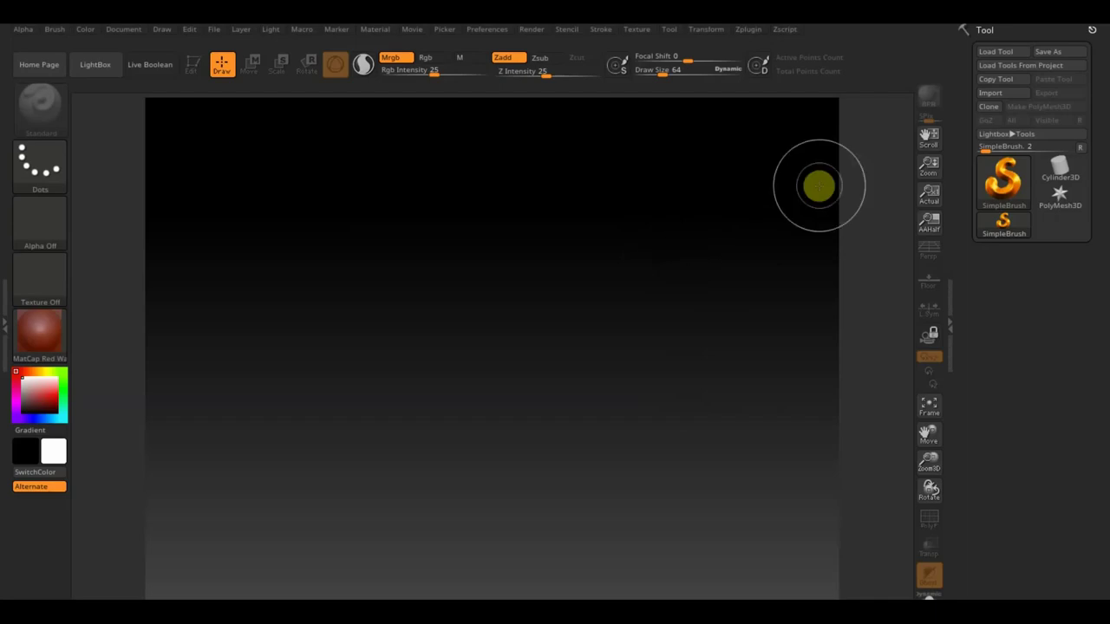
Open the current Tool thumbnail's picker of starting 3D meshes twice.
left_click(1002, 189)
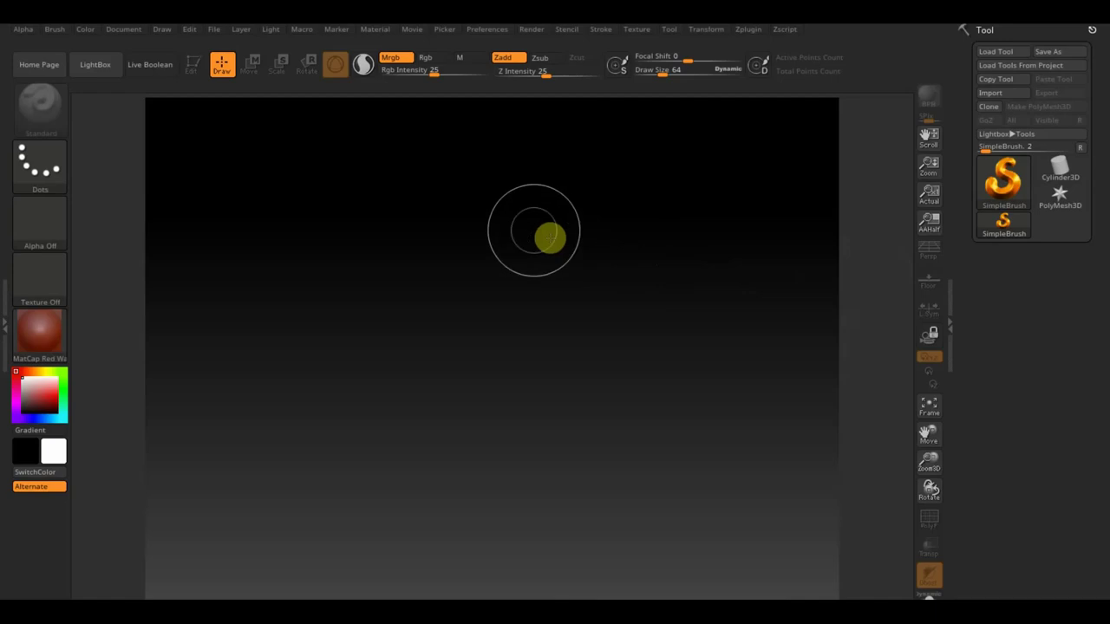
left_click(1002, 182)
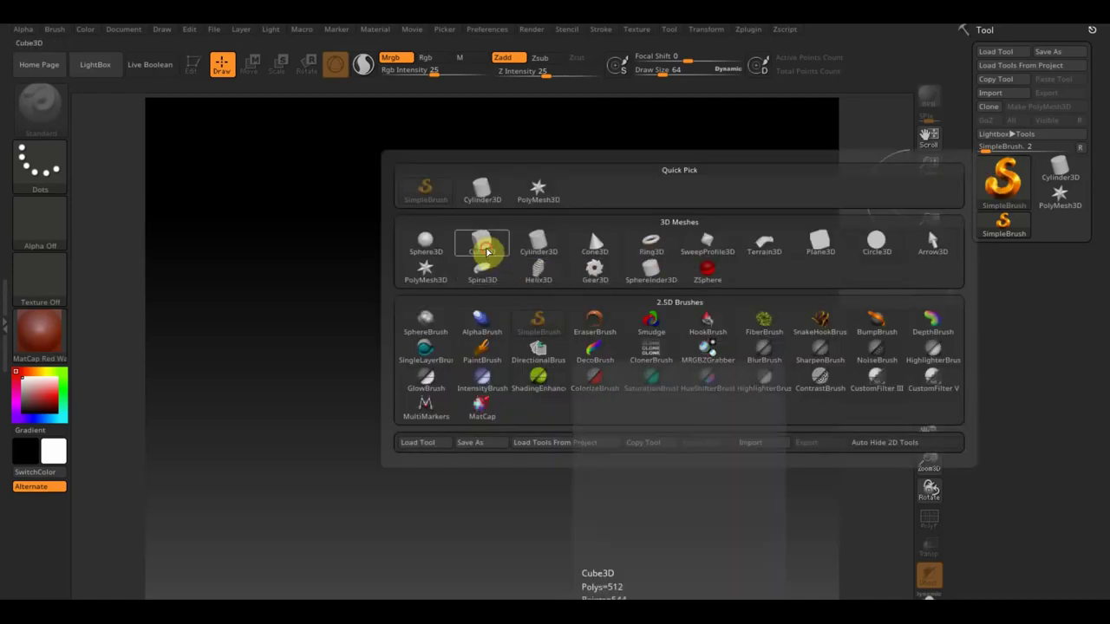
Draw a Cube3D in the canvas centre, put it in Edit mode, and open the brush palette.
left_click(482, 248)
left_click_drag(488, 319, 485, 431)
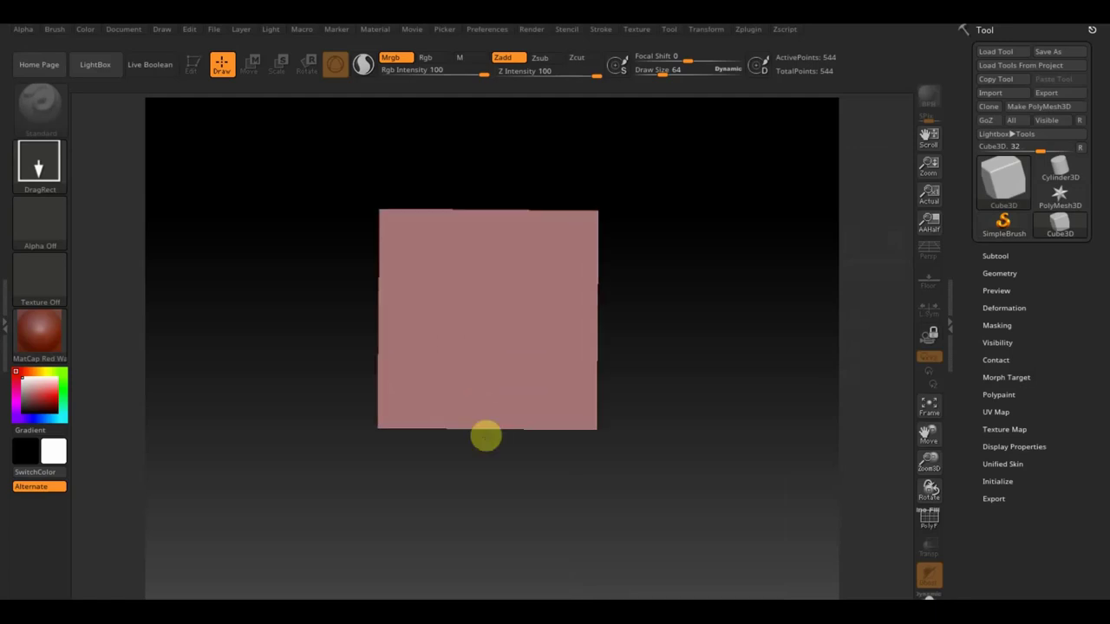
left_click(195, 67)
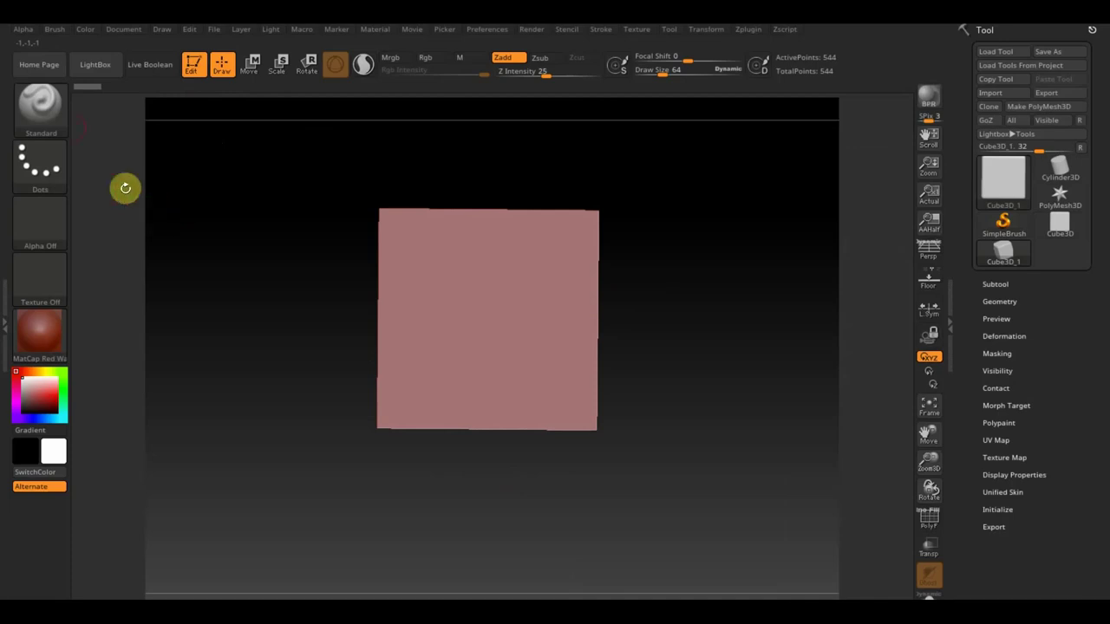
left_click(50, 111)
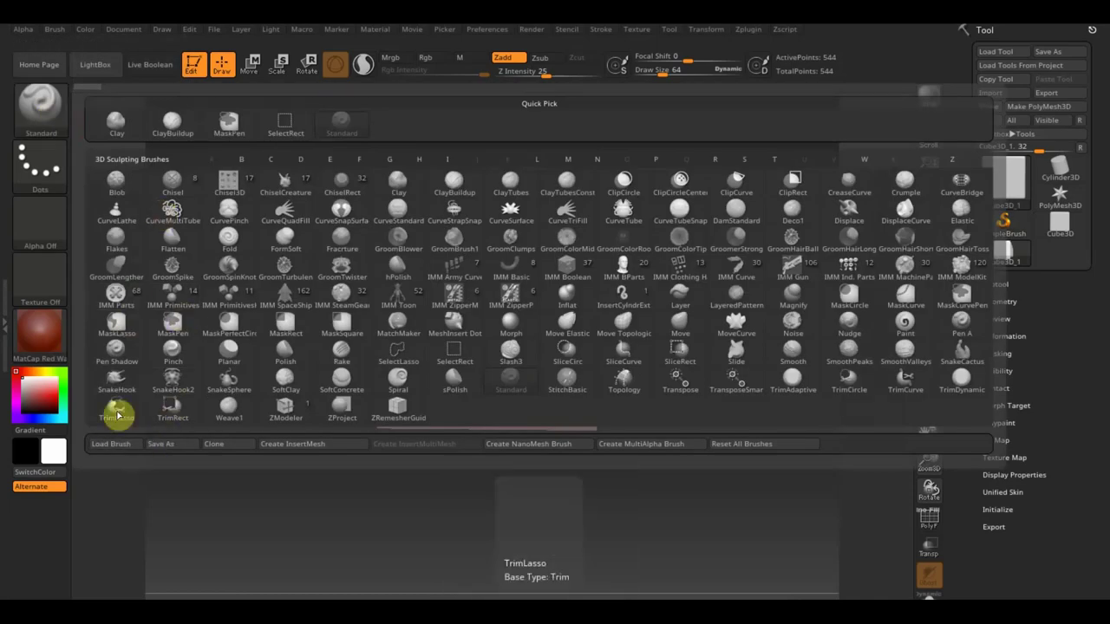
Load the InsertMesh_Болванки тел.zbp brush preset from the desktop's ВСЕ для SculptGL folder.
left_click(117, 447)
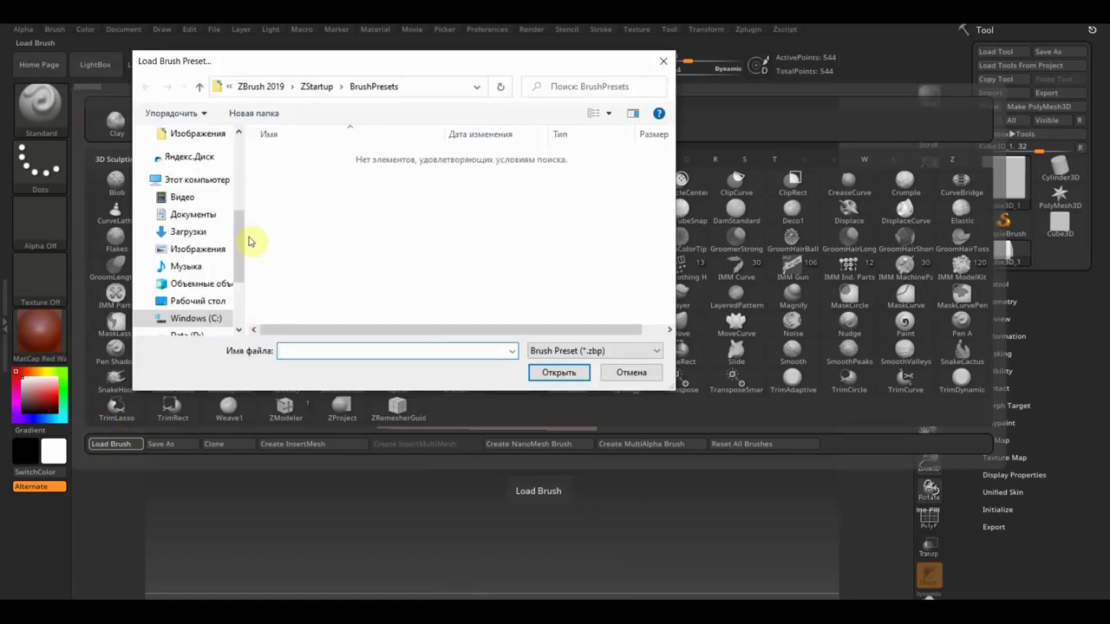
left_click(209, 301)
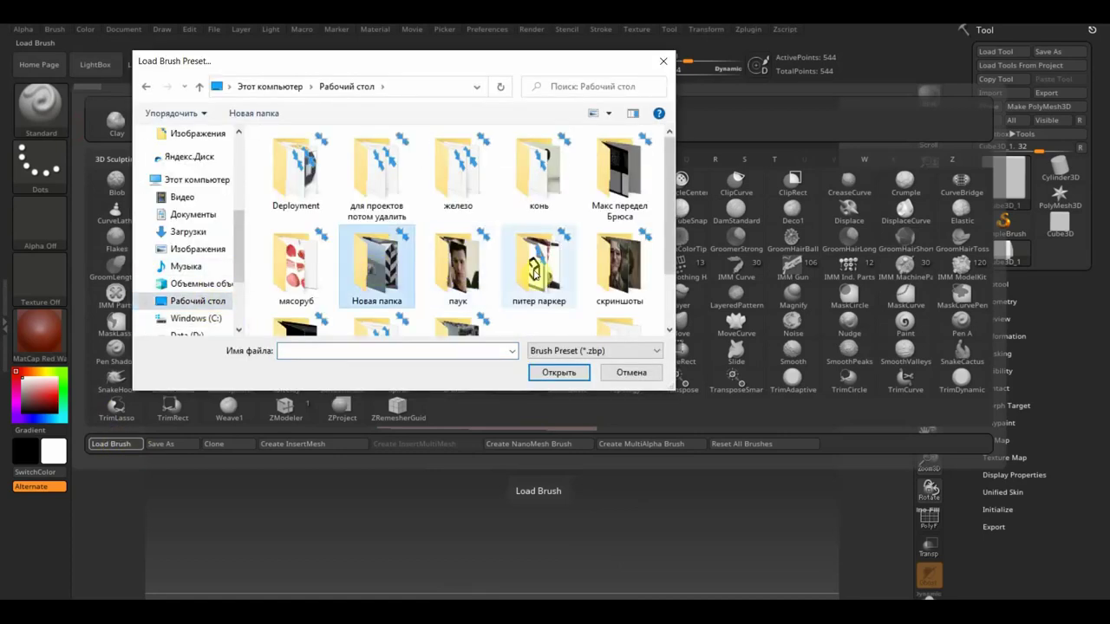
scroll(525, 275, "down", 1)
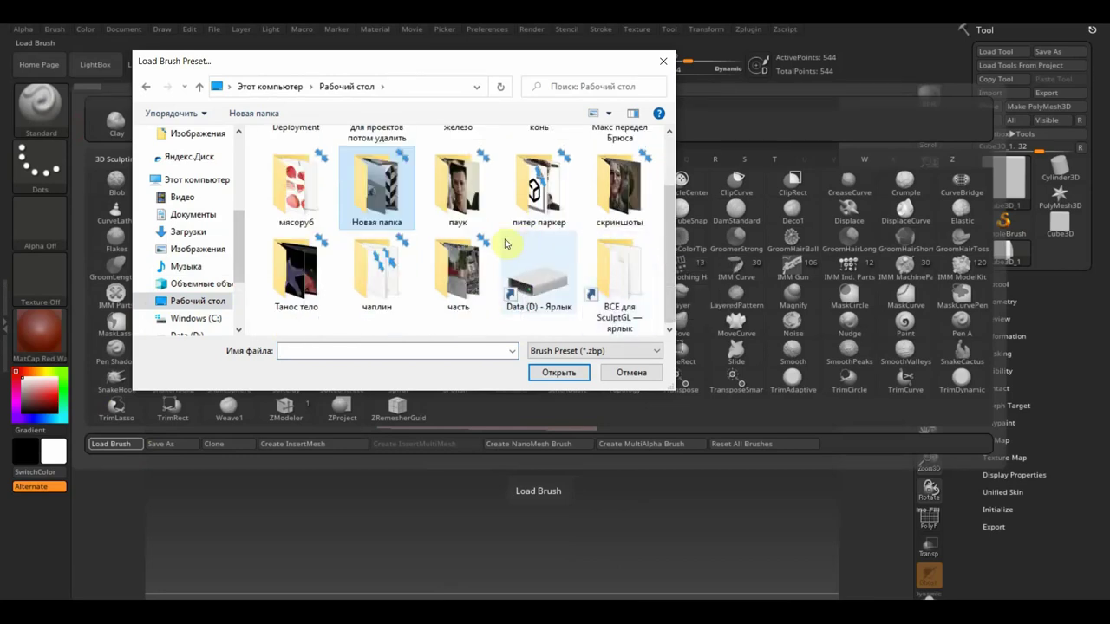
double_click(600, 310)
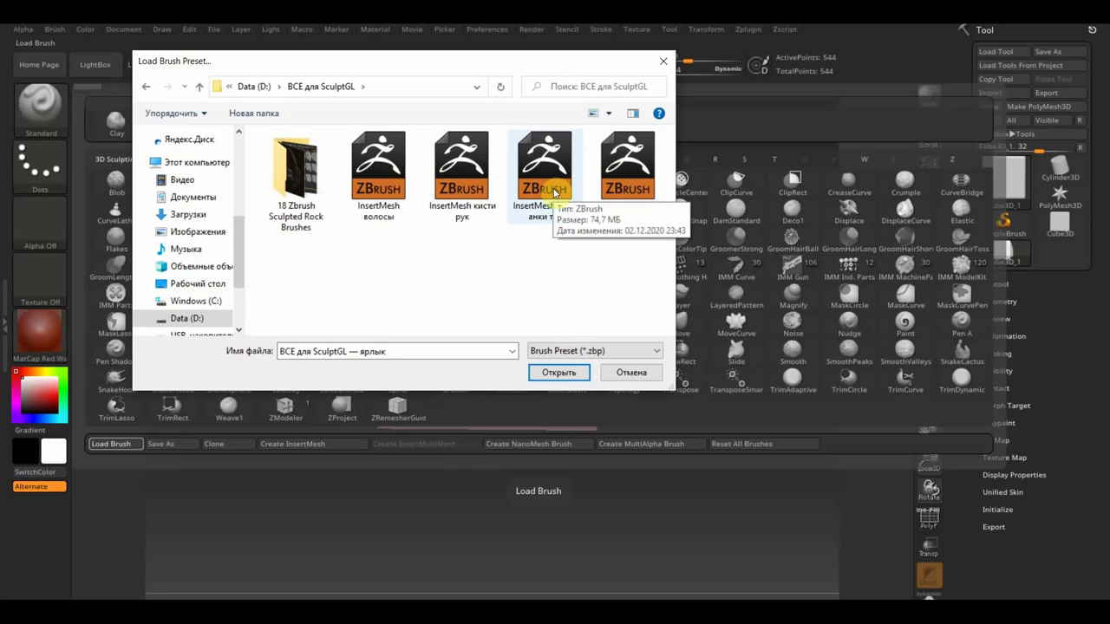
left_click(468, 189)
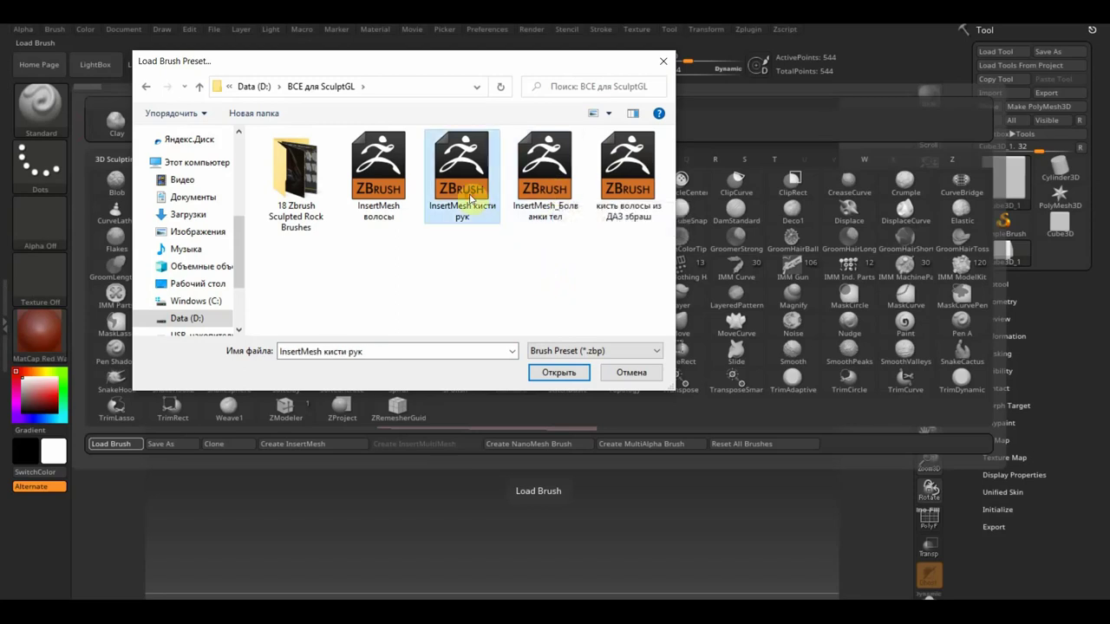
left_click(546, 193)
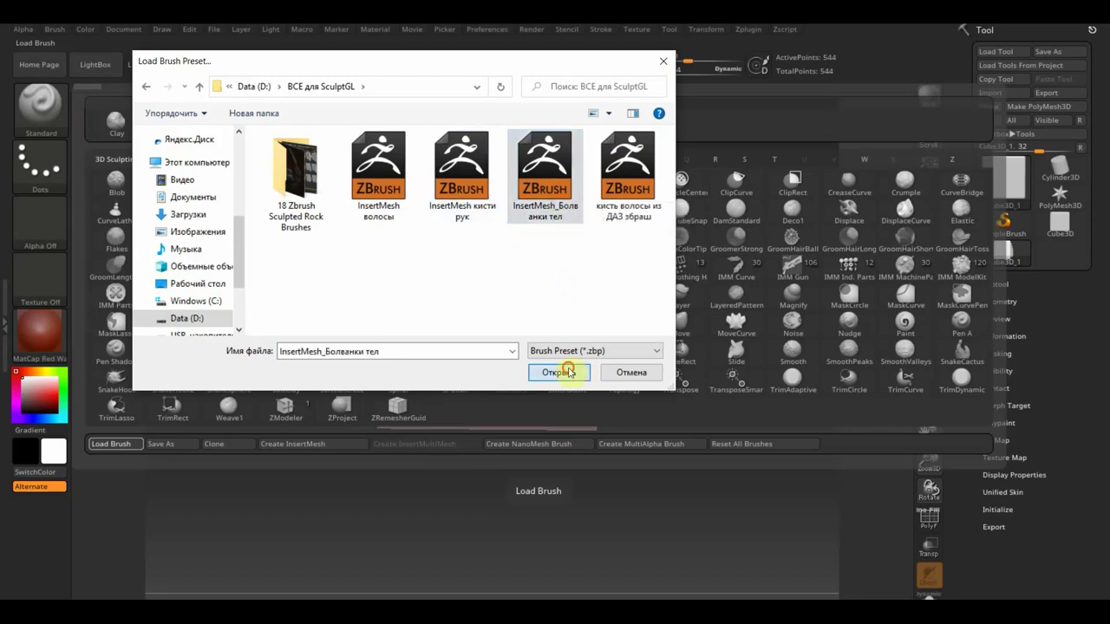
left_click(562, 373)
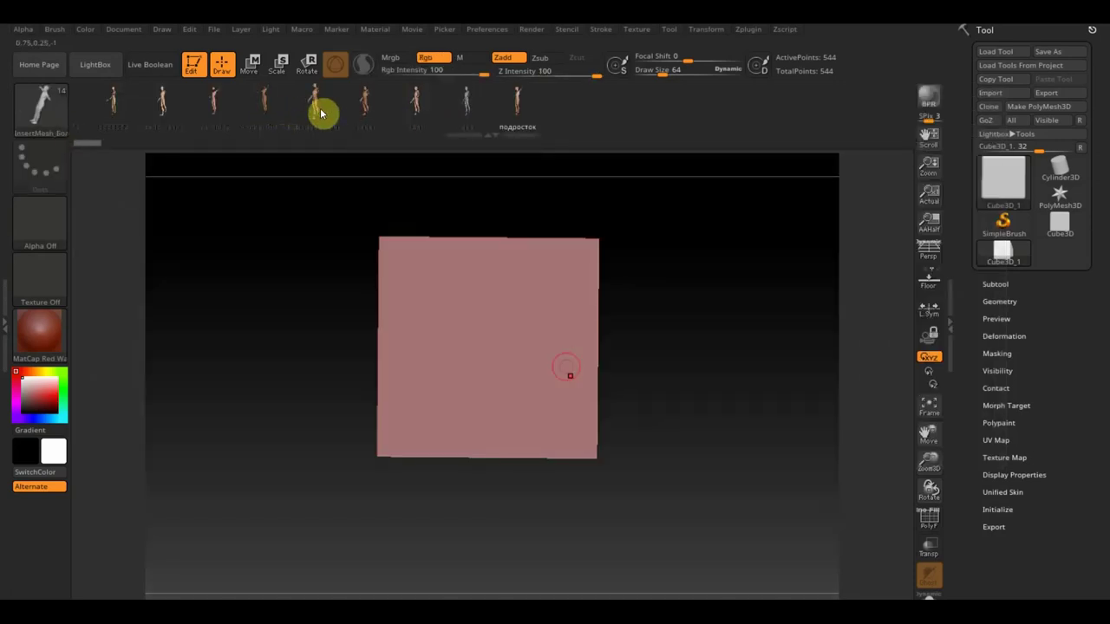
Convert the cube to PolyMesh3D, test-insert a body figure, and undo it.
left_click(449, 317)
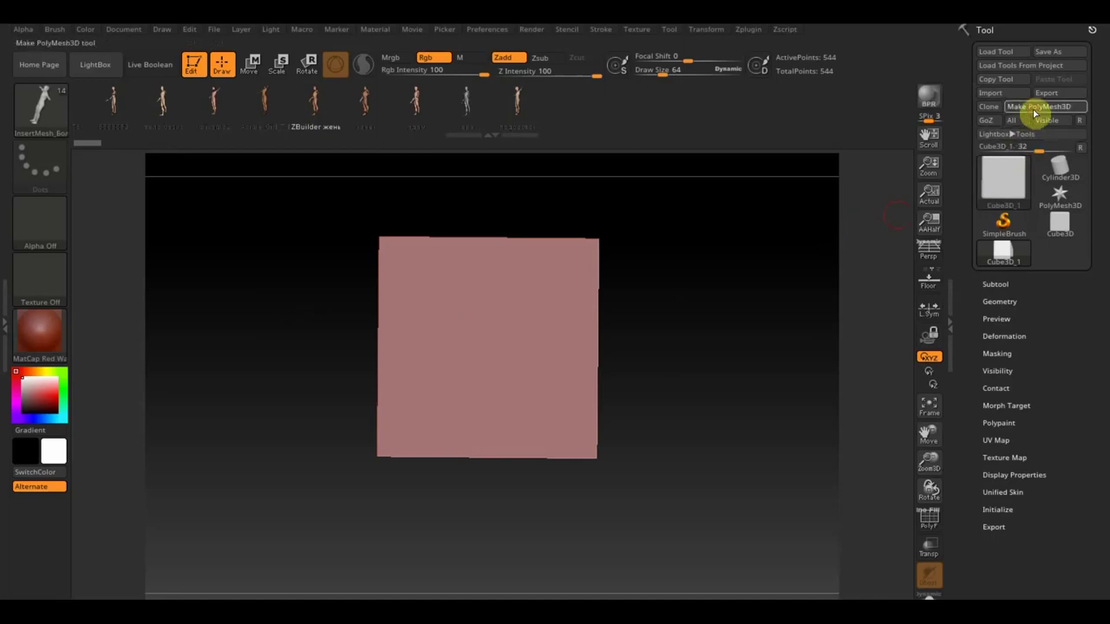
left_click(1038, 106)
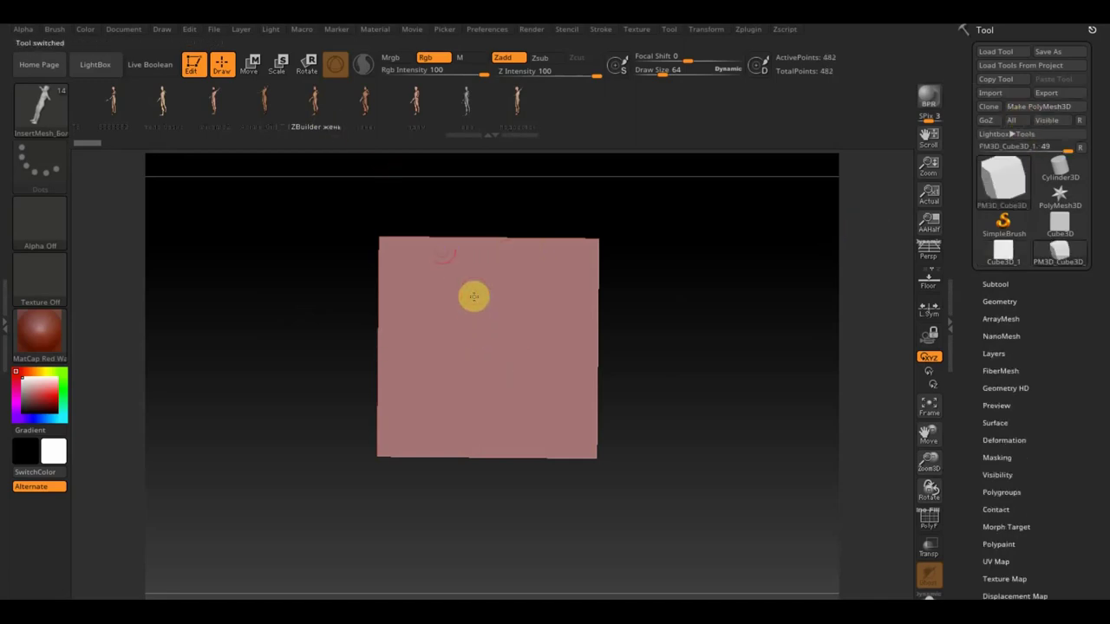
left_click(339, 119)
left_click_drag(483, 317, 486, 433)
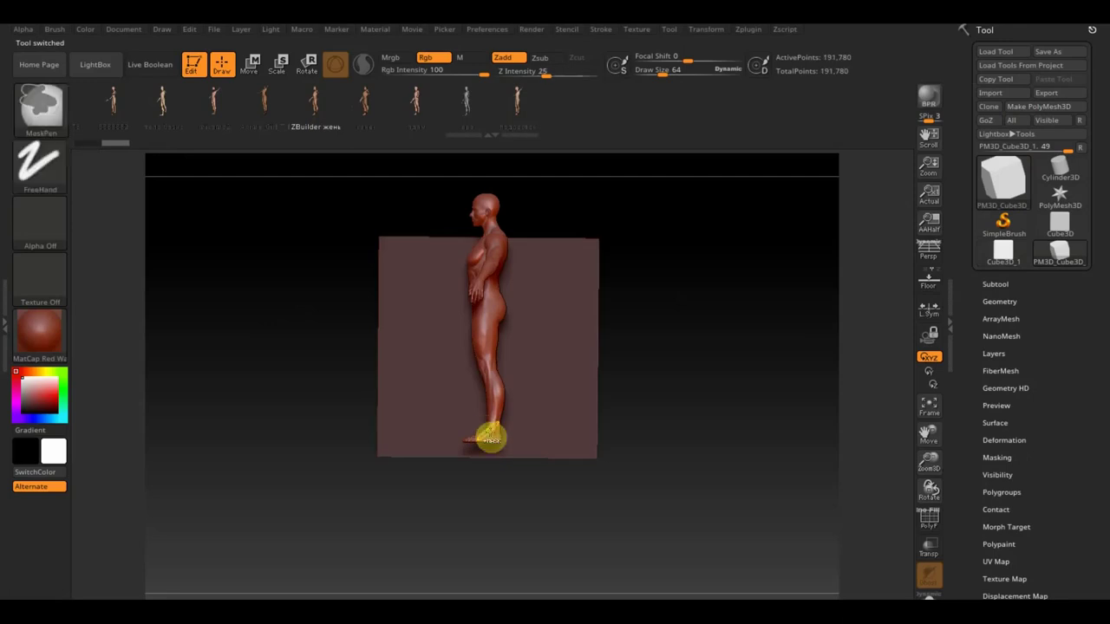
key("ctrl+z")
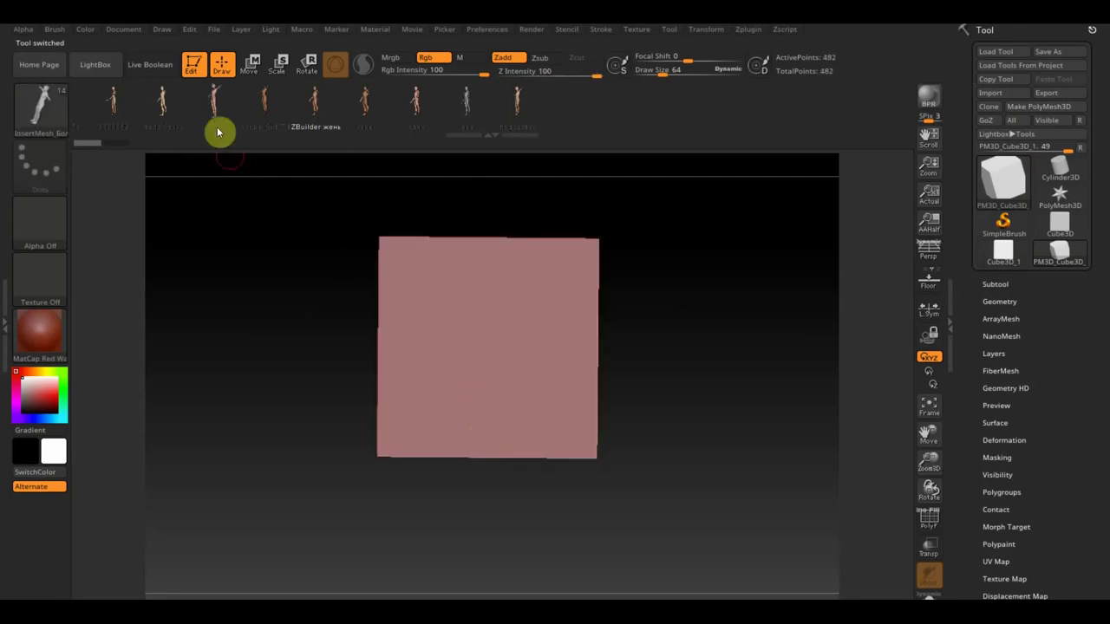
Insert the тело базис body figure onto the pink face and reselect the Standard brush.
left_click(167, 104)
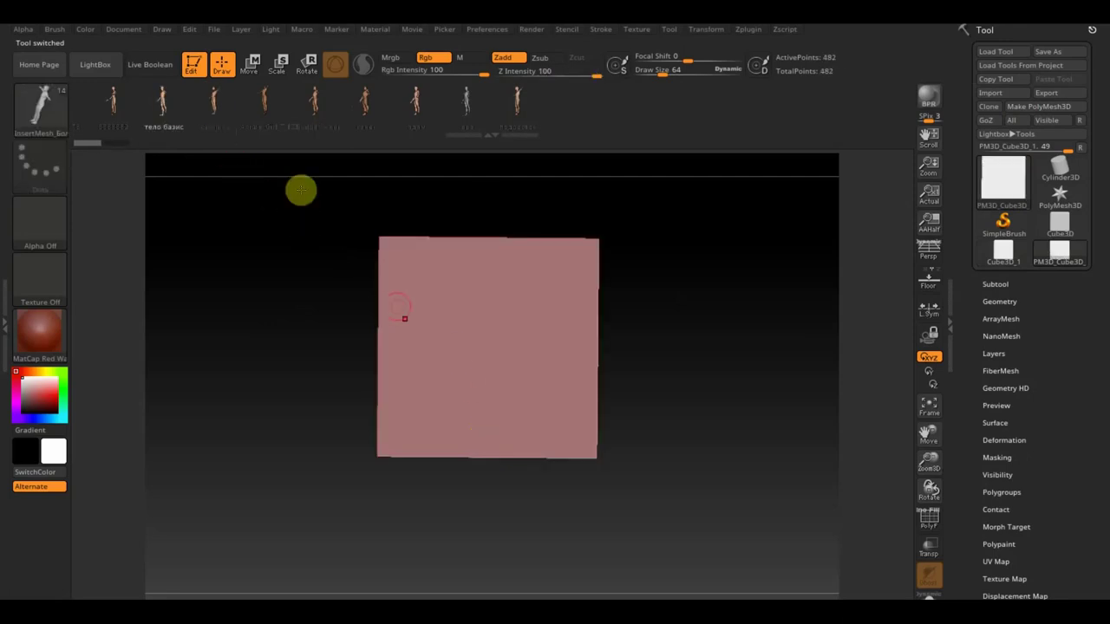
left_click_drag(480, 323, 478, 444)
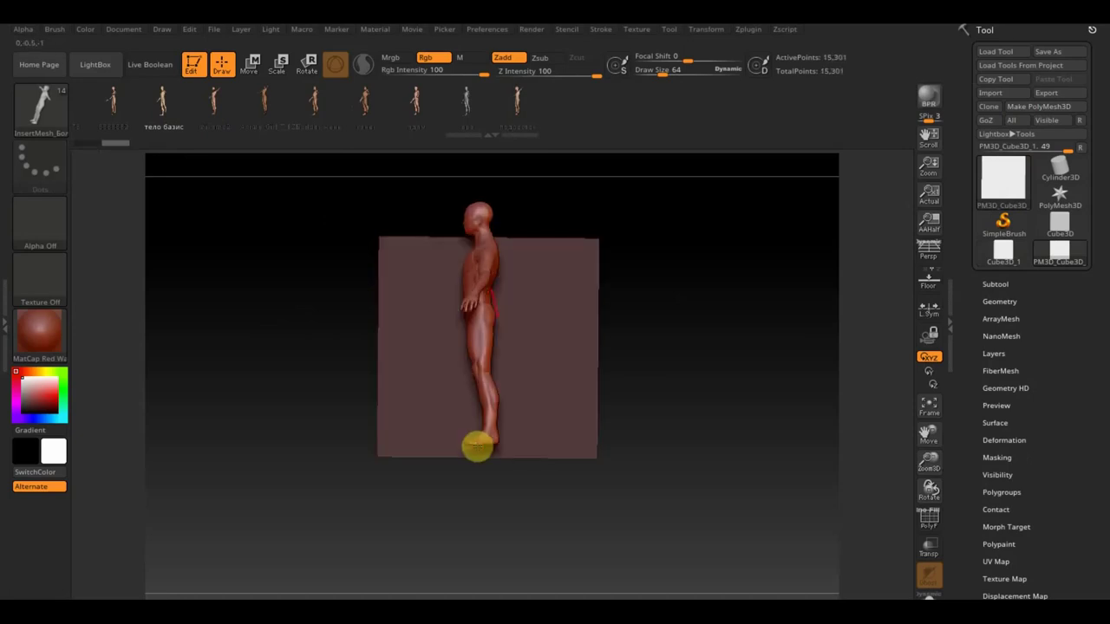
left_click(39, 109)
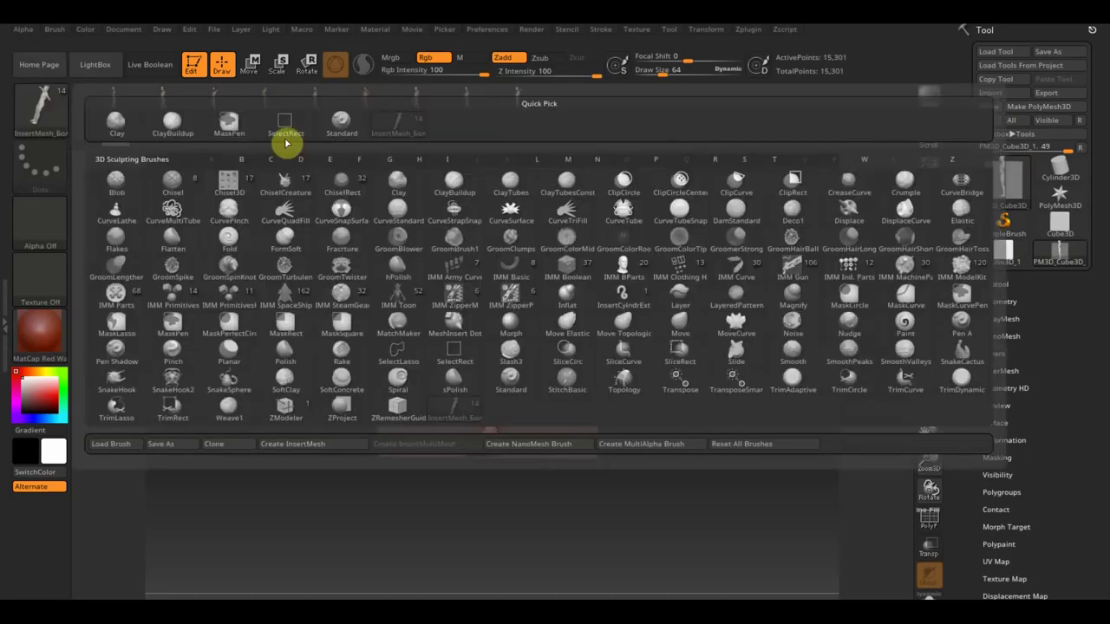
left_click(344, 137)
mouse_move(736, 339)
left_mouse_down()
mouse_move(705, 445)
mouse_move(713, 454)
left_mouse_up()
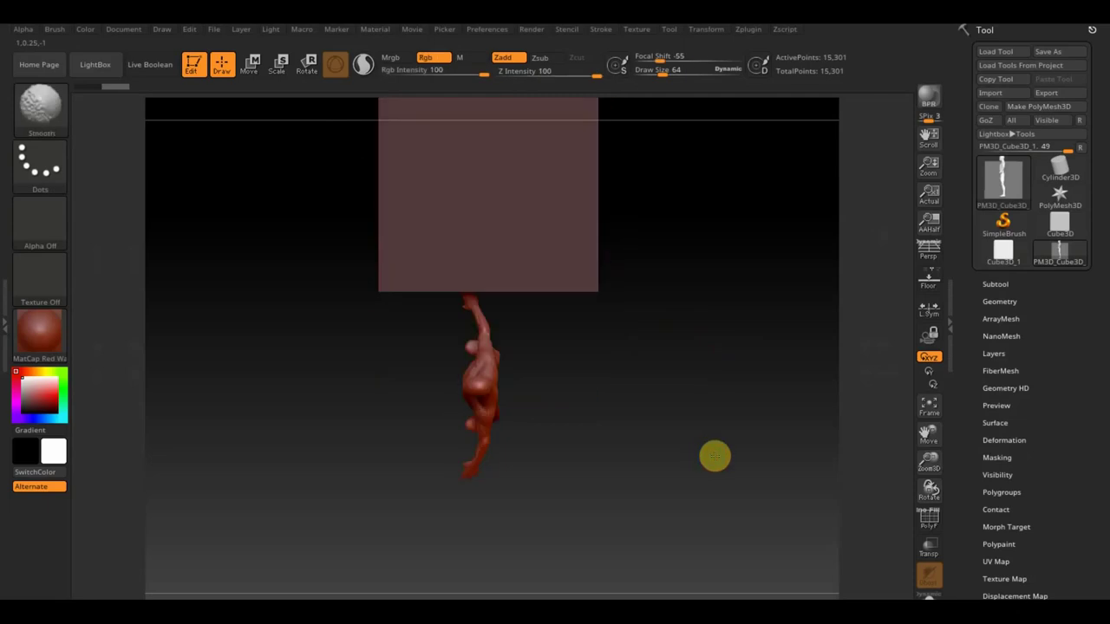
Rotate the body figure about 81 degrees with the Transpose gizmo and recentre the gizmo.
left_click(254, 77)
left_click_drag(545, 286, 482, 200)
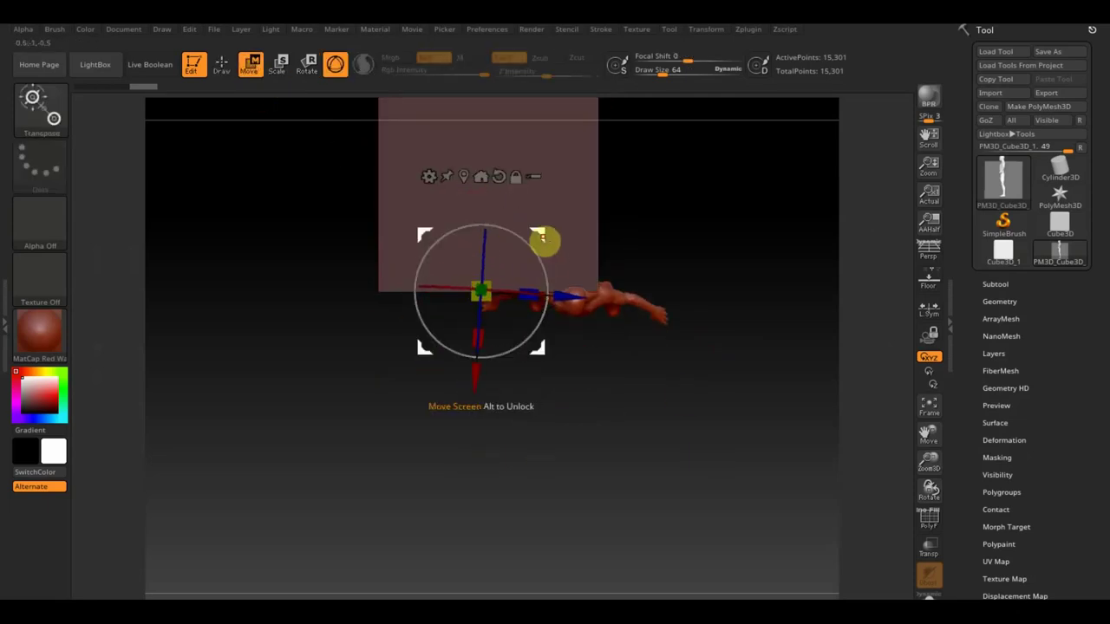
left_click(542, 240)
left_click_drag(676, 347, 718, 278, "shift")
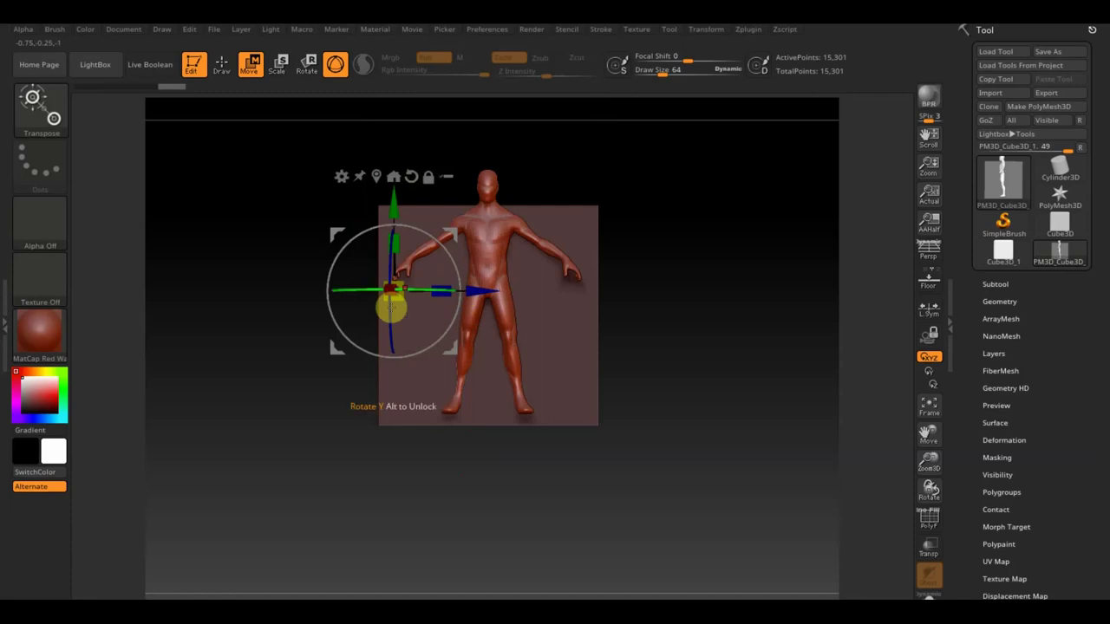
left_click_drag(453, 293, 563, 325, "alt")
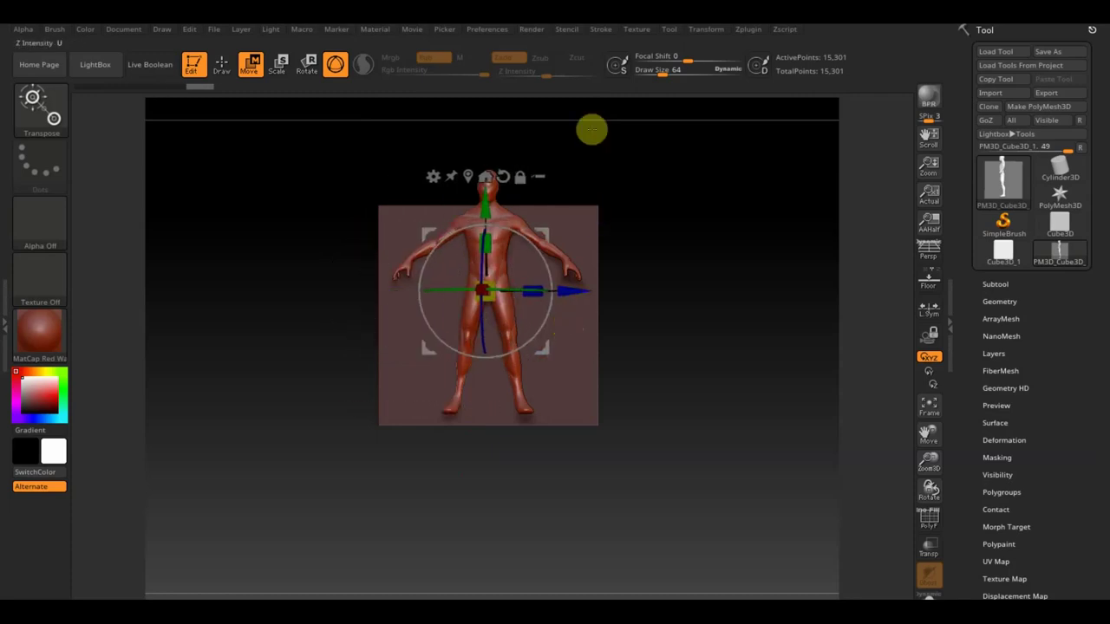
left_click(499, 30)
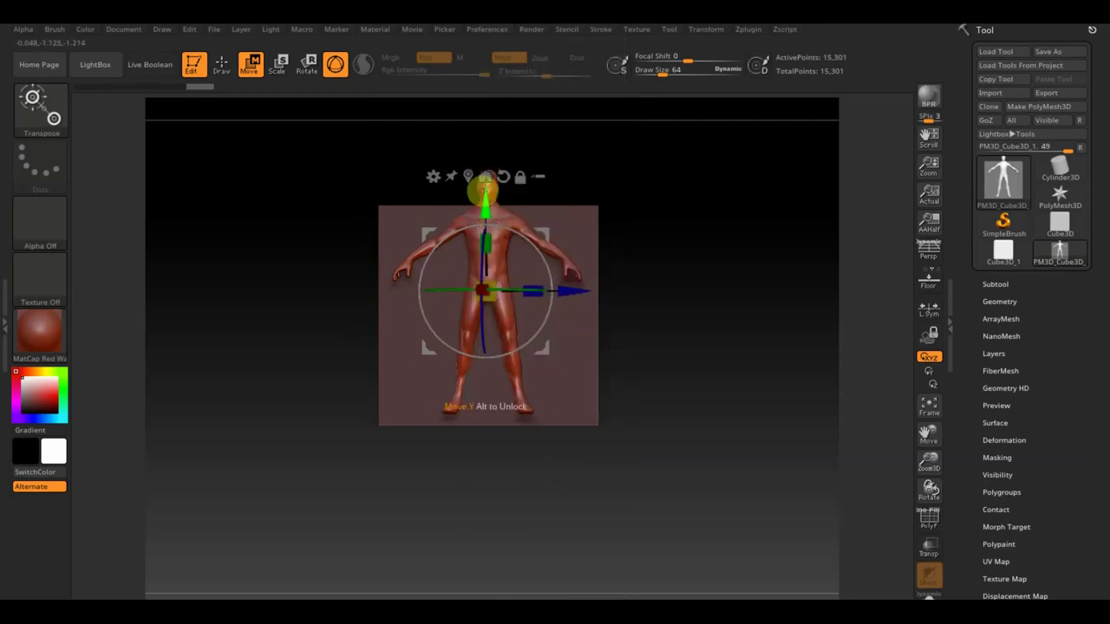
Lower the figure slightly and tilt it on X to stand upright, then return to Draw.
left_click_drag(482, 190, 498, 214)
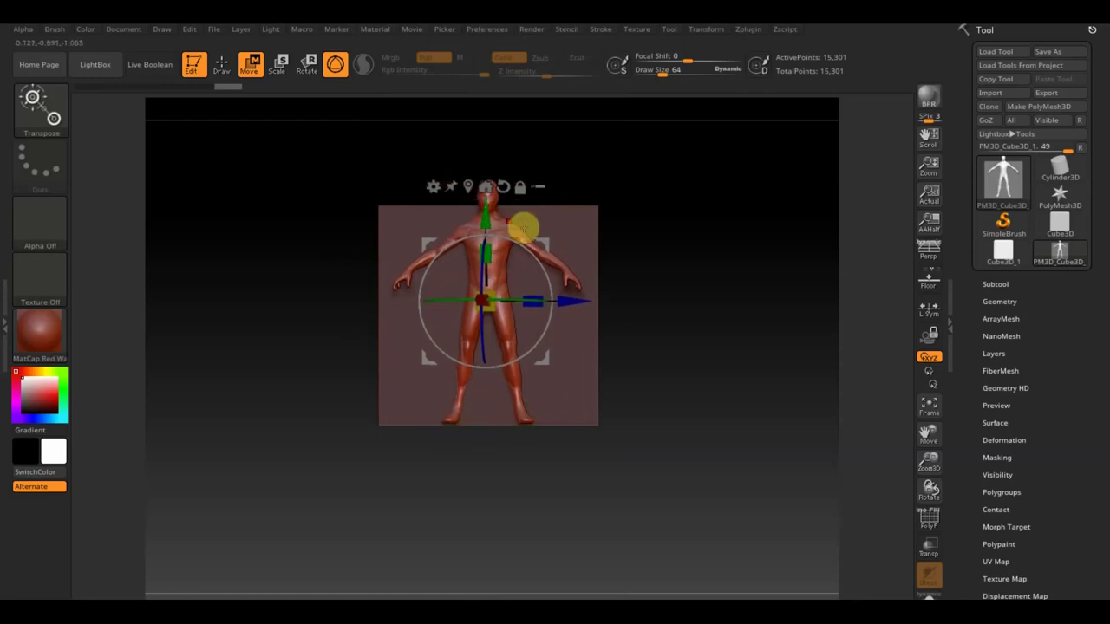
left_click_drag(666, 228, 684, 359)
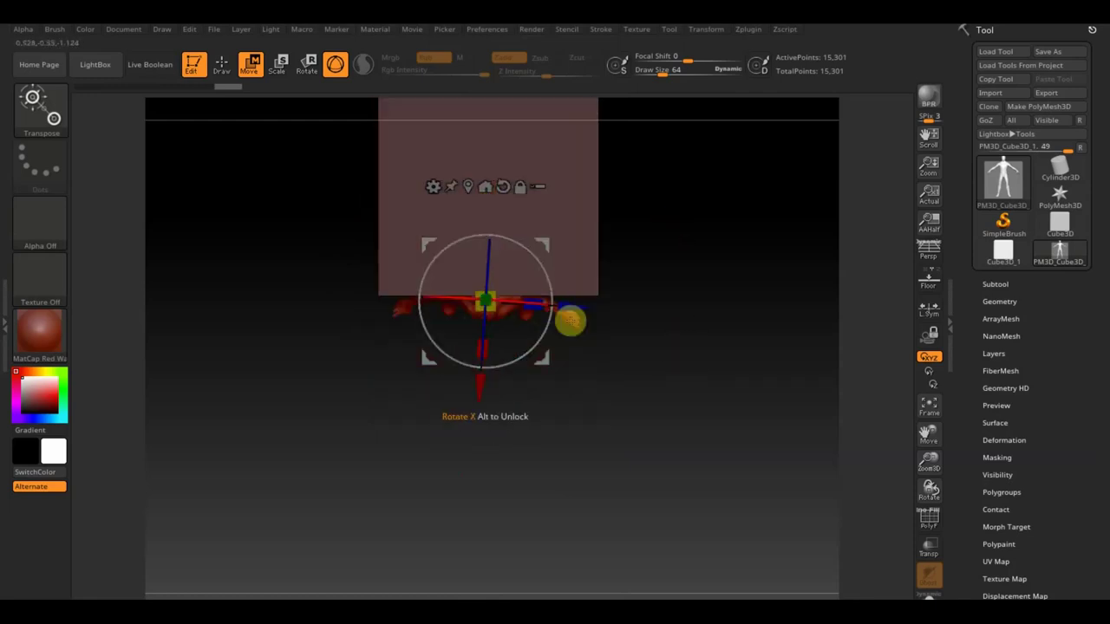
left_click_drag(569, 321, 551, 286)
mouse_move(607, 364)
left_mouse_down()
mouse_move(681, 401)
mouse_move(676, 275)
left_mouse_up()
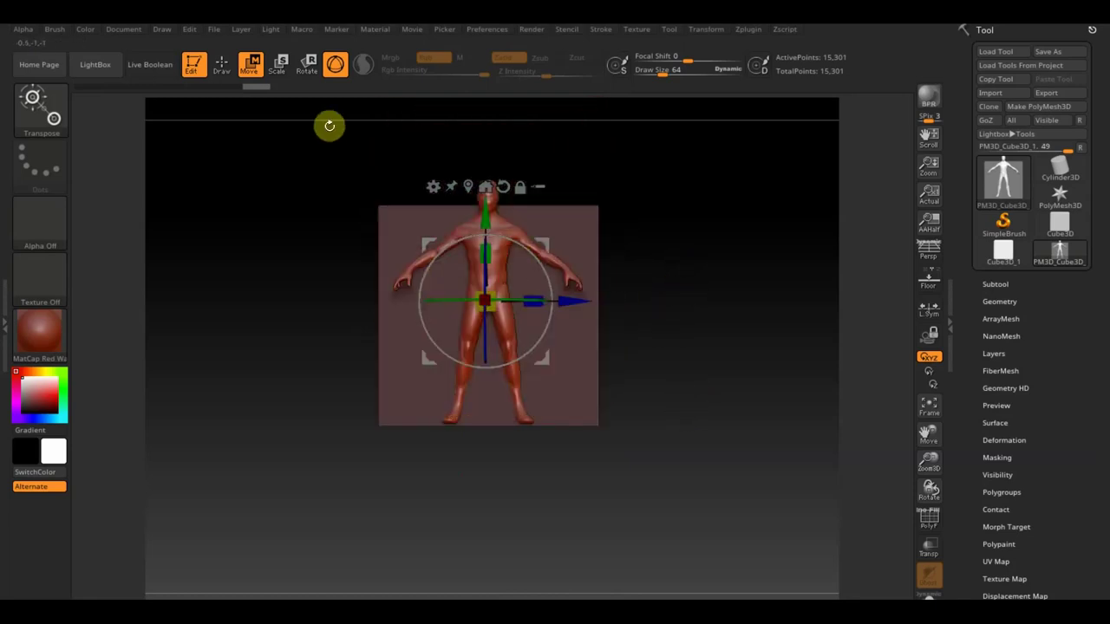
left_click(222, 65)
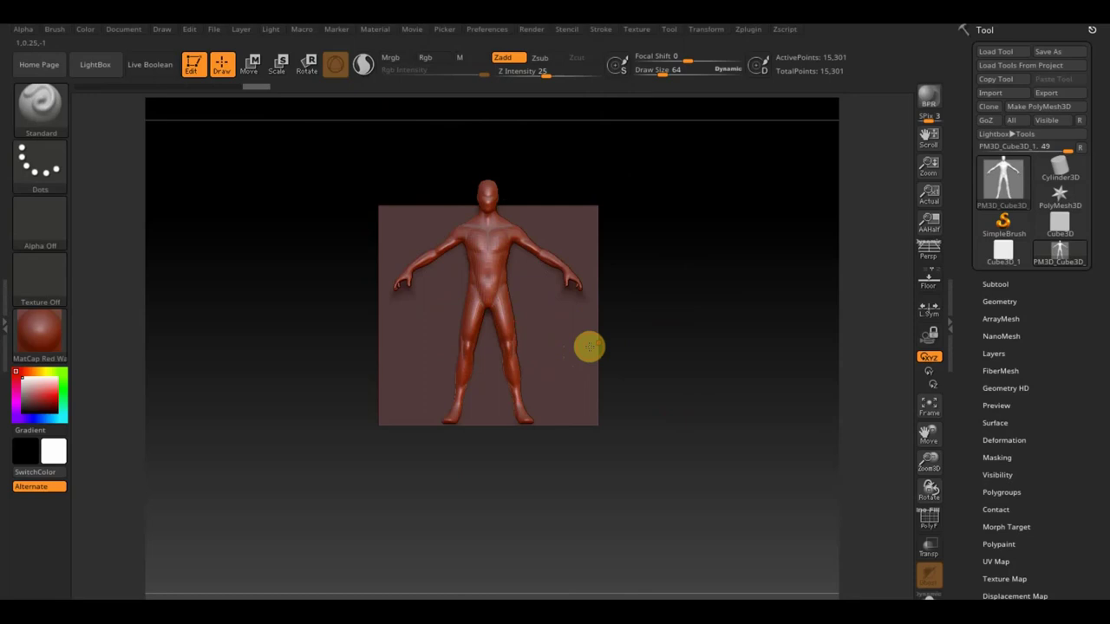
left_click(994, 285)
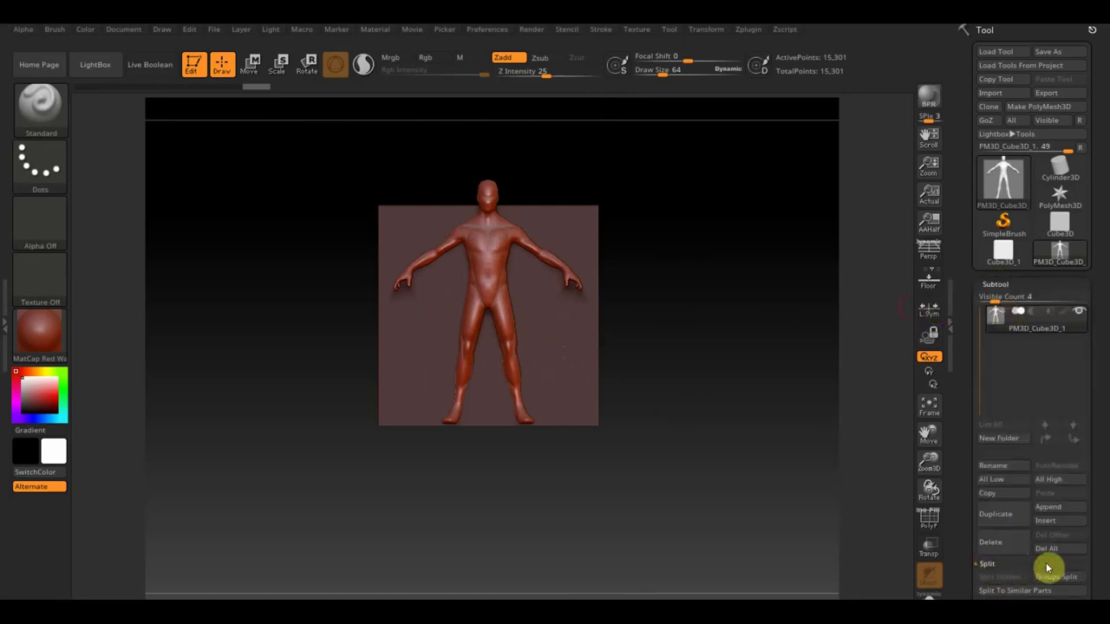
Groups Split the mesh, delete the PM3D_Cube3D_1 box subtool, and turn on Floor.
left_click(1060, 578)
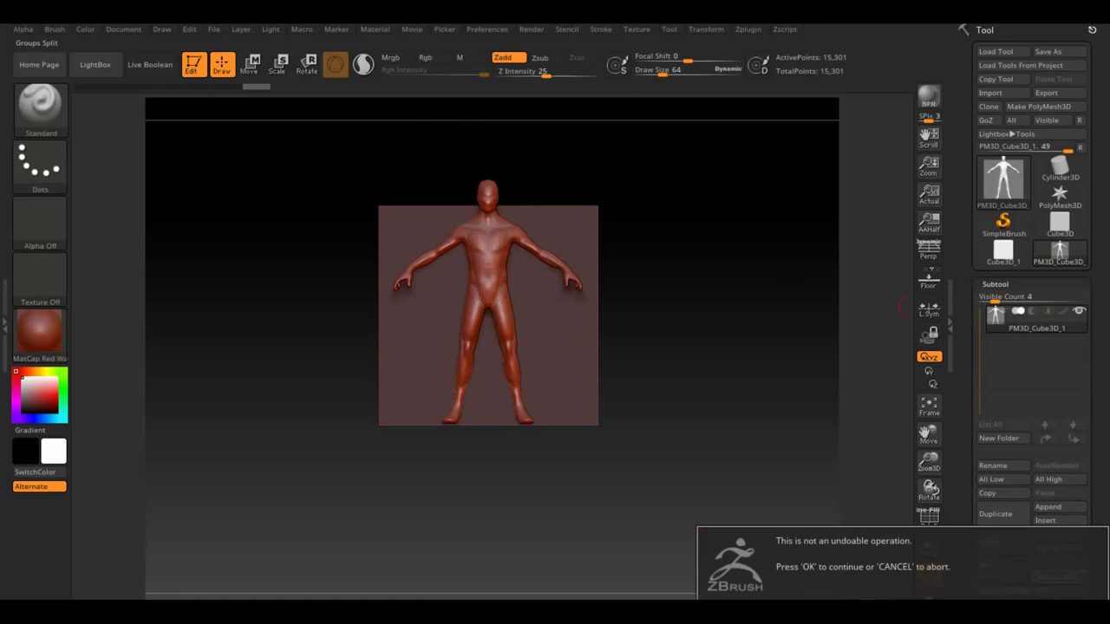
left_click(873, 594)
left_click(995, 363)
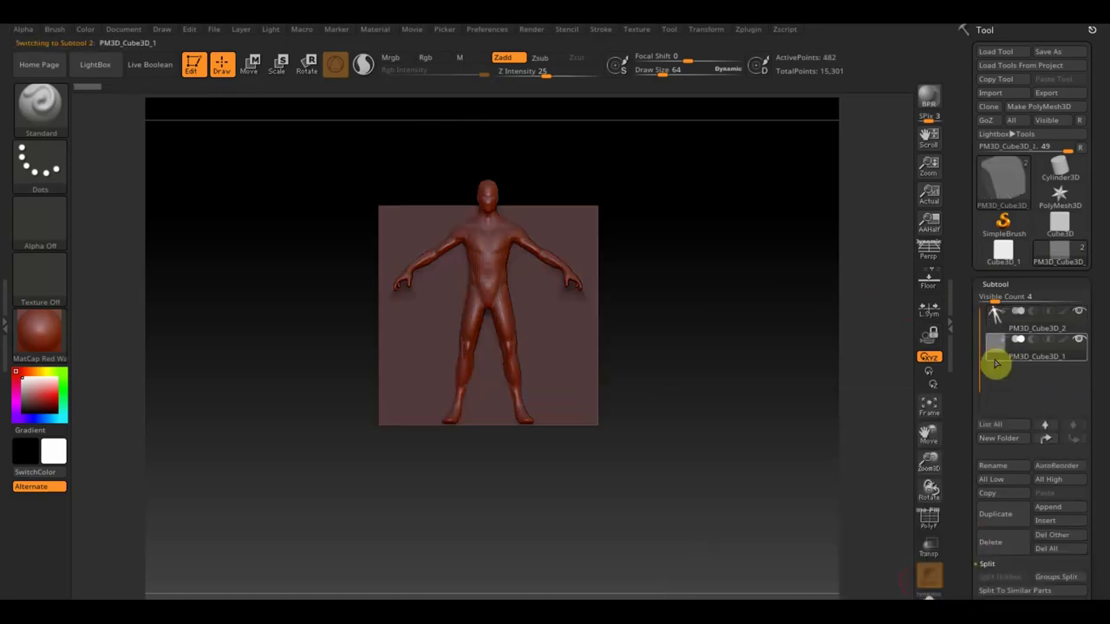
left_click(999, 545)
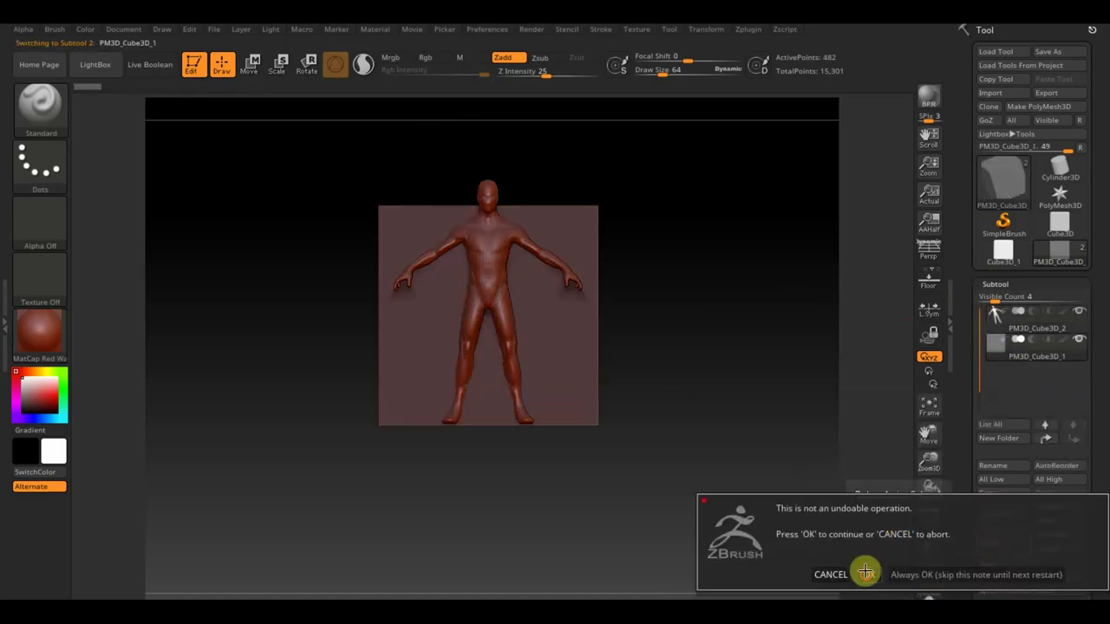
left_click(867, 571)
left_click(929, 279)
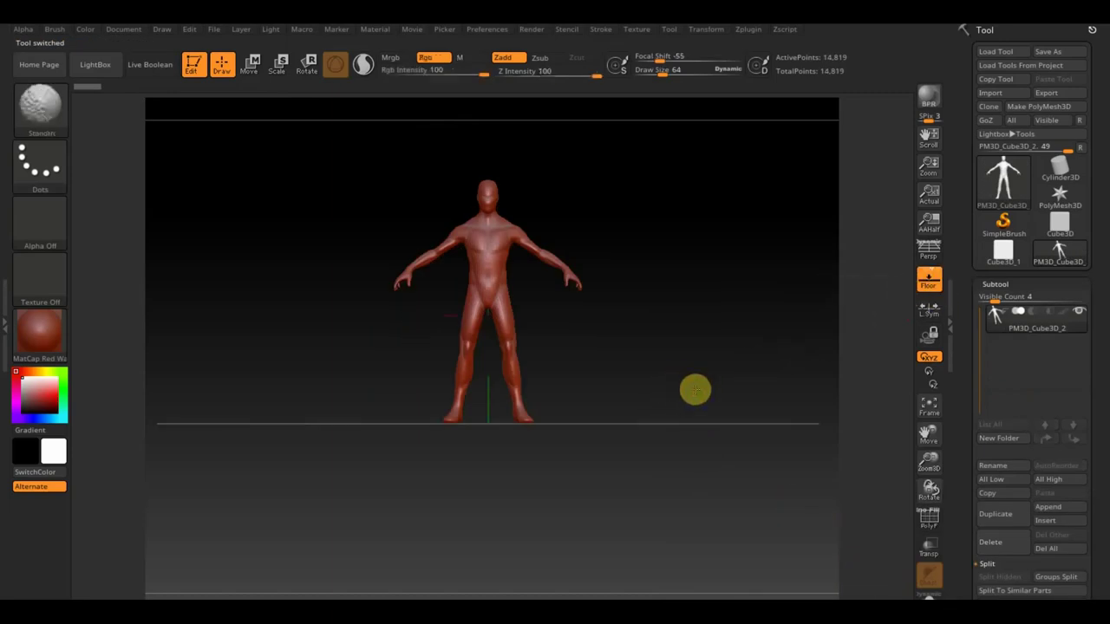
mouse_move(699, 408)
left_mouse_down()
mouse_move(659, 336)
mouse_move(572, 365)
left_mouse_up()
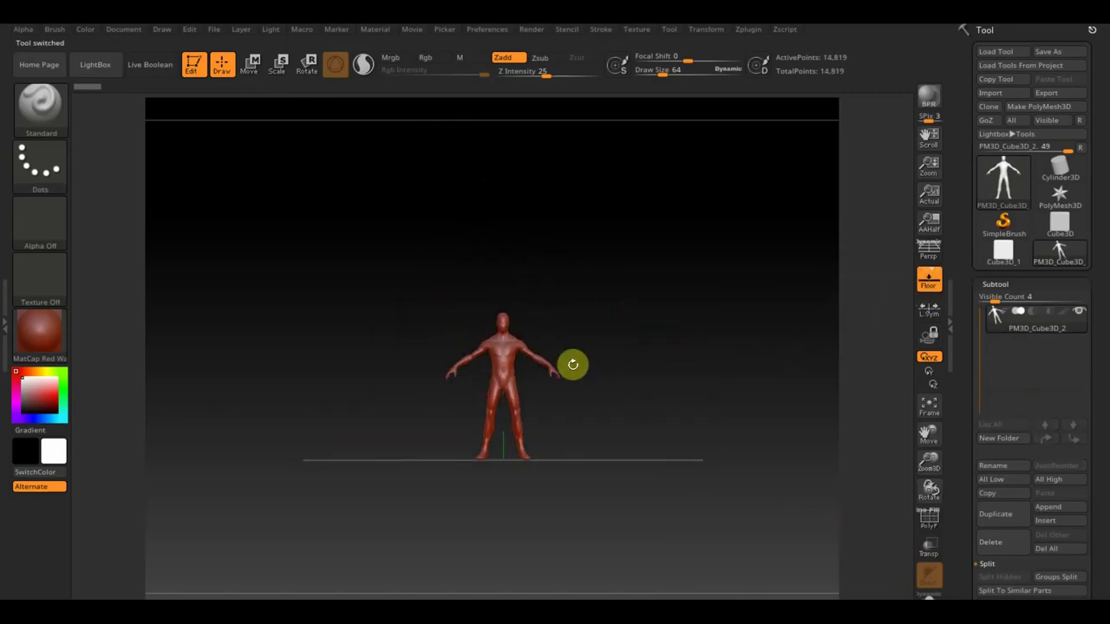
Put the Move gizmo on the figure, test a scale and undo it, then zoom in.
left_click(251, 63)
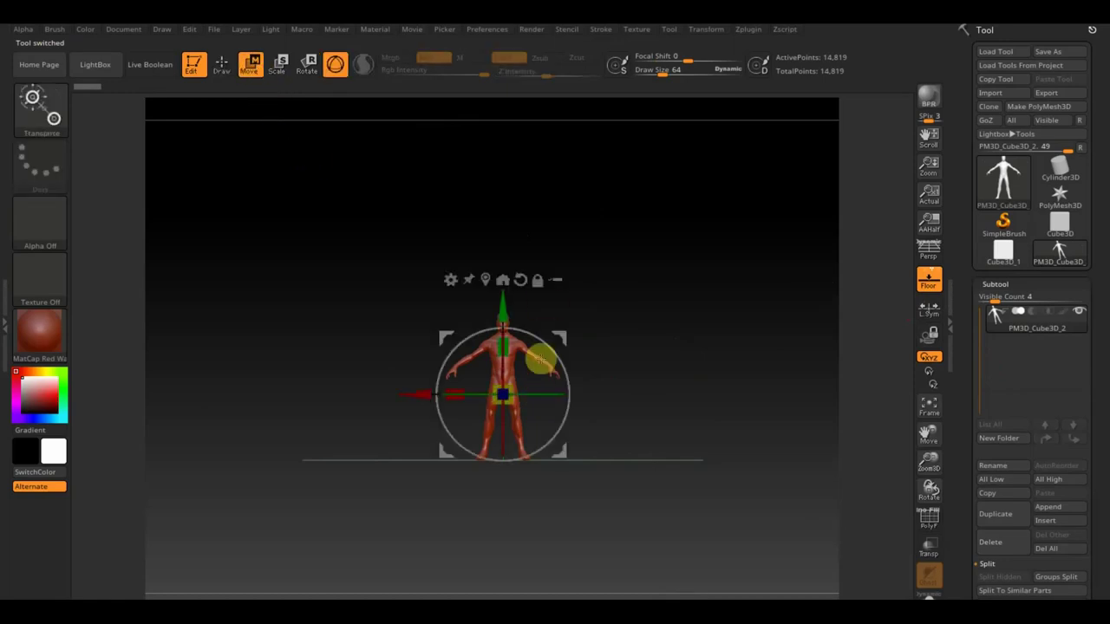
left_click_drag(513, 406, 503, 394)
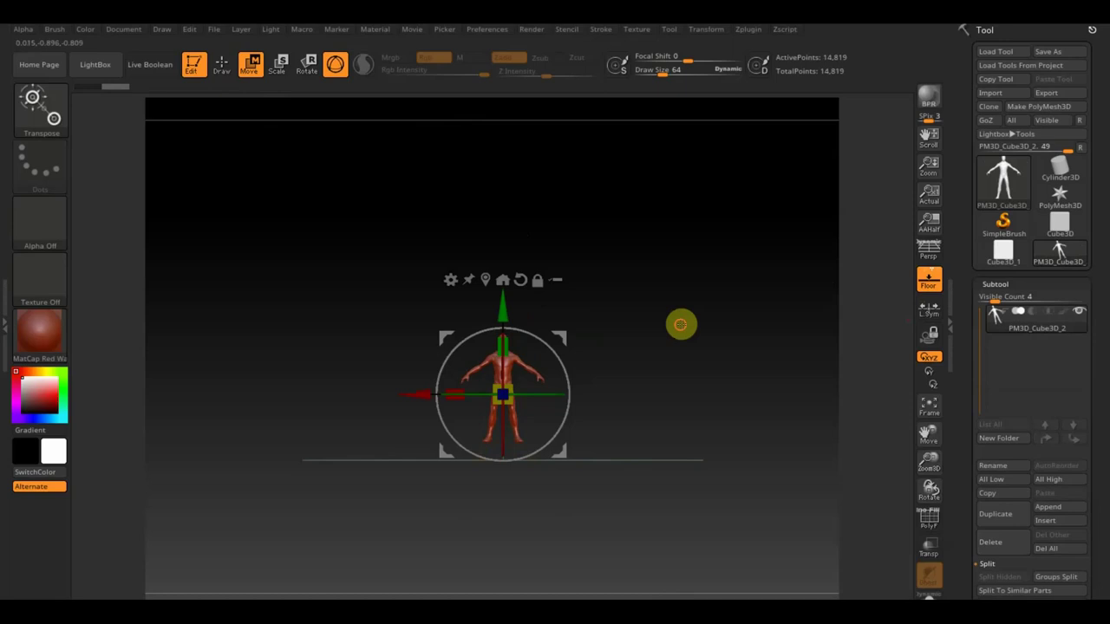
key("ctrl+z")
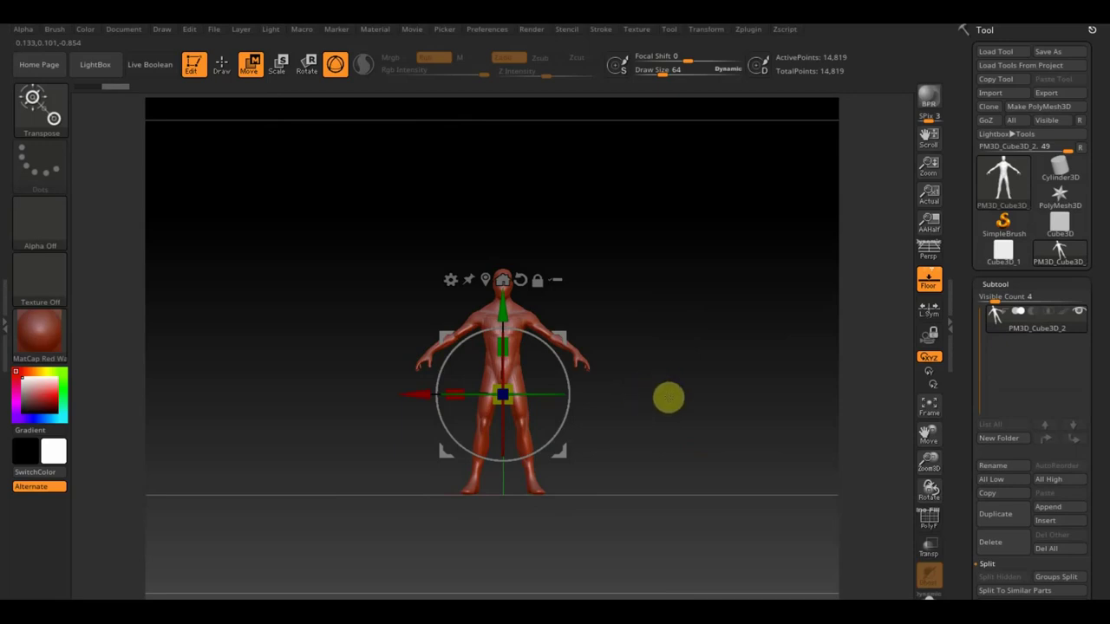
mouse_move(664, 398)
left_mouse_down("alt")
mouse_move(662, 377)
mouse_move(701, 459)
mouse_move(639, 369)
mouse_move(653, 397)
mouse_move(639, 330)
mouse_move(819, 401)
left_mouse_up("alt")
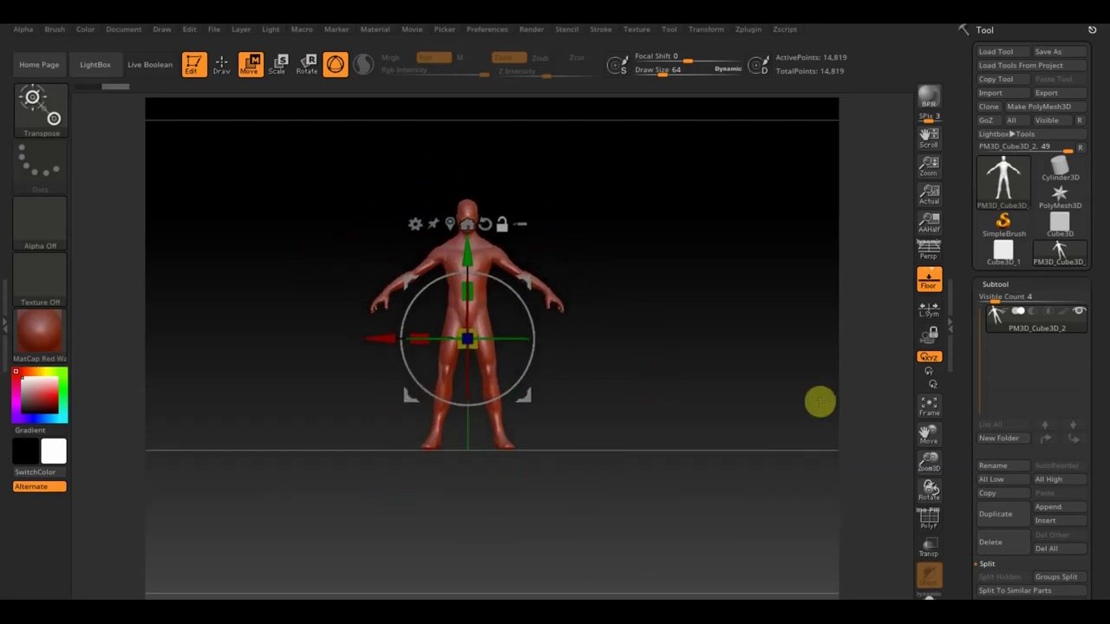
scroll(1100, 425, "down", 4)
scroll(1097, 373, "down", 4)
scroll(1075, 359, "down", 3)
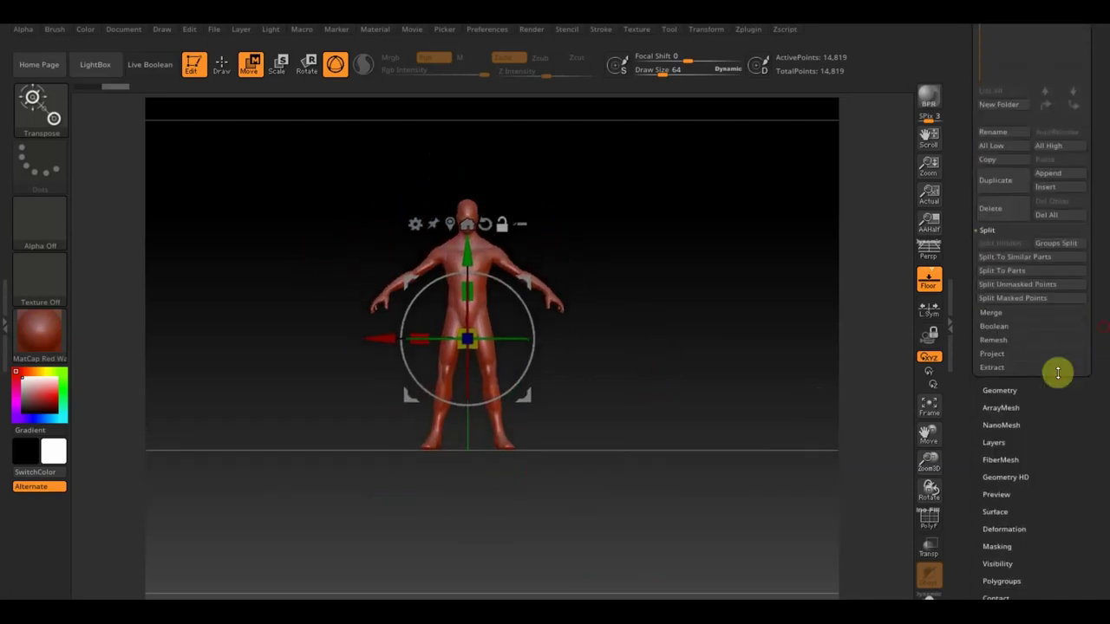
Remesh the figure with Geometry > DynaMesh using a Ctrl-drag on empty canvas.
left_click(1008, 389)
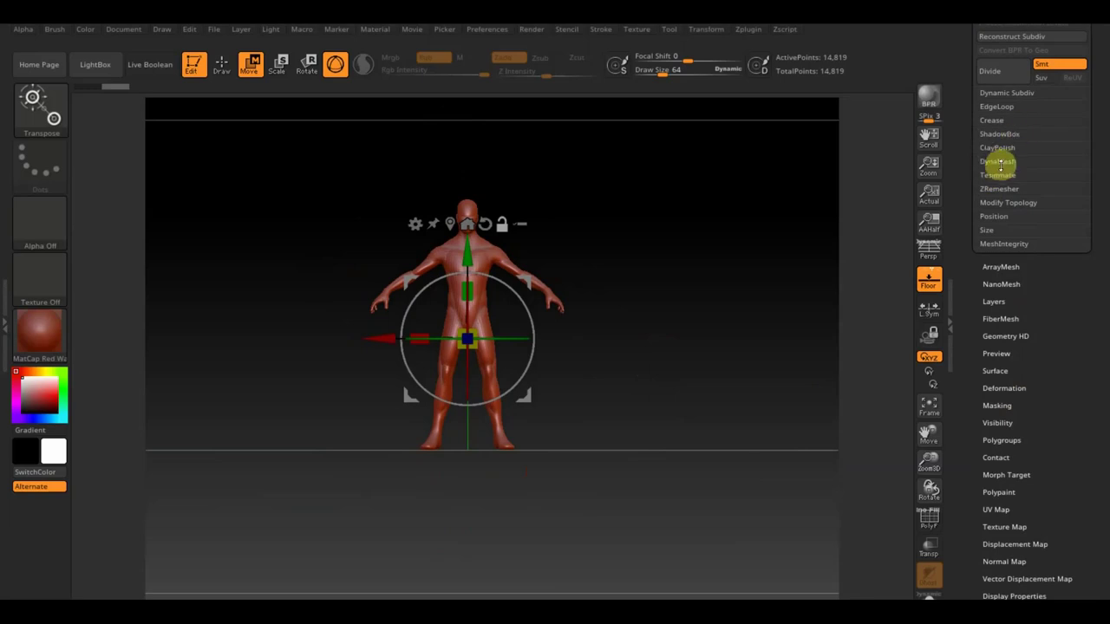
left_click(1001, 161)
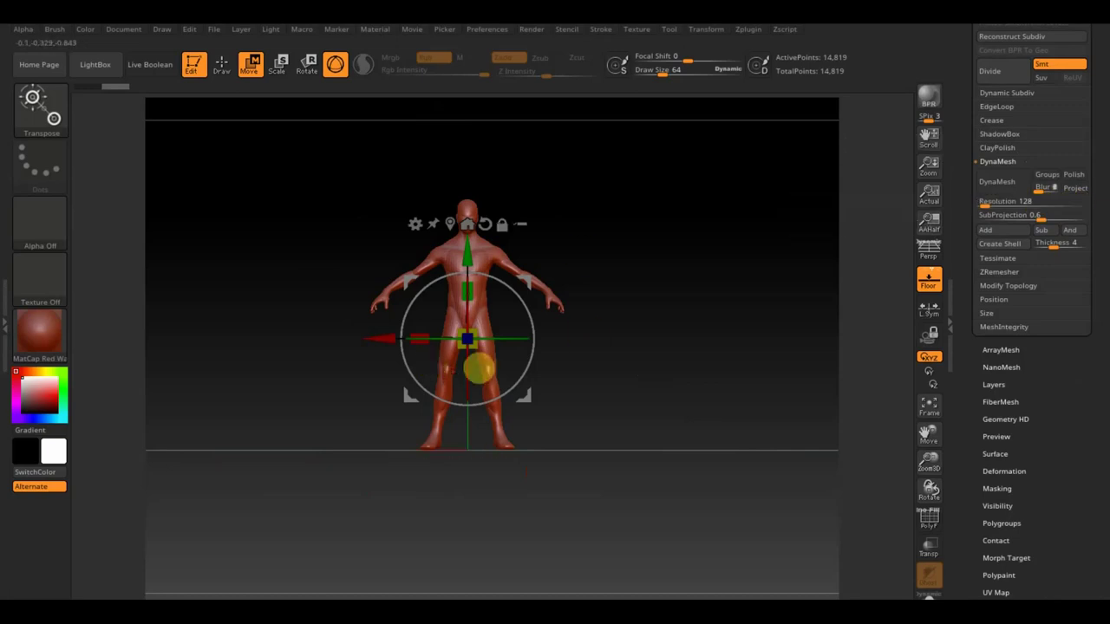
left_click(223, 71)
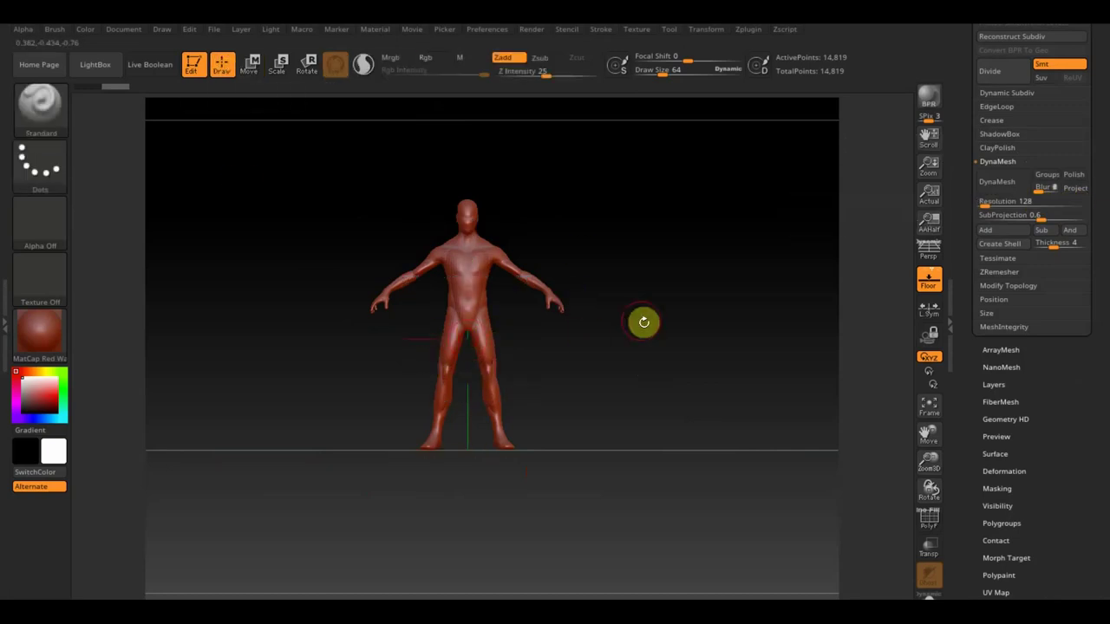
left_click_drag(642, 321, 671, 378)
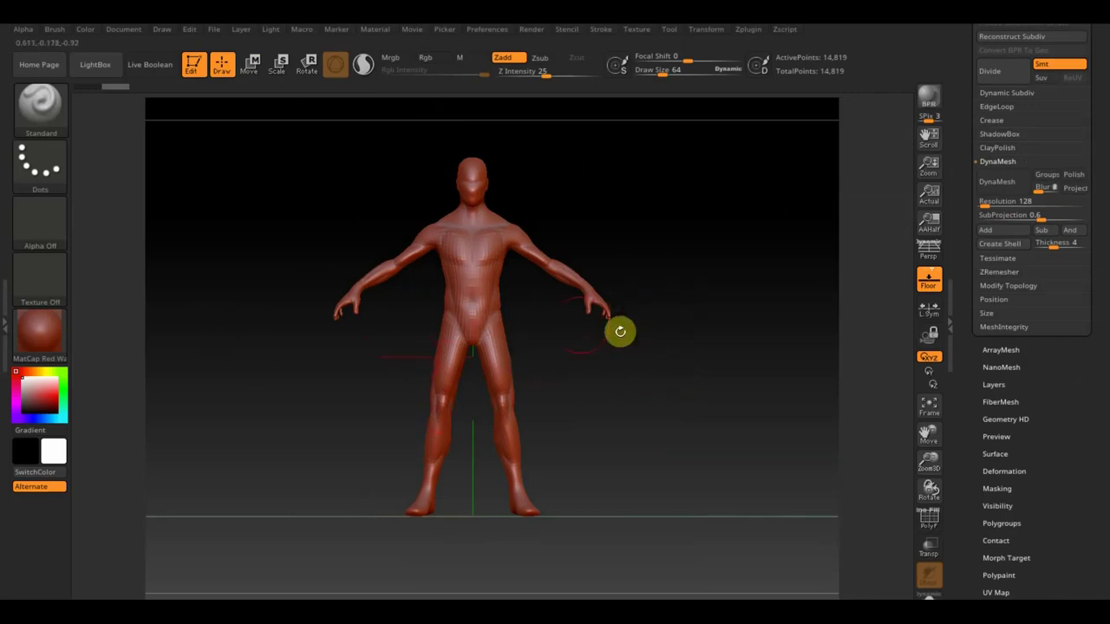
left_click_drag(384, 379, 305, 299, "ctrl")
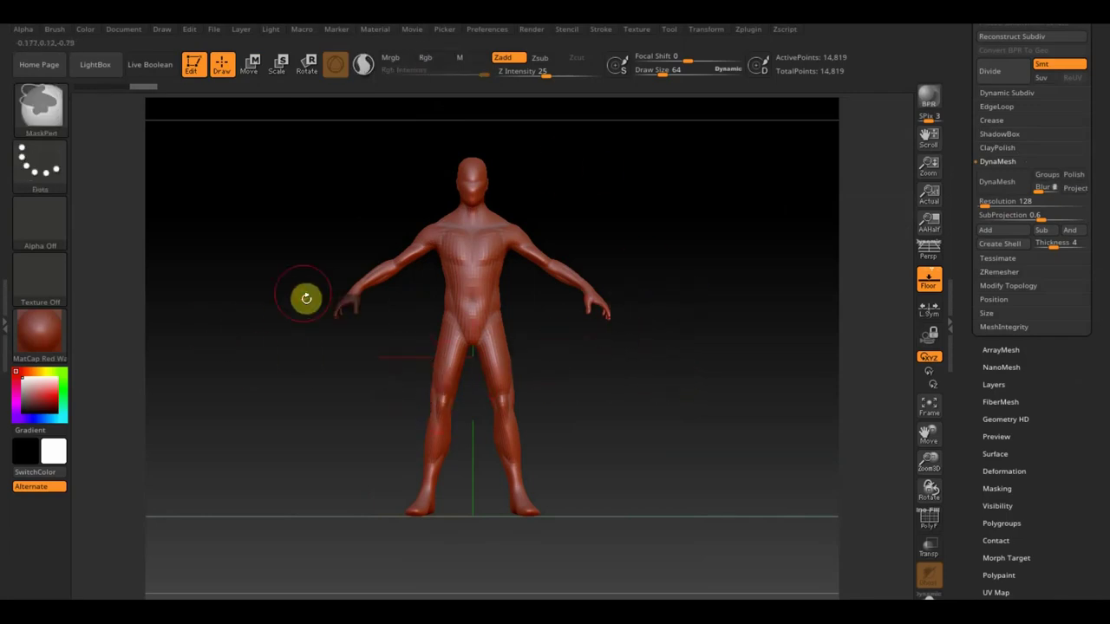
key("ctrl")
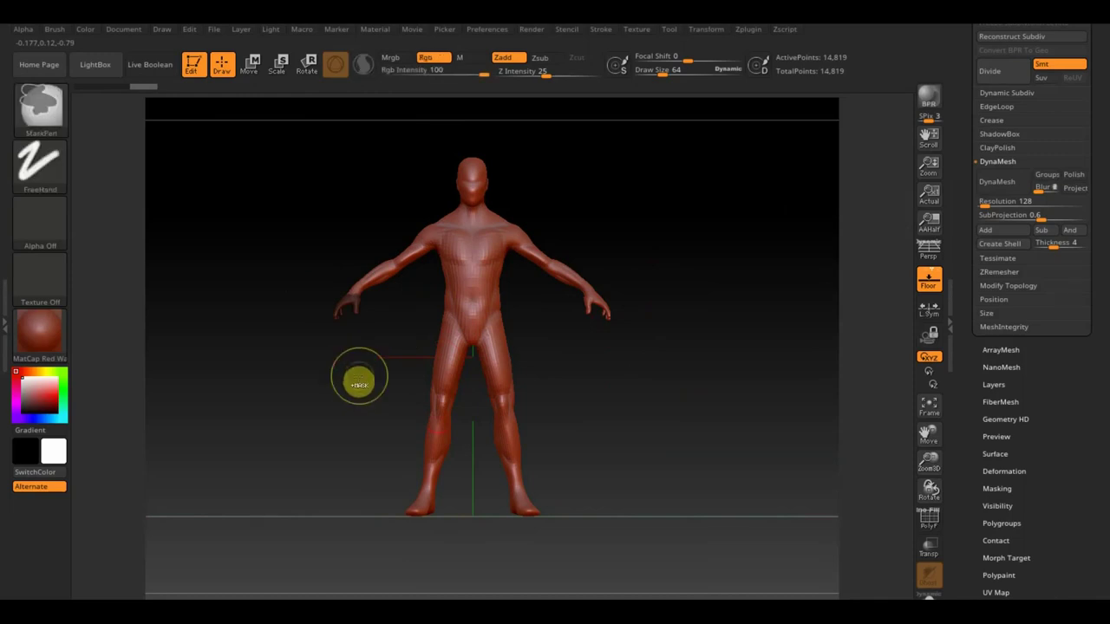
left_click_drag(358, 384, 358, 375, "ctrl")
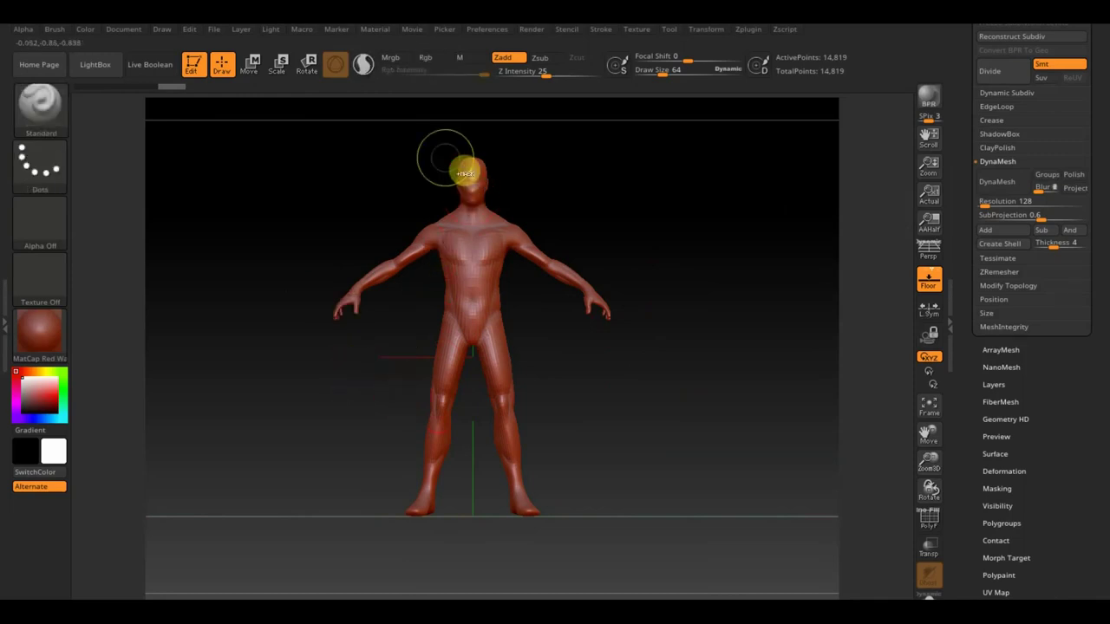
mouse_move(436, 154)
left_mouse_down("ctrl")
mouse_move(627, 194)
mouse_move(668, 214)
left_mouse_up("ctrl")
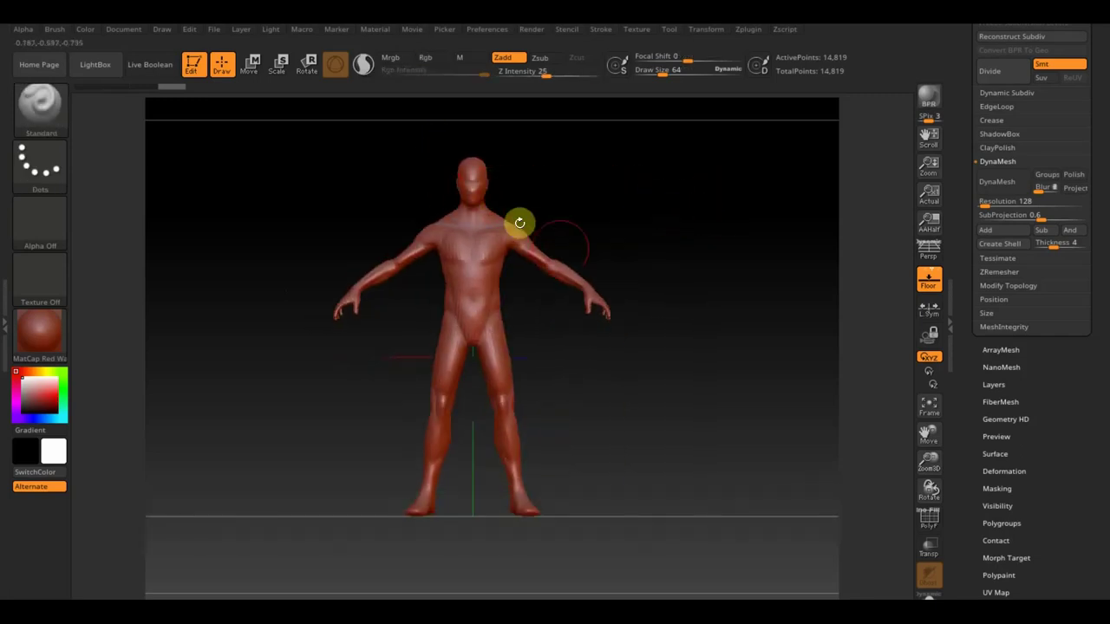
key("f")
Hide the hand polygroup on the left of the screen, leaving 13,496 active points.
left_click_drag(650, 203, 639, 293, "alt")
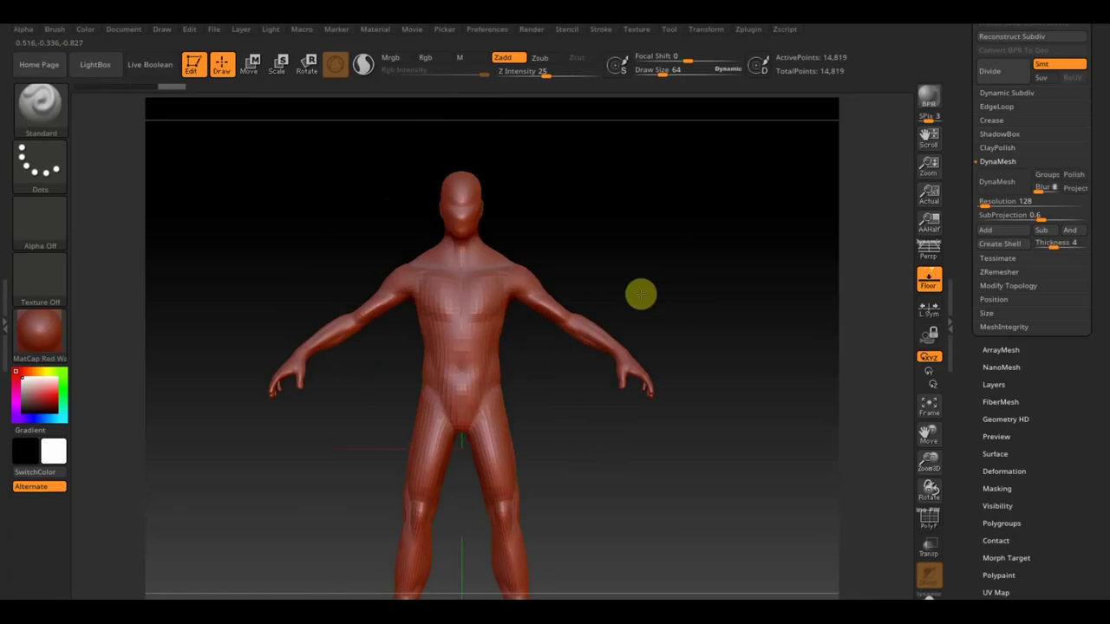
left_click_drag(529, 346, 559, 431)
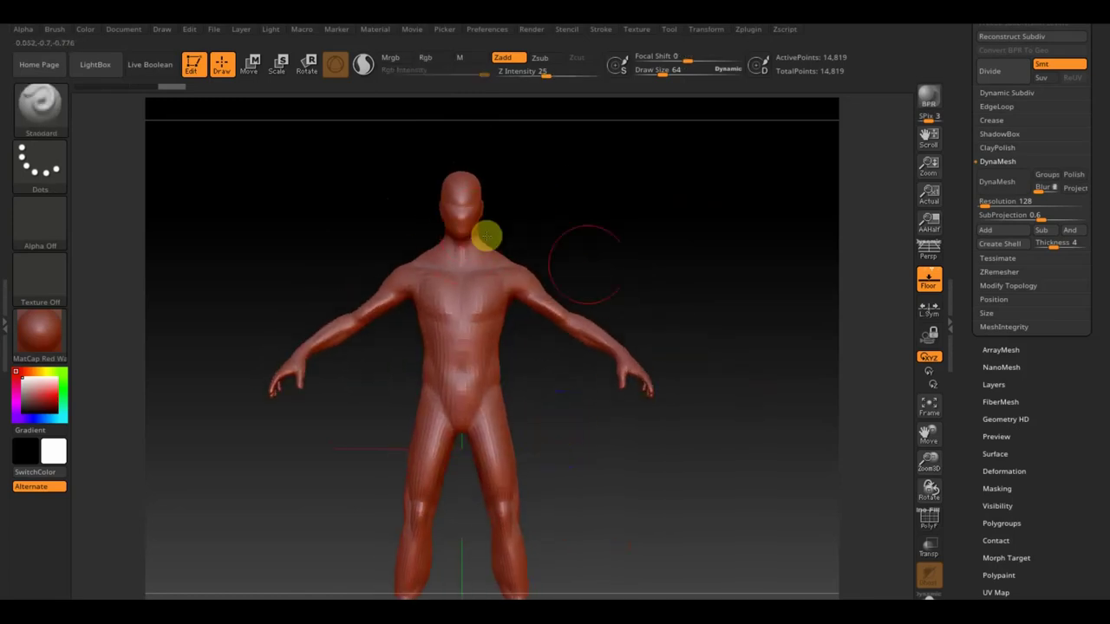
left_click_drag(615, 315, 619, 266, "alt")
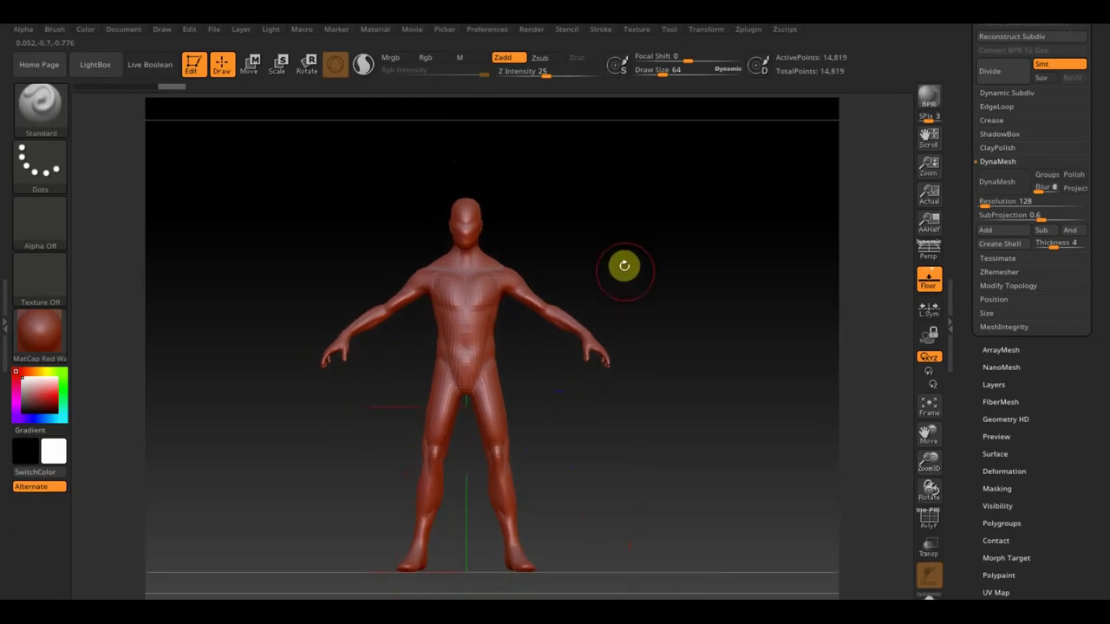
left_click_drag(630, 287, 633, 282, "alt")
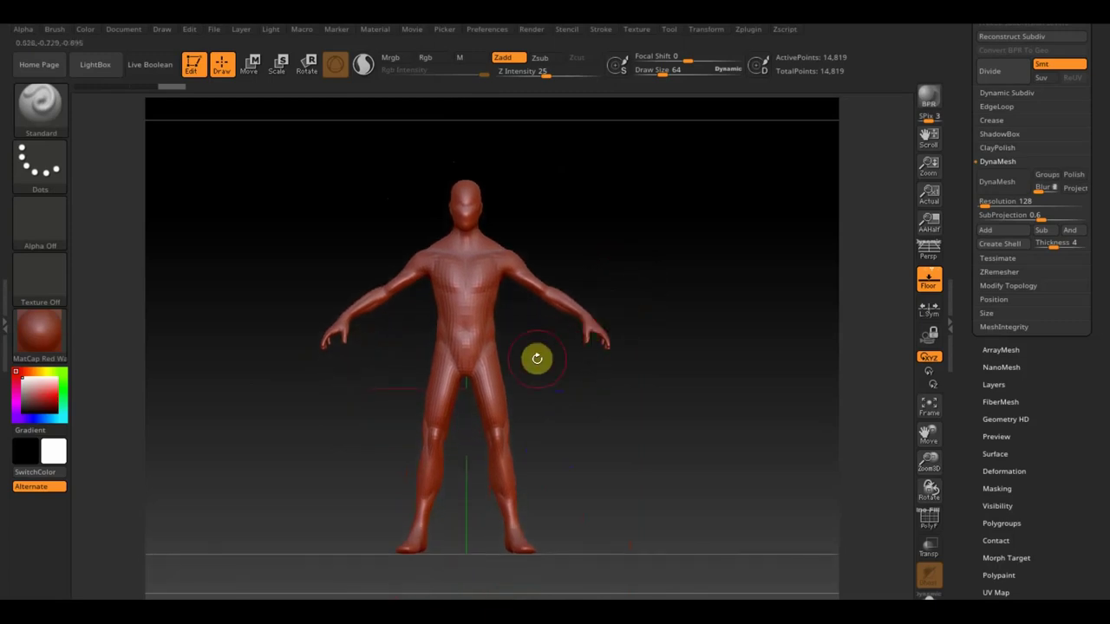
left_click(335, 339, "ctrl+shift")
left_click(335, 339, "ctrl+shift")
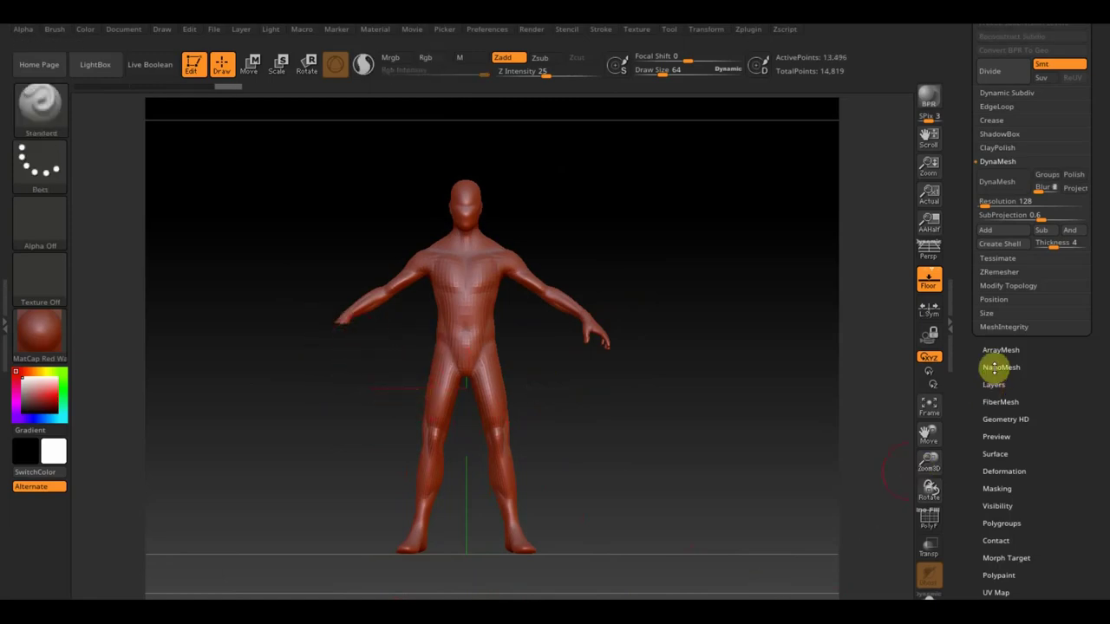
Weld points, nudge the figure onto the symmetry centre, and apply Mirror And Weld.
left_click(1015, 286)
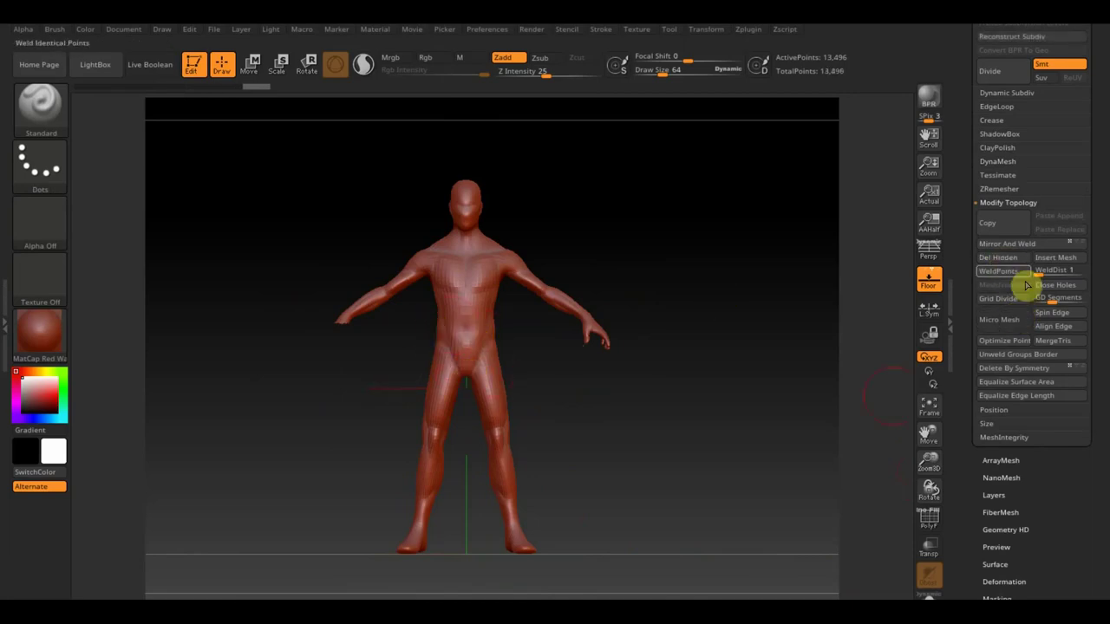
left_click(1022, 243)
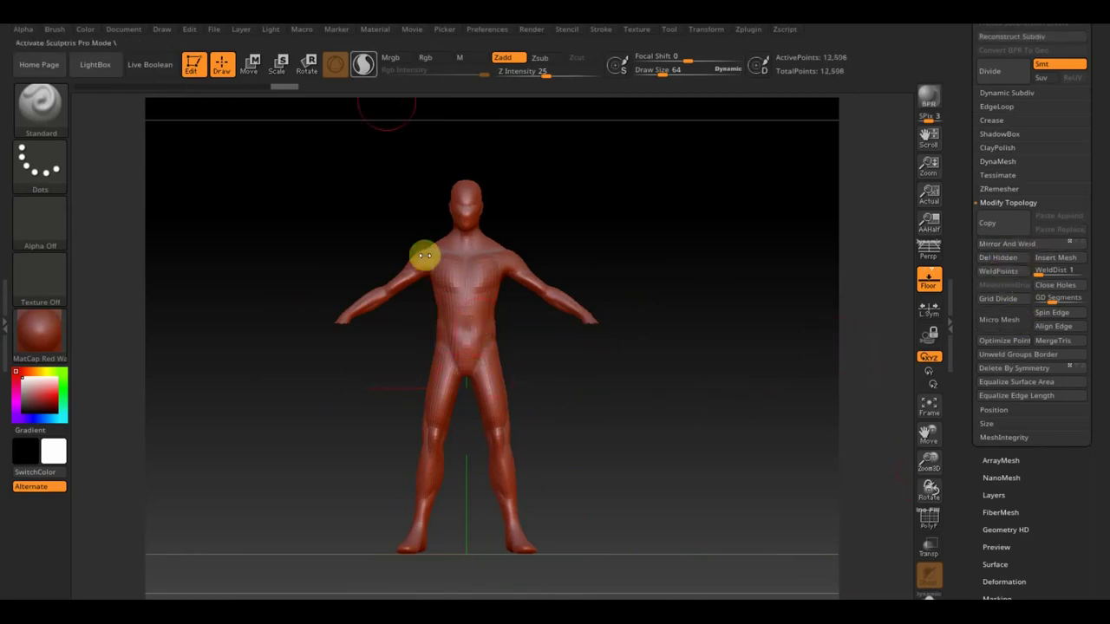
left_click(251, 63)
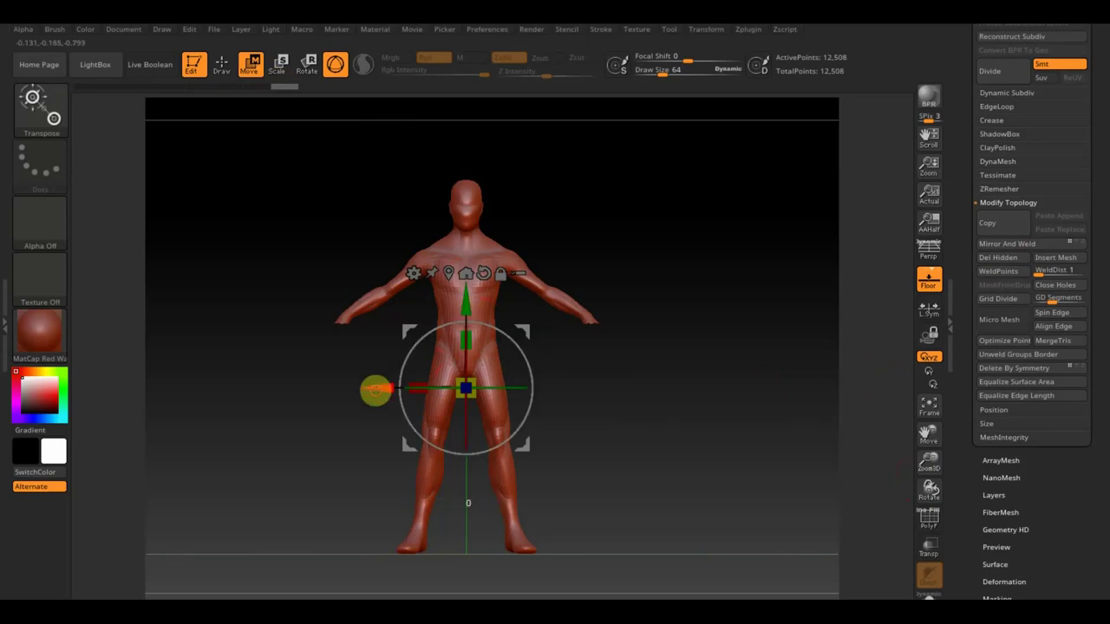
left_click_drag(376, 390, 381, 390)
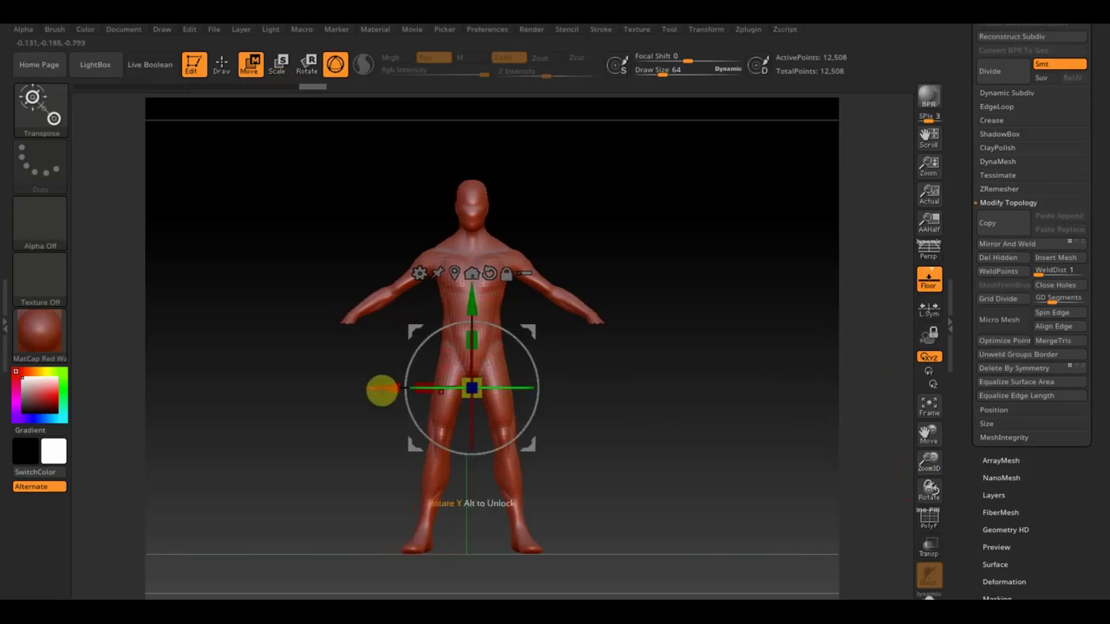
left_click(1017, 247)
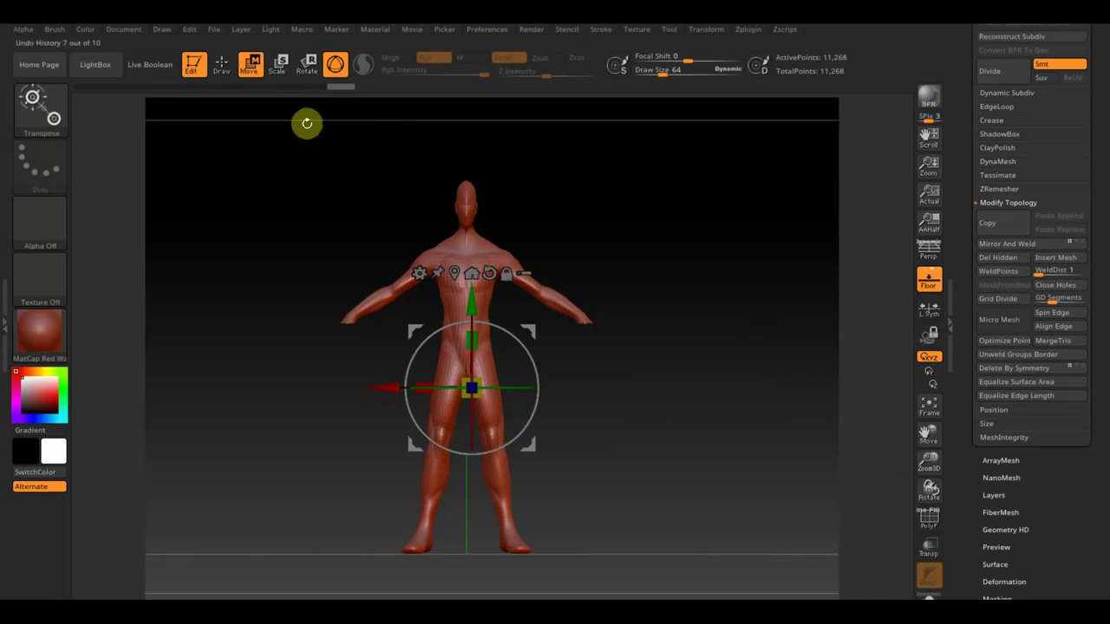
left_click(223, 64)
left_click_drag(426, 148, 518, 233, "ctrl")
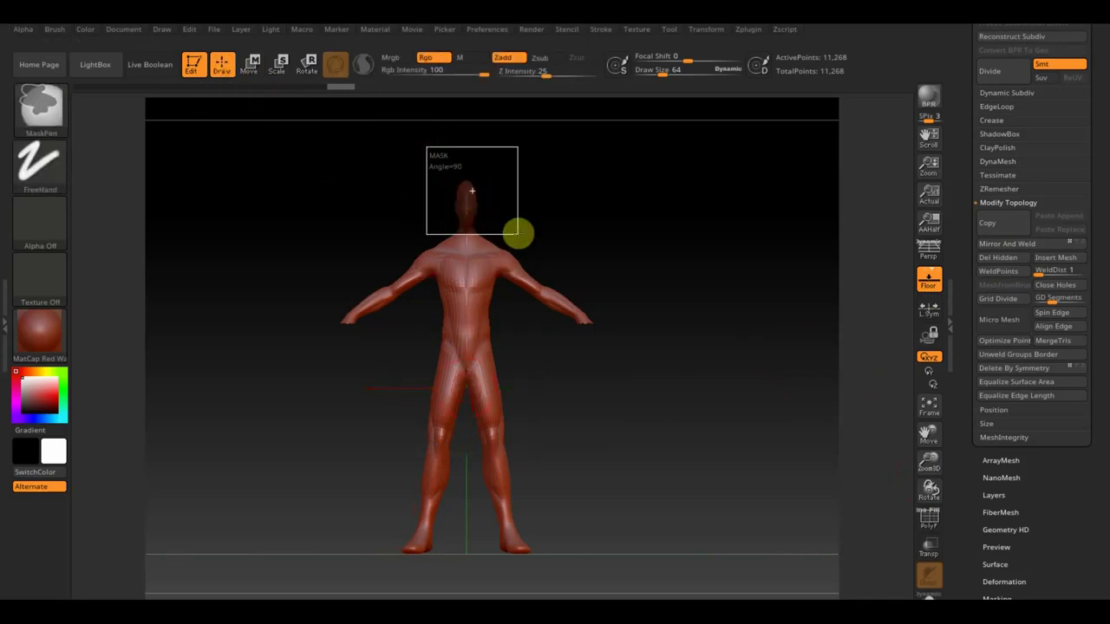
Hide the head polygroup, turn off PolyF, and Del Hidden to leave an 8,411-point body.
key("ctrl")
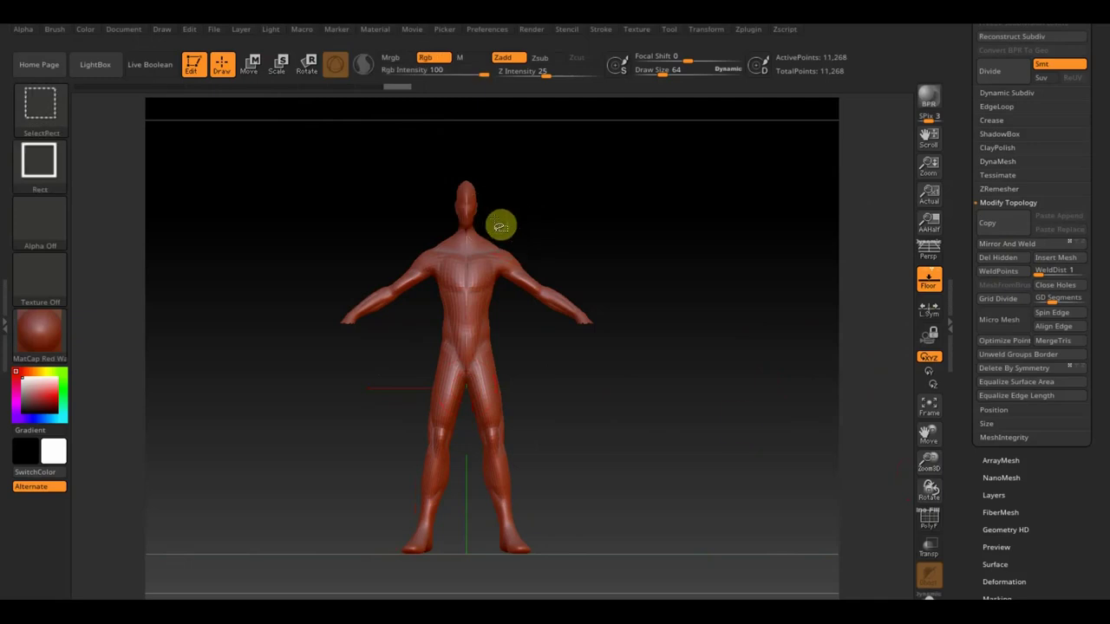
left_click(940, 528)
left_click(469, 219, "ctrl+shift")
left_click(471, 220, "ctrl+shift")
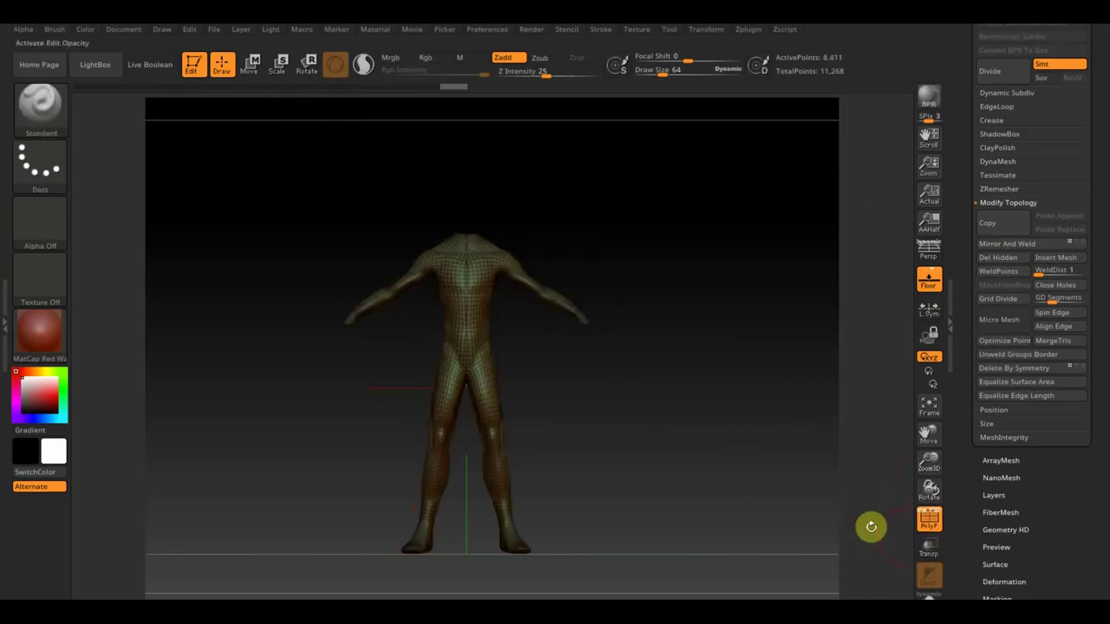
left_click(929, 523)
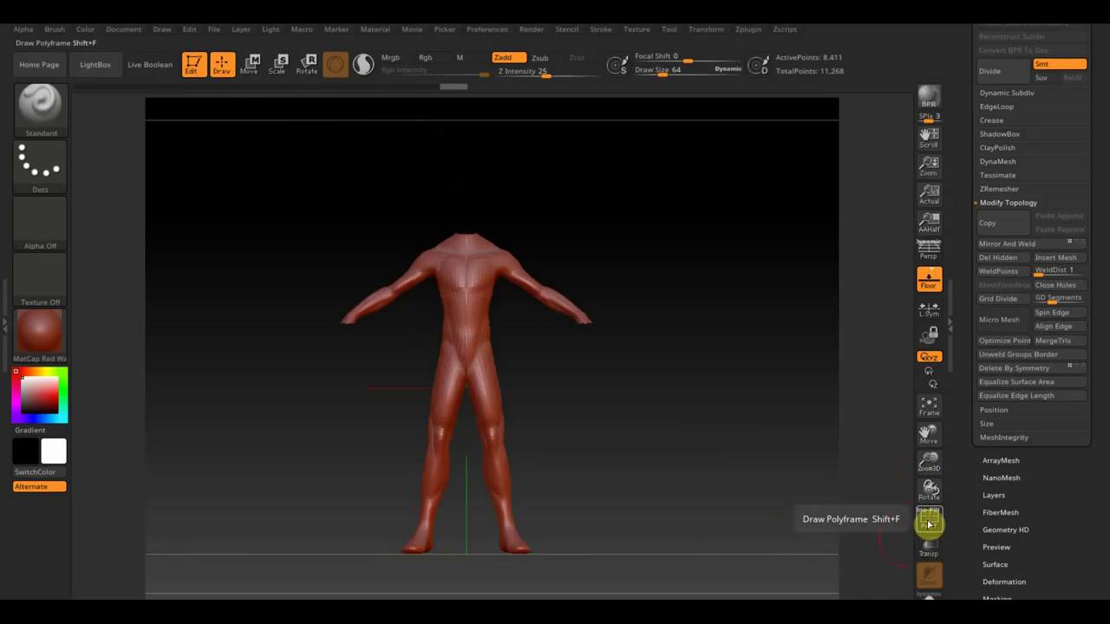
left_click(1000, 258)
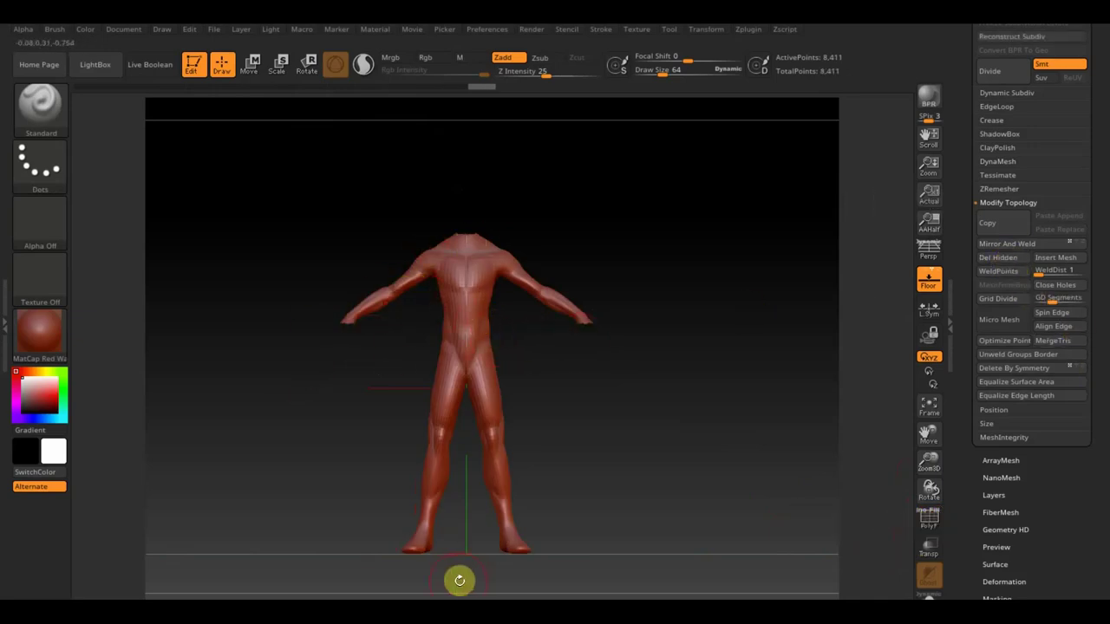
key("shift")
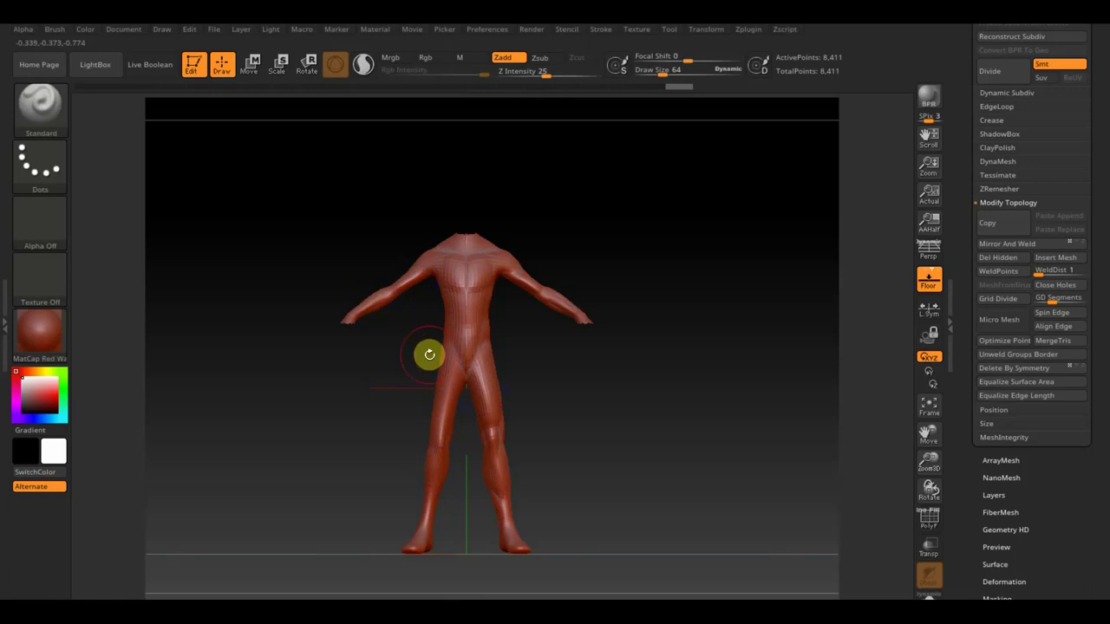
Weld identical points on the body and smooth the rough spots on the legs.
left_click(998, 270)
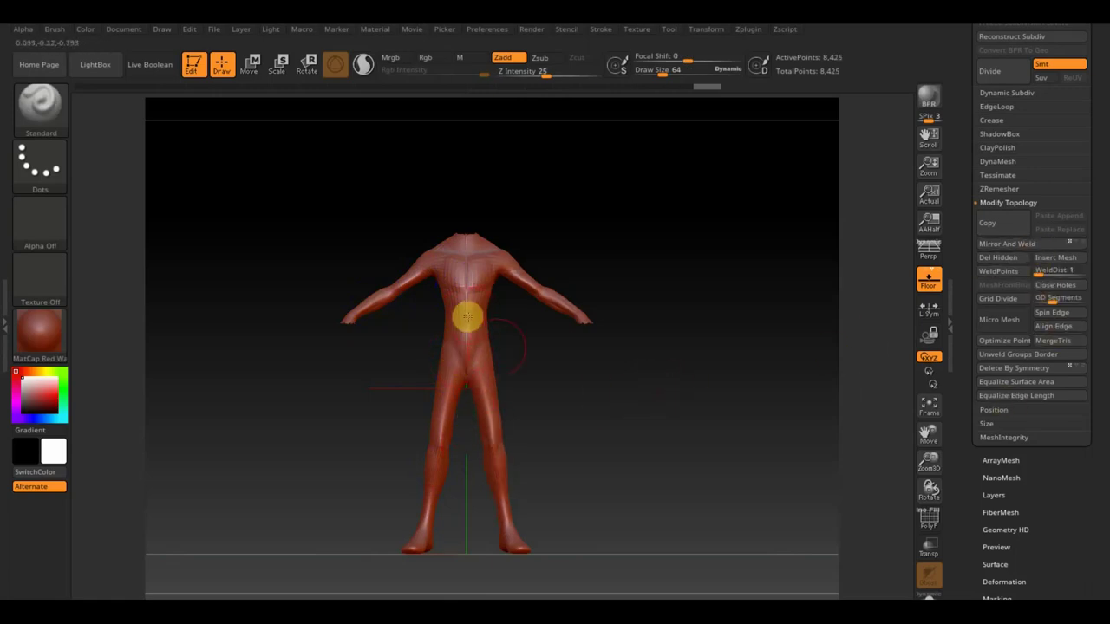
key("shift")
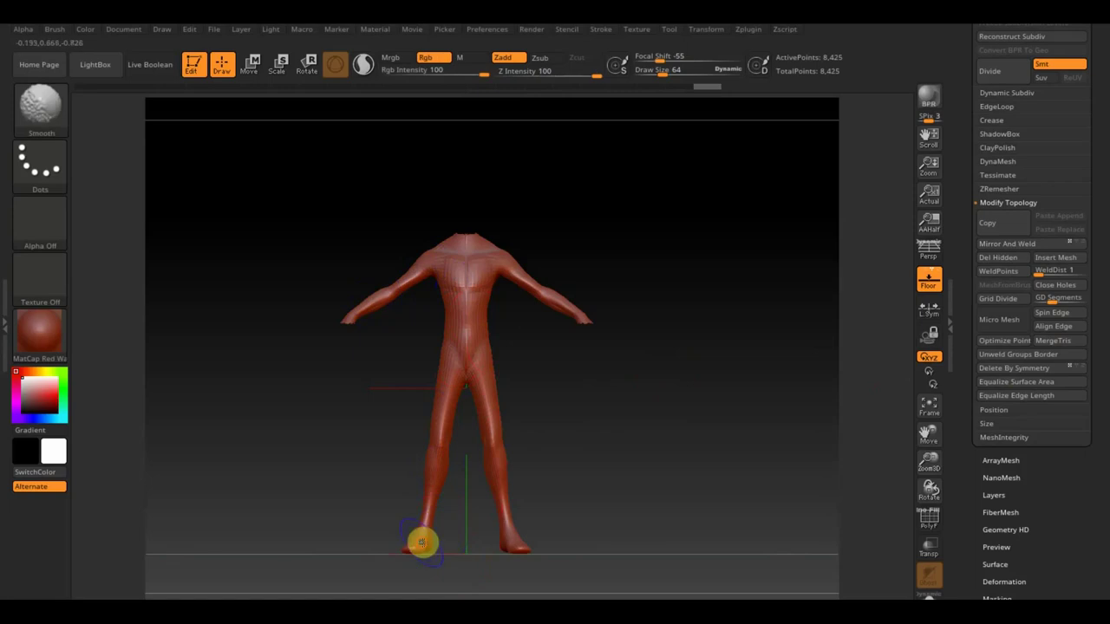
mouse_move(423, 549)
left_mouse_down()
mouse_move(545, 558)
mouse_move(410, 542)
left_mouse_up()
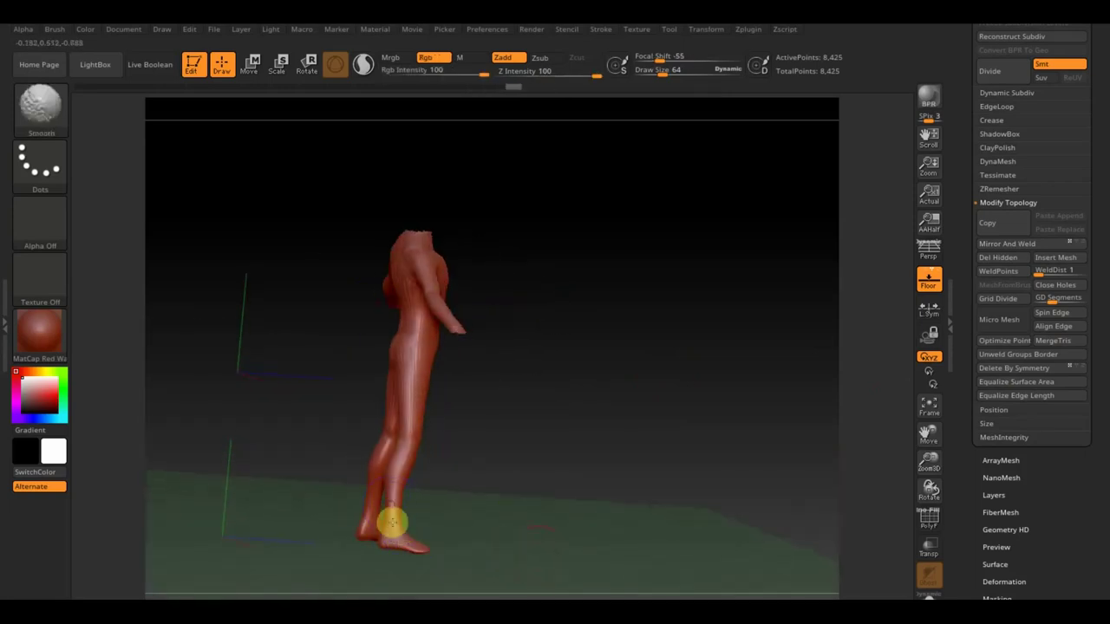
left_click_drag(398, 518, 458, 473)
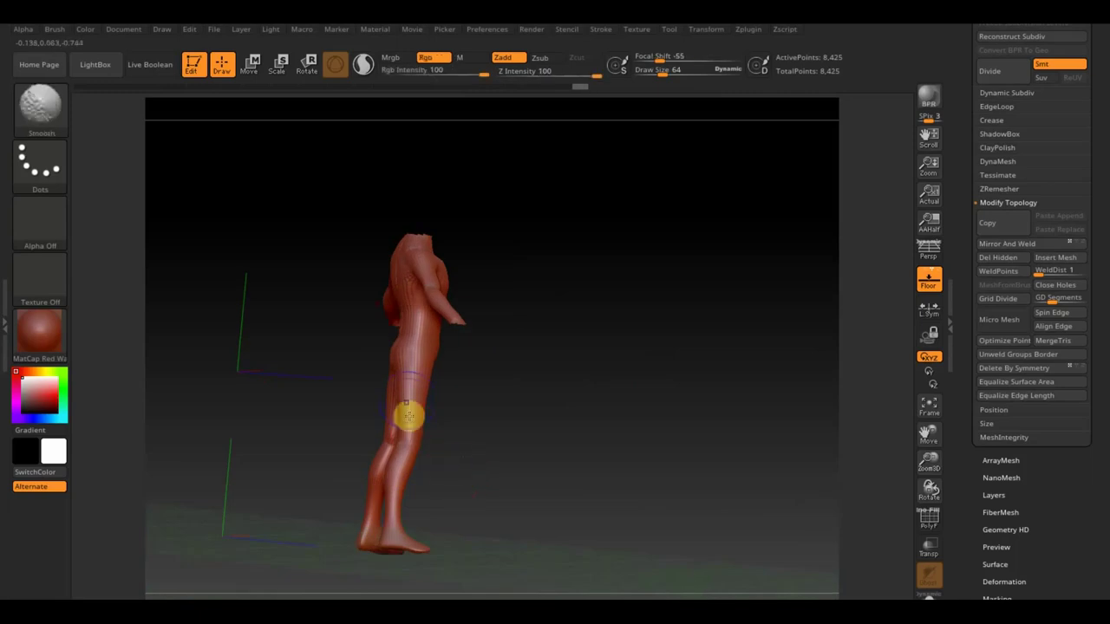
left_click_drag(451, 408, 548, 409, "shift")
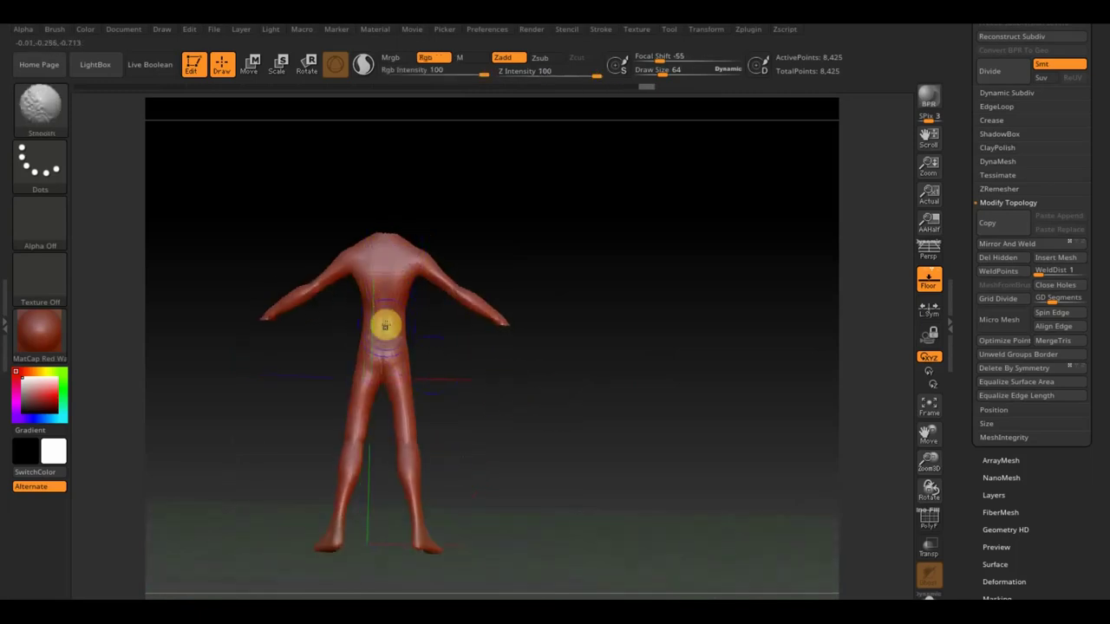
left_click_drag(504, 396, 459, 398, "shift")
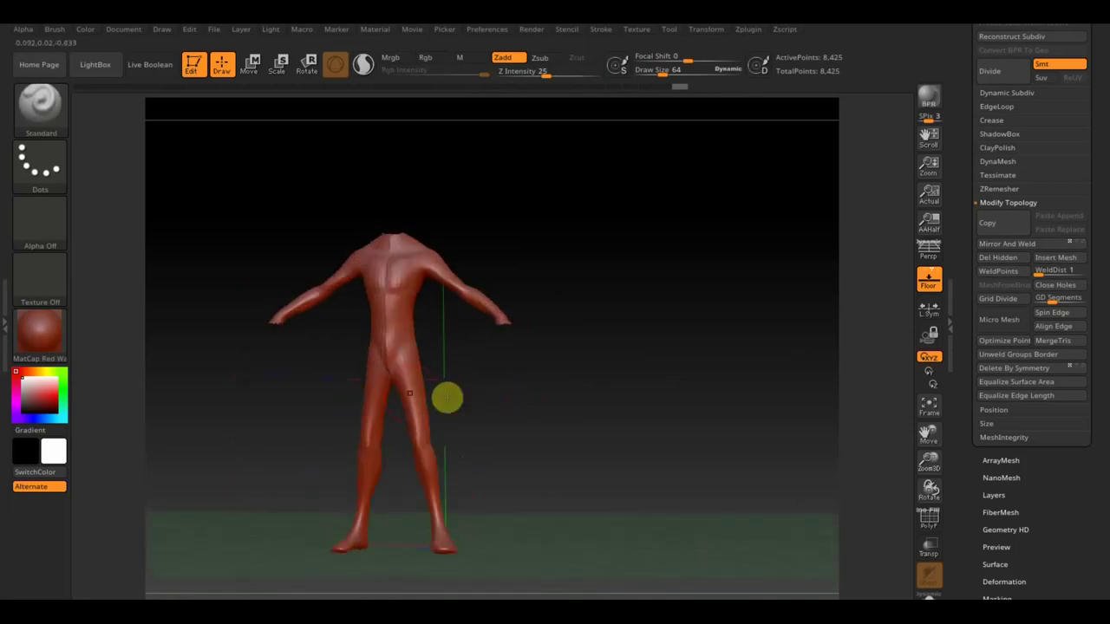
Mask the area around the left-side leg with a slightly smaller brush, ready for posing.
left_click_drag(399, 574, 282, 379, "ctrl")
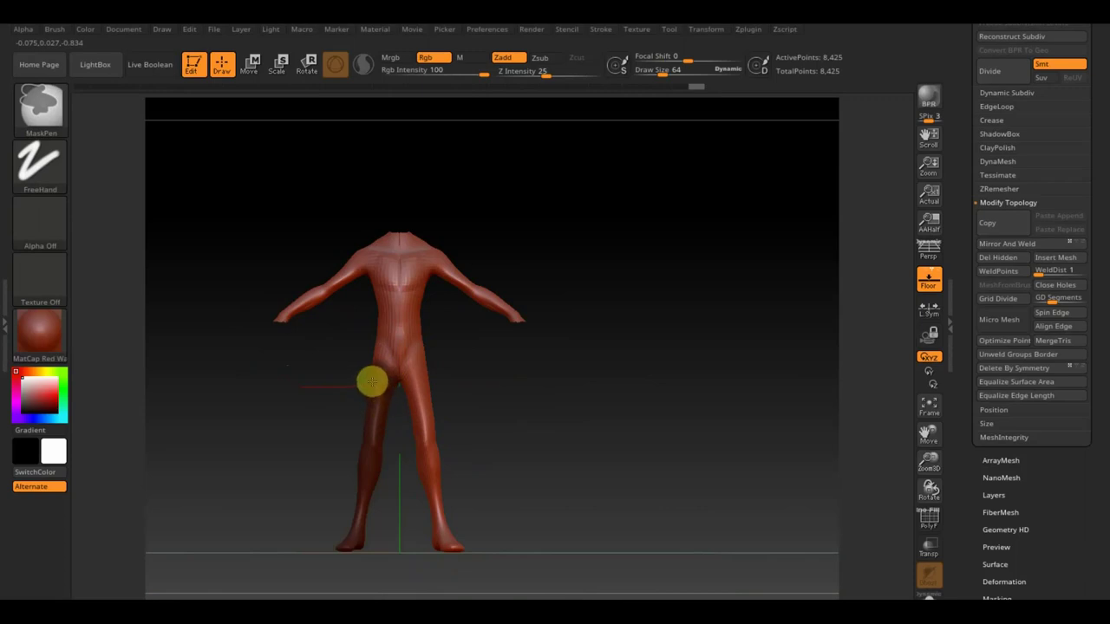
left_click_drag(503, 387, 644, 407)
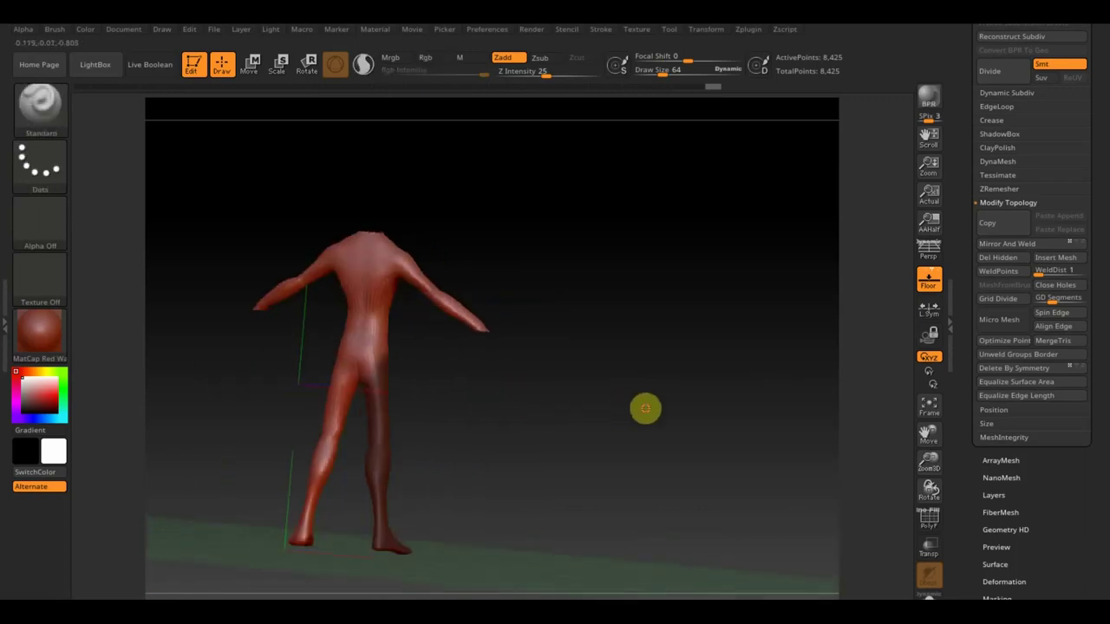
left_click_drag(503, 404, 530, 416)
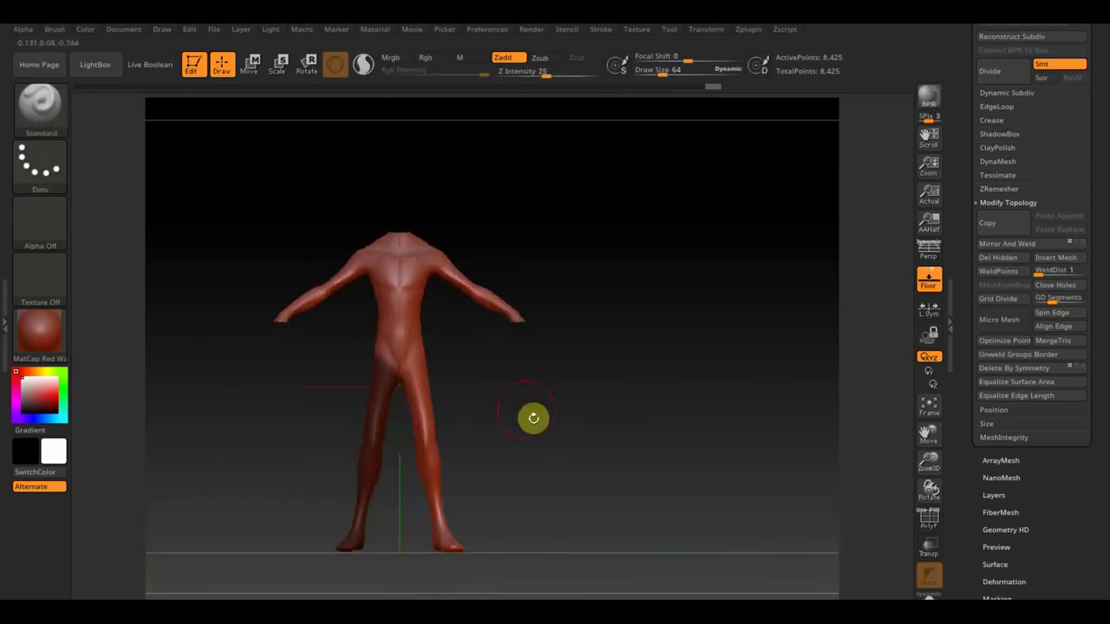
left_click_drag(666, 71, 664, 71)
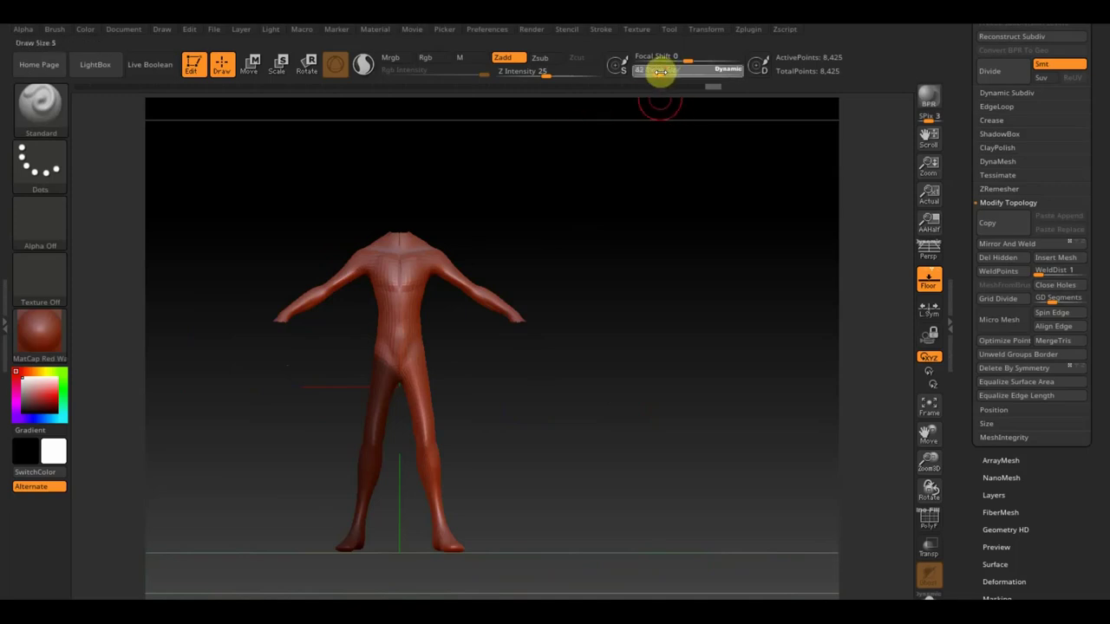
key("ctrl")
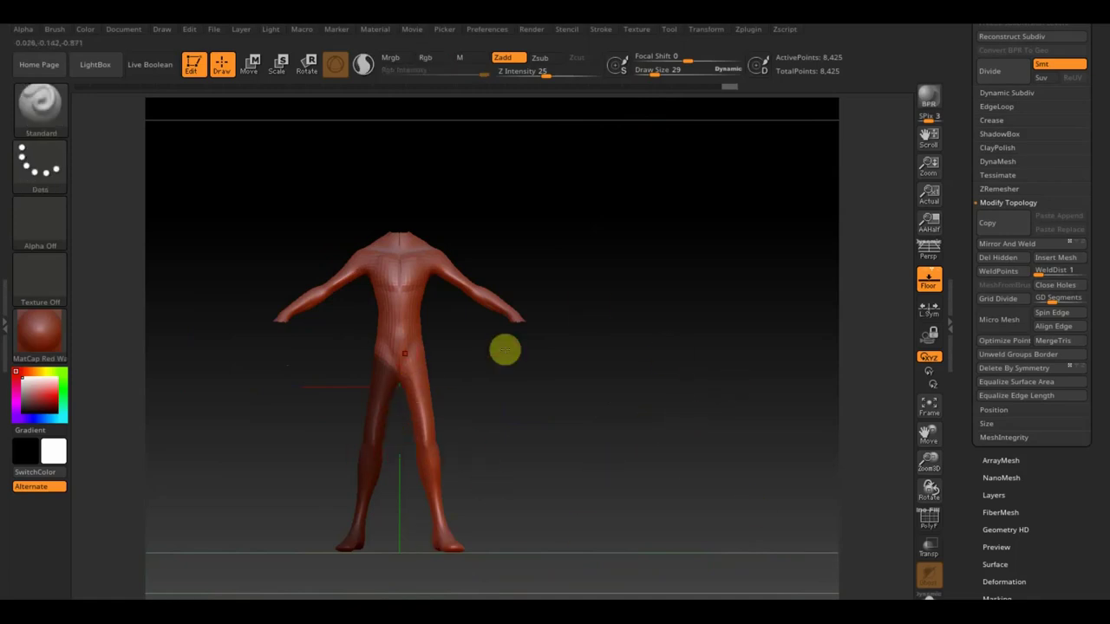
key("ctrl")
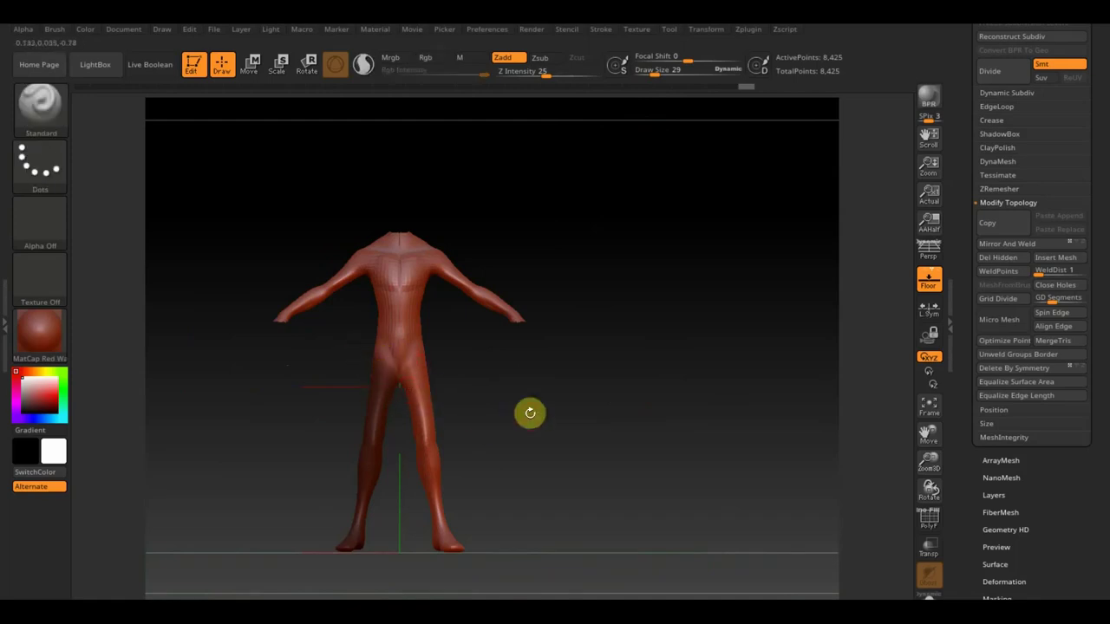
key("b")
key("s")
key("p")
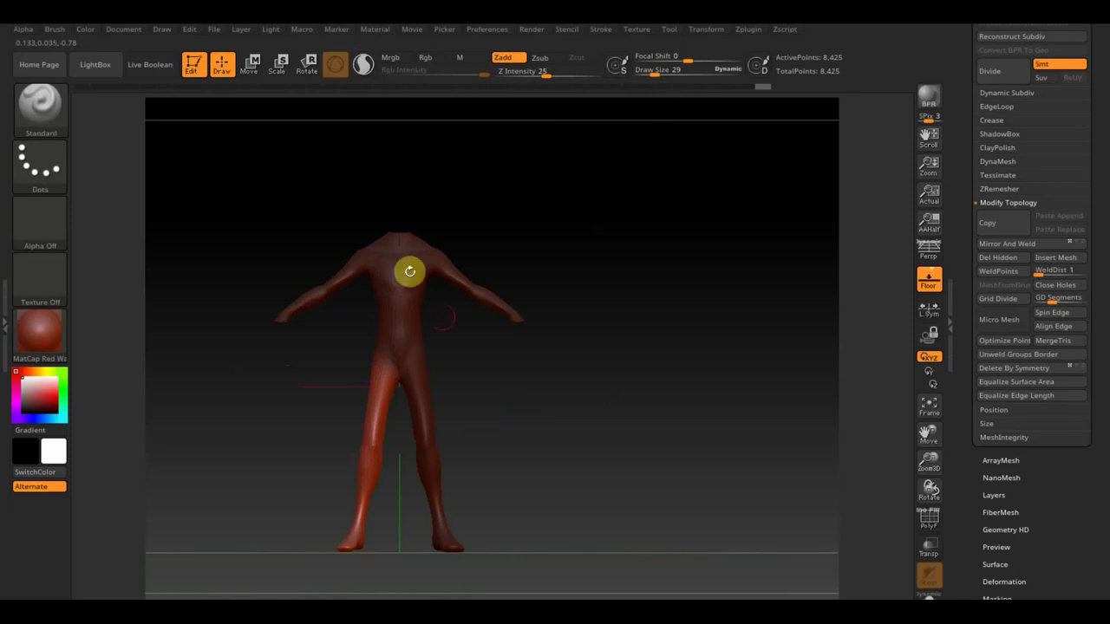
left_click(307, 63)
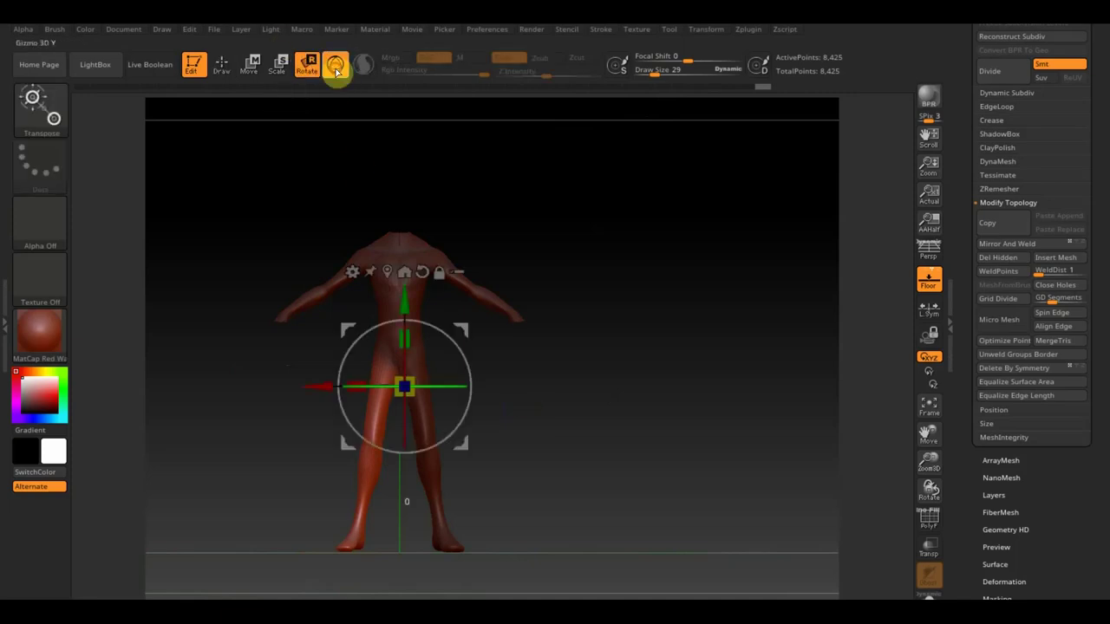
Rotate the left leg along a hip-to-foot transpose line, then clear the mask and weld points.
left_click(335, 66)
mouse_move(405, 386)
left_mouse_down()
mouse_move(349, 572)
mouse_move(367, 550)
left_mouse_up()
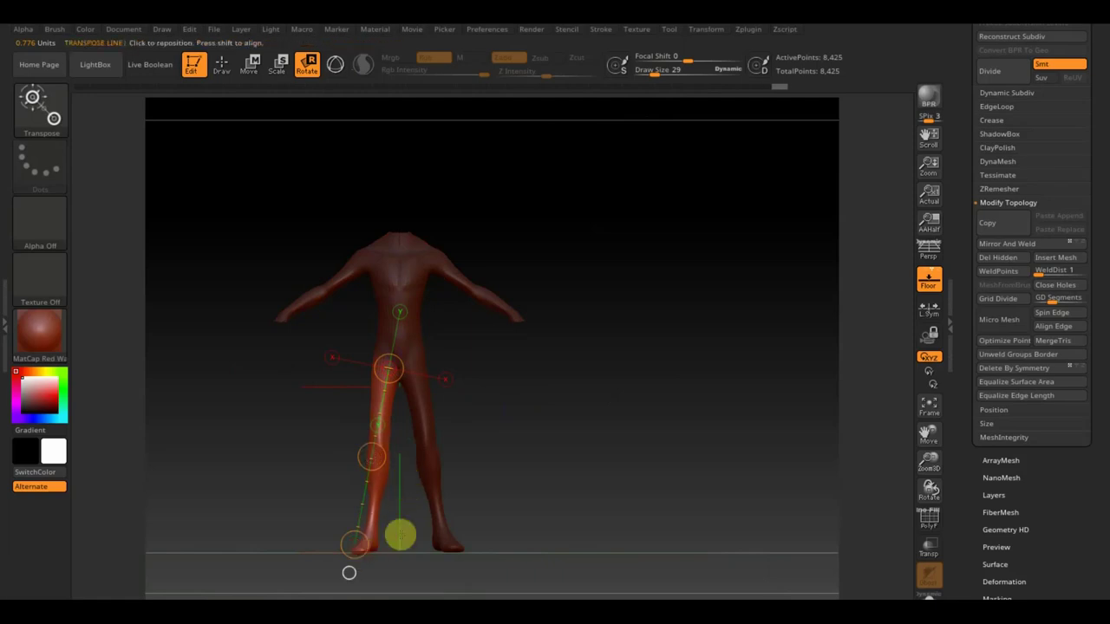
left_click(223, 66)
left_click(663, 365, "ctrl")
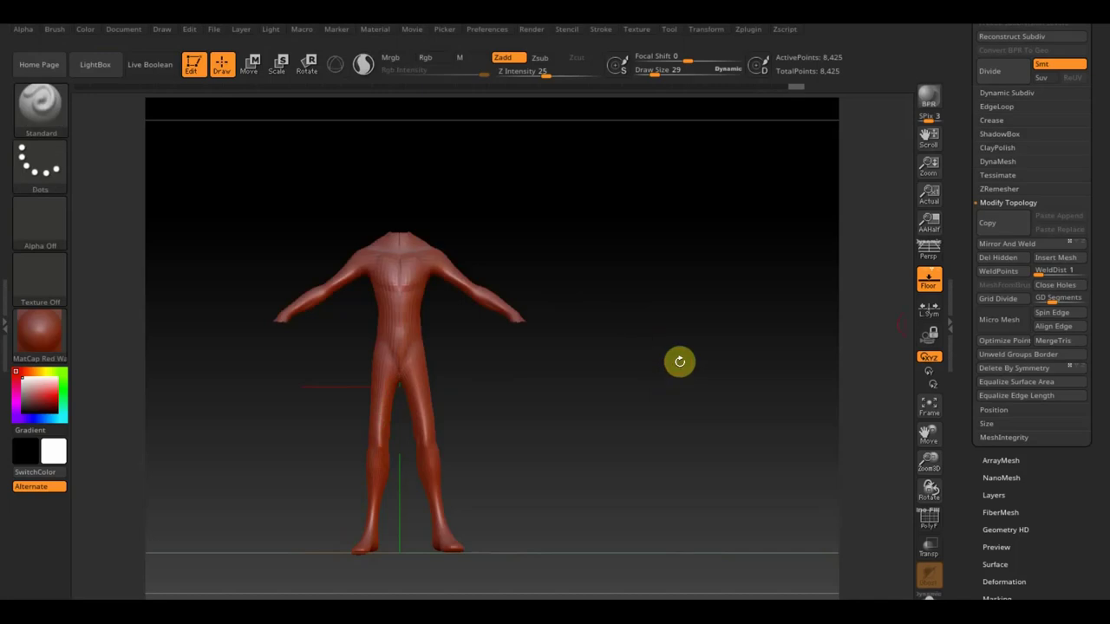
left_click(1023, 267)
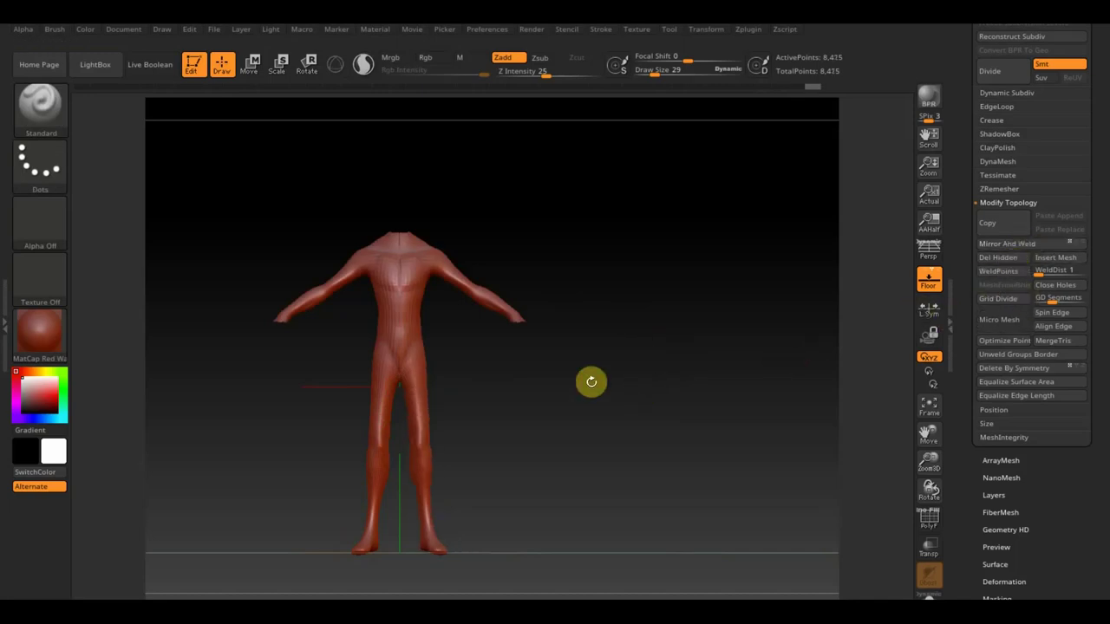
mouse_move(576, 404)
left_mouse_down()
mouse_move(668, 414)
mouse_move(627, 439)
left_mouse_up()
Smooth the blocky lighter patch on the chest, then inspect the figure from rear, side and front.
mouse_move(634, 391)
left_mouse_down()
mouse_move(612, 456)
mouse_move(438, 377)
mouse_move(599, 441)
mouse_move(607, 466)
left_mouse_up()
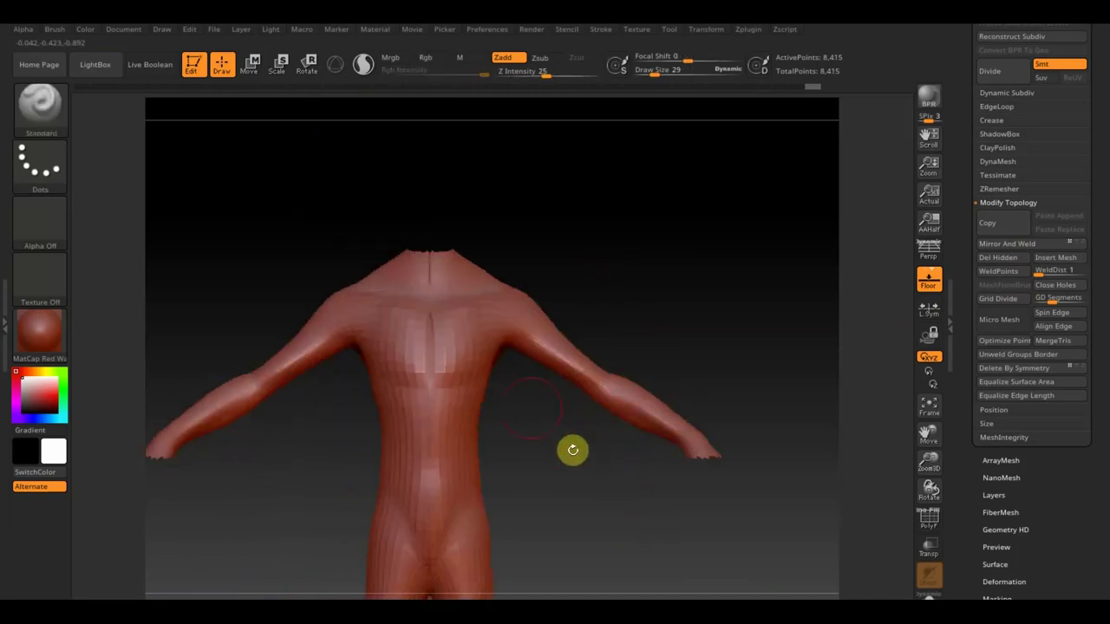
mouse_move(420, 378)
left_mouse_down("shift")
mouse_move(436, 337)
mouse_move(457, 375)
mouse_move(396, 321)
mouse_move(410, 381)
mouse_move(427, 387)
left_mouse_up("shift")
mouse_move(529, 291)
left_mouse_down()
mouse_move(602, 325)
mouse_move(667, 278)
mouse_move(738, 263)
mouse_move(651, 260)
mouse_move(669, 241)
left_mouse_up()
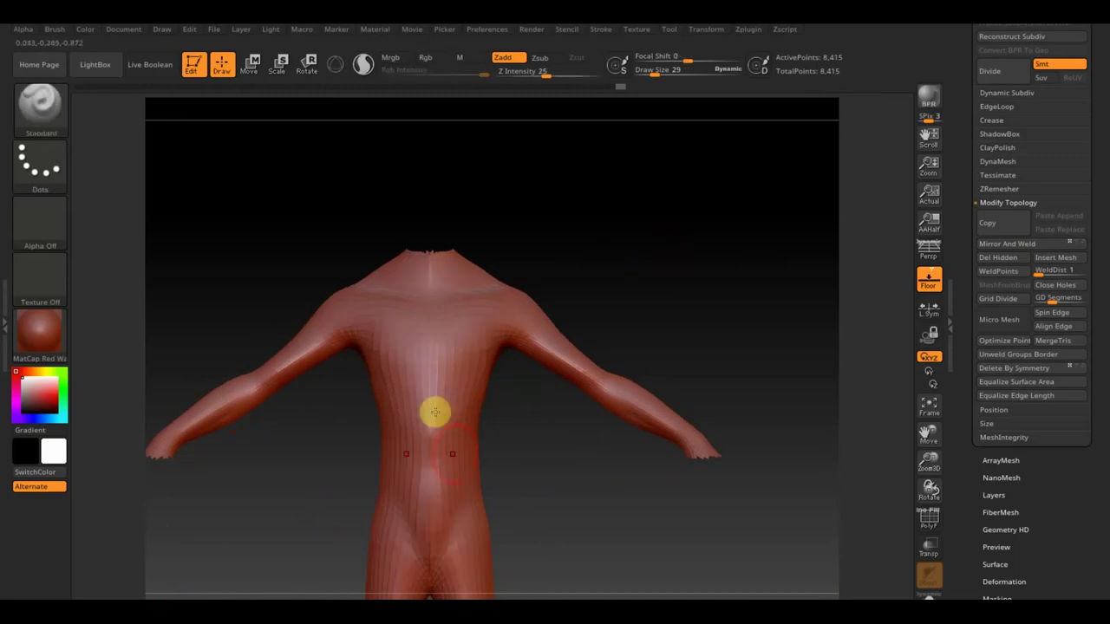
mouse_move(579, 486)
left_mouse_down("alt")
mouse_move(543, 361)
mouse_move(488, 483)
mouse_move(535, 396)
mouse_move(598, 518)
mouse_move(533, 252)
mouse_move(580, 321)
left_mouse_up("alt")
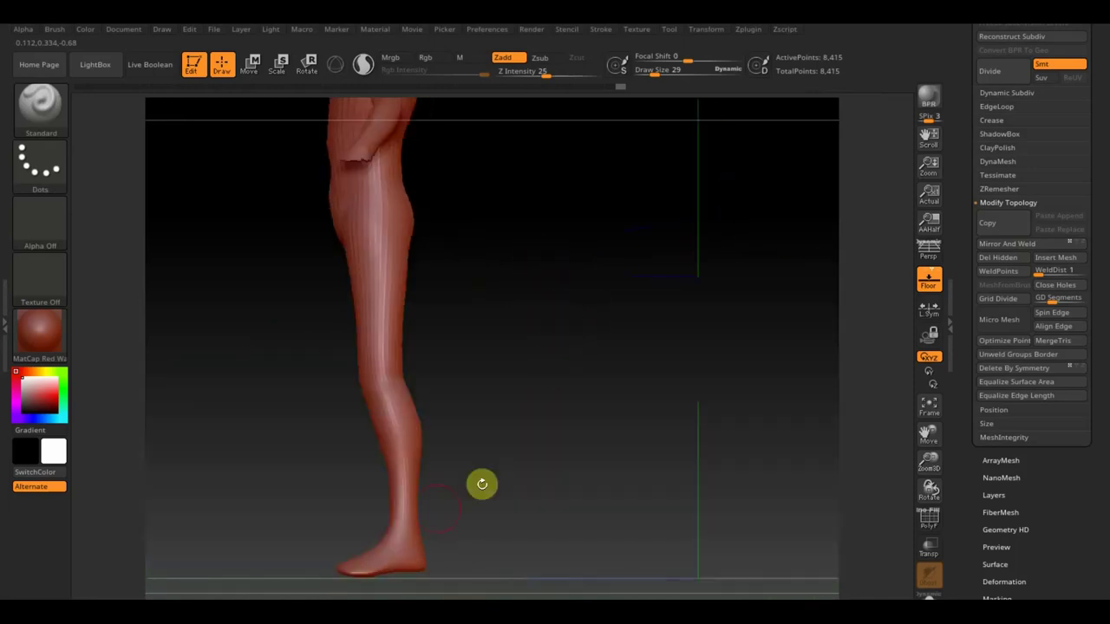
mouse_move(375, 573)
left_mouse_down()
mouse_move(491, 545)
mouse_move(506, 575)
left_mouse_up()
mouse_move(490, 422)
left_mouse_down()
mouse_move(508, 517)
mouse_move(567, 503)
mouse_move(528, 347)
mouse_move(561, 422)
mouse_move(515, 347)
mouse_move(584, 324)
left_mouse_up()
left_click_drag(560, 277, 612, 477, "alt")
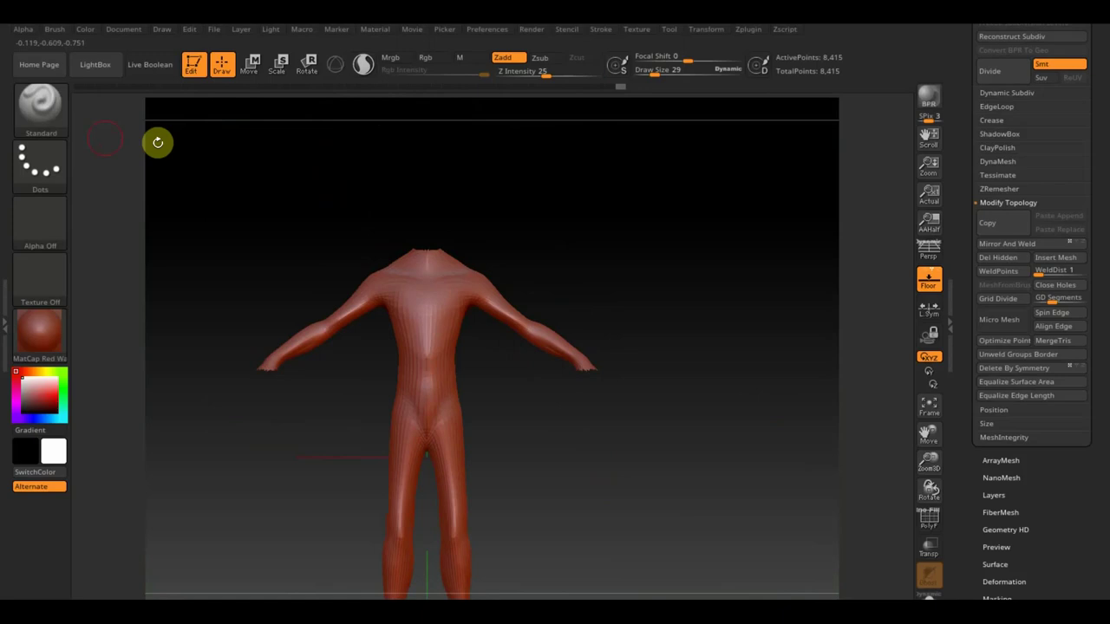
left_click(39, 106)
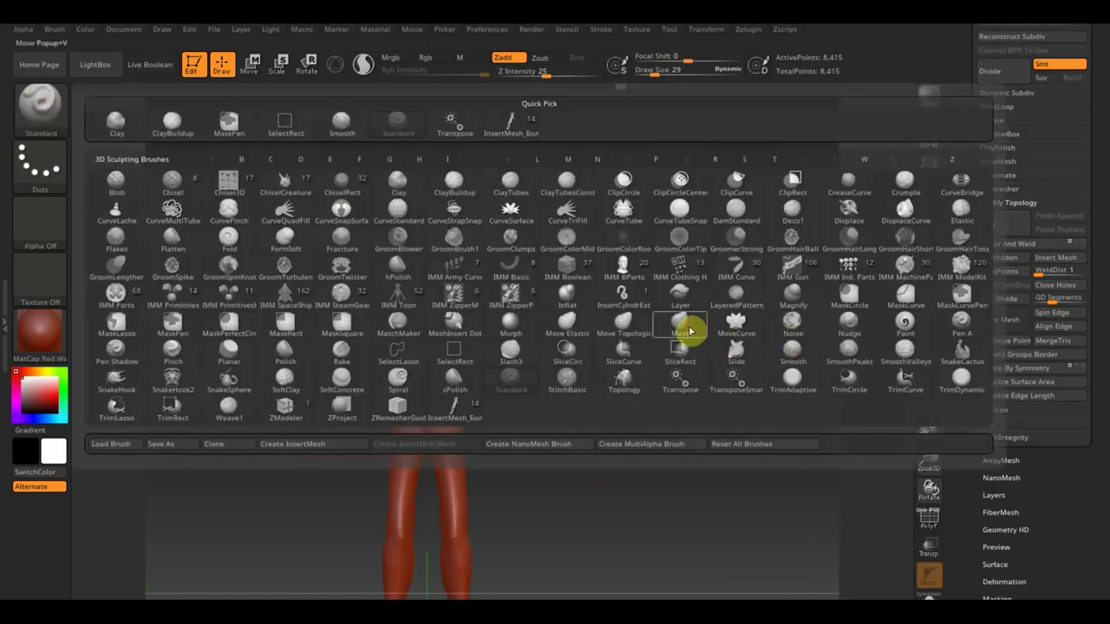
Select the Move Topological brush at size 39 and check the figure from tilted and front views.
left_click(689, 330)
left_click(39, 105)
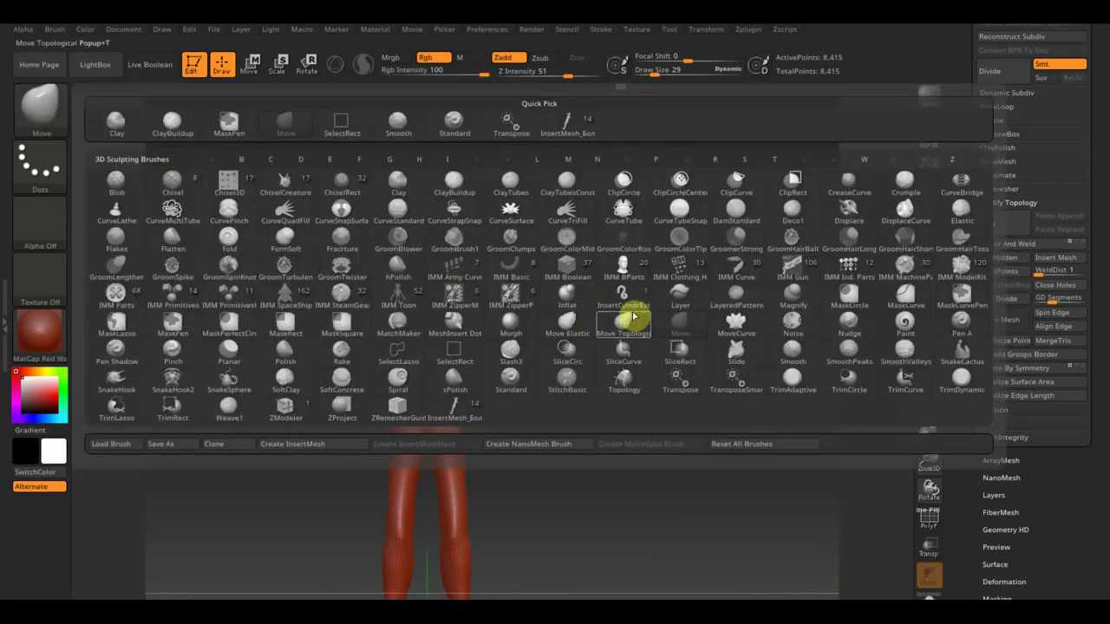
left_click(633, 316)
left_click_drag(660, 74, 657, 74)
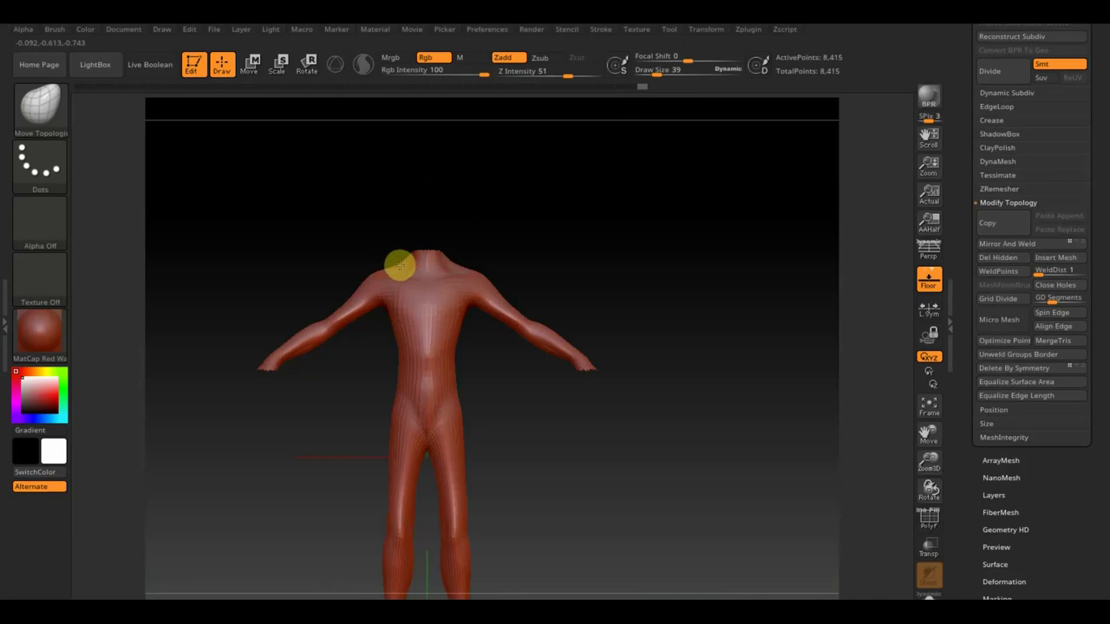
mouse_move(483, 191)
left_mouse_down()
mouse_move(567, 245)
mouse_move(422, 266)
left_mouse_up()
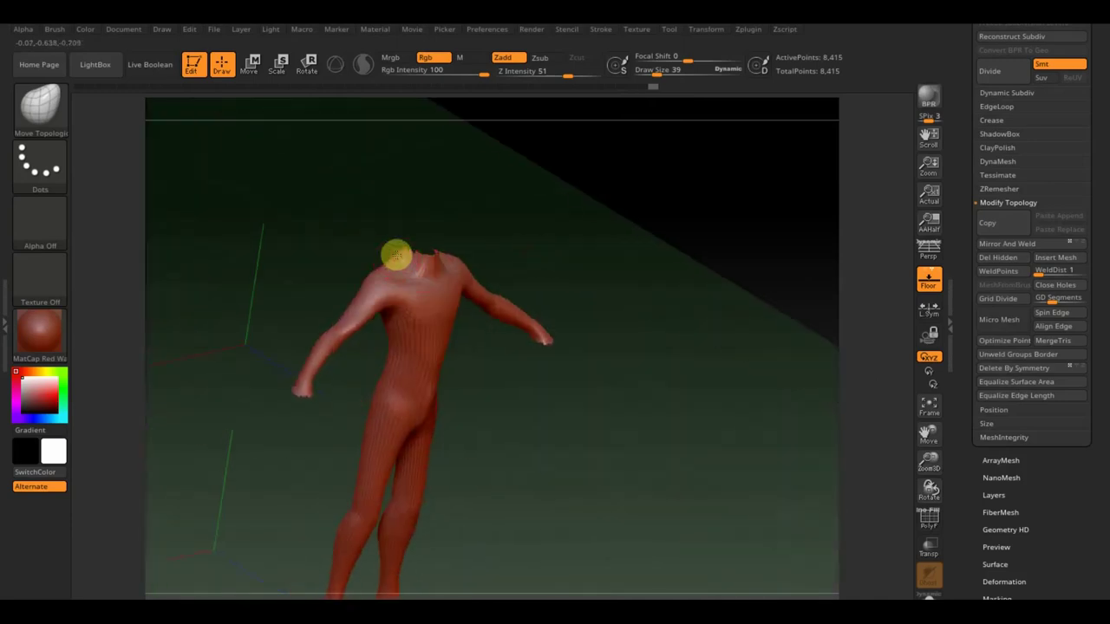
left_click_drag(410, 265, 582, 216, "shift")
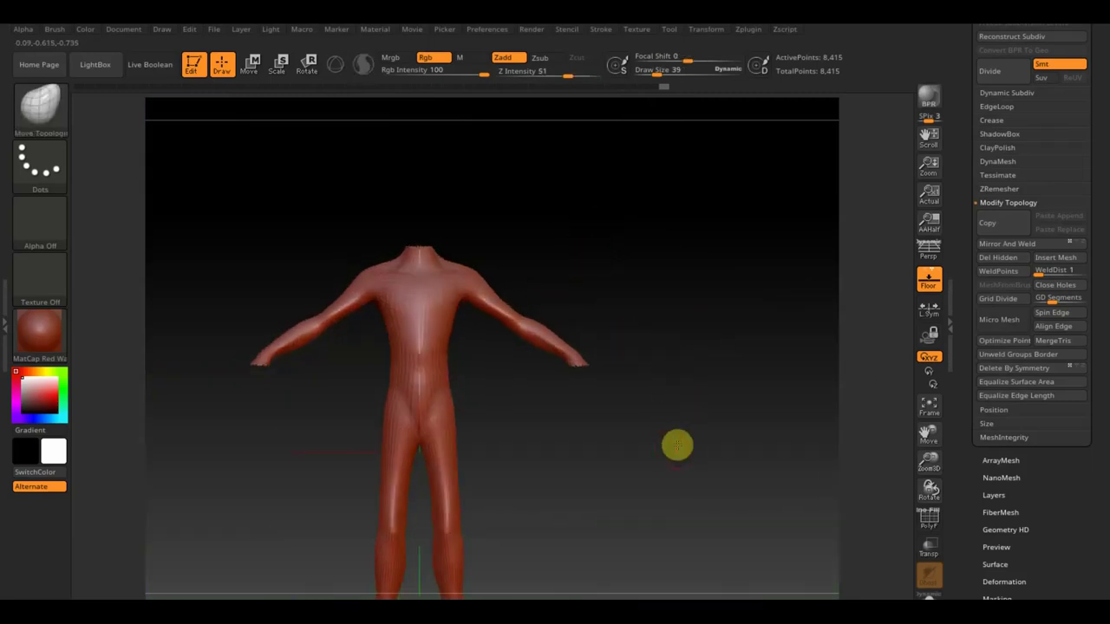
scroll(677, 378, "down", 3)
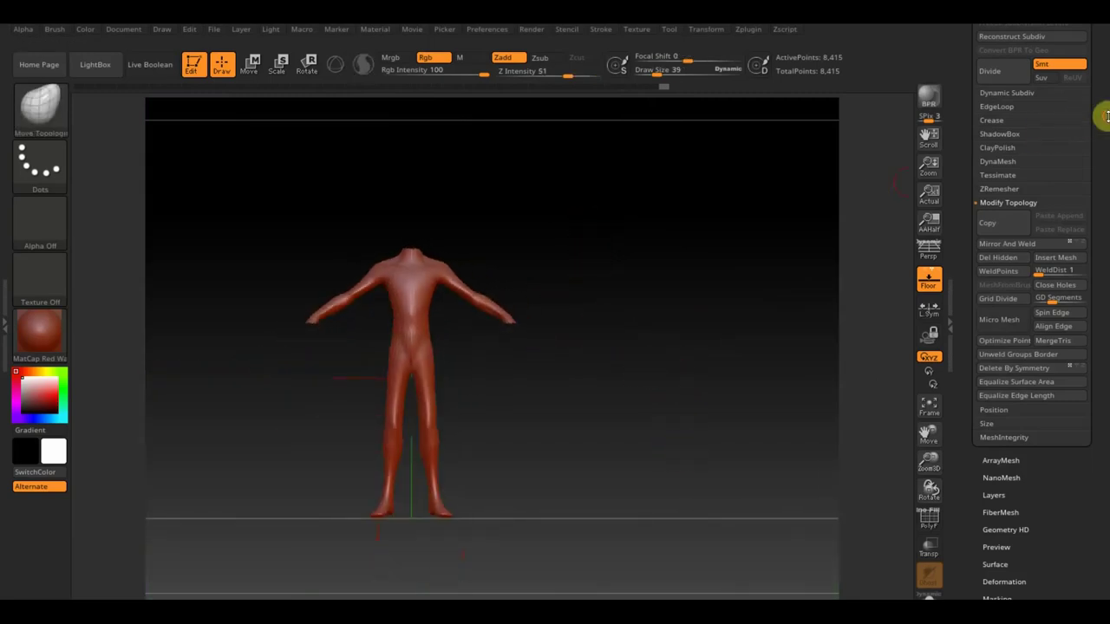
scroll(1041, 130, "up", 5)
Duplicate the body subtool from the subtool list.
left_click(995, 79)
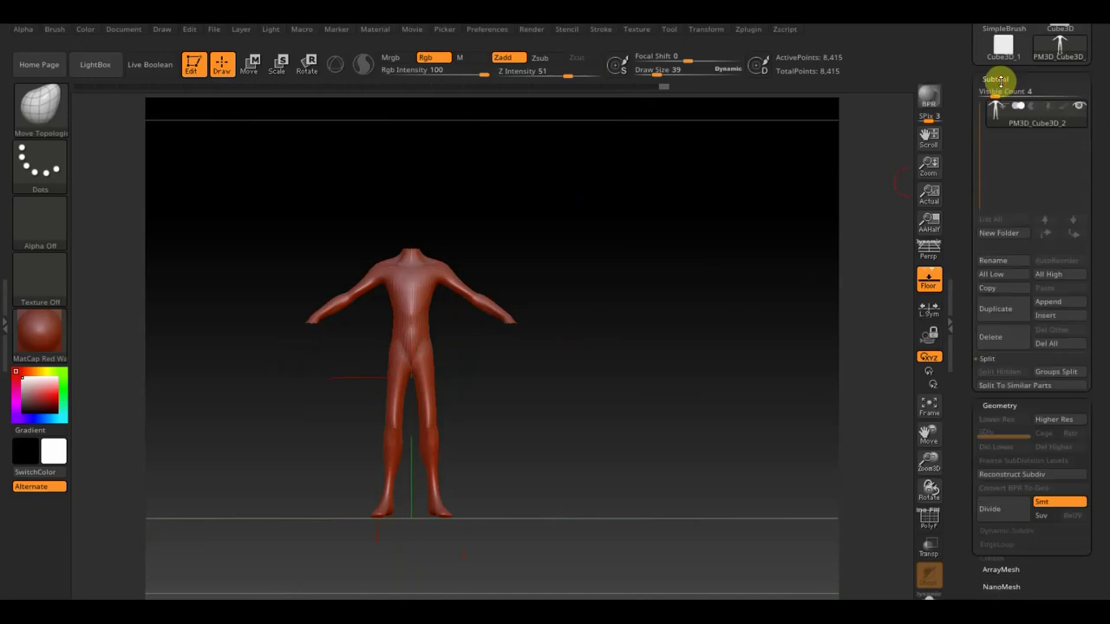
left_click(1003, 314)
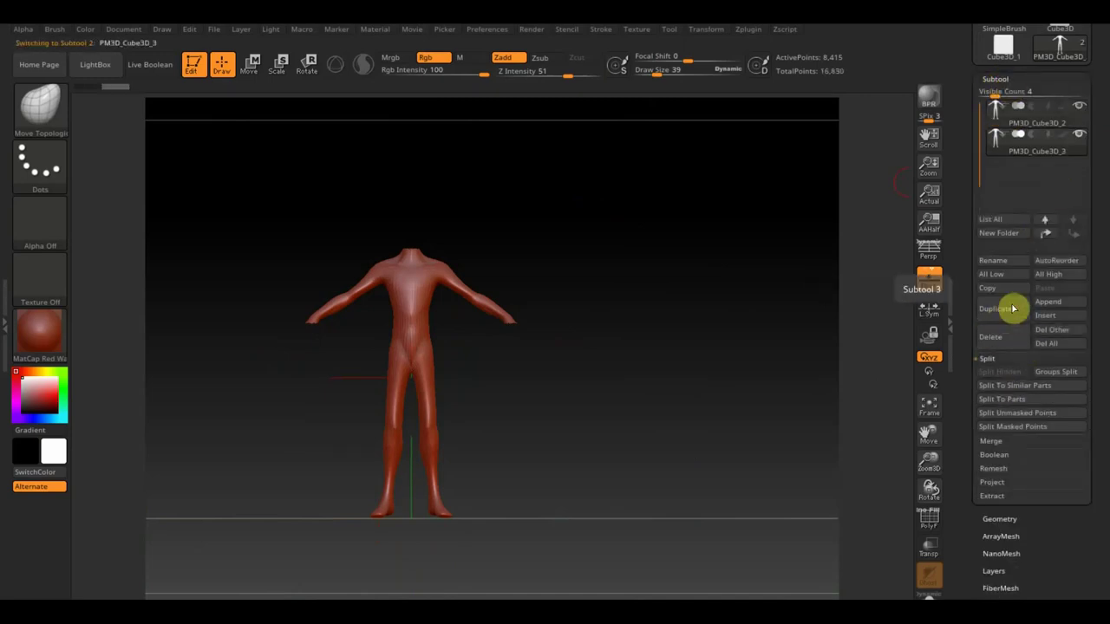
scroll(1094, 143, "up", 4)
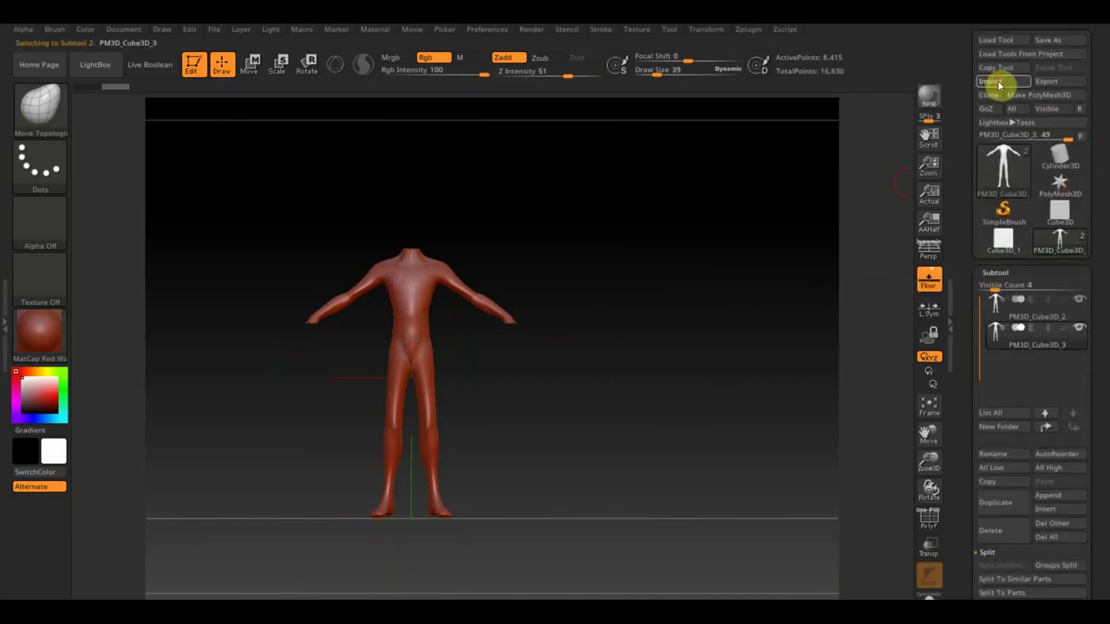
Import the питер2 head mesh from the Desktop's питер паркер folder.
left_click(999, 82)
left_click(194, 284)
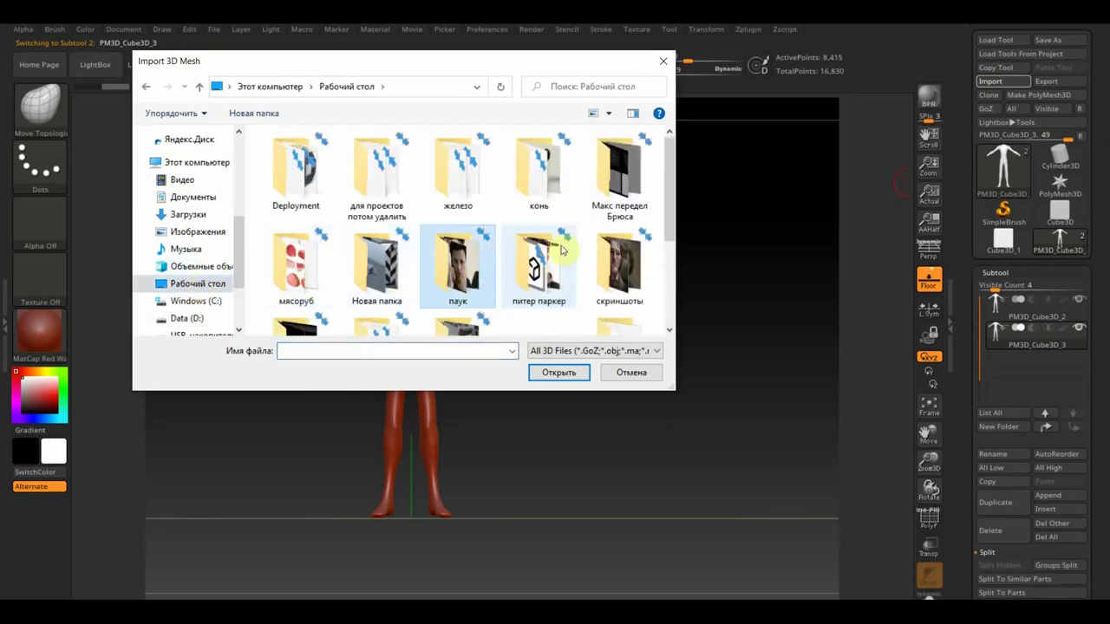
scroll(490, 275, "down", 1)
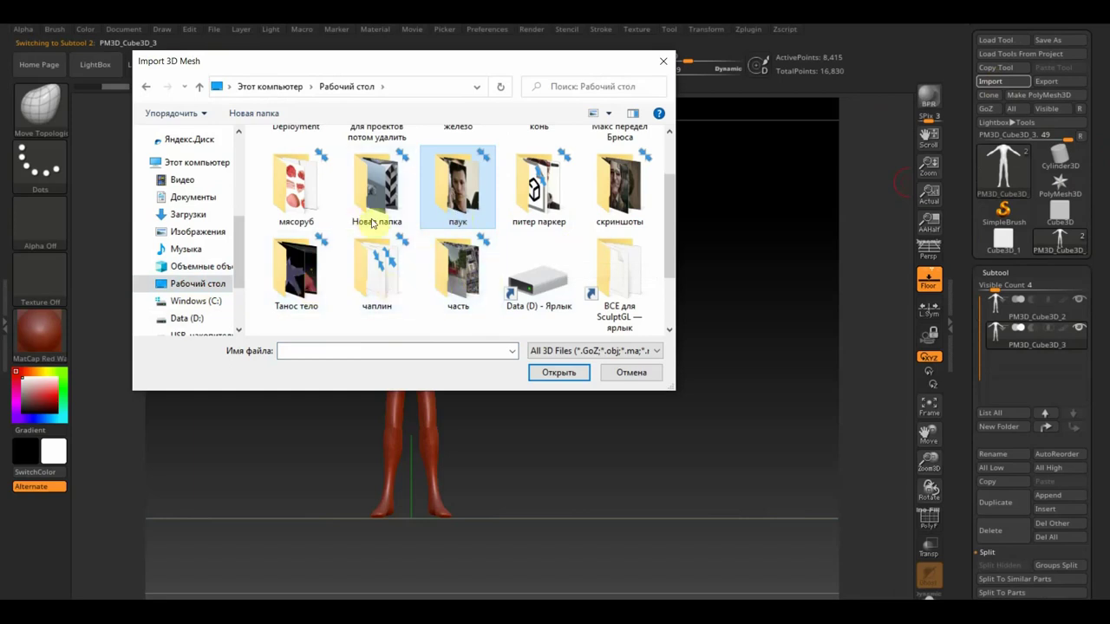
scroll(501, 230, "up", 1)
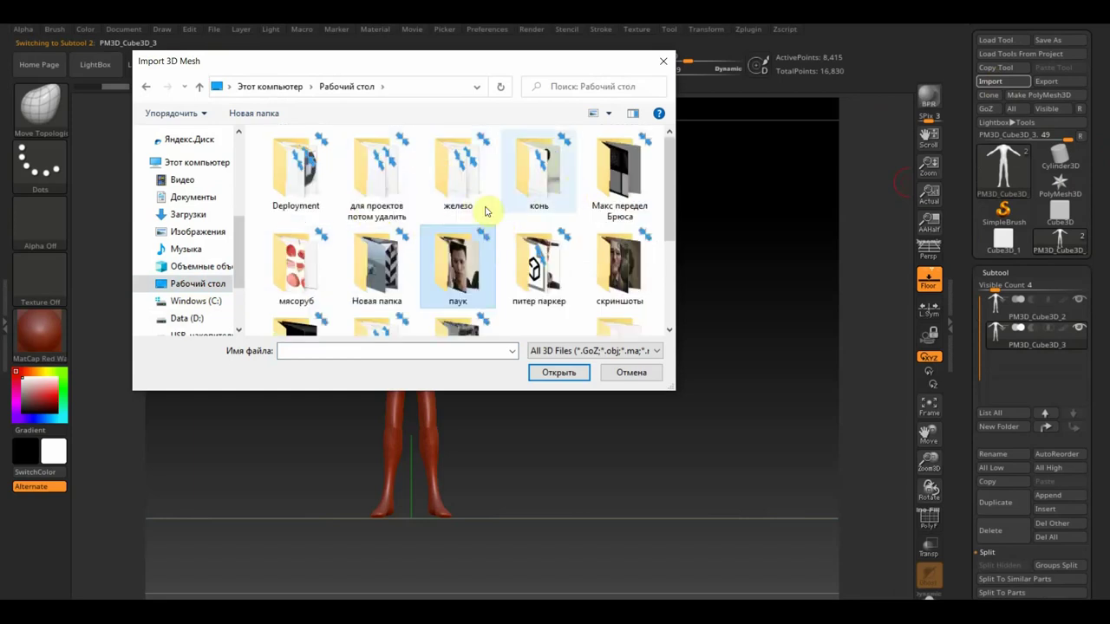
scroll(451, 232, "down", 1)
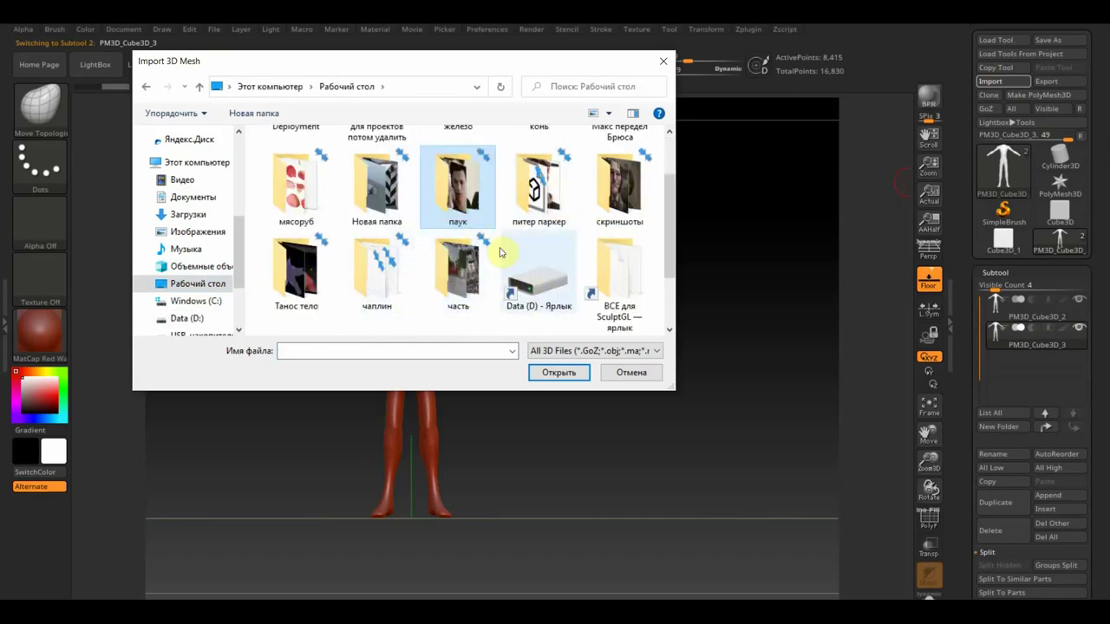
double_click(539, 196)
left_click(376, 182)
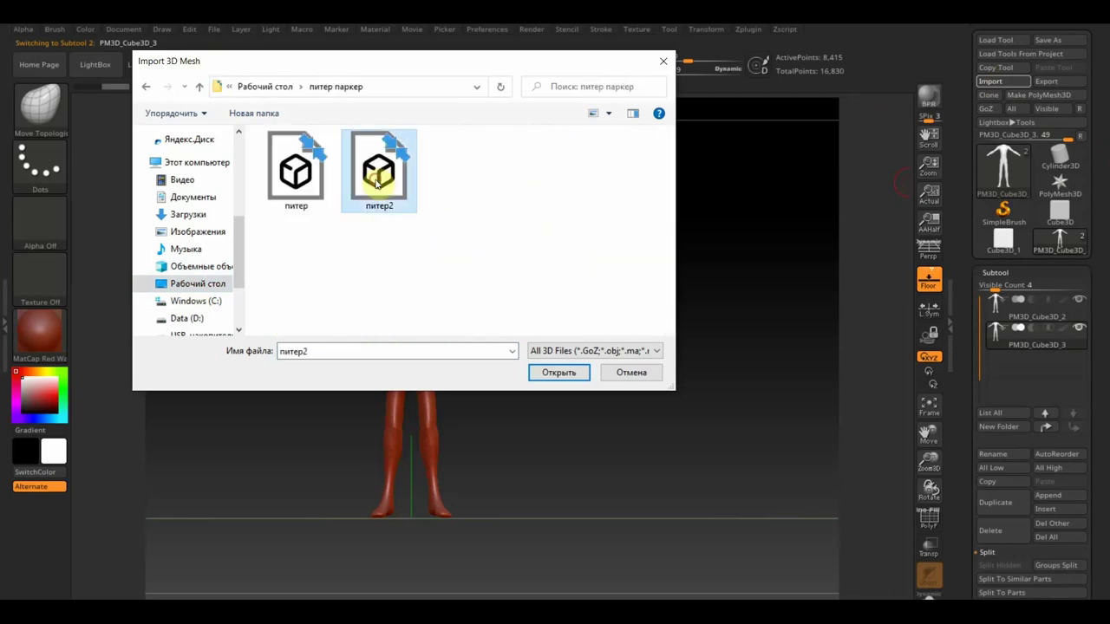
left_click(570, 373)
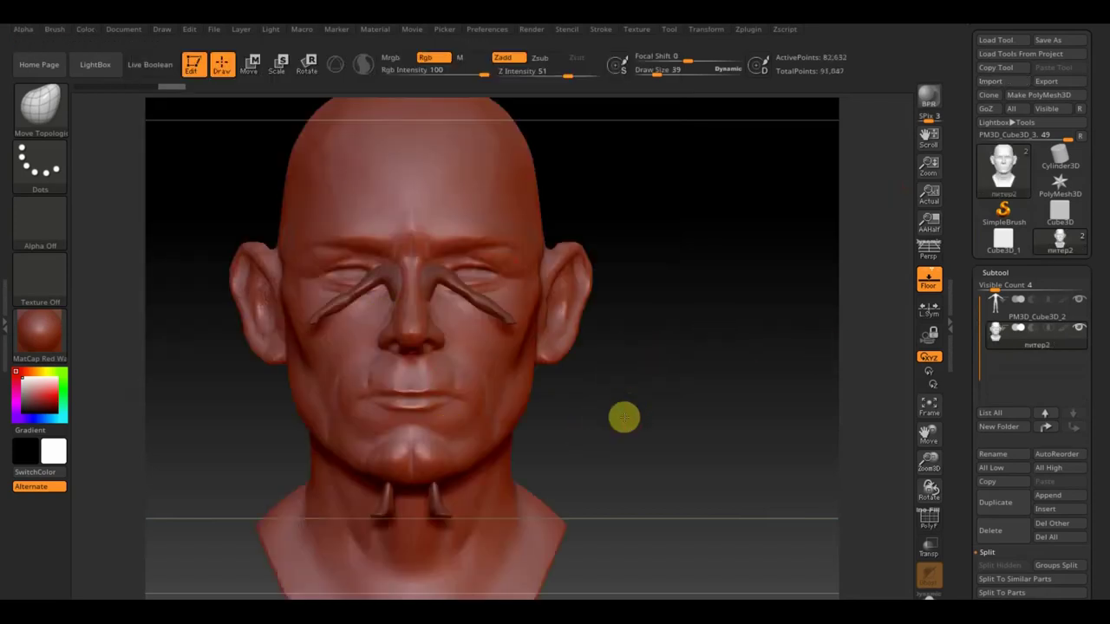
Scale the imported head down toward body size with the transform gizmo.
left_click_drag(625, 417, 657, 359, "alt")
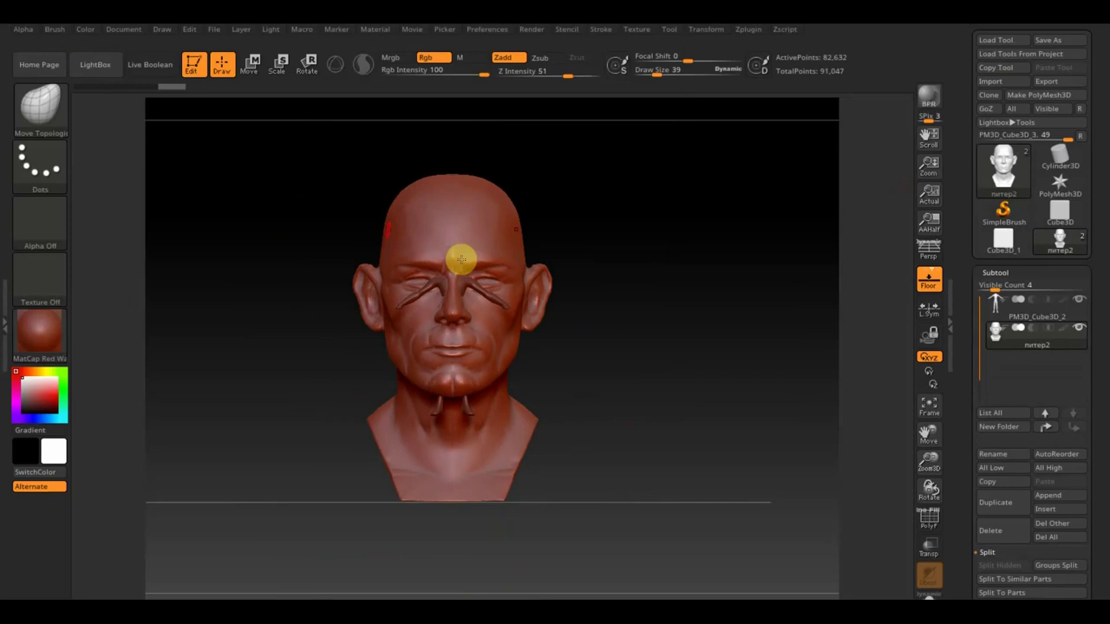
left_click(250, 68)
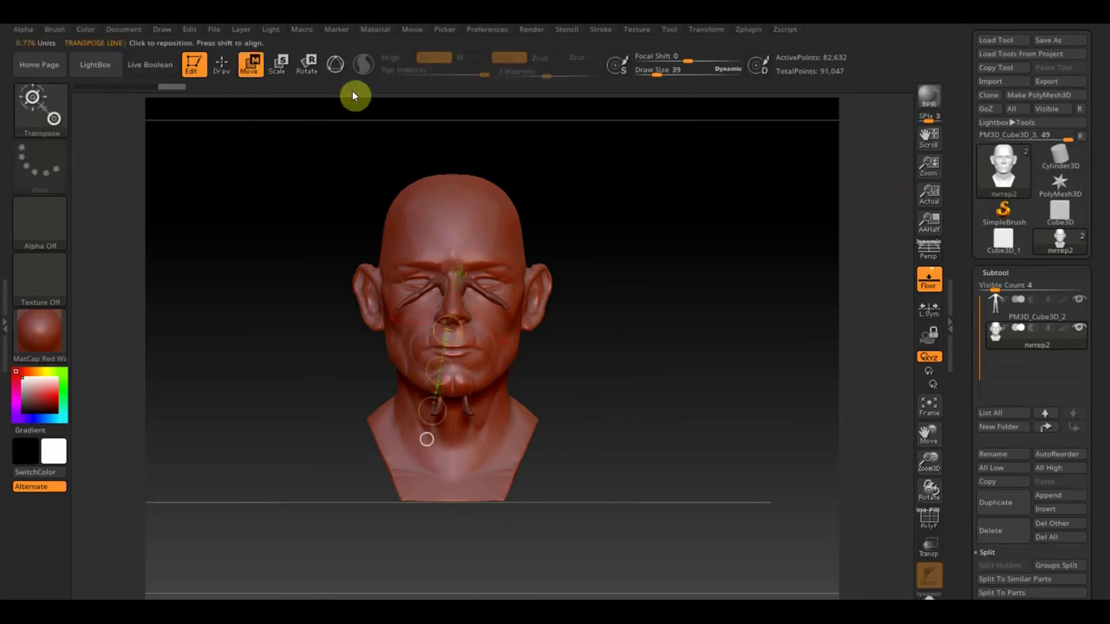
left_click(335, 64)
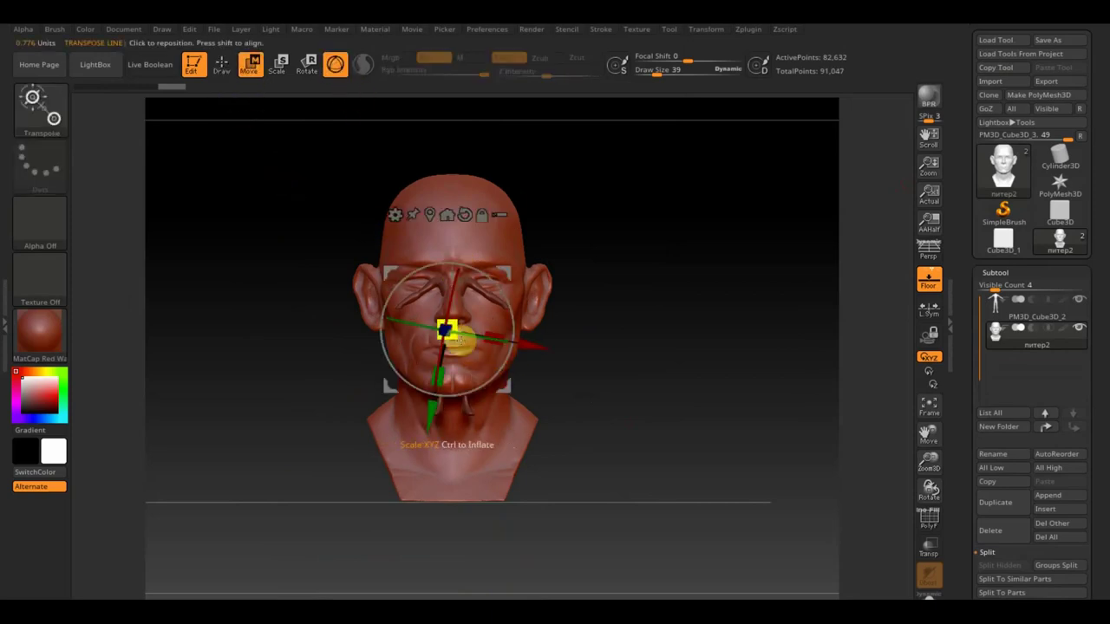
left_click_drag(449, 336, 421, 244)
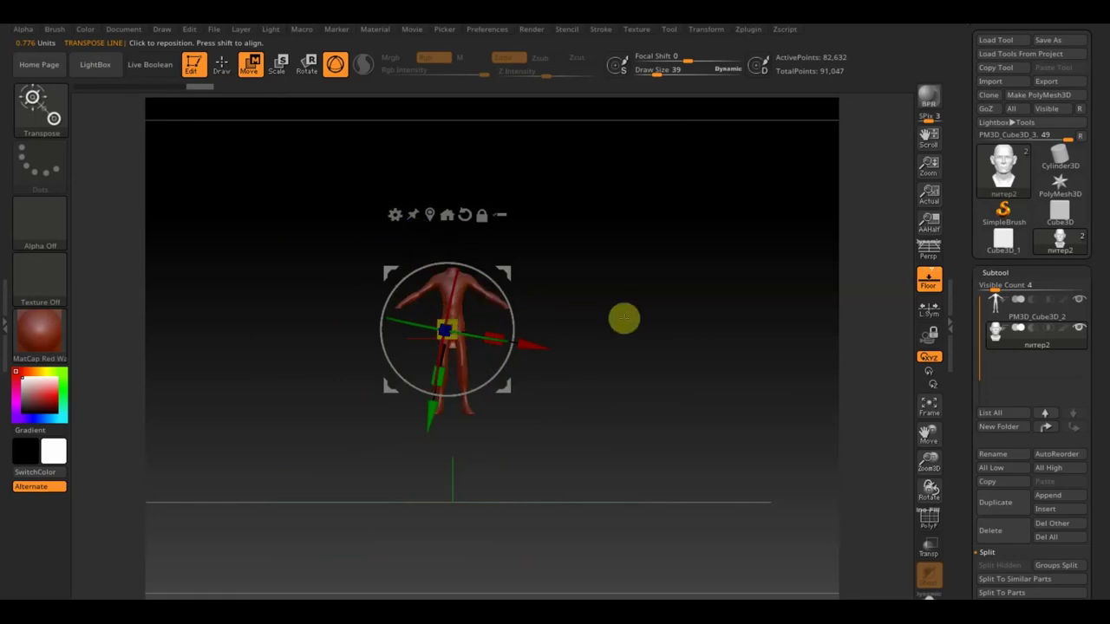
key("ctrl+z")
left_click_drag(713, 385, 661, 514, "alt")
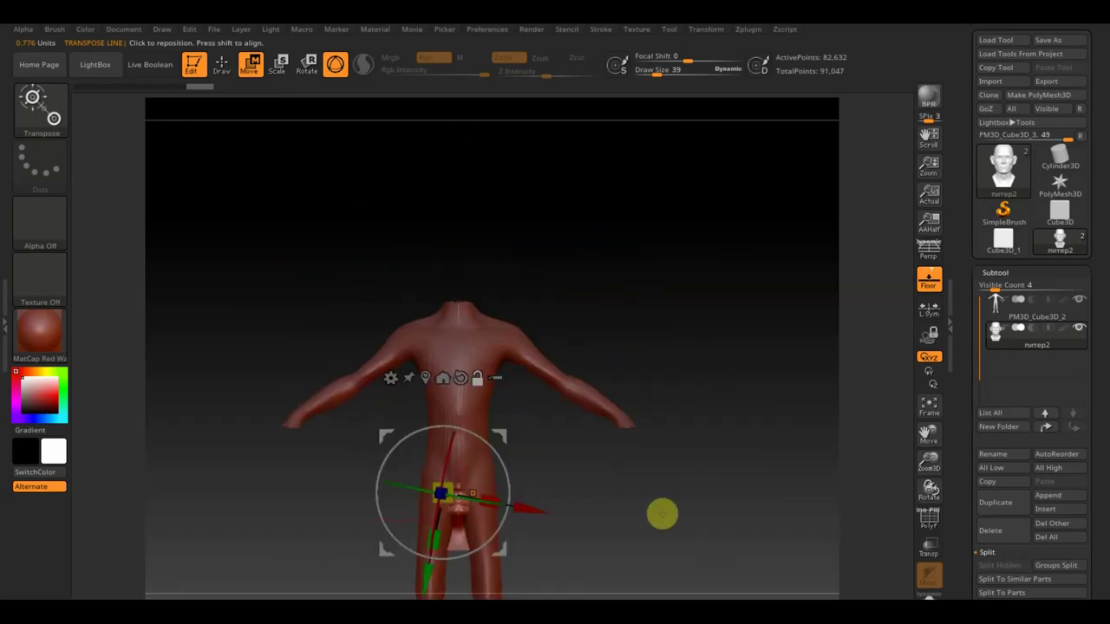
mouse_move(528, 509)
left_mouse_down()
mouse_move(508, 483)
mouse_move(517, 443)
mouse_move(514, 466)
left_mouse_up()
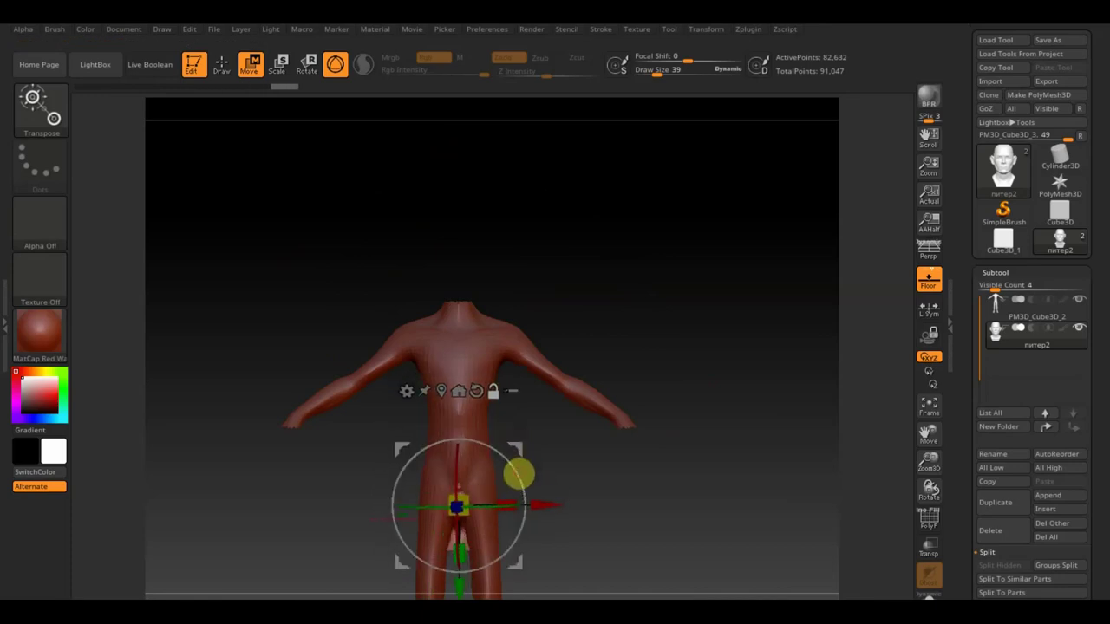
Raise the head onto the neck and fine-tune its size from side and front views.
left_click_drag(457, 555, 472, 389)
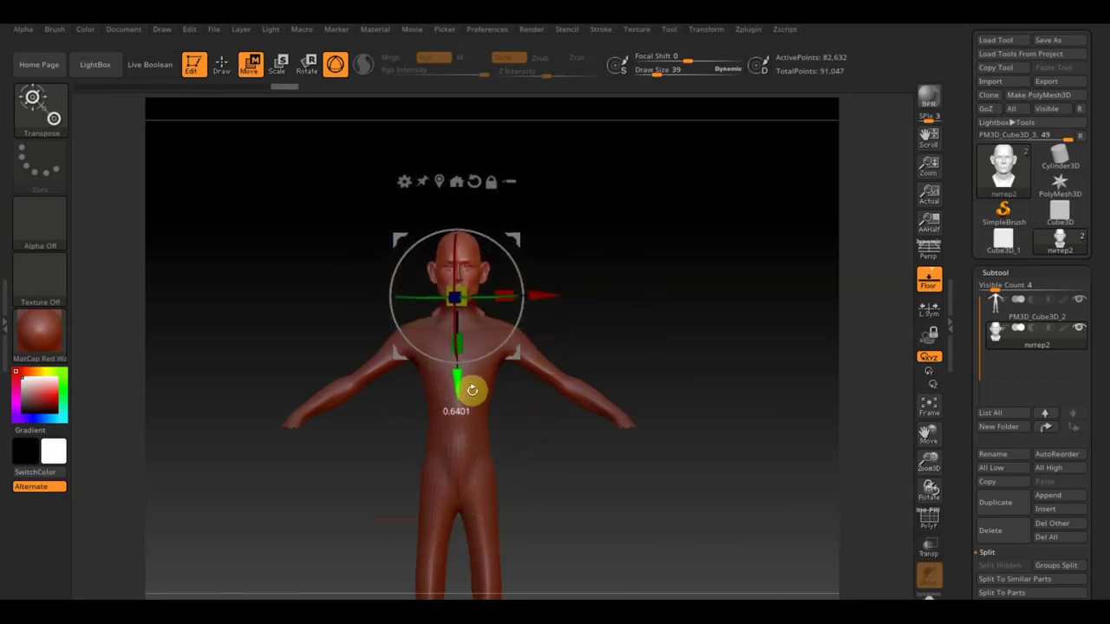
left_click_drag(456, 297, 460, 299)
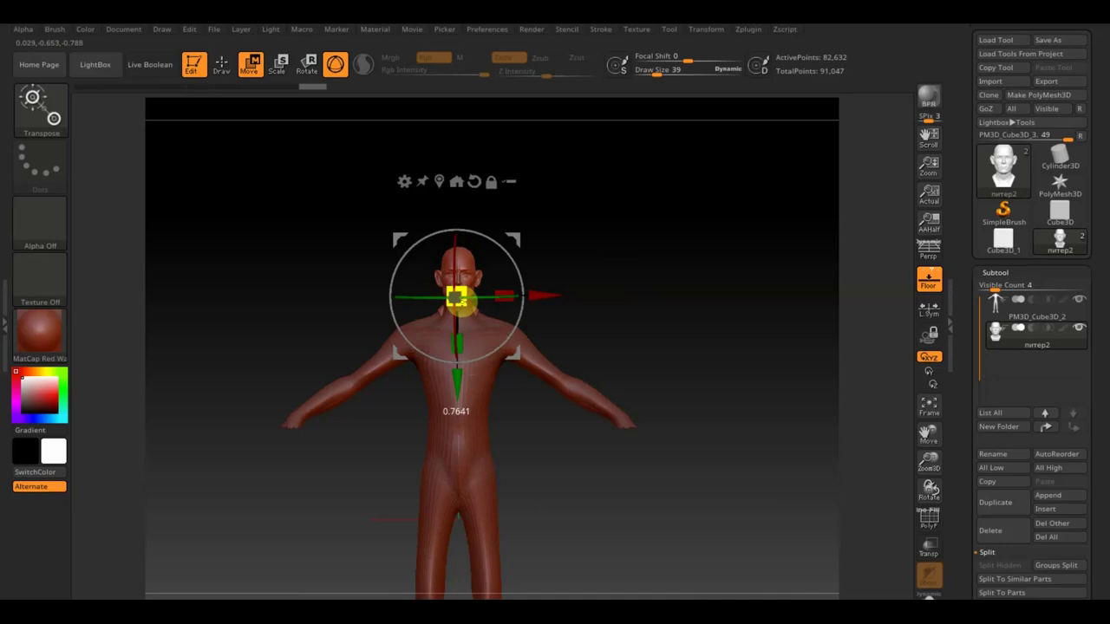
left_click_drag(622, 309, 690, 352)
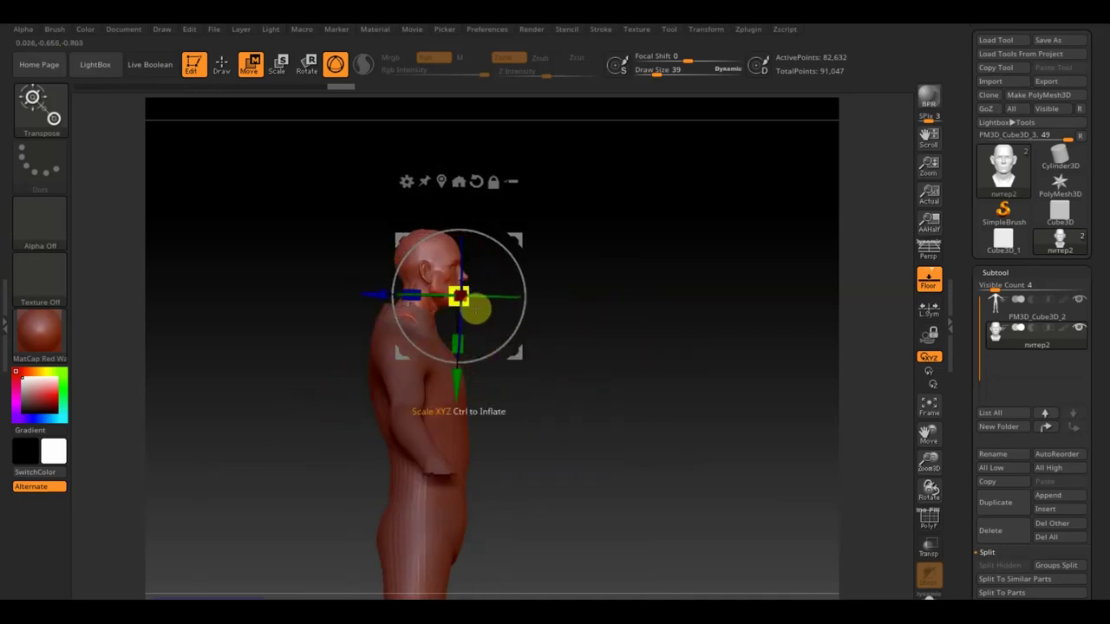
left_click_drag(471, 306, 475, 310)
mouse_move(555, 316)
left_mouse_down()
mouse_move(634, 327)
mouse_move(619, 260)
left_mouse_up()
left_click(237, 70)
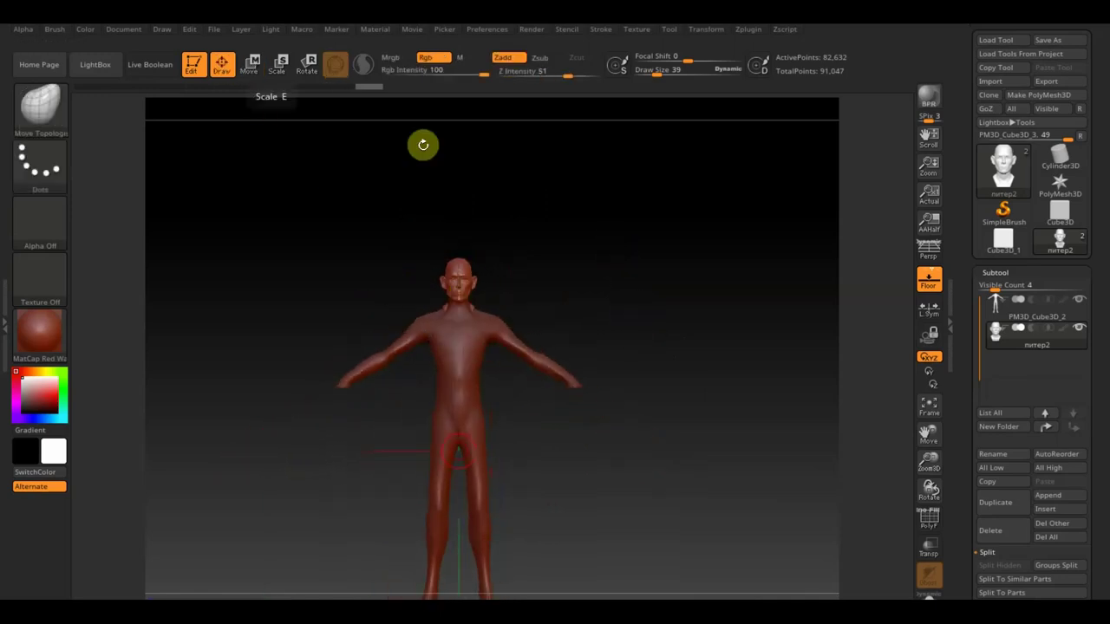
Hide the питер2 head to inspect the neck stump, toggling the body's visibility off and on.
mouse_move(628, 244)
left_mouse_down("alt")
mouse_move(669, 397)
mouse_move(684, 391)
left_mouse_up("alt")
left_click_drag(660, 312, 684, 371, "alt")
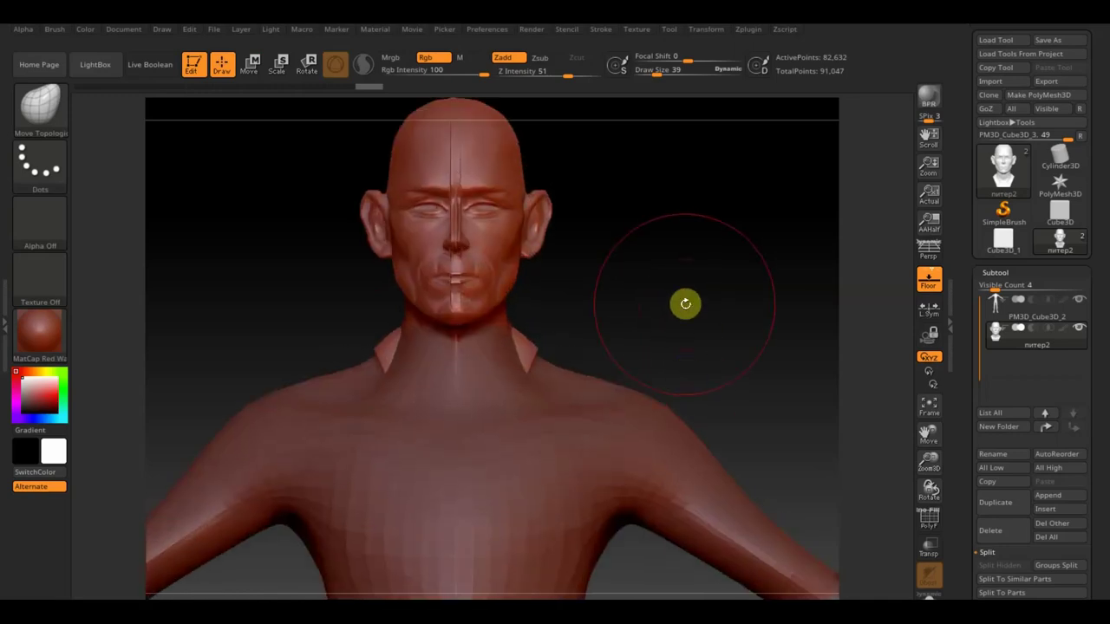
left_click(685, 303, "ctrl+shift")
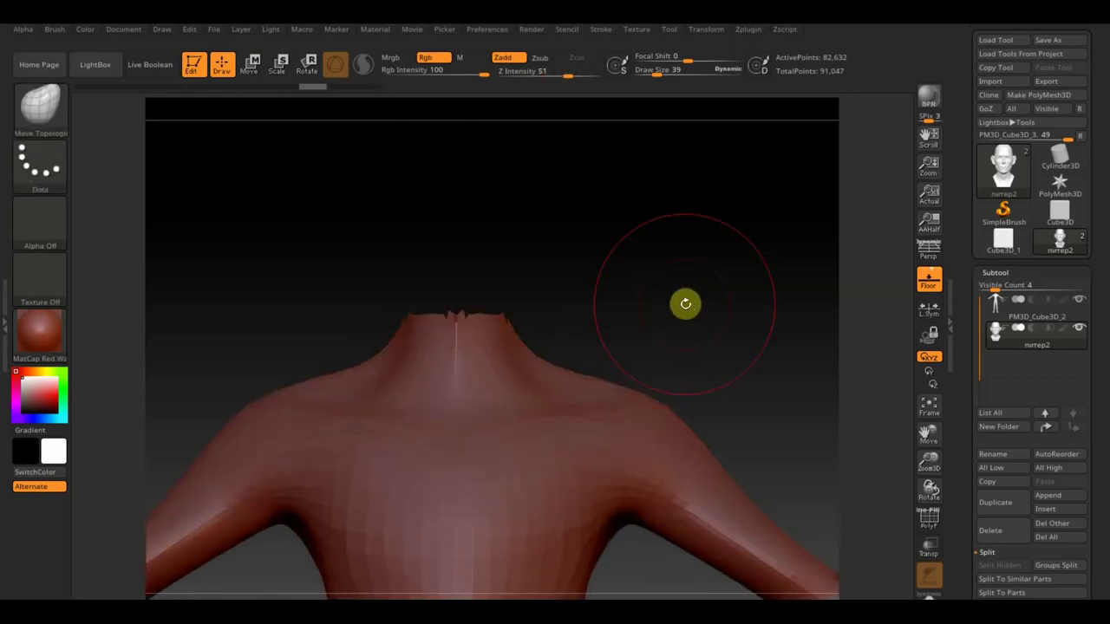
mouse_move(714, 292)
left_mouse_down("alt")
mouse_move(668, 260)
mouse_move(649, 317)
mouse_move(638, 477)
mouse_move(625, 426)
left_mouse_up("alt")
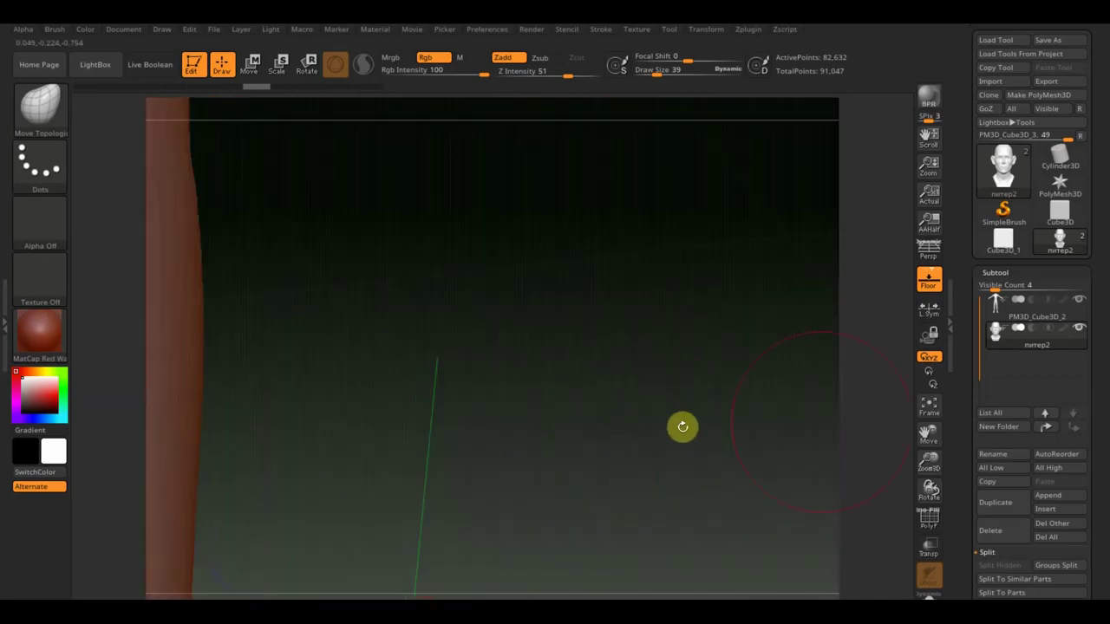
left_click(928, 405)
mouse_move(810, 428)
left_mouse_down()
mouse_move(707, 450)
mouse_move(722, 471)
left_mouse_up()
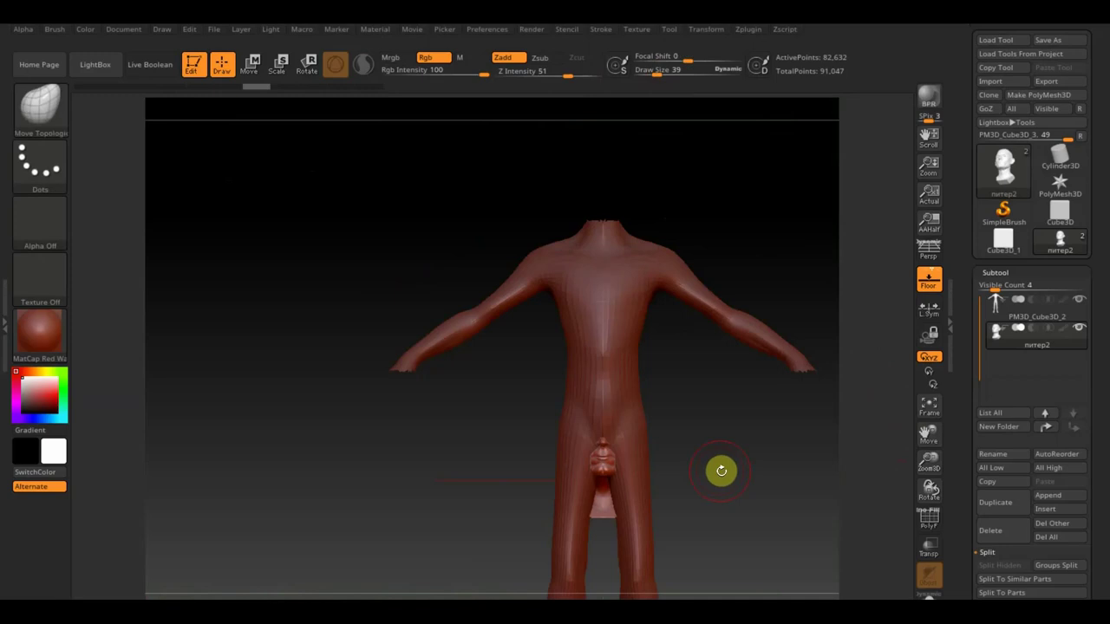
left_click(1079, 299)
left_click(1082, 300)
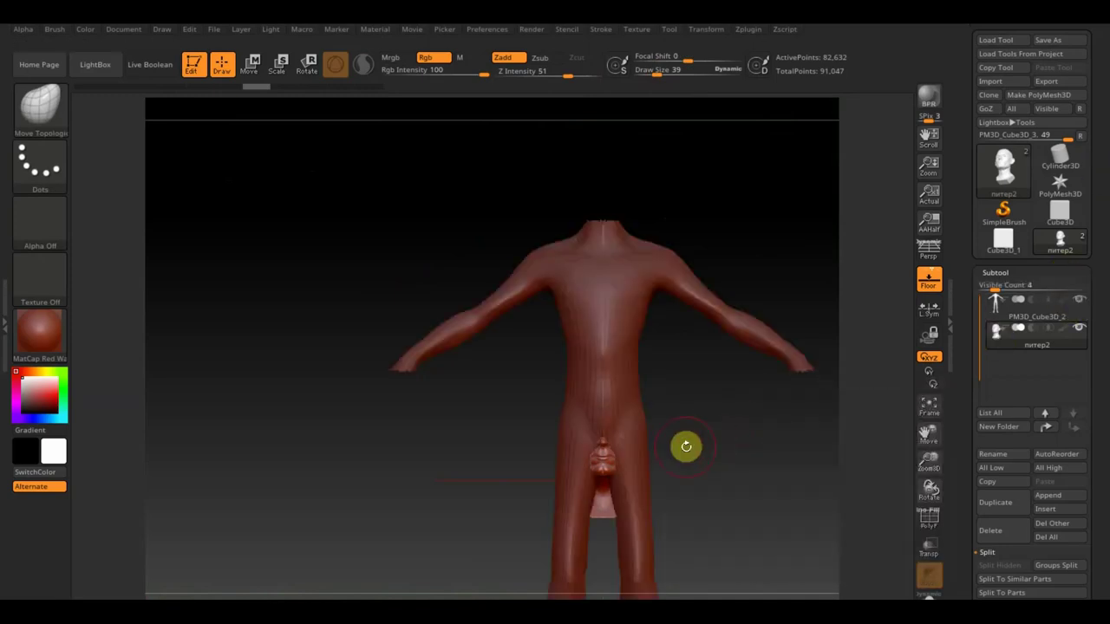
left_click_drag(708, 446, 632, 416)
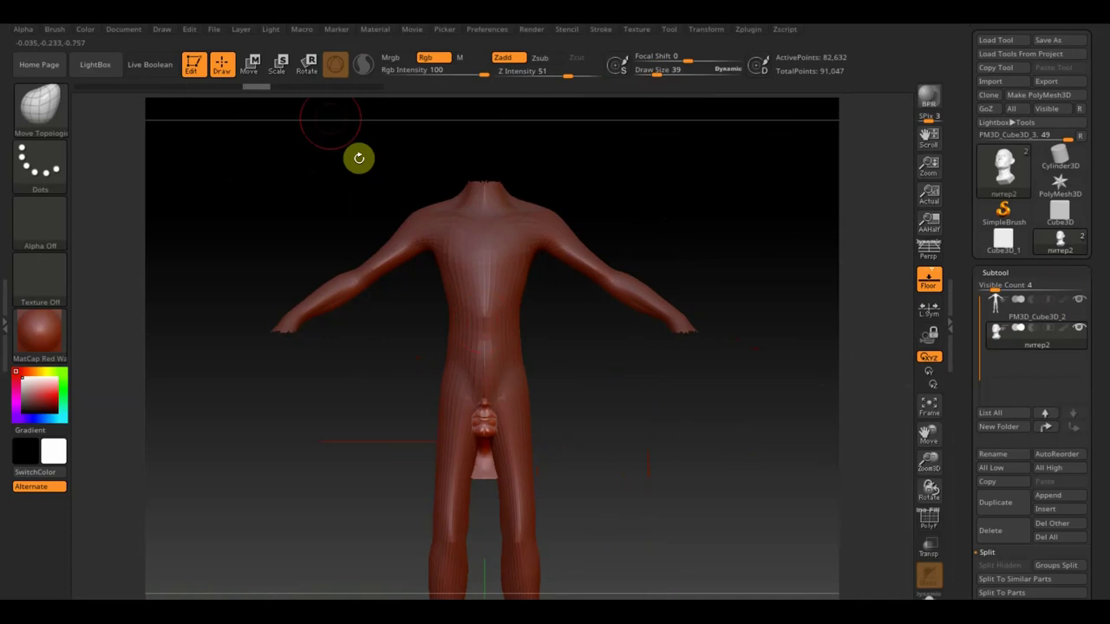
left_click(249, 64)
Centre the head and lower it onto the neck with the gizmo.
left_click_drag(543, 405, 543, 399)
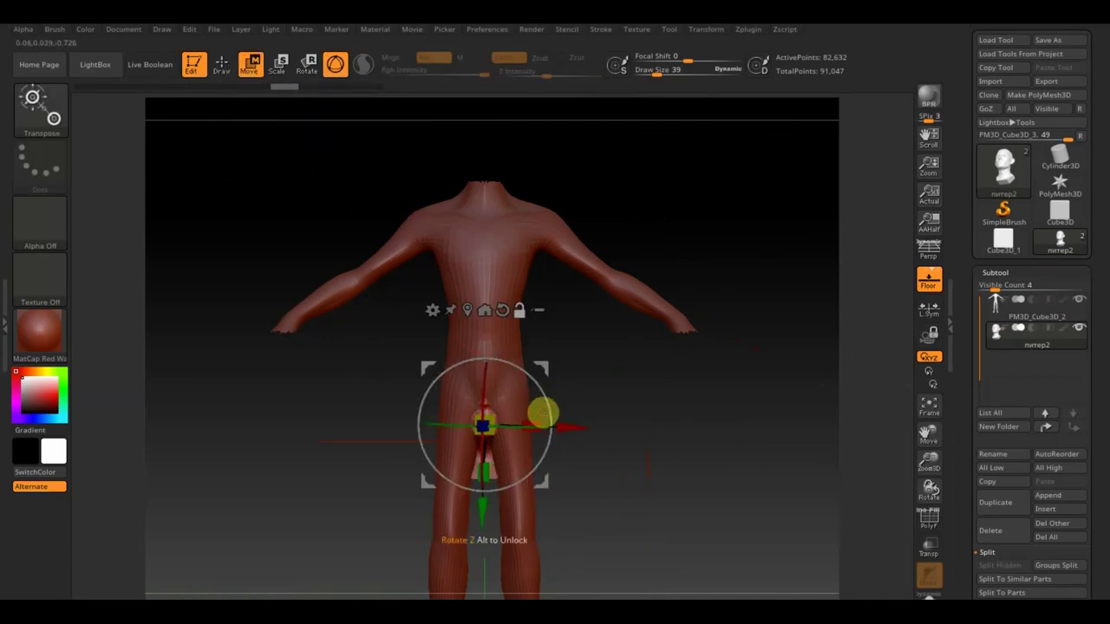
left_click_drag(488, 515, 475, 254)
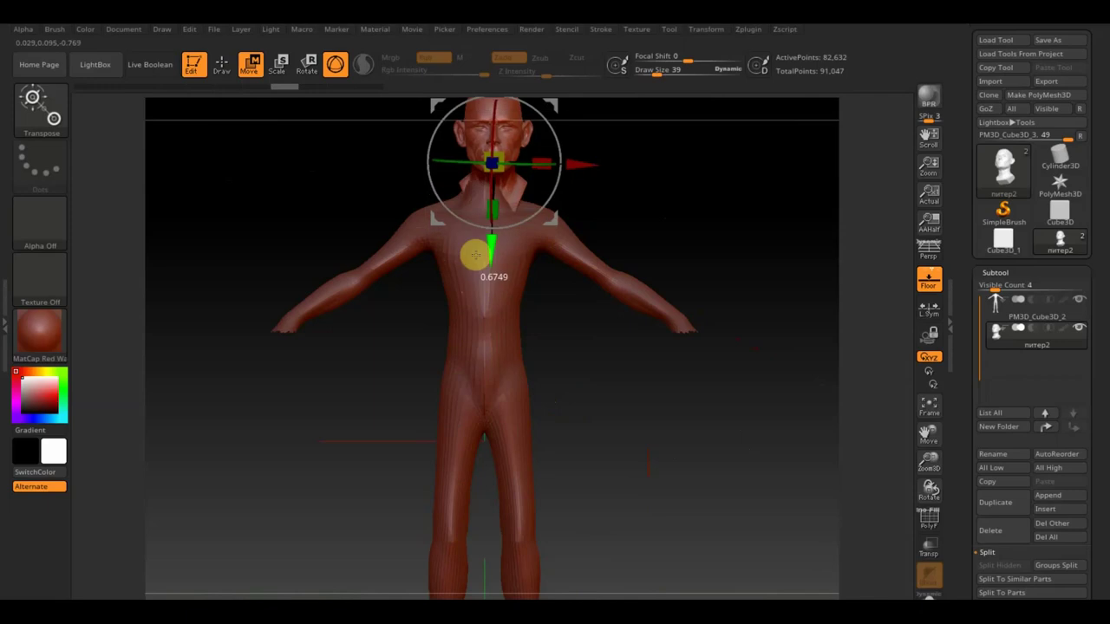
mouse_move(650, 442)
left_mouse_down()
mouse_move(644, 411)
mouse_move(654, 509)
left_mouse_up()
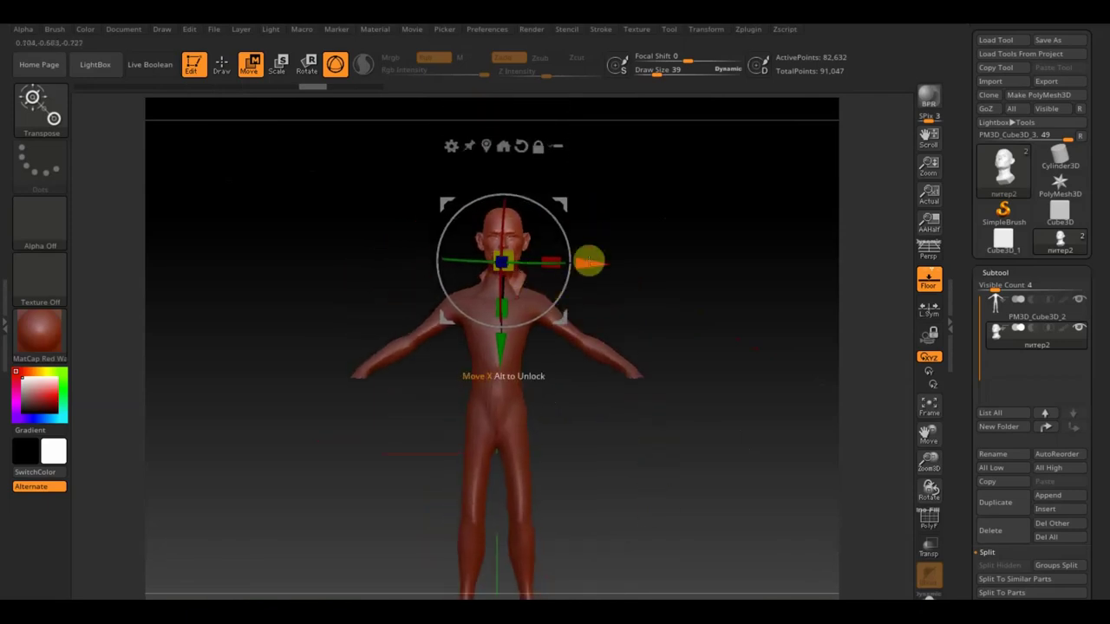
left_click_drag(589, 262, 585, 263)
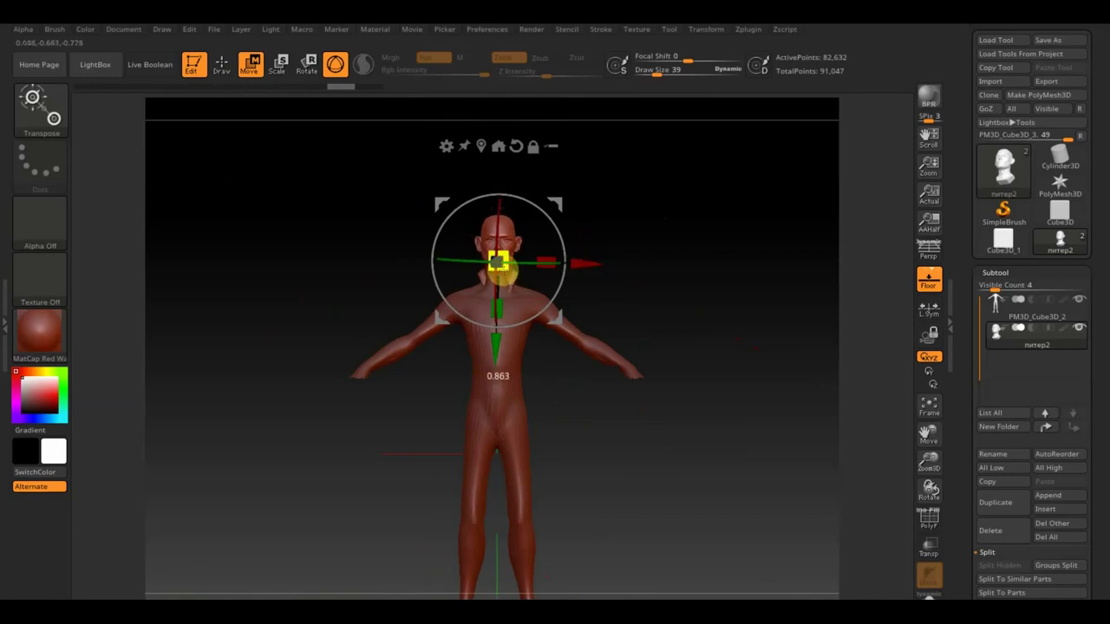
left_click_drag(494, 353, 495, 364)
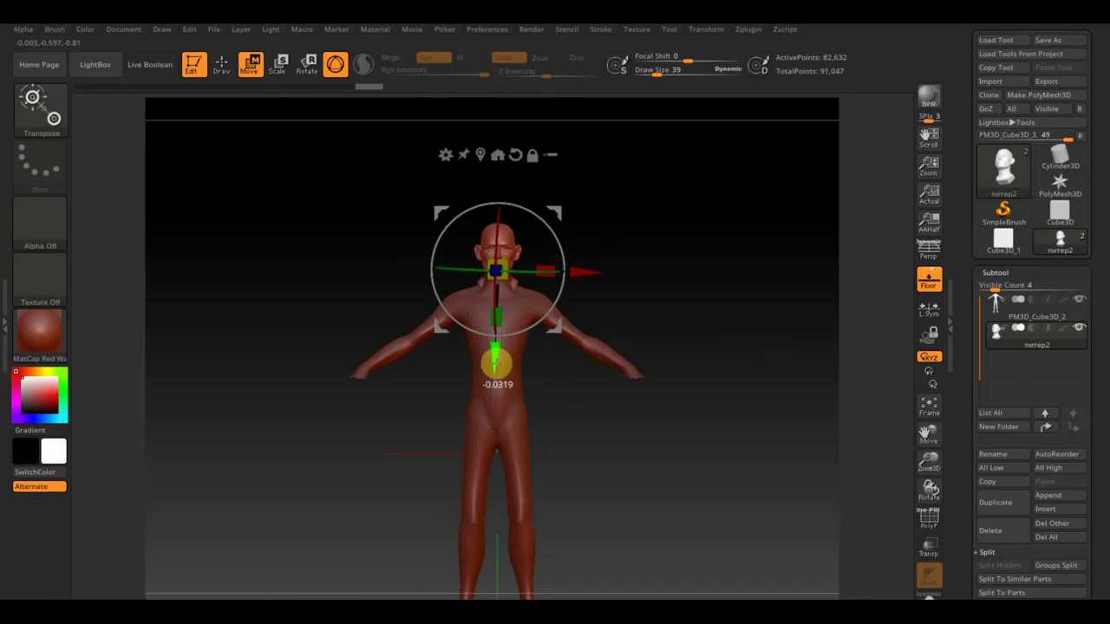
mouse_move(546, 320)
left_mouse_down()
mouse_move(629, 448)
mouse_move(616, 411)
left_mouse_up()
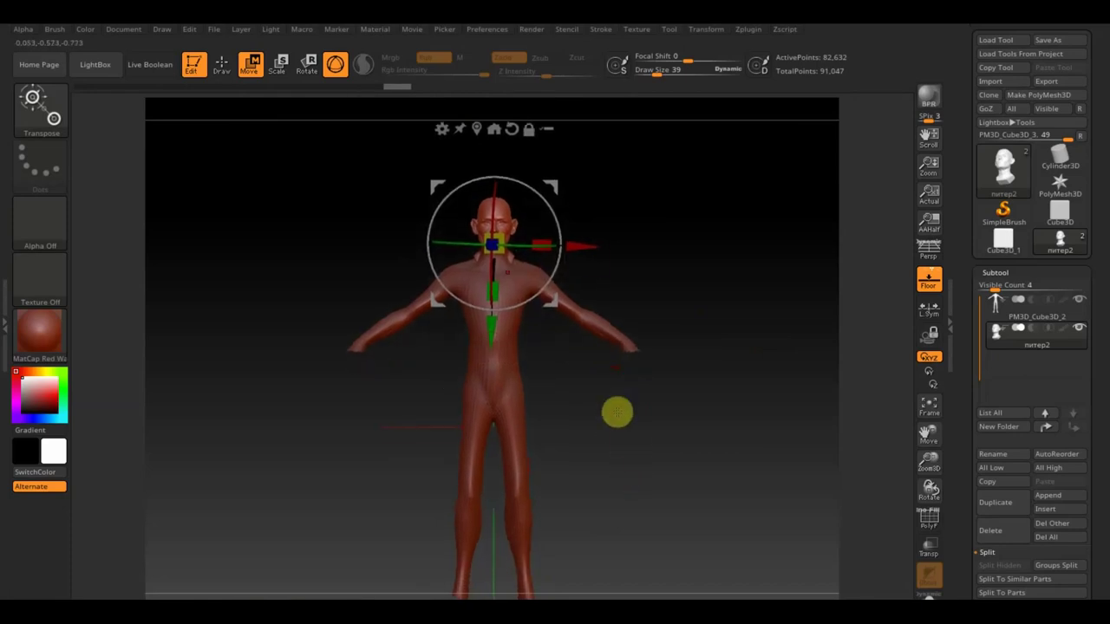
left_click_drag(641, 286, 664, 354)
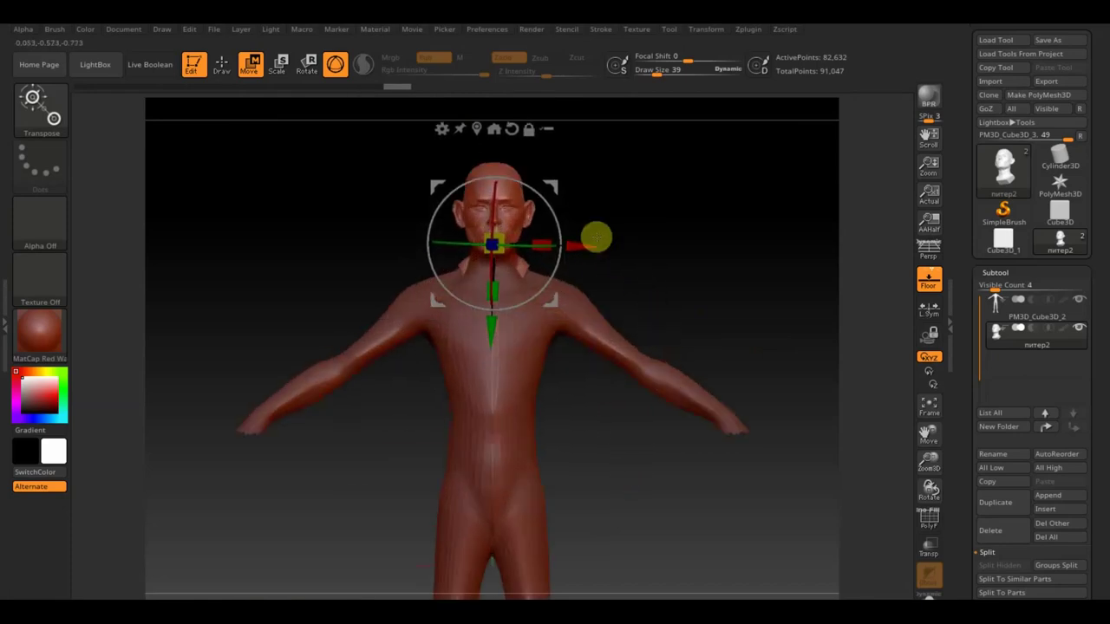
mouse_move(642, 235)
left_mouse_down("alt")
mouse_move(686, 382)
mouse_move(682, 352)
left_mouse_up("alt")
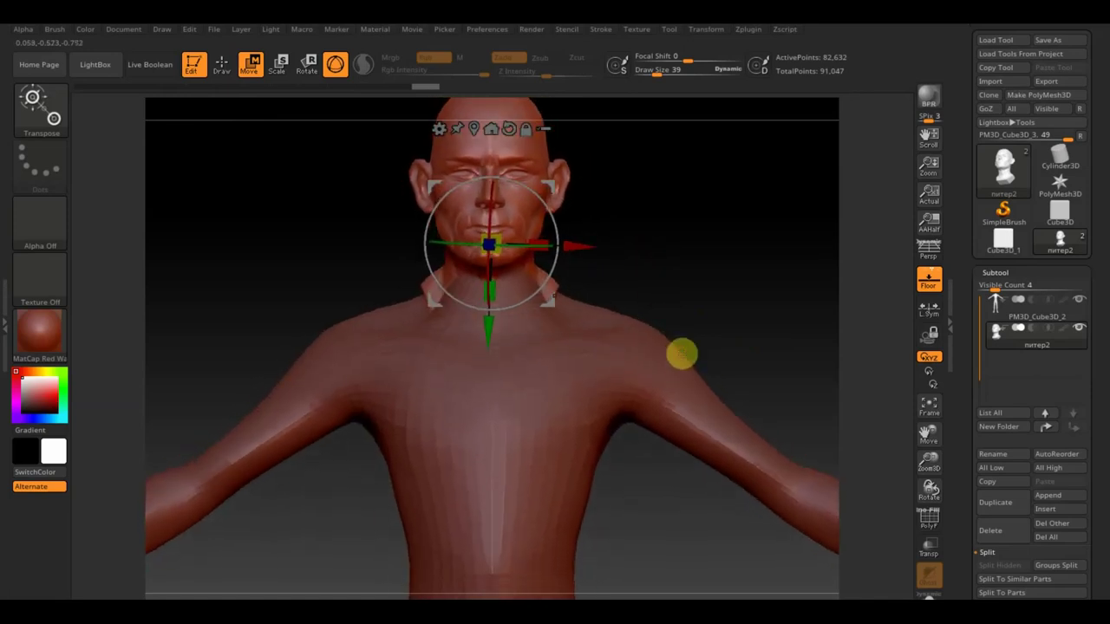
Stretch the head slightly taller and pull a duplicate copy below it.
left_click_drag(494, 288, 492, 292)
left_click_drag(636, 281, 607, 185)
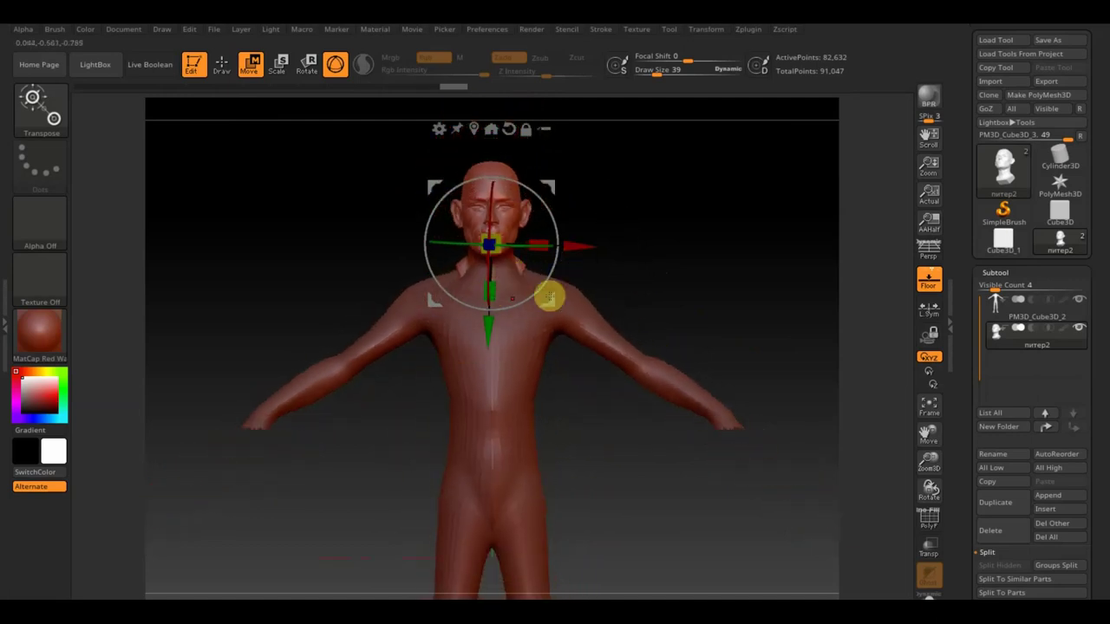
mouse_move(622, 450)
left_mouse_down()
mouse_move(598, 390)
mouse_move(608, 420)
mouse_move(601, 347)
mouse_move(612, 378)
left_mouse_up()
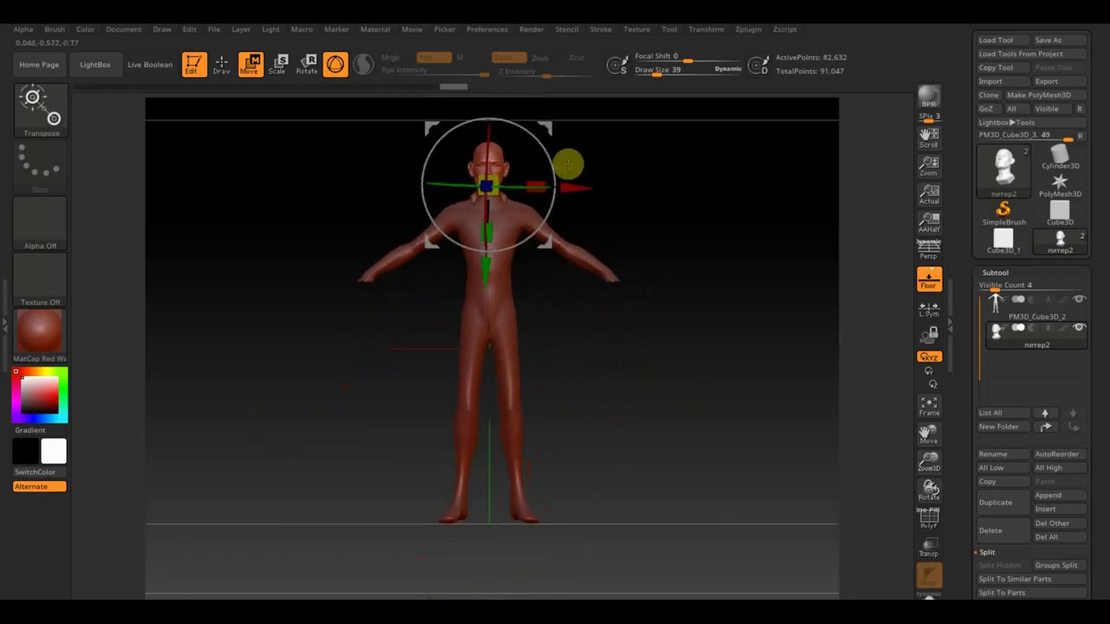
left_click_drag(484, 276, 488, 324)
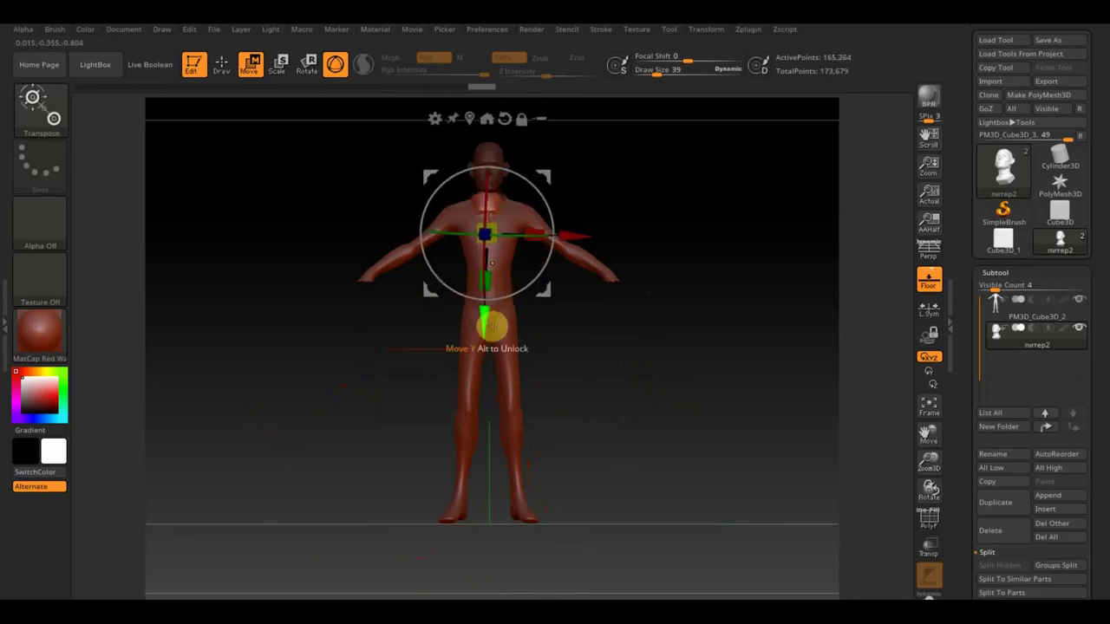
Stack several more head copies down the column while hiding the body.
left_click_drag(483, 360, 486, 366)
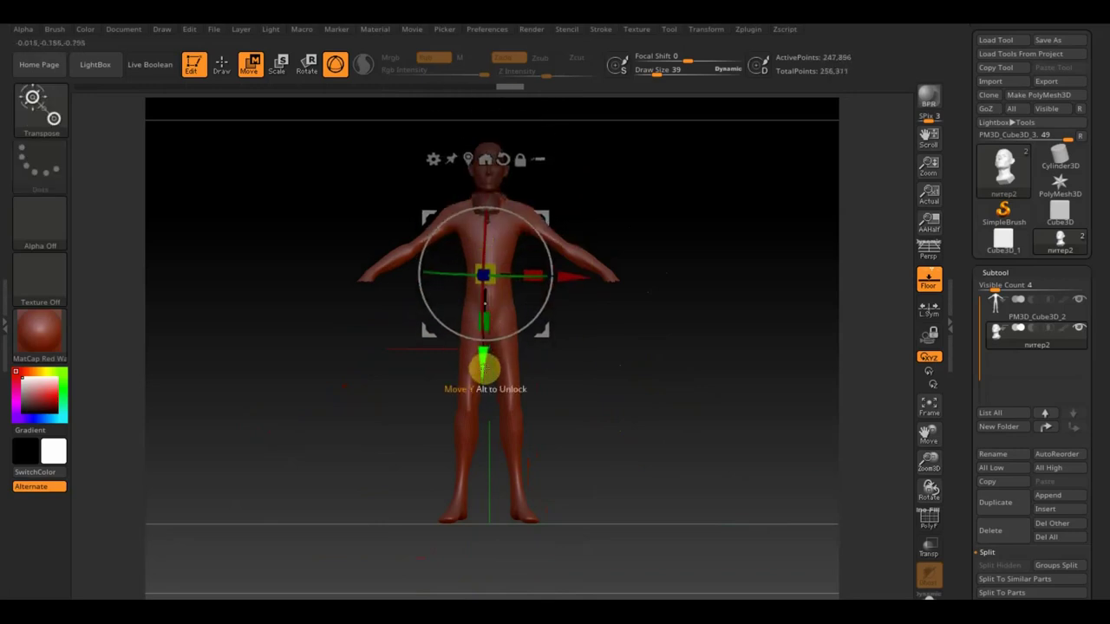
left_click(1078, 300)
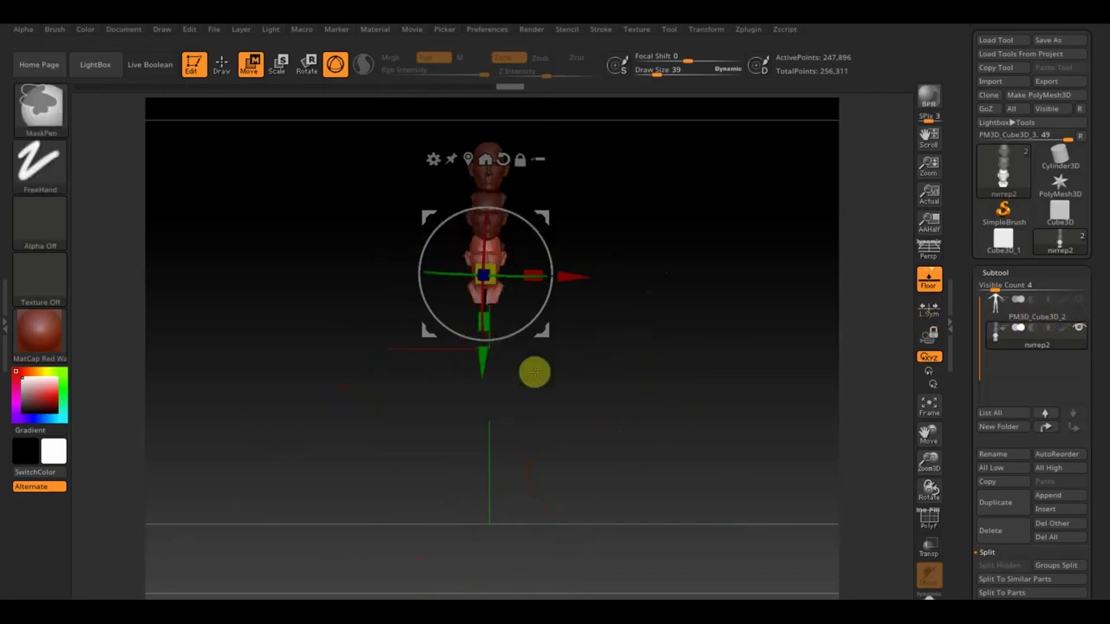
left_click_drag(483, 371, 483, 409, "ctrl")
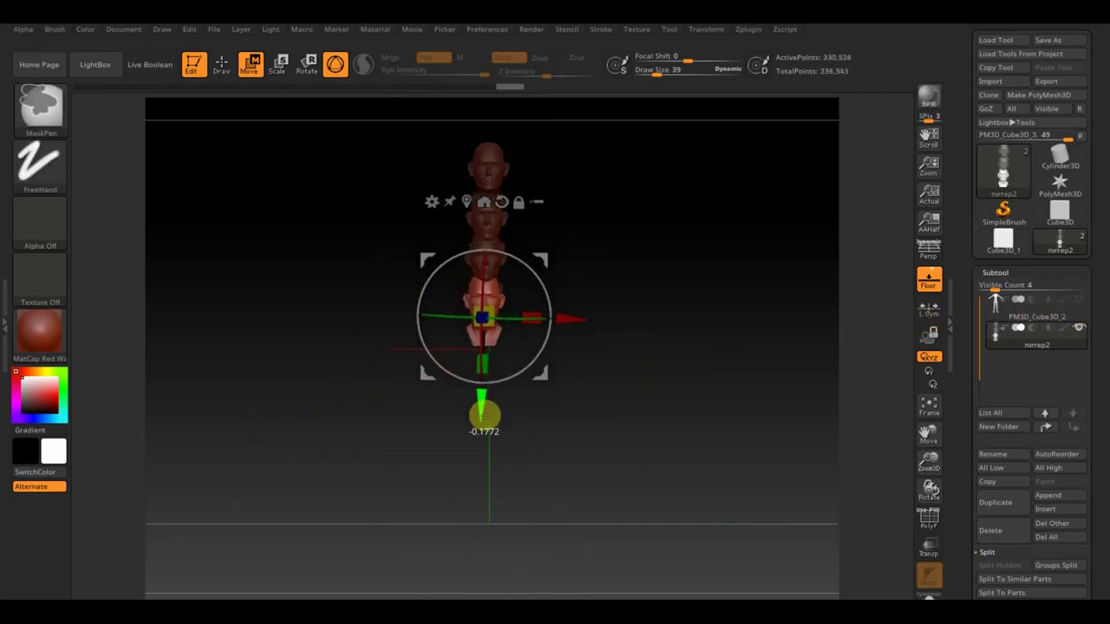
left_click_drag(484, 411, 481, 481, "ctrl")
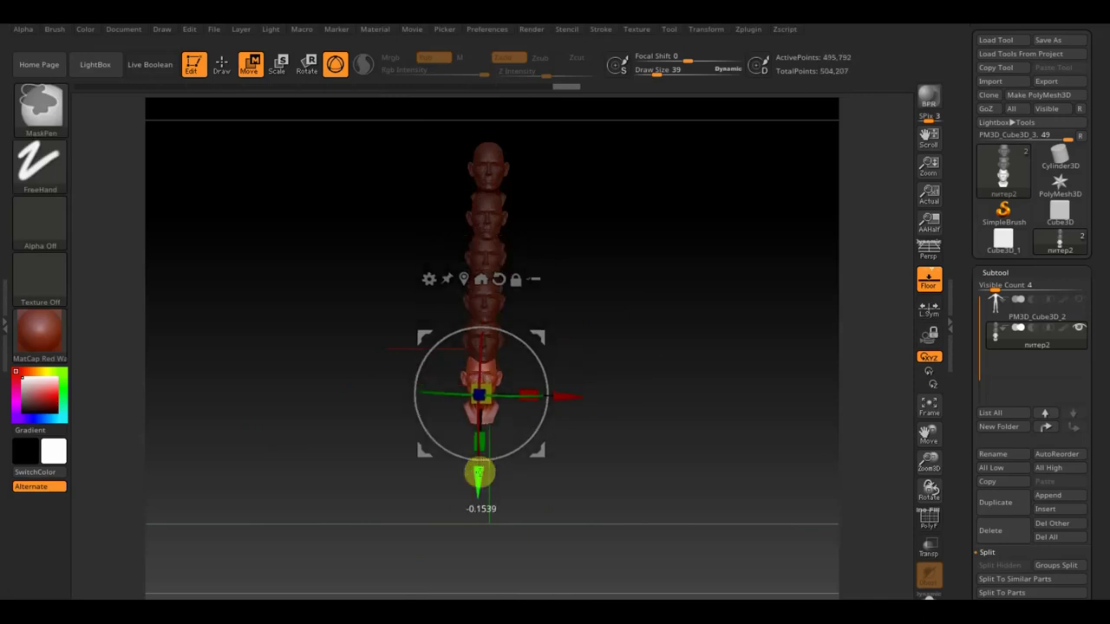
key("ctrl")
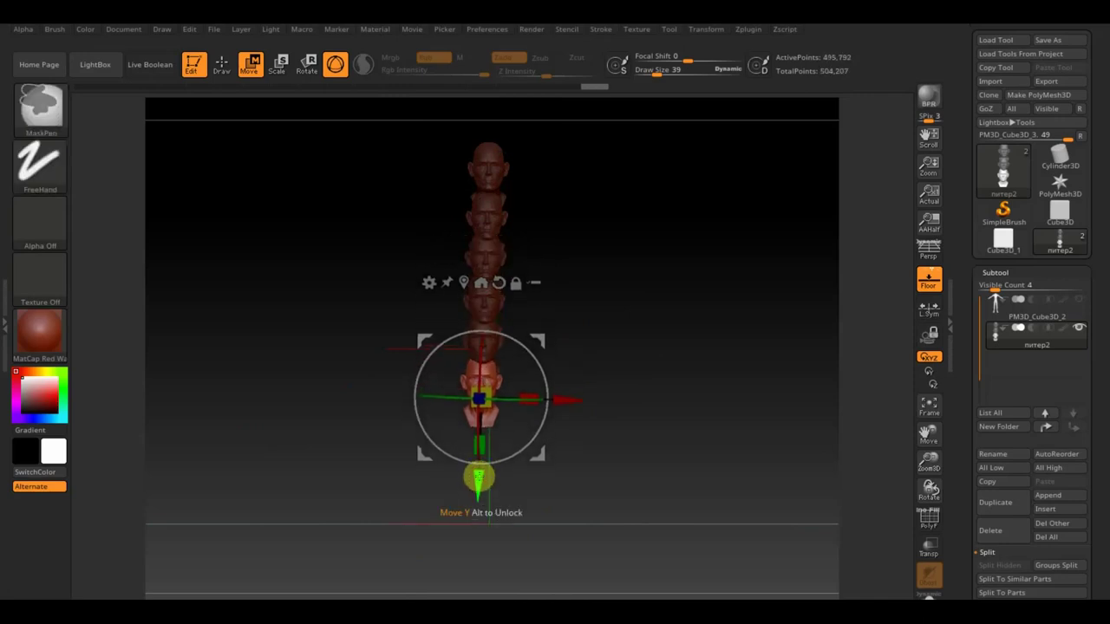
left_click_drag(482, 485, 474, 526, "ctrl")
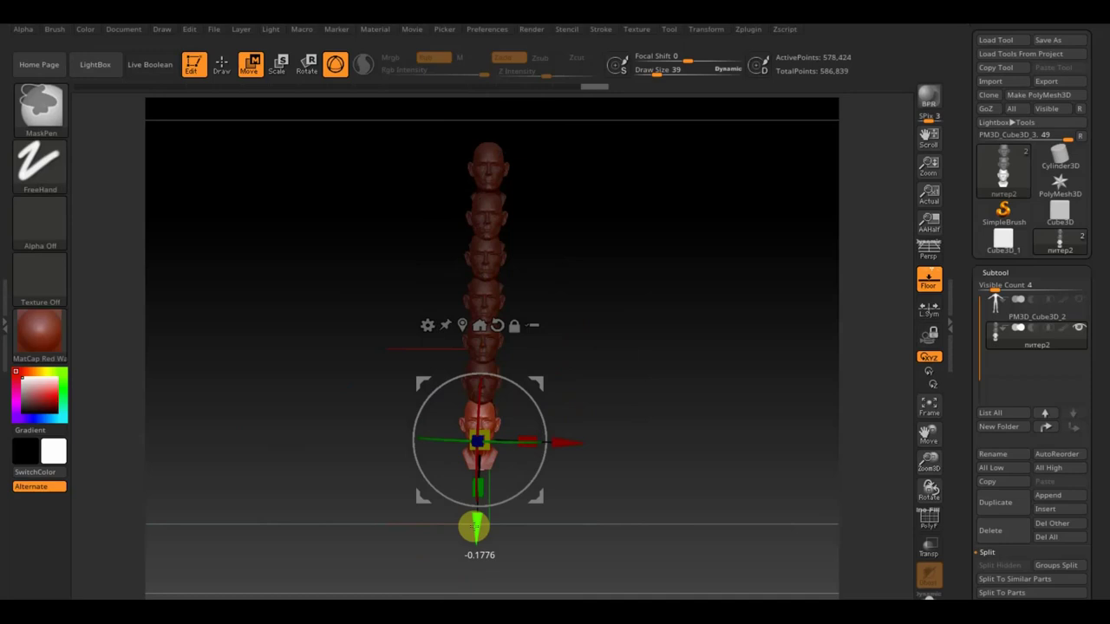
left_click(1079, 300)
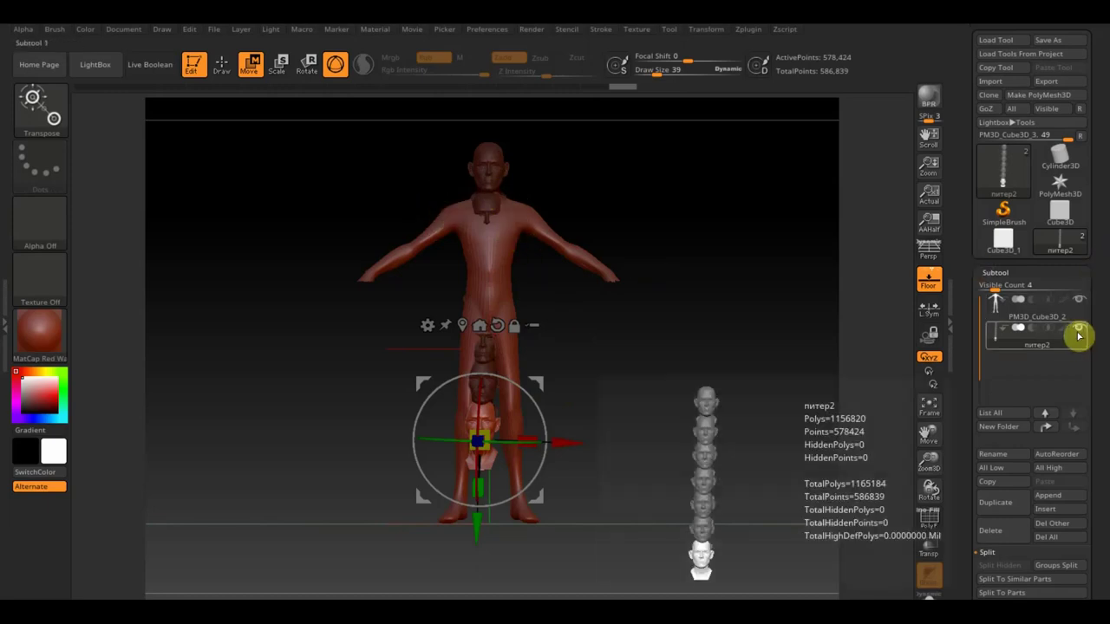
mouse_move(1037, 334)
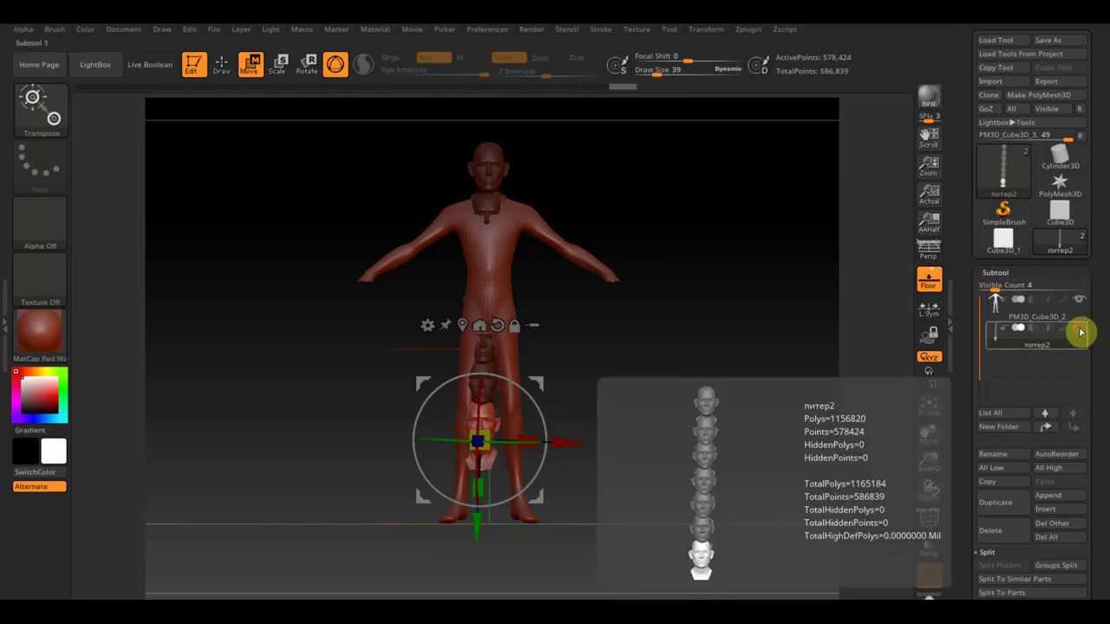
Add a head copy near the column top, turn it sideways and shift it slightly right.
left_click(1080, 302)
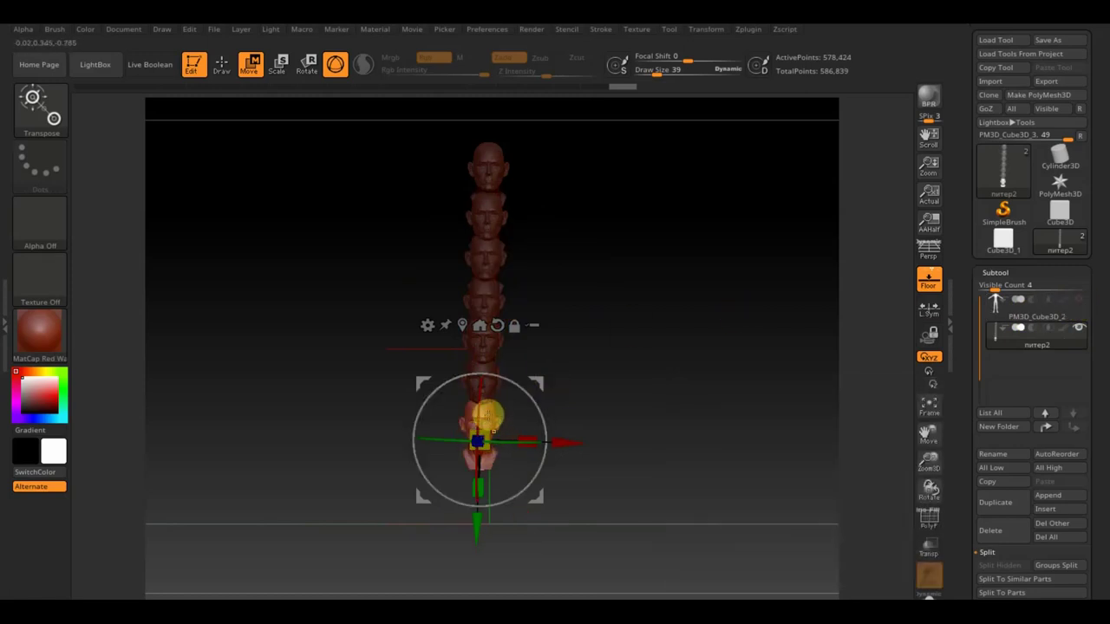
left_click_drag(476, 530, 498, 304)
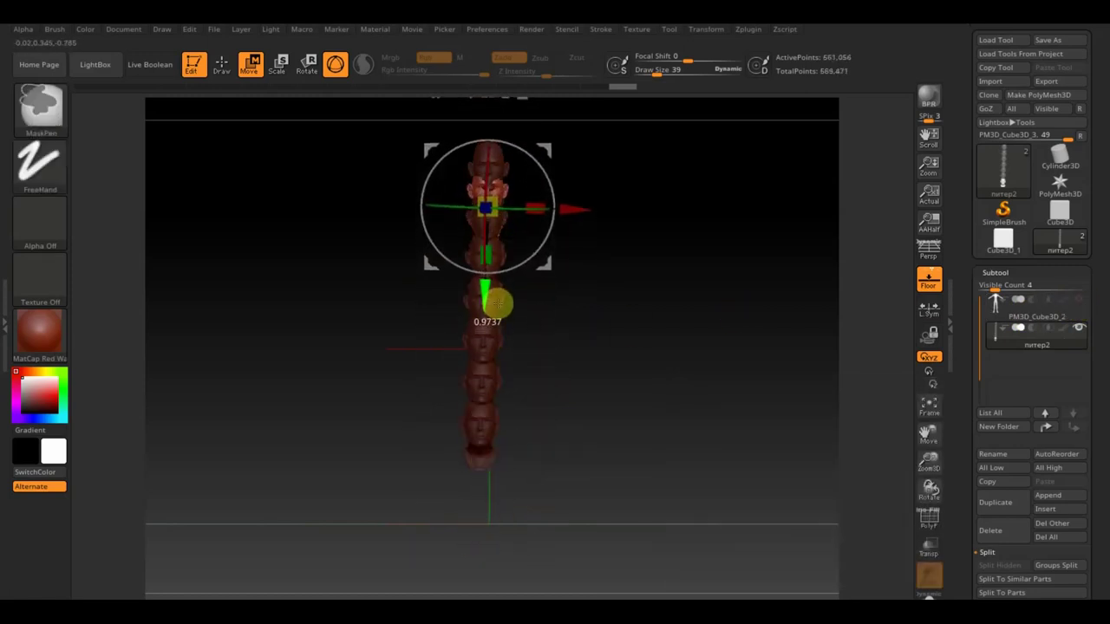
mouse_move(543, 151)
left_mouse_down()
mouse_move(560, 203)
mouse_move(557, 248)
mouse_move(538, 252)
left_mouse_up()
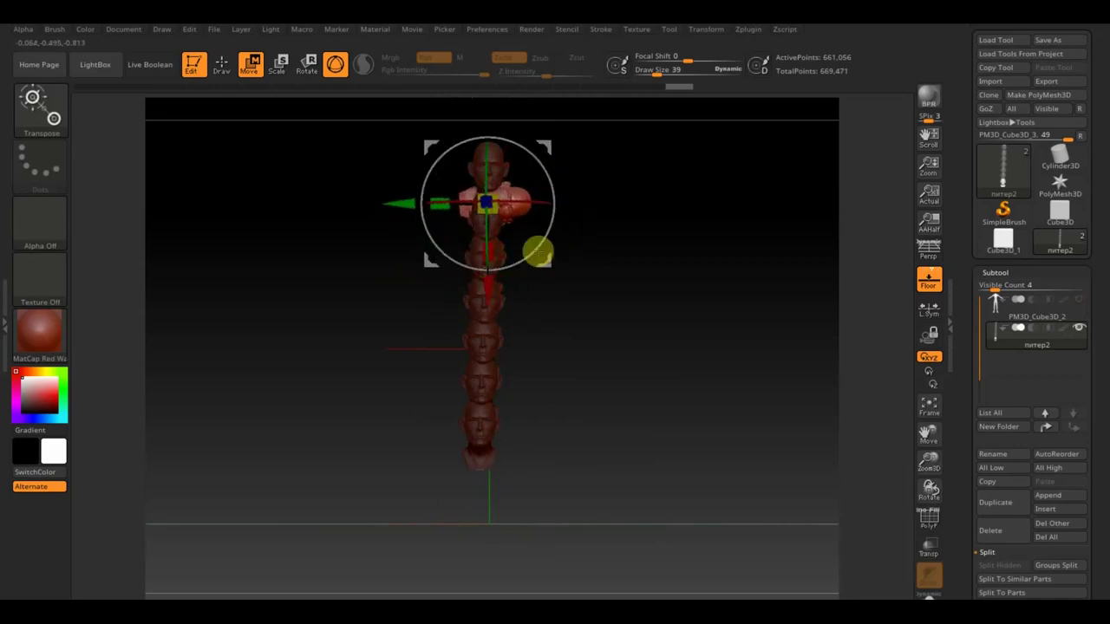
left_click_drag(401, 203, 419, 205)
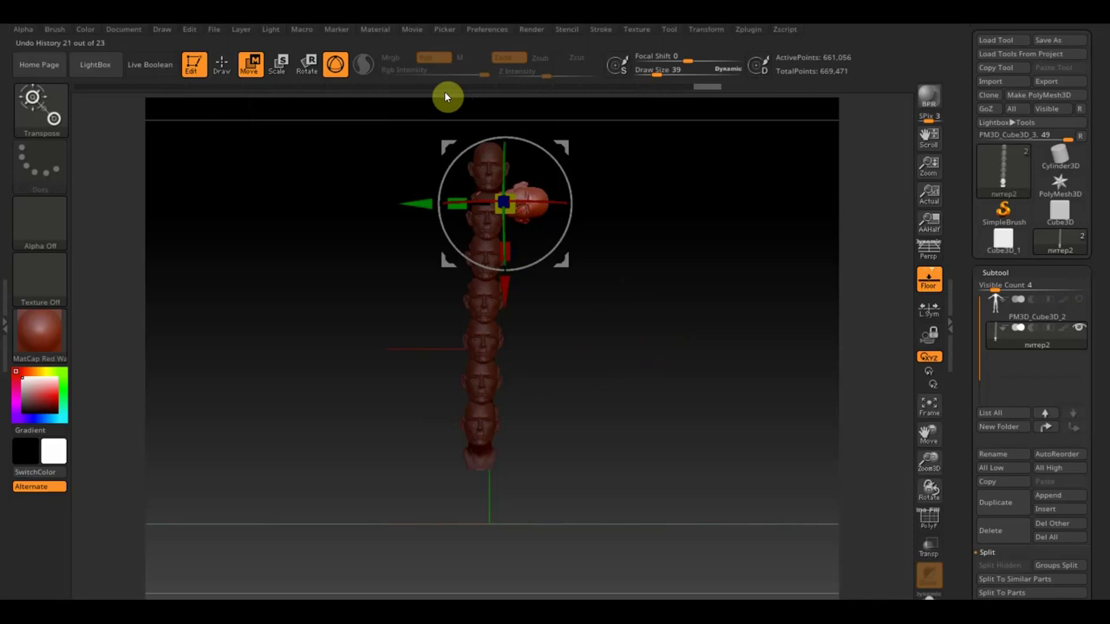
Step back through the undo history to the single-head state.
left_click(399, 89)
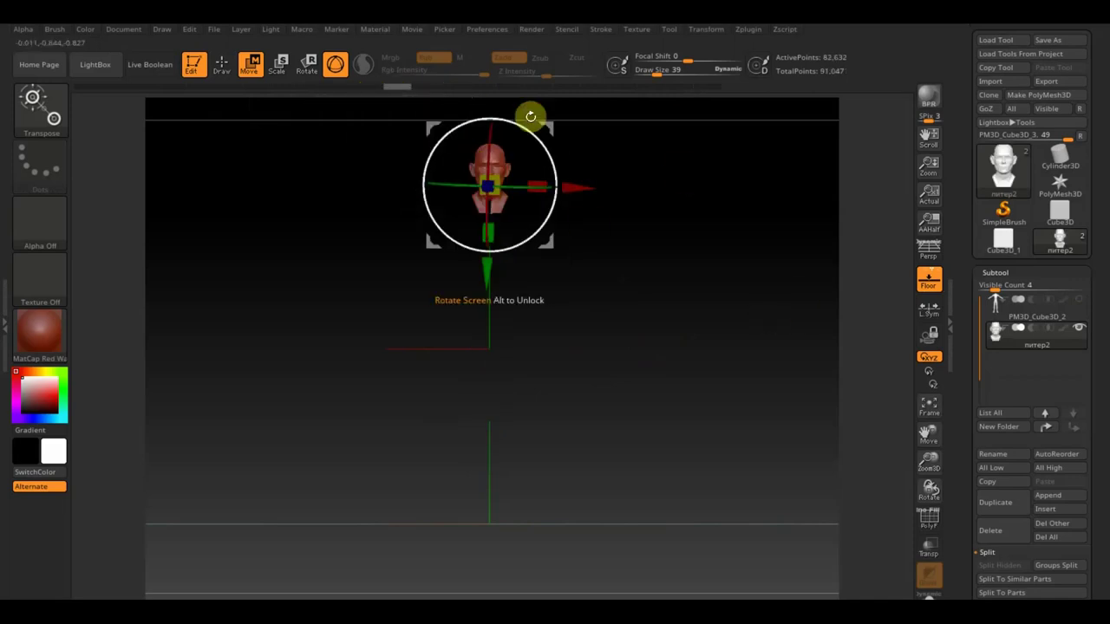
left_click(425, 90)
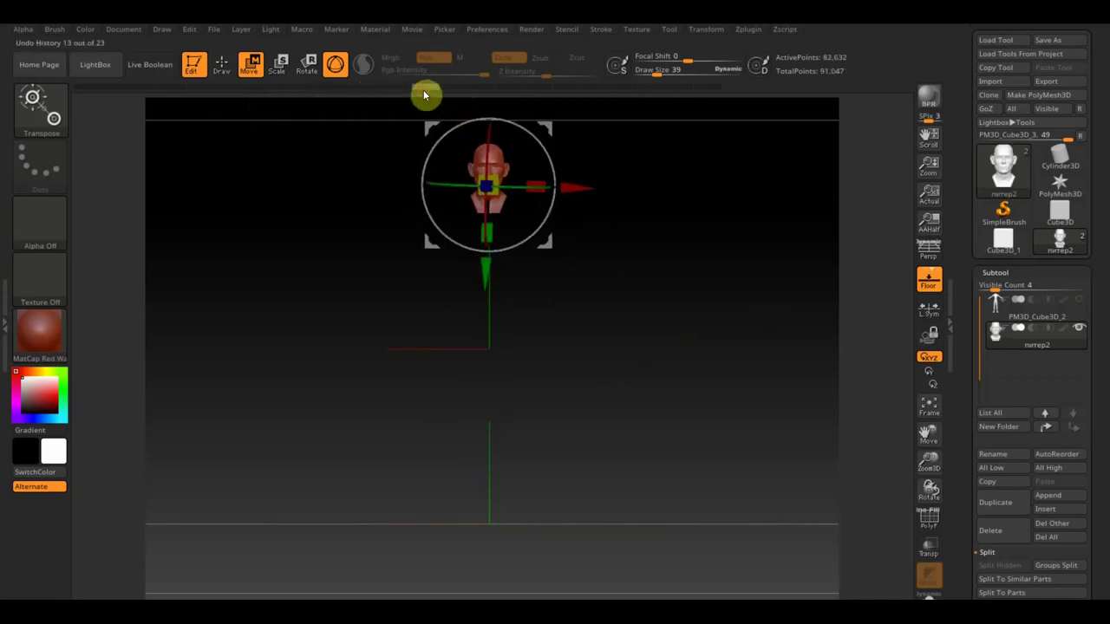
left_click(475, 89)
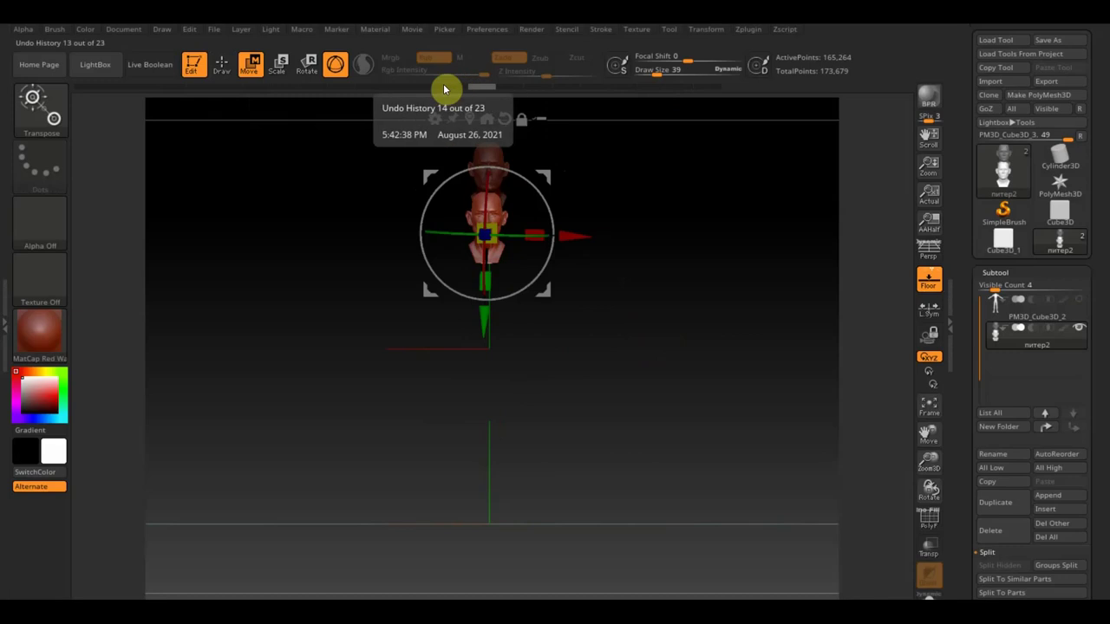
left_click(447, 88)
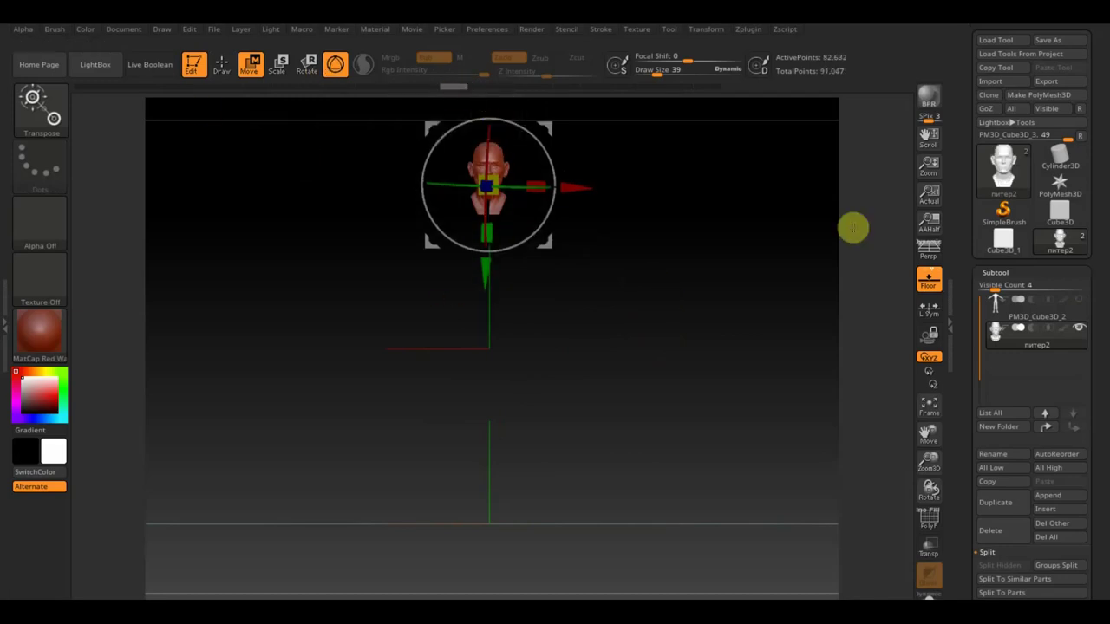
Show the body again, frame the figure and select the PM3D_Cube3D_2 body subtool.
left_click(1078, 299)
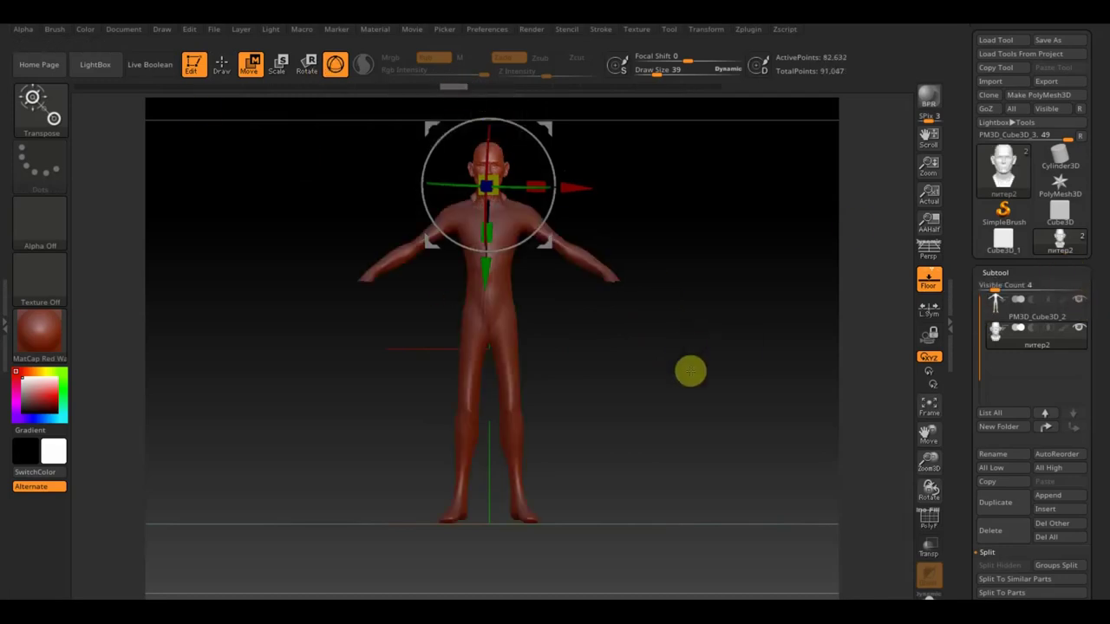
key("f")
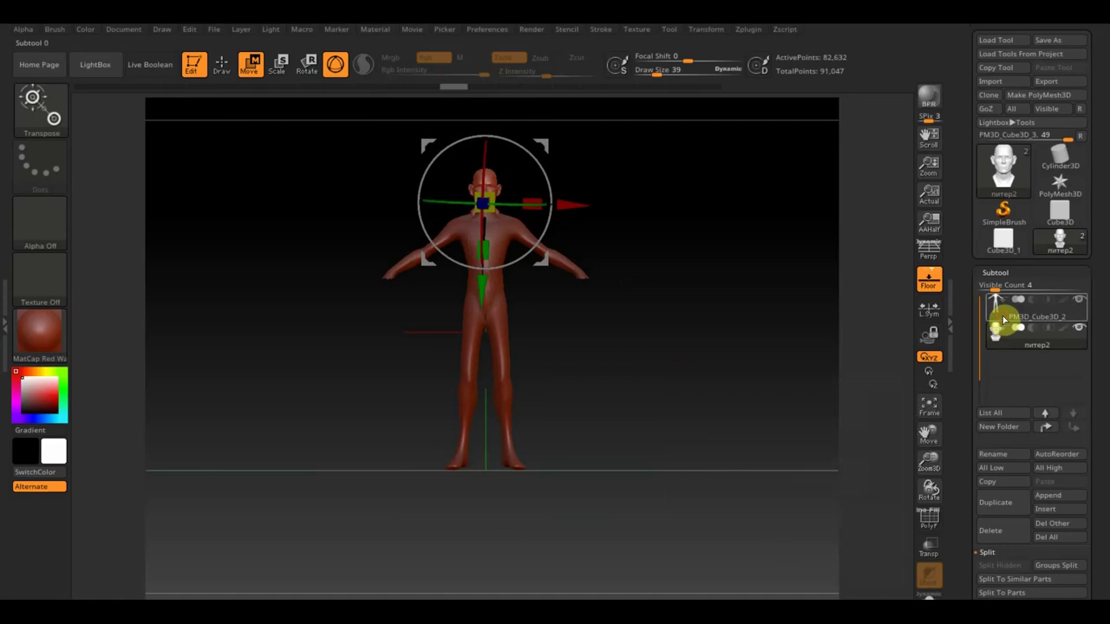
left_click(1003, 320)
mouse_move(541, 305)
left_mouse_down()
mouse_move(540, 289)
mouse_move(568, 319)
left_mouse_up()
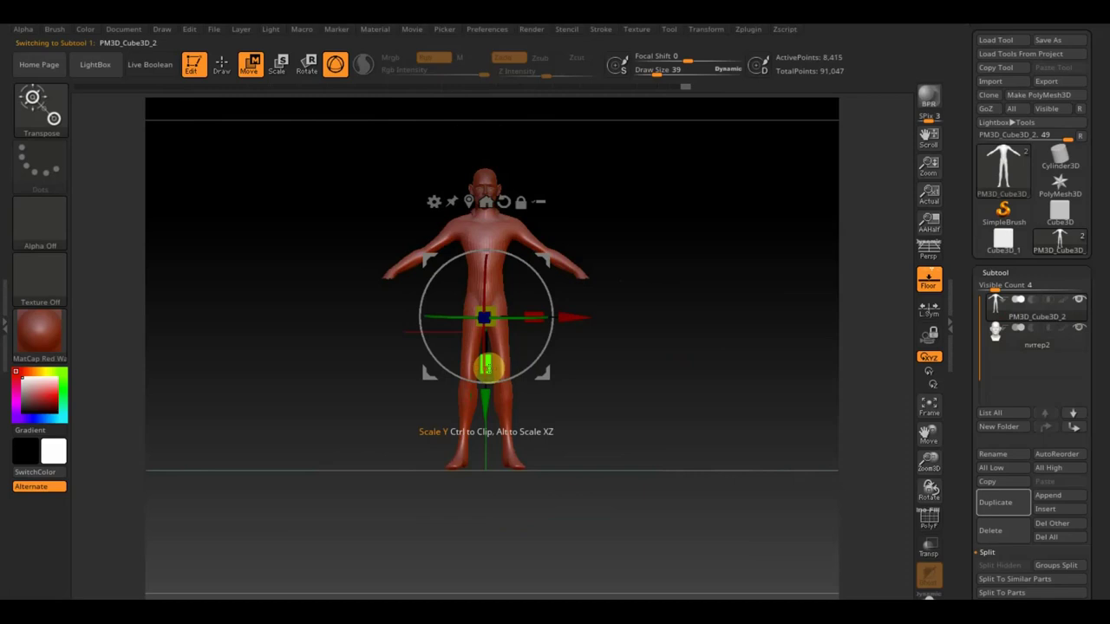
Shorten the body slightly along Y, raise it a little, and make the head subtool active.
left_click_drag(487, 365, 488, 363)
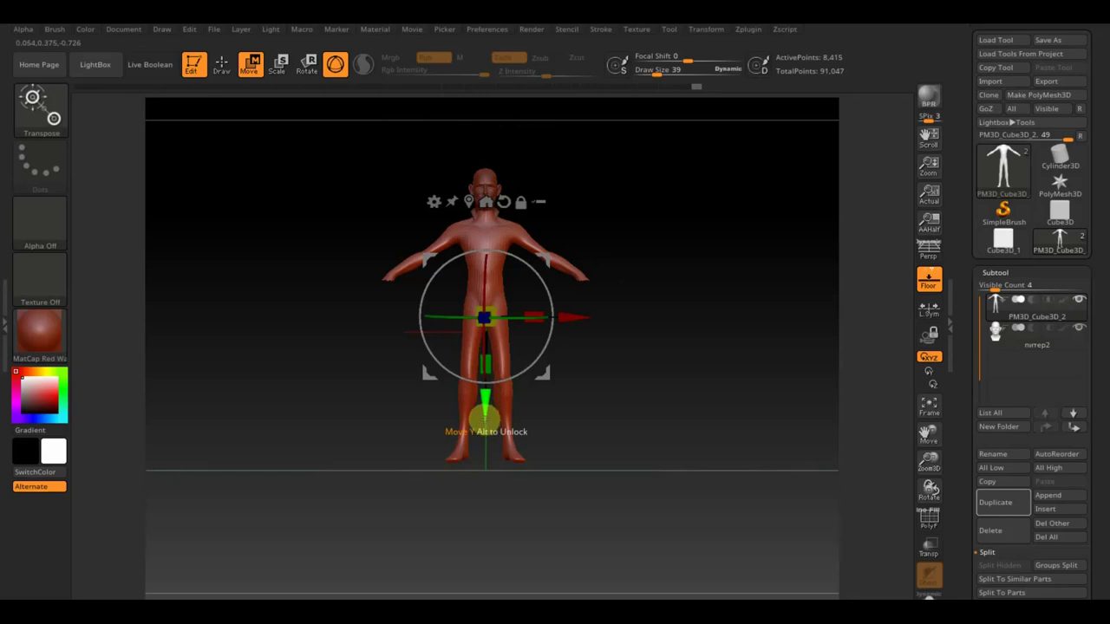
left_click_drag(484, 420, 485, 416)
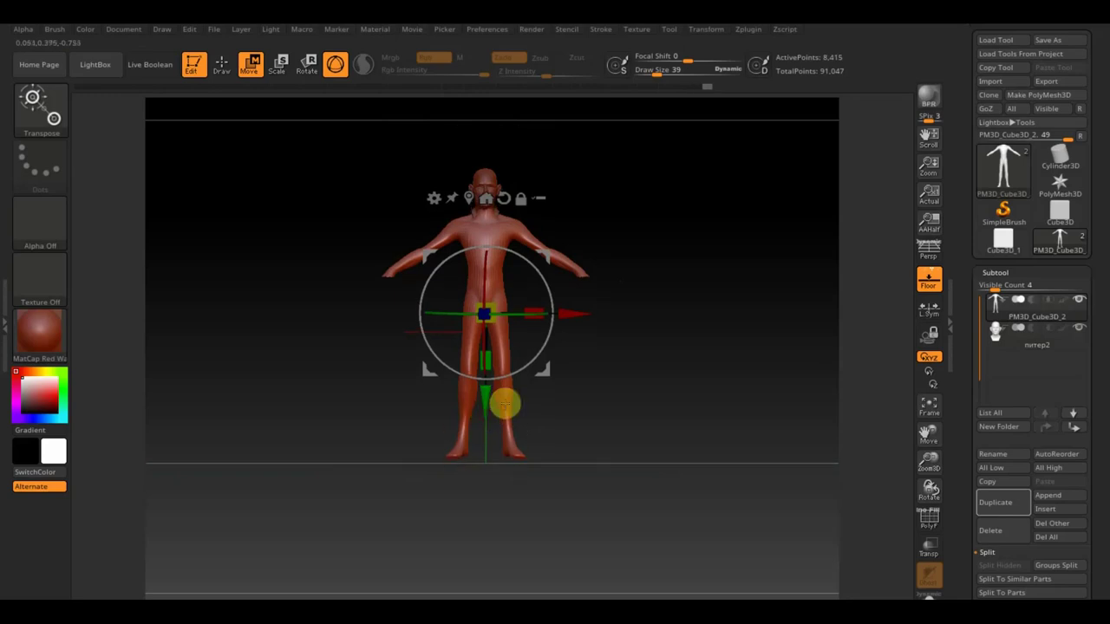
left_click(221, 63)
mouse_move(668, 270)
left_mouse_down("alt")
mouse_move(677, 296)
mouse_move(665, 312)
left_mouse_up("alt")
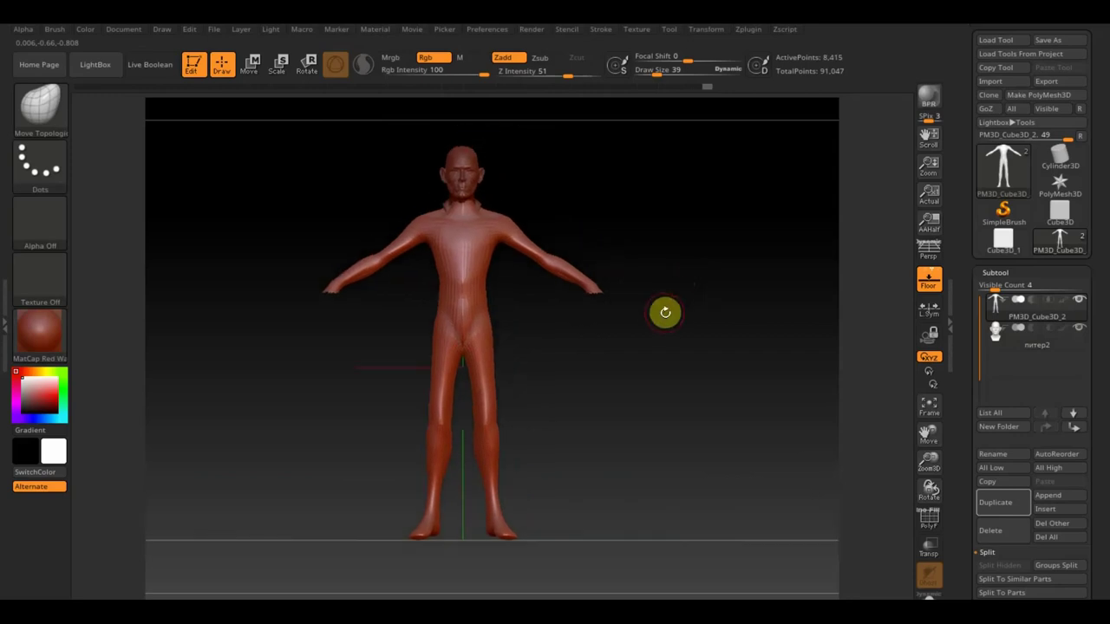
left_click_drag(572, 186, 552, 231)
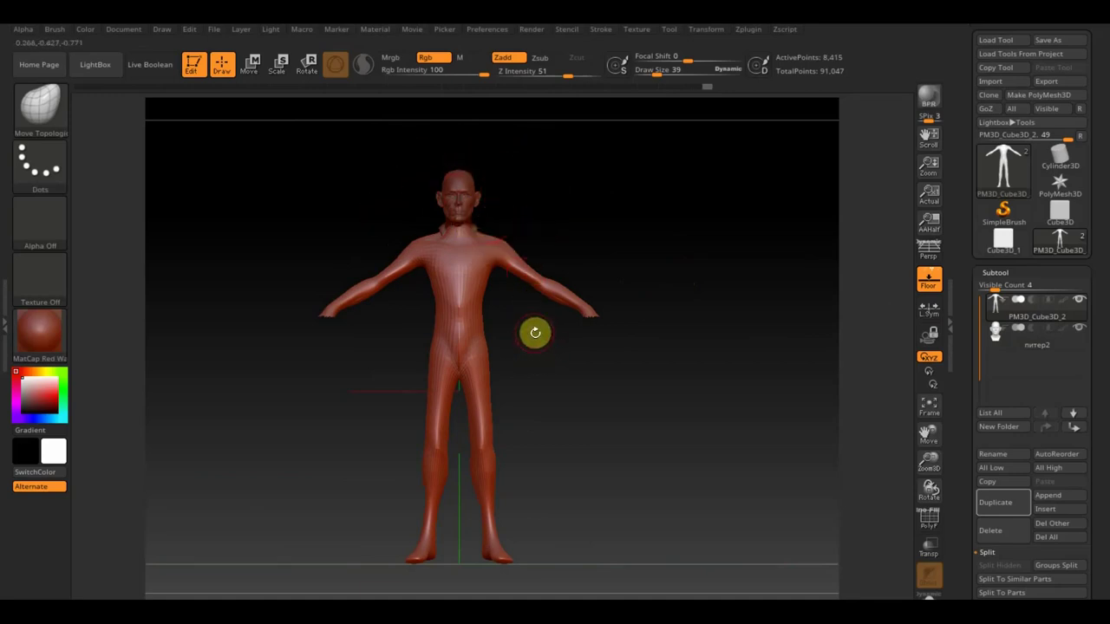
left_click(1020, 342)
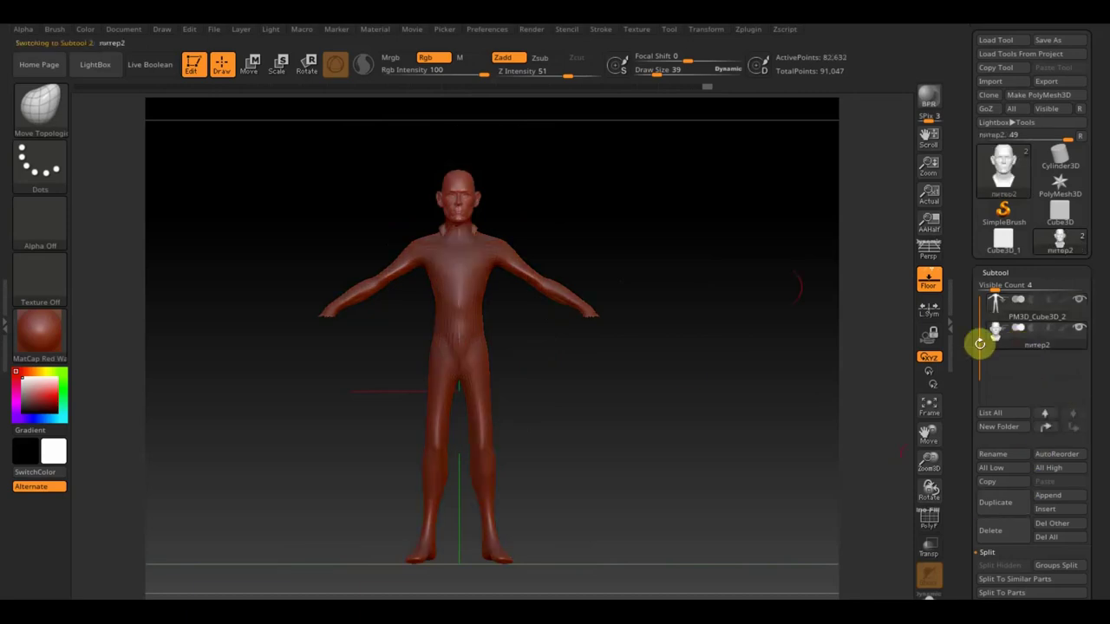
Scale the питер2 head down slightly so it sits in proportion on the neck.
left_click(253, 62)
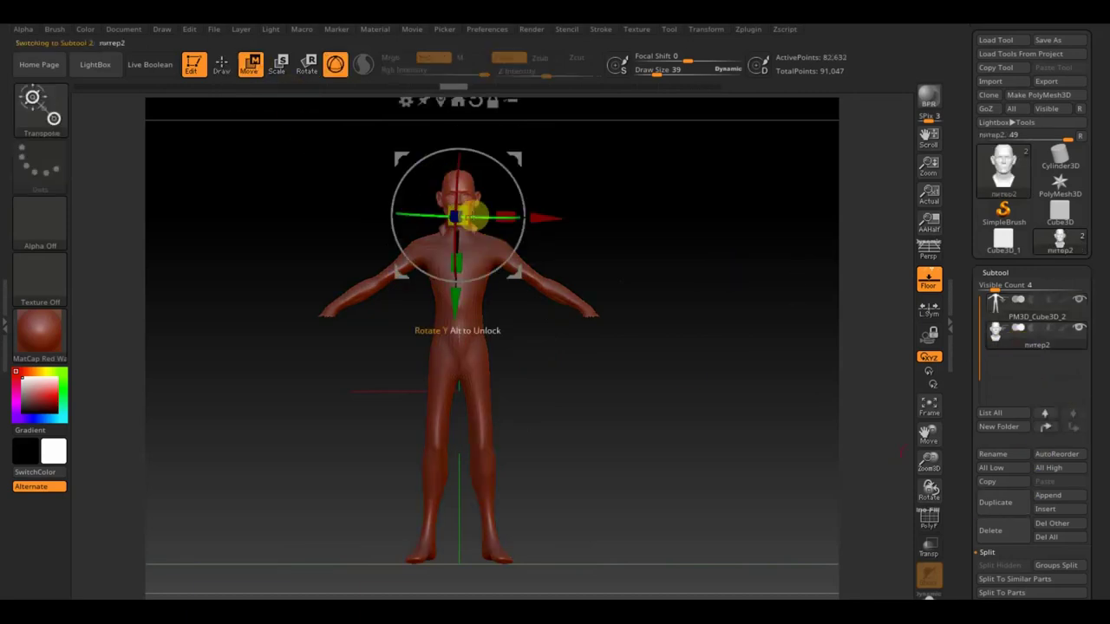
left_click_drag(457, 215, 469, 222)
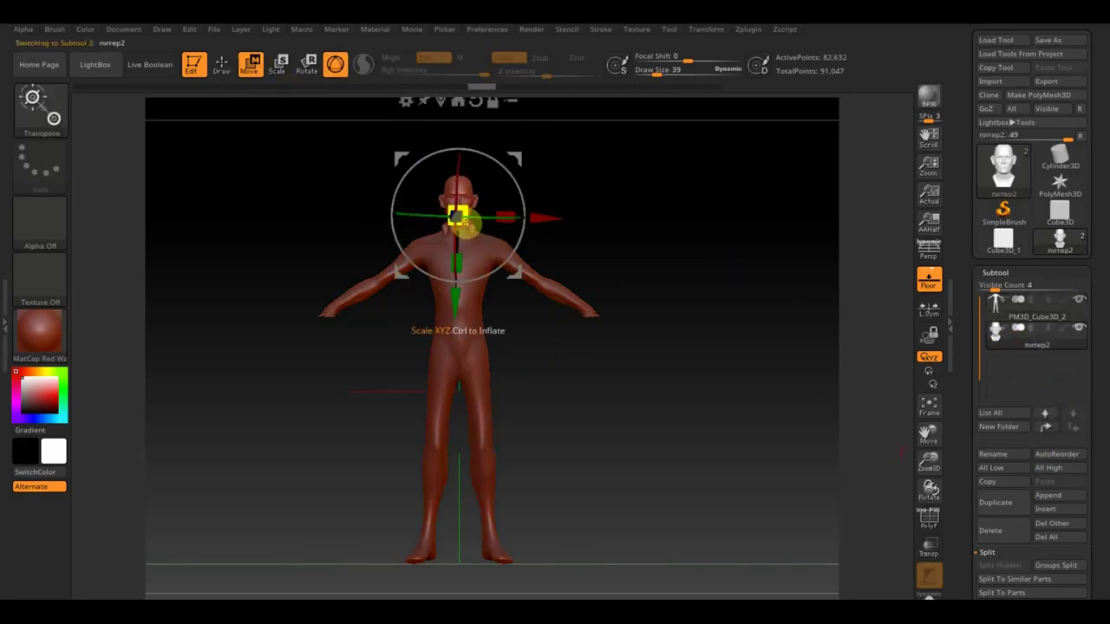
left_click(222, 65)
mouse_move(527, 202)
left_mouse_down("alt")
mouse_move(564, 178)
mouse_move(579, 254)
left_mouse_up("alt")
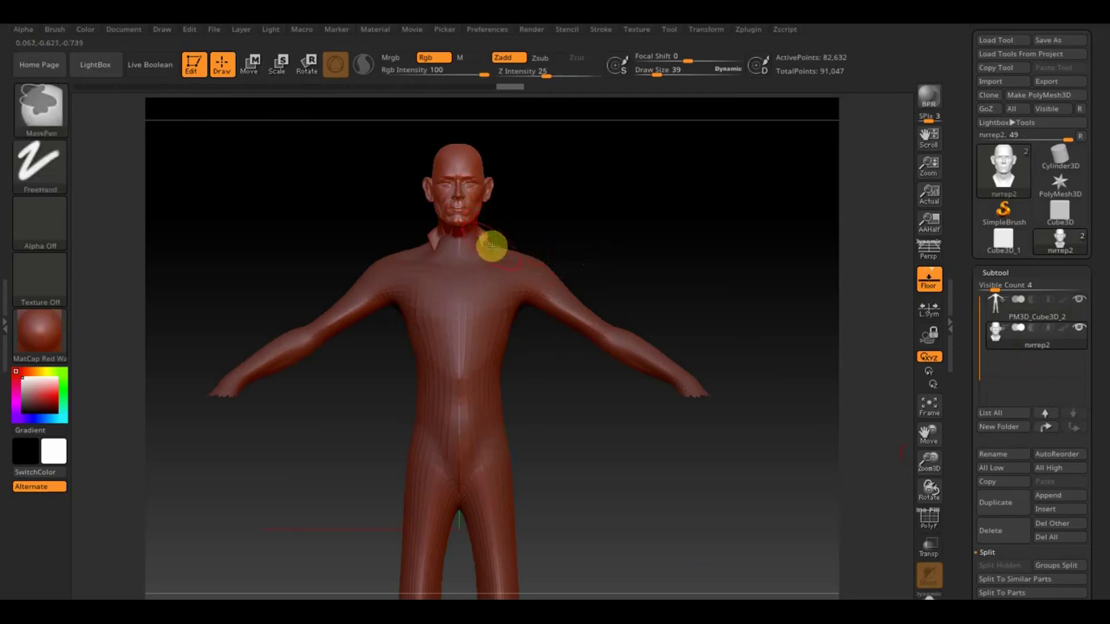
mouse_move(585, 457)
left_mouse_down("alt")
mouse_move(567, 346)
mouse_move(634, 355)
mouse_move(574, 355)
mouse_move(584, 359)
mouse_move(582, 348)
left_mouse_up("alt")
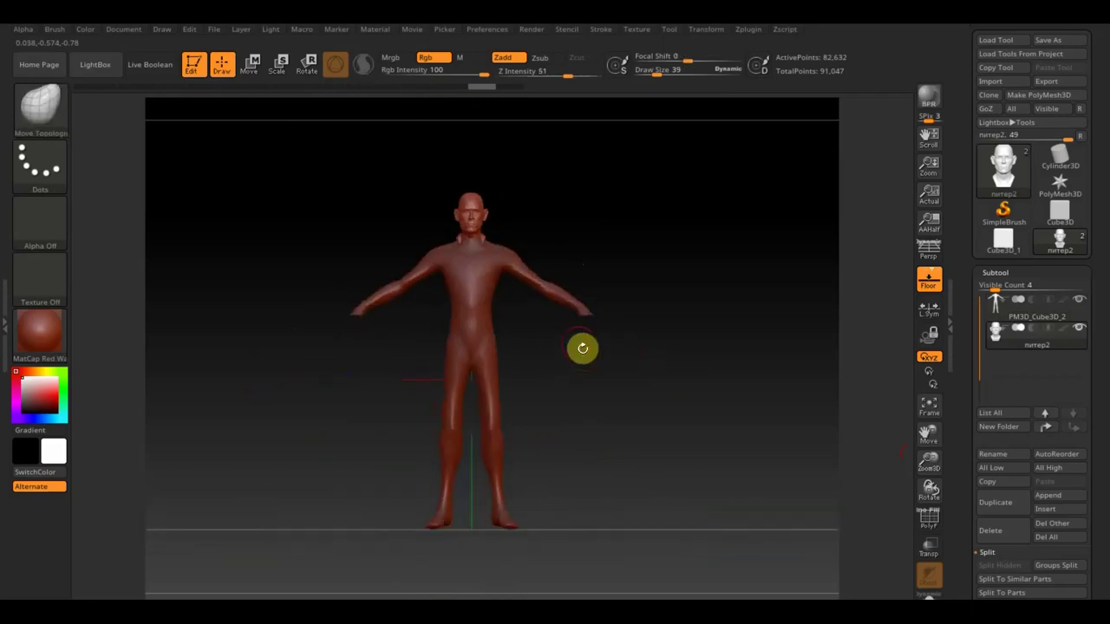
Stretch the PM3D_Cube3D_2 body slightly in height beneath the head, and enlarge the brush to 62.
left_click(252, 69)
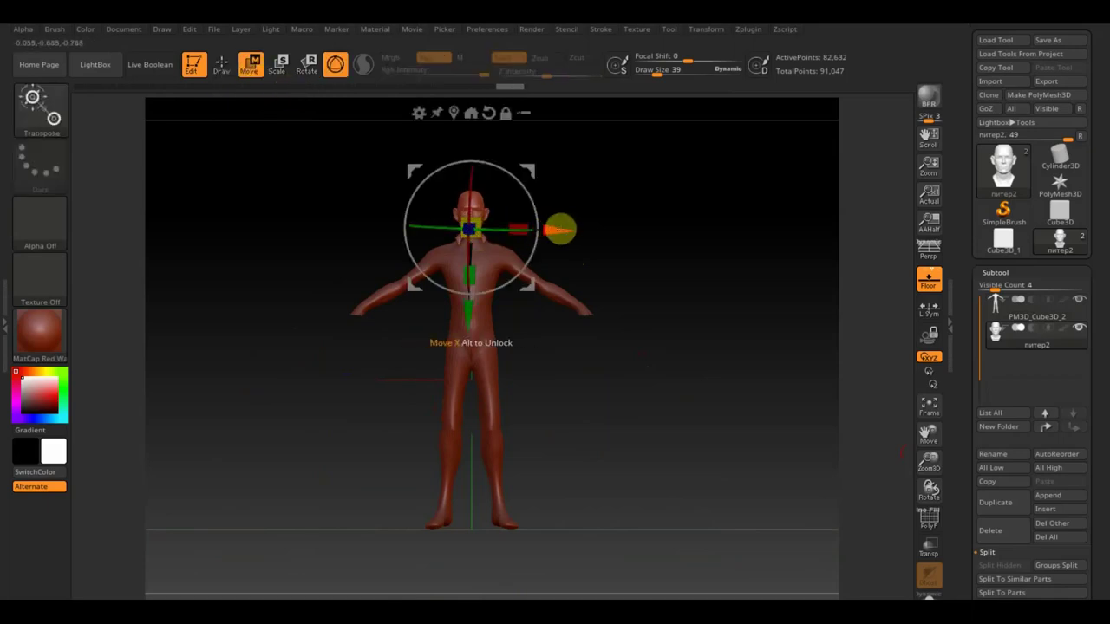
mouse_move(1032, 312)
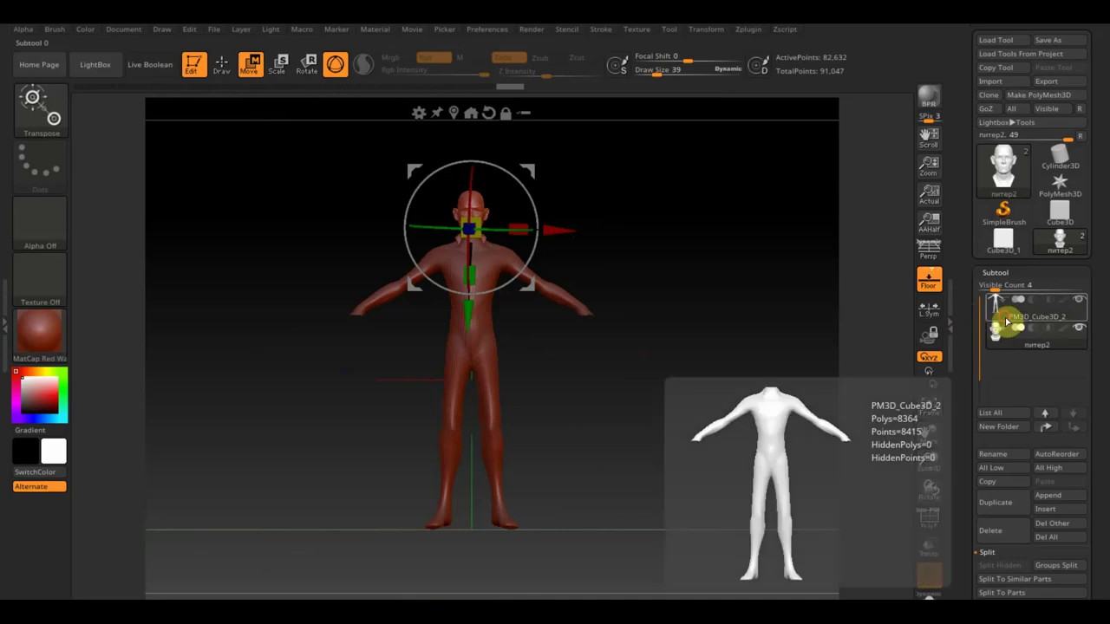
left_click(1005, 321)
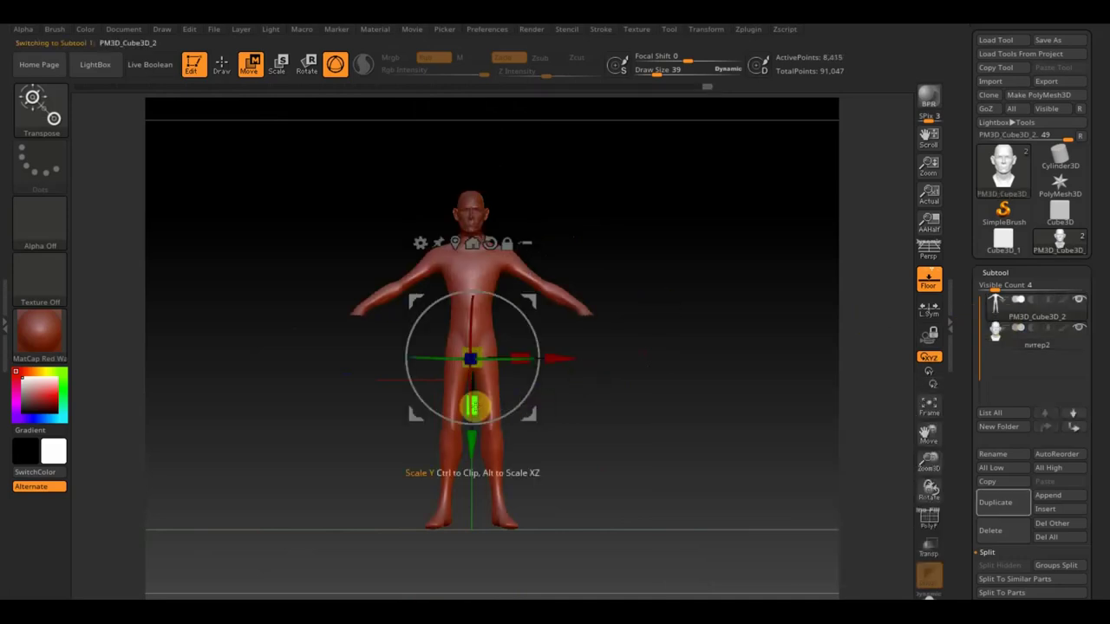
left_click_drag(472, 404, 472, 402)
left_click_drag(470, 443, 469, 441)
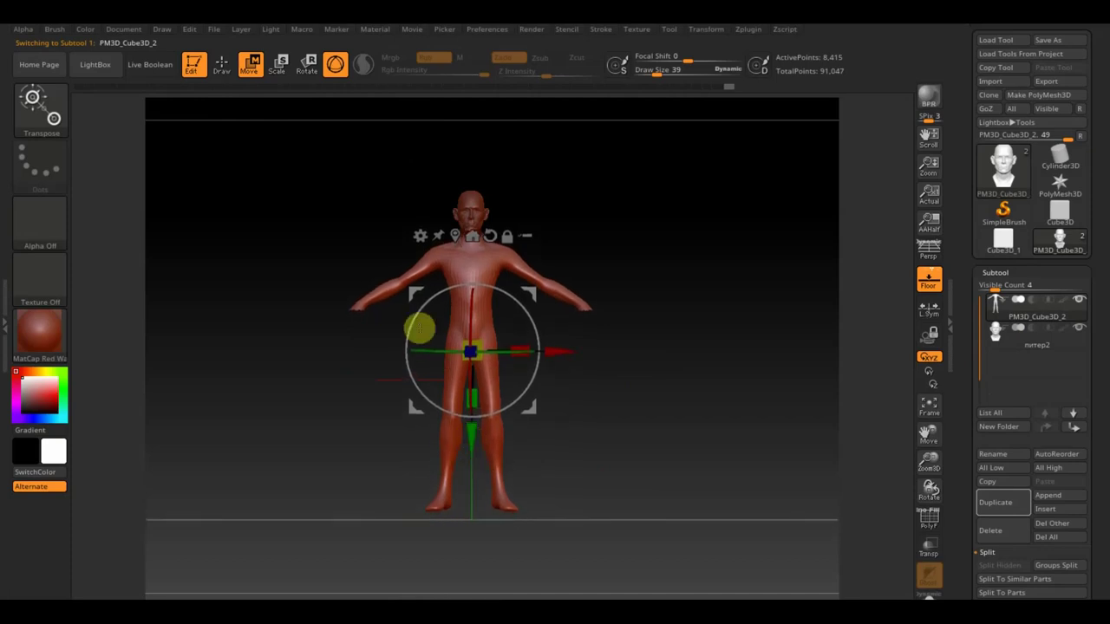
left_click(226, 65)
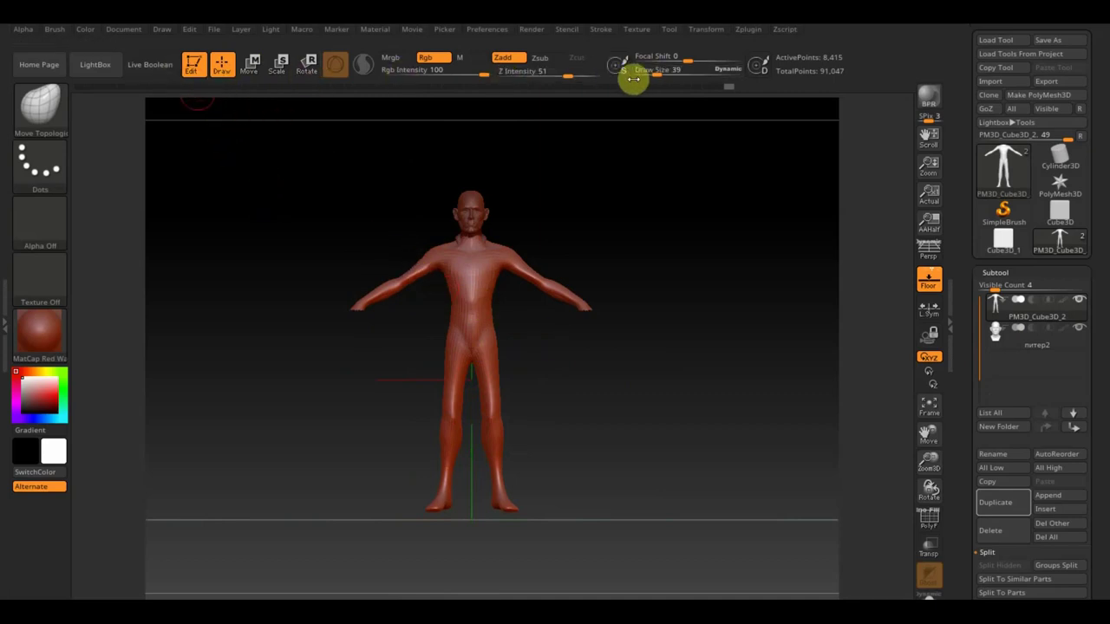
left_click_drag(654, 71, 656, 73)
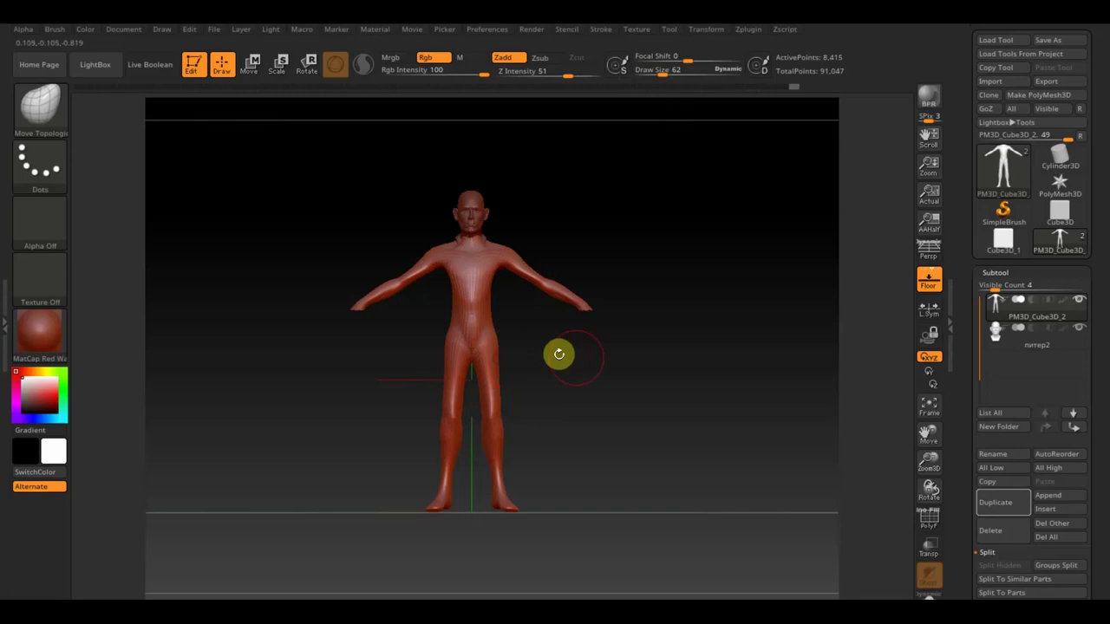
Smooth the chest, neck and shoulders, checking from side and front, then bring up the brush library.
key("shift")
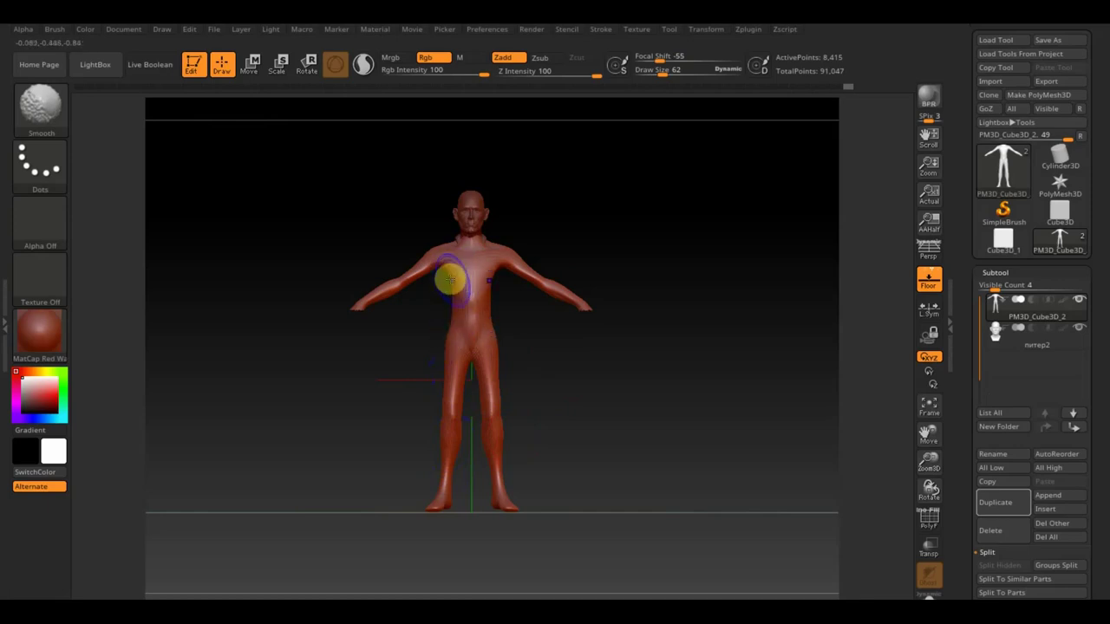
mouse_move(587, 231)
left_mouse_down("shift")
mouse_move(656, 235)
mouse_move(560, 309)
mouse_move(580, 377)
left_mouse_up("shift")
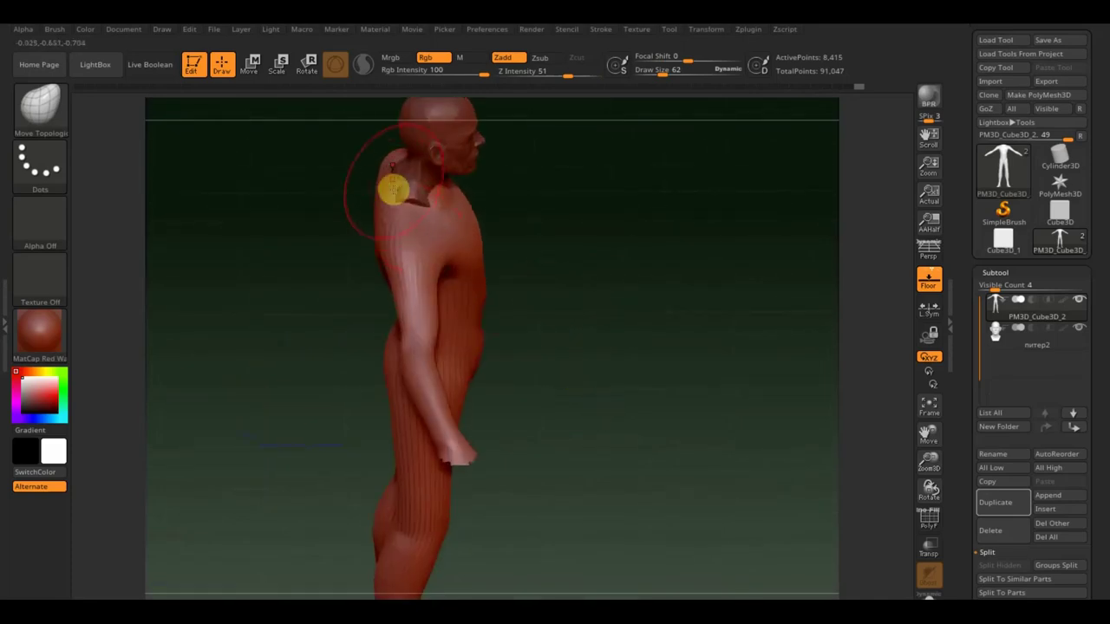
mouse_move(587, 231)
left_mouse_down()
mouse_move(543, 185)
mouse_move(607, 267)
left_mouse_up()
mouse_move(651, 428)
left_mouse_down("alt")
mouse_move(584, 336)
mouse_move(636, 376)
left_mouse_up("alt")
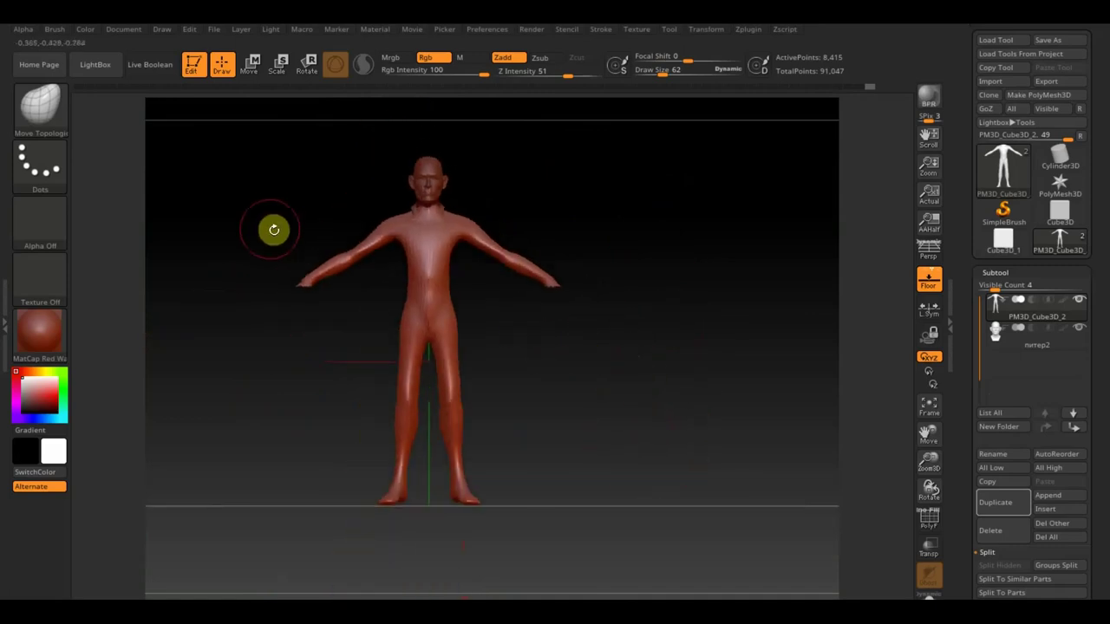
left_click(57, 108)
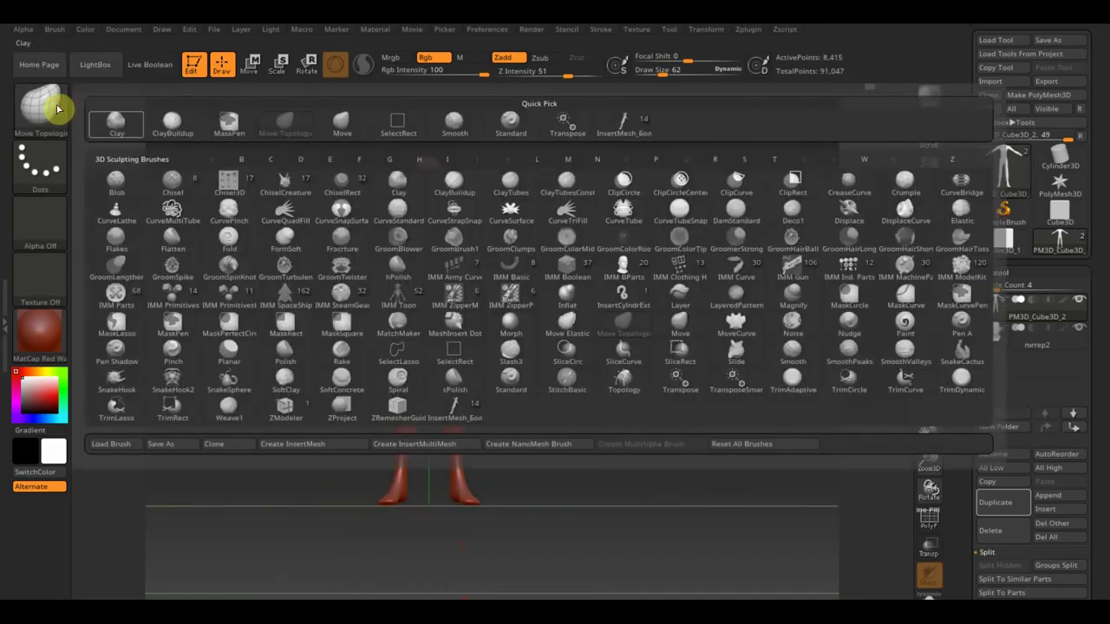
Load the InsertMesh кисти рук brush preset from D:\ВСЕ для SculptGL.
left_click(111, 444)
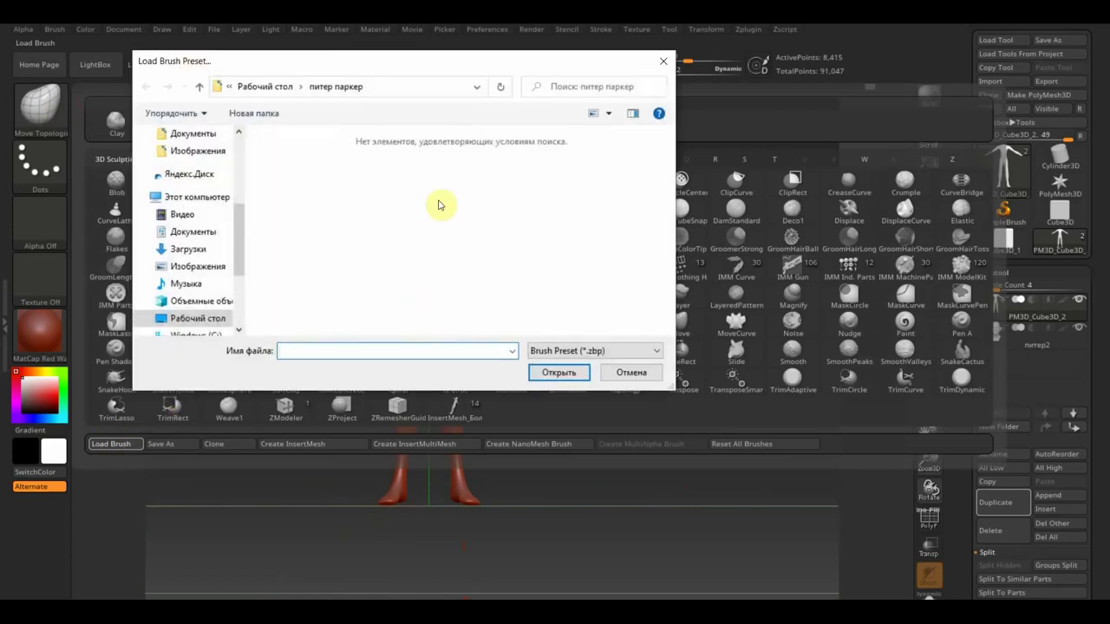
left_click(198, 321)
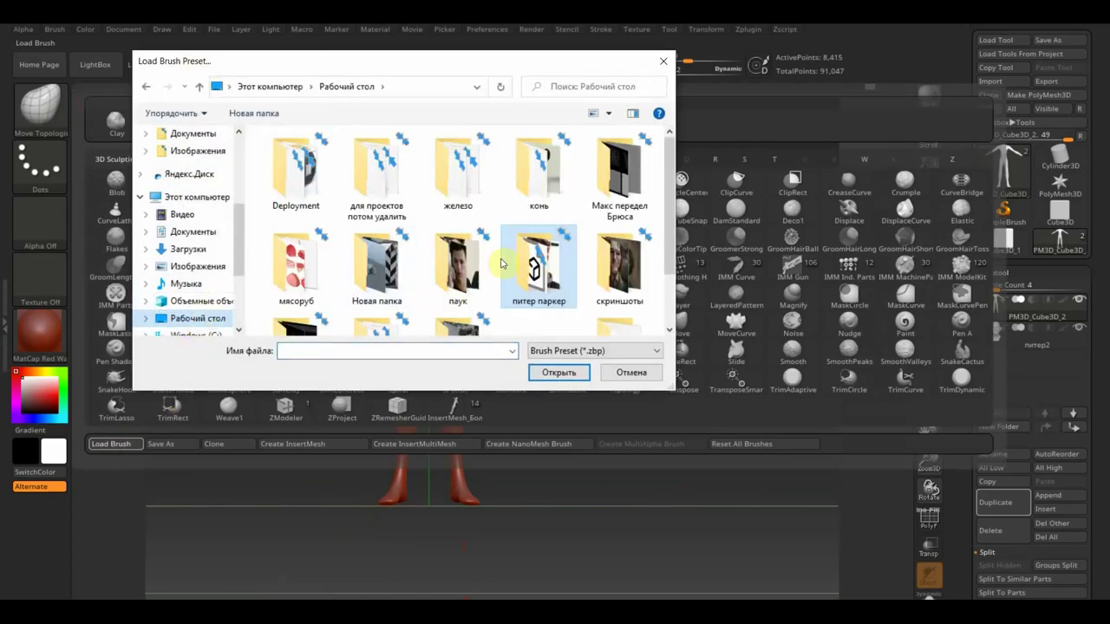
scroll(541, 253, "down", 1)
double_click(539, 287)
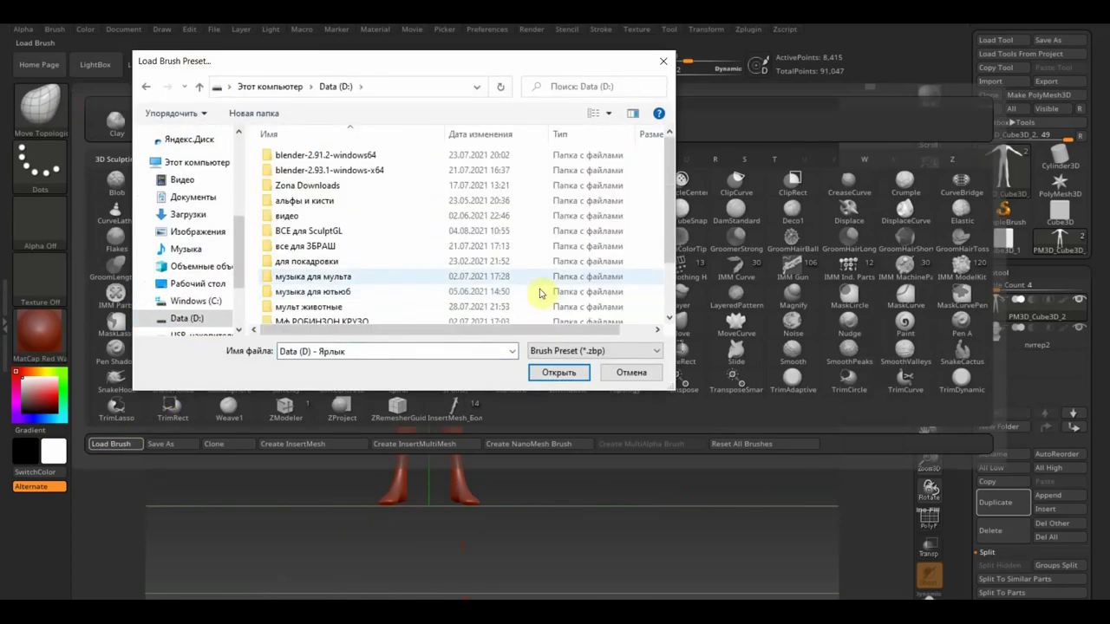
left_click(139, 86)
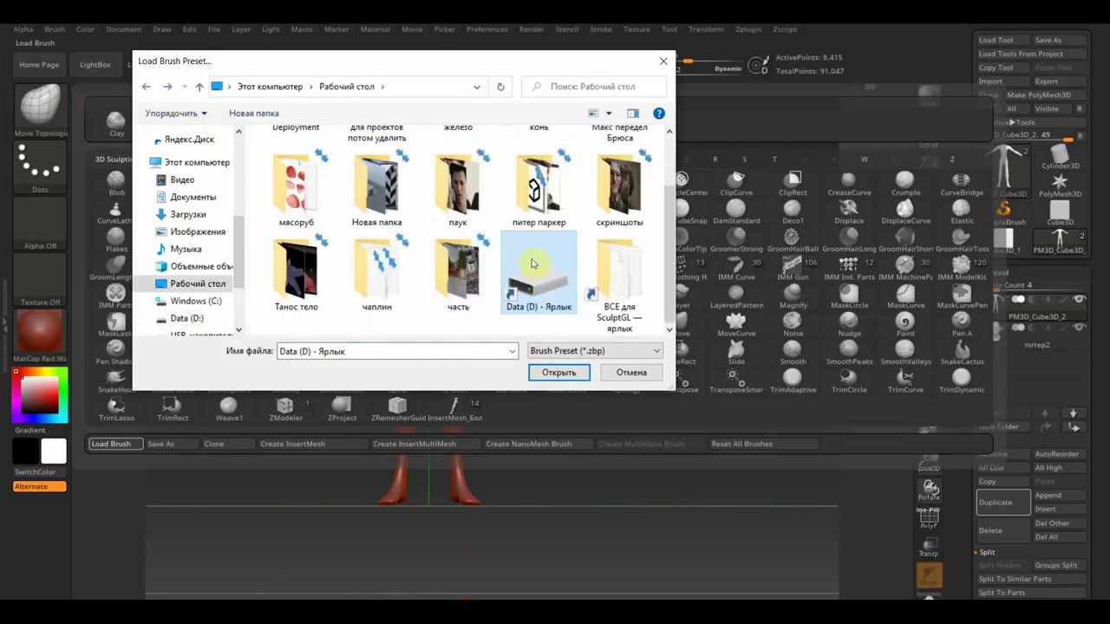
left_click(480, 271)
left_click(604, 275)
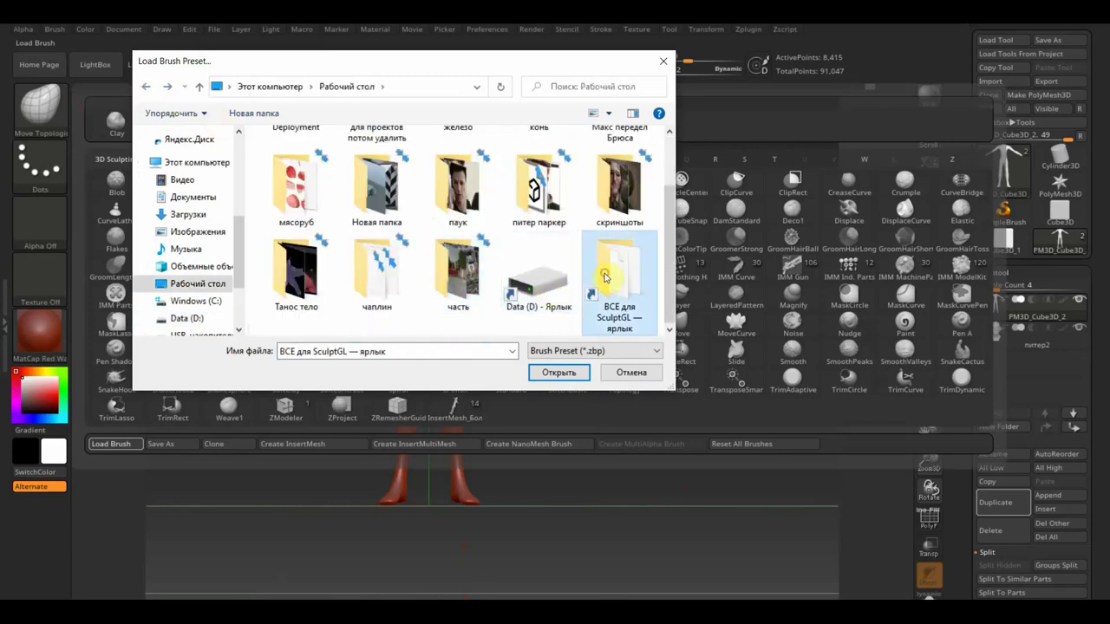
double_click(612, 291)
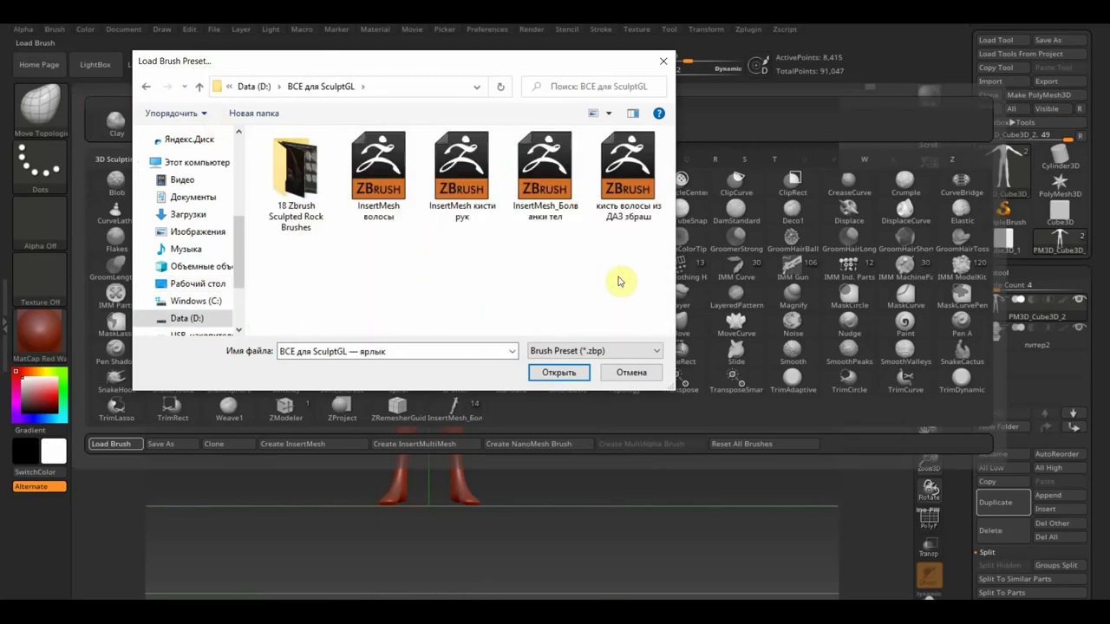
left_click(461, 173)
left_click(558, 372)
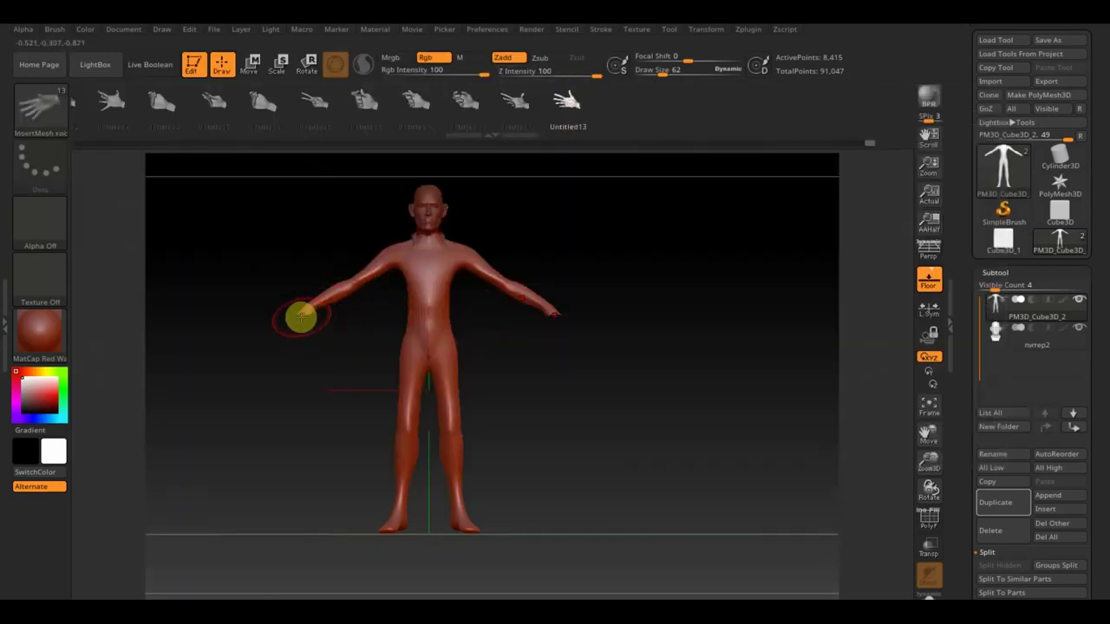
Insert the hand as a new subtool and rotate it around its axis.
left_click(1002, 512)
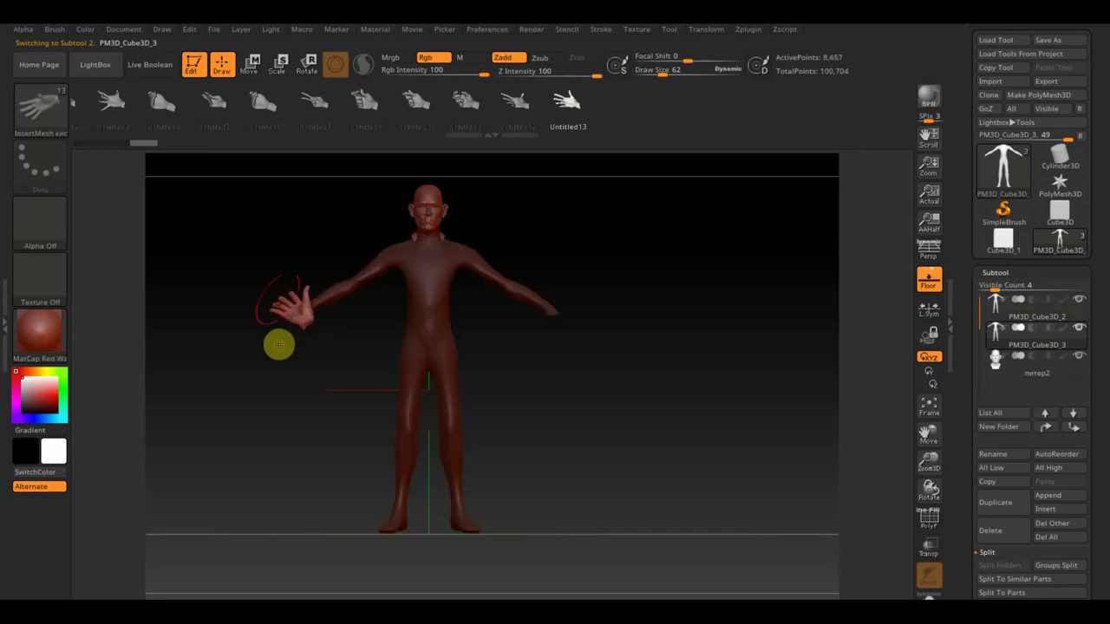
left_click(45, 110)
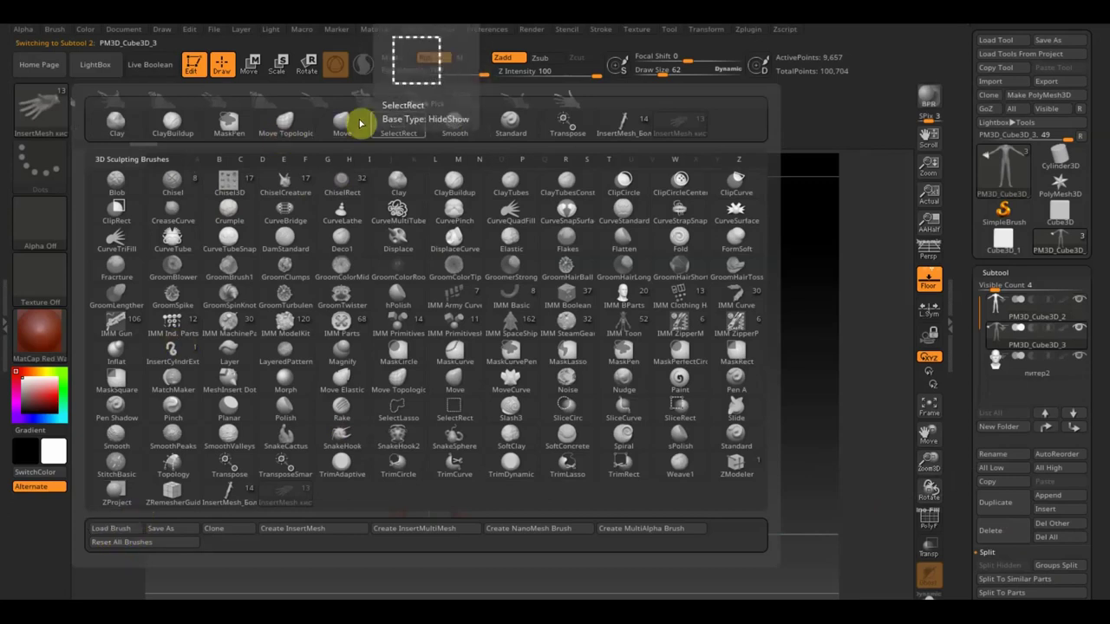
left_click(500, 126)
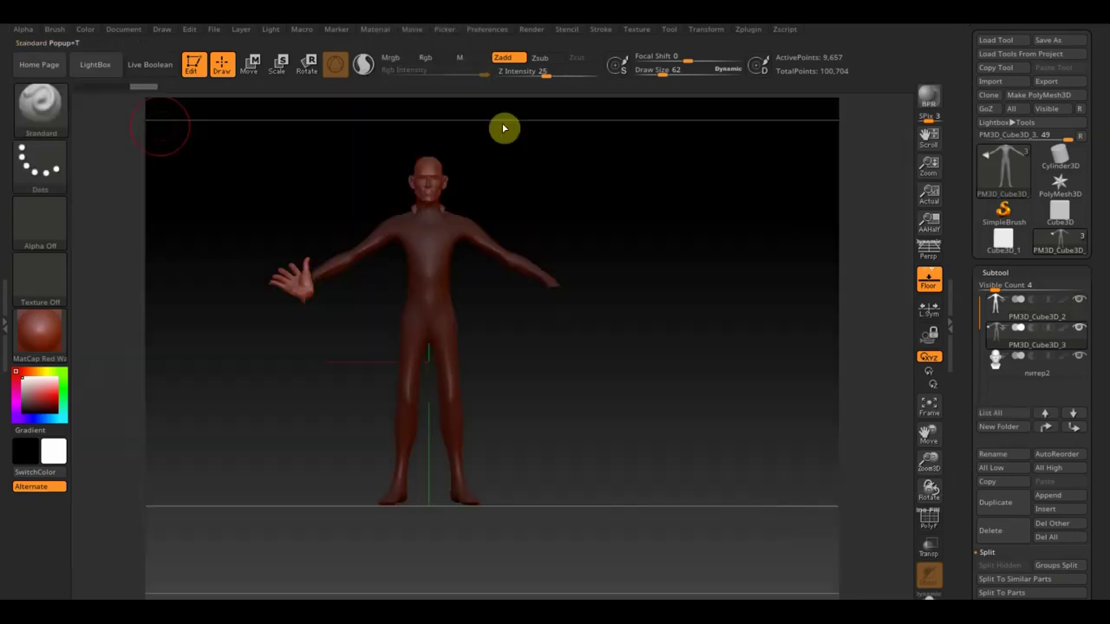
left_click(249, 64)
left_click_drag(349, 297, 243, 347)
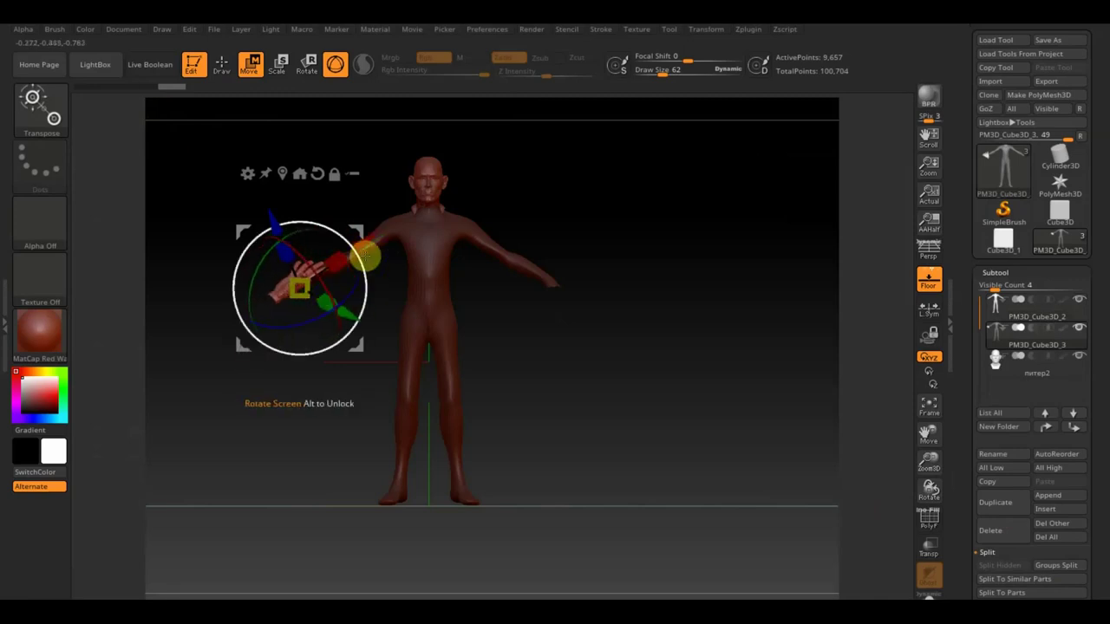
mouse_move(359, 255)
left_mouse_down()
mouse_move(199, 179)
mouse_move(166, 344)
left_mouse_up()
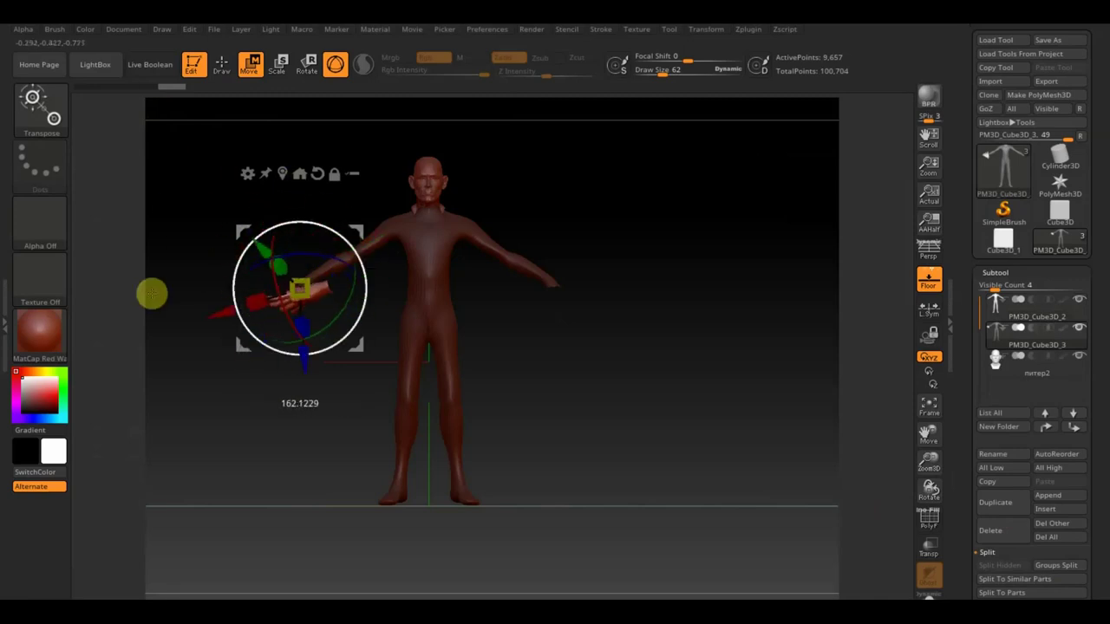
Rotate the hand to line up with the arm and move it onto the screen-left wrist.
mouse_move(508, 370)
left_mouse_down()
mouse_move(587, 362)
mouse_move(563, 349)
mouse_move(587, 418)
left_mouse_up()
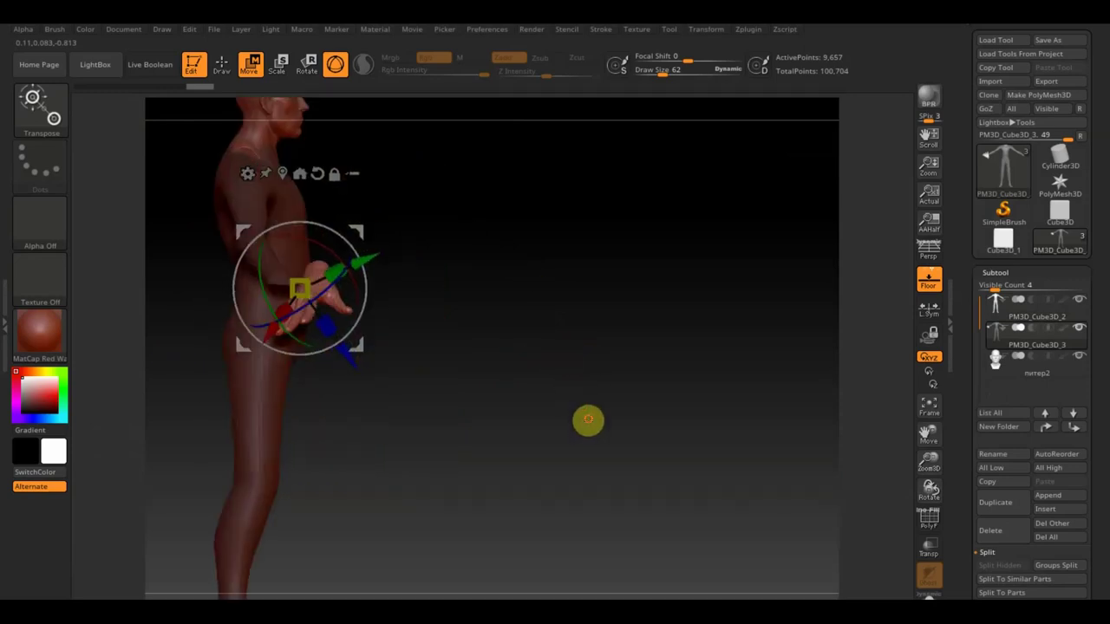
left_click_drag(317, 300, 346, 294)
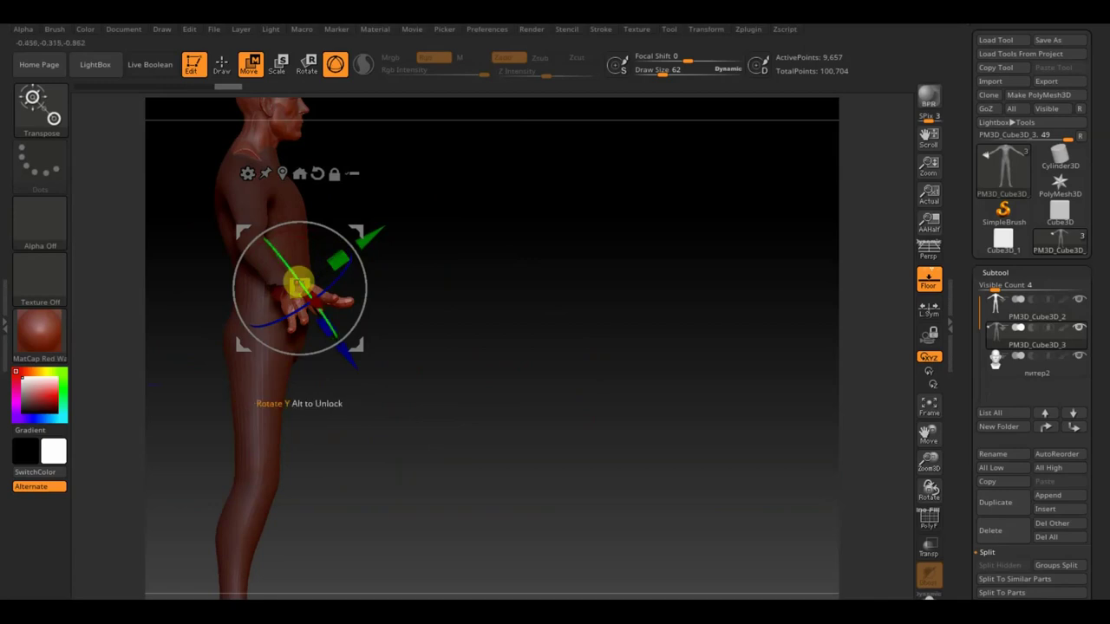
mouse_move(514, 318)
left_mouse_down()
mouse_move(441, 325)
mouse_move(433, 344)
left_mouse_up()
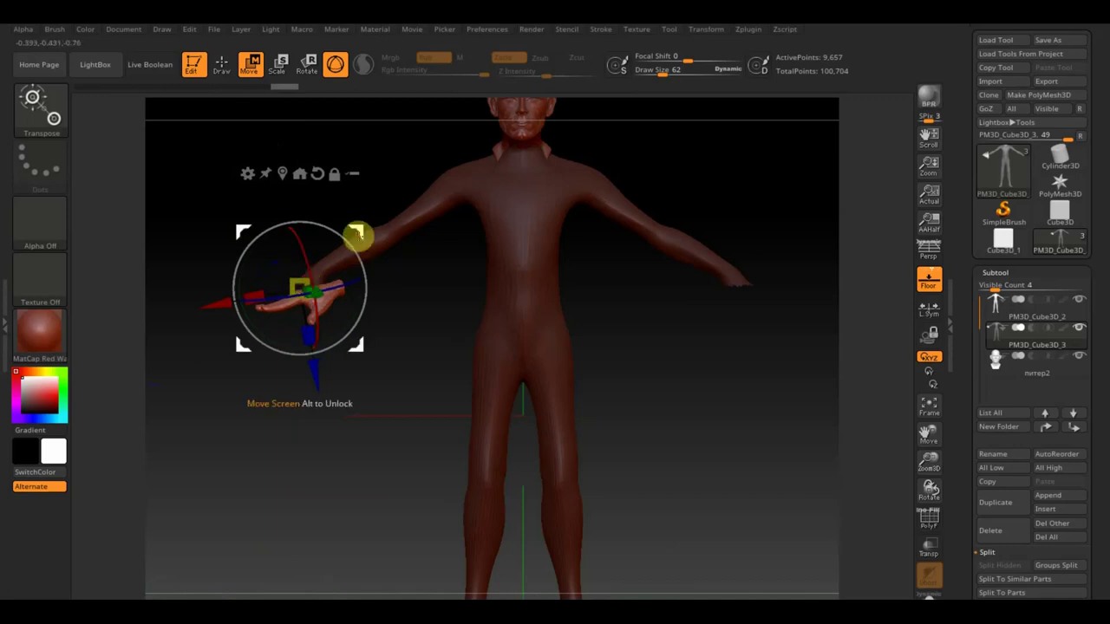
left_click_drag(357, 231, 323, 230)
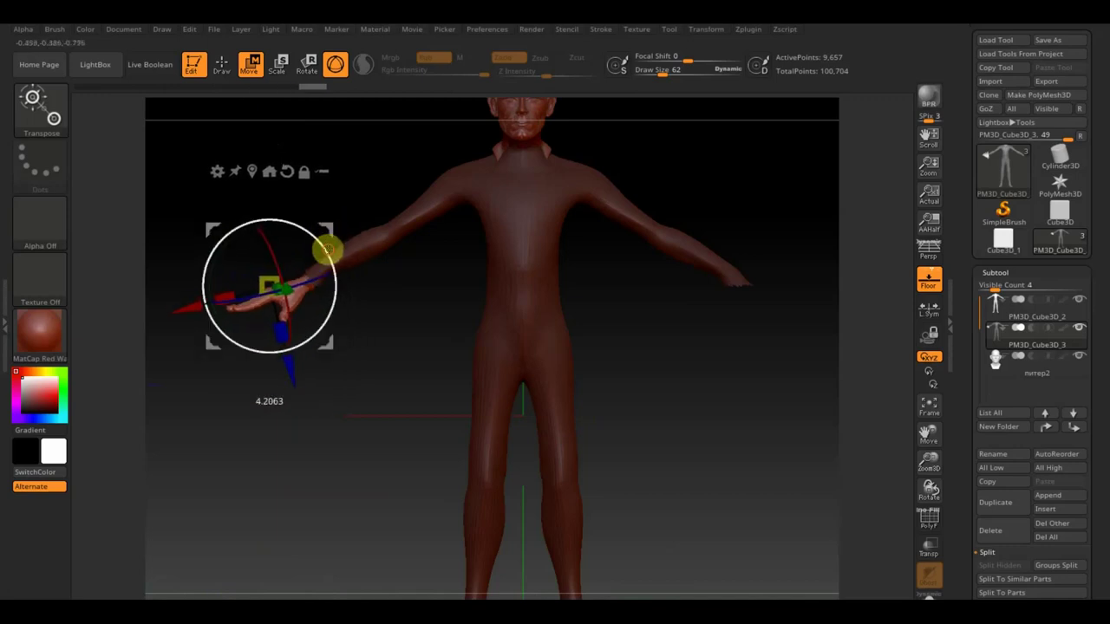
mouse_move(318, 234)
left_mouse_down()
mouse_move(335, 225)
mouse_move(474, 290)
mouse_move(433, 240)
mouse_move(422, 322)
mouse_move(345, 260)
left_mouse_up()
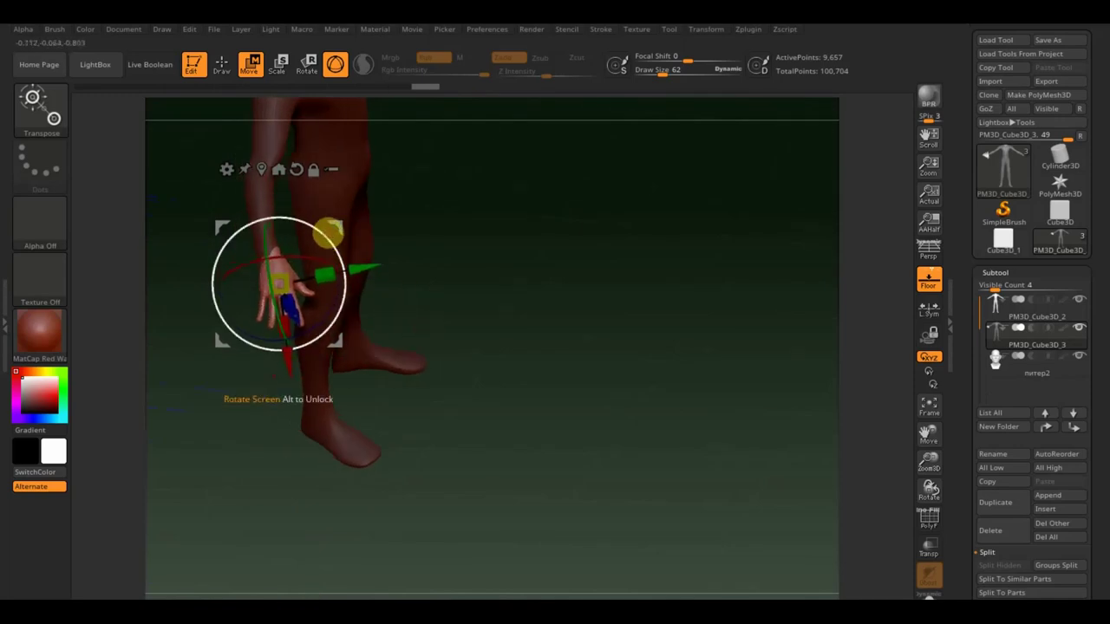
left_click_drag(328, 231, 335, 232)
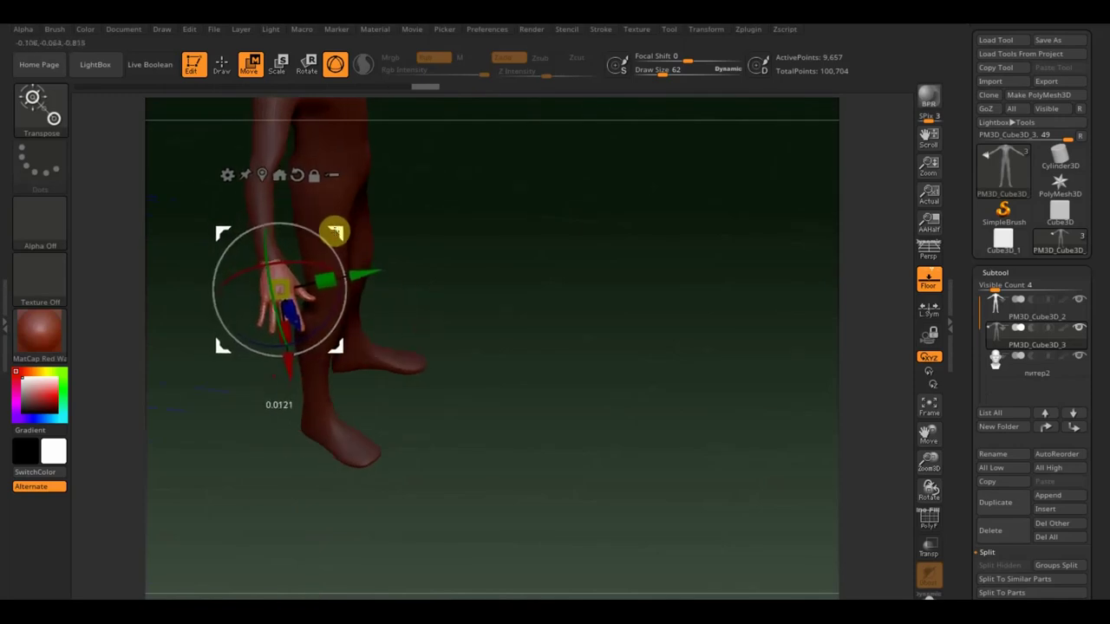
Review the whole figure and fine-tune the hand's scale at the wrist.
left_click_drag(473, 264, 402, 245)
left_click_drag(574, 216, 659, 200)
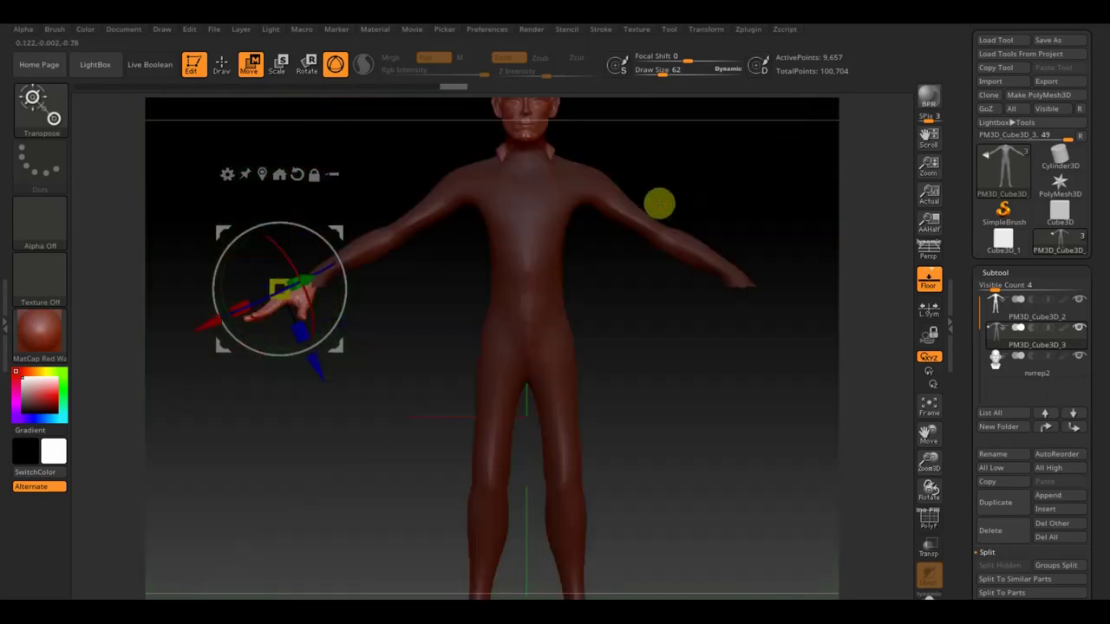
left_click_drag(612, 439, 578, 378, "alt")
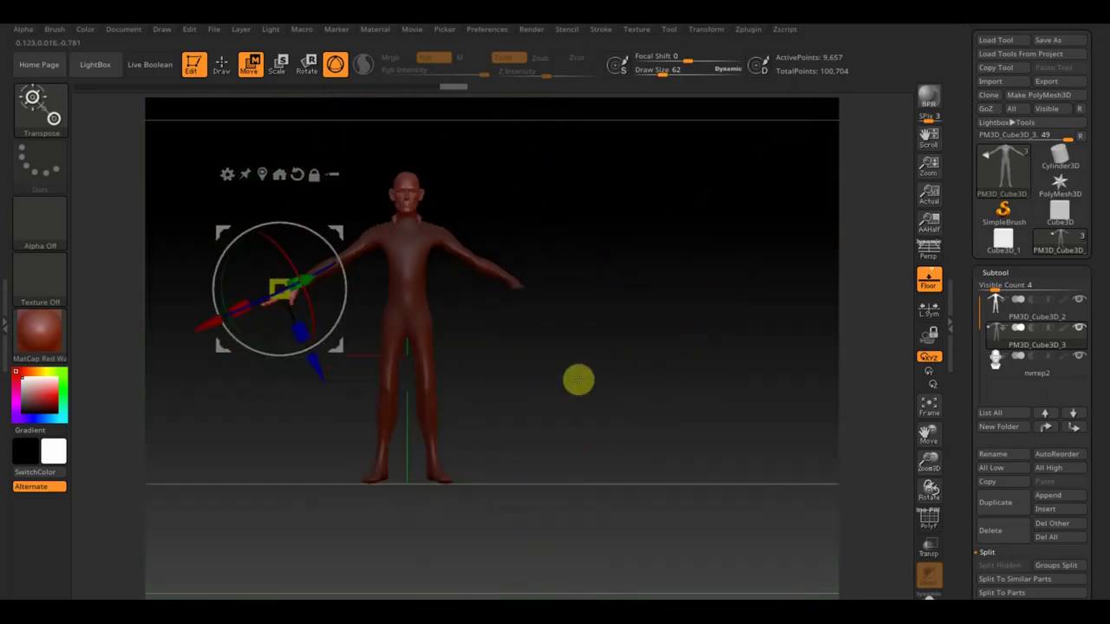
left_click_drag(496, 352, 515, 391, "alt")
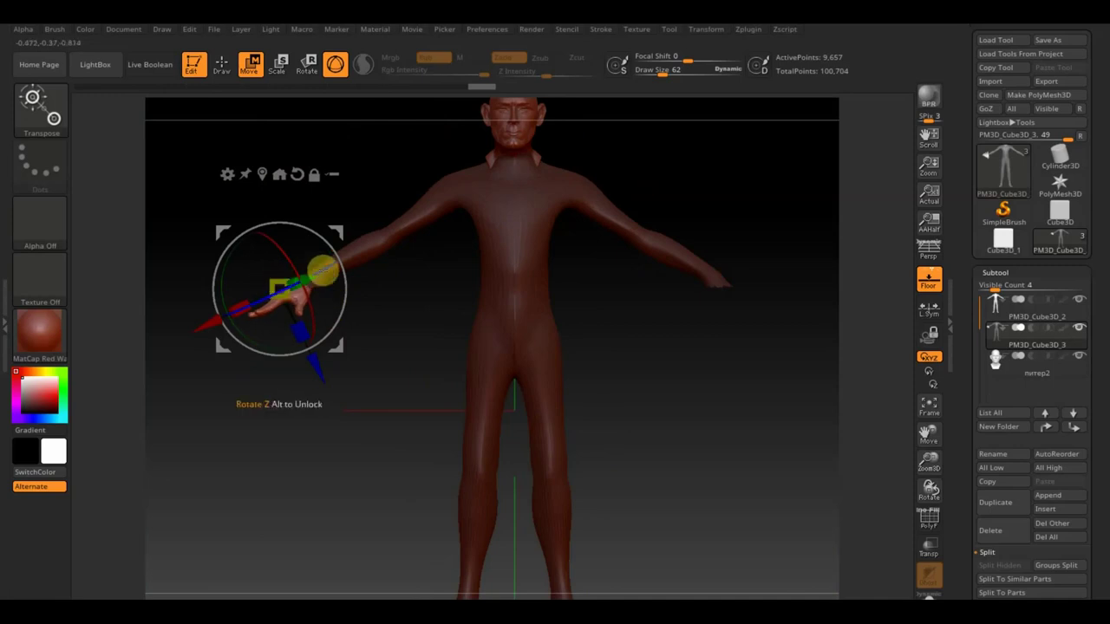
left_click_drag(277, 288, 339, 232)
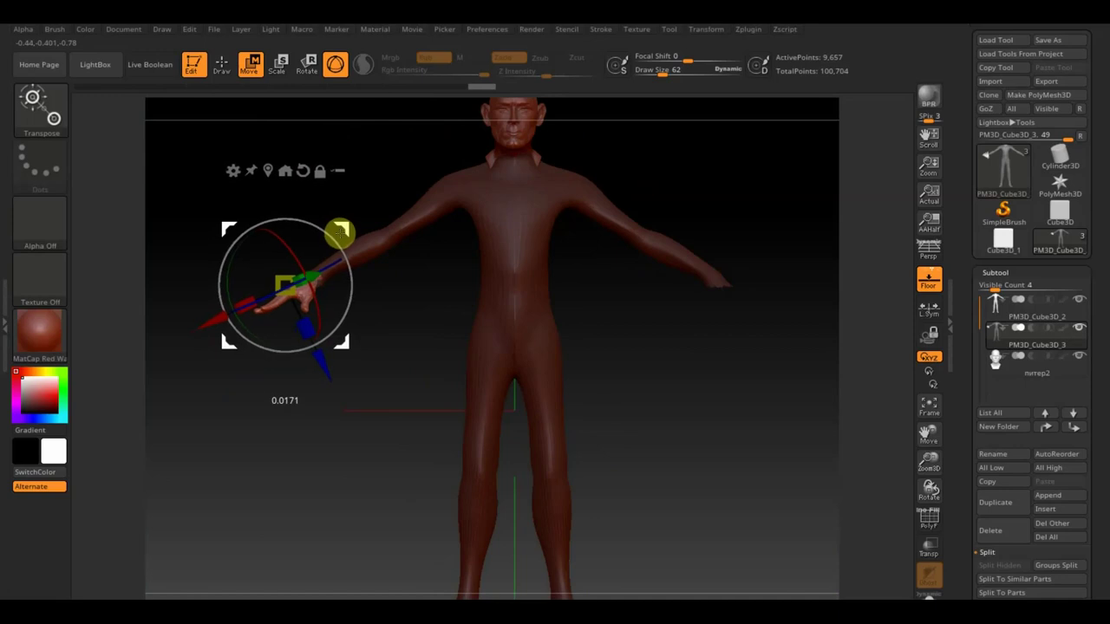
key("ctrl+z")
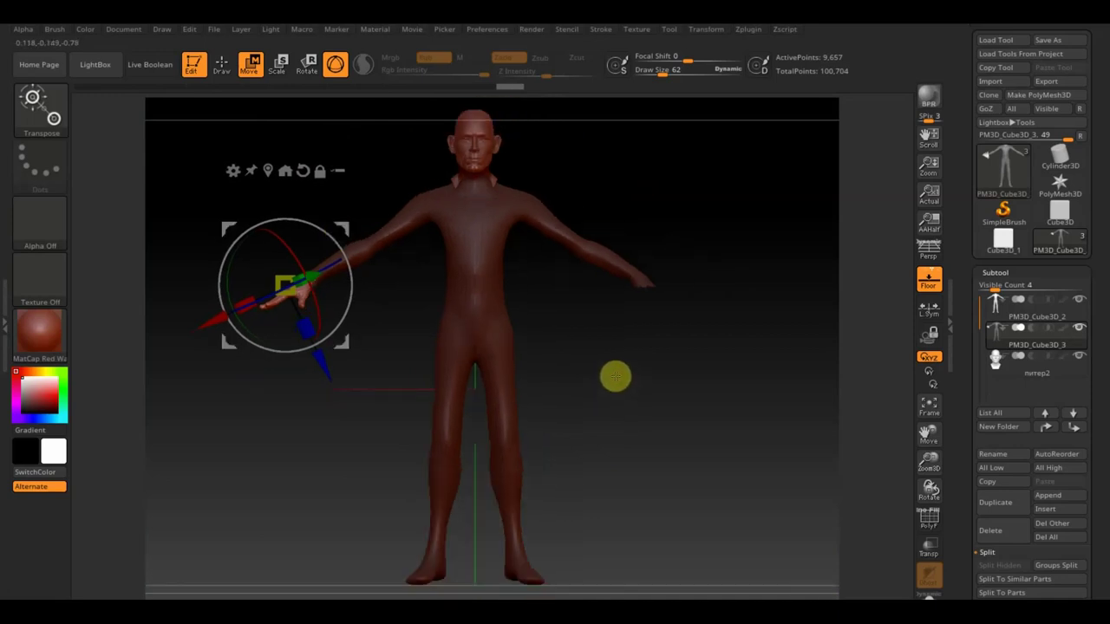
left_click(222, 64)
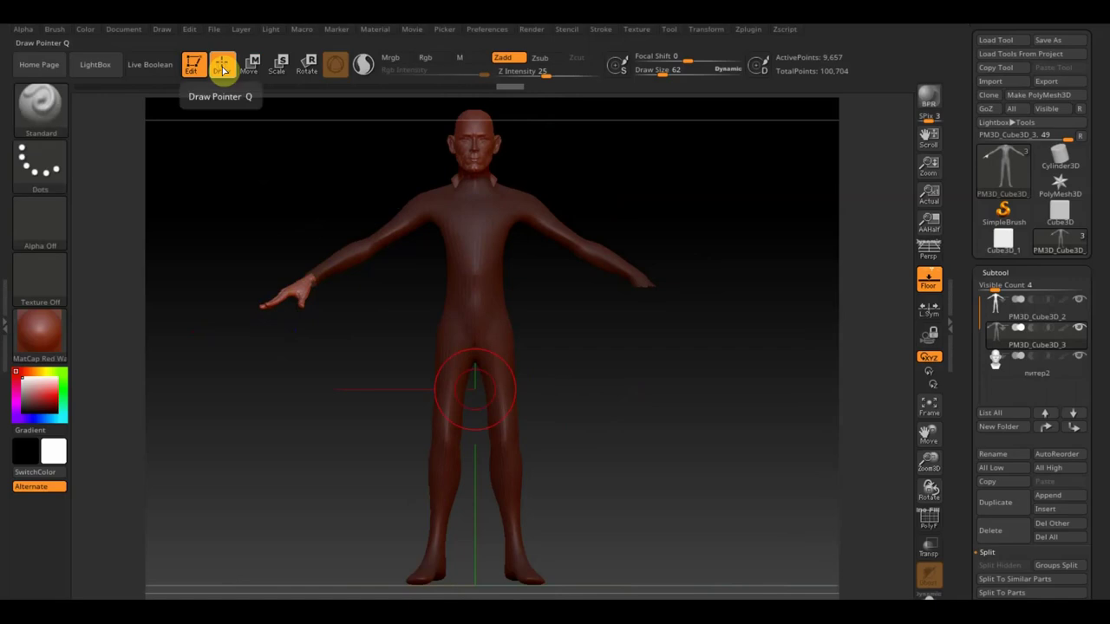
Rotate the view so the figure stands upright facing front.
left_click_drag(636, 387, 676, 460)
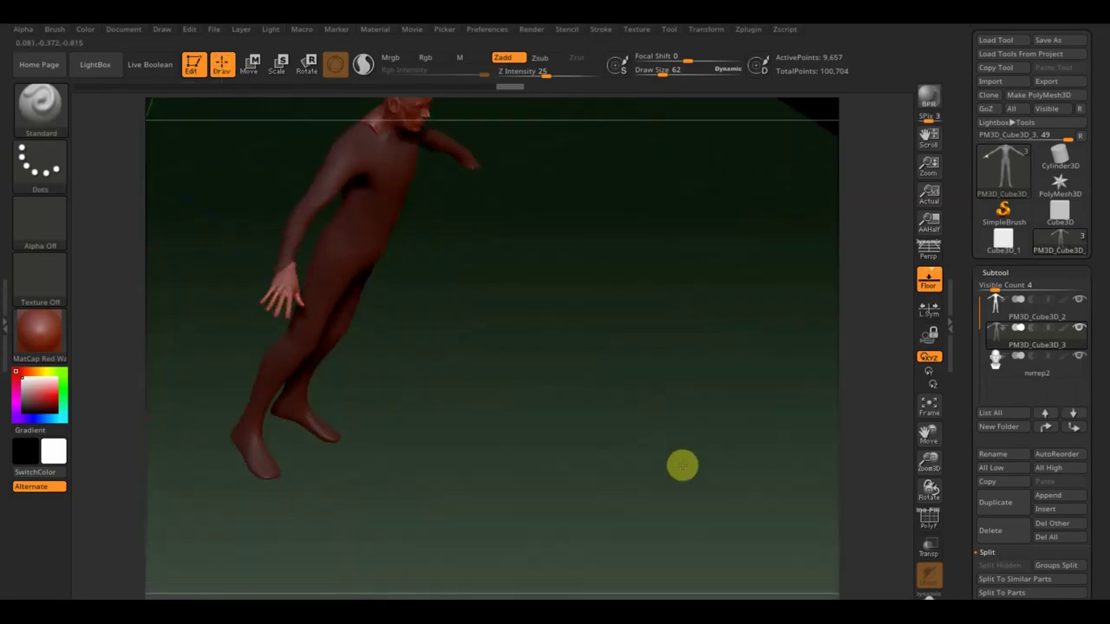
left_click(250, 64)
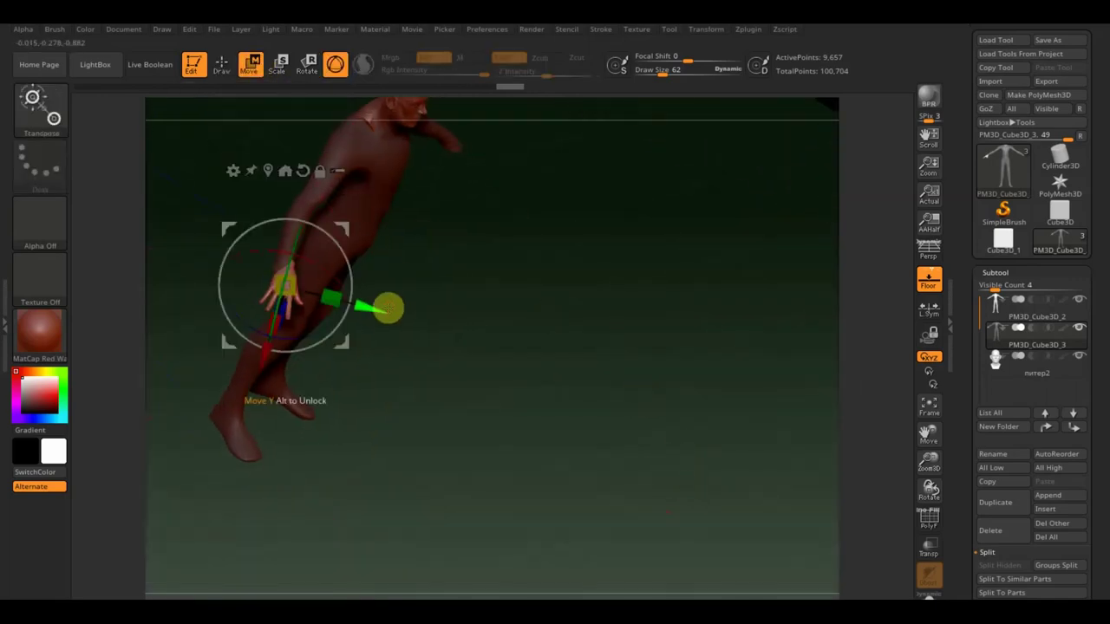
left_click(224, 67)
mouse_move(451, 186)
left_mouse_down()
mouse_move(689, 307)
mouse_move(691, 329)
left_mouse_up()
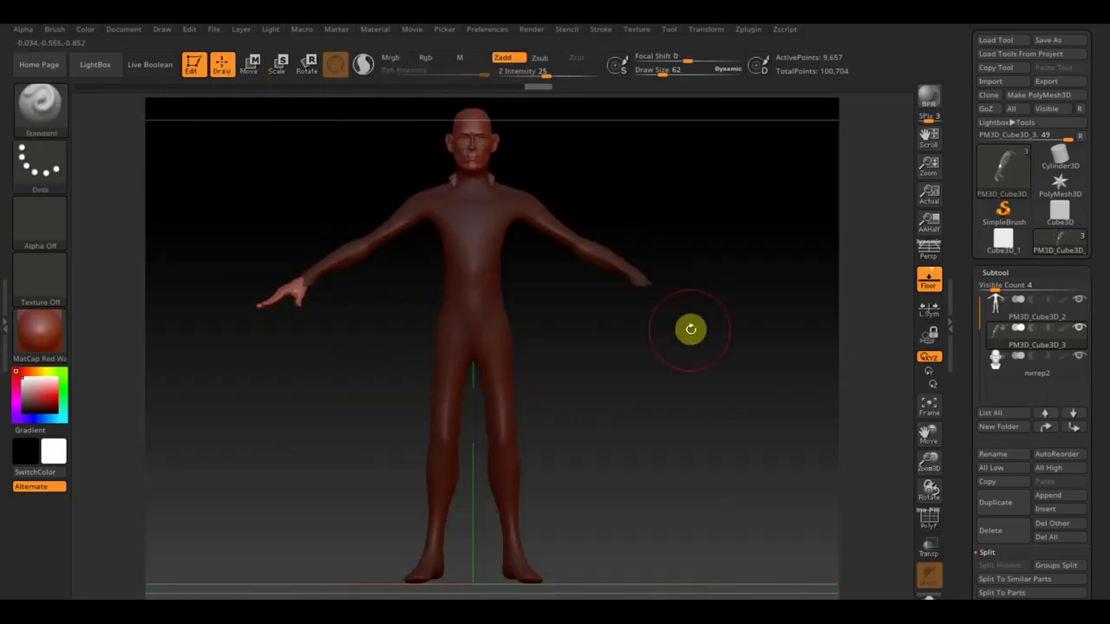
Mirror And Weld the hand onto the other arm at the lowest subdivision level.
scroll(1098, 488, "down", 3)
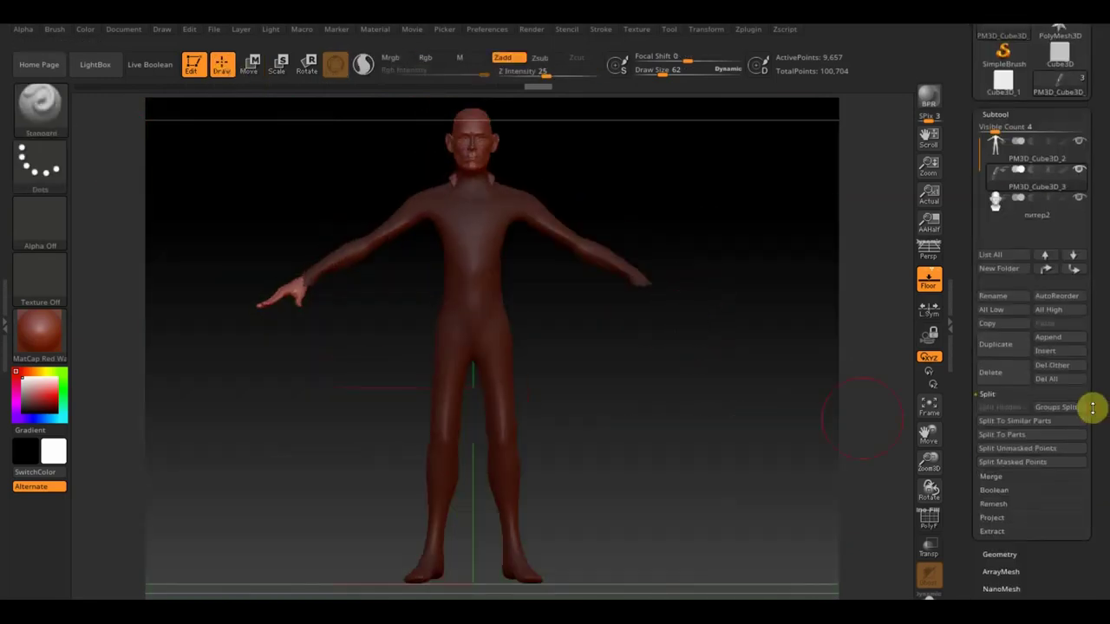
left_click(1009, 555)
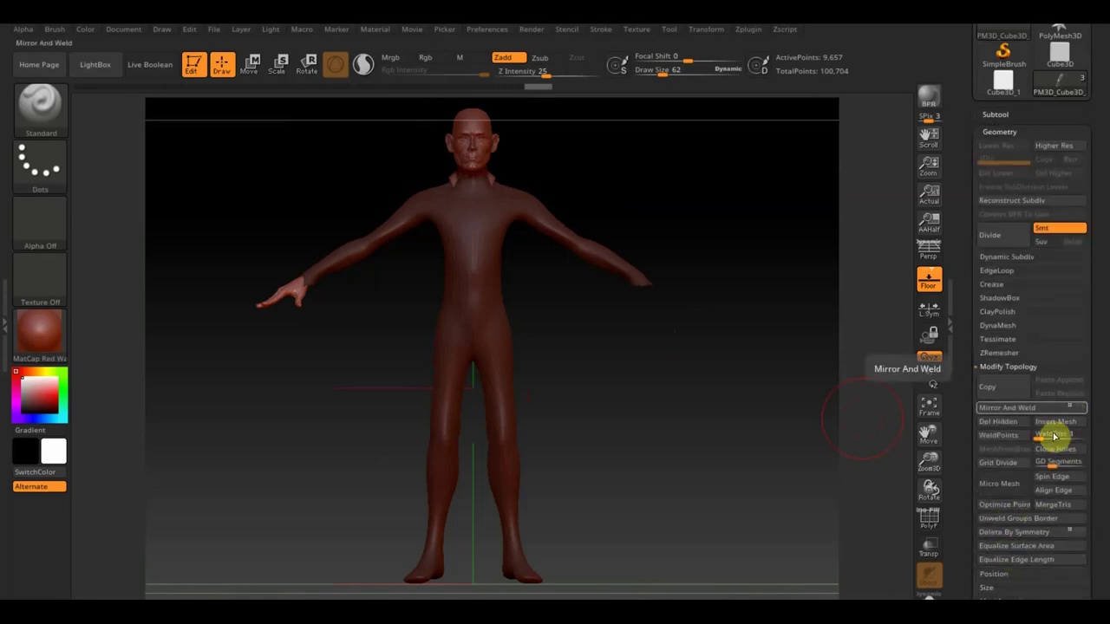
left_click(1030, 409)
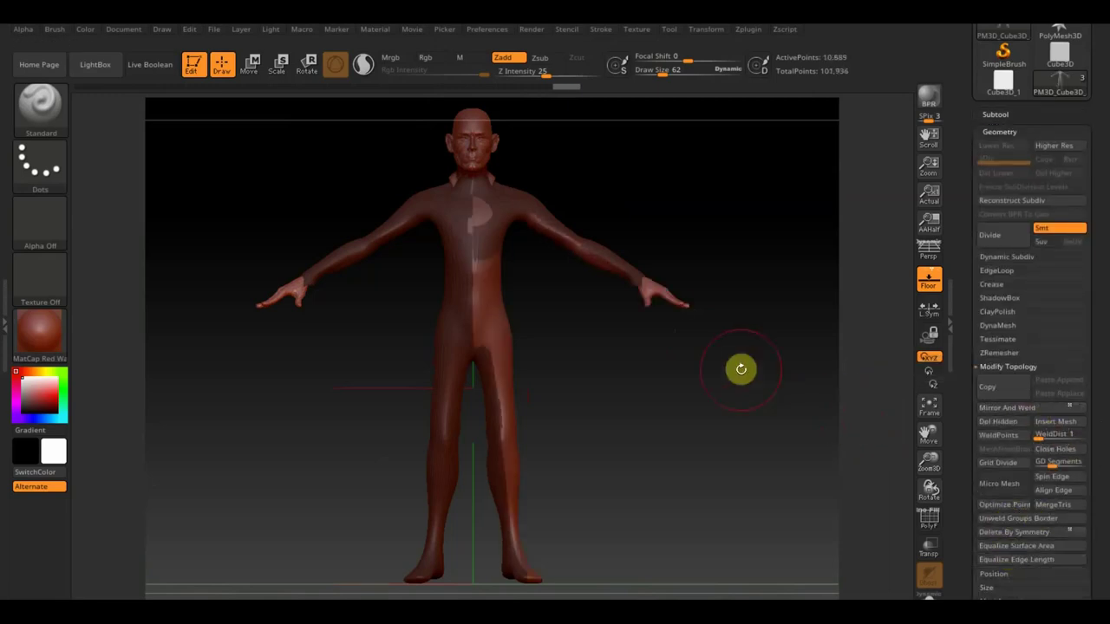
key("ctrl+z")
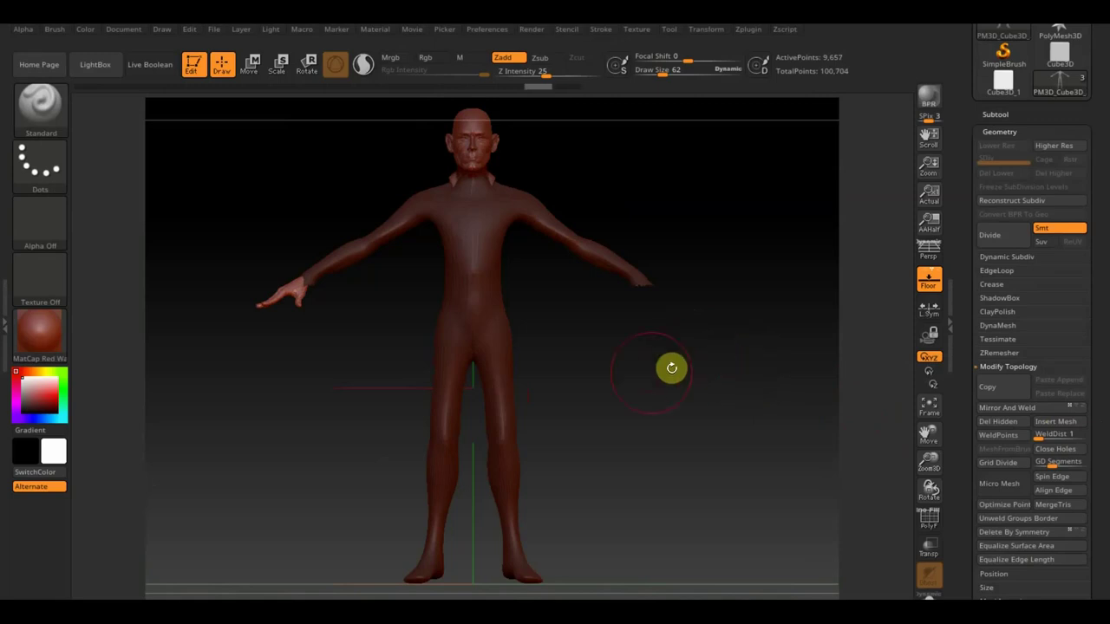
left_click_drag(651, 376, 653, 375, "shift")
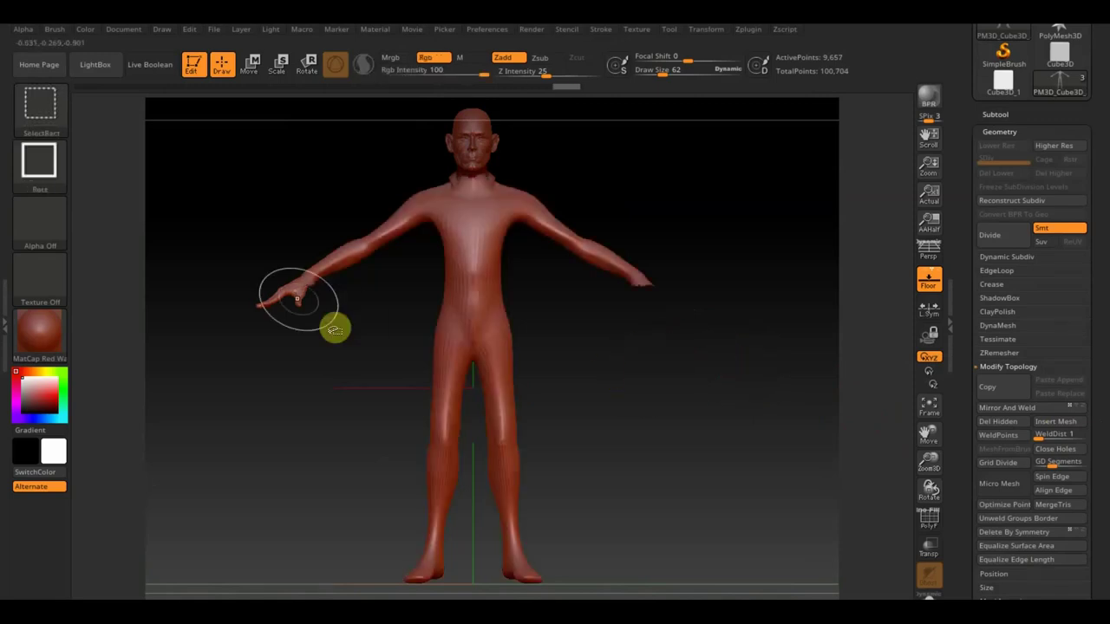
key("shift+d")
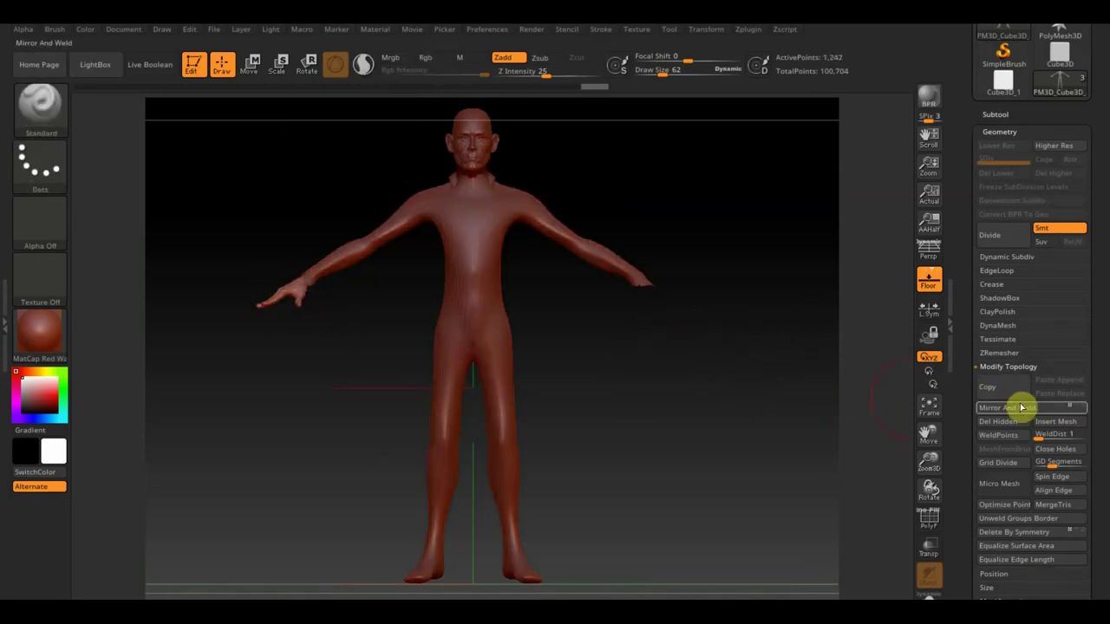
left_click(1017, 411)
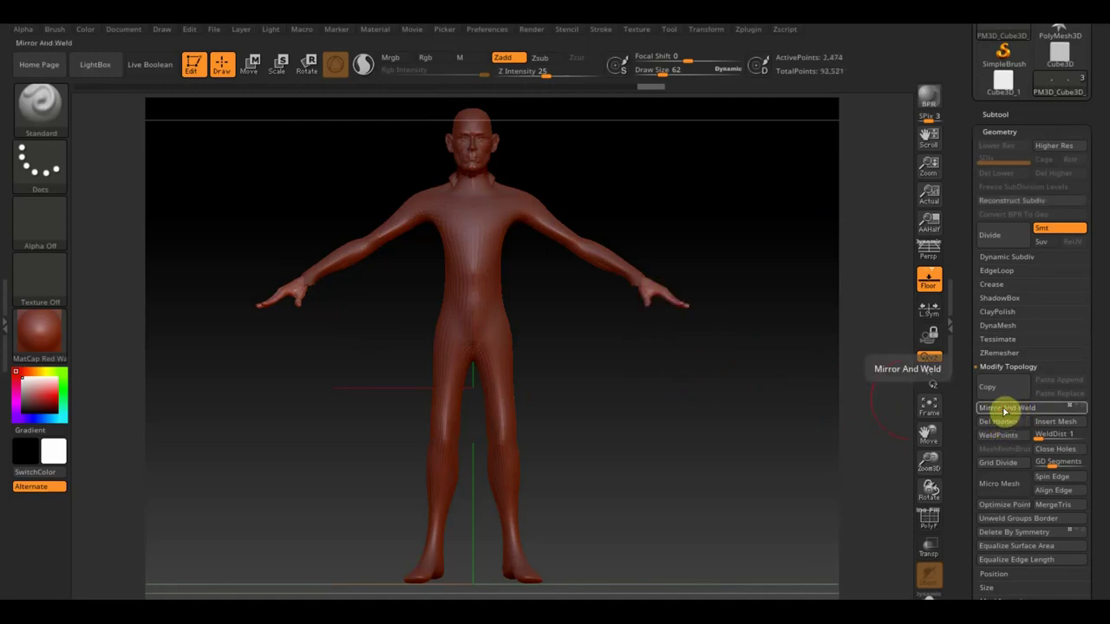
left_click(540, 286, "alt")
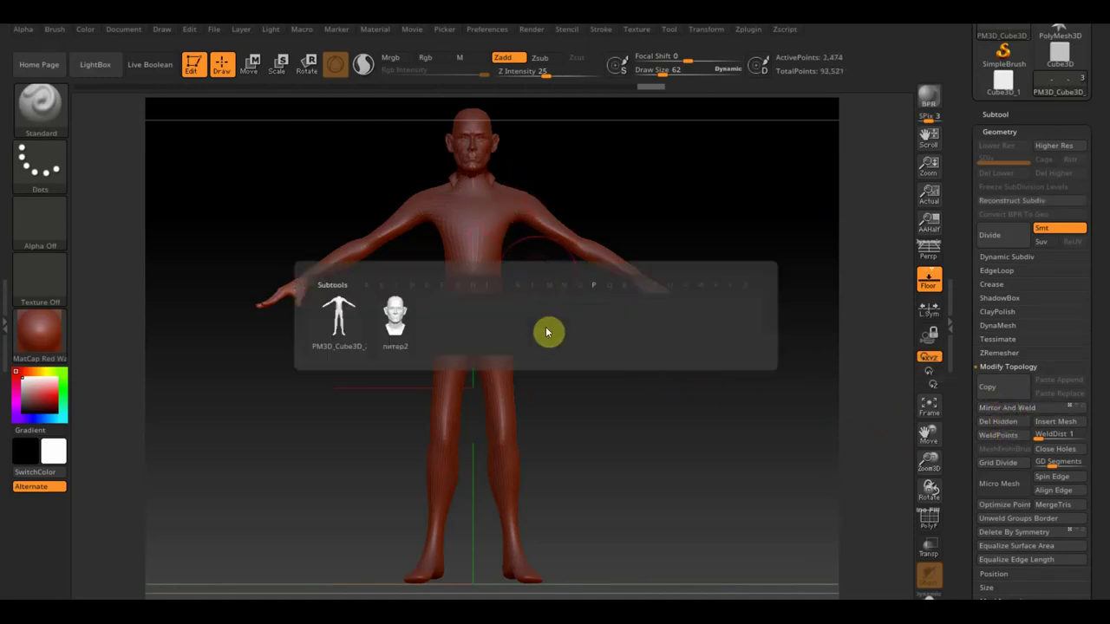
Select the head subtool and pick the Move Topologic brush, viewing from the side.
left_click(399, 337)
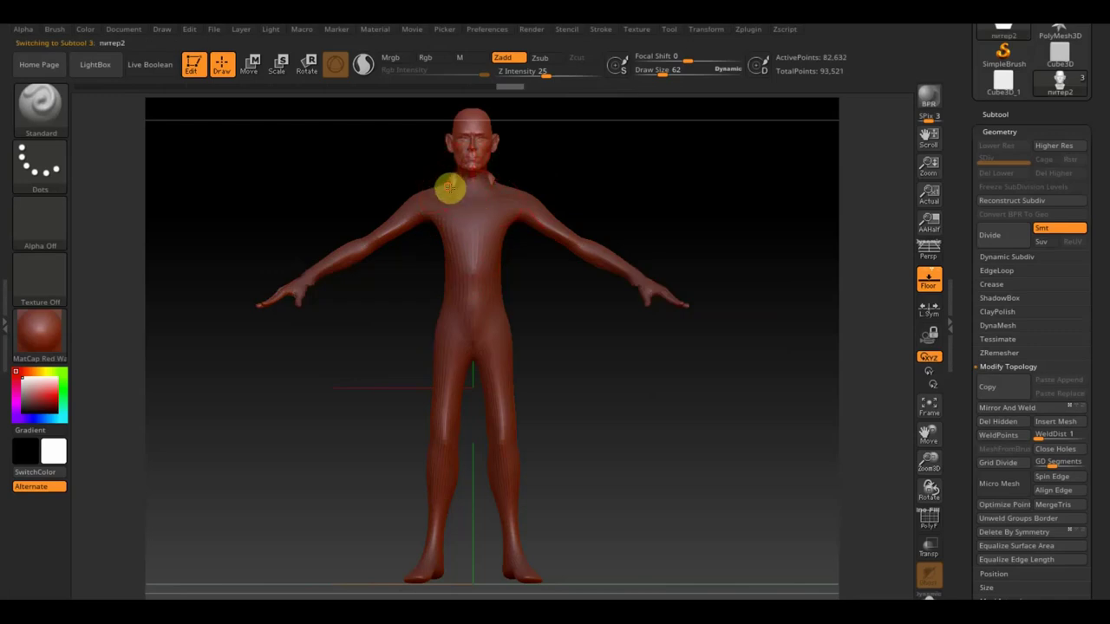
key("b")
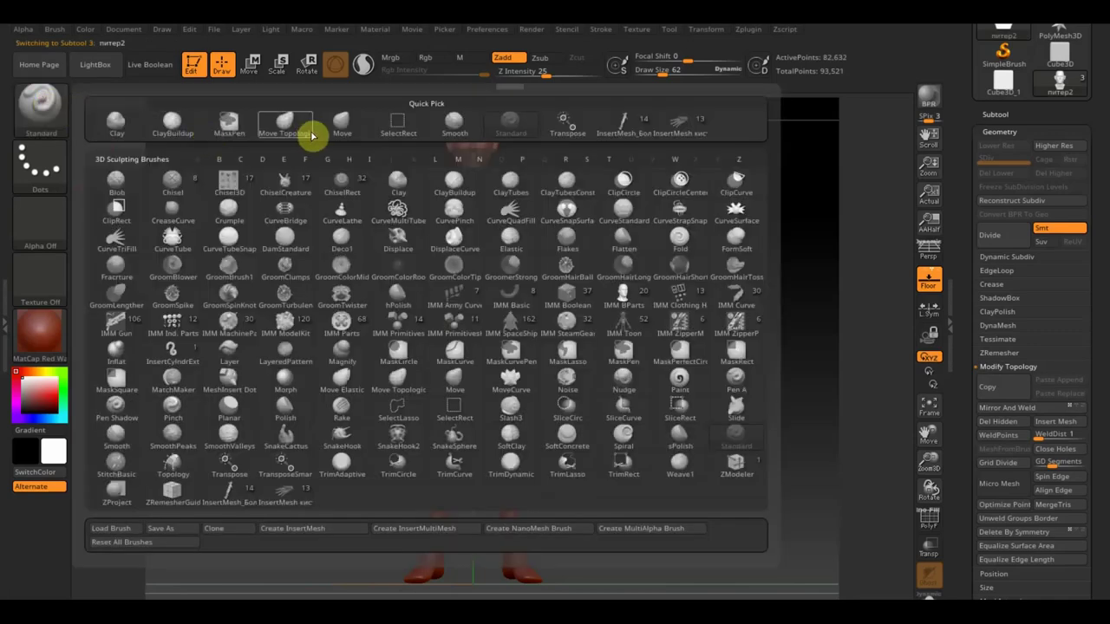
left_click(313, 130)
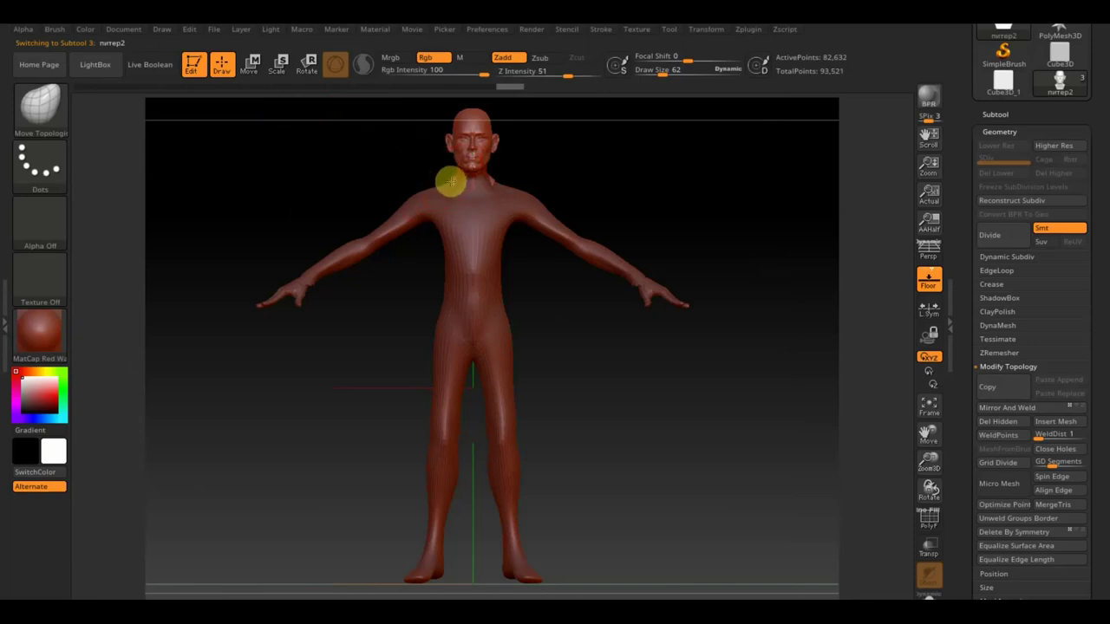
mouse_move(587, 153)
left_mouse_down()
mouse_move(540, 168)
mouse_move(564, 161)
left_mouse_up()
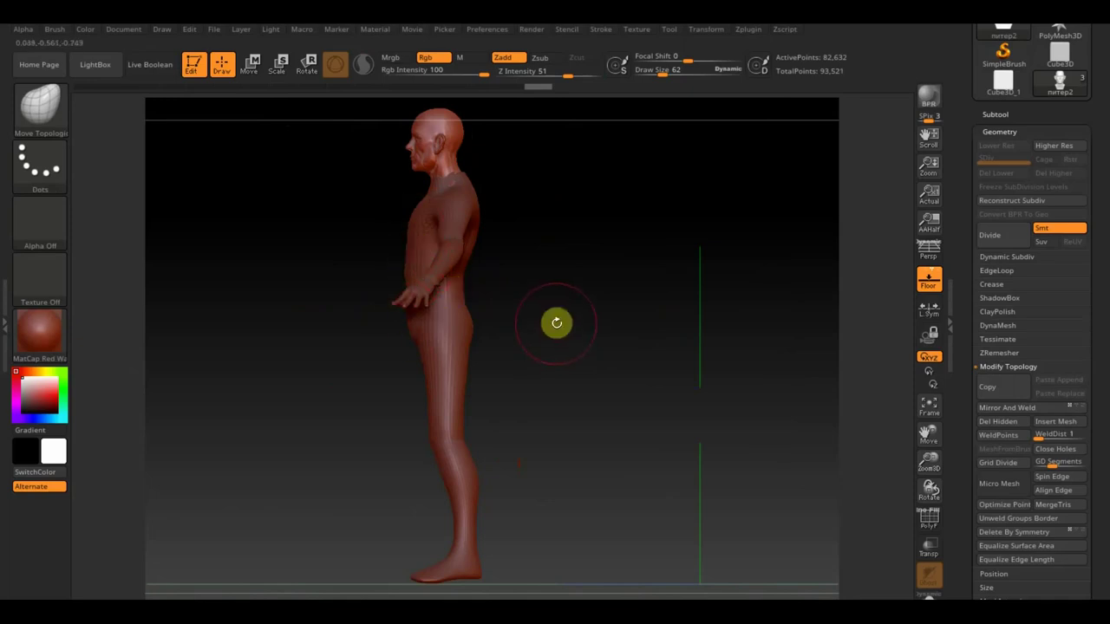
Make the PM3D_Cube3D_2 body subtool active and adjust the brush draw size.
left_click(451, 361)
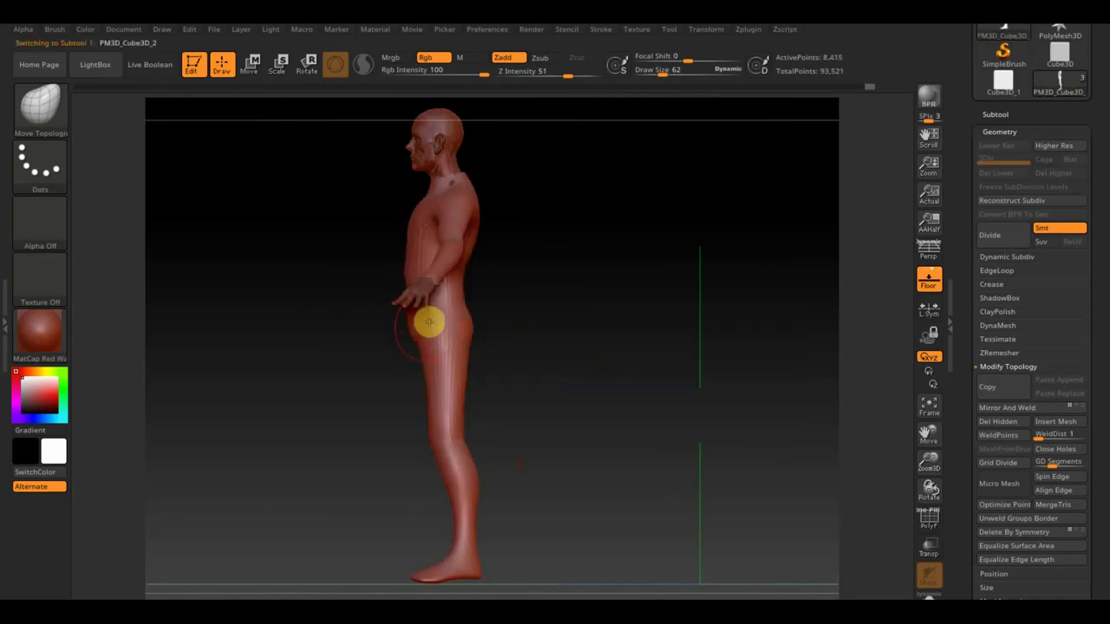
left_click_drag(651, 73, 668, 73)
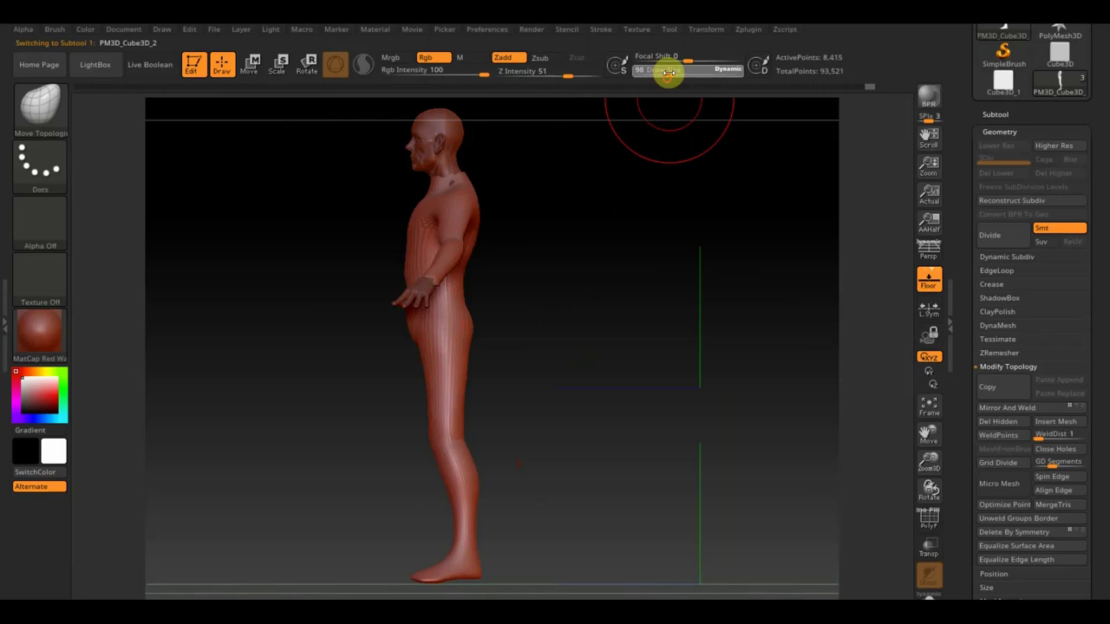
left_click(1008, 115)
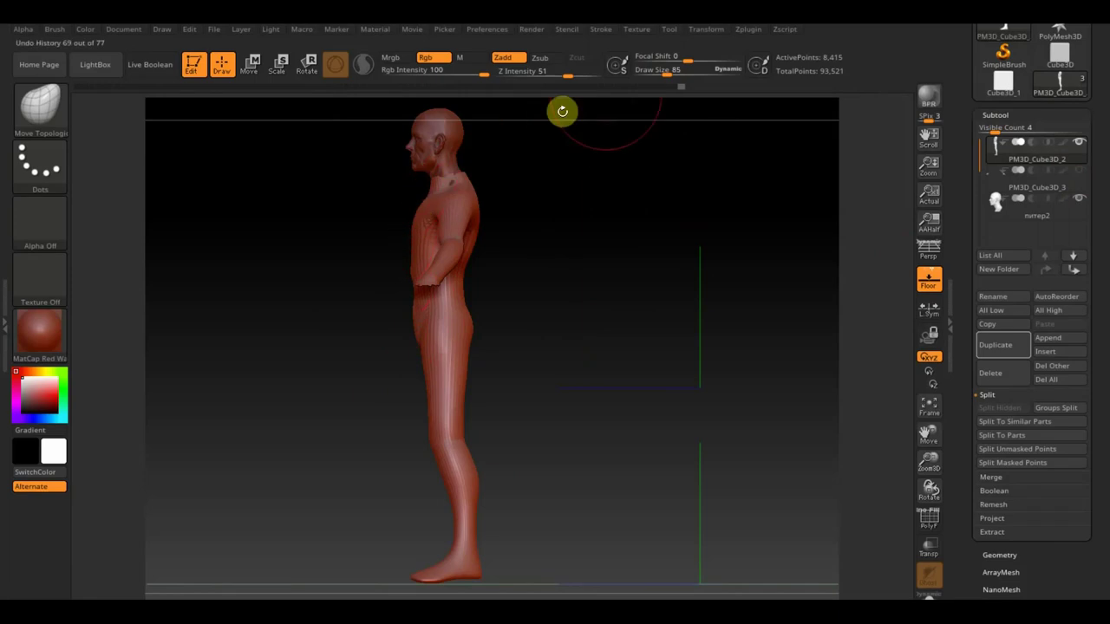
left_click_drag(667, 71, 607, 94)
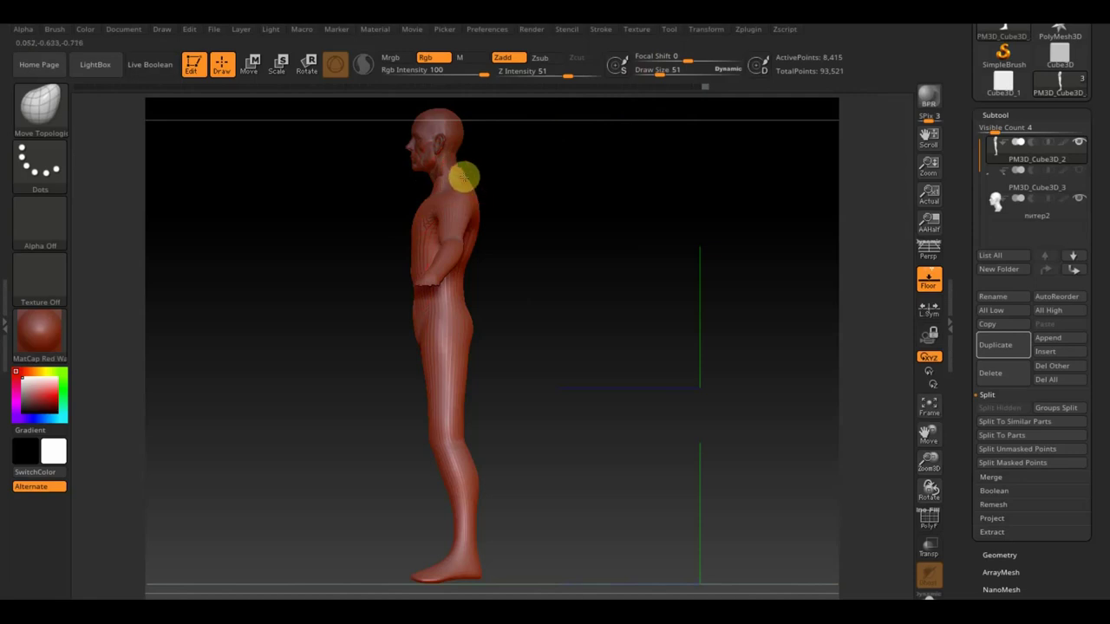
Inspect the figure from back and side, then smooth the shin up toward the knee.
left_click_drag(486, 179, 492, 202)
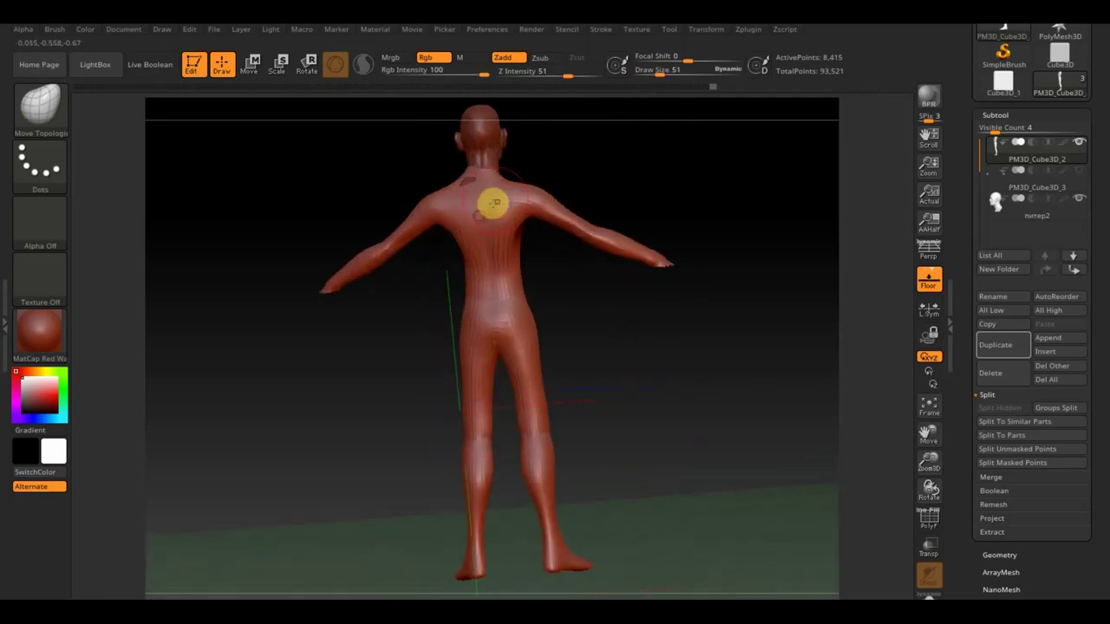
mouse_move(583, 300)
left_mouse_down()
mouse_move(591, 195)
mouse_move(617, 228)
left_mouse_up()
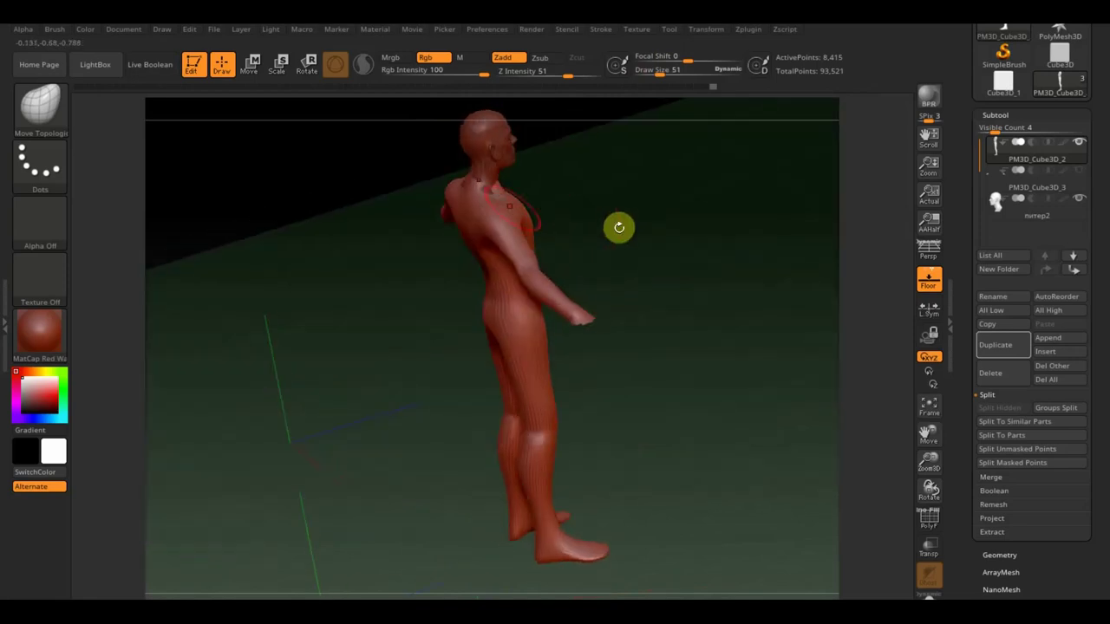
mouse_move(479, 201)
left_mouse_down()
mouse_move(600, 218)
mouse_move(592, 193)
mouse_move(590, 253)
mouse_move(537, 255)
left_mouse_up()
left_click_drag(668, 71, 665, 74)
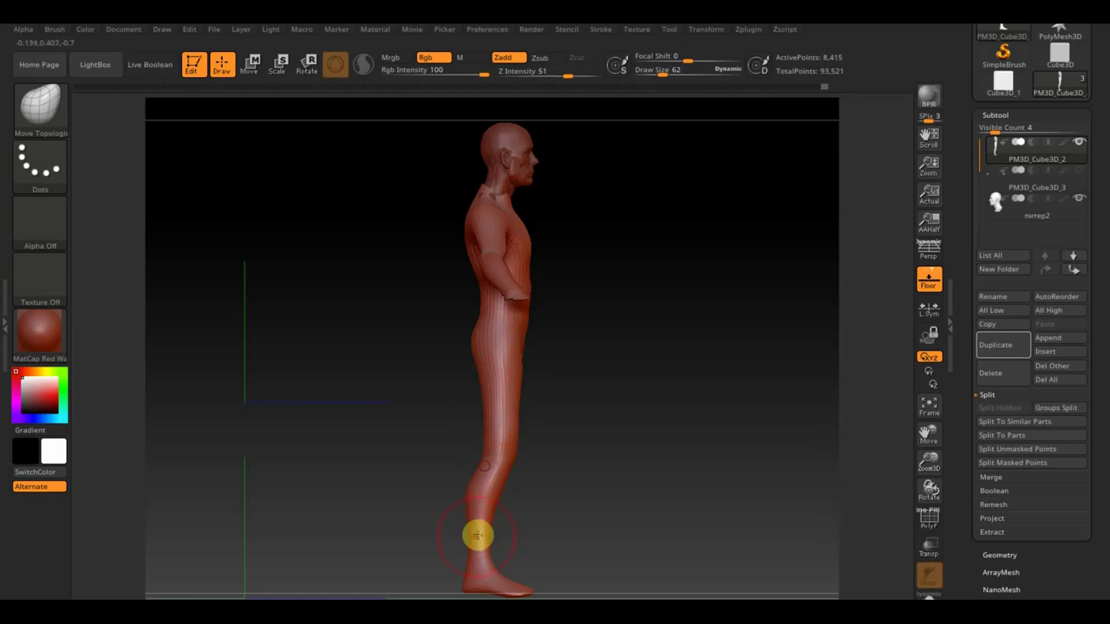
key("shift")
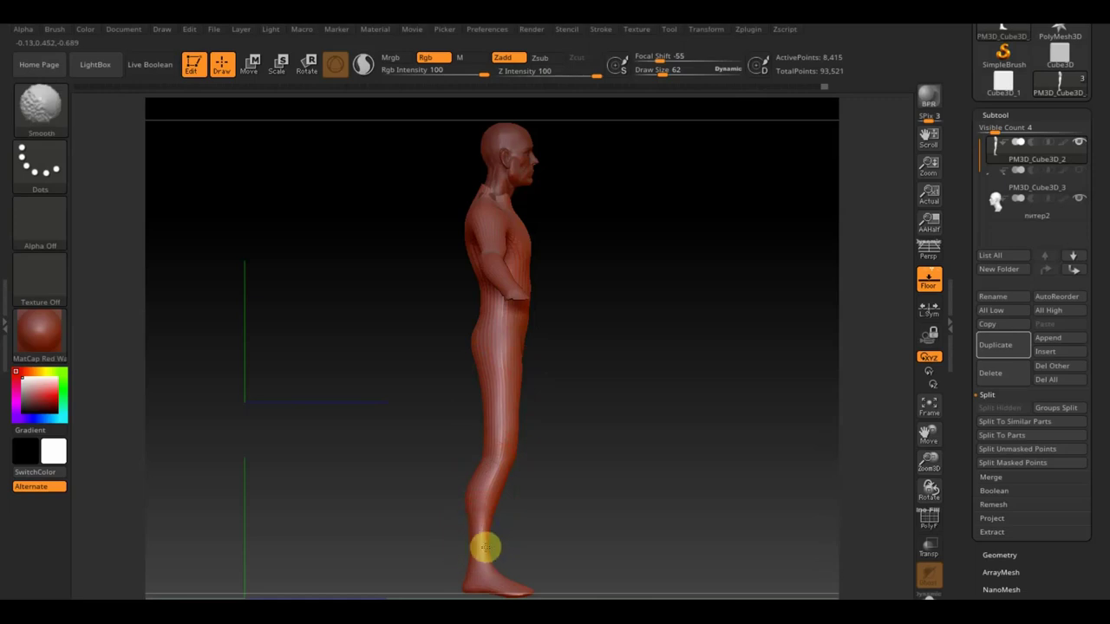
mouse_move(472, 546)
left_mouse_down("shift")
mouse_move(495, 491)
mouse_move(488, 443)
left_mouse_up("shift")
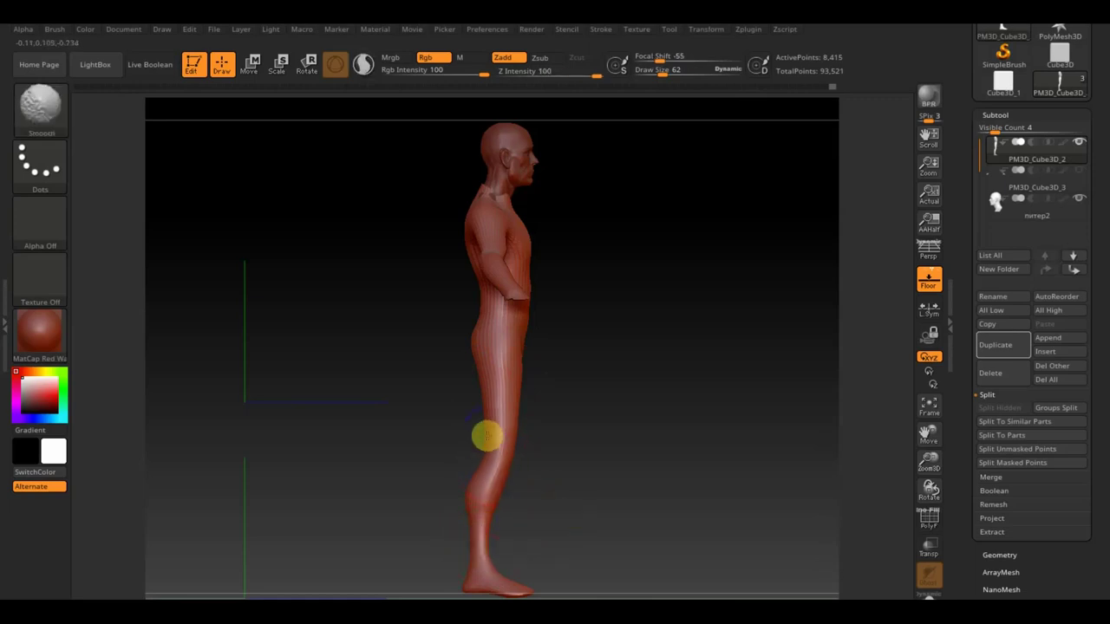
Return to a front view zoomed on torso and legs, with the Move gizmo on the body.
mouse_move(478, 389)
left_mouse_down()
mouse_move(581, 391)
mouse_move(540, 389)
mouse_move(674, 419)
mouse_move(587, 428)
left_mouse_up()
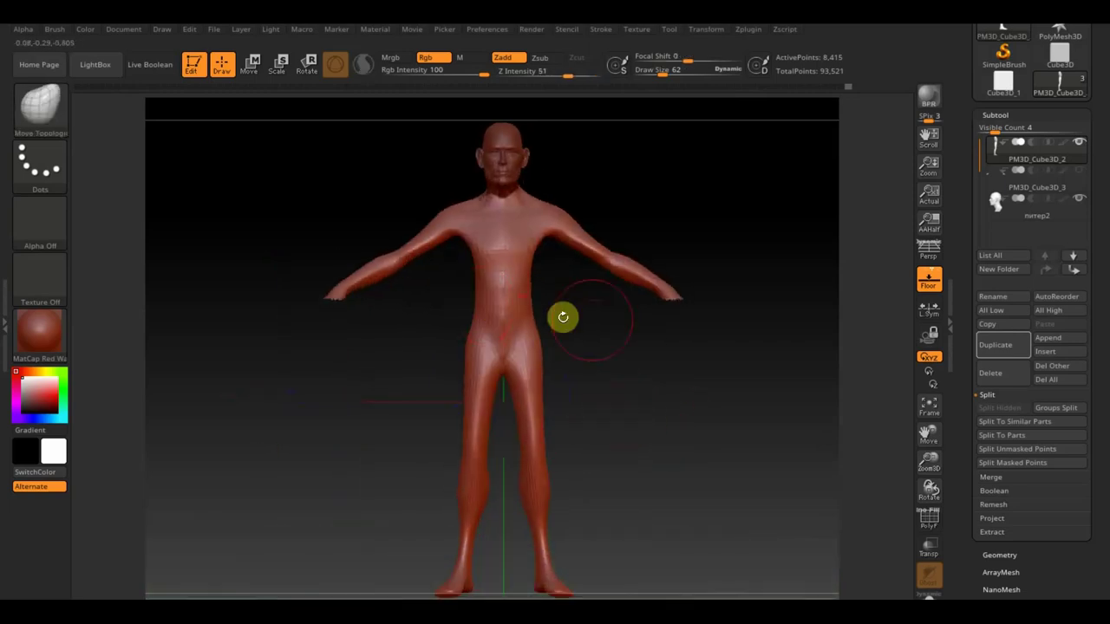
mouse_move(624, 353)
left_mouse_down()
mouse_move(613, 446)
mouse_move(607, 433)
mouse_move(619, 422)
mouse_move(615, 461)
mouse_move(659, 439)
mouse_move(609, 505)
mouse_move(625, 379)
mouse_move(659, 404)
mouse_move(701, 399)
left_mouse_up()
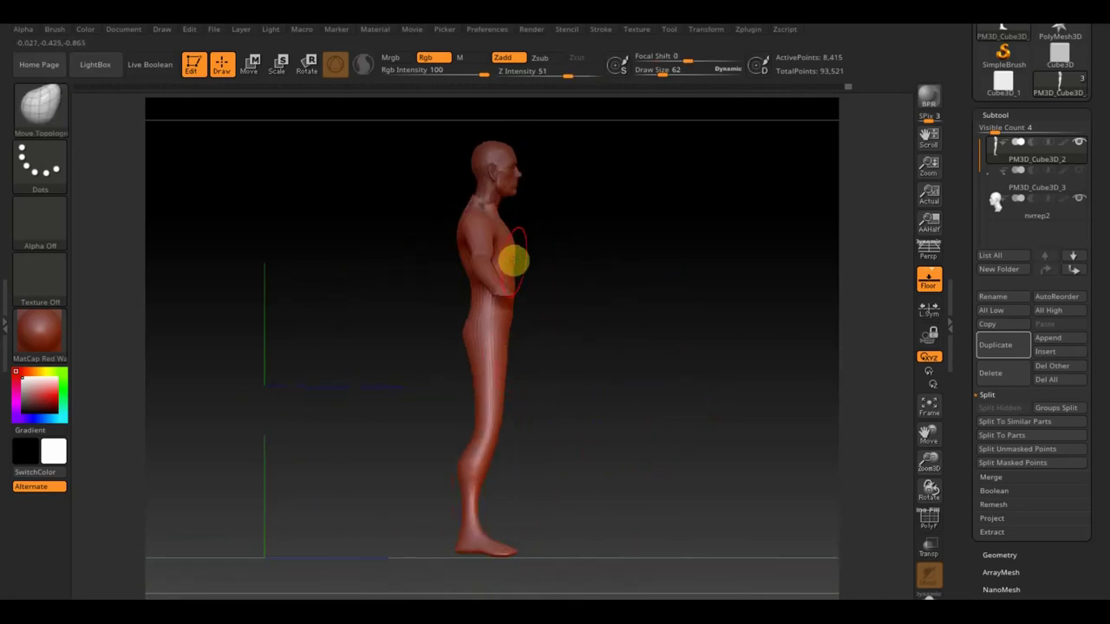
mouse_move(630, 265)
left_mouse_down("alt")
mouse_move(640, 279)
mouse_move(625, 357)
left_mouse_up("alt")
left_click(251, 64)
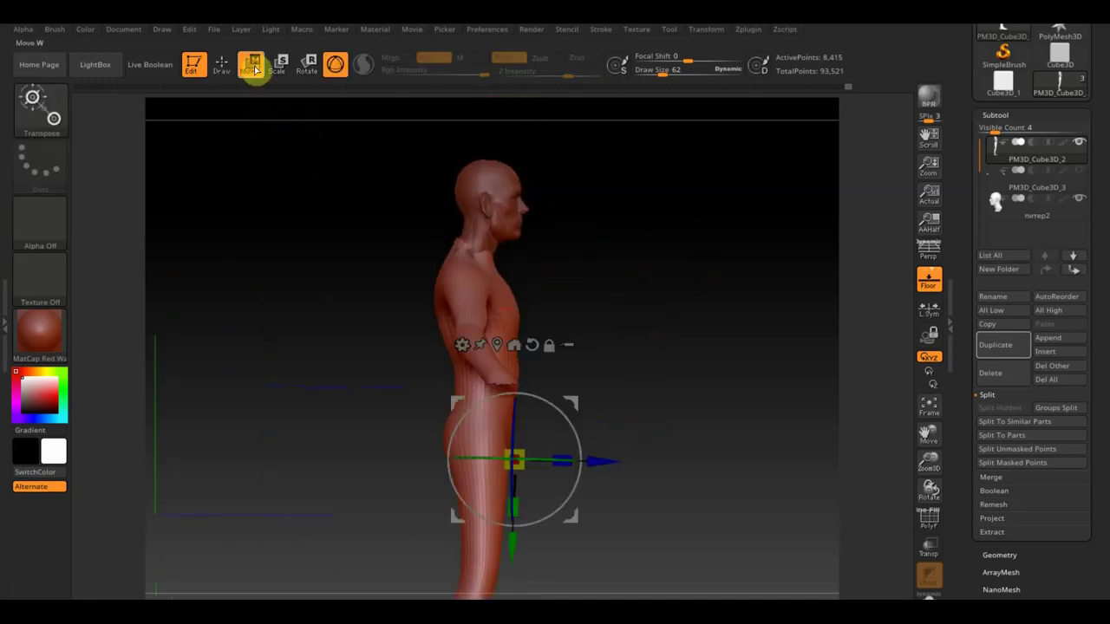
Nudge the head slightly onto the neck, then reselect the PM3D_Cube3D_2 body in Draw mode.
left_click(997, 223)
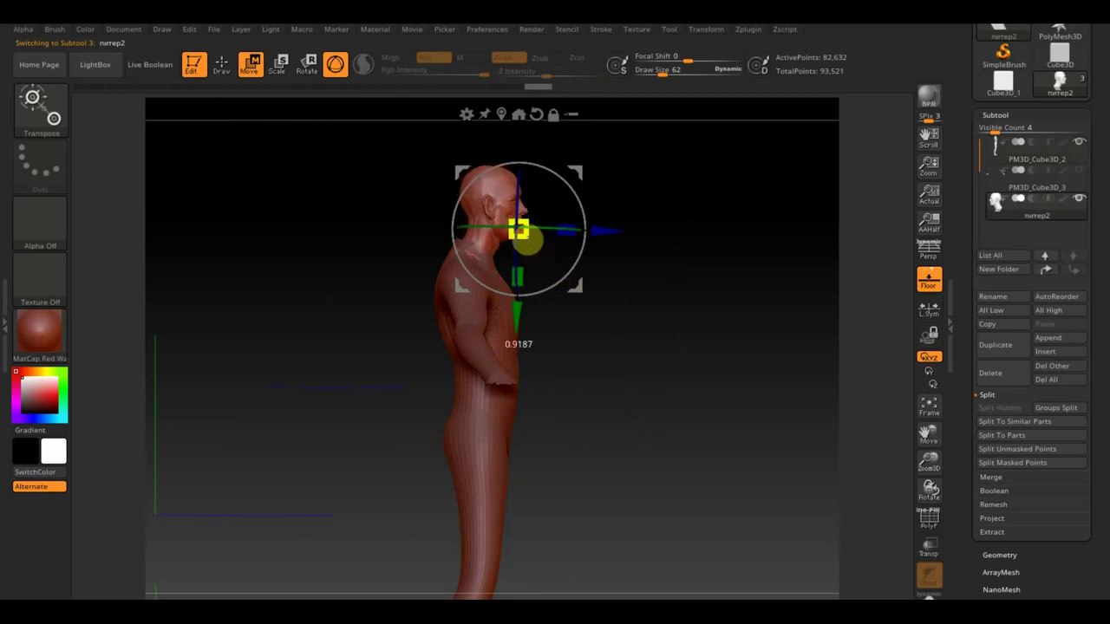
left_click_drag(606, 232, 610, 232)
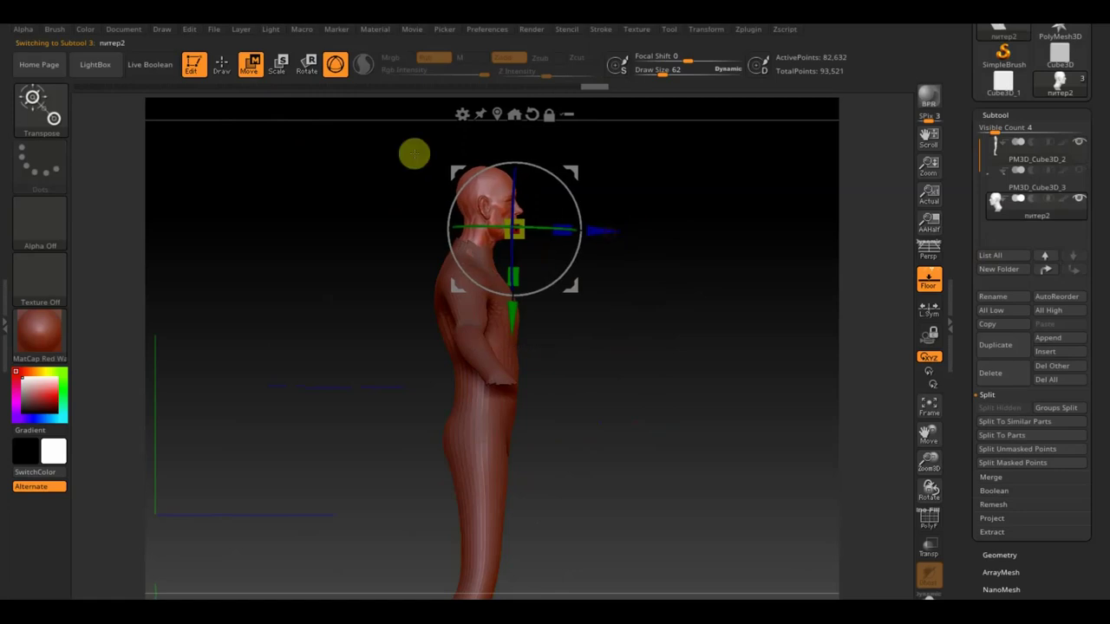
left_click(222, 64)
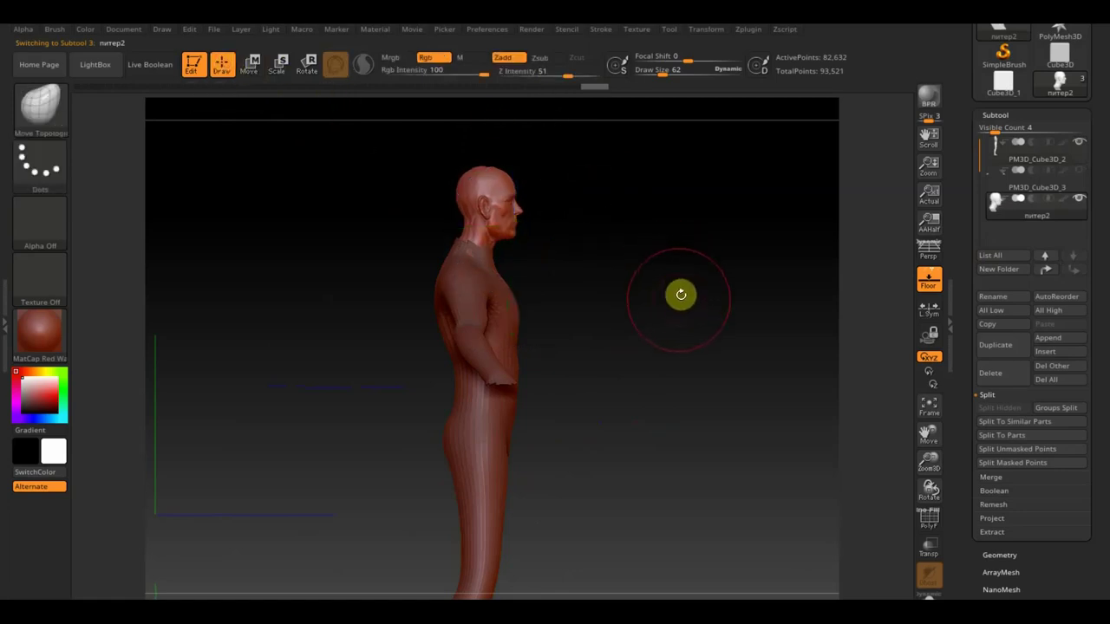
left_click(997, 166)
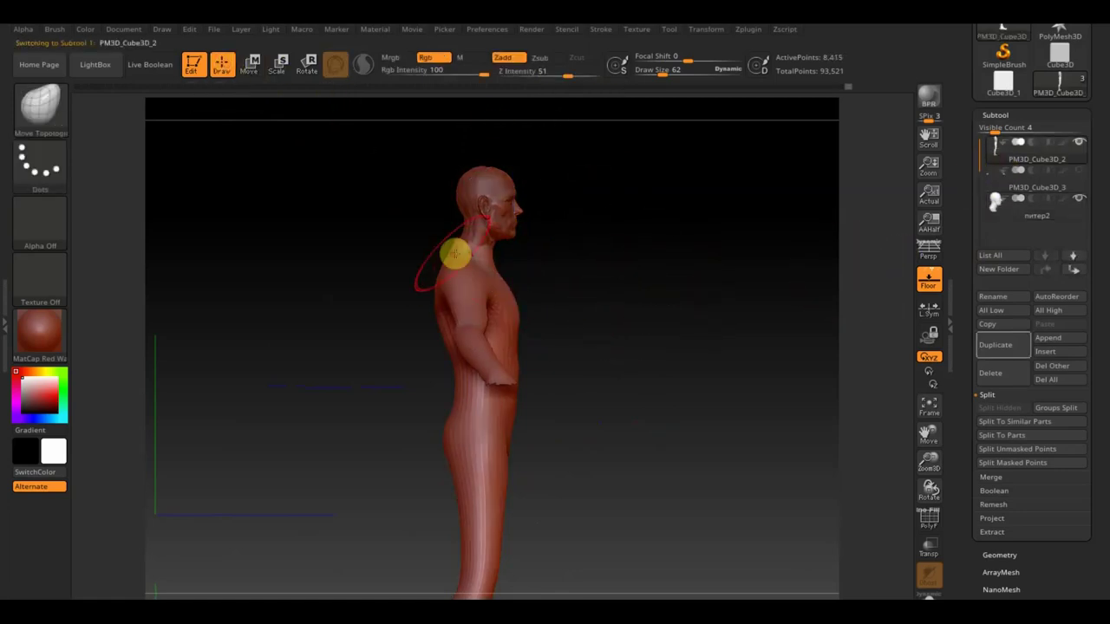
Reveal the hands at the ends of the T-posed arms and check the whole figure from several angles.
left_click_drag(604, 284, 619, 310, "shift")
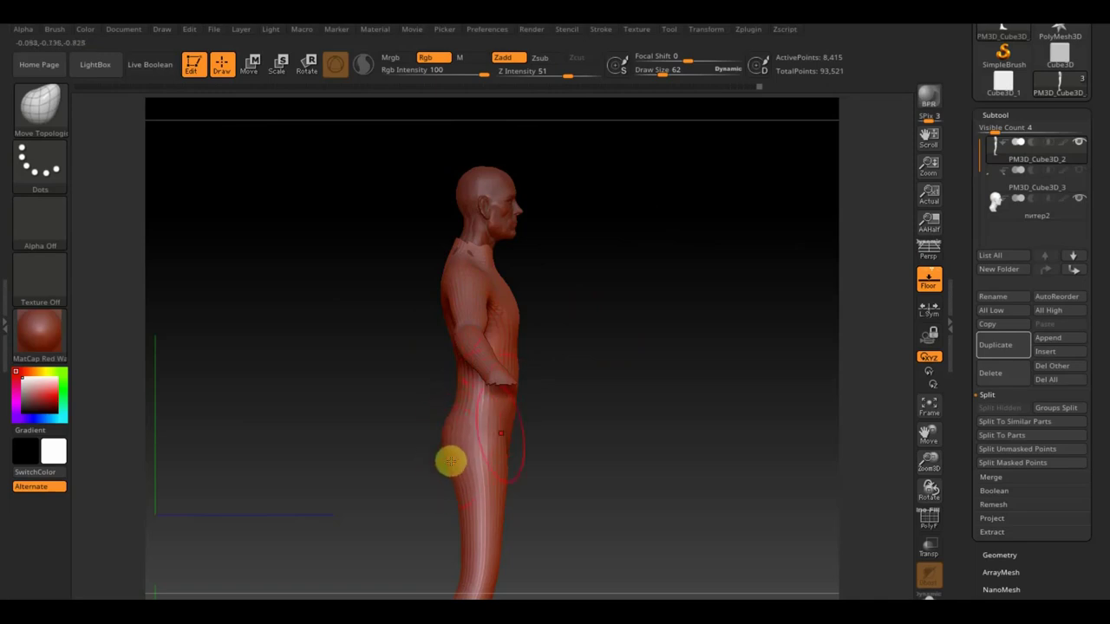
left_click_drag(451, 463, 604, 369)
left_click_drag(560, 297, 637, 280)
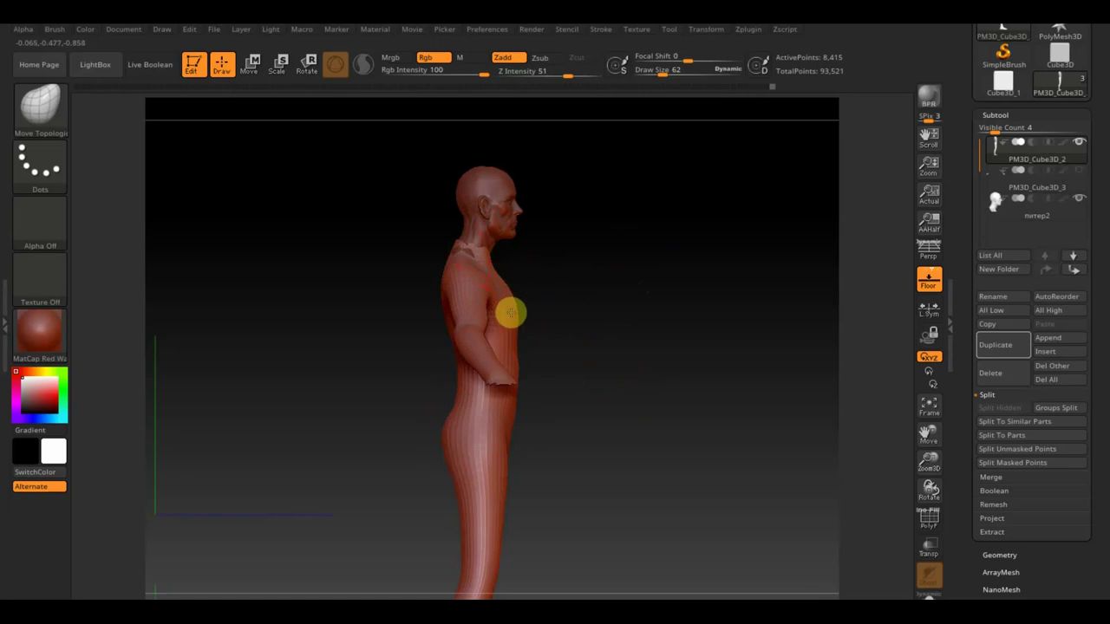
left_click_drag(632, 319, 720, 235)
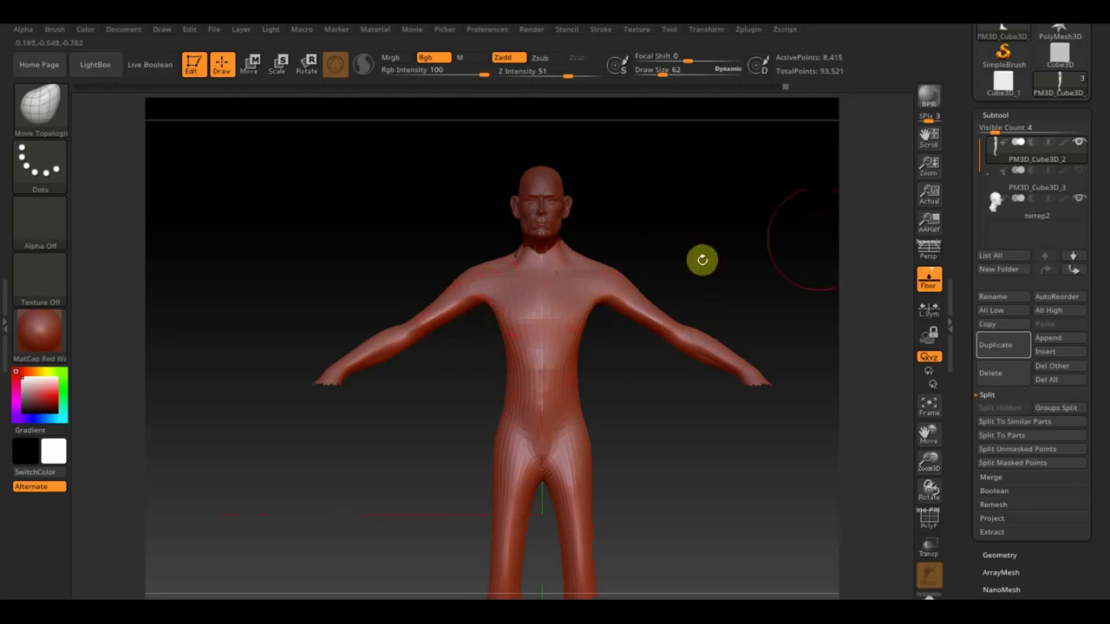
left_click(1083, 178)
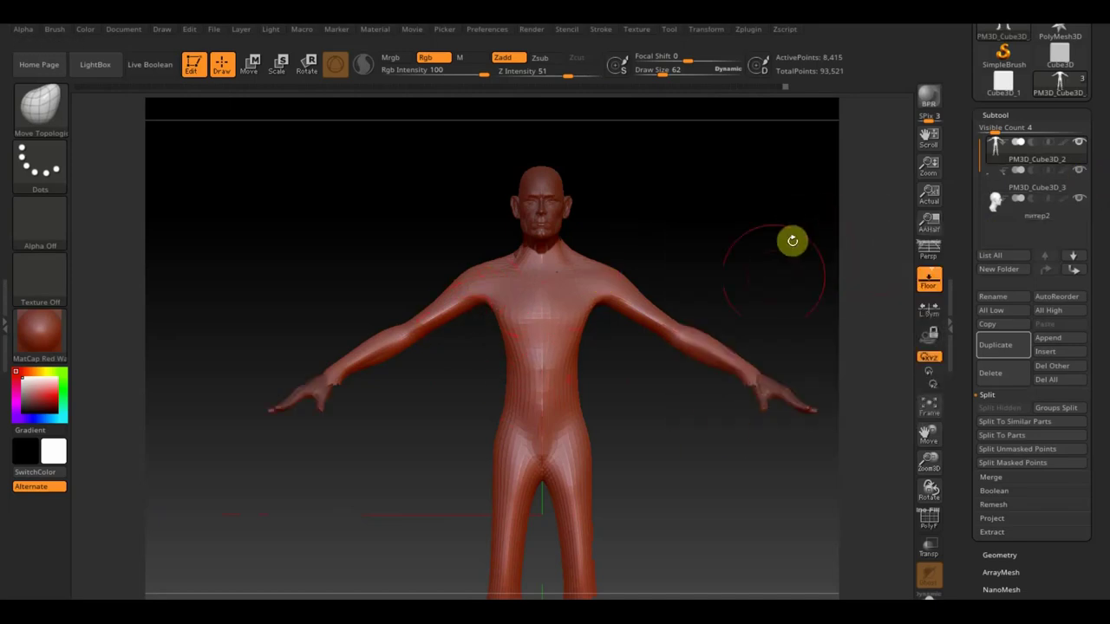
left_click_drag(723, 478, 659, 441, "alt")
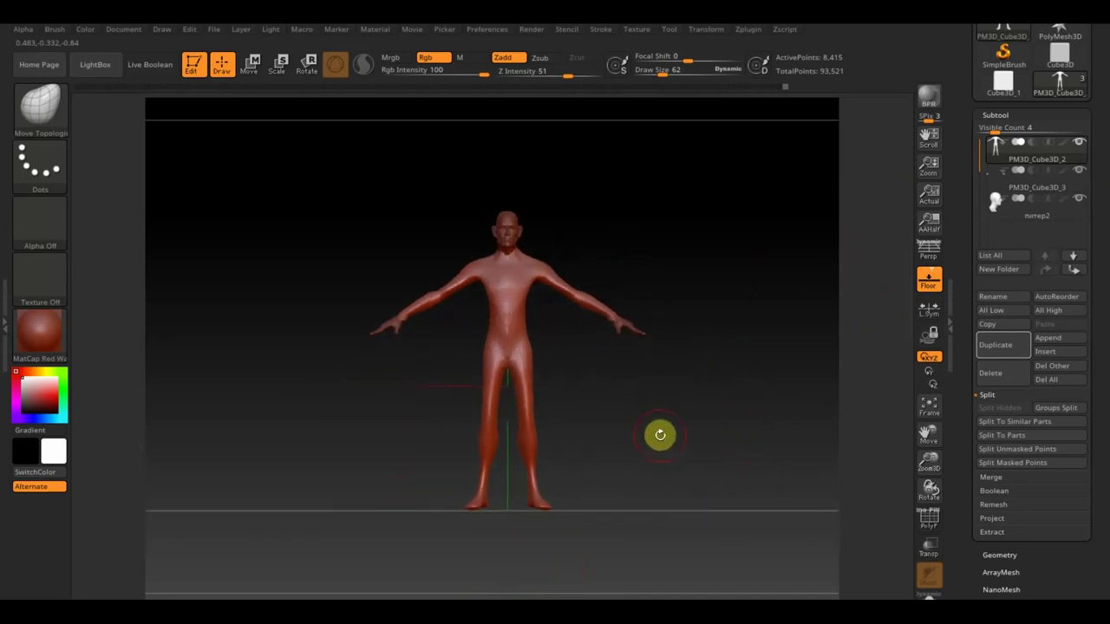
mouse_move(659, 435)
left_mouse_down()
mouse_move(703, 428)
mouse_move(685, 428)
mouse_move(683, 454)
mouse_move(675, 444)
mouse_move(689, 439)
mouse_move(710, 485)
left_mouse_up()
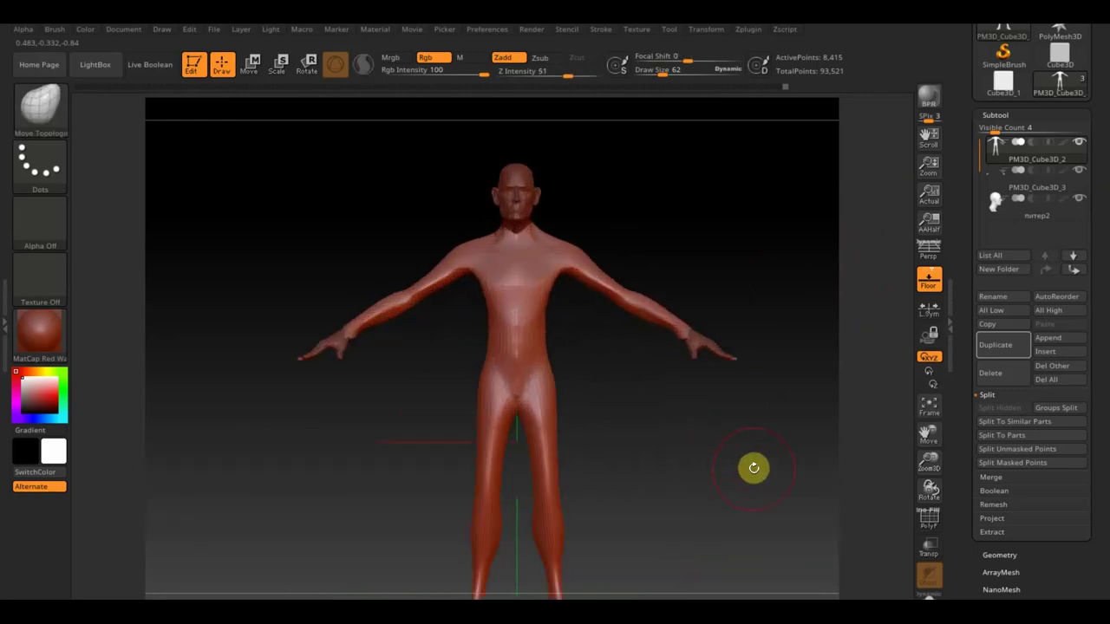
Select the head subtool from the SubTools list and try Mirror And Weld, then undo it.
key("n")
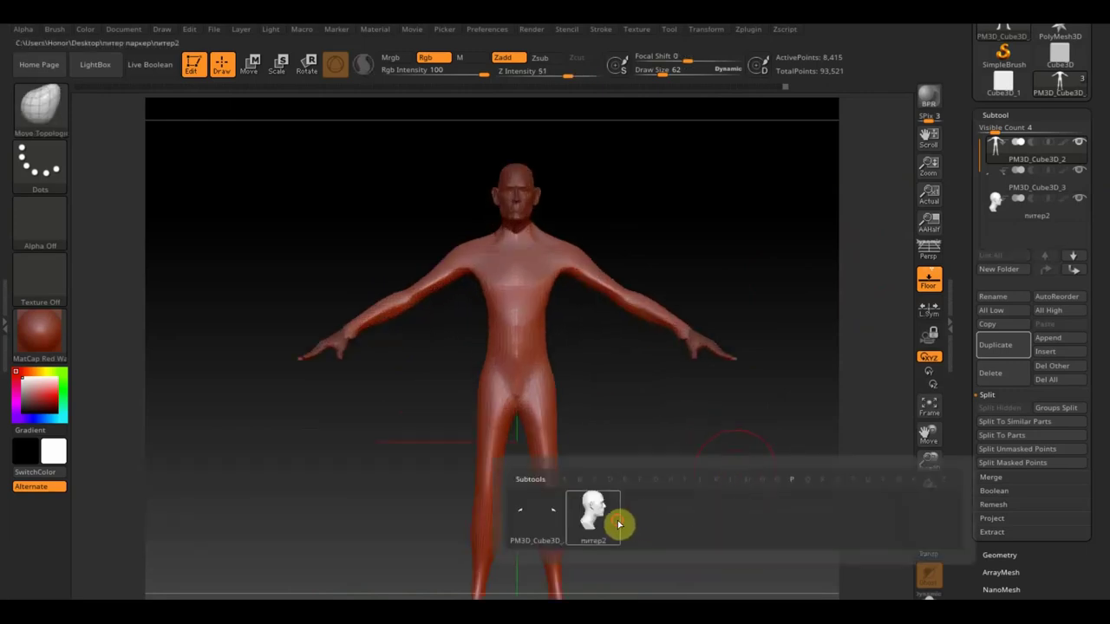
left_click(618, 523)
left_click(999, 555)
left_click(1010, 407)
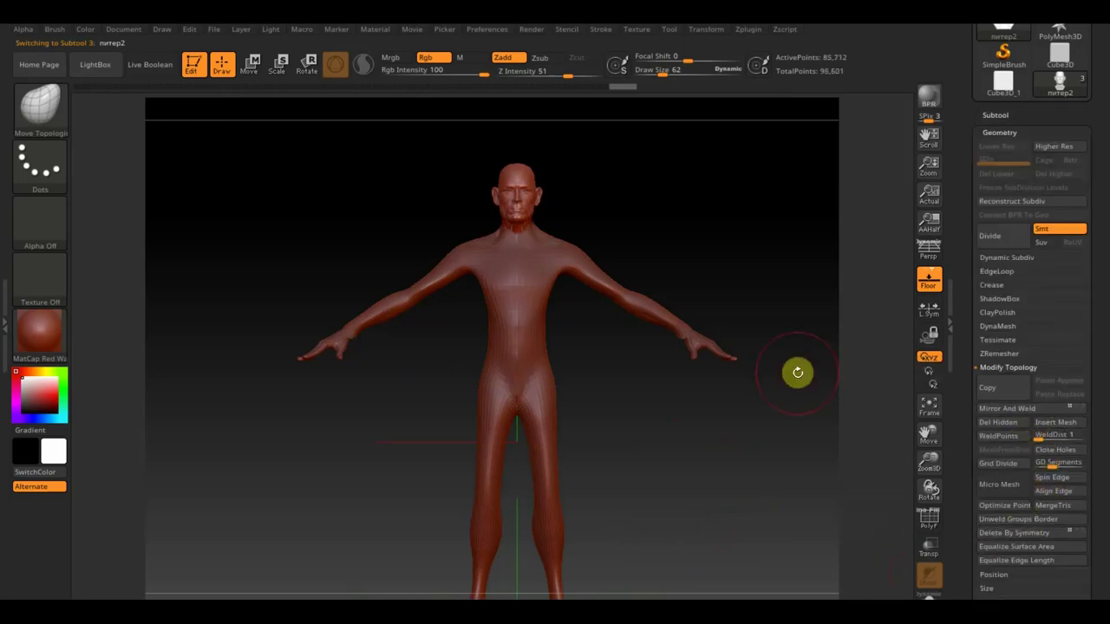
key("ctrl+z")
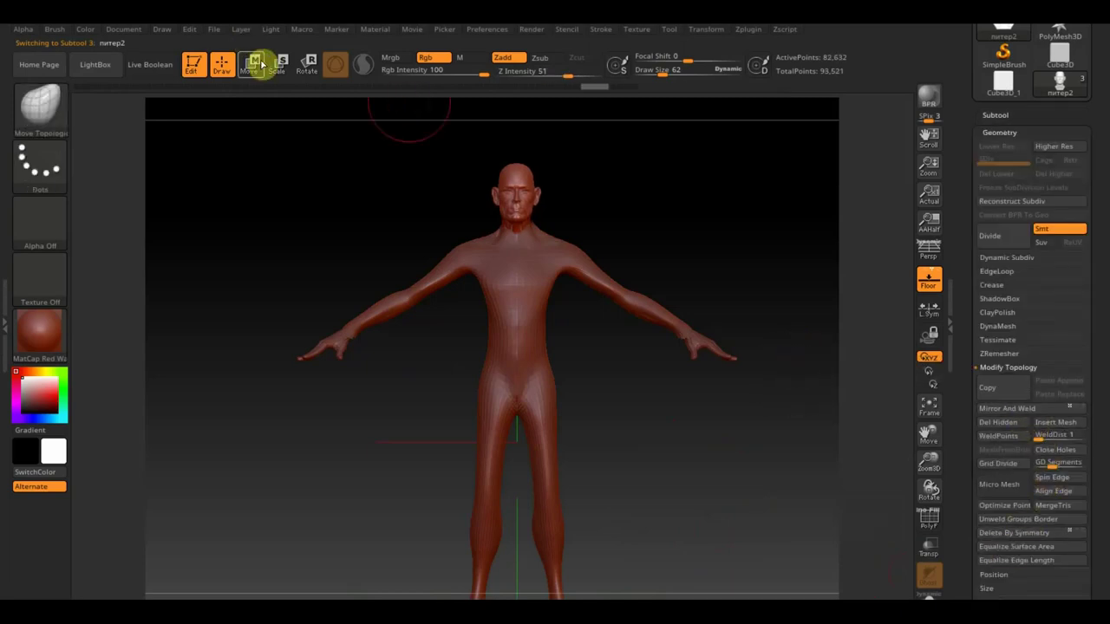
Shift the head slightly along X to centre it on the neck, then Mirror And Weld it.
mouse_move(735, 228)
left_mouse_down("alt")
mouse_move(728, 238)
mouse_move(763, 228)
mouse_move(722, 348)
mouse_move(768, 315)
mouse_move(780, 231)
mouse_move(716, 310)
left_mouse_up("alt")
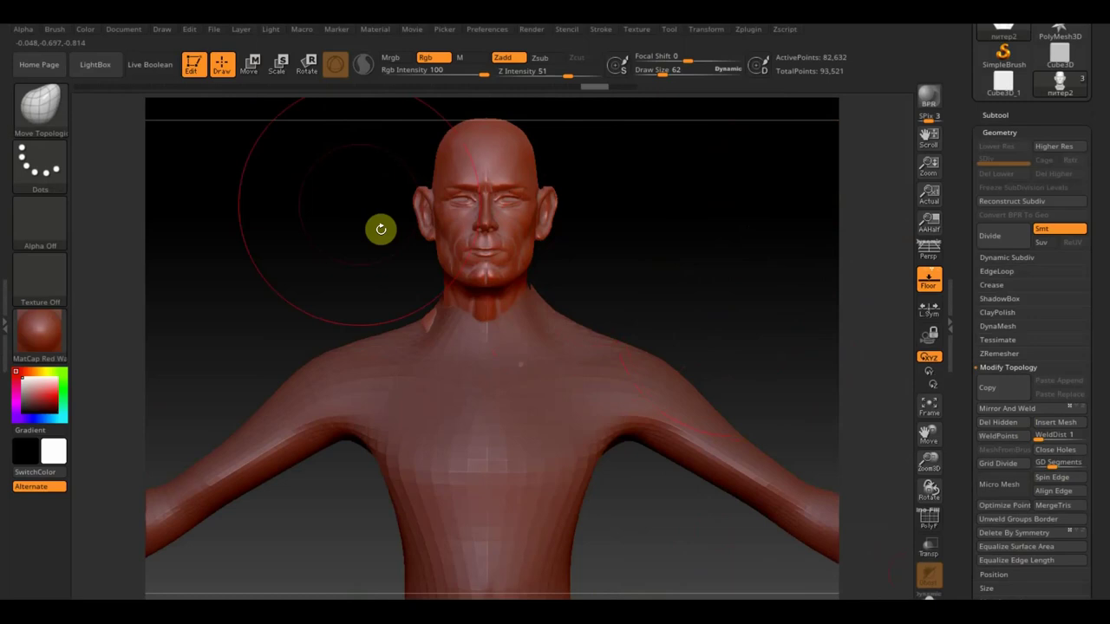
left_click(250, 62)
left_click_drag(574, 267, 580, 271)
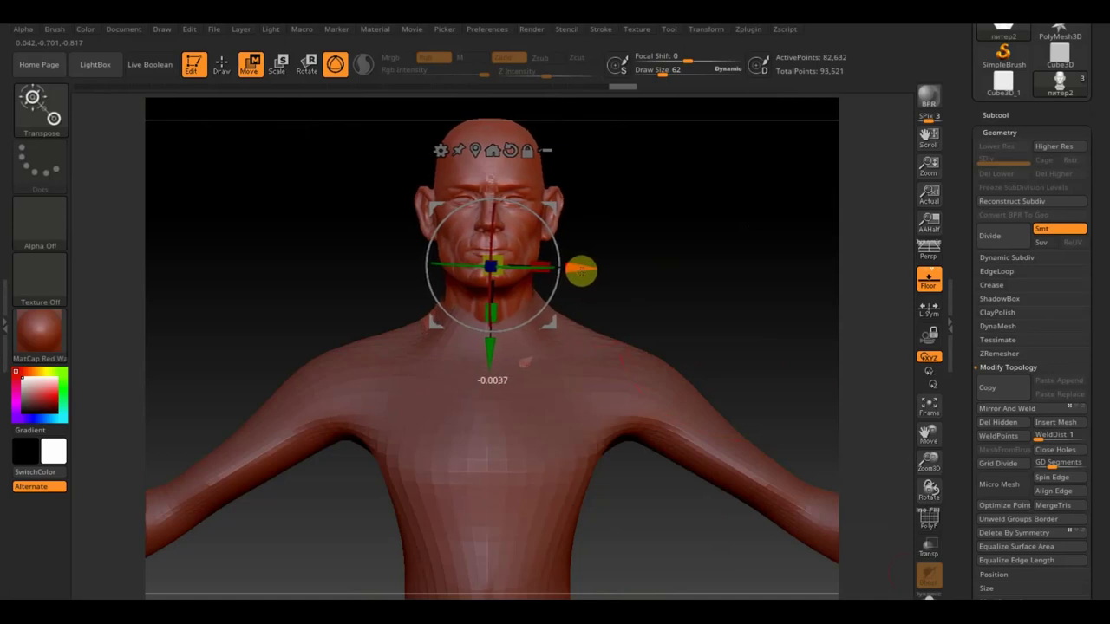
left_click(1007, 408)
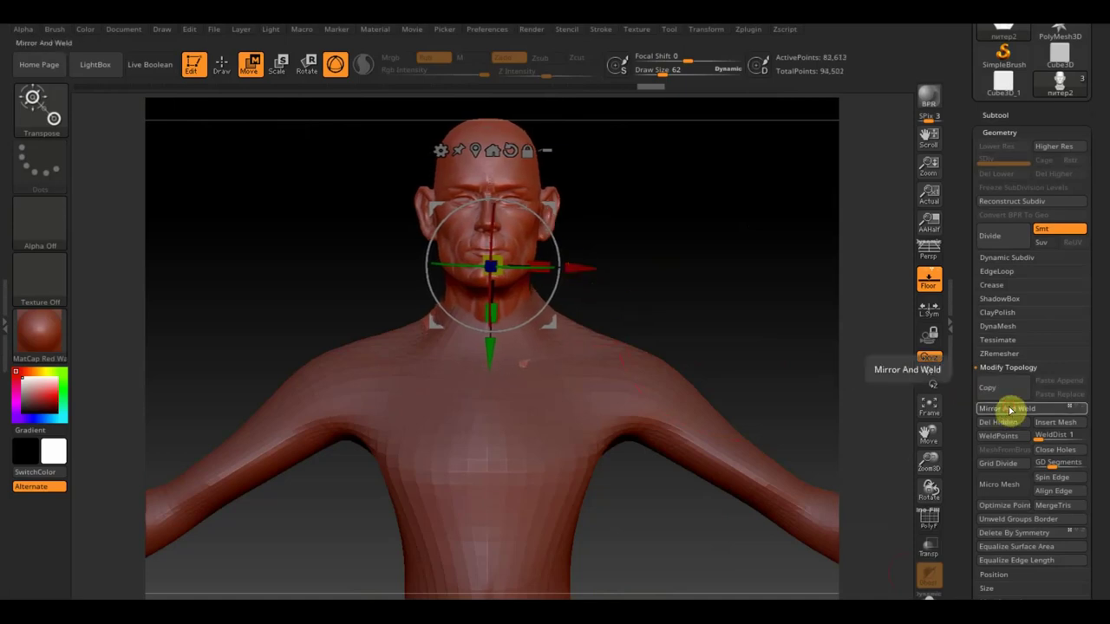
Return to sculpting with Draw Size 31 and inspect the figure from a three-quarter view.
left_click(228, 69)
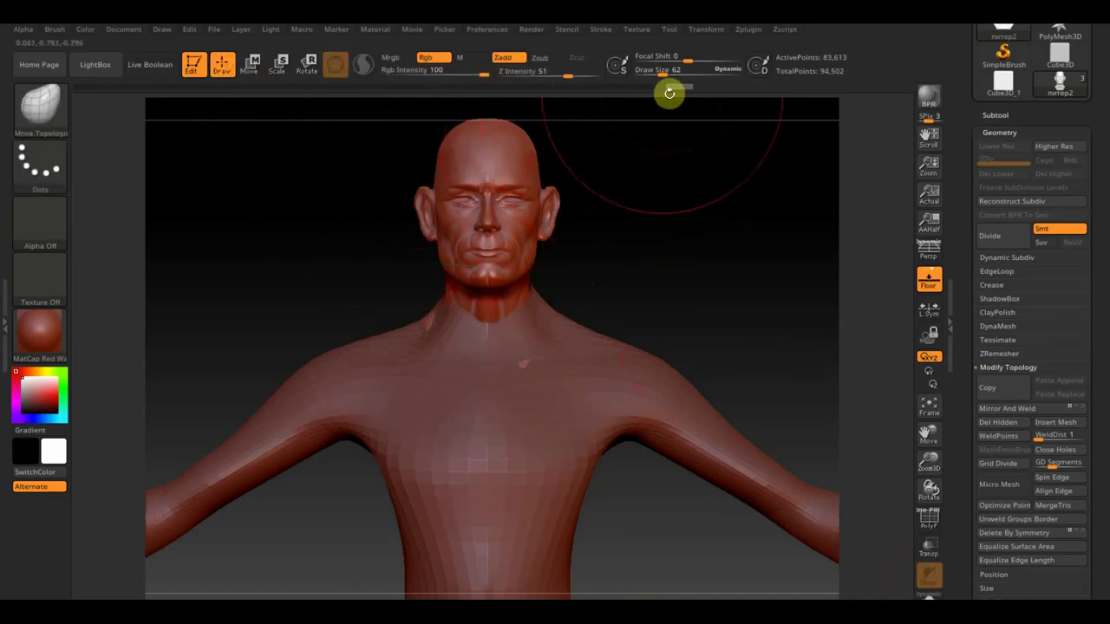
left_click_drag(663, 74, 652, 70)
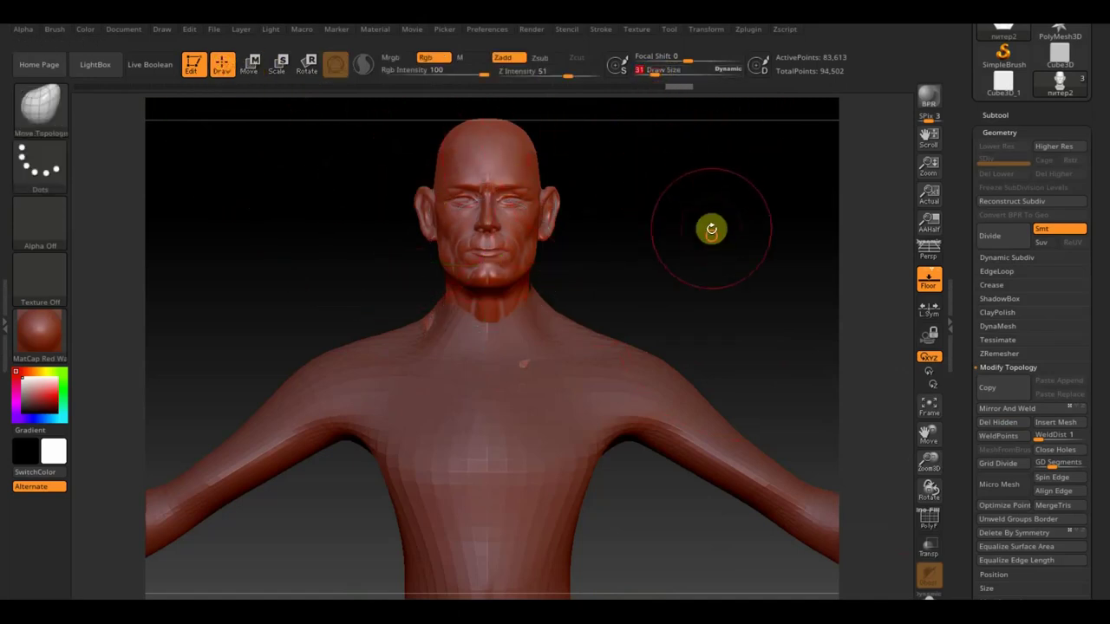
scroll(703, 221, "down", 3)
scroll(694, 213, "down", 2)
scroll(661, 166, "down", 2)
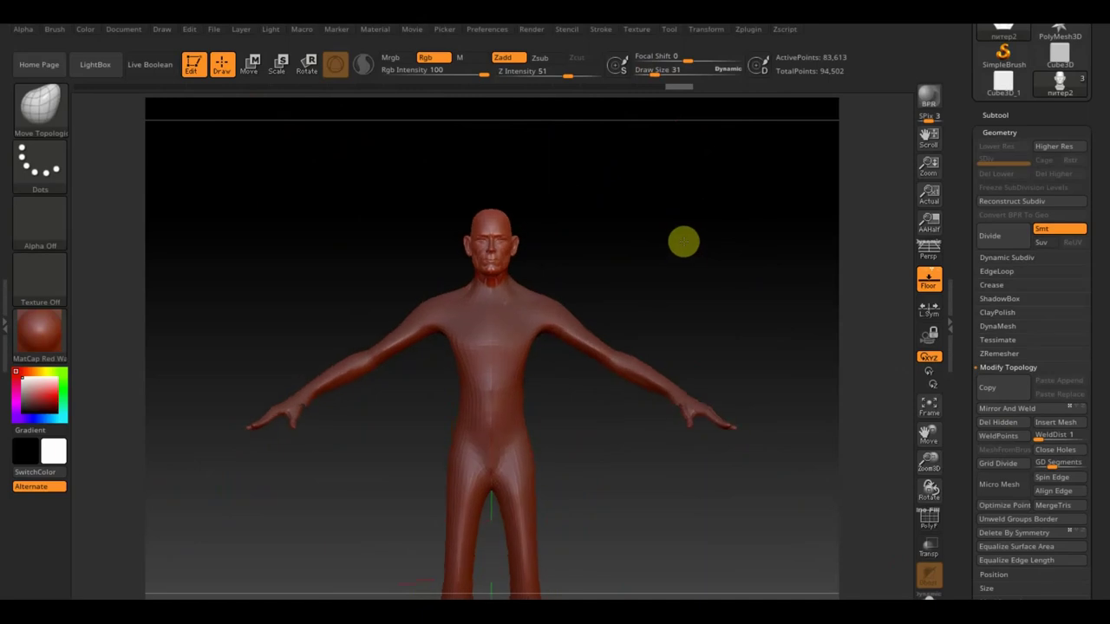
mouse_move(691, 253)
left_mouse_down()
mouse_move(679, 272)
mouse_move(731, 270)
mouse_move(693, 267)
mouse_move(692, 281)
left_mouse_up()
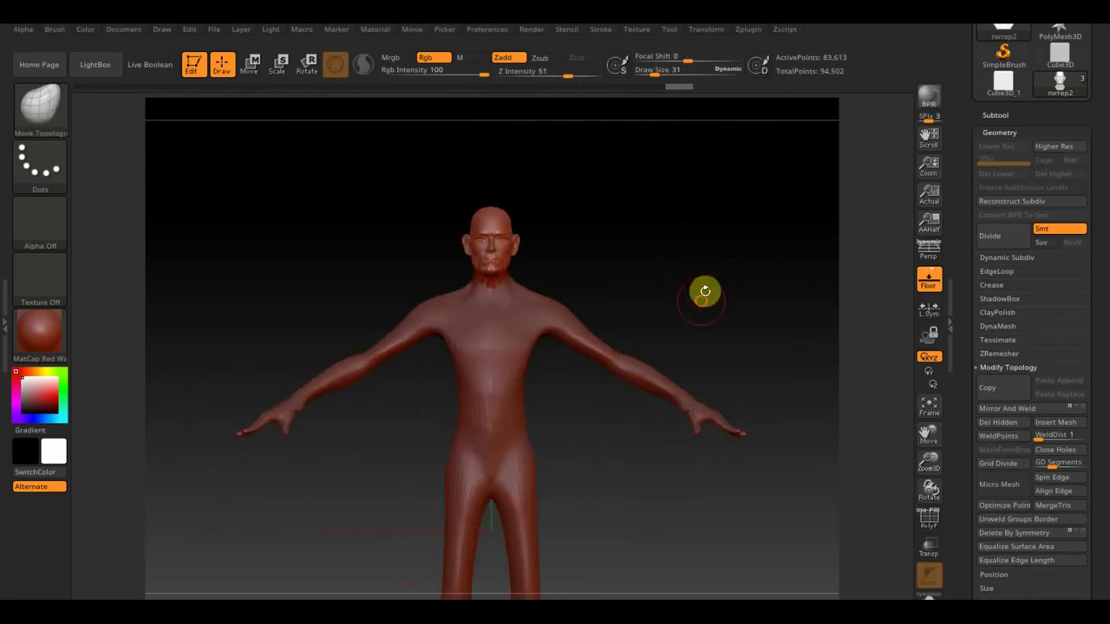
scroll(693, 273, "down", 2)
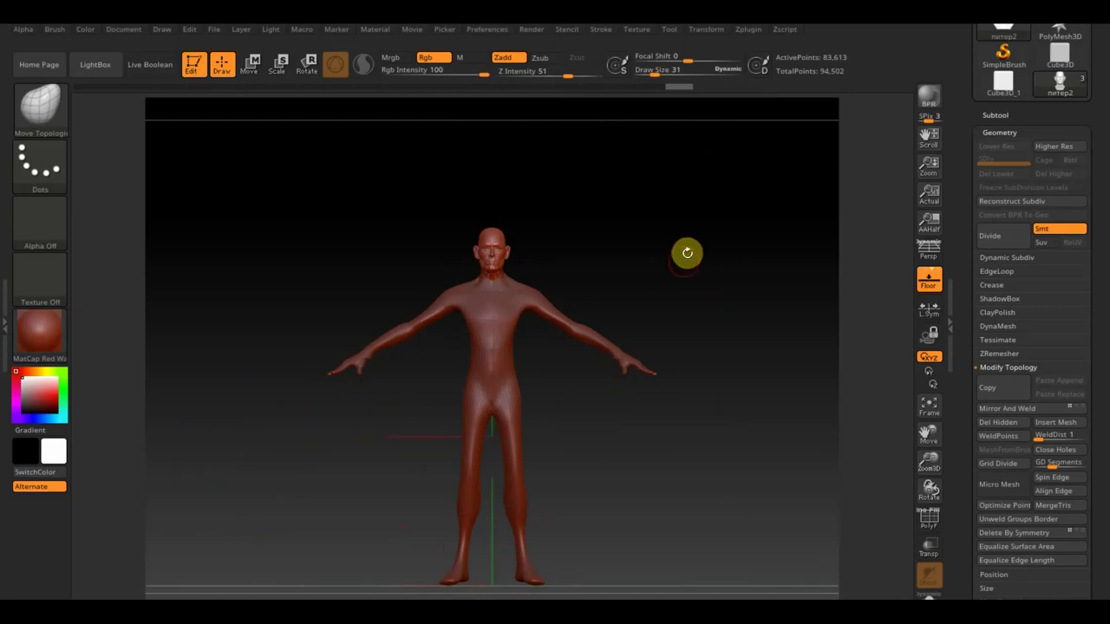
mouse_move(674, 267)
left_mouse_down()
mouse_move(691, 268)
mouse_move(671, 263)
left_mouse_up()
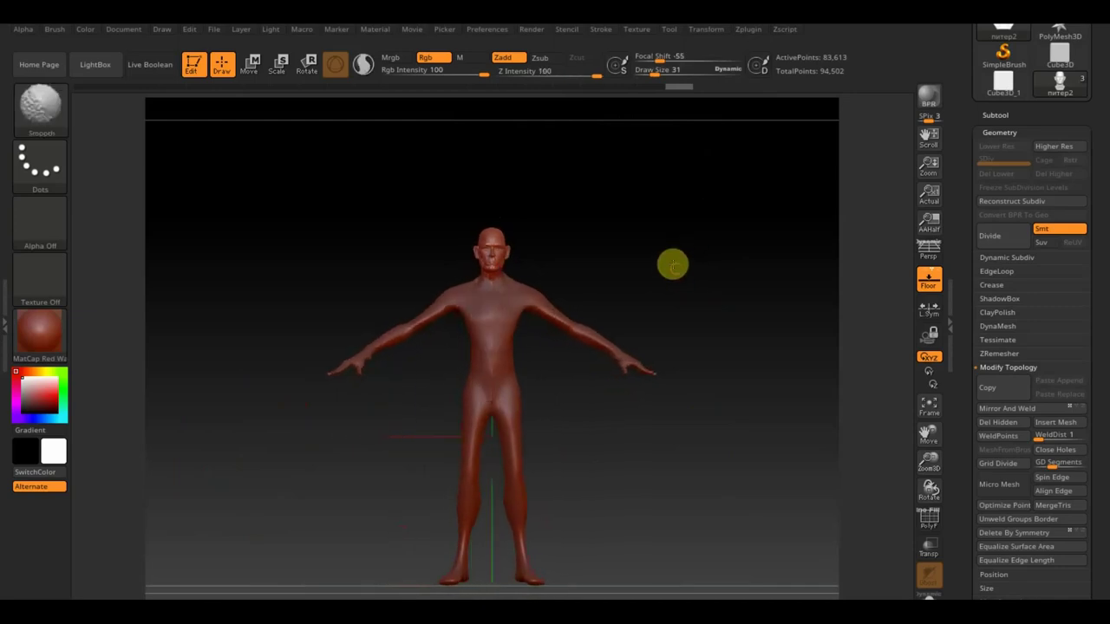
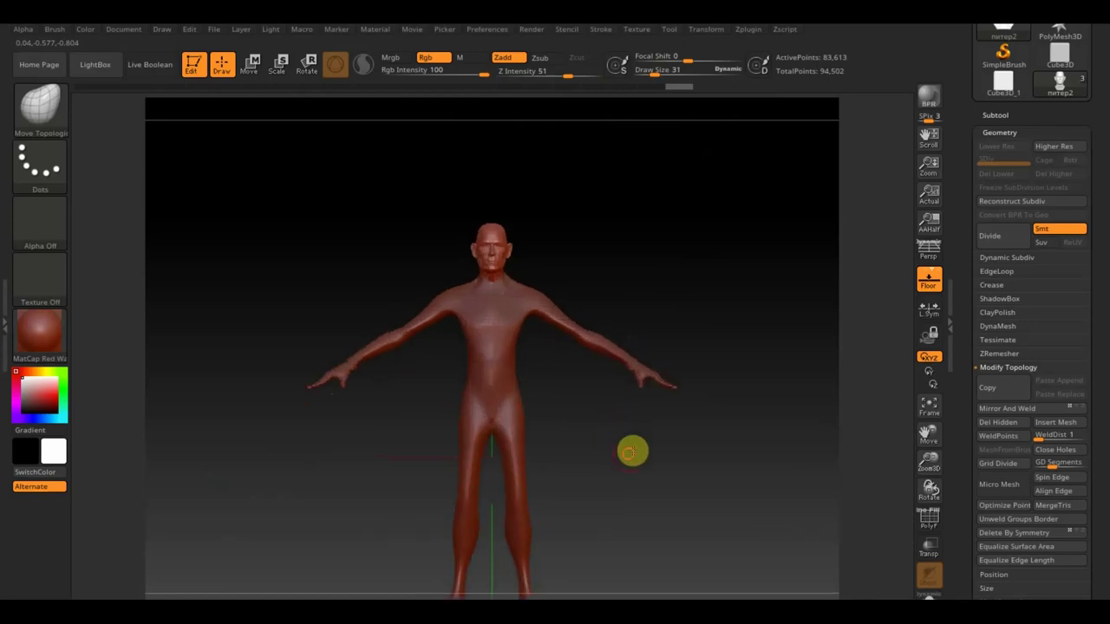
Orbit around the A-pose figure, minimize and restore ZBrush, then bring up the Texture palette.
left_click_drag(632, 448, 620, 391)
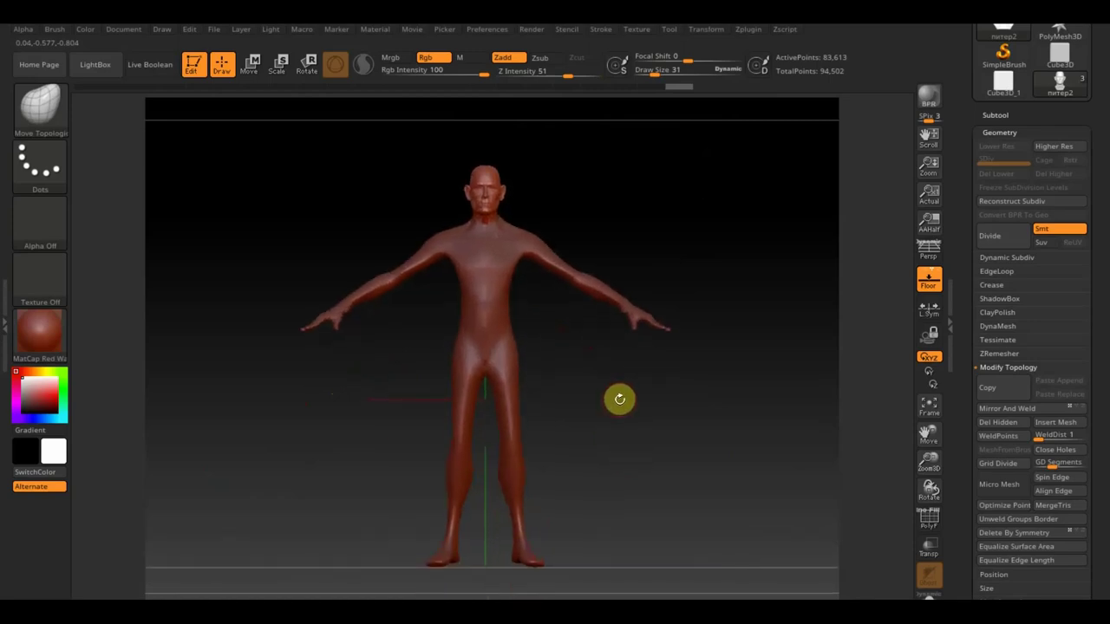
mouse_move(619, 398)
left_mouse_down()
mouse_move(684, 406)
mouse_move(602, 407)
left_mouse_up()
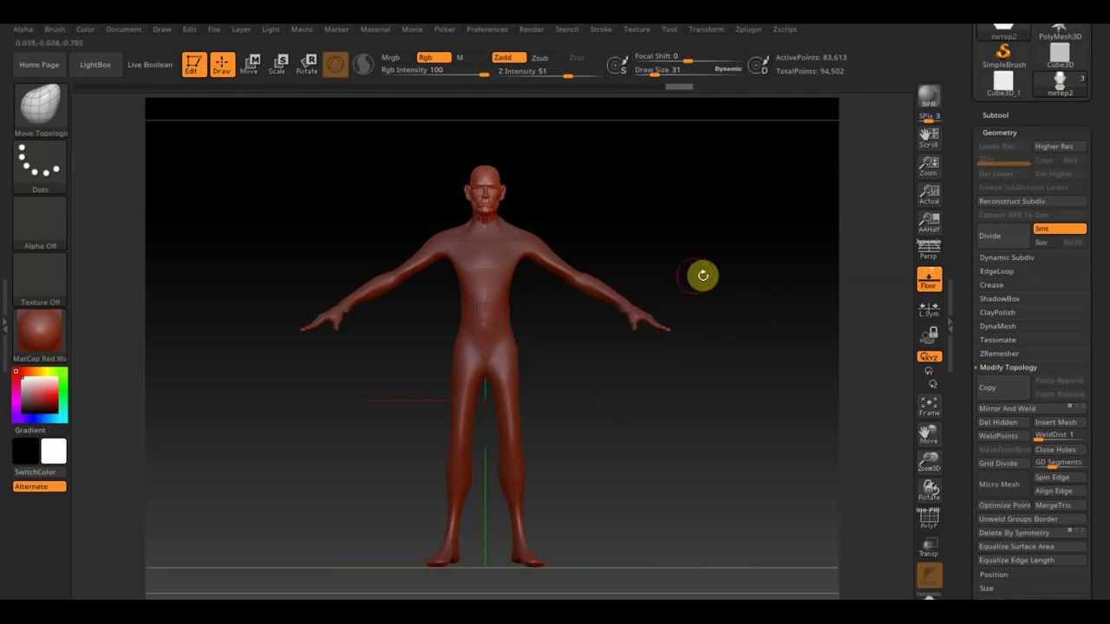
left_click(1003, 50)
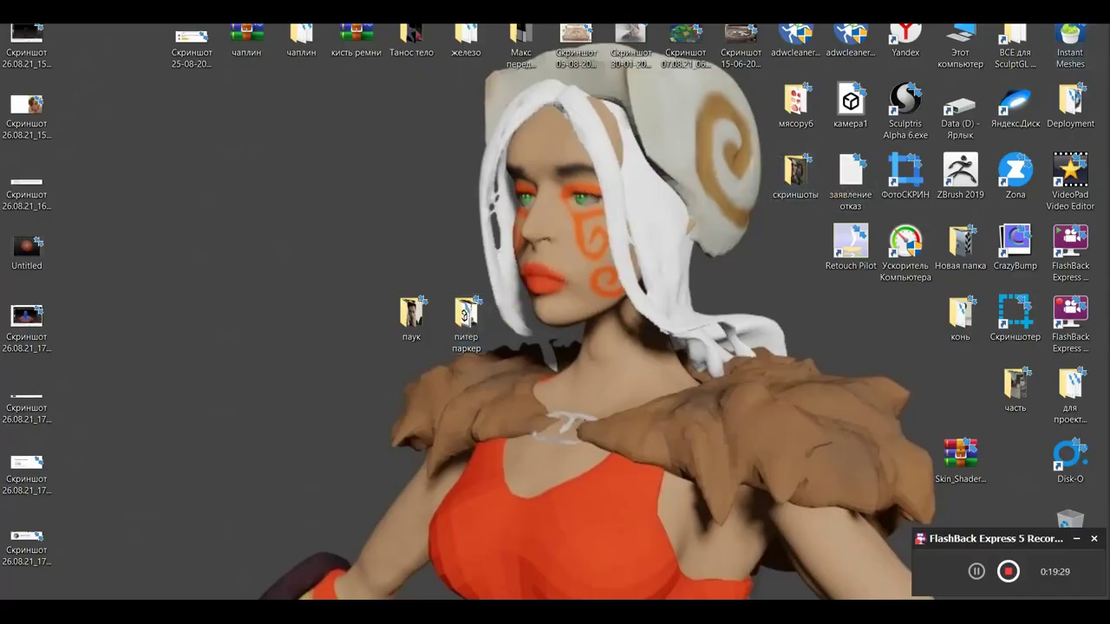
left_click(322, 593)
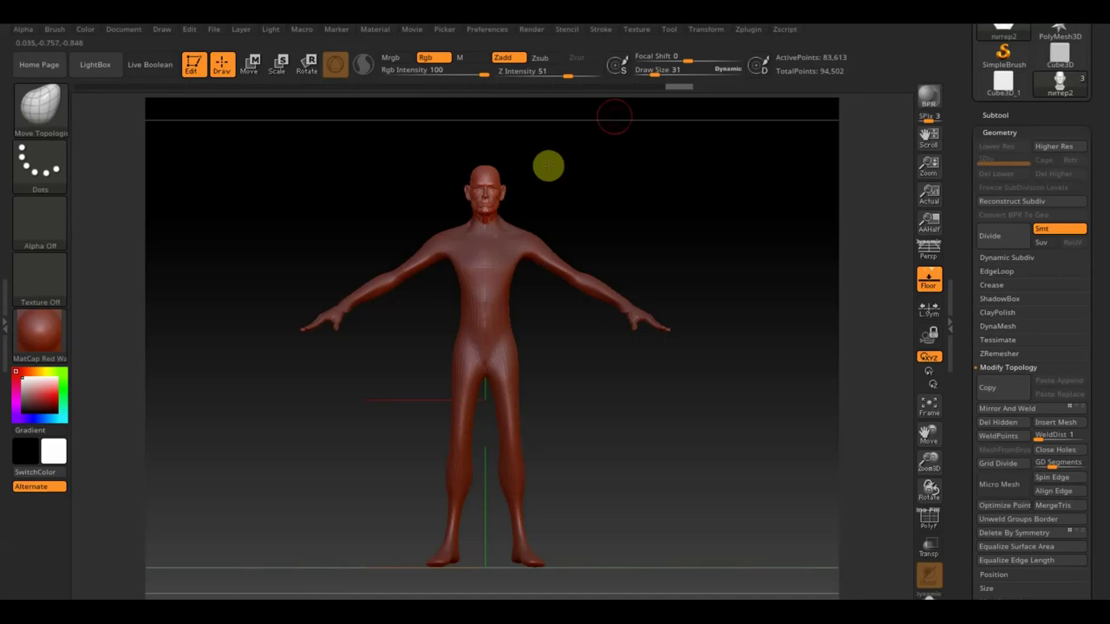
left_click(634, 33)
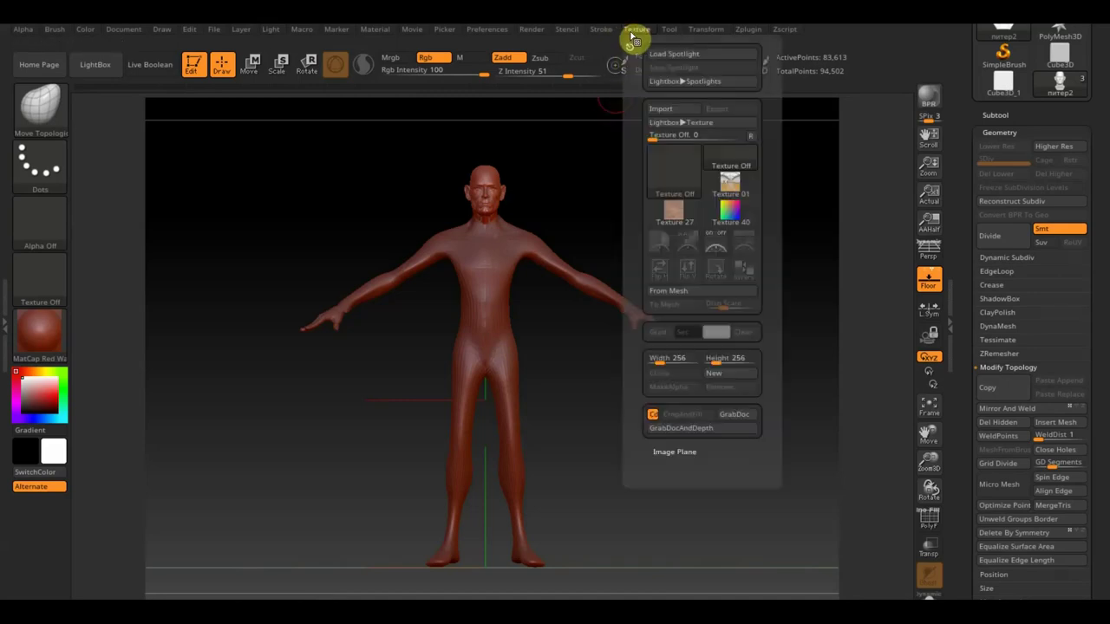
Import Скриншот 26.08.21_14.51.33 from Desktop > паук as a texture.
left_click(663, 110)
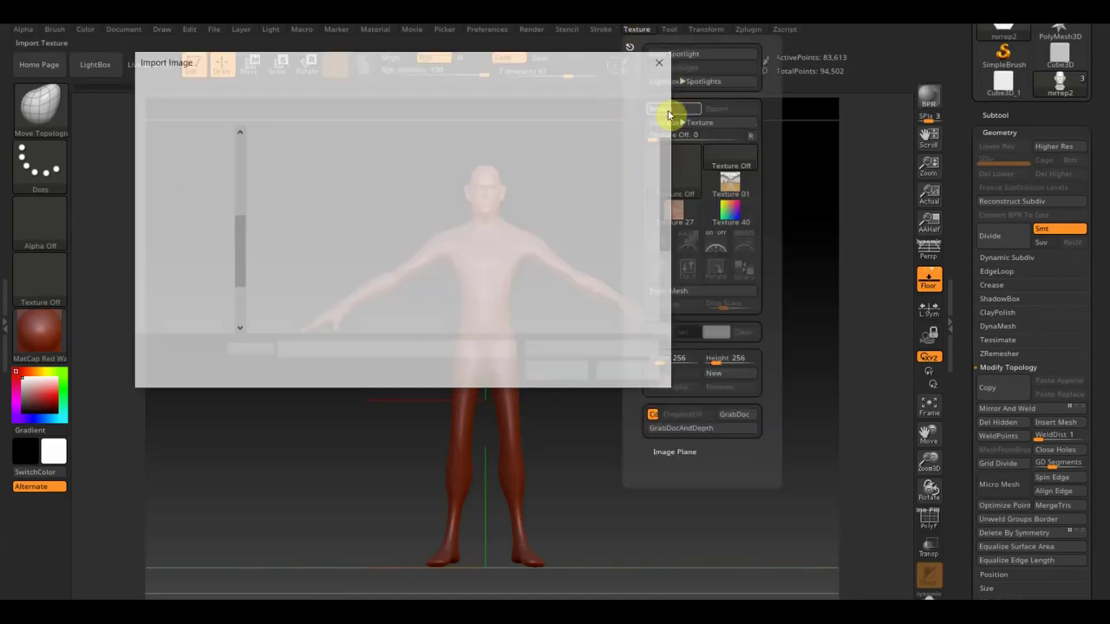
left_click(196, 286)
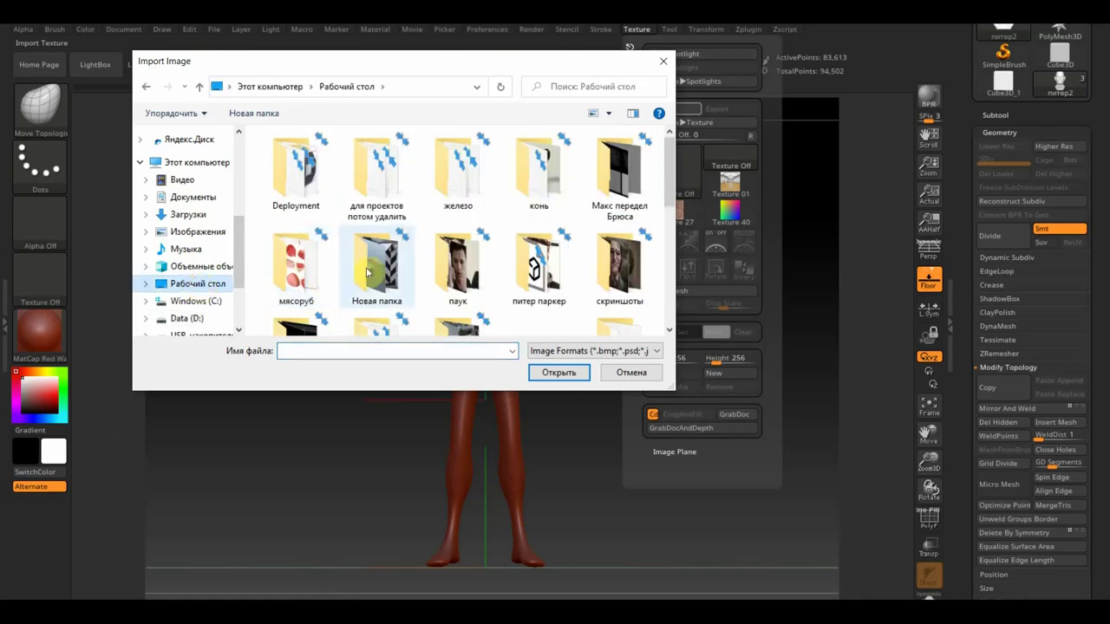
double_click(472, 273)
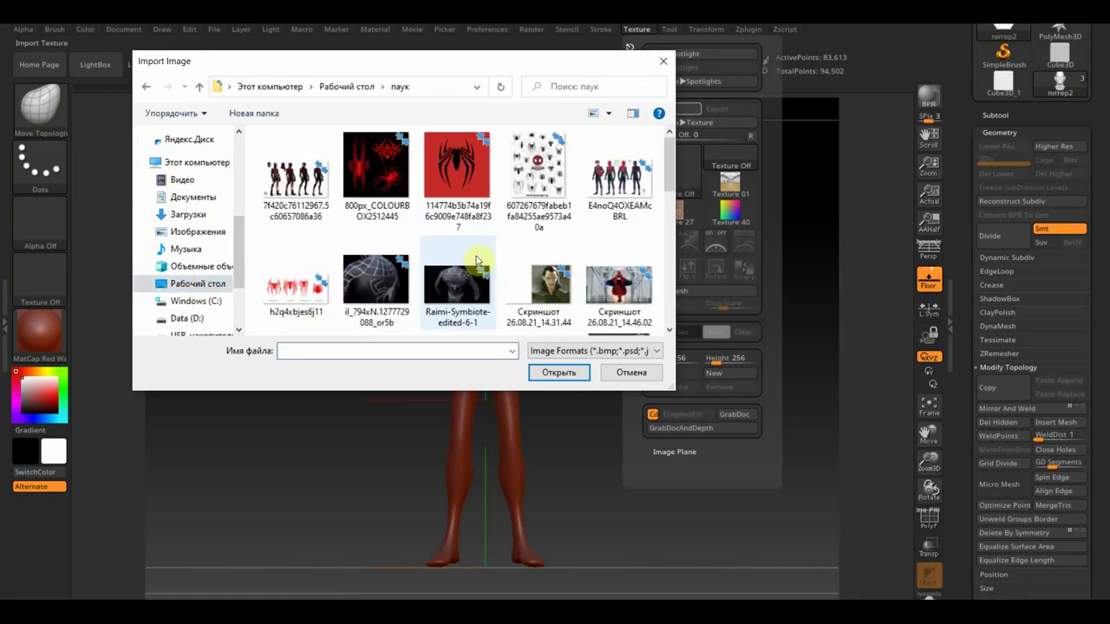
left_click(459, 285)
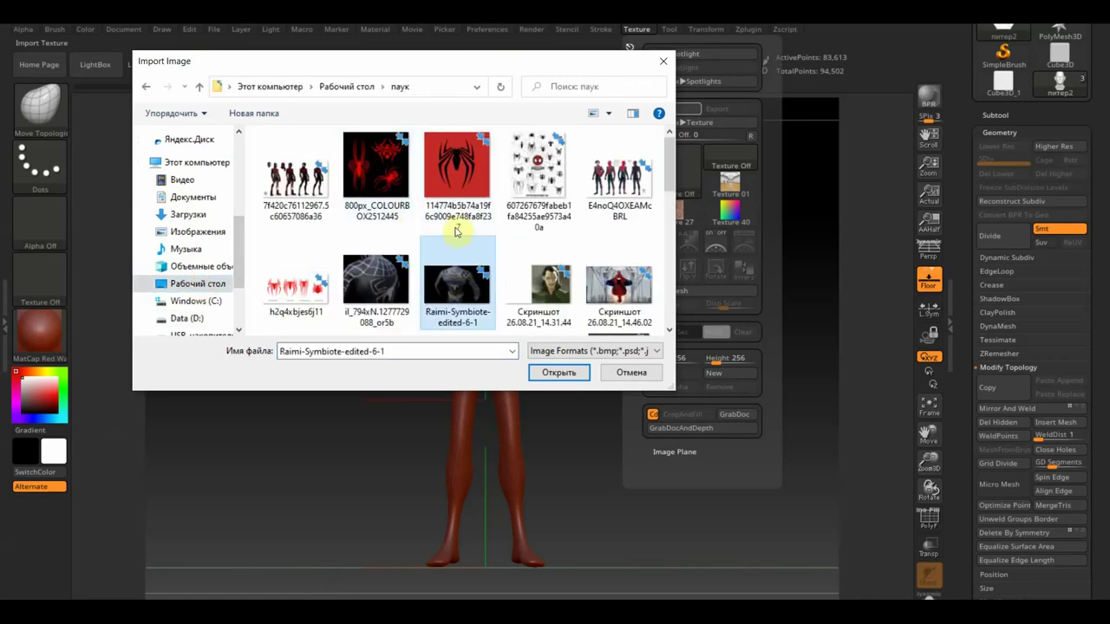
scroll(508, 218, "down", 1)
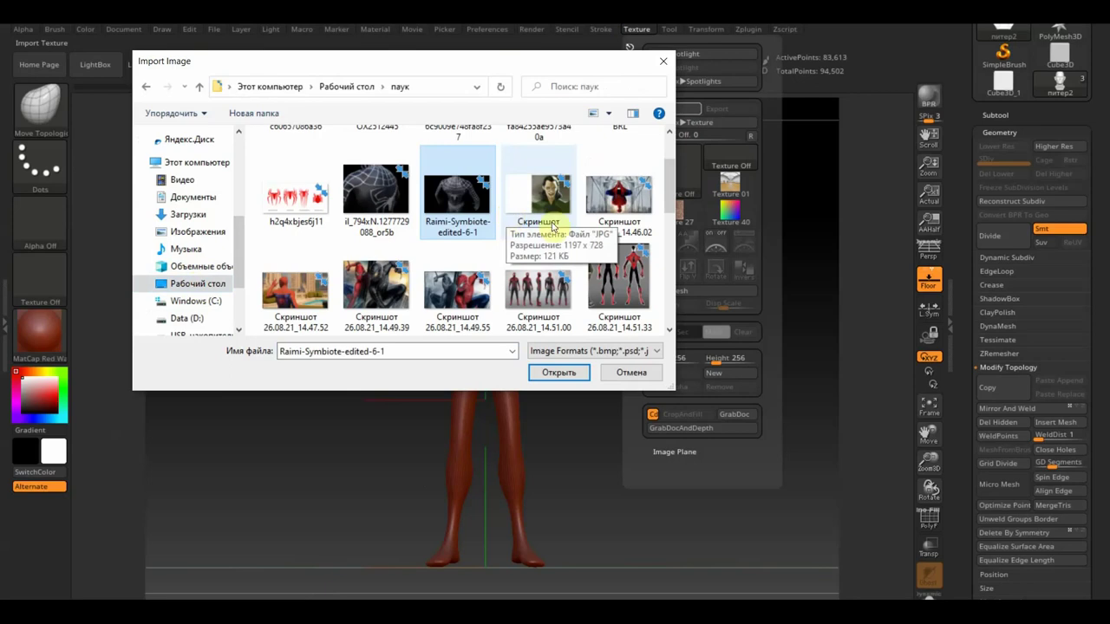
scroll(499, 241, "down", 1)
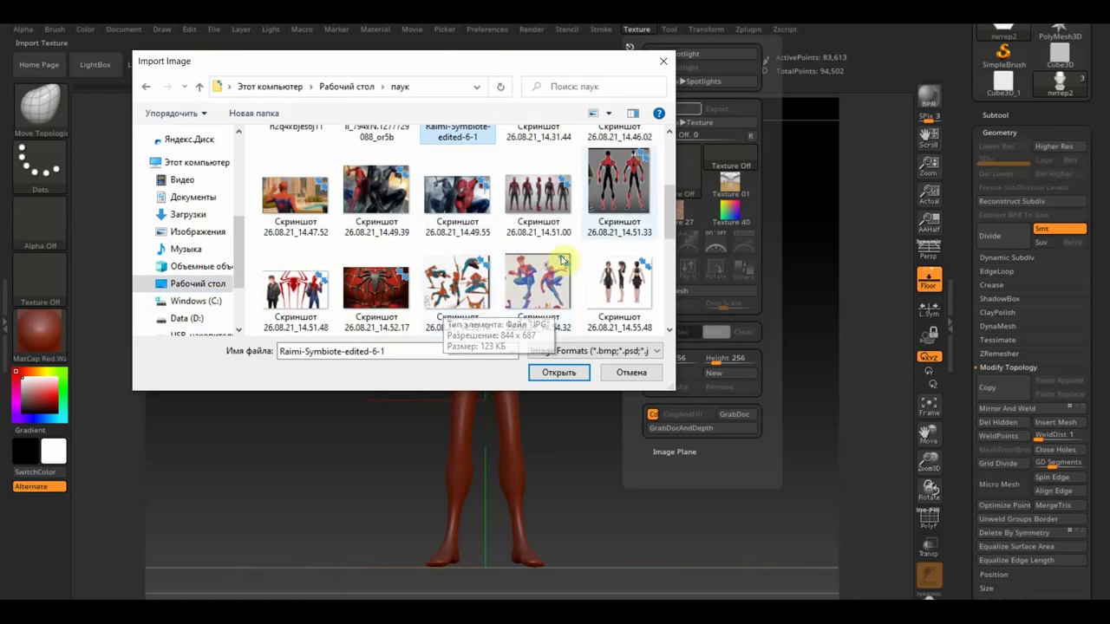
left_click(608, 199)
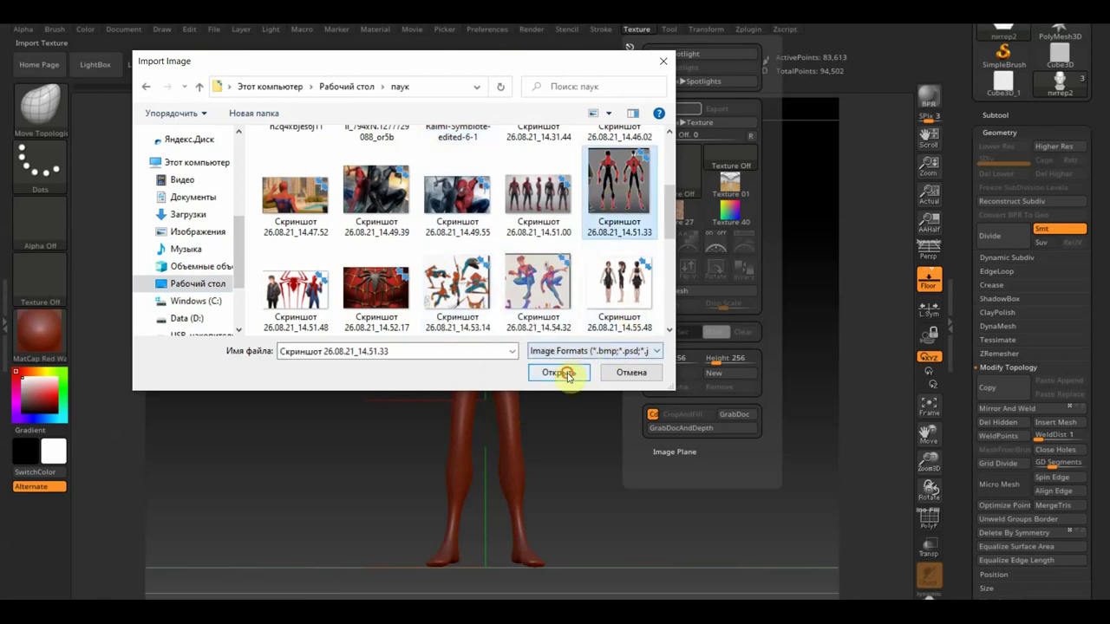
left_click(568, 376)
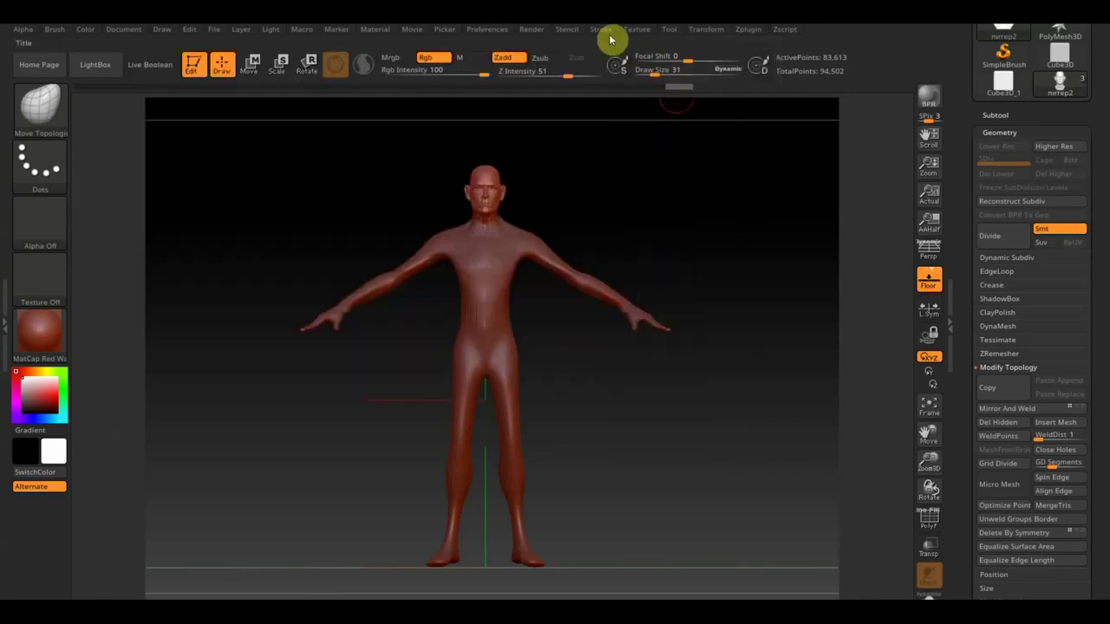
left_click(646, 28)
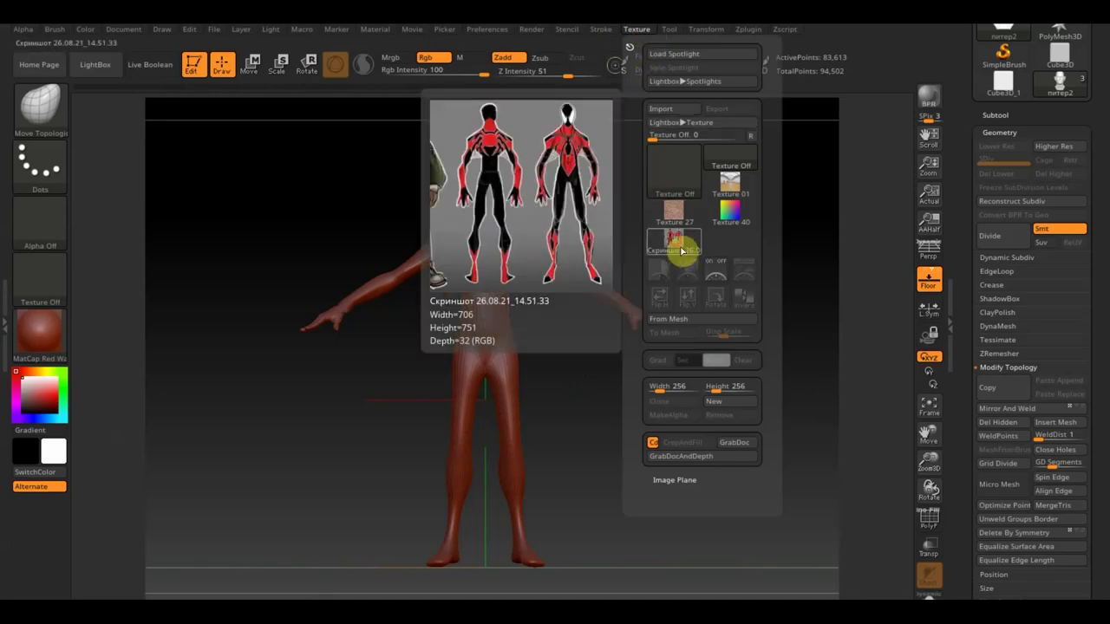
Add the imported screenshot to Spotlight, then scale and move it over the figure.
left_click(675, 245)
left_click(738, 272)
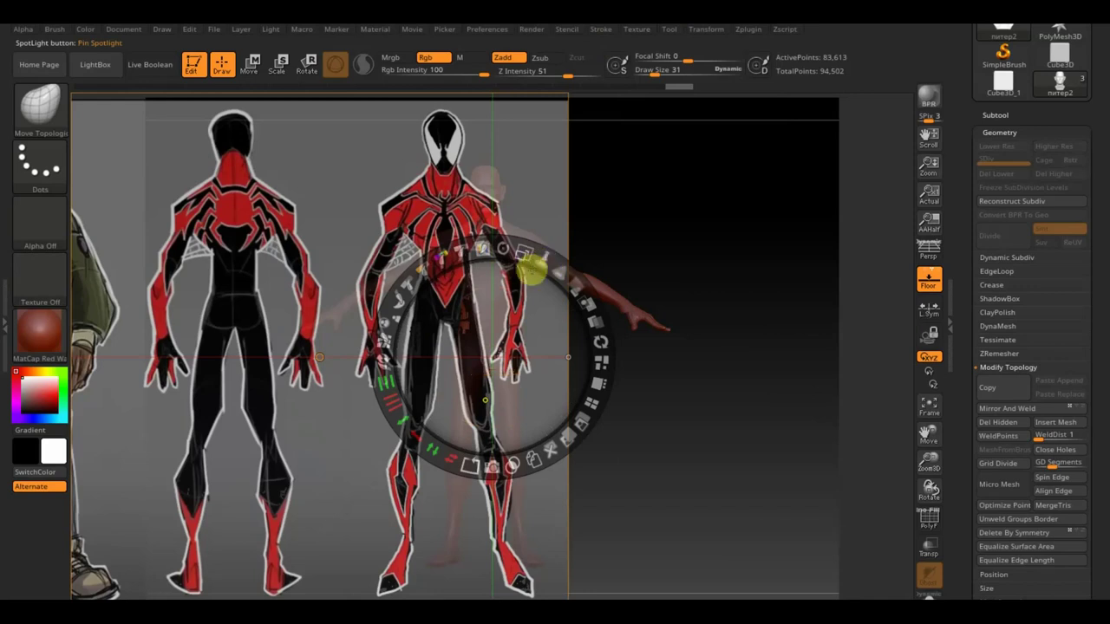
left_click_drag(514, 253, 483, 244)
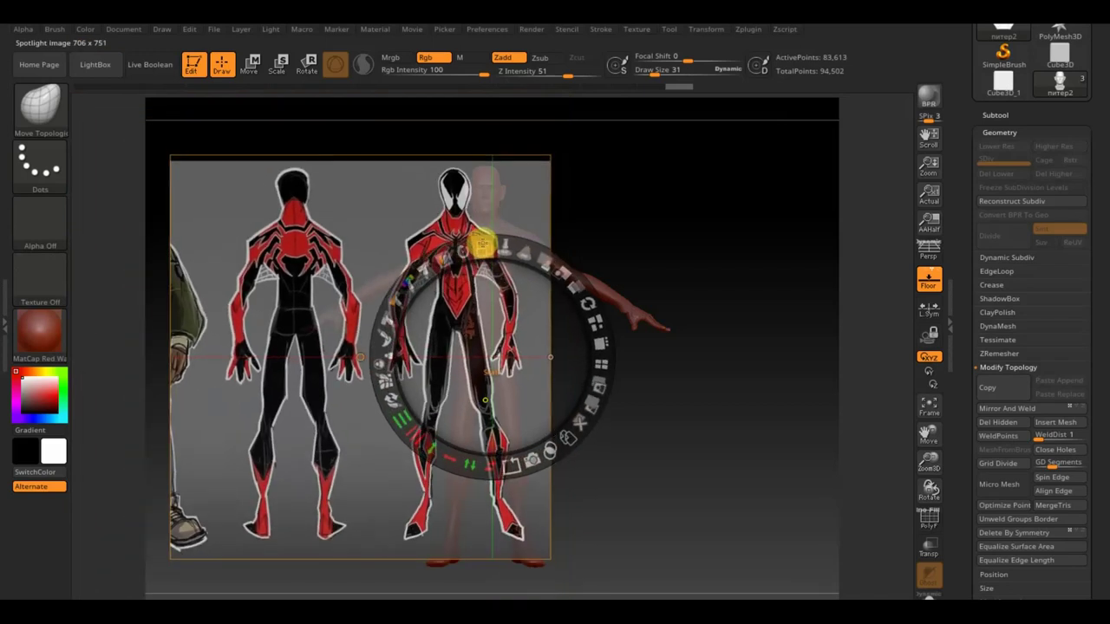
mouse_move(483, 244)
left_mouse_down()
mouse_move(530, 254)
mouse_move(538, 312)
left_mouse_up()
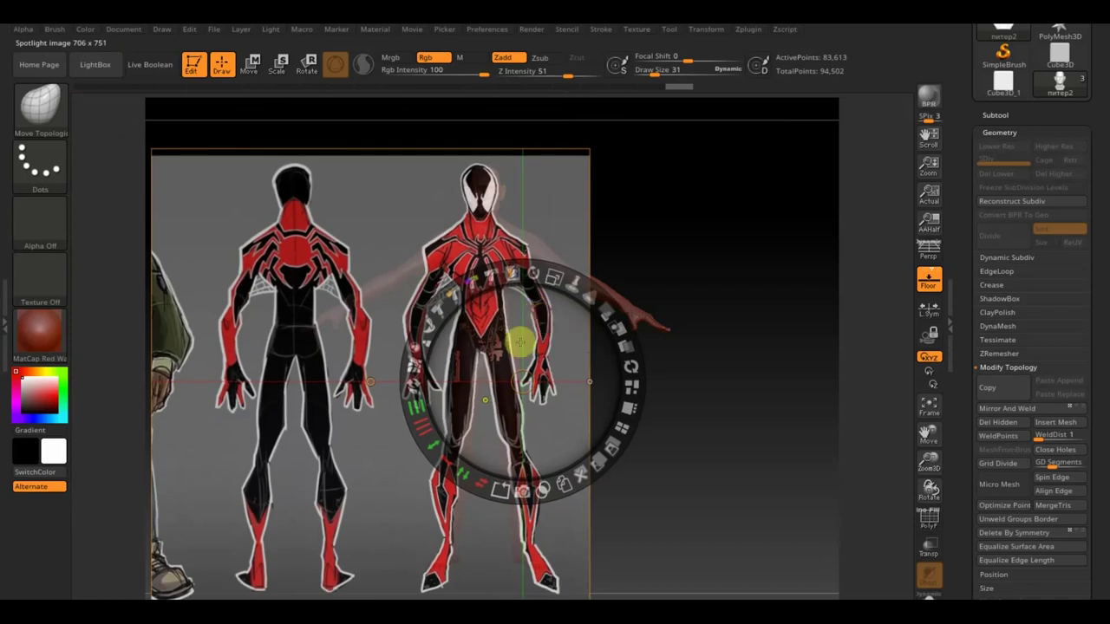
left_click_drag(546, 347, 713, 340)
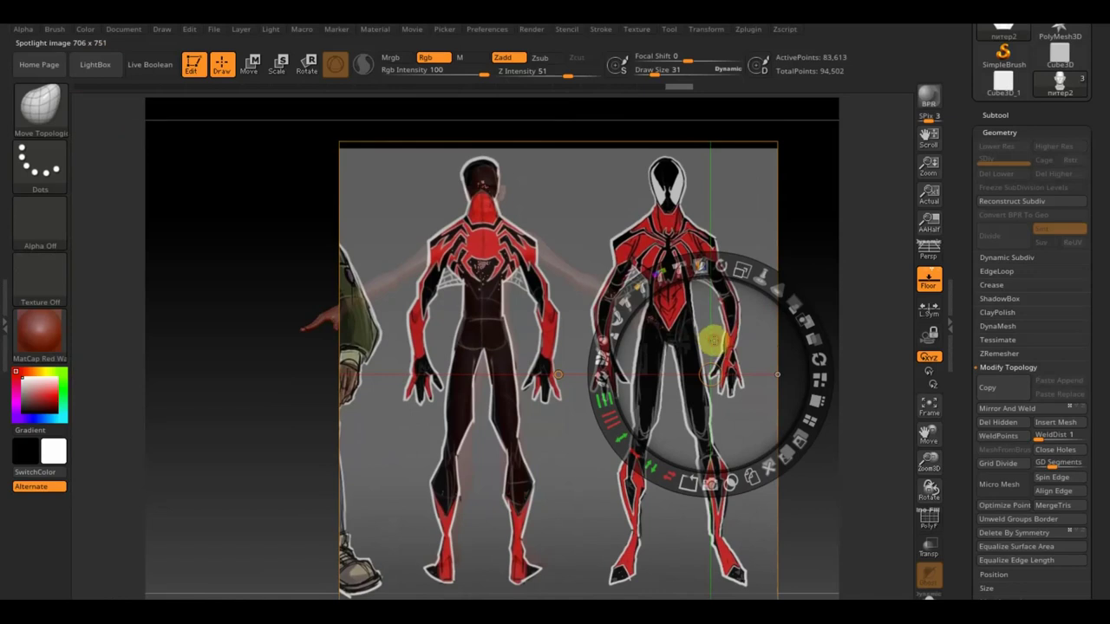
left_click_drag(711, 340, 716, 350)
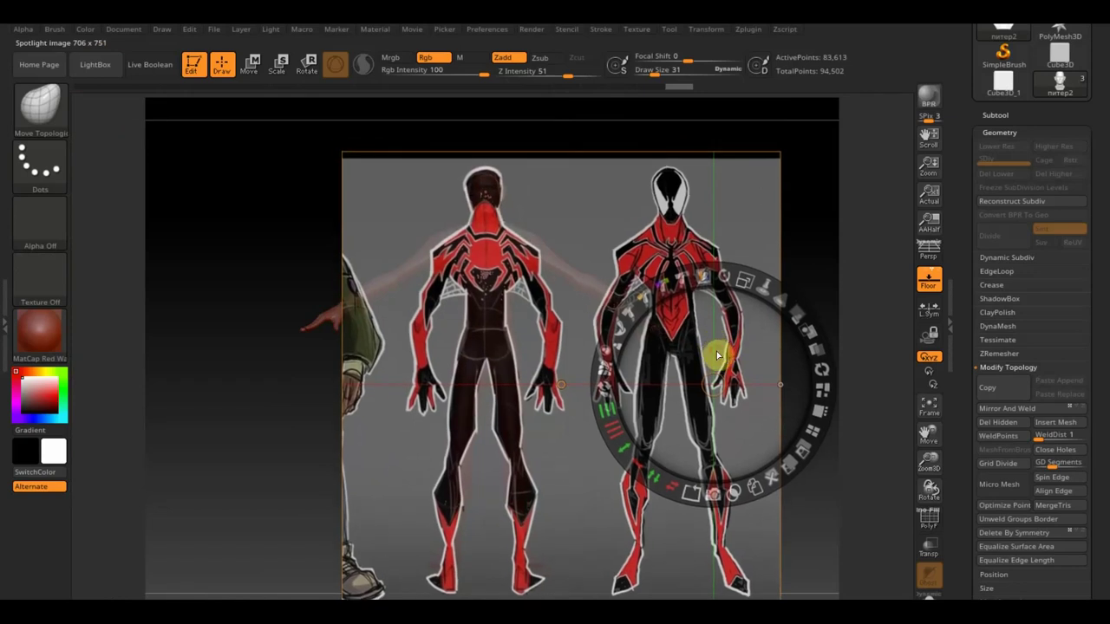
Lower the reference's opacity, nudge it into place, and select subtool PM3D_Cube3D_2.
left_click_drag(796, 309, 736, 275)
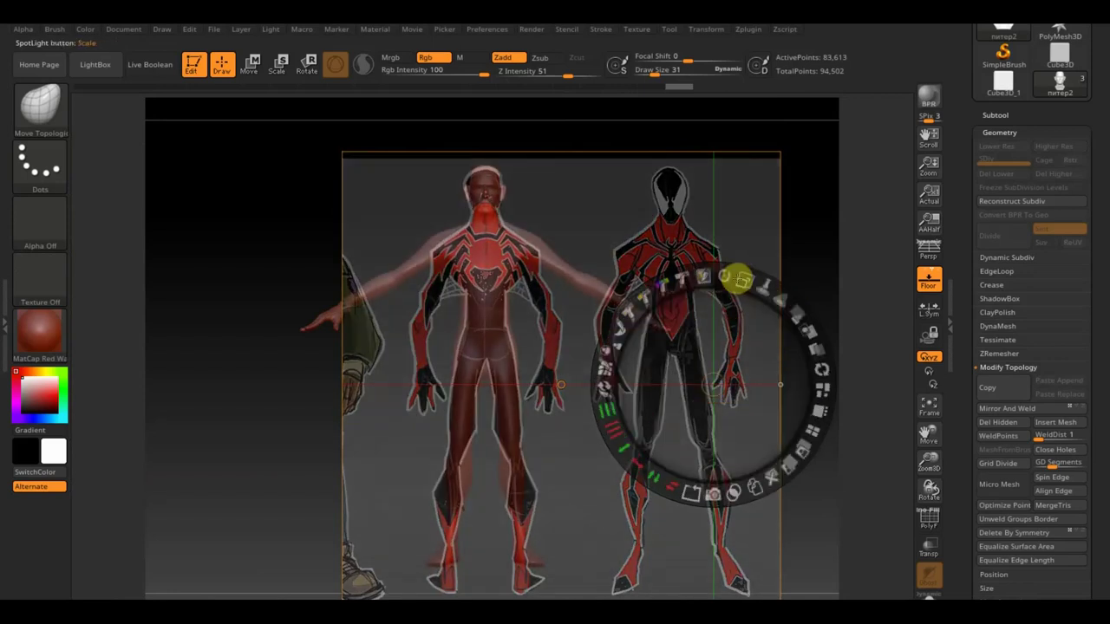
left_click_drag(711, 313, 711, 308)
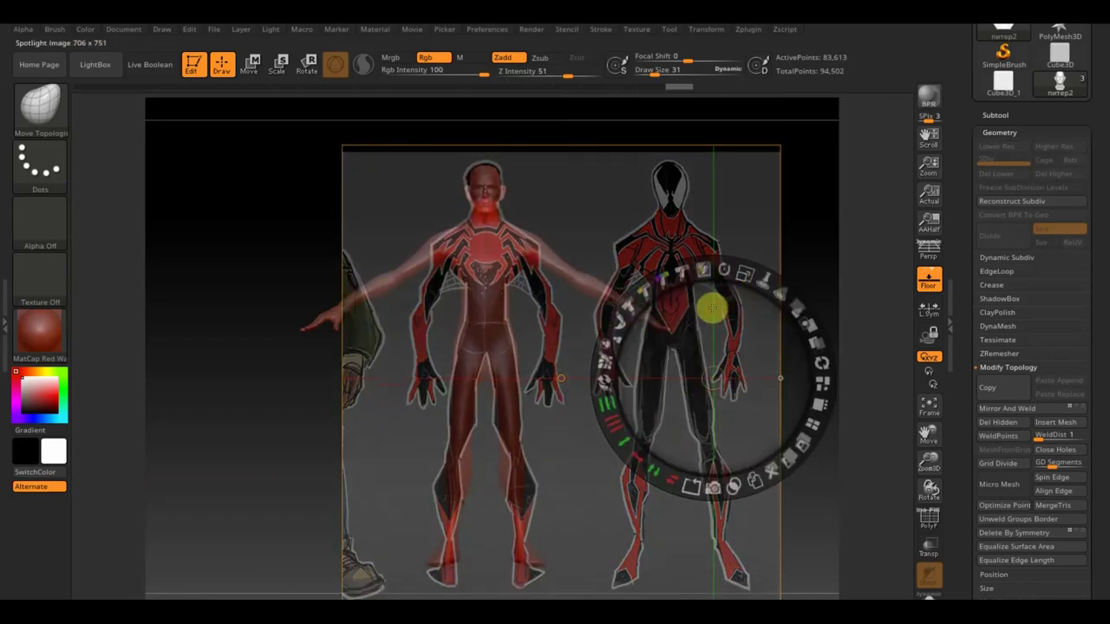
left_click(993, 114)
left_click(1009, 164)
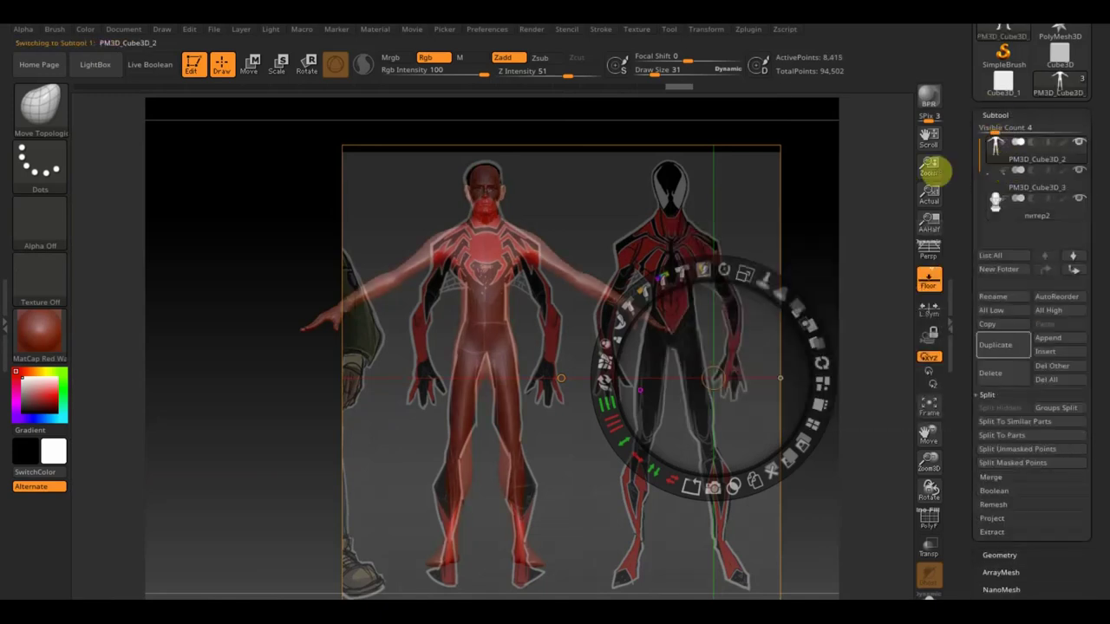
Hide the Spotlight reference and stretch PM3D_Cube3D_2 vertically to 1.0352 with the Move gizmo.
left_click(250, 66)
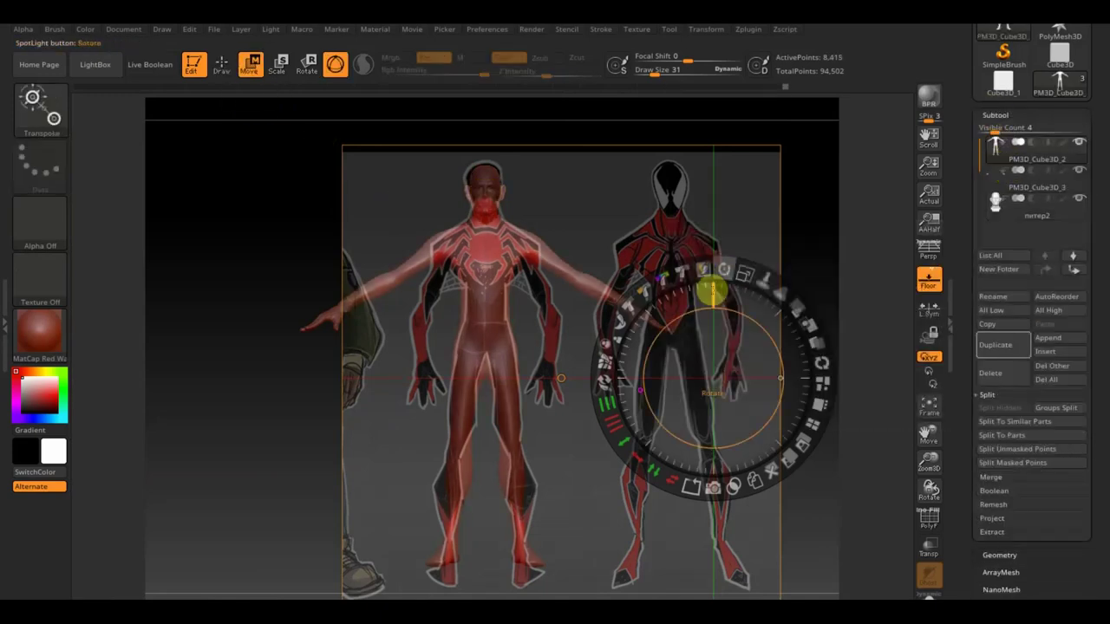
key("shift+z")
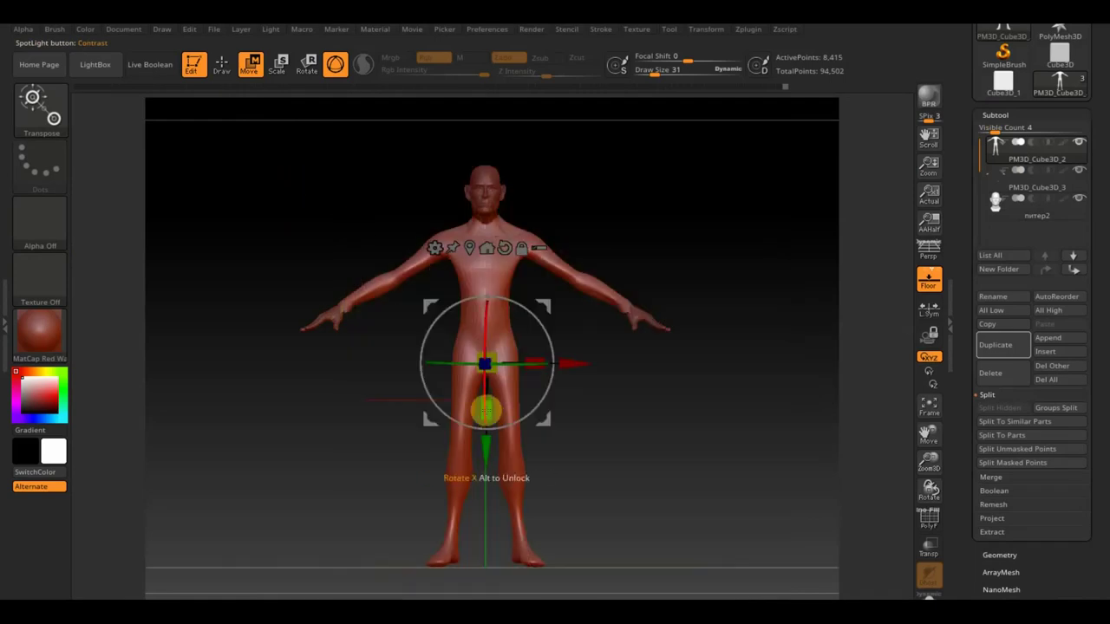
left_click_drag(486, 411, 487, 413)
left_click_drag(487, 413, 486, 448)
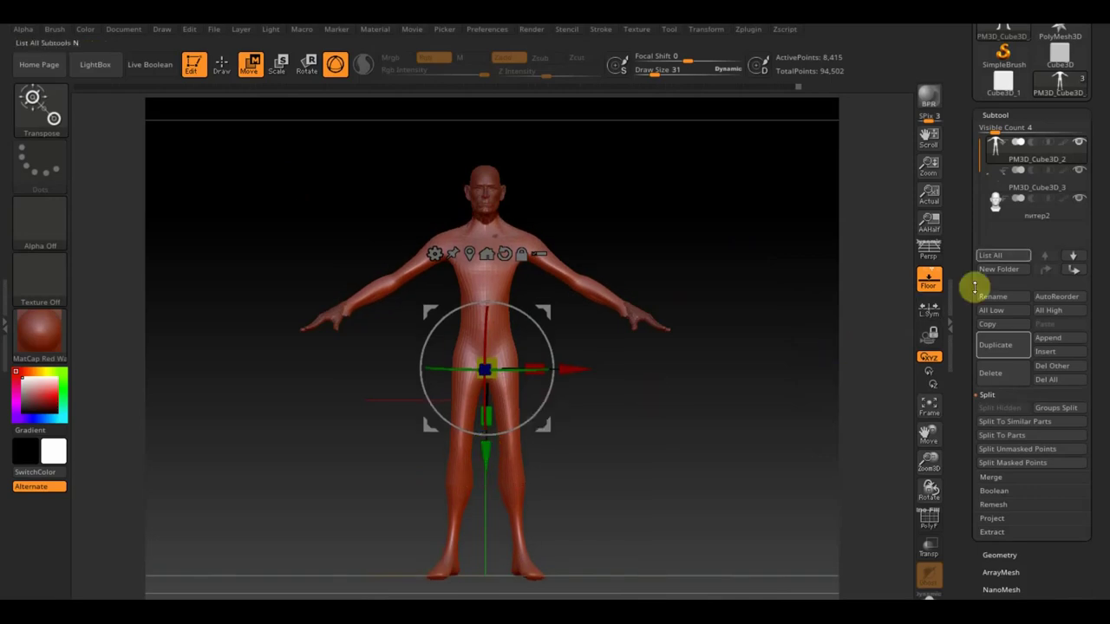
Select PM3D_Cube3D_3, nudge it slightly, and return to Draw mode.
left_click(1004, 190)
left_click_drag(355, 395, 354, 395)
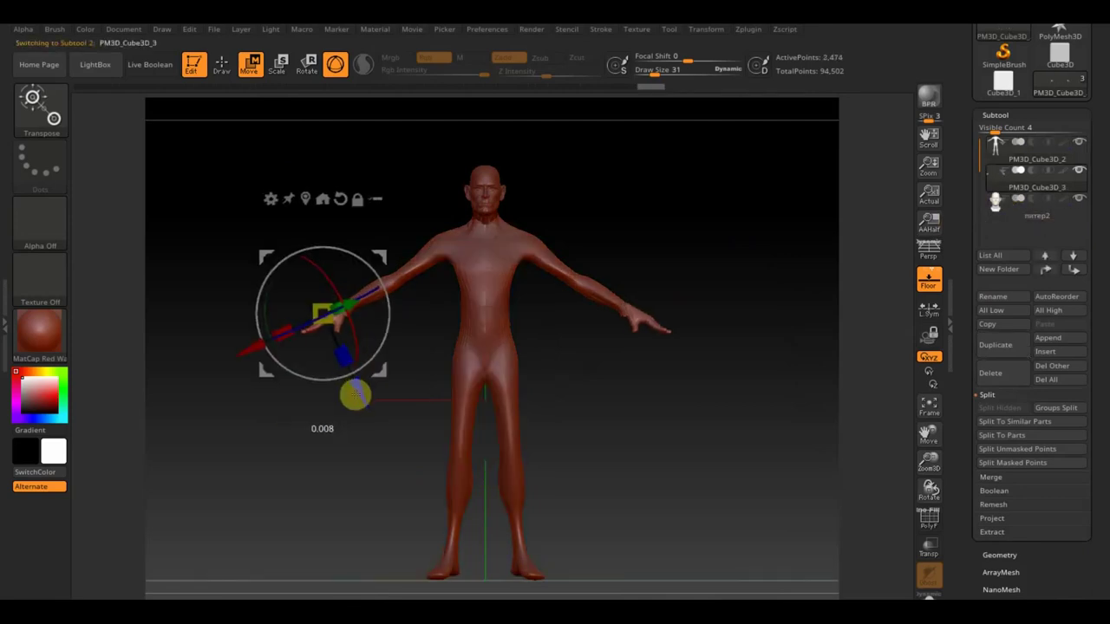
left_click(222, 65)
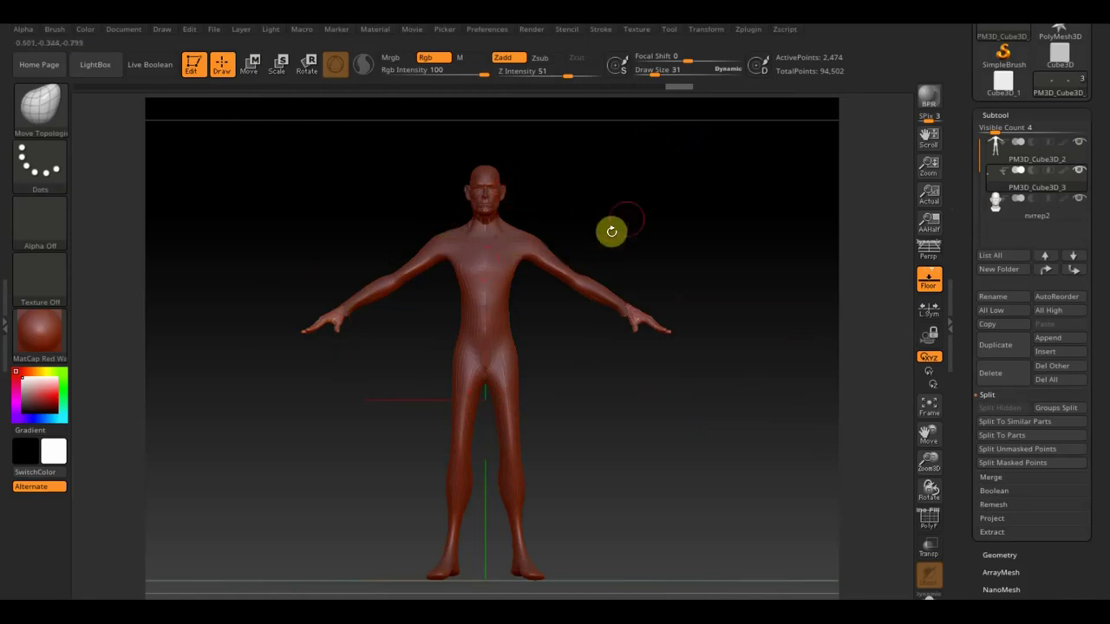
Make the питер2 head subtool active and reduce the brush draw size from 31 to 13.
left_click_drag(553, 417, 580, 407)
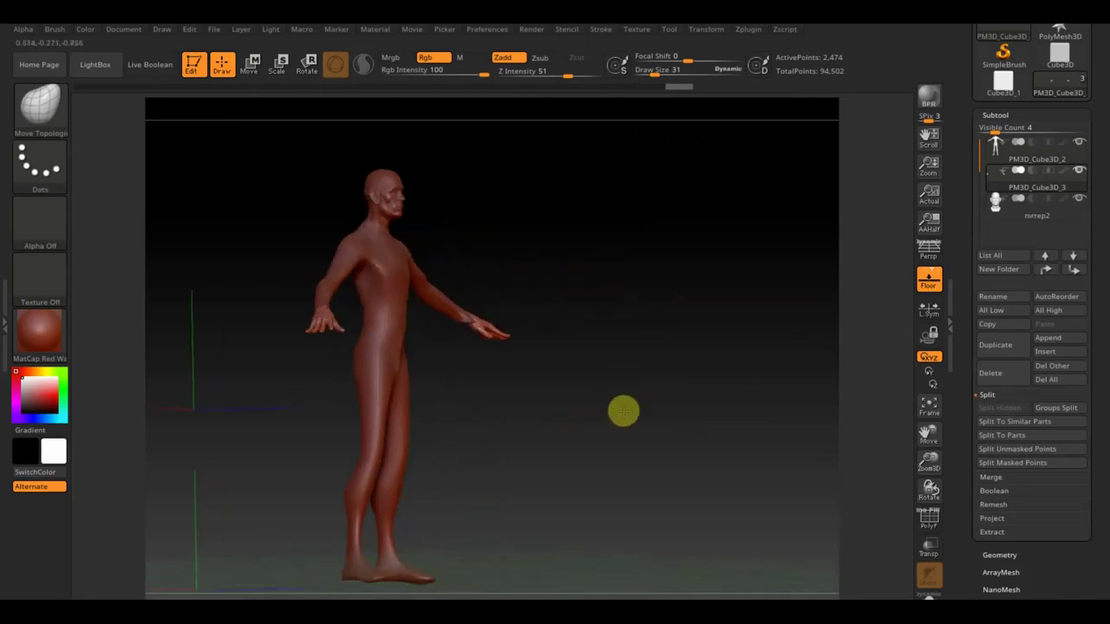
left_click_drag(589, 392, 596, 399)
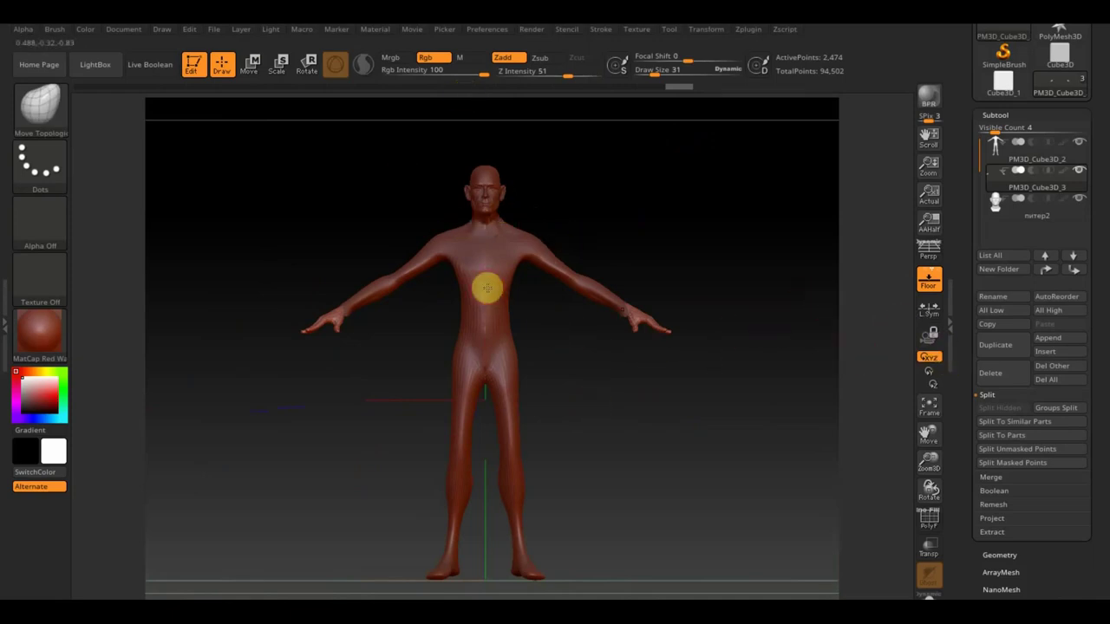
left_click(222, 171)
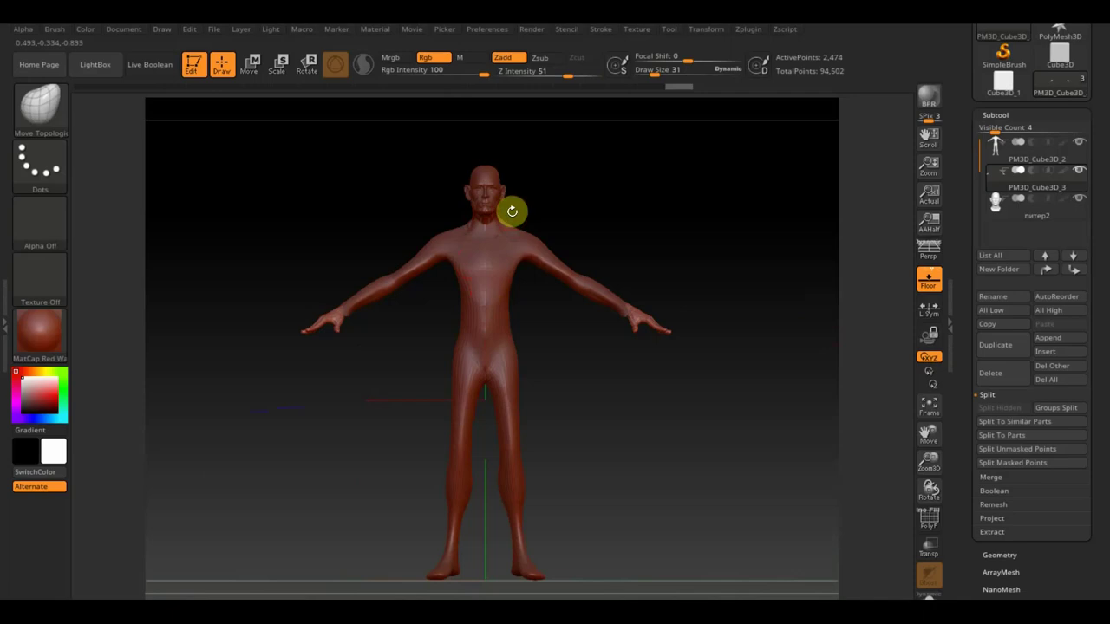
mouse_move(702, 272)
left_mouse_down()
mouse_move(702, 251)
mouse_move(731, 355)
mouse_move(476, 390)
mouse_move(374, 547)
mouse_move(661, 311)
mouse_move(694, 320)
left_mouse_up()
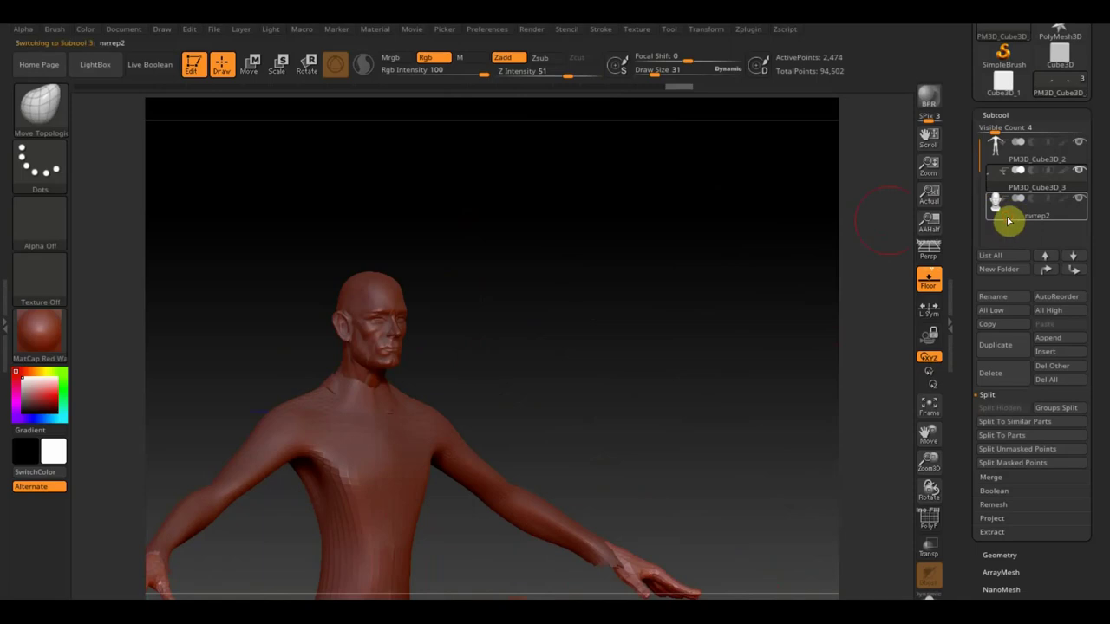
mouse_move(613, 298)
left_mouse_down()
mouse_move(594, 295)
mouse_move(724, 308)
left_mouse_up()
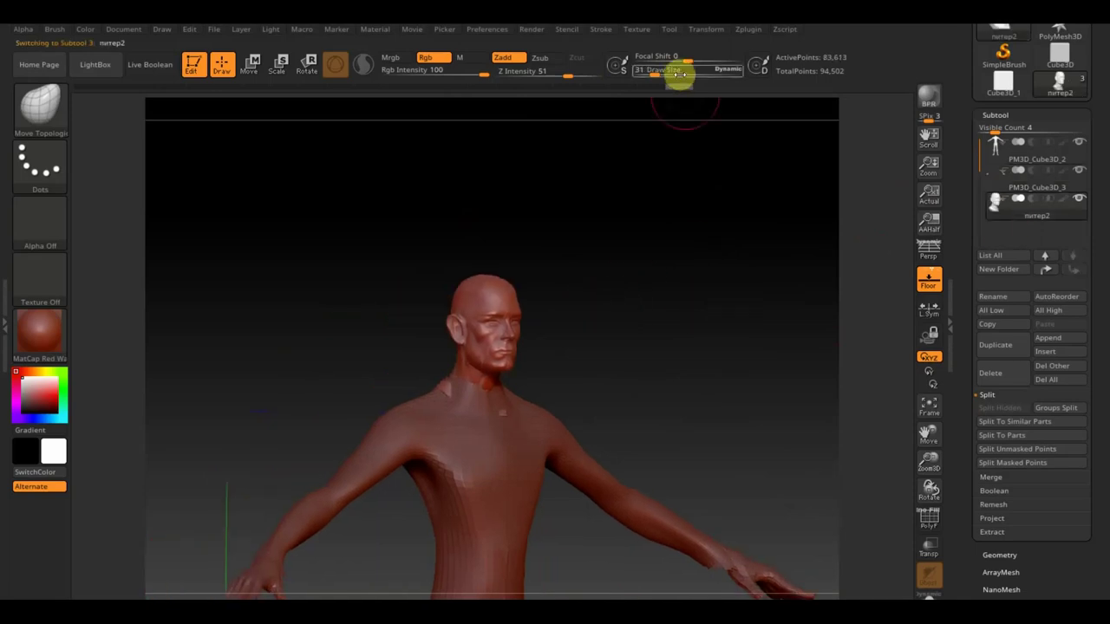
left_click_drag(679, 75, 652, 71)
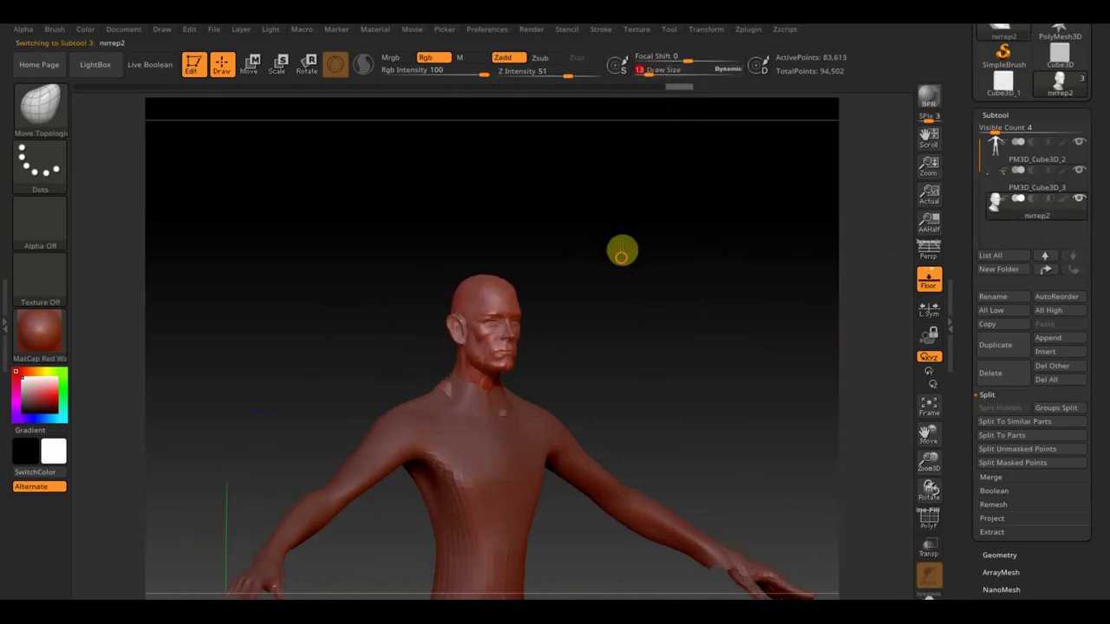
Turn the figure to a side profile showing the extended arm, ready for masking.
left_click_drag(621, 251, 604, 255)
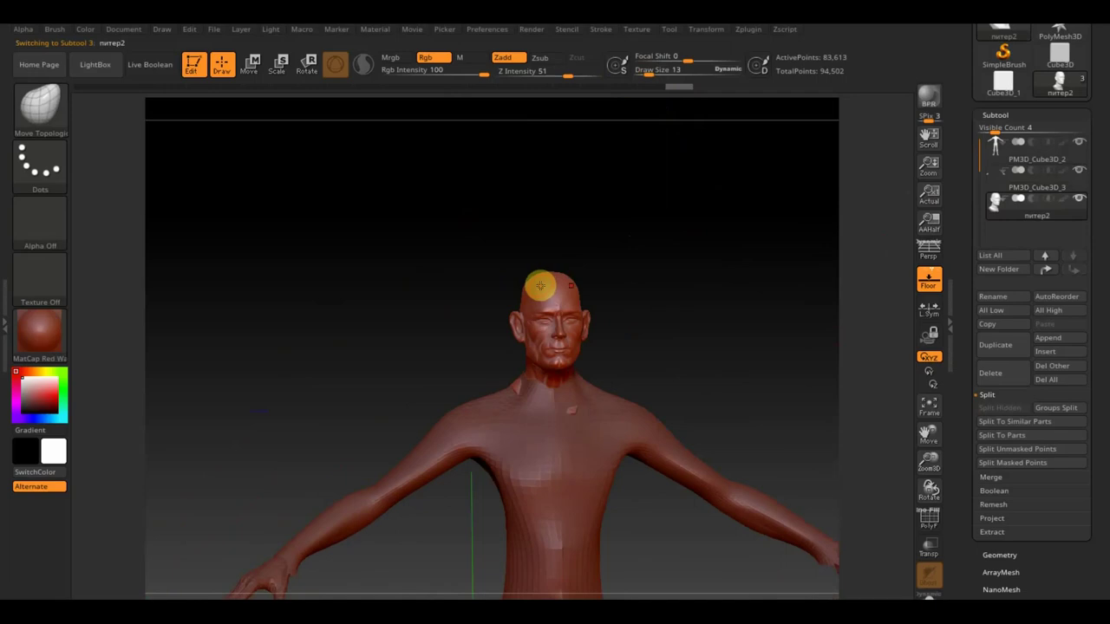
left_click_drag(554, 288, 709, 270)
left_click_drag(604, 278, 751, 327)
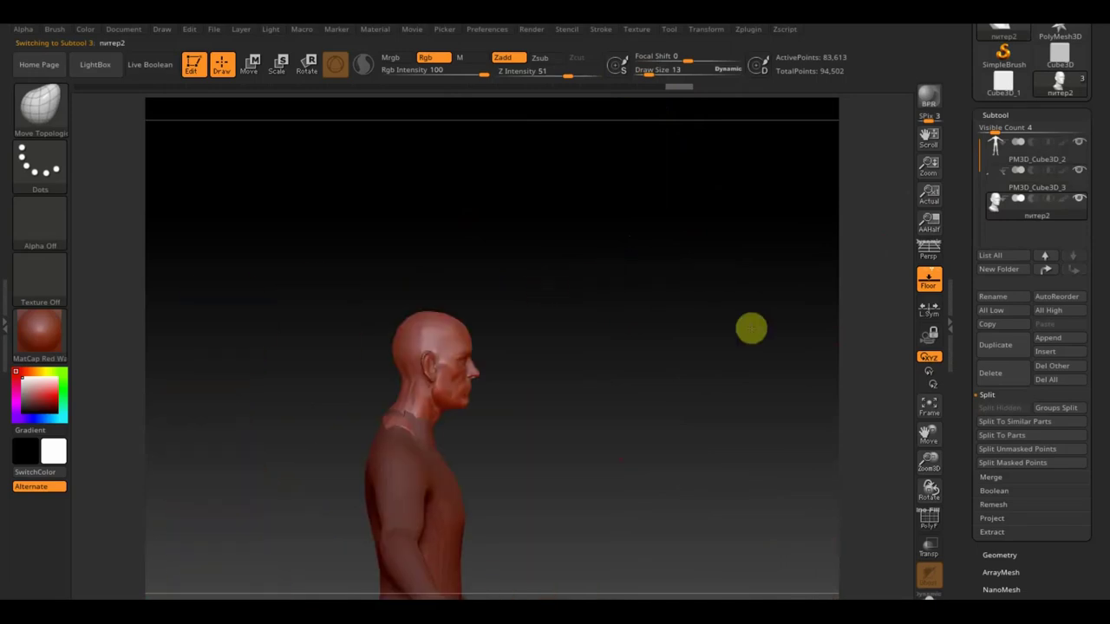
left_click_drag(567, 322, 573, 314)
key("ctrl")
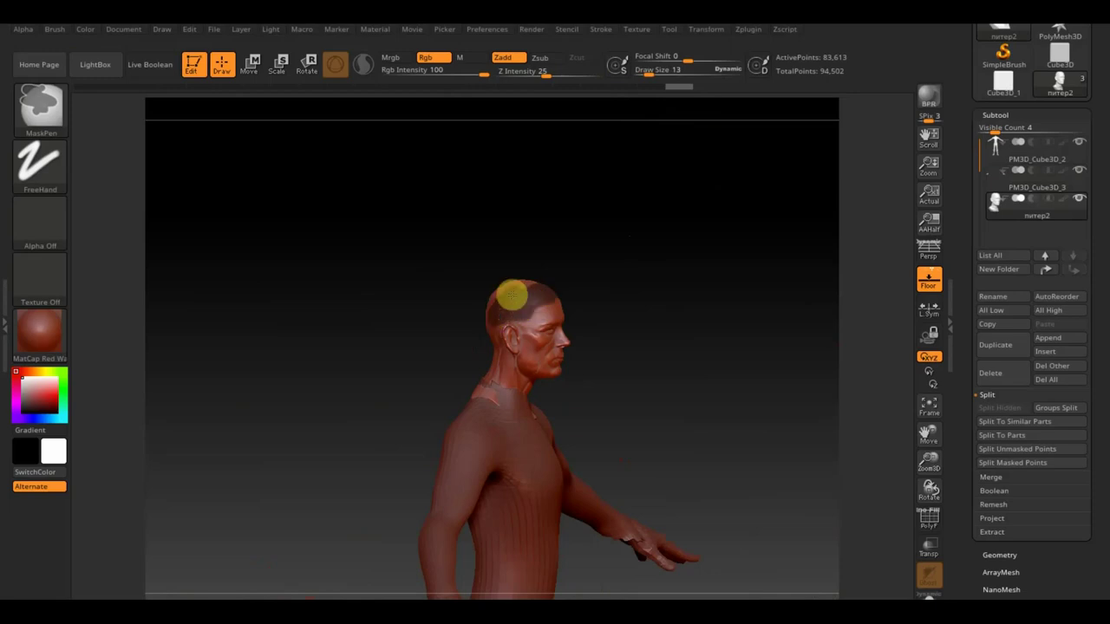
Set the brush Z Intensity to 44, turn to a front view, and show Tool > Geometry.
mouse_move(483, 311)
left_mouse_down()
mouse_move(471, 303)
mouse_move(515, 312)
left_mouse_up()
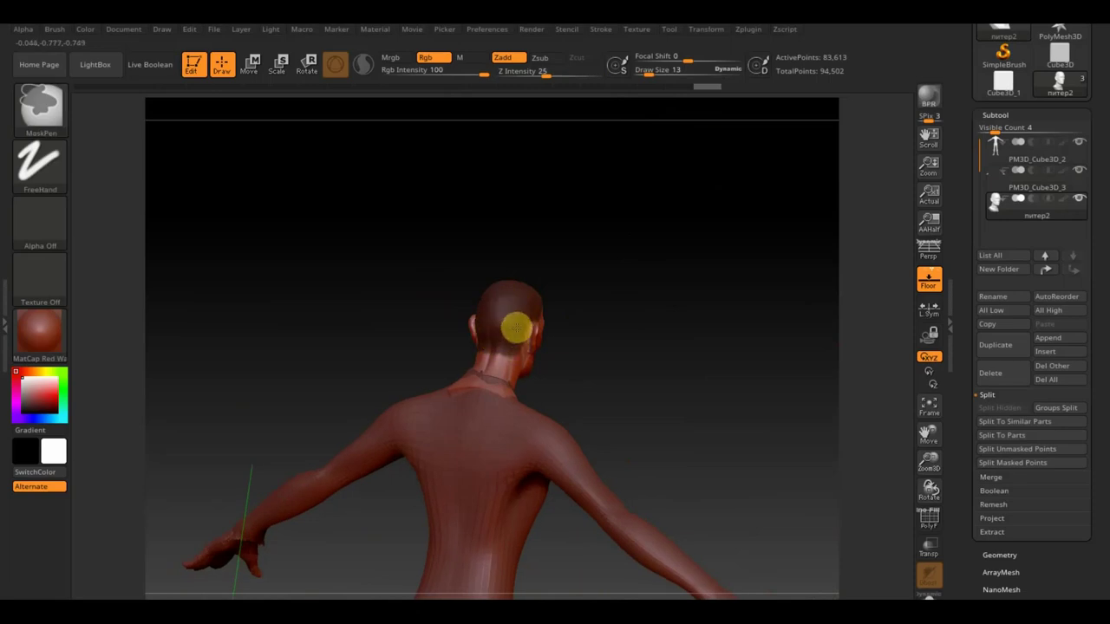
mouse_move(597, 266)
left_mouse_down()
mouse_move(560, 263)
mouse_move(659, 251)
left_mouse_up()
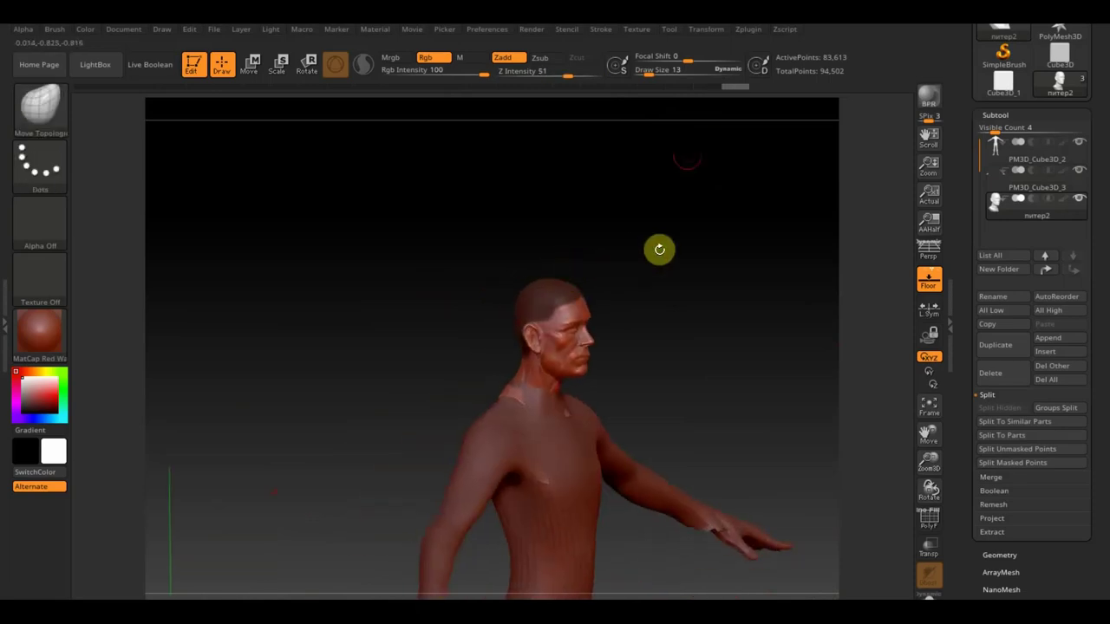
left_click_drag(572, 74, 566, 75)
left_click_drag(639, 74, 644, 70)
key("ctrl")
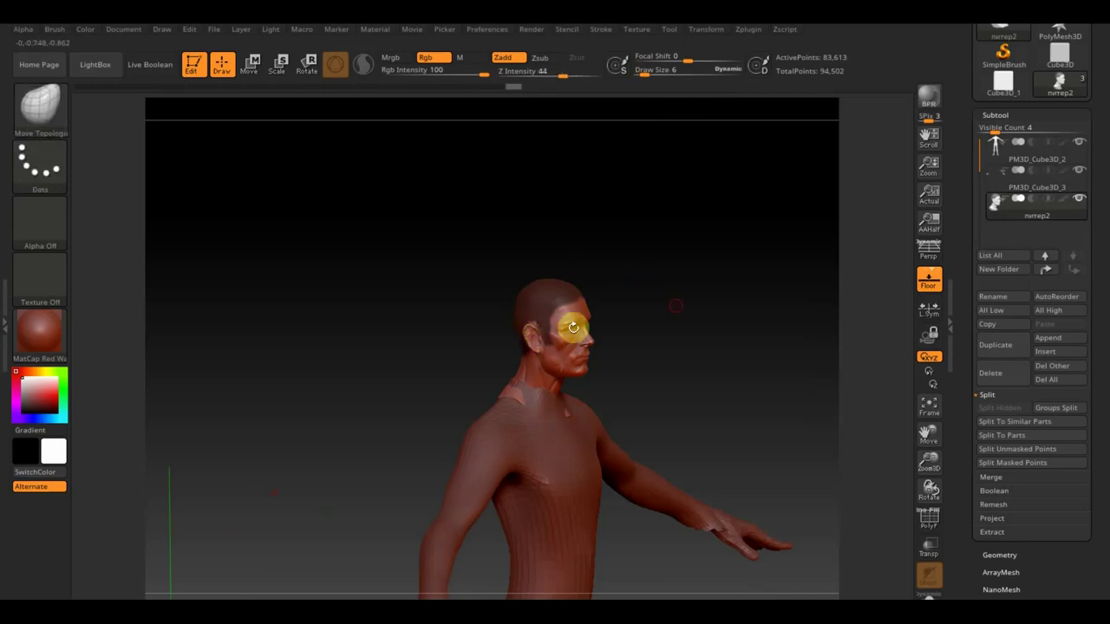
mouse_move(672, 301)
left_mouse_down()
mouse_move(657, 283)
mouse_move(694, 281)
left_mouse_up()
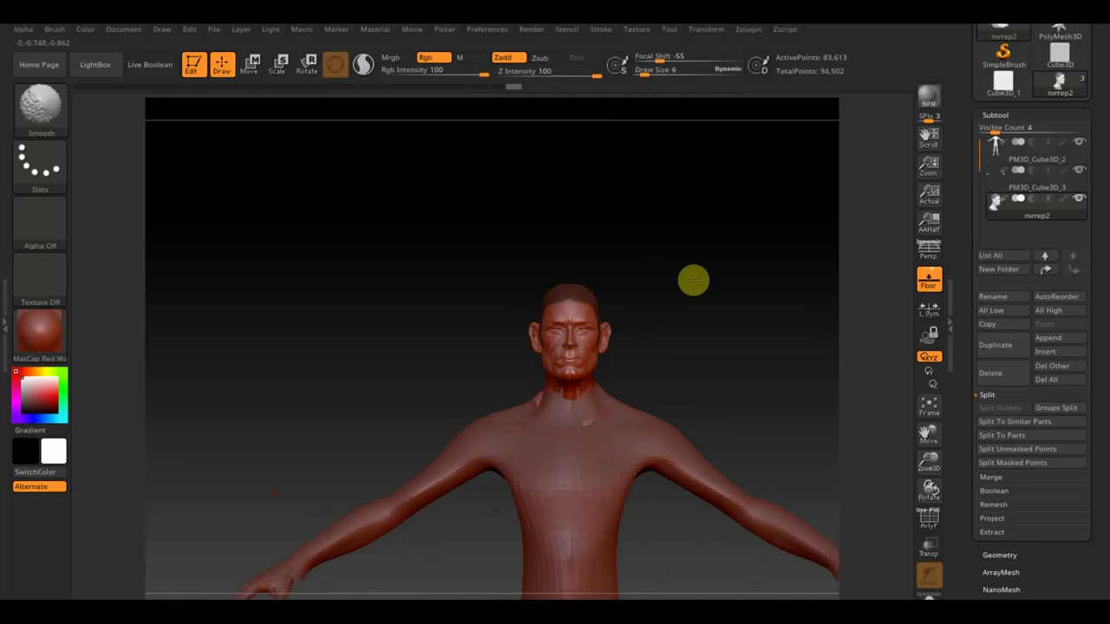
left_click(1010, 556)
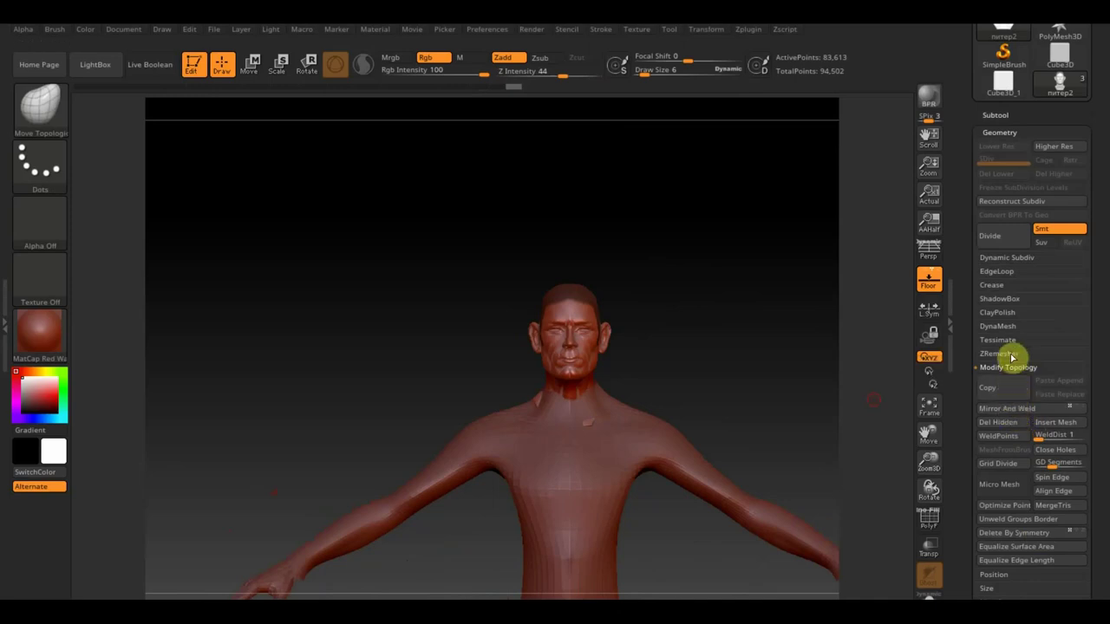
Extract a thin cap from the masked head, lowering Thick twice, and accept it as Extract2.
left_click(995, 115)
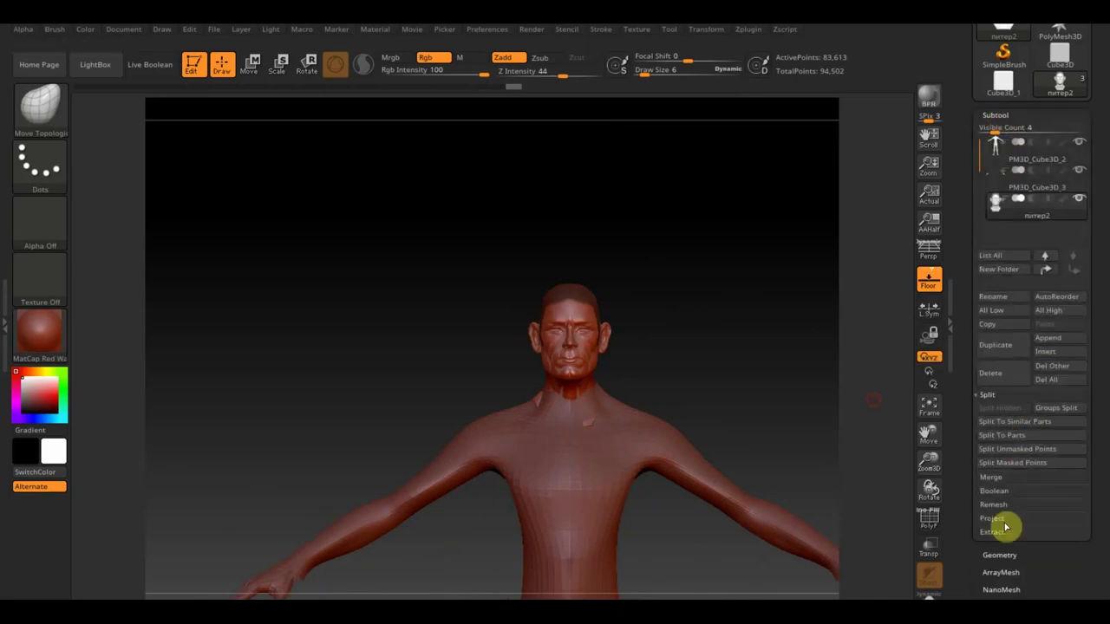
left_click(994, 531)
left_click(1007, 483)
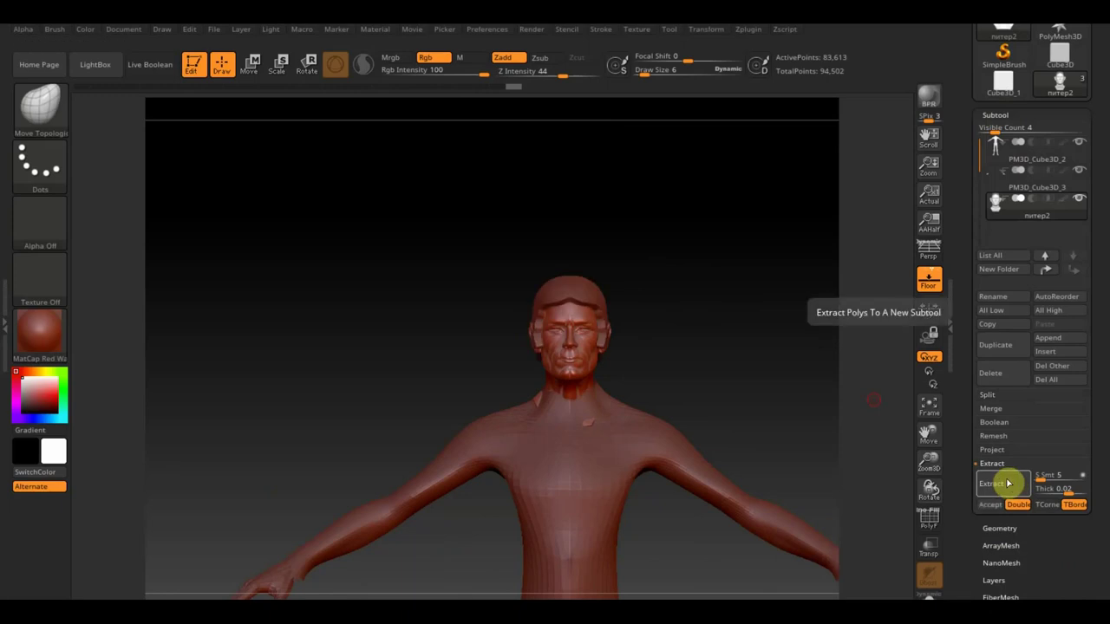
left_click(1062, 489)
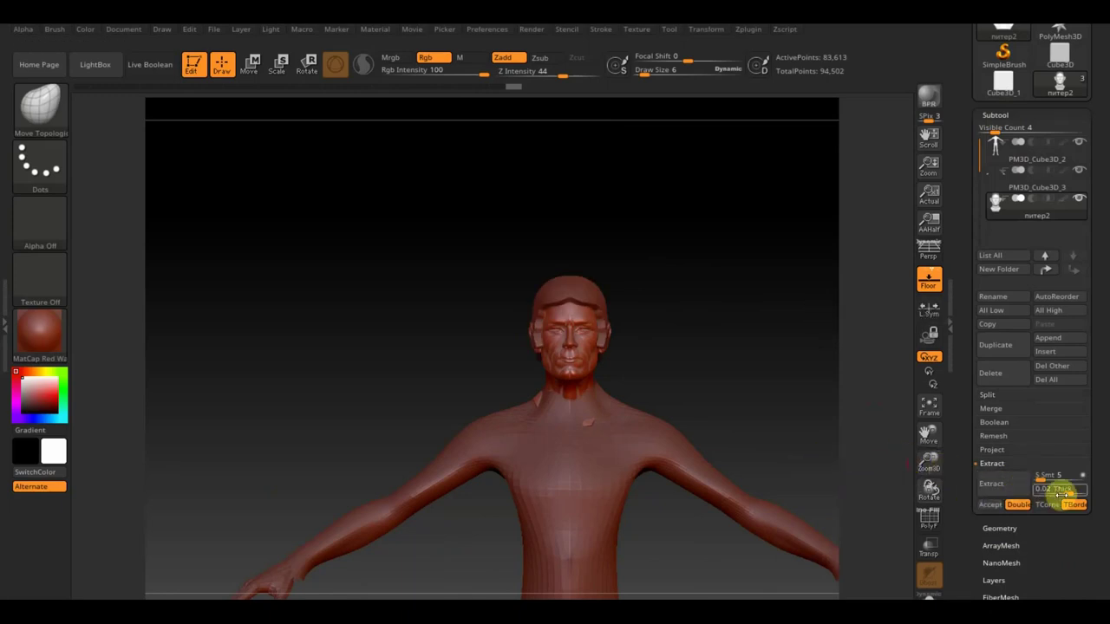
type("0.009")
key("Return")
left_click(1006, 485)
left_click(1063, 489)
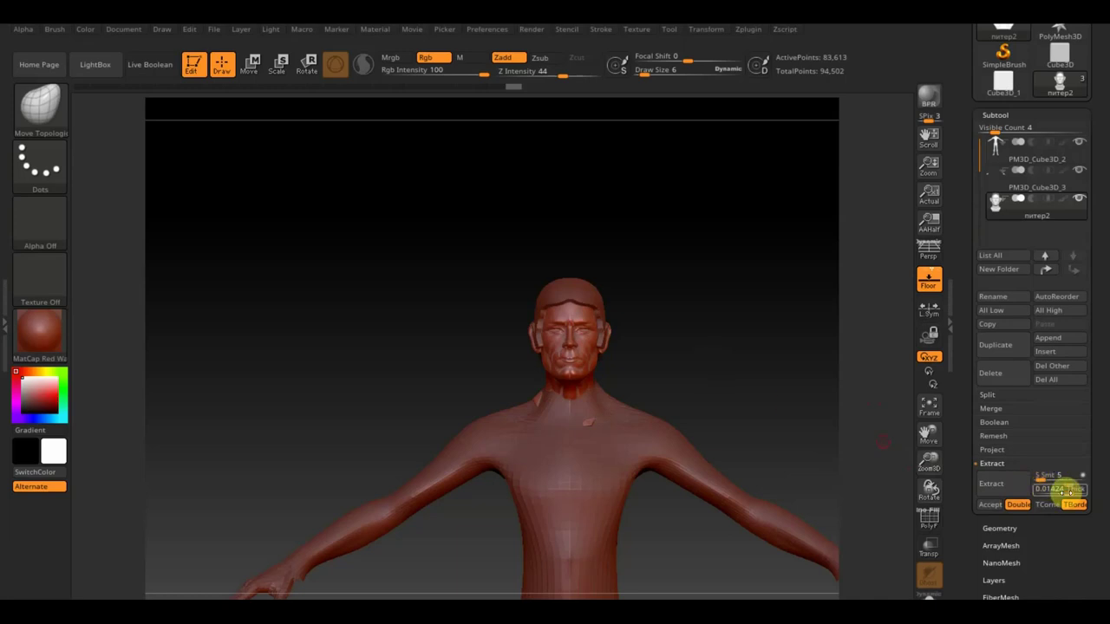
type("0.00312")
key("Return")
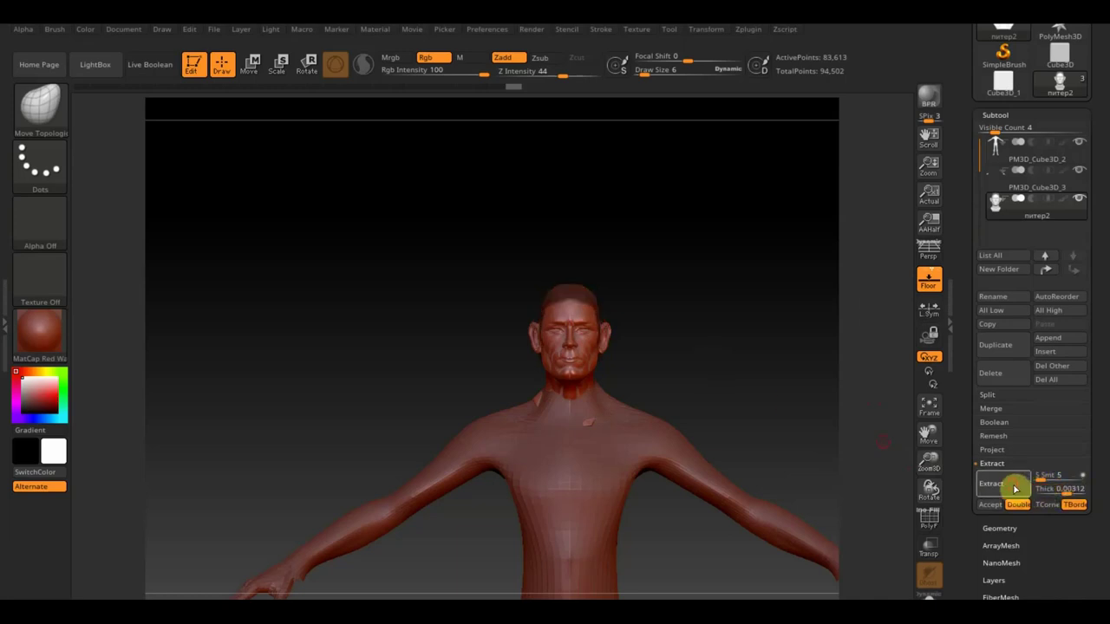
left_click(1012, 487)
left_click(992, 506)
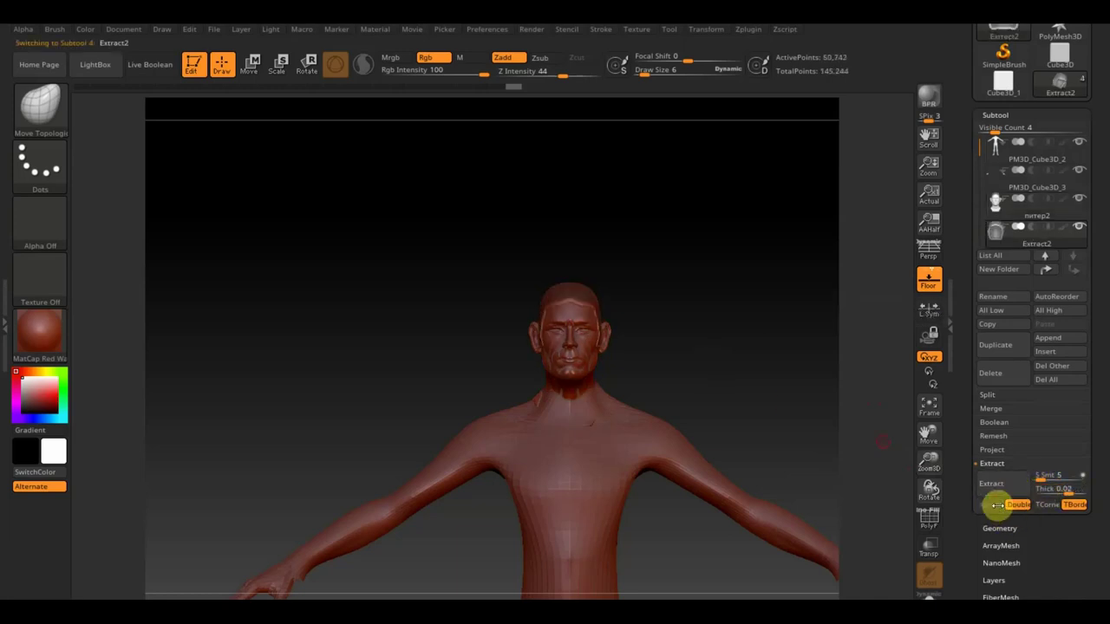
Rotate the figure to a three-quarter view and bring up the brush library.
key("ctrl")
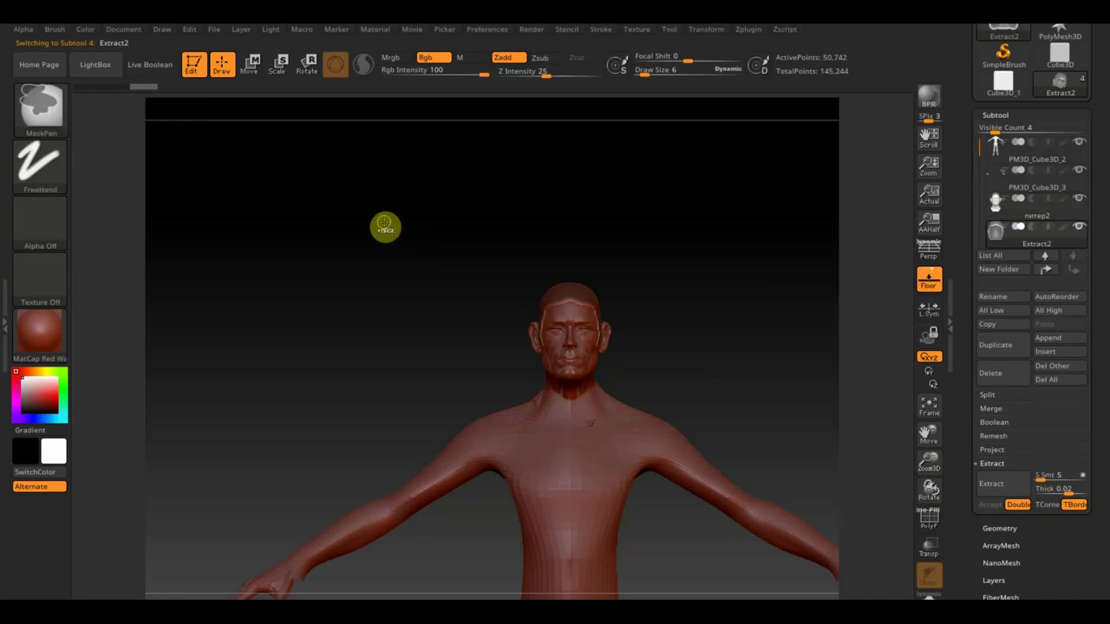
left_click_drag(528, 280, 520, 266)
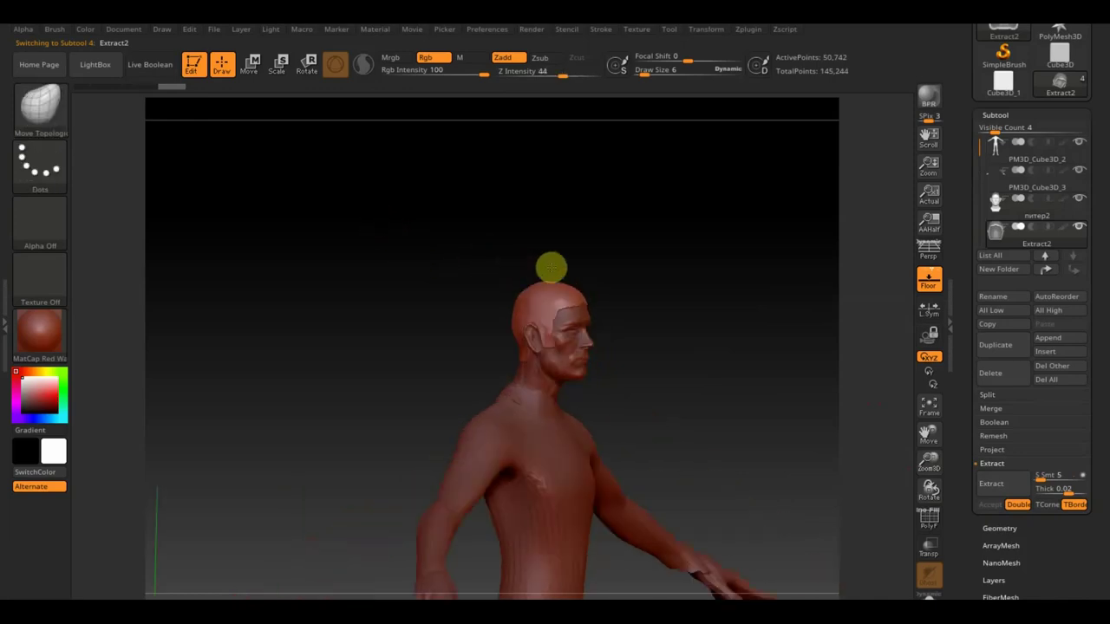
left_click(40, 105)
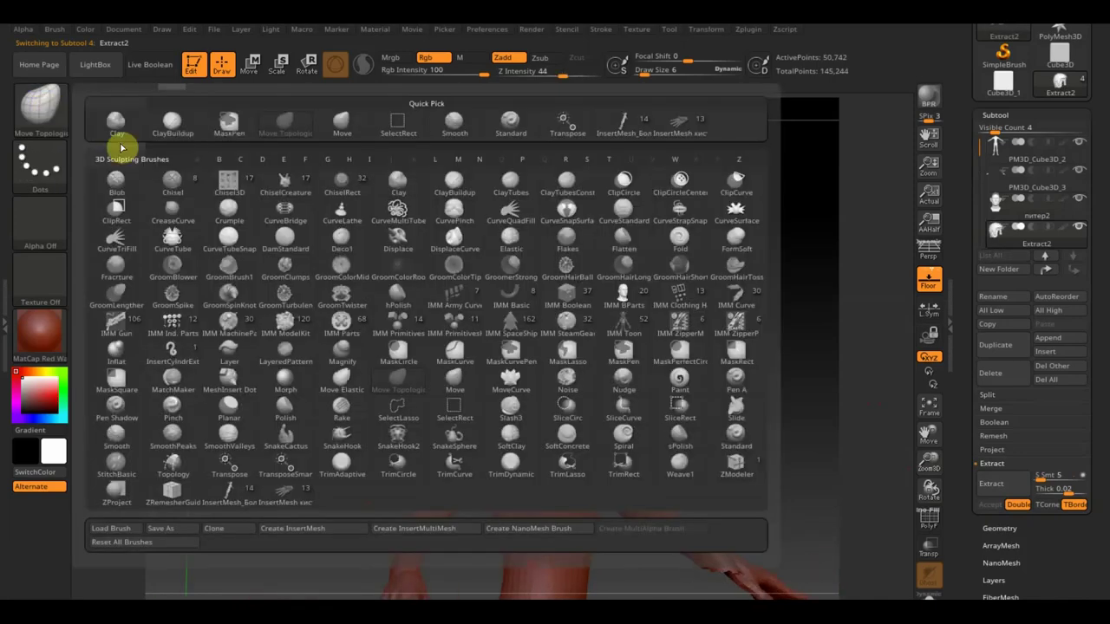
left_click(174, 126)
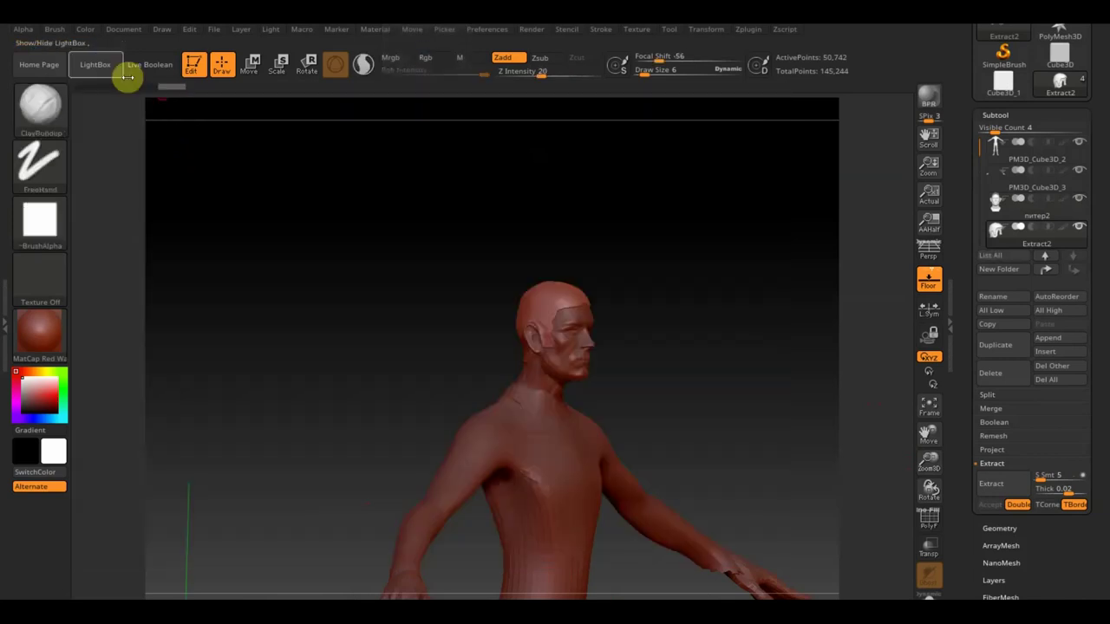
left_click(55, 30)
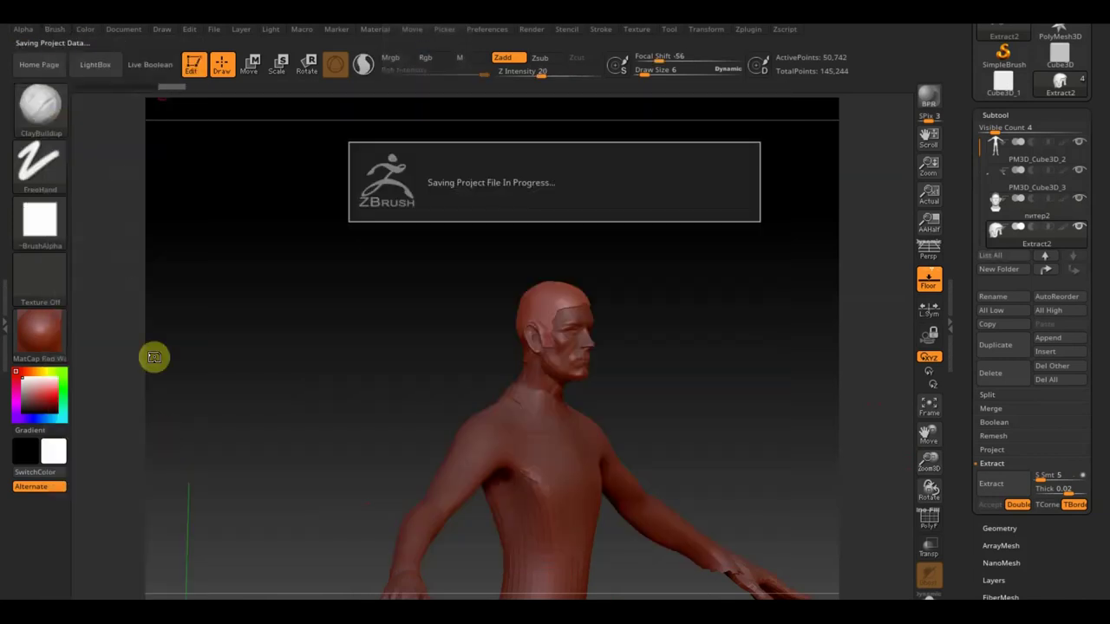
mouse_move(220, 174)
left_mouse_down()
mouse_move(280, 272)
mouse_move(324, 268)
left_mouse_up()
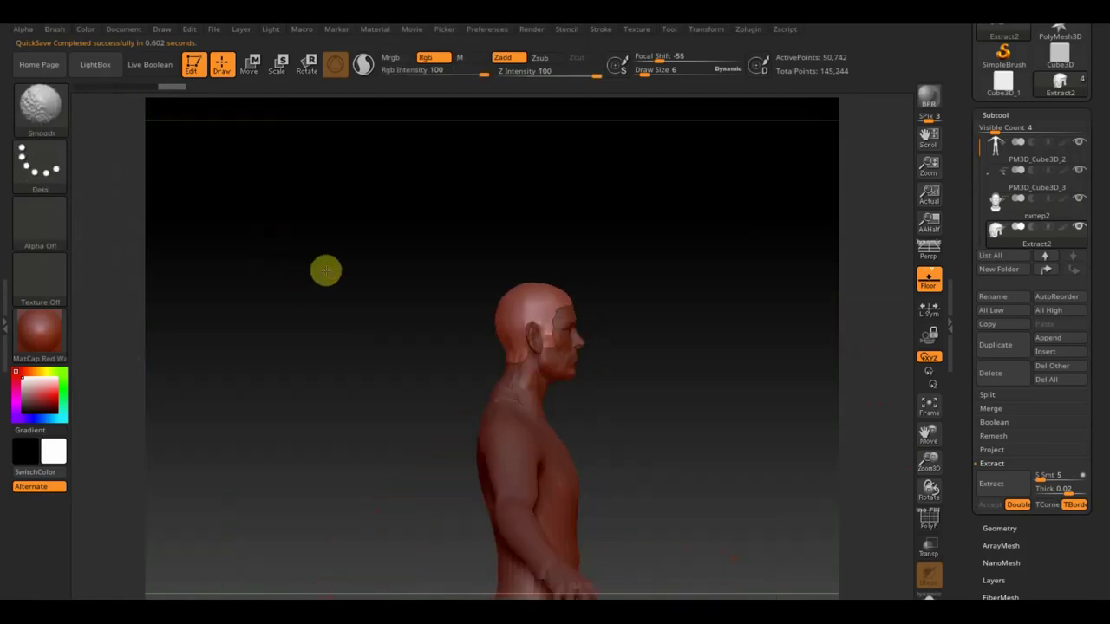
left_click(54, 30)
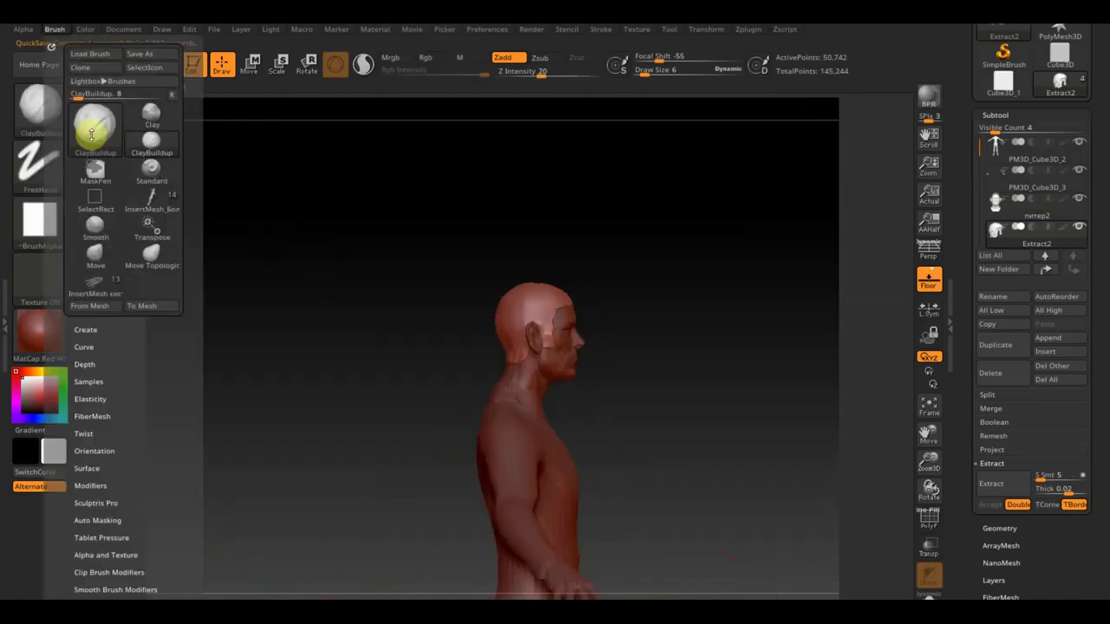
scroll(139, 375, "down", 3)
left_click(121, 372)
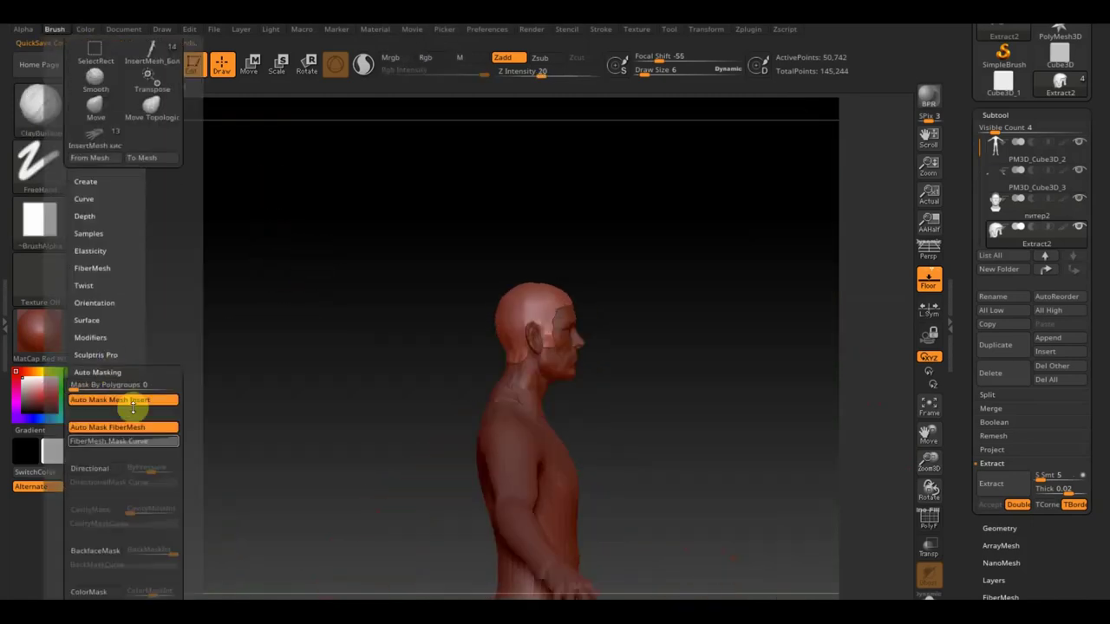
scroll(192, 465, "down", 3)
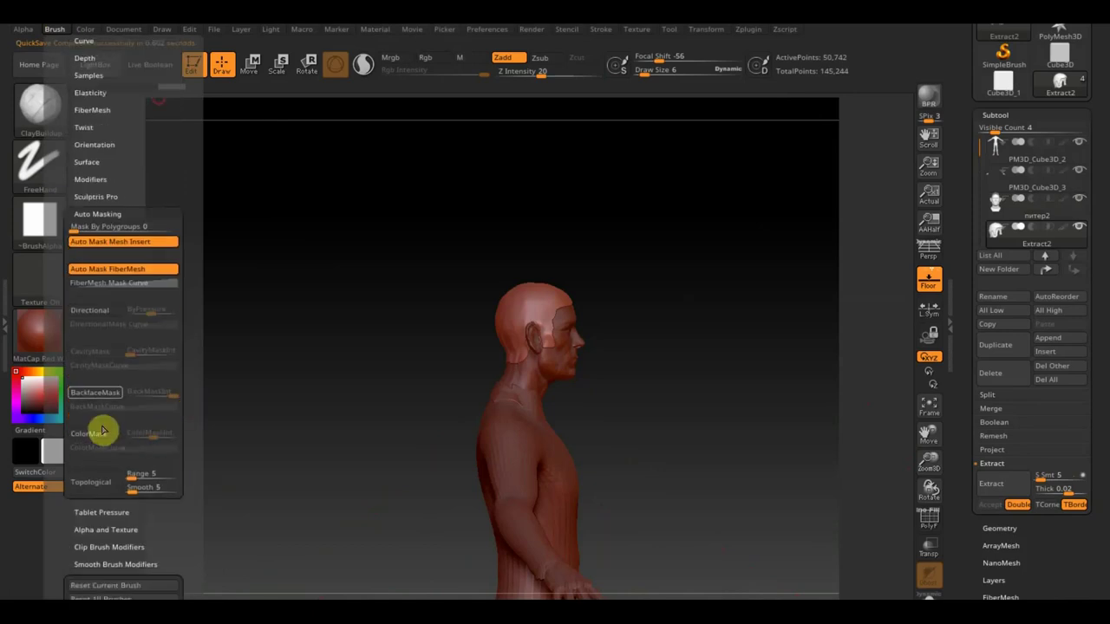
left_click(96, 393)
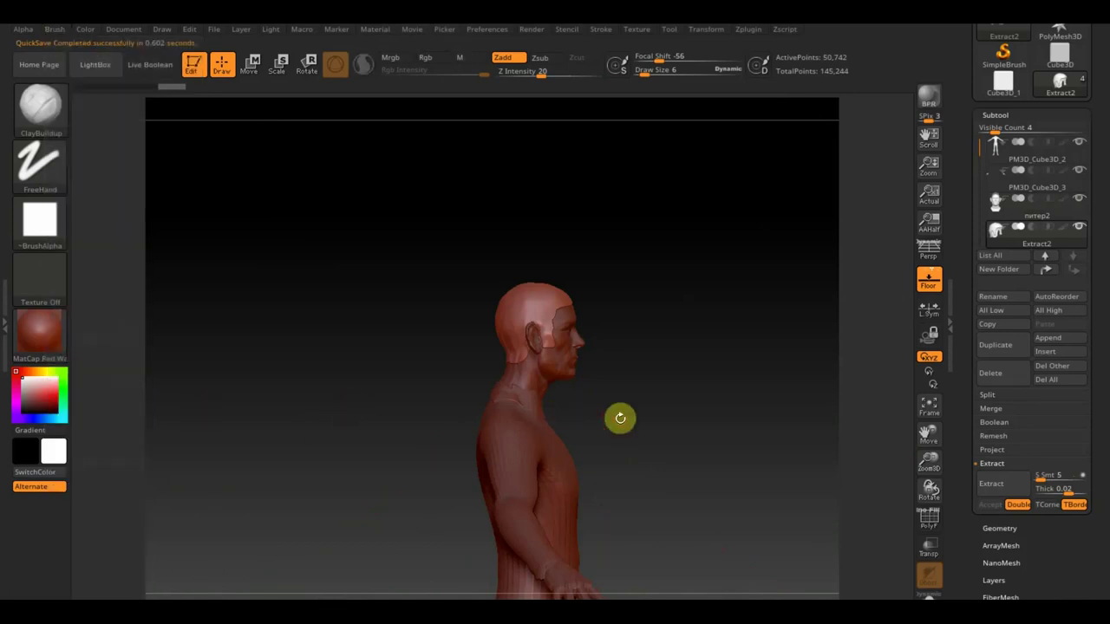
mouse_move(630, 404)
left_mouse_down("alt")
mouse_move(639, 426)
mouse_move(594, 377)
left_mouse_up("alt")
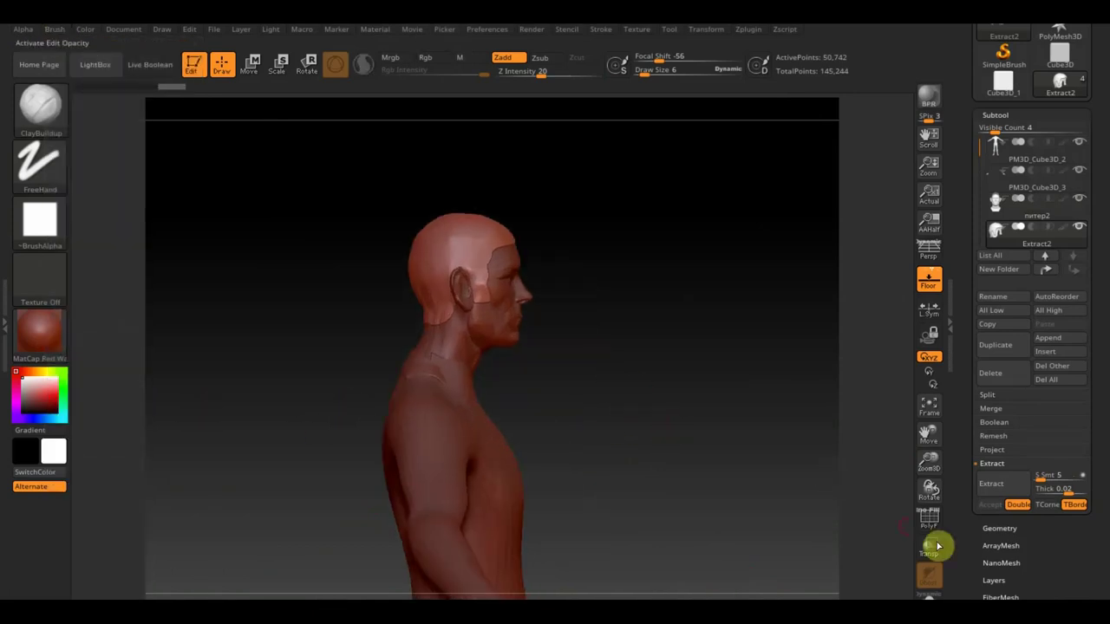
left_click(1005, 528)
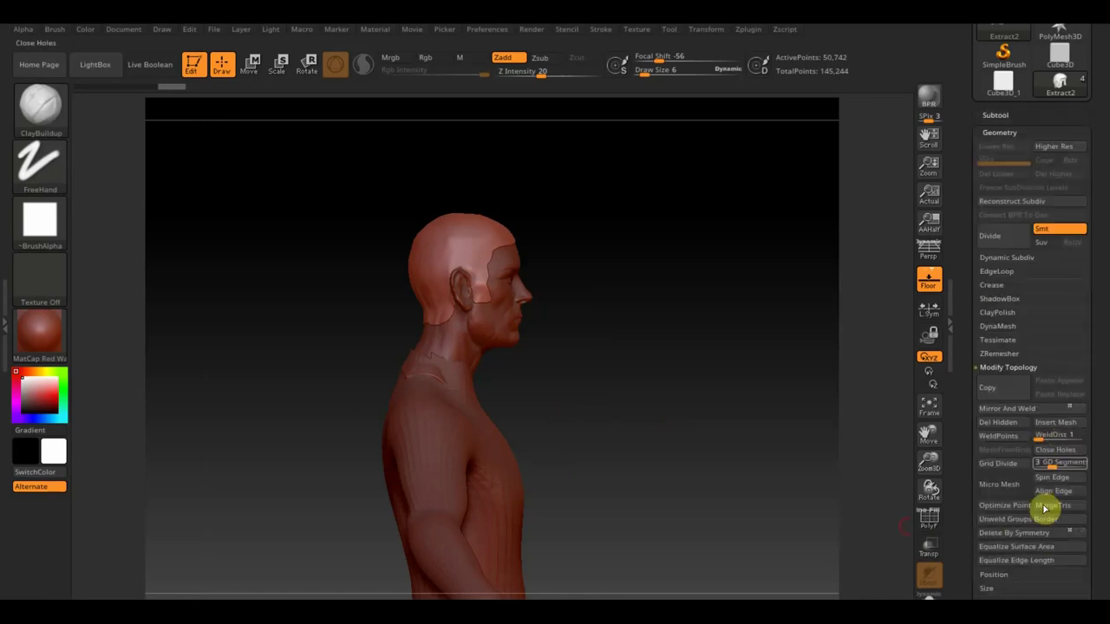
DynaMesh the hair strips into one mesh at resolution 512 and zoom in on the head.
left_click(1002, 326)
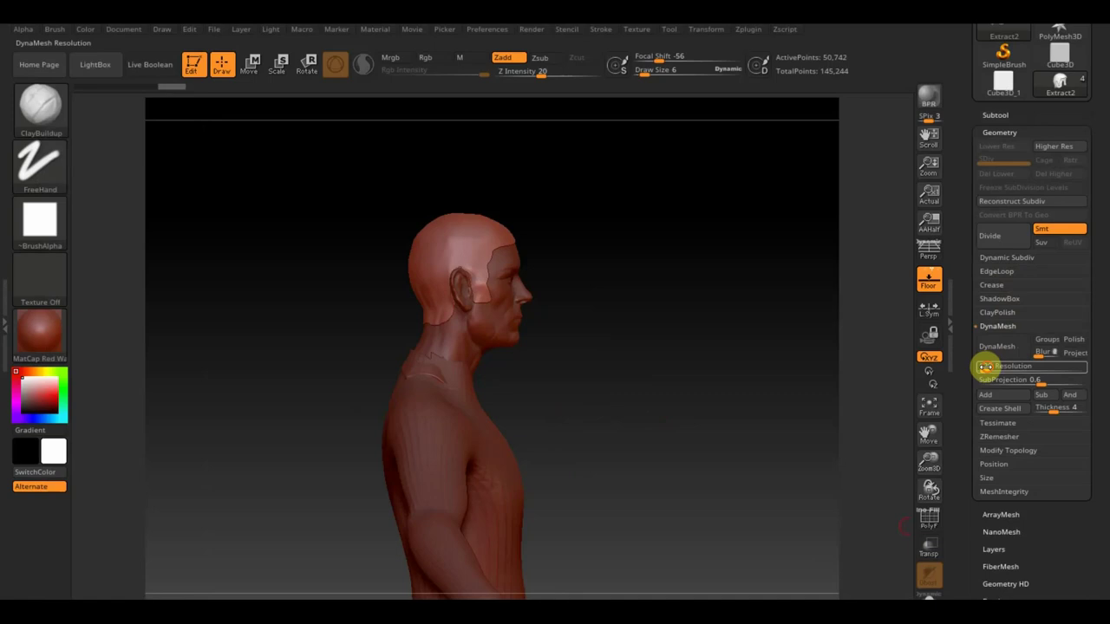
left_click(1001, 348)
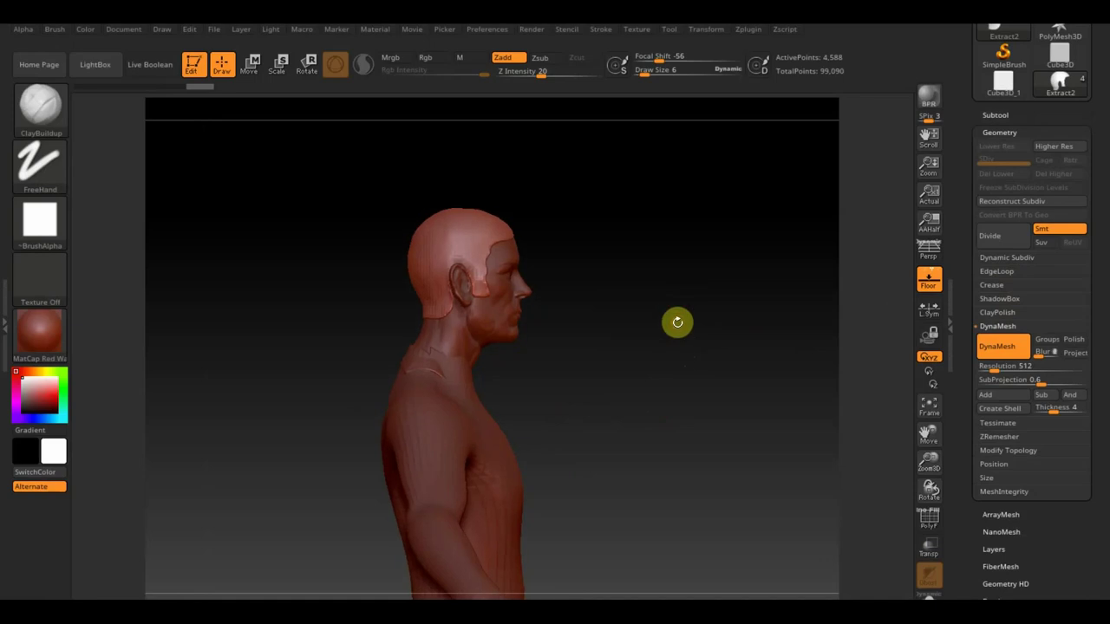
left_click_drag(676, 319, 700, 452, "alt")
mouse_move(677, 182)
left_mouse_down("shift")
mouse_move(751, 211)
mouse_move(731, 213)
left_mouse_up("shift")
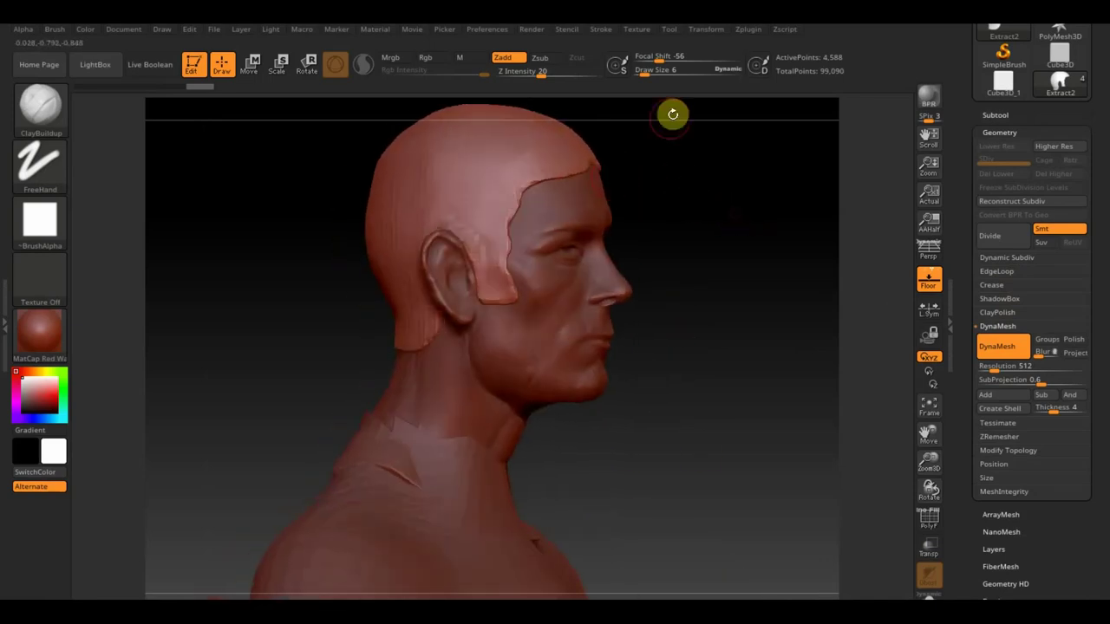
Smooth the hair at the back of the head with the brush at draw size 24.
left_click_drag(646, 87, 652, 71)
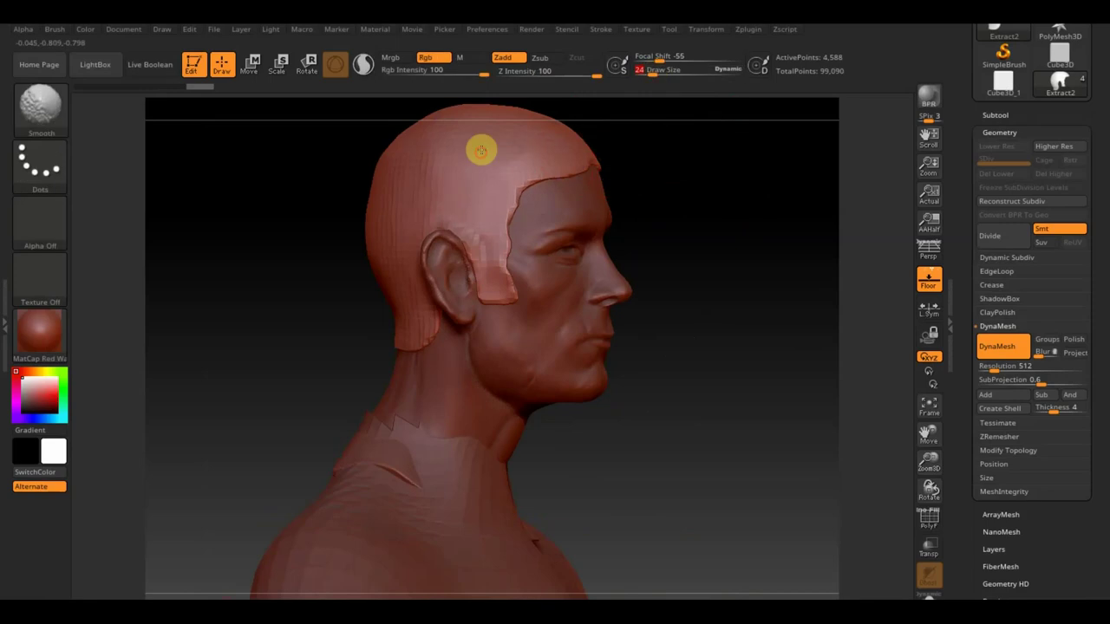
left_click_drag(471, 208, 421, 265, "shift")
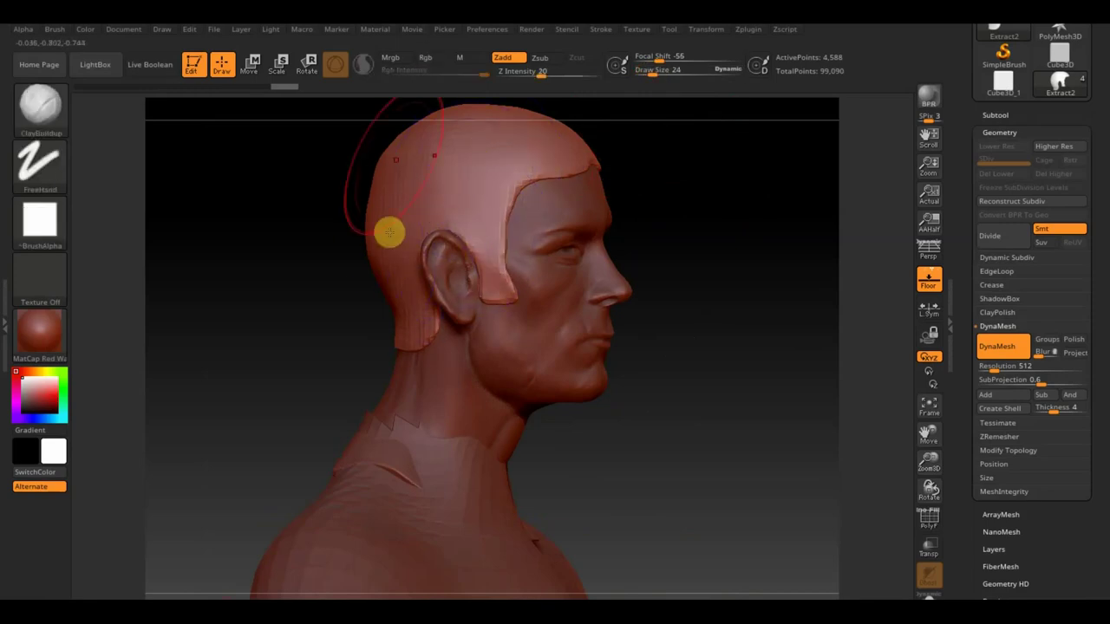
mouse_move(700, 222)
left_mouse_down()
mouse_move(664, 226)
mouse_move(742, 256)
mouse_move(649, 302)
left_mouse_up()
scroll(781, 293, "down", 3)
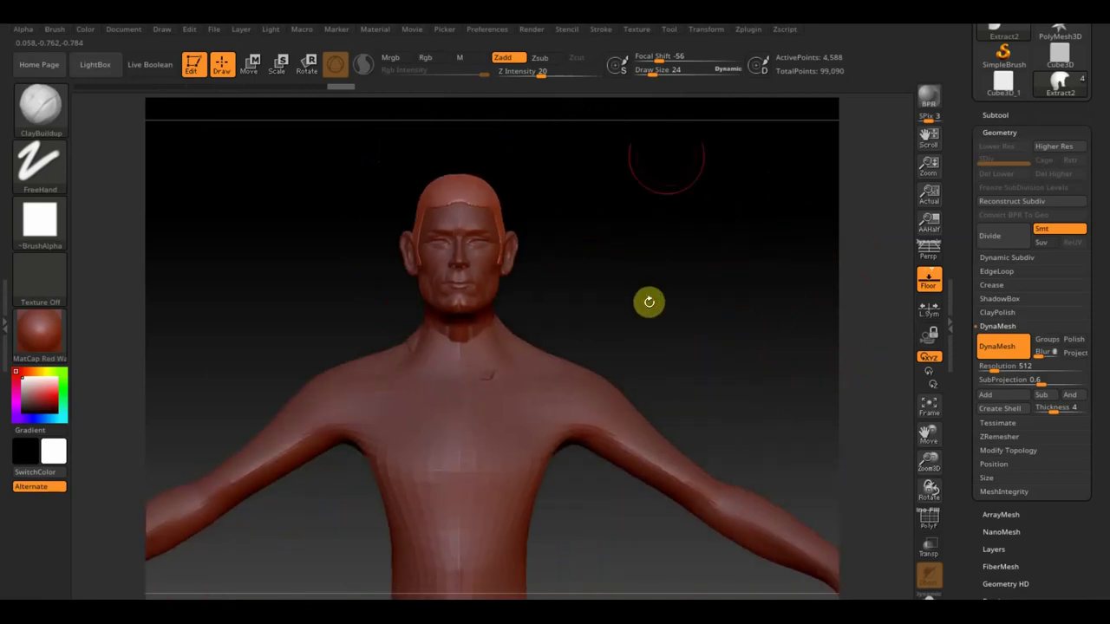
left_click(637, 31)
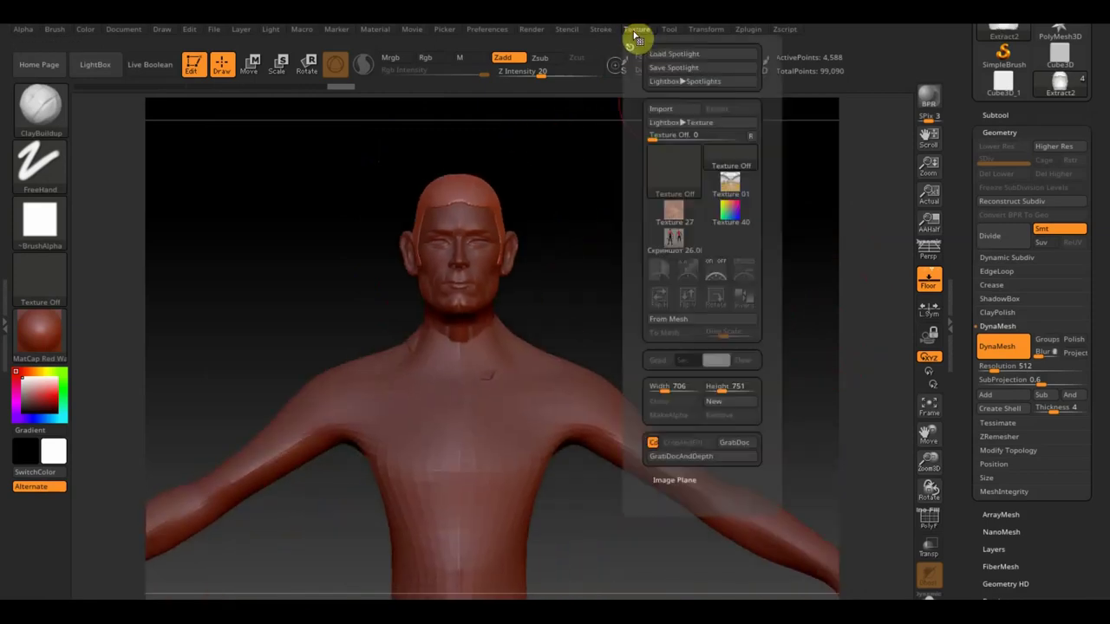
Import the 26.08.21_15.13.07 face screenshot as a texture.
left_click(670, 111)
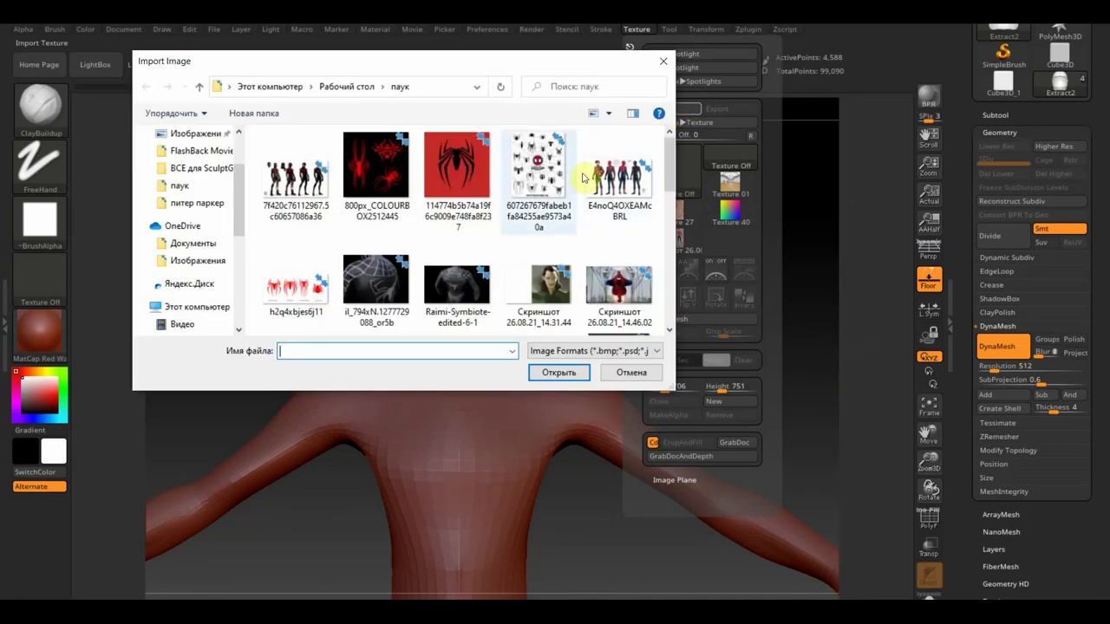
left_click(461, 286)
scroll(524, 294, "down", 3)
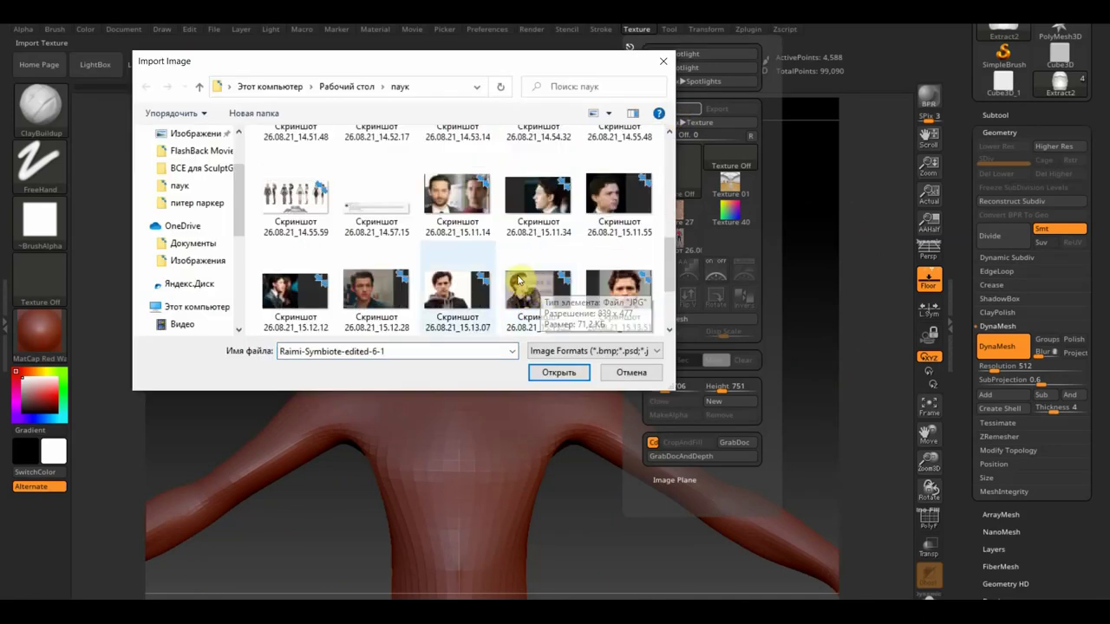
mouse_move(375, 291)
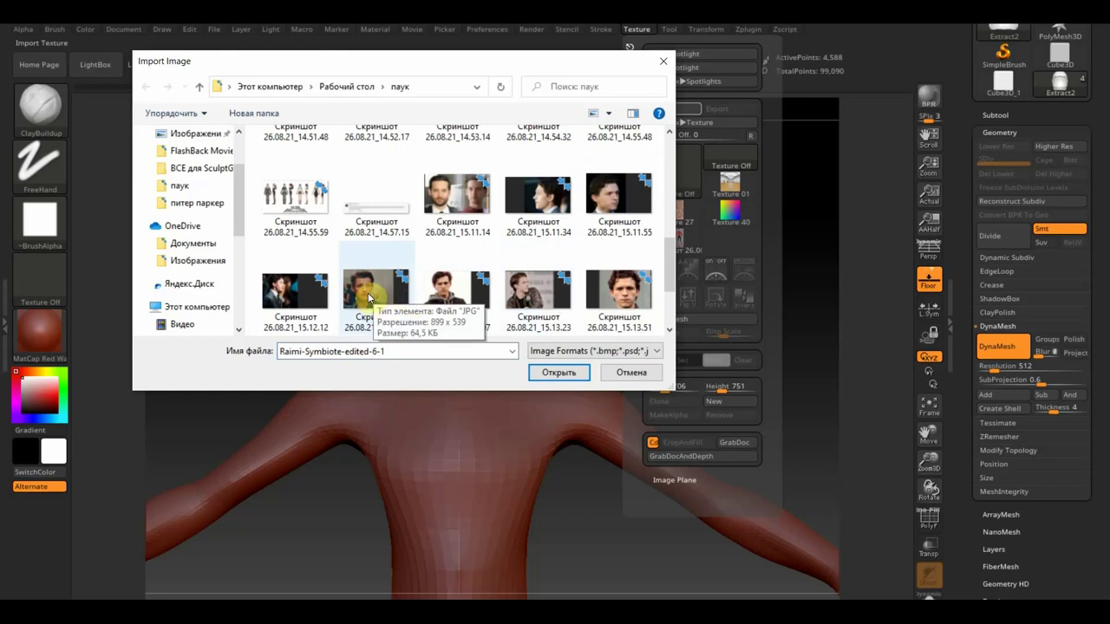
scroll(369, 298, "down", 1)
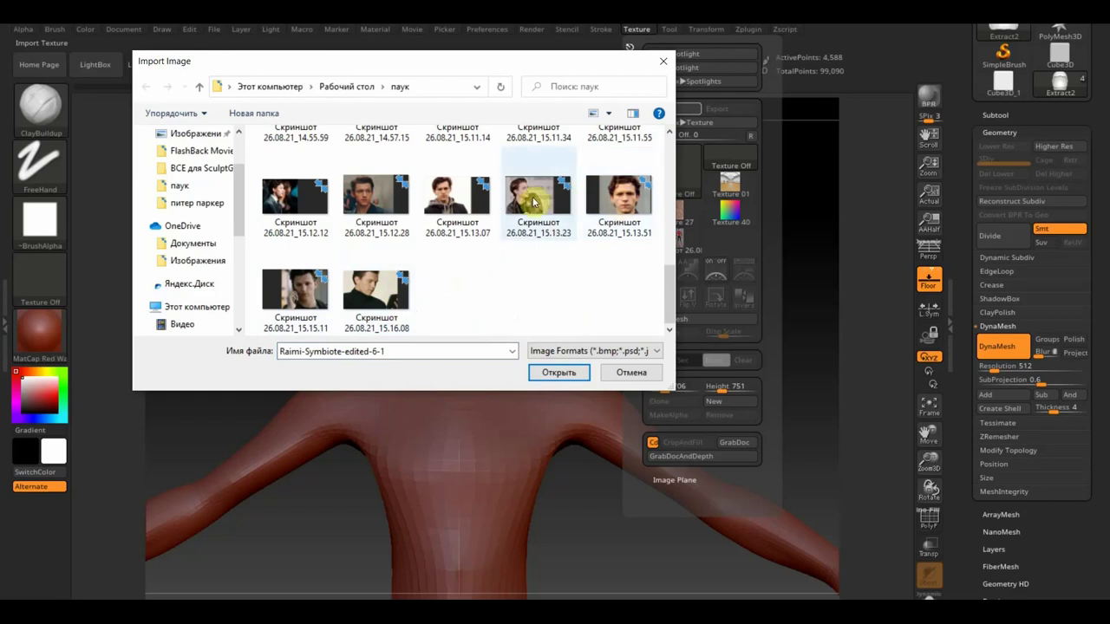
left_click(450, 201)
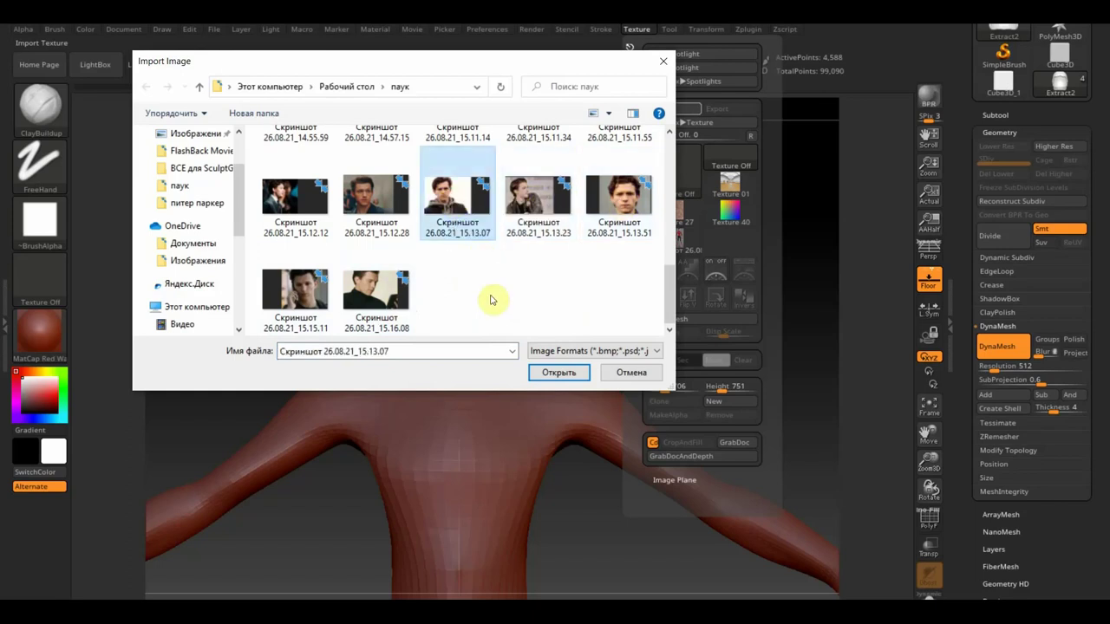
left_click(559, 373)
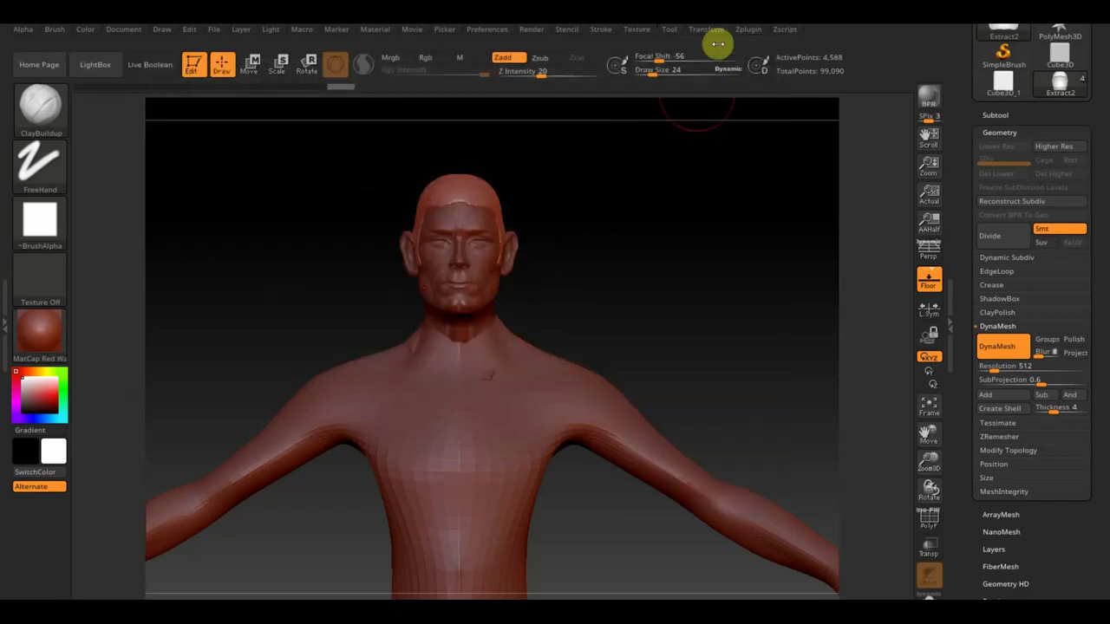
Add the photo to Spotlight, shrink it into the top-right corner, then hide the overlay.
left_click(640, 30)
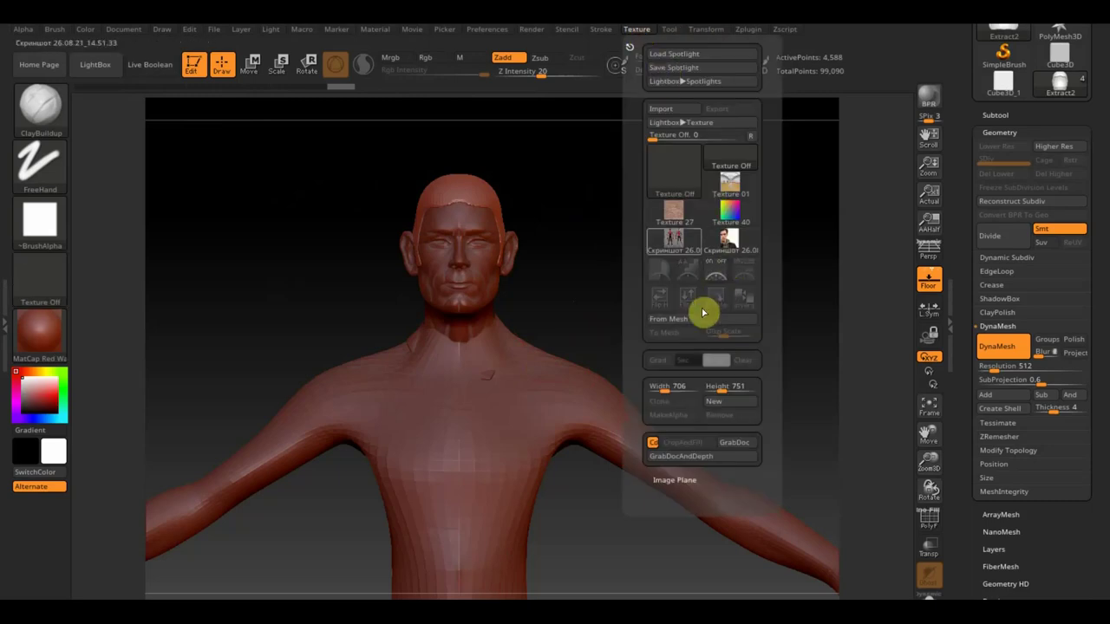
left_click(725, 243)
left_click(726, 243)
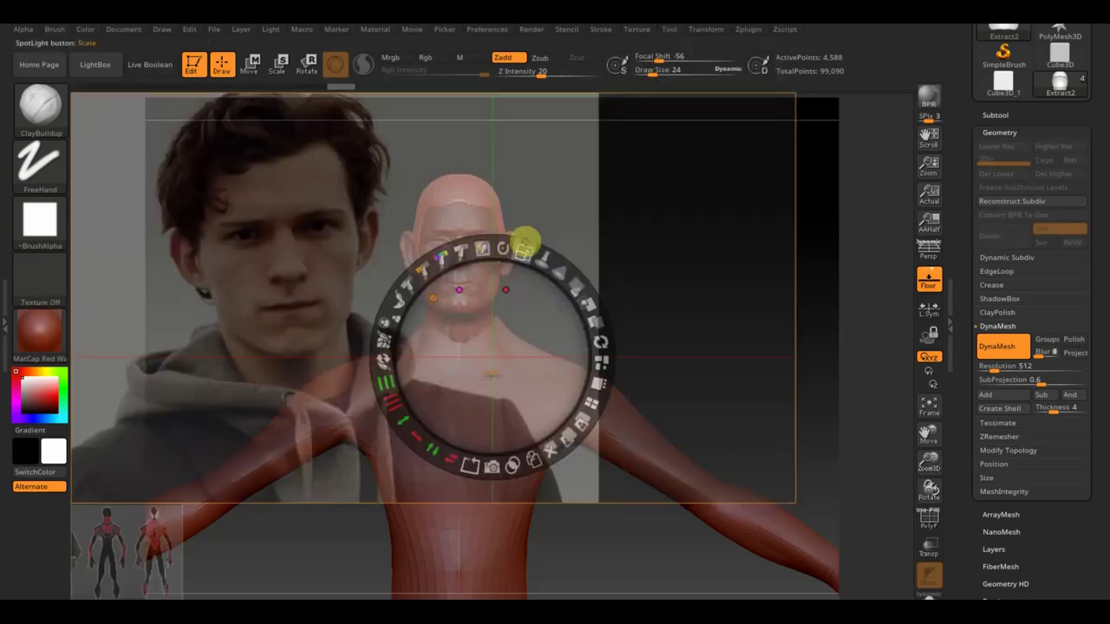
left_click_drag(525, 242, 426, 231)
mouse_move(501, 305)
left_mouse_down()
mouse_move(750, 216)
mouse_move(789, 188)
left_mouse_up()
key("z")
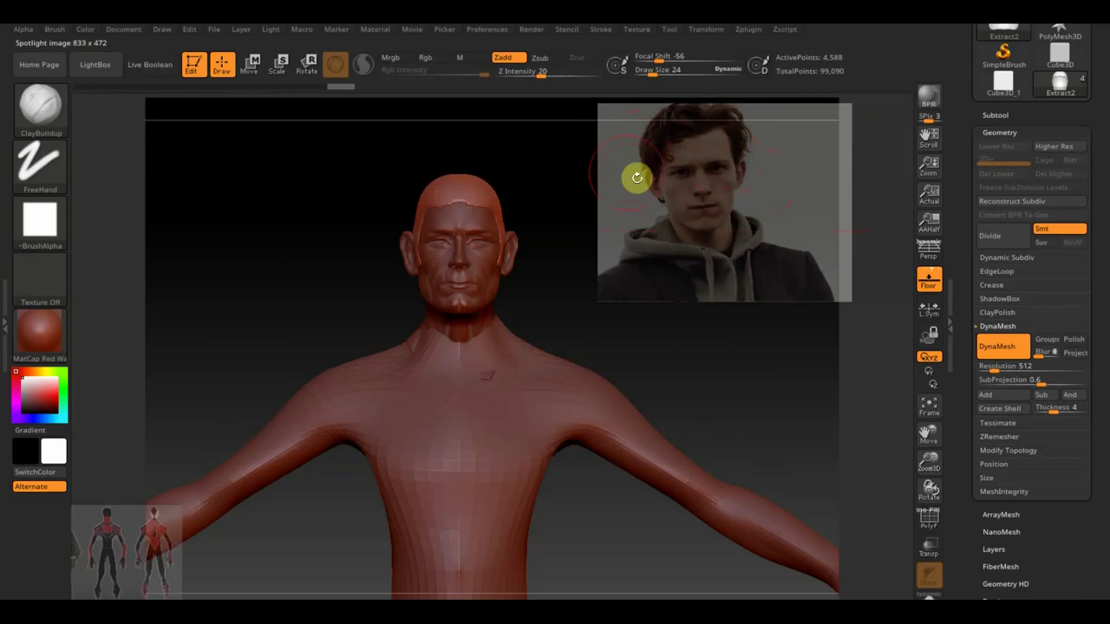
key("shift")
key("shift+z")
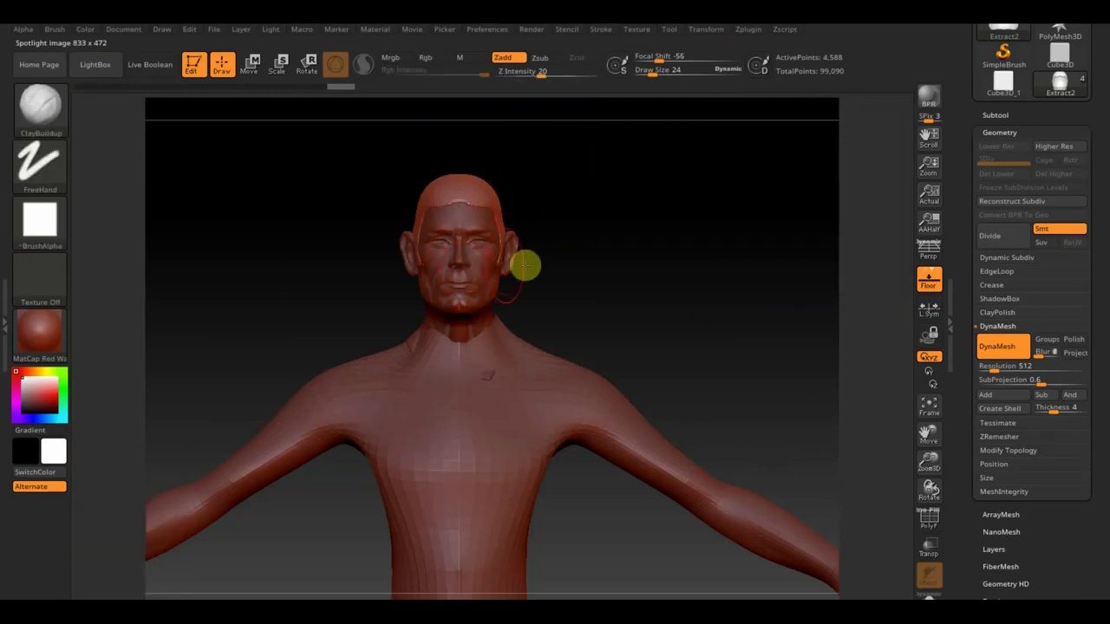
Add rough clay strokes near the forehead, then set brush size 20 with lower strength.
left_click_drag(619, 257, 631, 323, "alt")
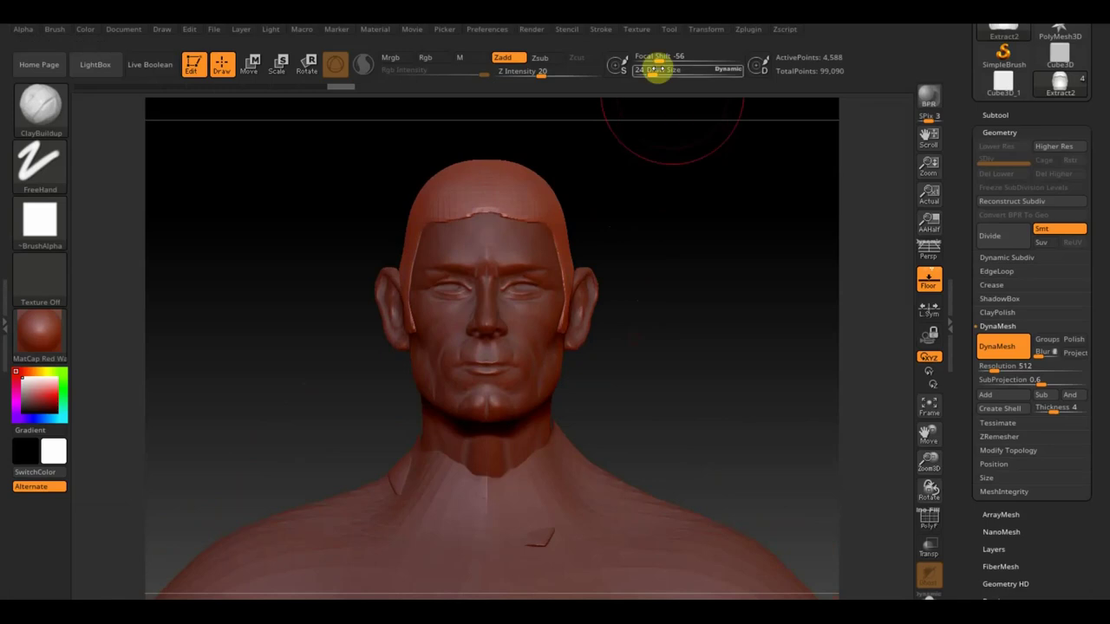
left_click_drag(648, 73, 641, 76)
left_click_drag(441, 206, 471, 186)
left_click_drag(644, 71, 650, 71)
left_click_drag(555, 71, 513, 75)
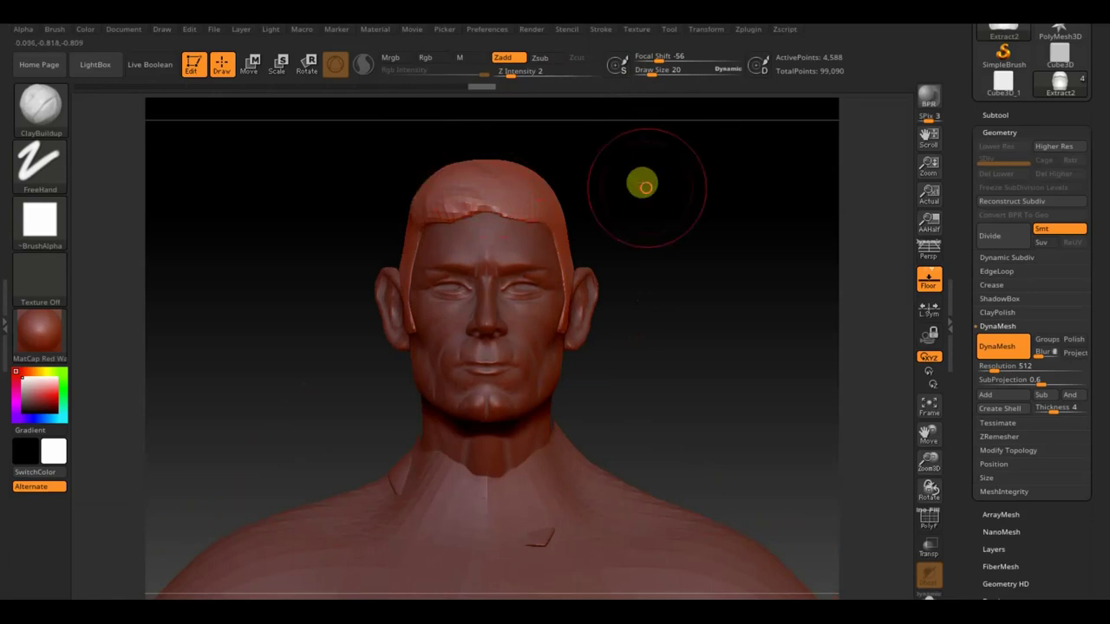
Inspect the head from front, three-quarter, back and side views, then choose Move Topological.
left_click_drag(642, 181, 699, 218)
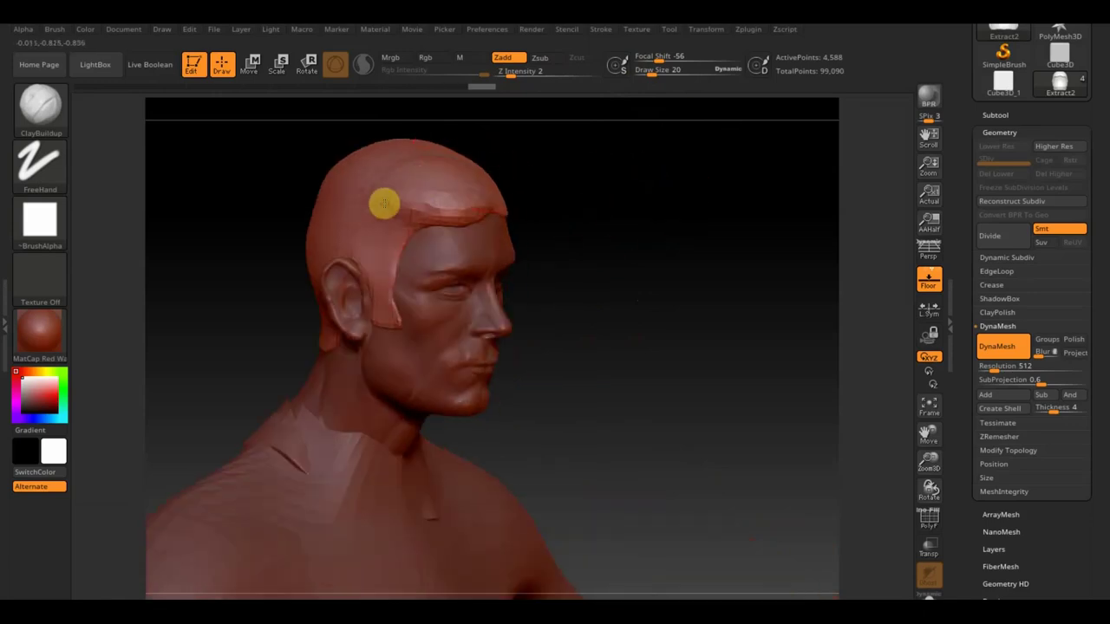
mouse_move(352, 176)
left_mouse_down()
mouse_move(520, 151)
mouse_move(615, 199)
left_mouse_up()
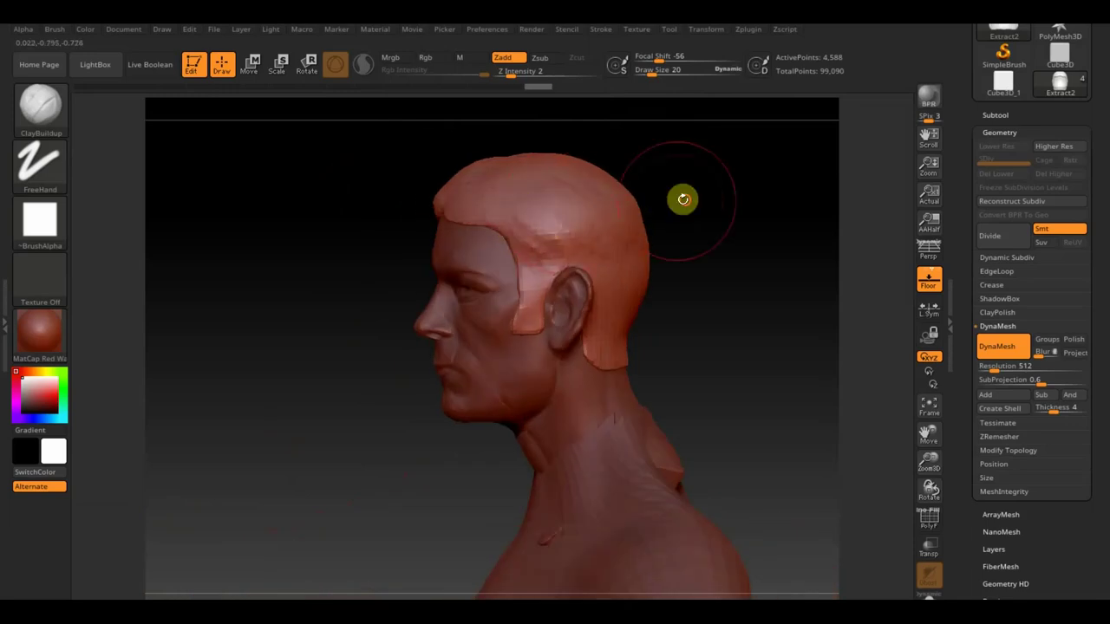
left_click_drag(683, 199, 735, 193)
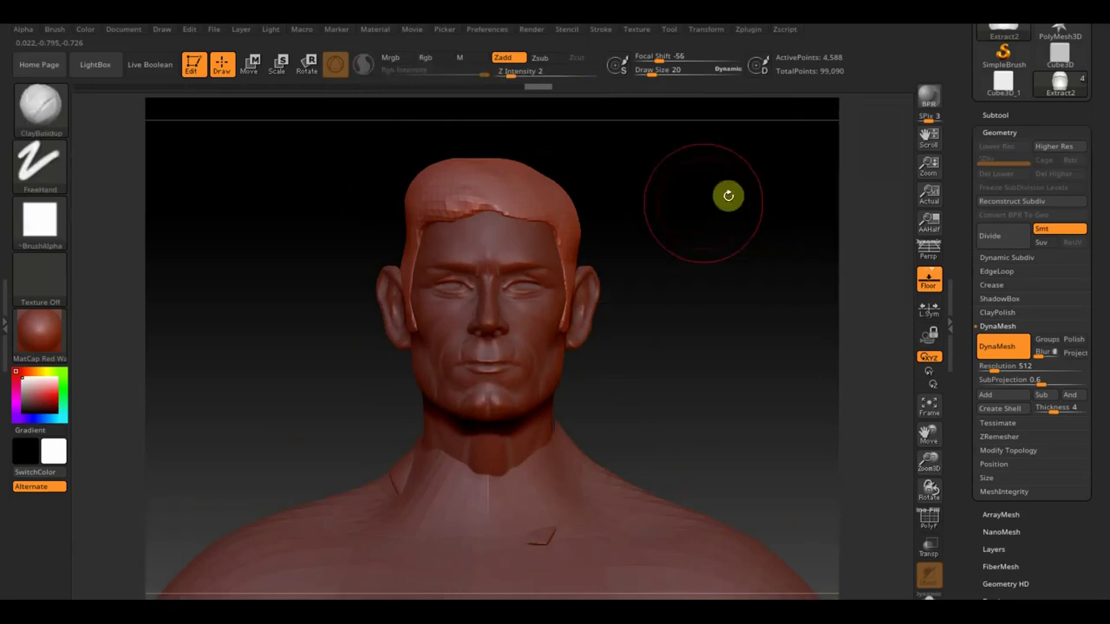
left_click_drag(727, 194, 684, 213)
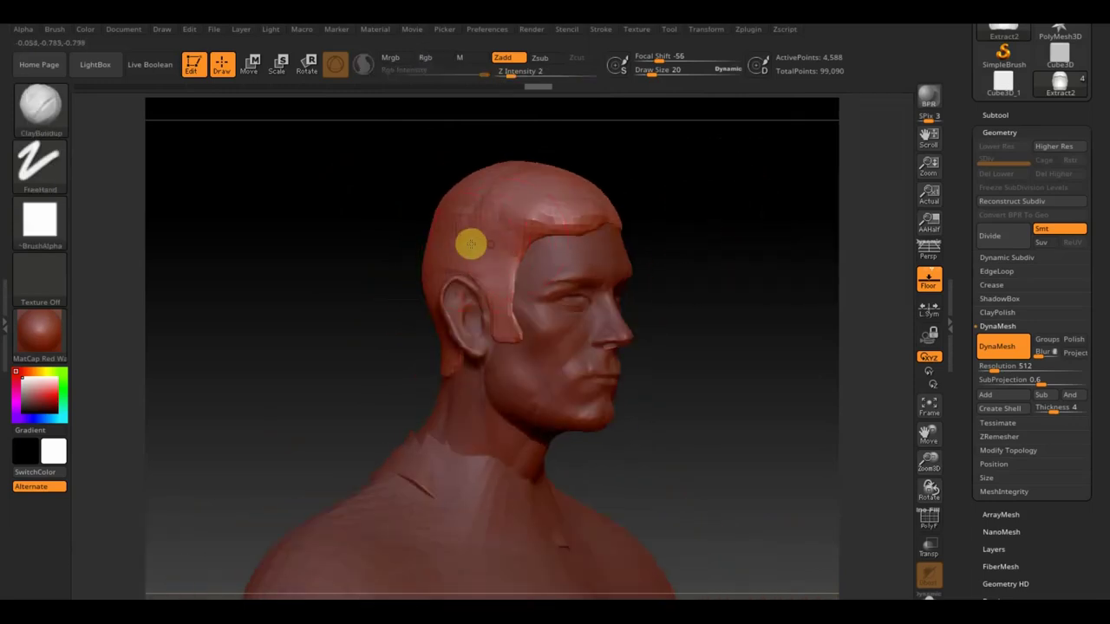
left_click_drag(476, 190, 359, 235)
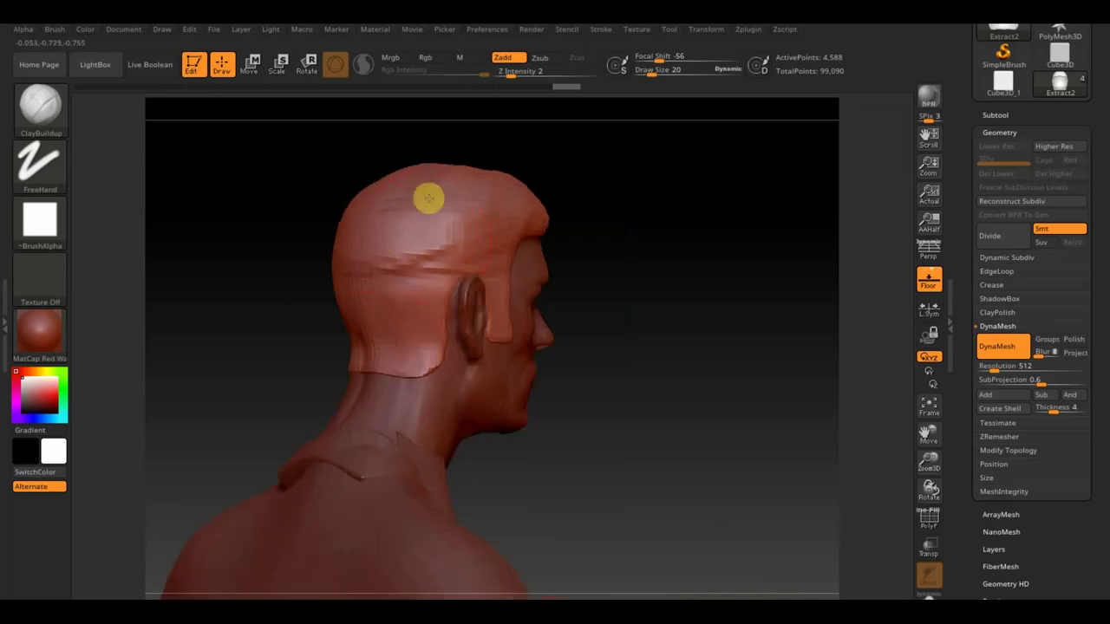
left_click_drag(565, 205, 674, 203, "shift")
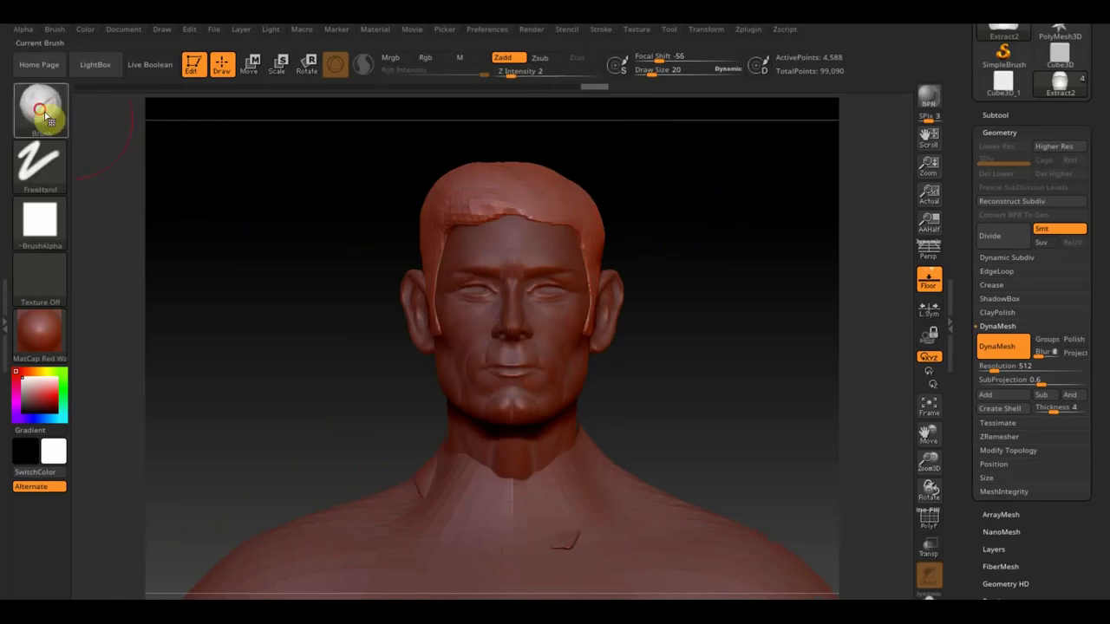
left_click(39, 104)
left_click(306, 126)
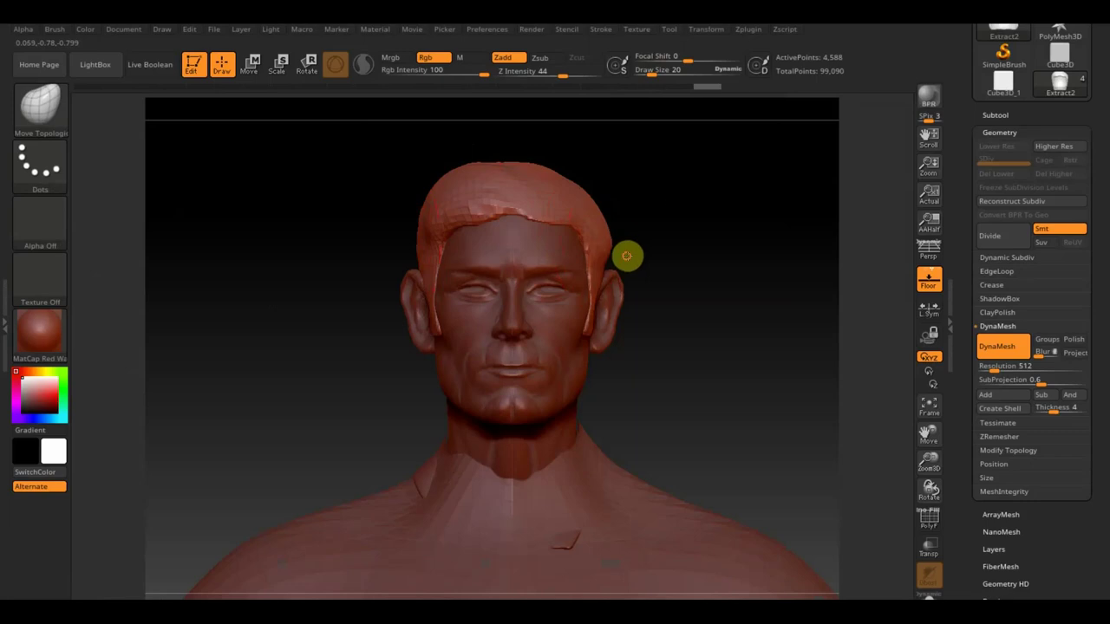
Shrink the brush to about size 1, subdivide the hair mesh and delete its lower levels.
mouse_move(602, 214)
left_mouse_down()
mouse_move(716, 213)
mouse_move(694, 298)
left_mouse_up()
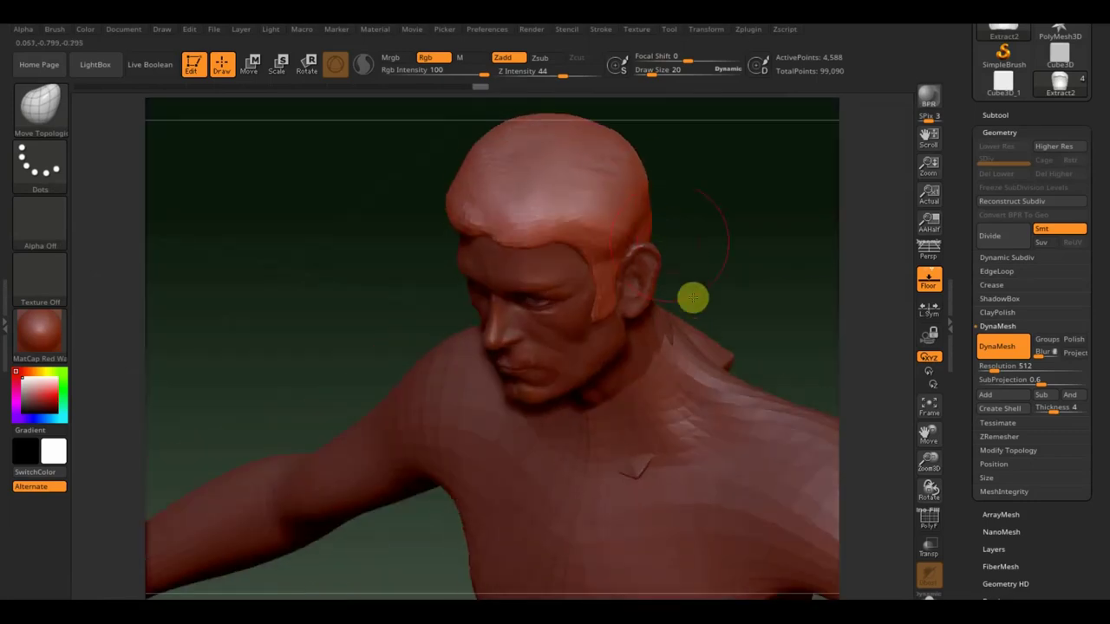
mouse_move(649, 199)
left_mouse_down("shift")
mouse_move(709, 164)
mouse_move(720, 186)
mouse_move(666, 233)
left_mouse_up("shift")
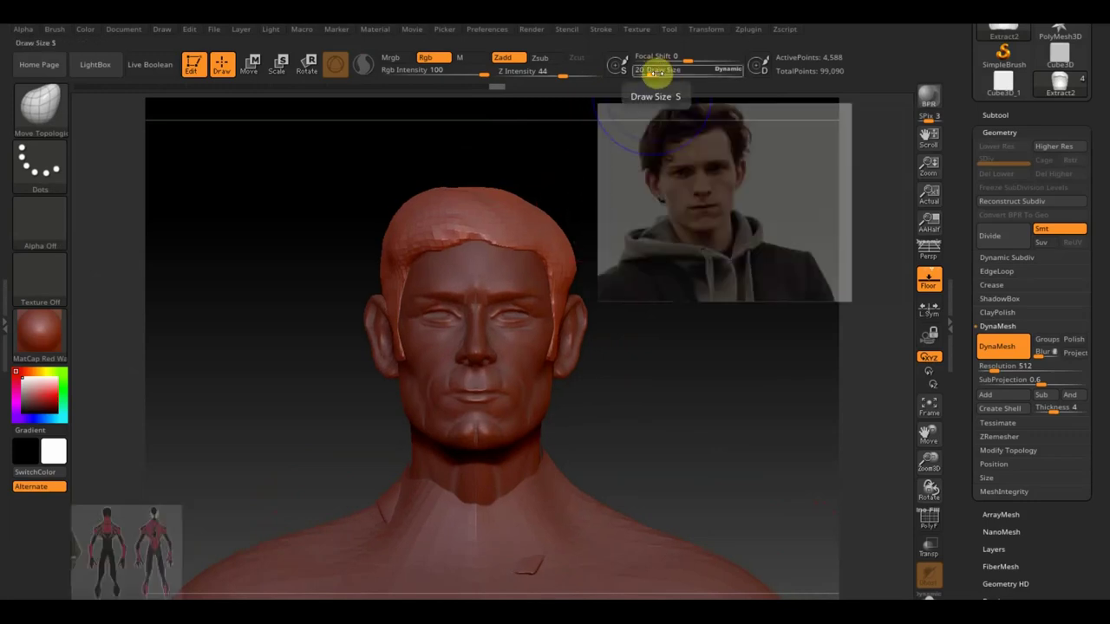
left_click_drag(655, 75, 644, 76)
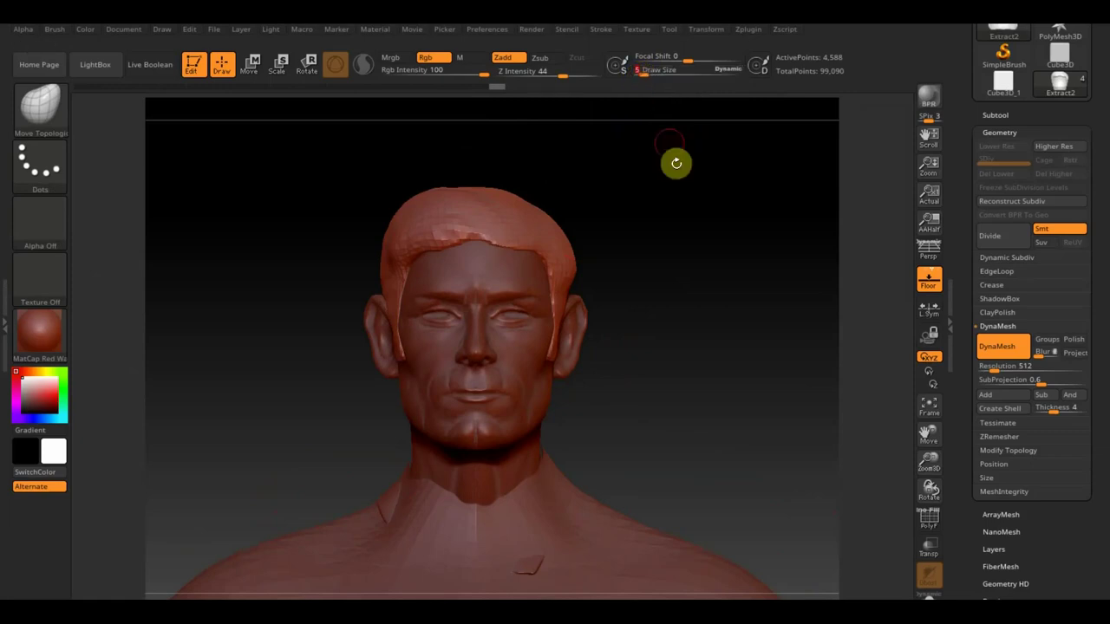
key("ctrl+d")
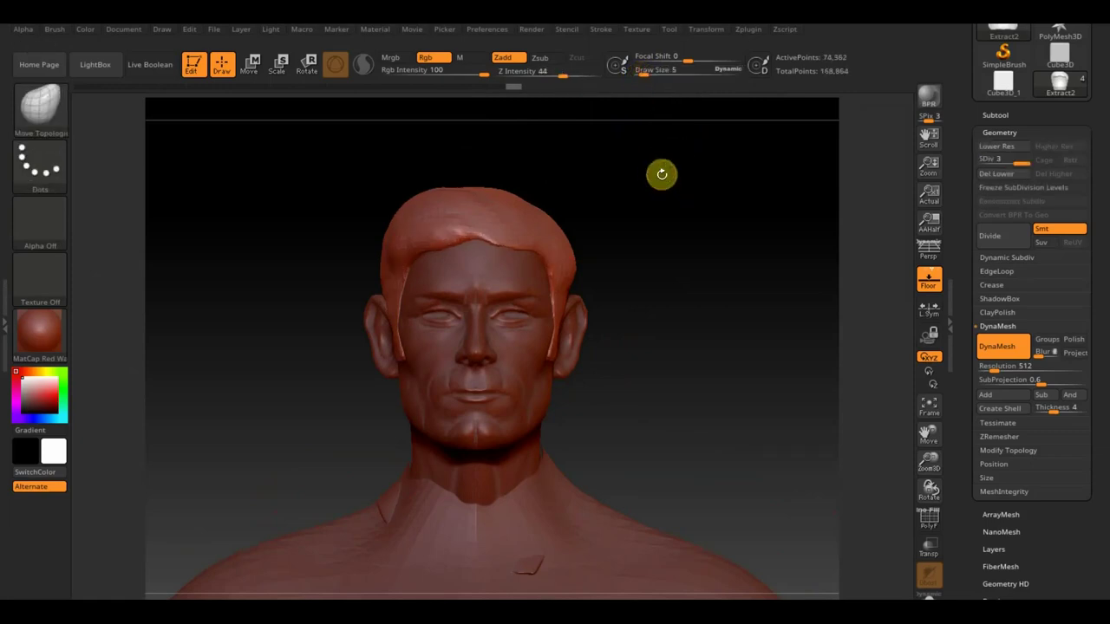
left_click(996, 173)
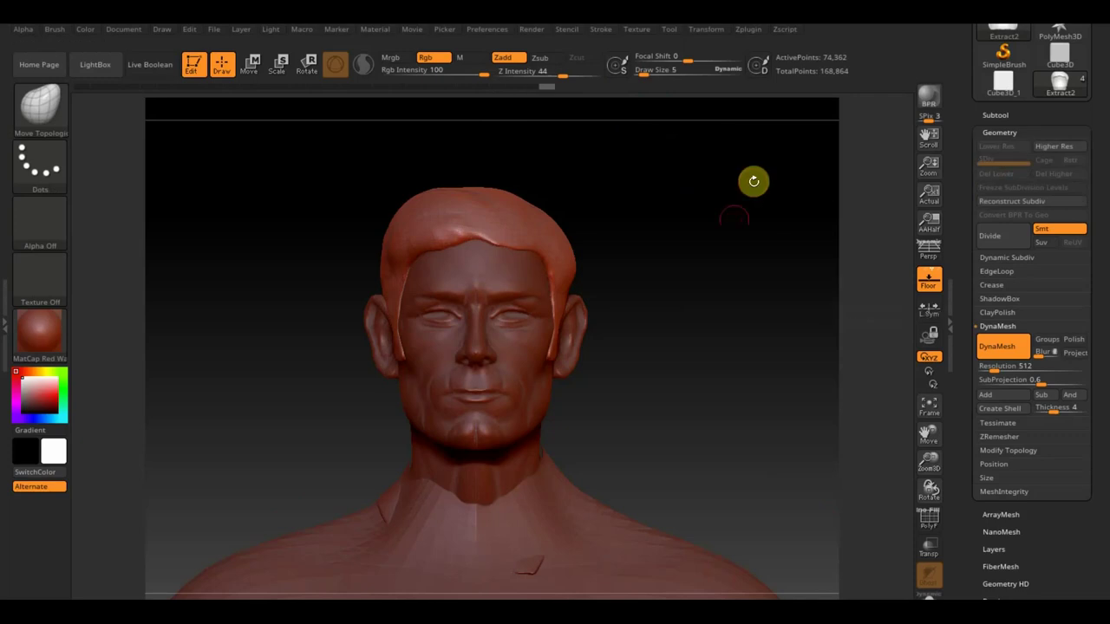
Build up clay on the hair toward the forehead with ClayBuildup, then smooth it.
left_click_drag(751, 179, 701, 310)
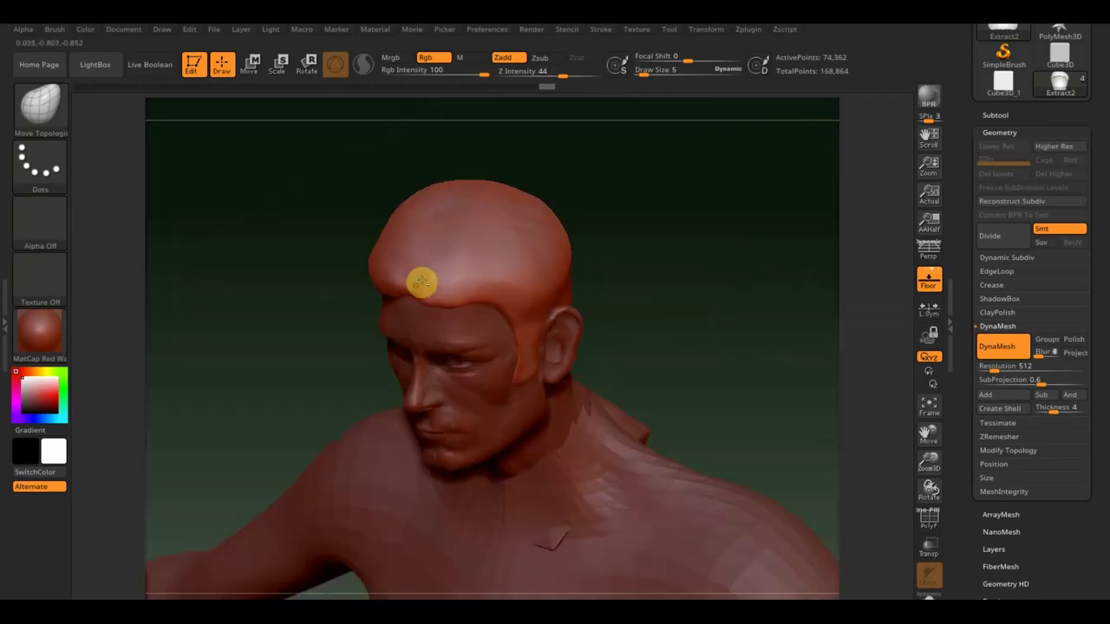
key("shift")
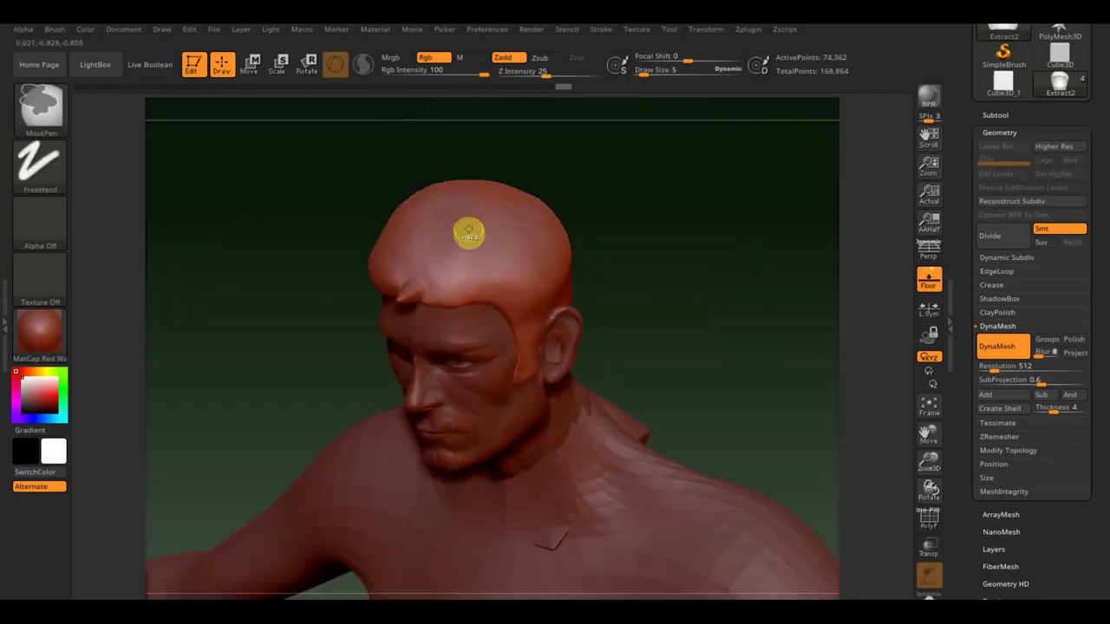
left_click(39, 104)
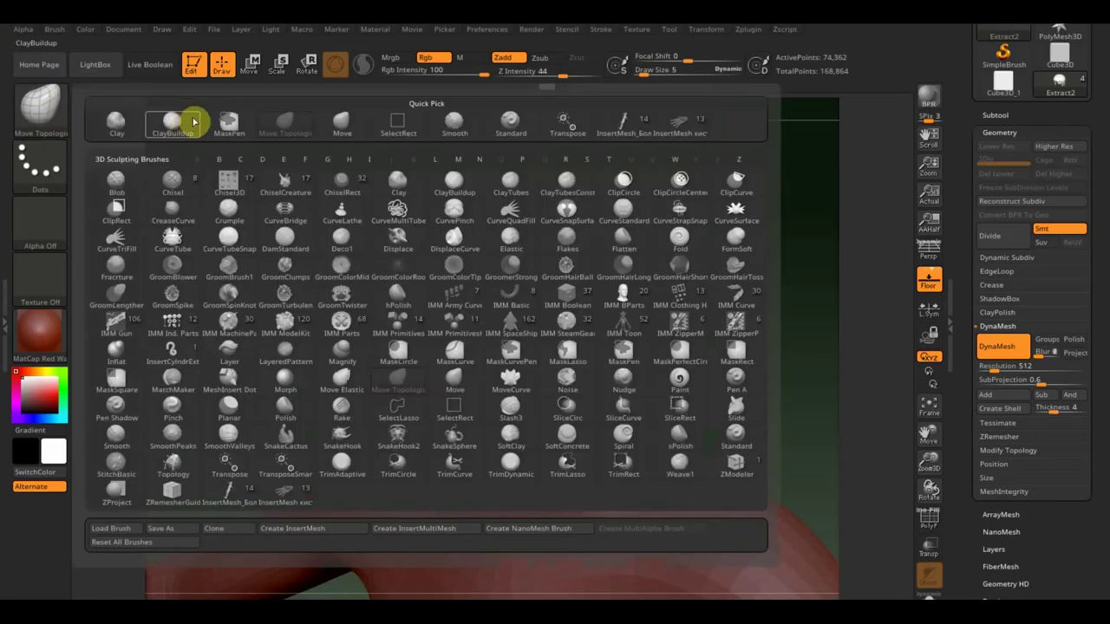
left_click(193, 119)
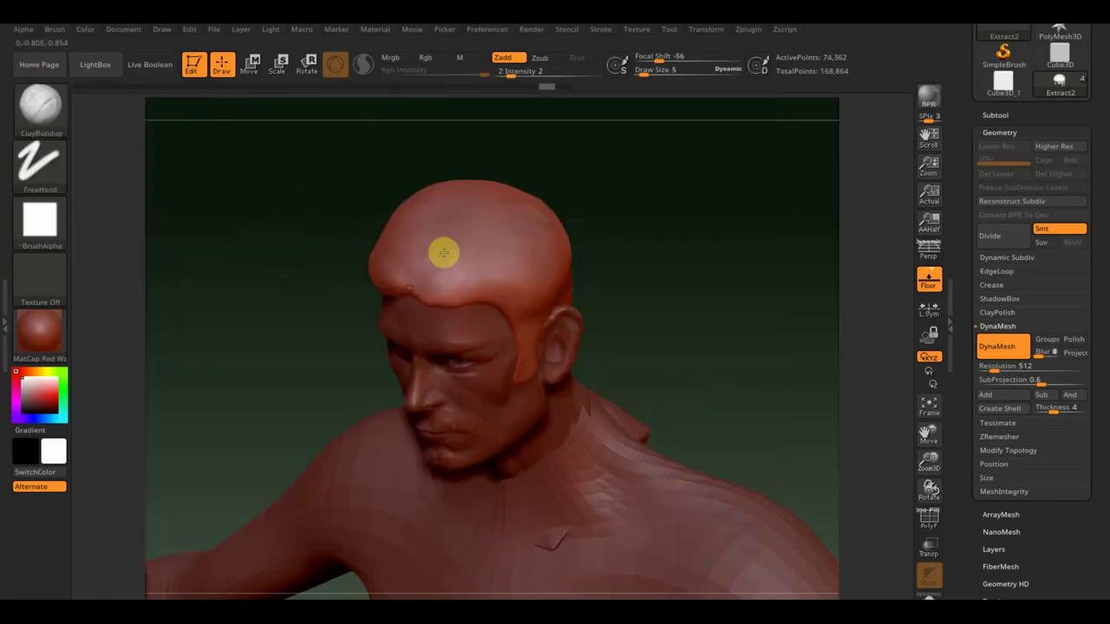
left_click_drag(508, 189, 442, 257)
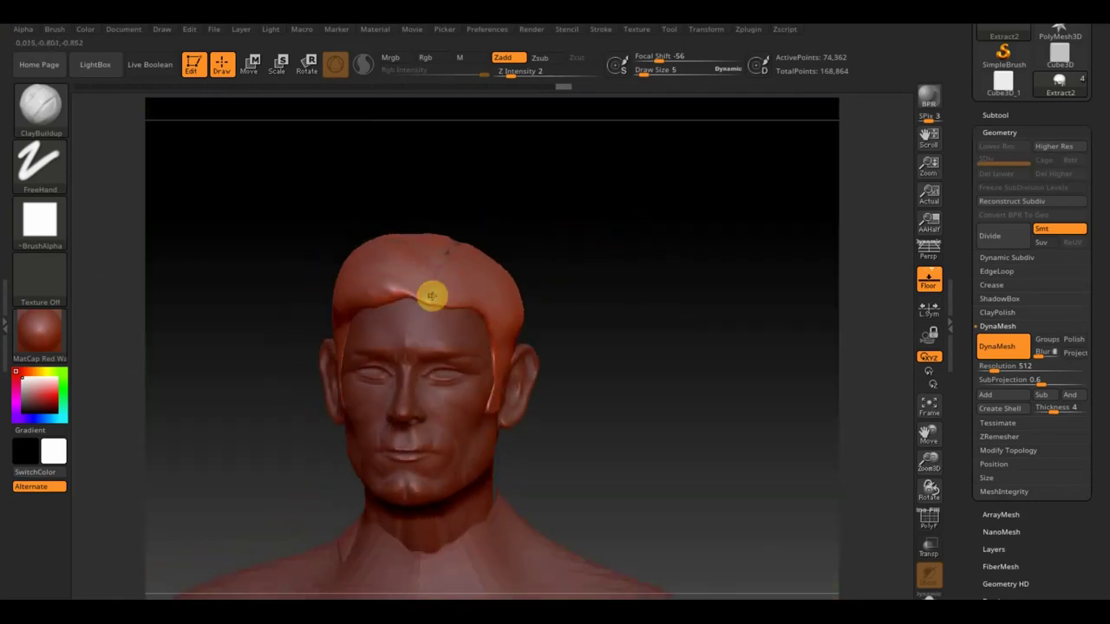
key("shift")
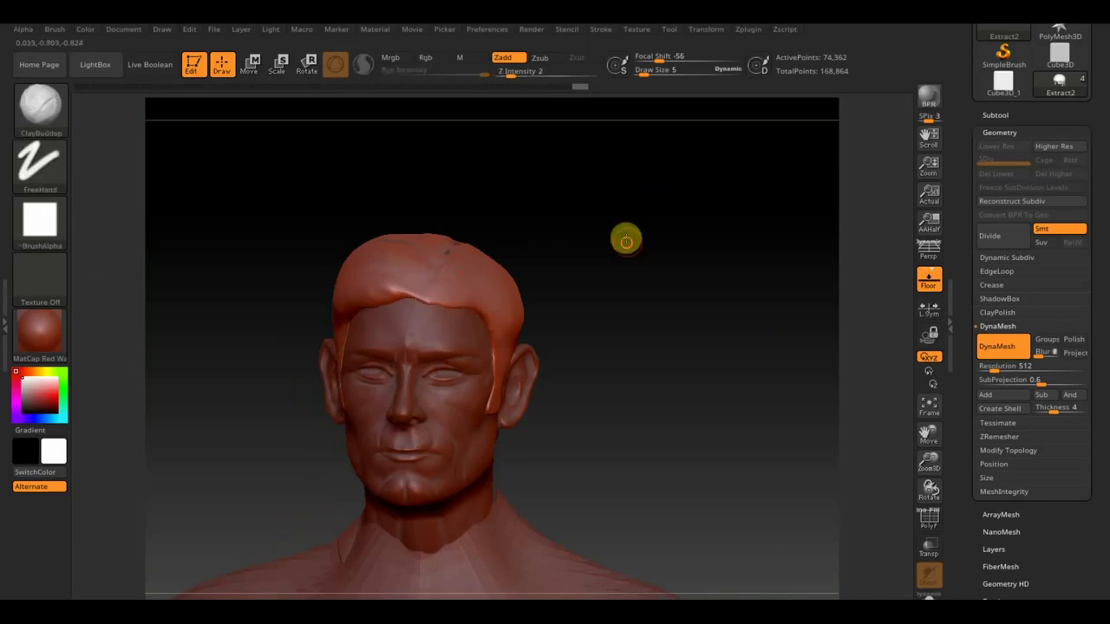
Push a hairline groove along the temple with Move Topological at draw size 16.
left_click_drag(624, 238, 578, 237)
left_click(44, 117)
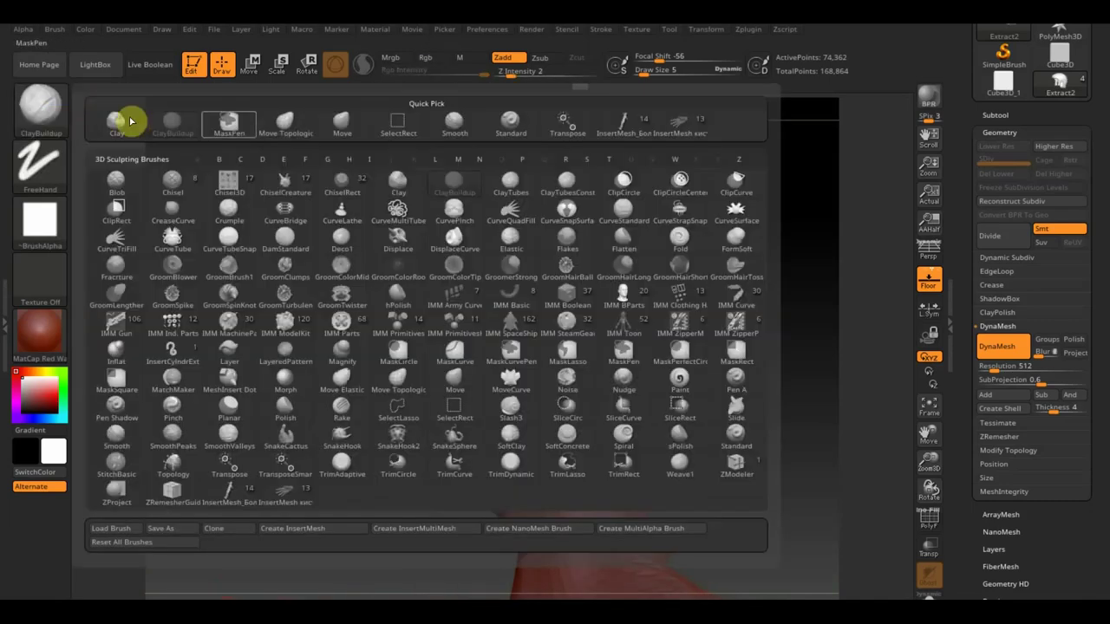
left_click(315, 124)
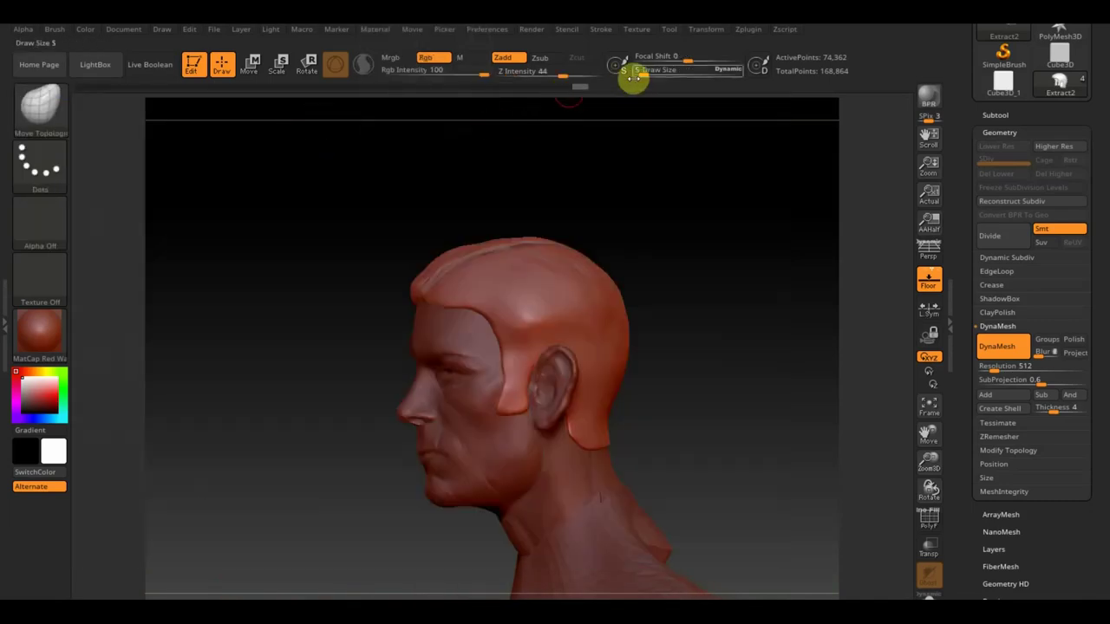
left_click_drag(642, 74, 650, 73)
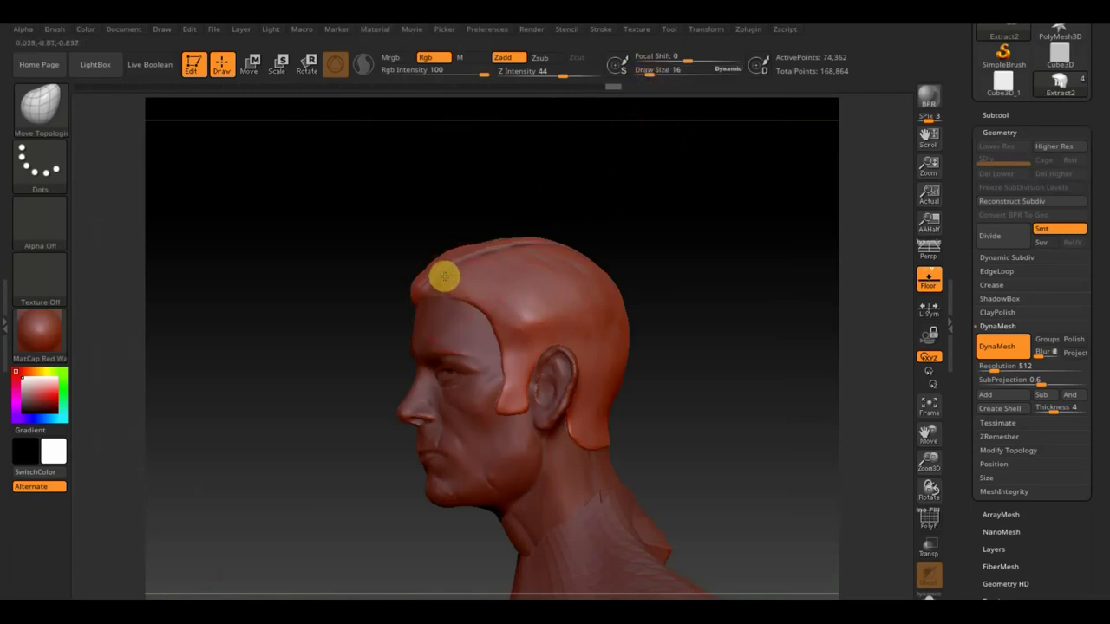
left_click_drag(558, 247, 632, 228)
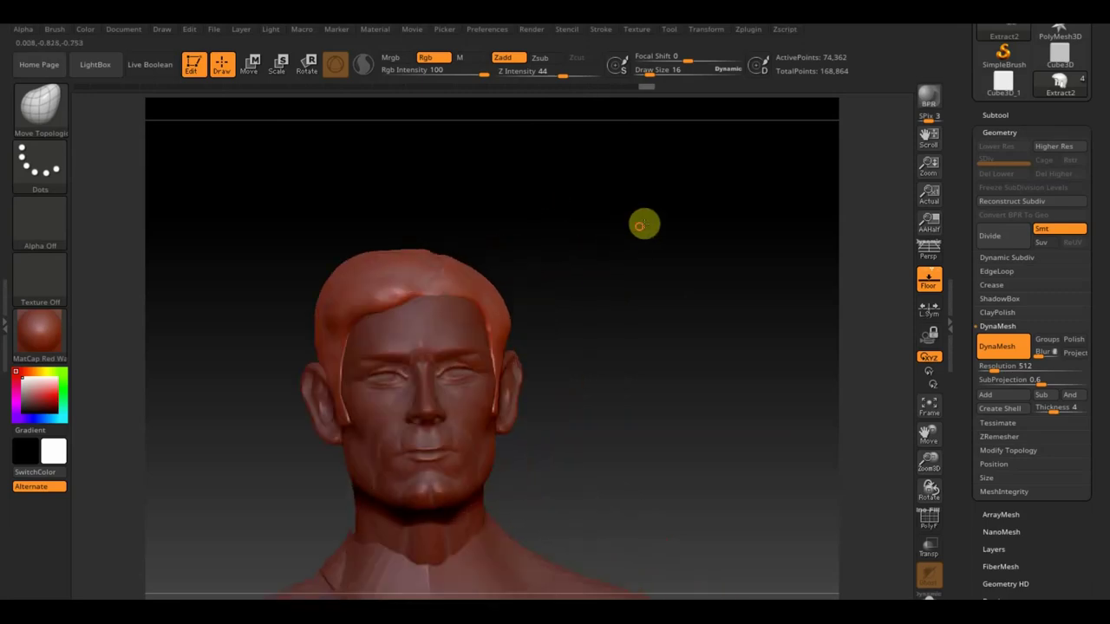
left_click_drag(546, 260, 610, 248)
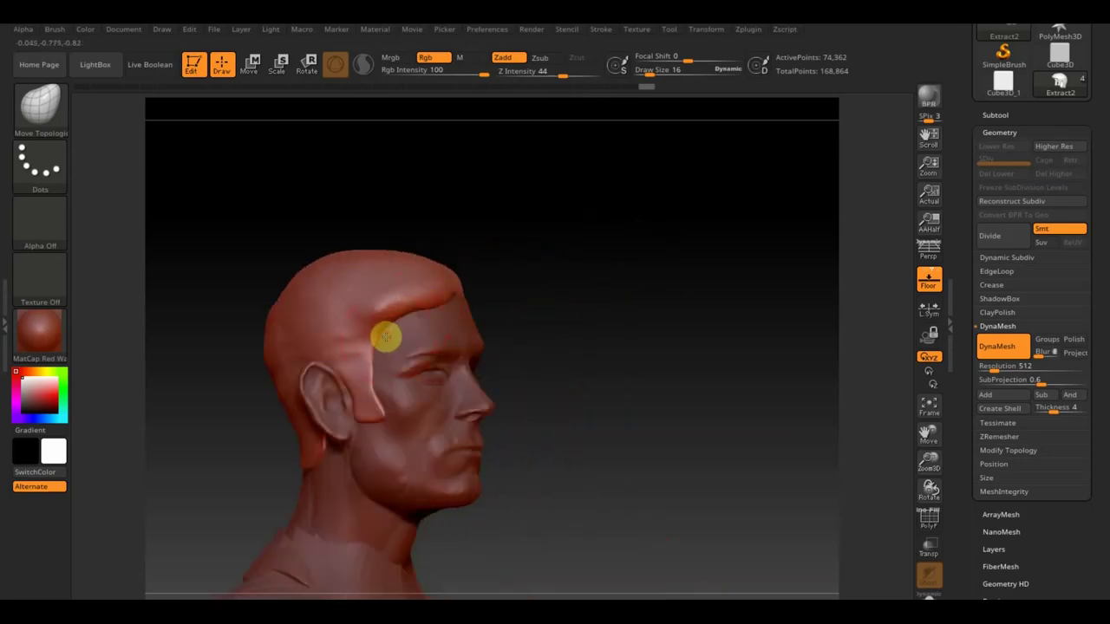
mouse_move(371, 332)
left_mouse_down()
mouse_move(525, 268)
mouse_move(488, 268)
mouse_move(580, 238)
mouse_move(584, 268)
mouse_move(627, 251)
left_mouse_up()
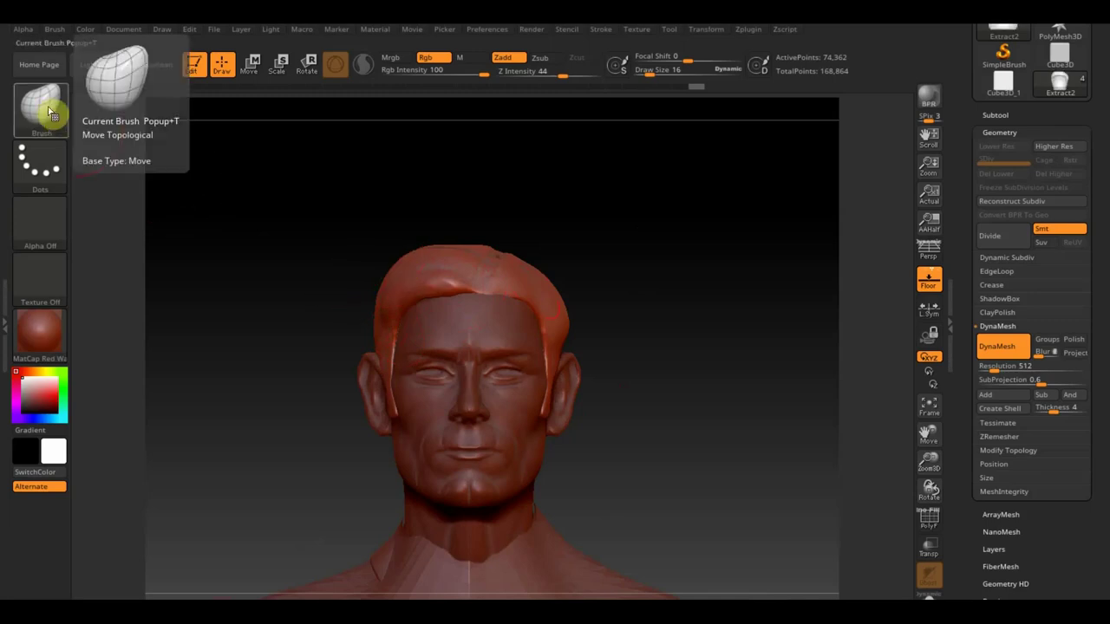
left_click(49, 113)
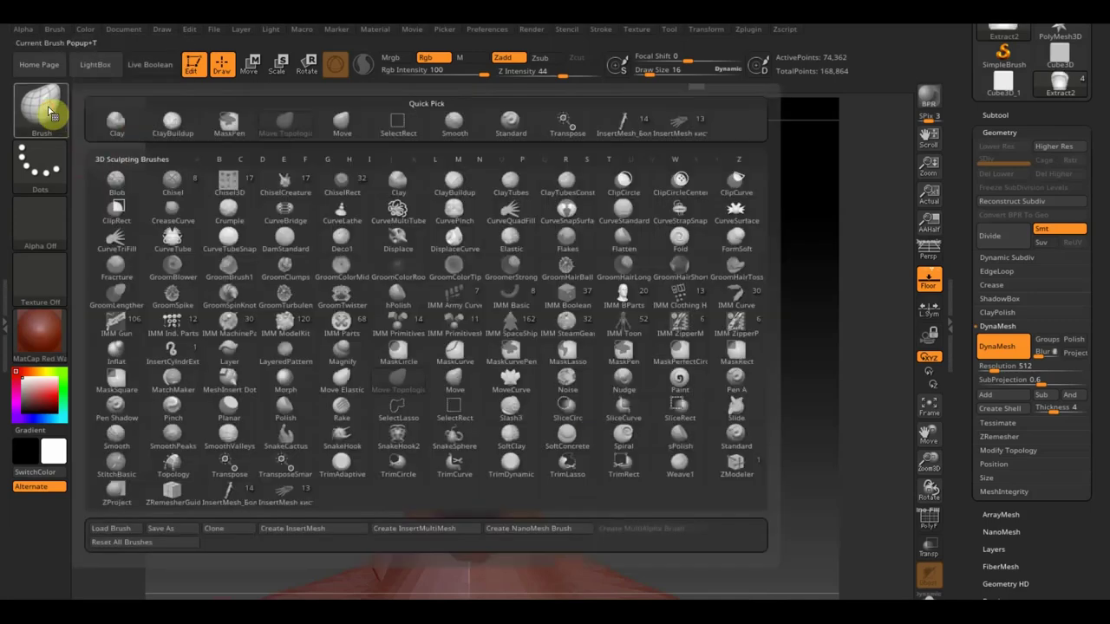
Load the XMD_Hair_1s brush file from D:\все для ЗБРАШ\кисти хаир through Load Brush.
left_click(126, 529)
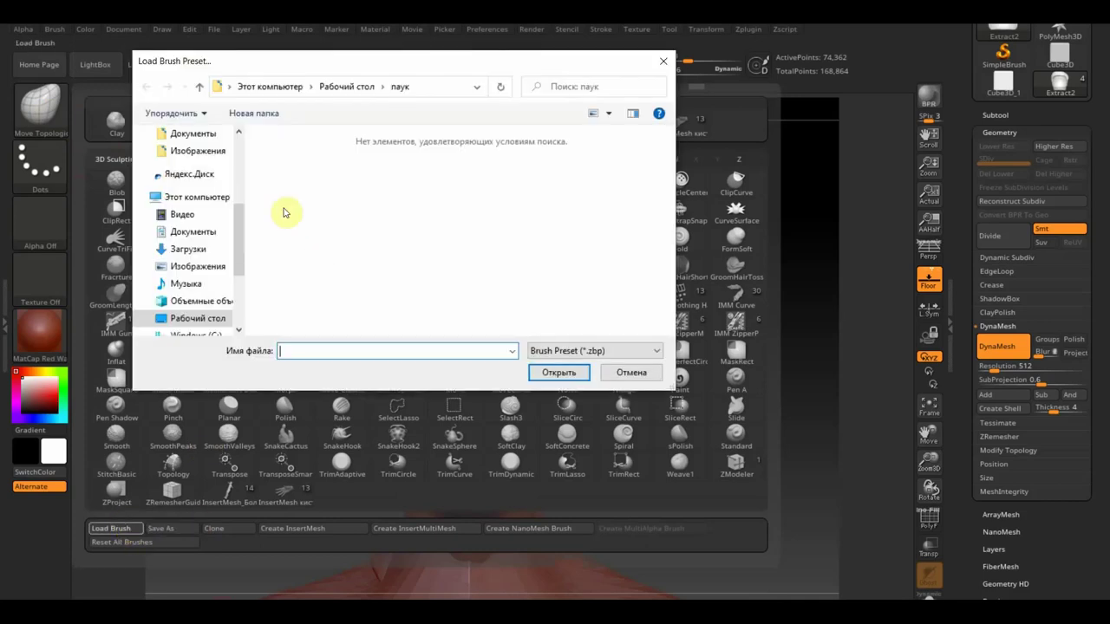
mouse_move(193, 260)
left_click(206, 319)
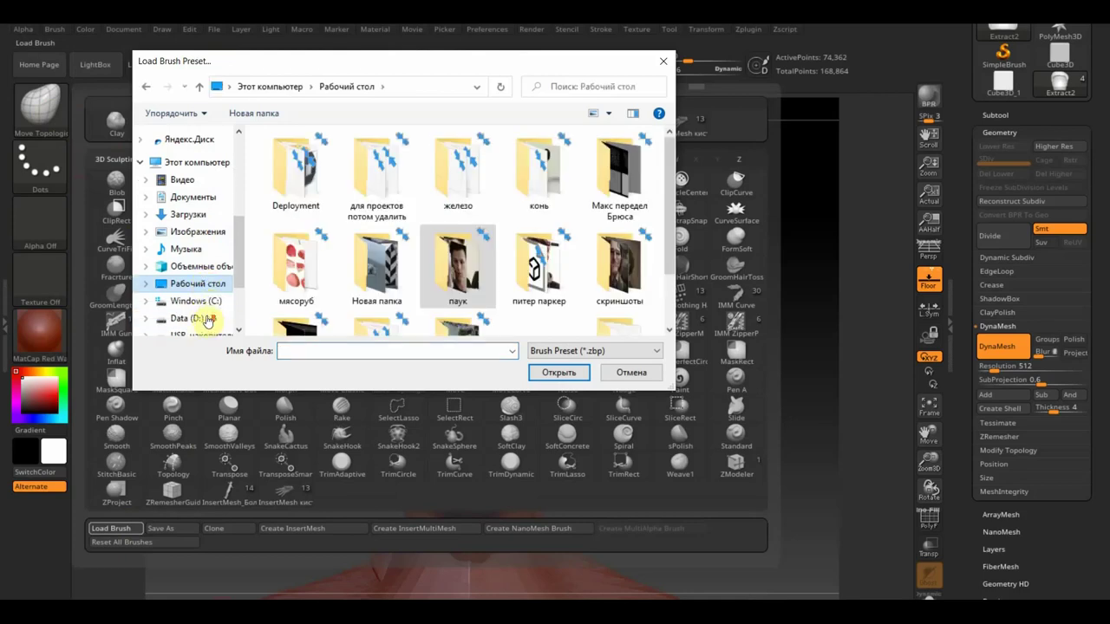
left_click(200, 302)
left_click(185, 318)
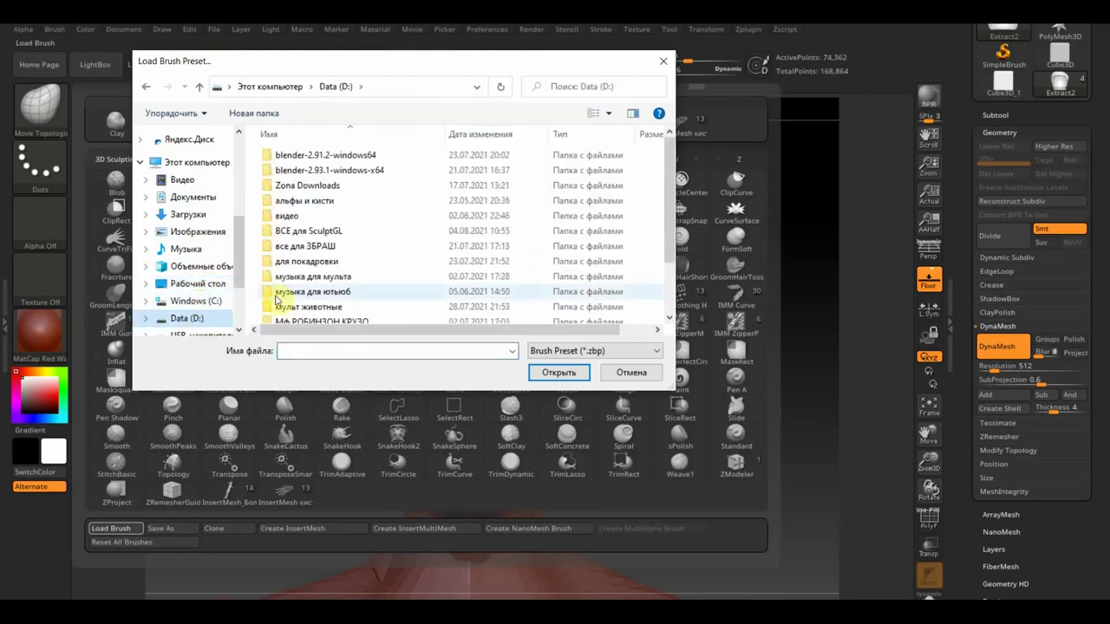
double_click(312, 246)
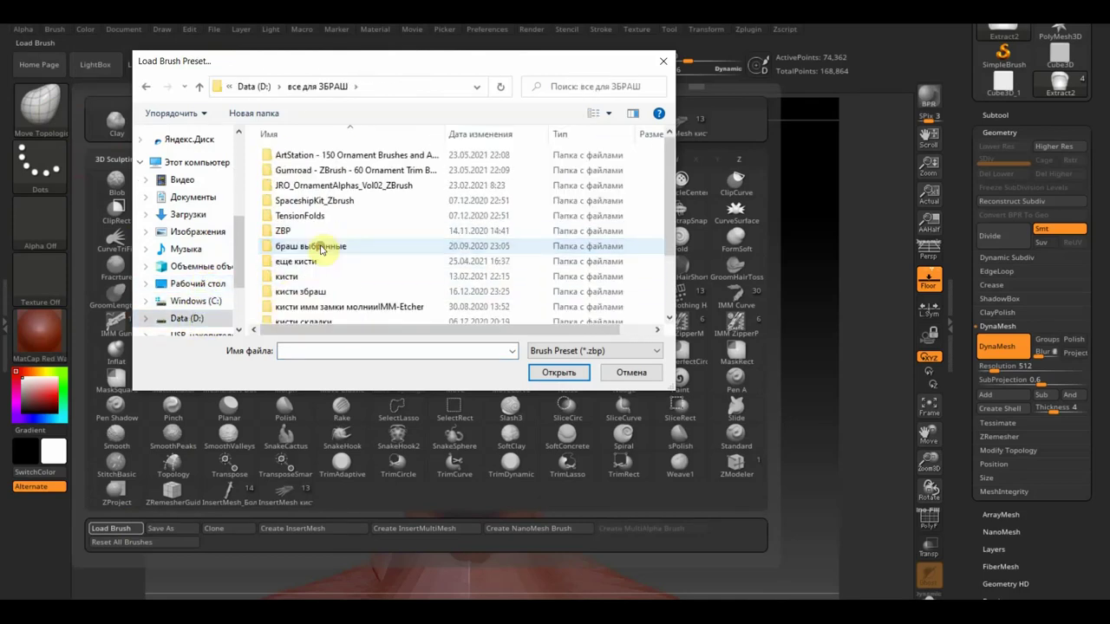
left_click(299, 261)
scroll(312, 264, "down", 2)
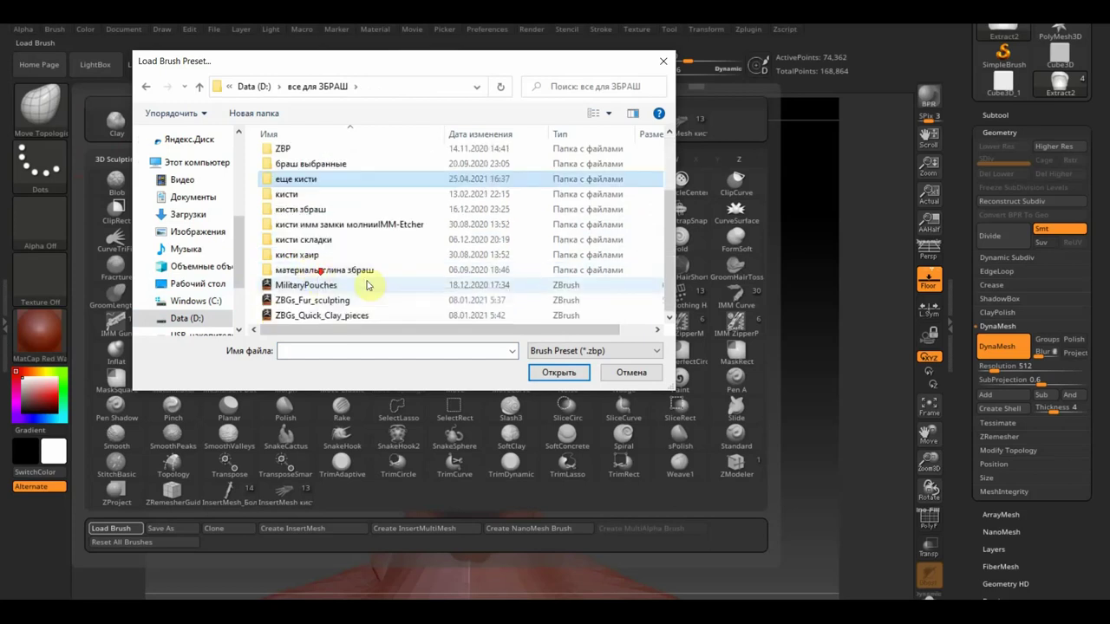
double_click(310, 254)
left_click(312, 172)
left_click(559, 372)
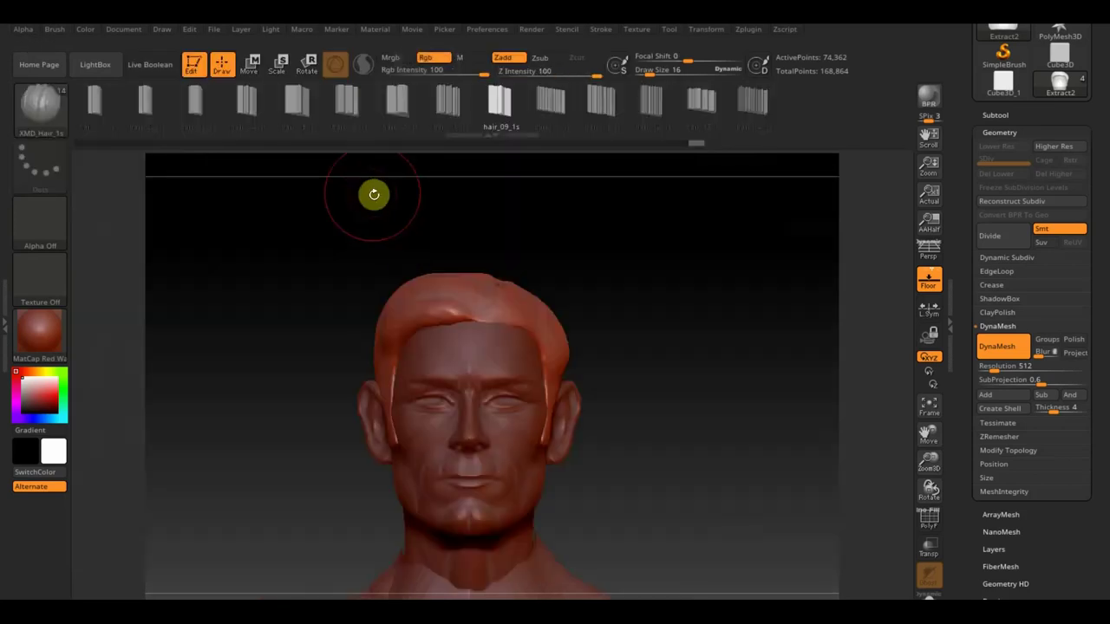
Pick the hair_04_1s strip, set brush size to 5, and lay a strip from the temple.
left_click(246, 114)
left_click_drag(448, 305, 298, 322)
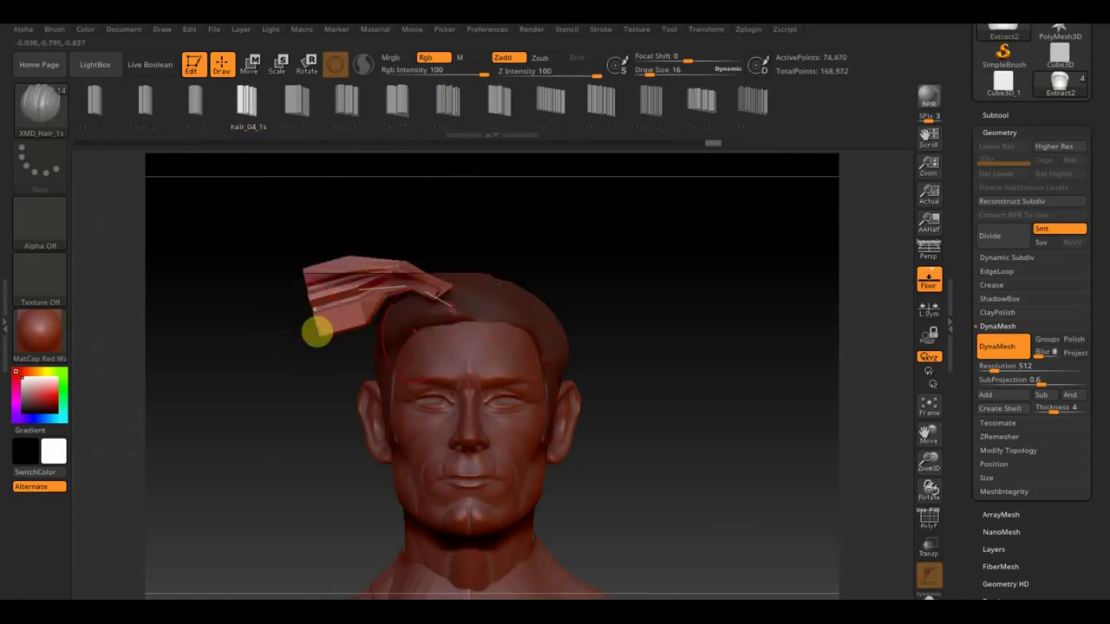
key("ctrl+z")
mouse_move(718, 72)
left_mouse_down()
mouse_move(644, 90)
mouse_move(646, 74)
left_mouse_up()
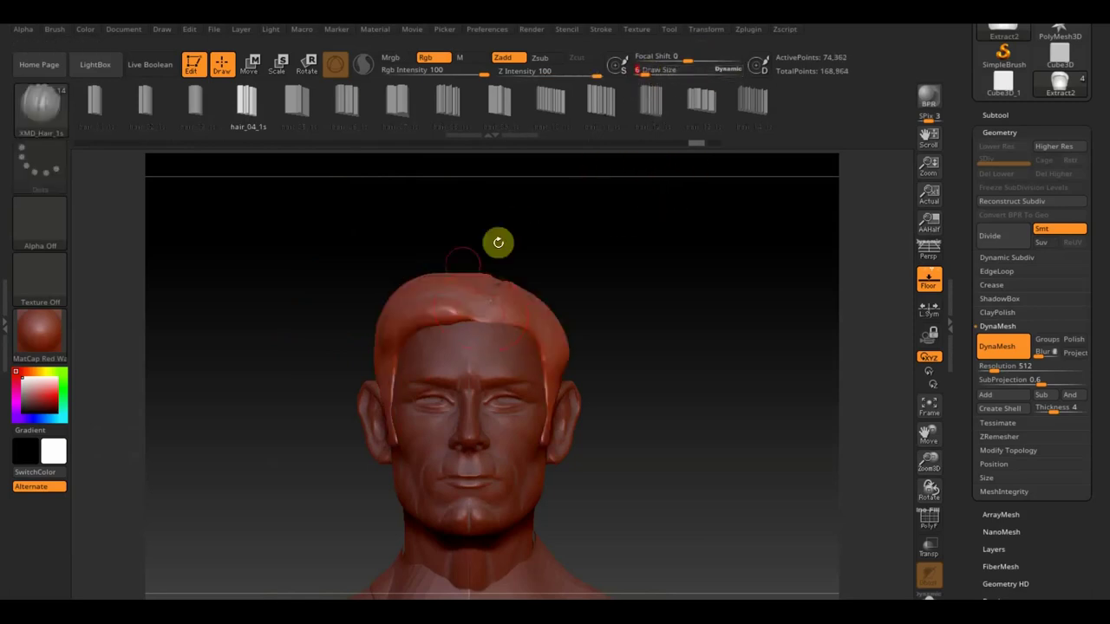
mouse_move(381, 369)
left_mouse_down()
mouse_move(424, 302)
mouse_move(476, 325)
left_mouse_up()
Reshape the forehead hair strip's curve, checking it from three-quarter and front views.
mouse_move(632, 317)
left_mouse_down()
mouse_move(698, 324)
mouse_move(674, 329)
mouse_move(703, 309)
mouse_move(661, 321)
mouse_move(696, 320)
left_mouse_up()
mouse_move(500, 367)
left_mouse_down()
mouse_move(645, 322)
mouse_move(474, 339)
left_mouse_up()
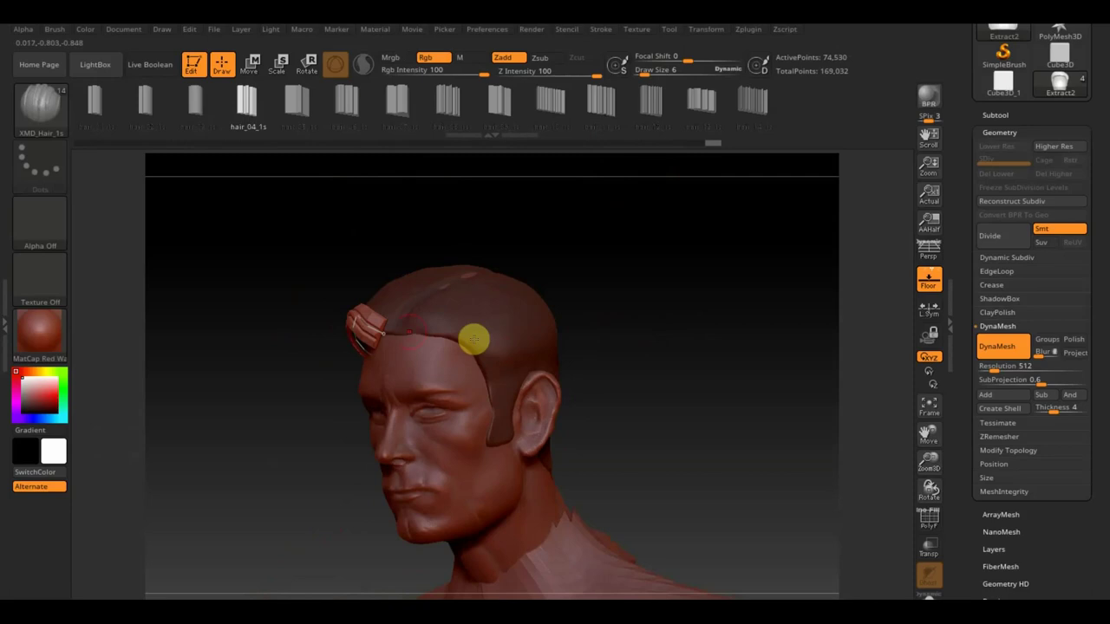
left_click_drag(371, 347, 395, 328)
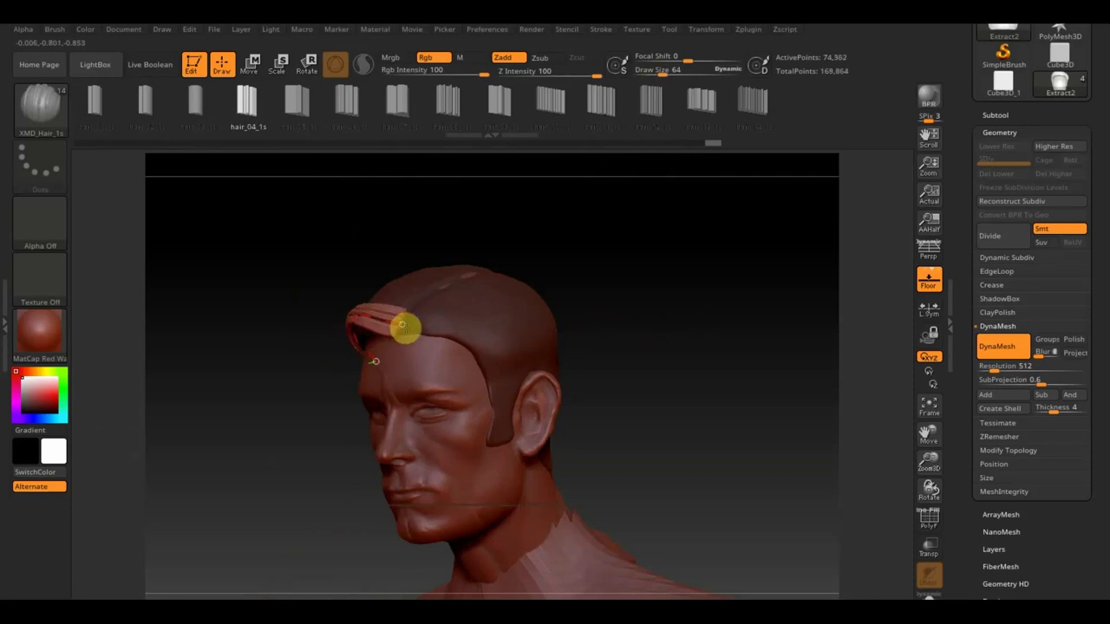
left_click_drag(645, 310, 703, 287)
left_click_drag(449, 337, 376, 334)
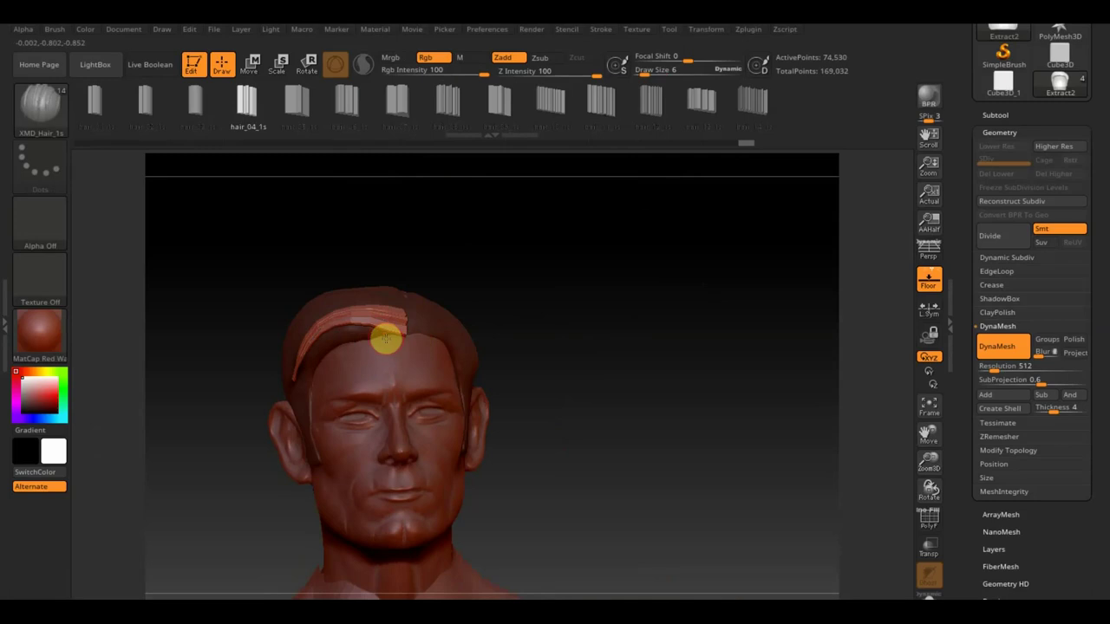
Lay several more strips from the temple across the forehead, refining their curves.
left_click_drag(384, 336, 319, 326)
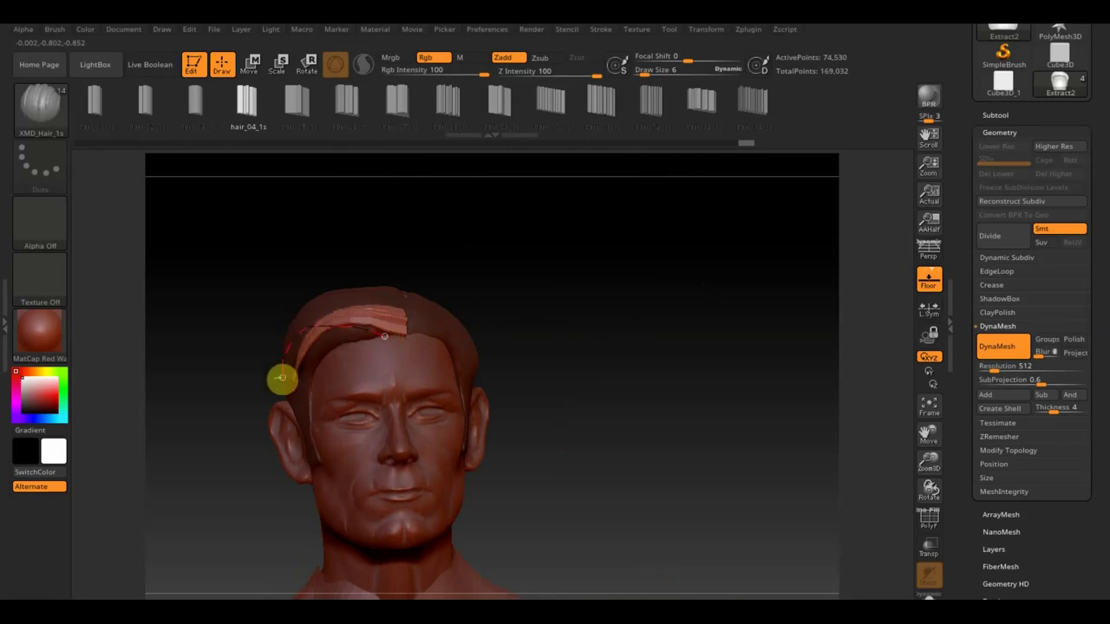
left_click_drag(282, 377, 286, 383)
key("ctrl+z")
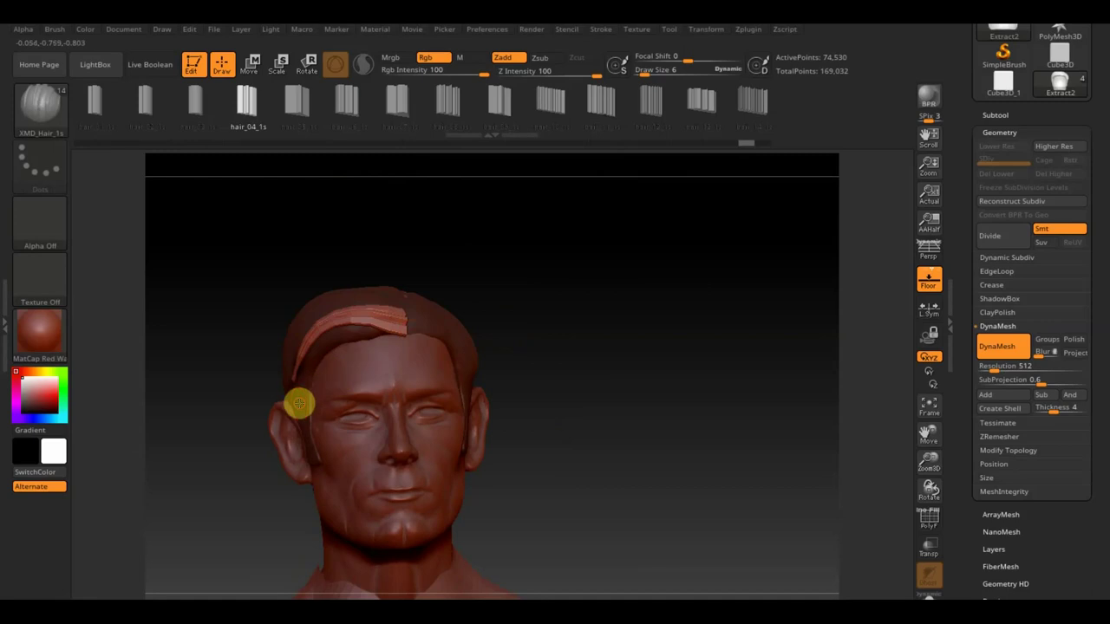
mouse_move(305, 370)
left_mouse_down()
mouse_move(345, 325)
mouse_move(402, 332)
left_mouse_up()
left_click_drag(472, 351, 530, 332)
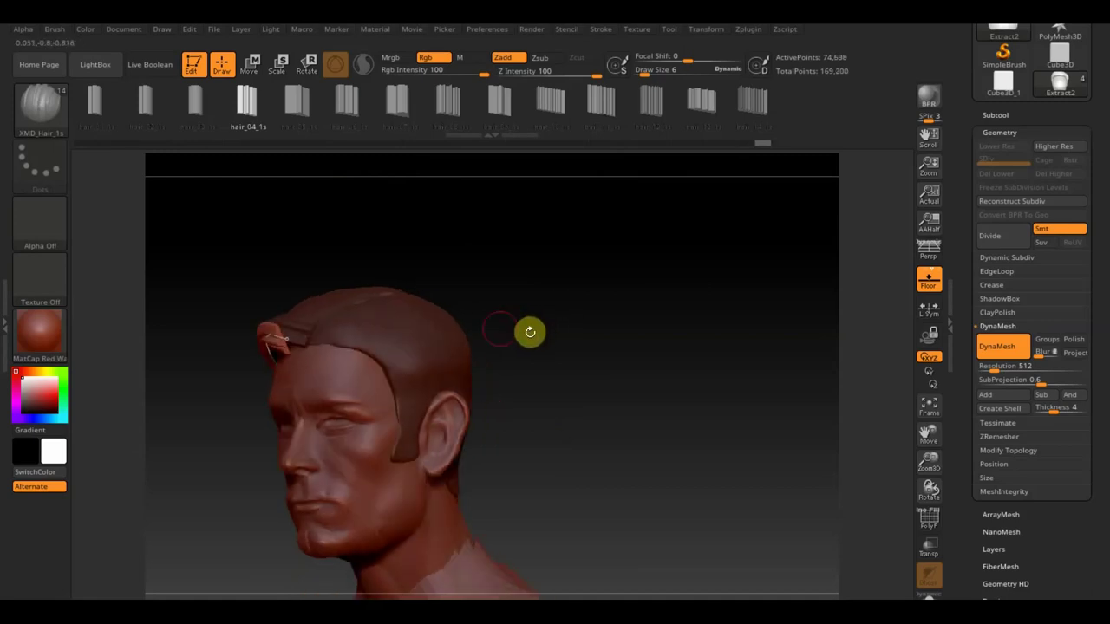
left_click_drag(295, 397, 297, 335)
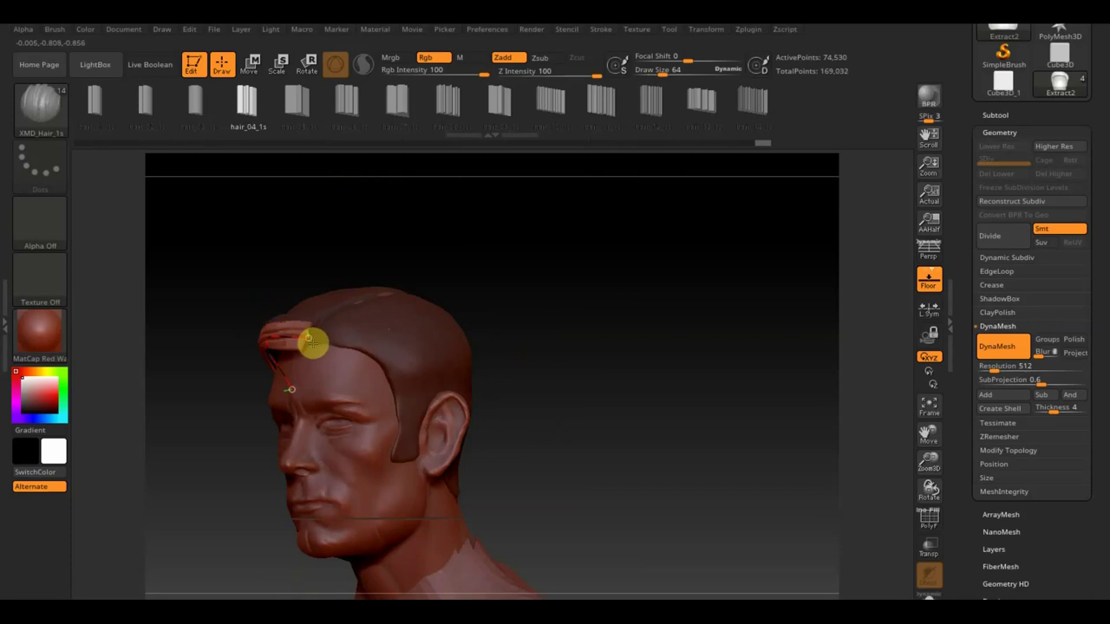
mouse_move(485, 354)
left_mouse_down()
mouse_move(575, 352)
mouse_move(662, 327)
mouse_move(571, 337)
left_mouse_up()
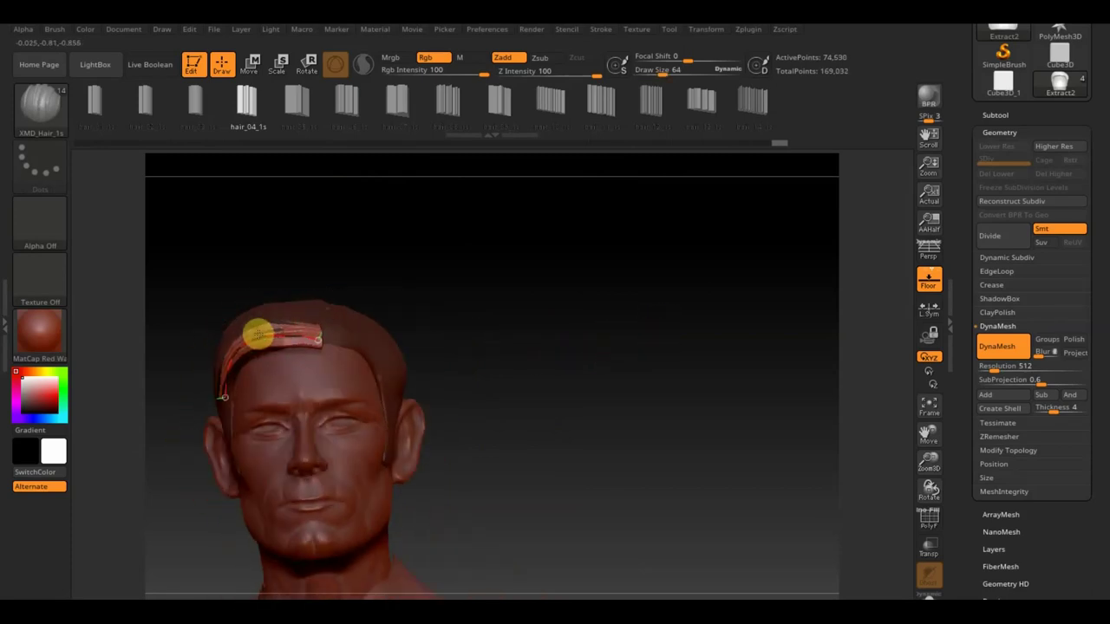
left_click_drag(443, 324, 520, 355)
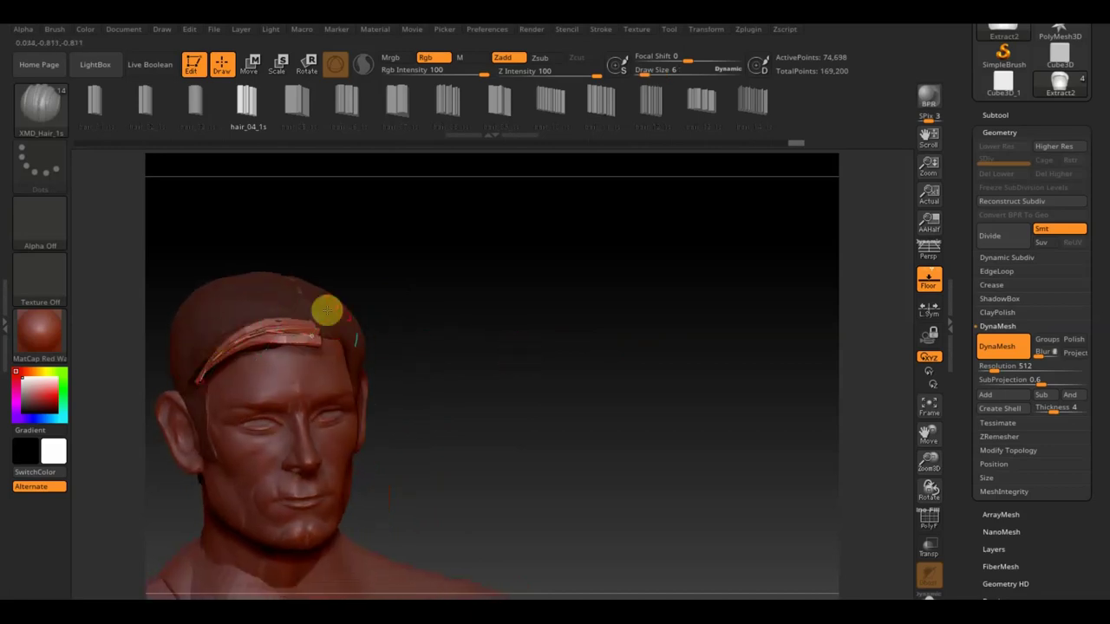
left_click_drag(185, 368, 213, 336)
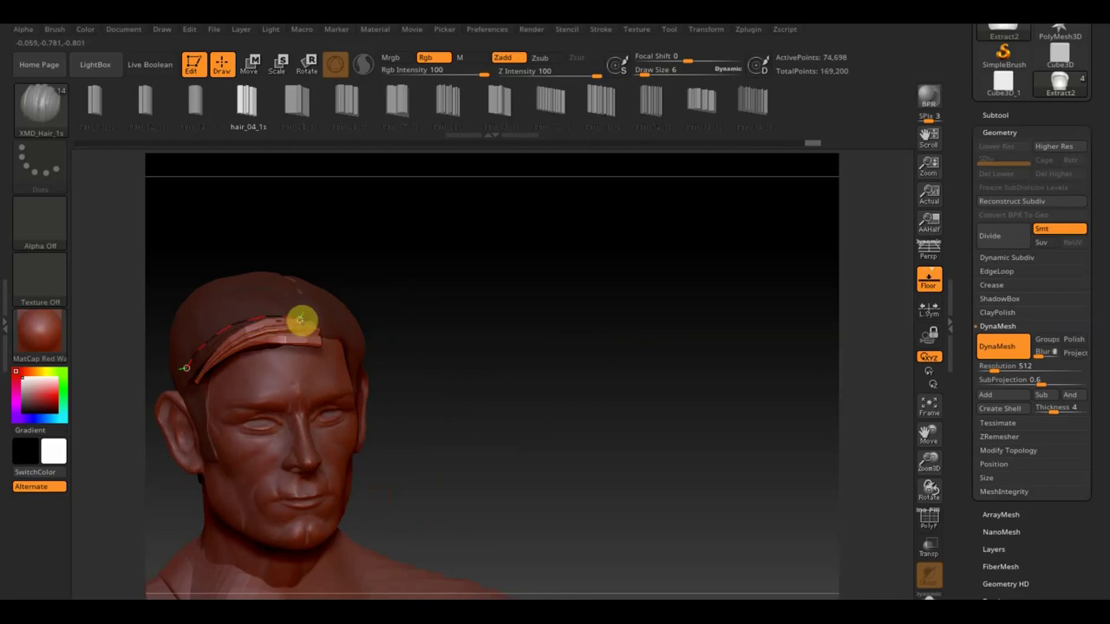
left_click_drag(308, 323, 326, 308)
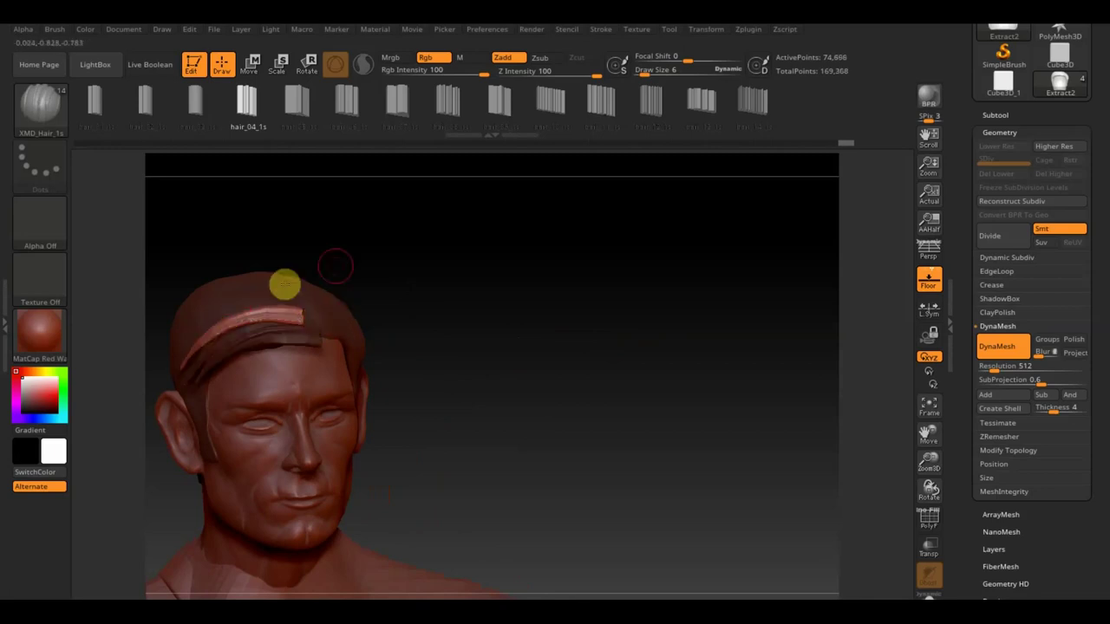
Add and reshape further strips sweeping back over the top of the scalp.
left_click_drag(378, 267, 292, 337)
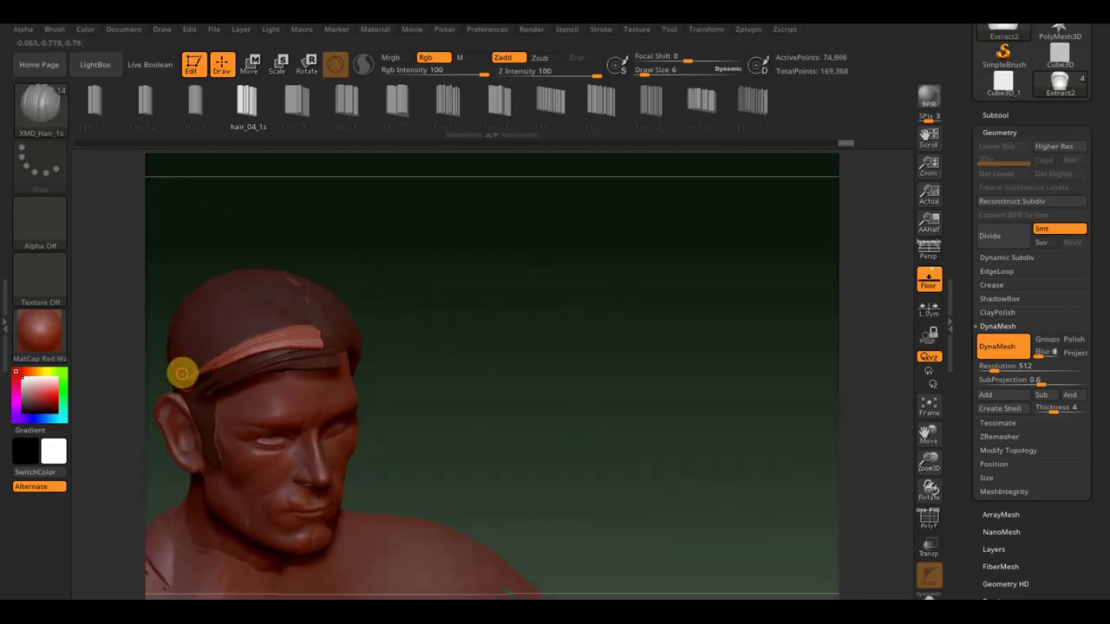
left_click_drag(264, 326, 307, 326)
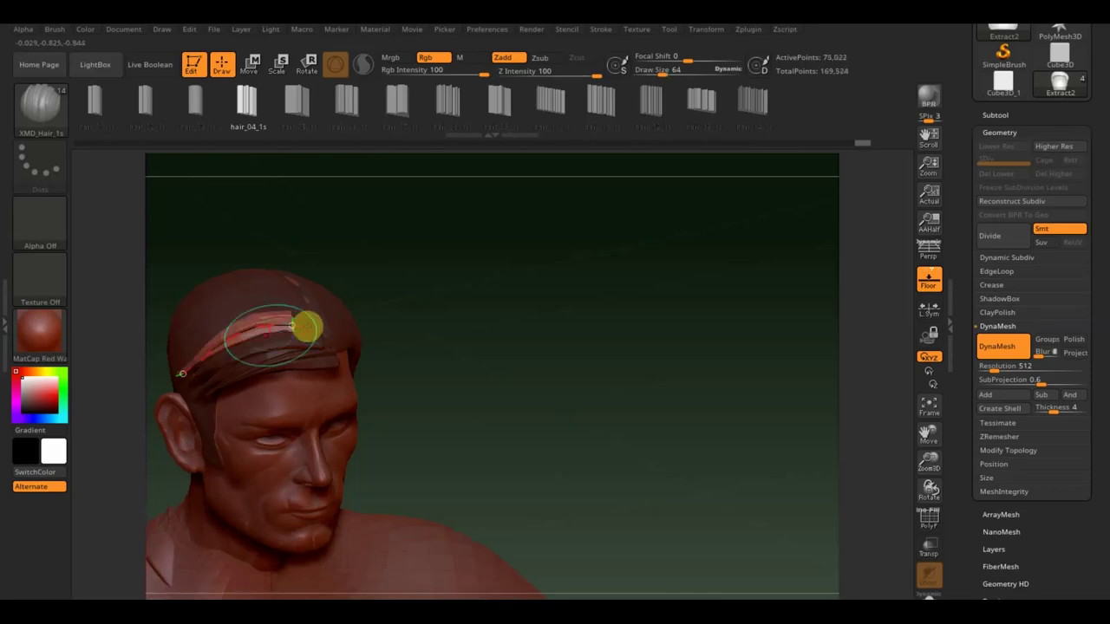
mouse_move(202, 345)
left_mouse_down()
mouse_move(173, 351)
mouse_move(264, 303)
mouse_move(342, 305)
left_mouse_up()
mouse_move(407, 286)
left_mouse_down()
mouse_move(451, 280)
mouse_move(439, 261)
mouse_move(446, 280)
left_mouse_up()
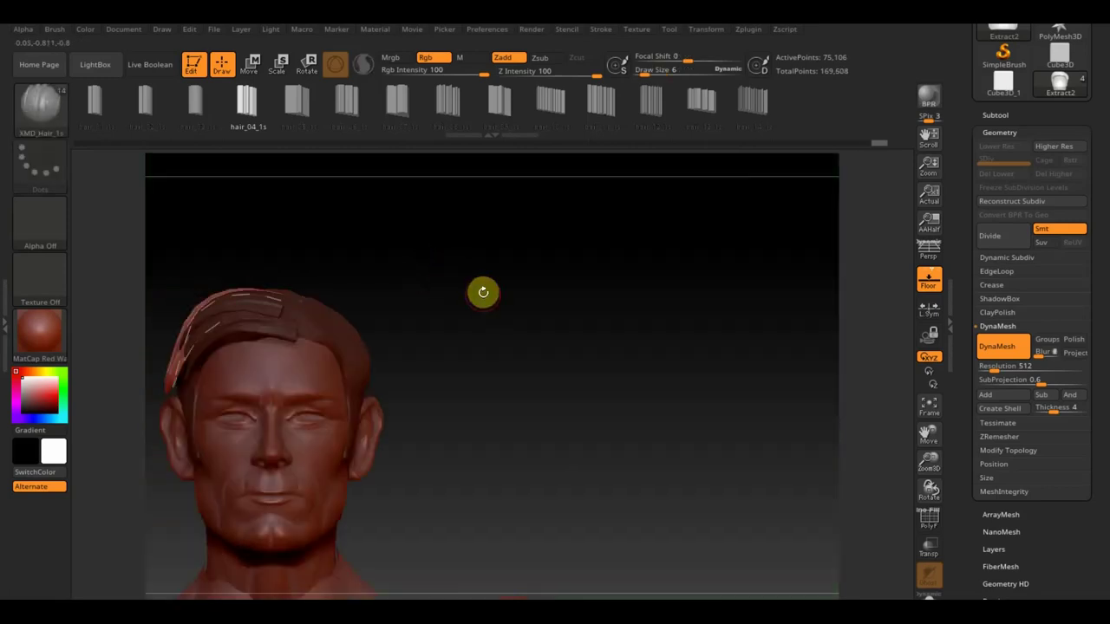
mouse_move(483, 292)
left_mouse_down()
mouse_move(508, 322)
mouse_move(488, 327)
left_mouse_up()
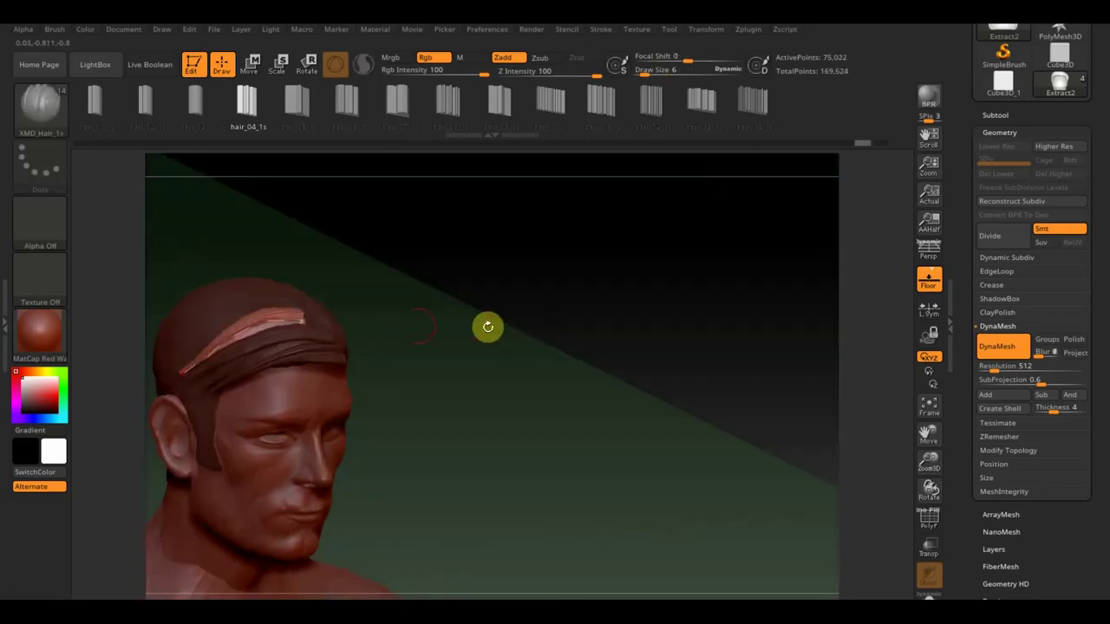
mouse_move(446, 358)
left_mouse_down()
mouse_move(515, 426)
mouse_move(610, 379)
mouse_move(710, 370)
left_mouse_up()
mouse_move(315, 377)
left_mouse_down()
mouse_move(352, 329)
mouse_move(490, 248)
mouse_move(562, 232)
mouse_move(605, 254)
mouse_move(566, 281)
left_mouse_up()
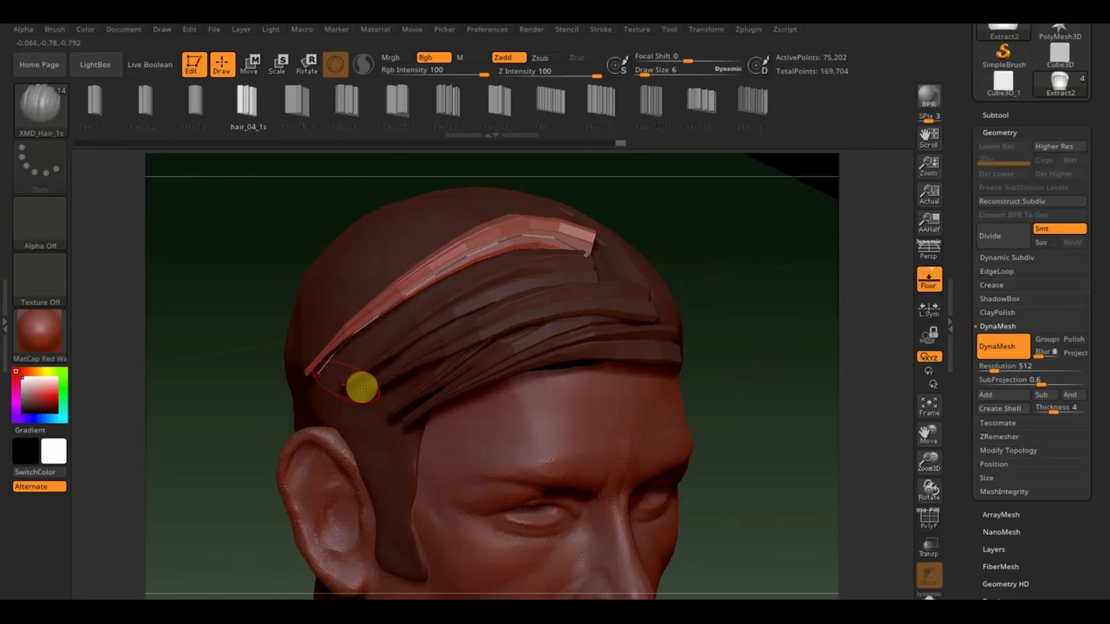
Redraw the curled strip from the temple over the scalp and widen the forehead strip.
mouse_move(328, 380)
left_mouse_down()
mouse_move(394, 325)
mouse_move(621, 294)
left_mouse_up()
key("ctrl+z")
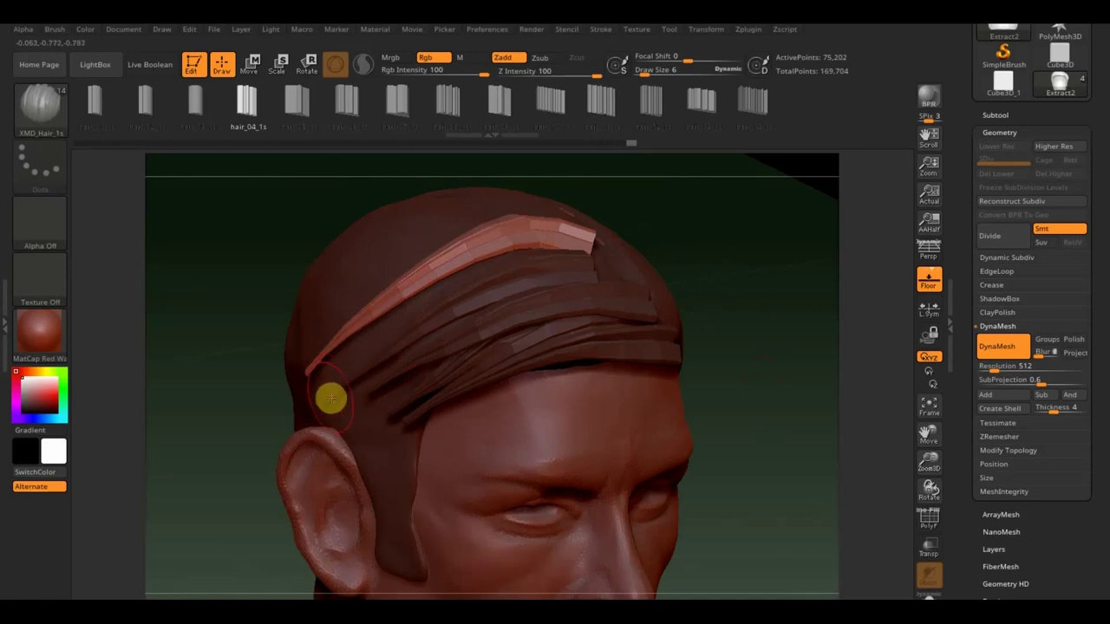
mouse_move(340, 378)
left_mouse_down()
mouse_move(453, 298)
mouse_move(563, 266)
mouse_move(619, 280)
left_mouse_up()
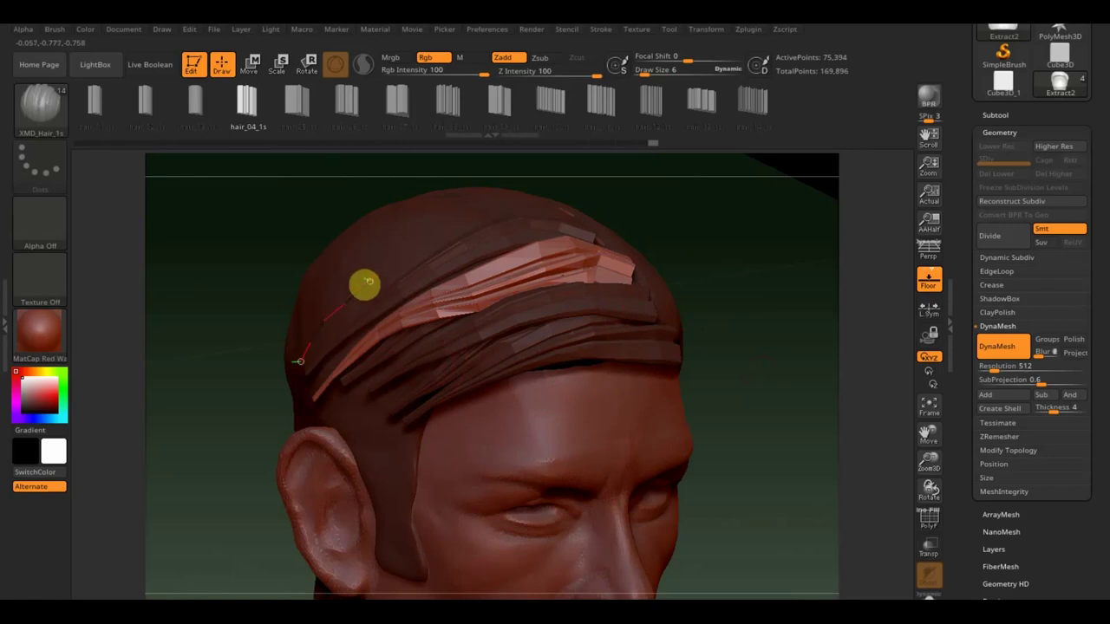
left_click(531, 215)
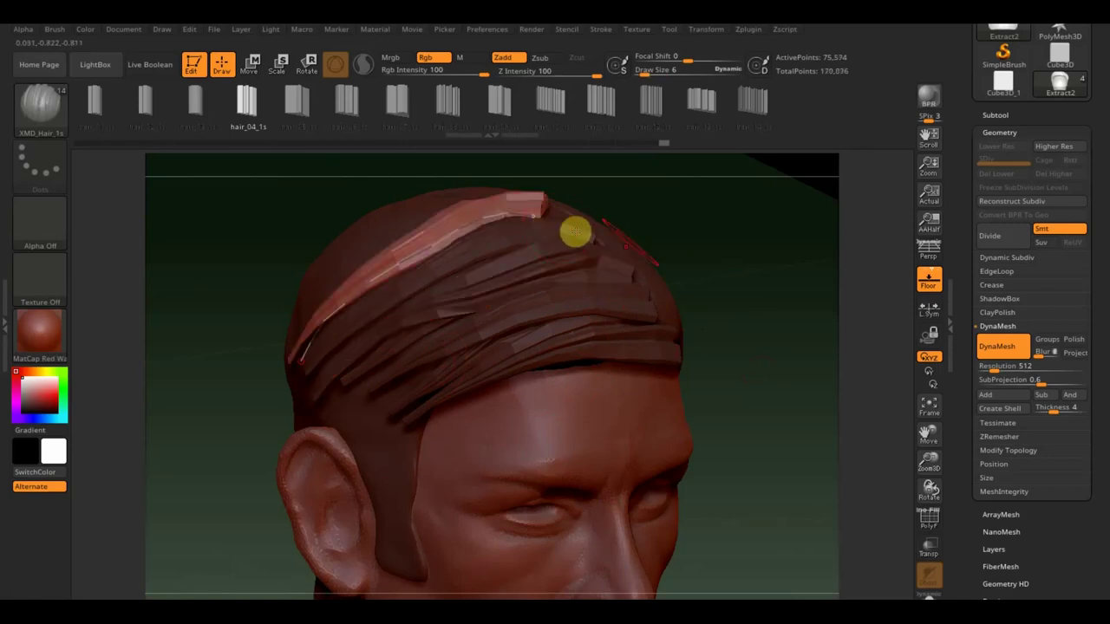
left_click_drag(693, 251, 670, 319)
mouse_move(396, 302)
left_mouse_down()
mouse_move(352, 304)
mouse_move(421, 335)
left_mouse_up()
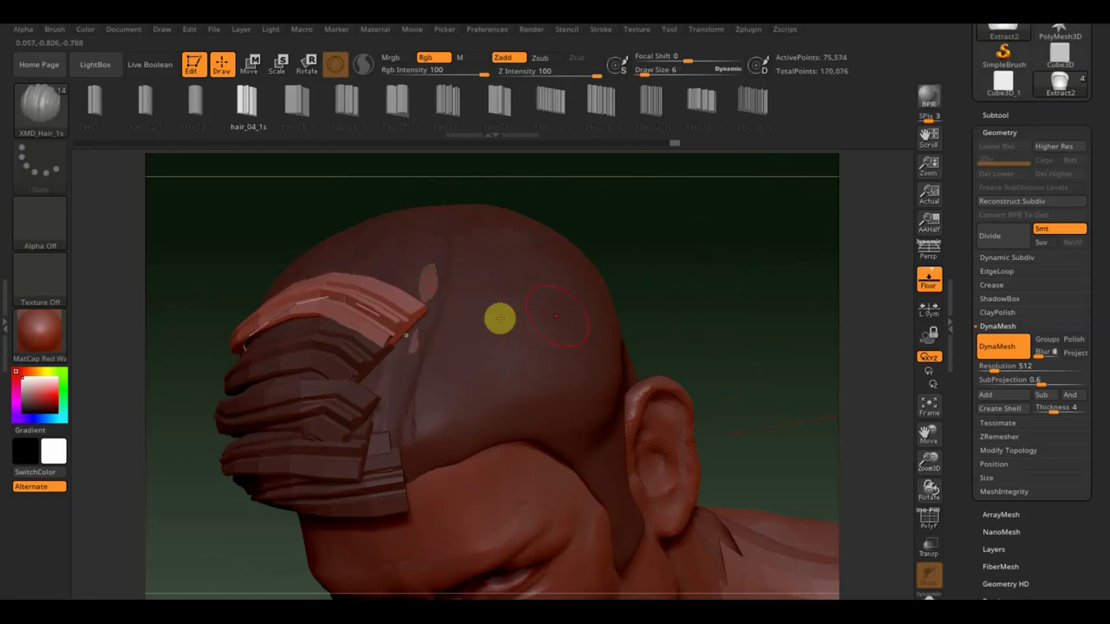
Lay strips across the forehead and down the side of the head toward the ear.
left_click_drag(708, 287, 726, 223)
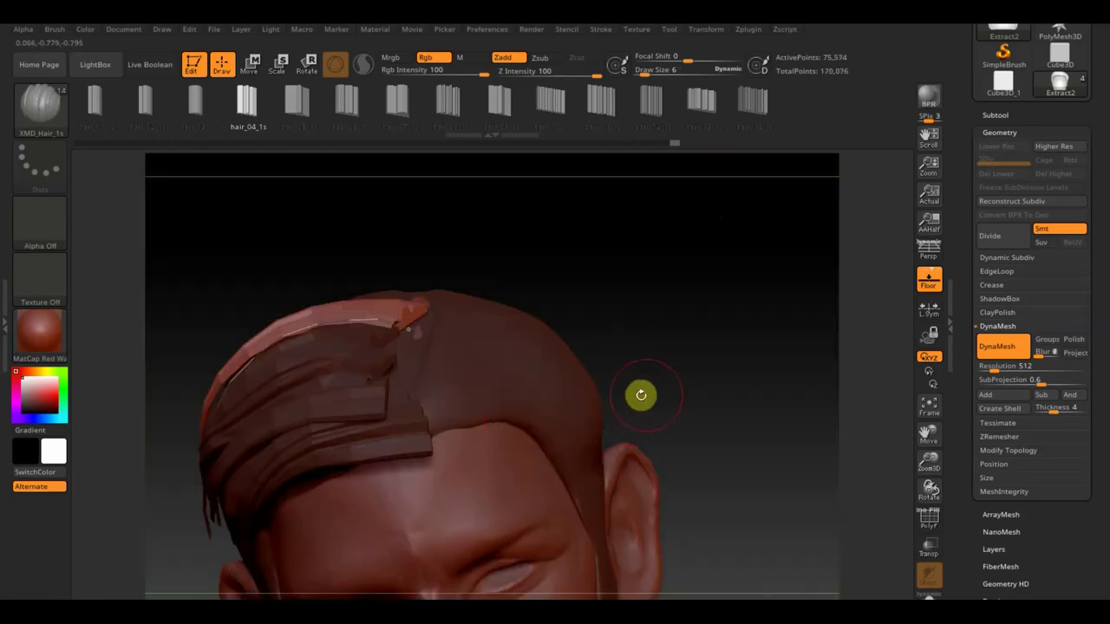
mouse_move(682, 431)
left_mouse_down()
mouse_move(668, 335)
mouse_move(682, 448)
mouse_move(672, 286)
mouse_move(691, 290)
left_mouse_up()
mouse_move(680, 401)
left_mouse_down()
mouse_move(653, 327)
mouse_move(669, 439)
mouse_move(616, 439)
mouse_move(601, 451)
left_mouse_up()
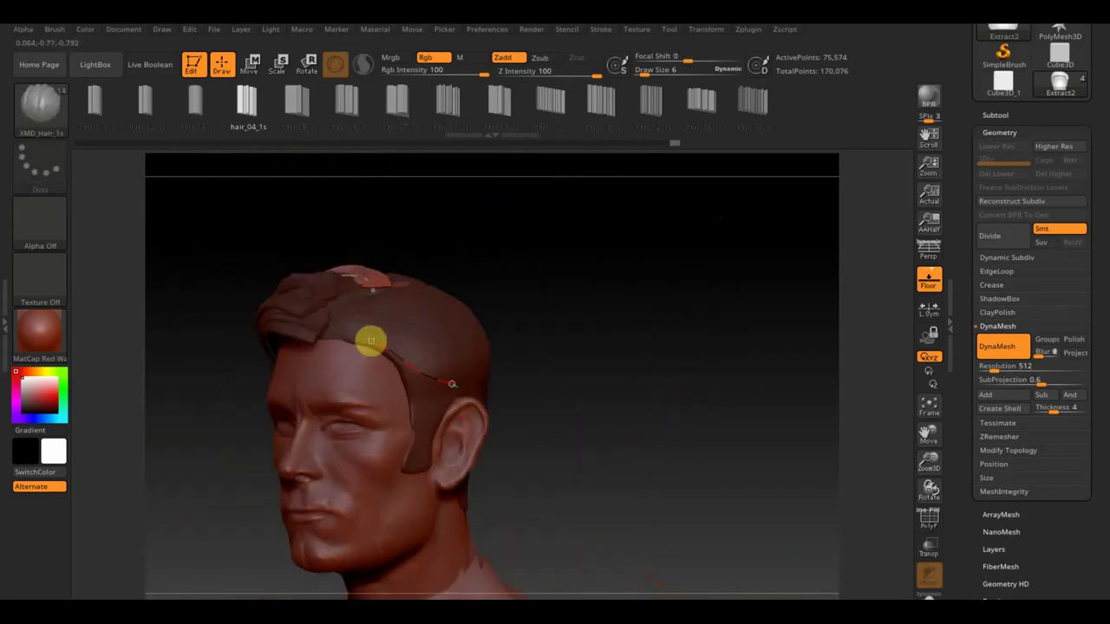
left_click(418, 348)
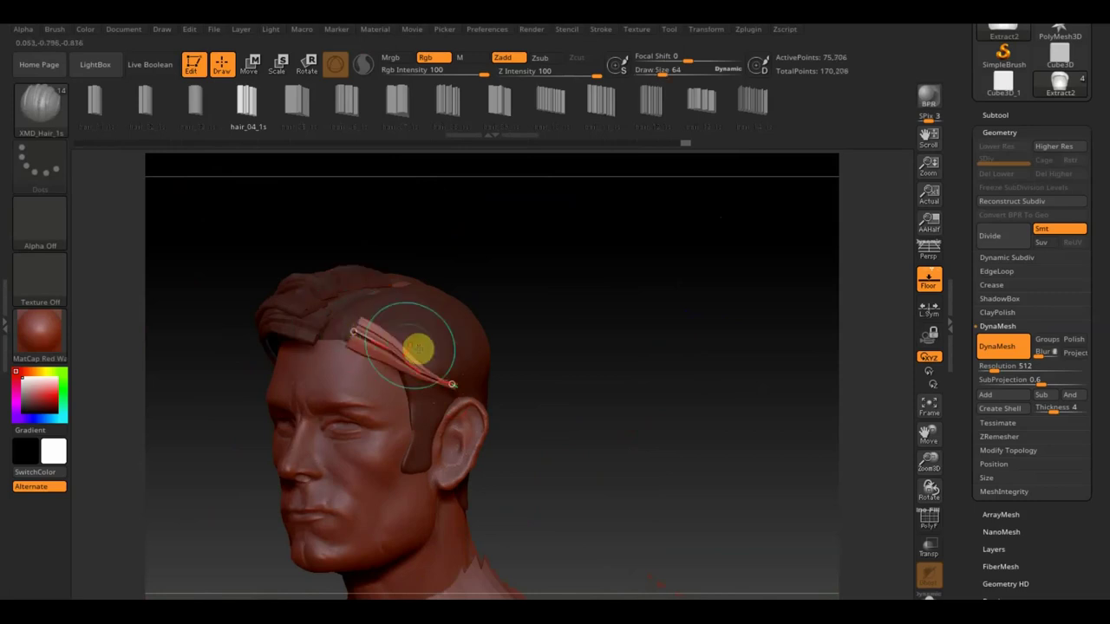
key("ctrl+z")
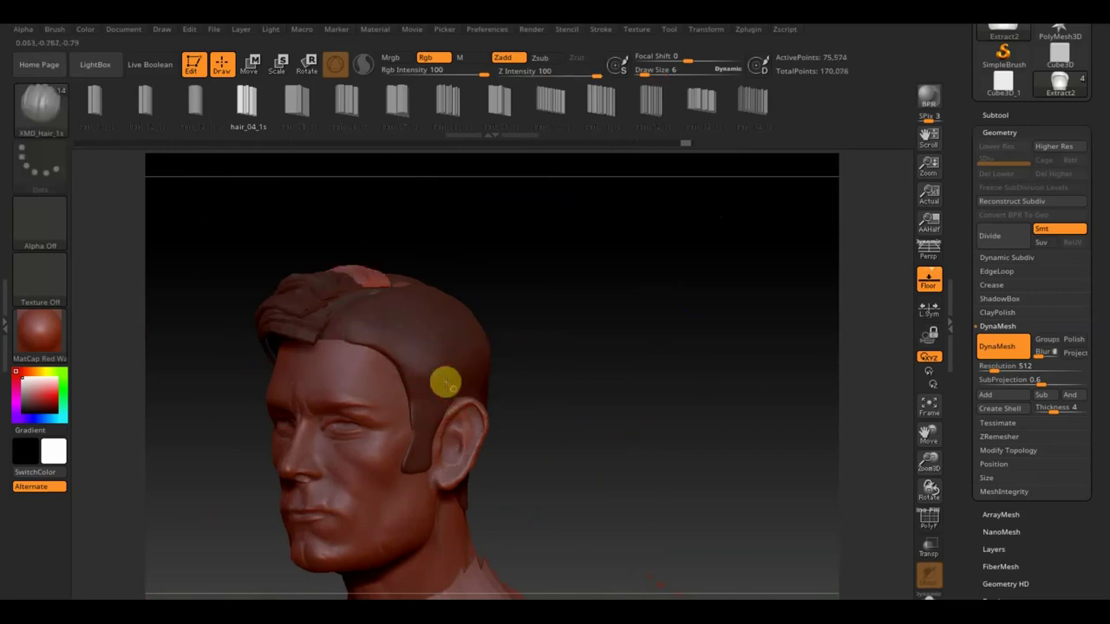
left_click(326, 324)
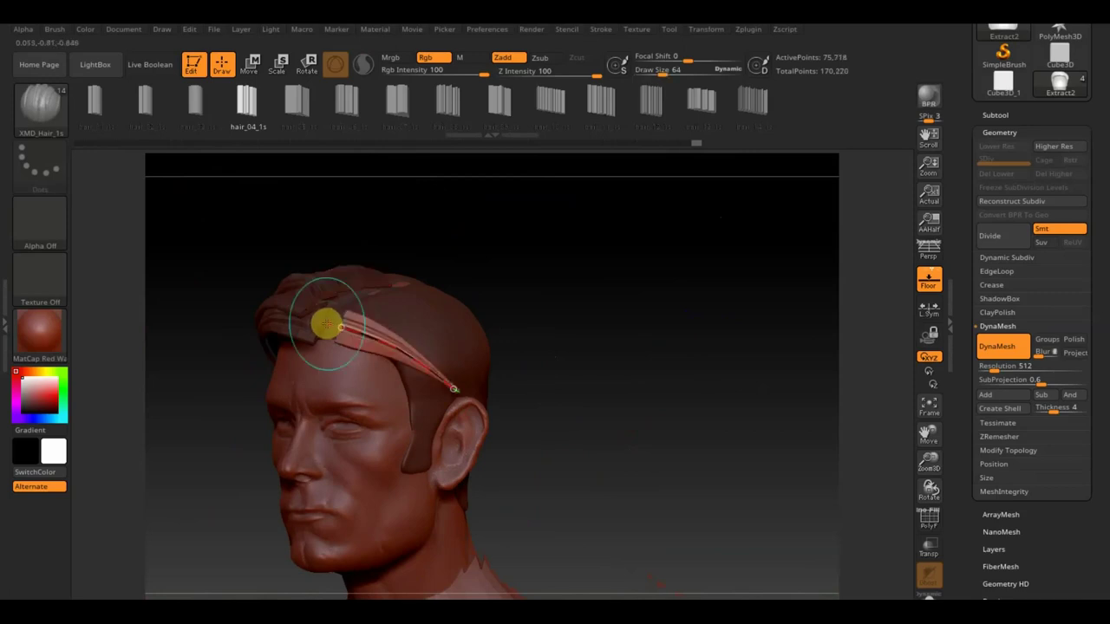
left_click_drag(532, 296, 609, 286)
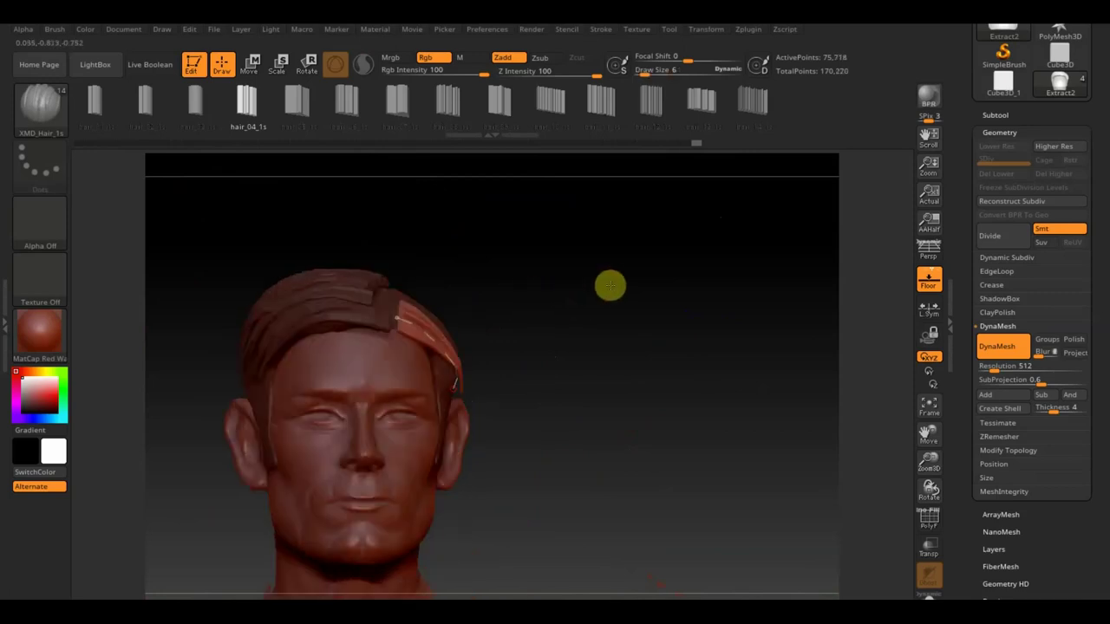
left_click_drag(456, 384, 458, 385)
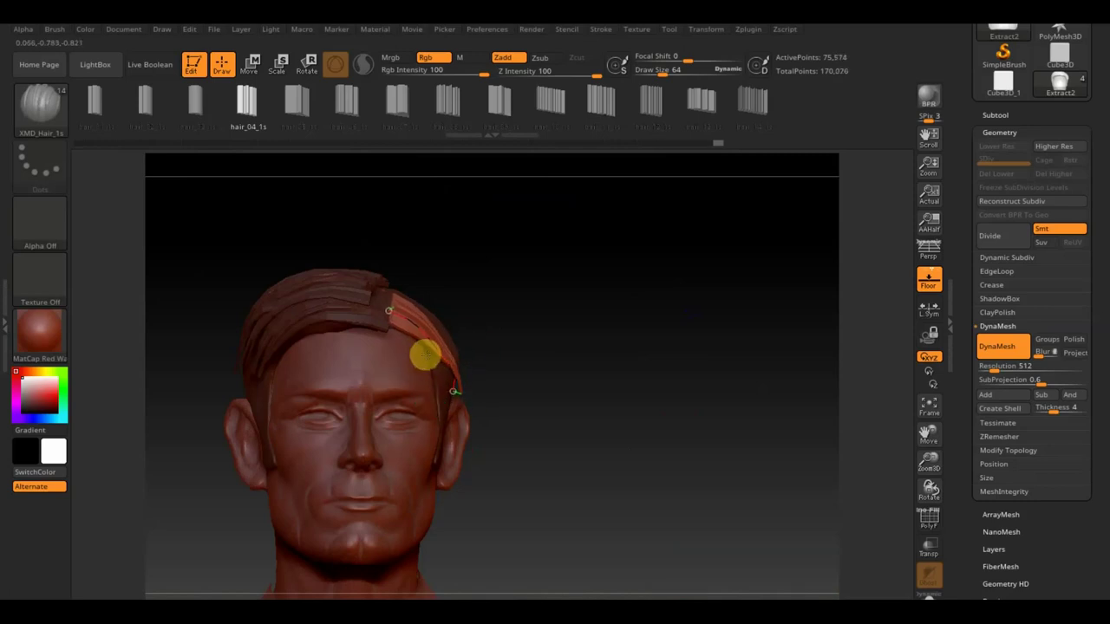
Add strips running from the crown toward the ear and a lower one behind the ear.
left_click_drag(511, 355, 577, 433)
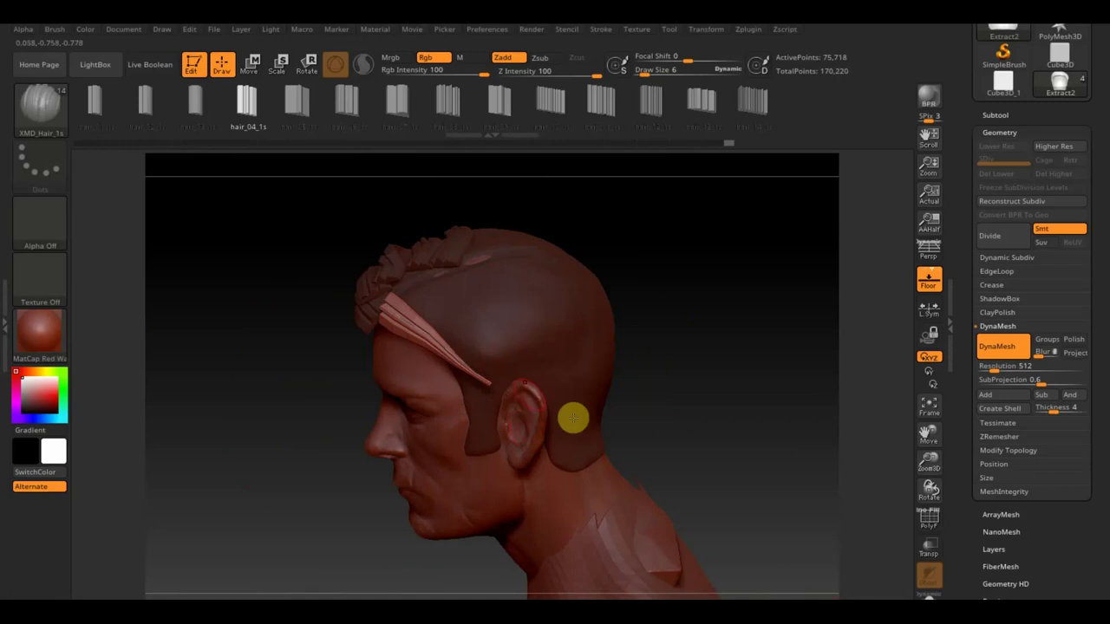
left_click_drag(433, 272, 550, 372)
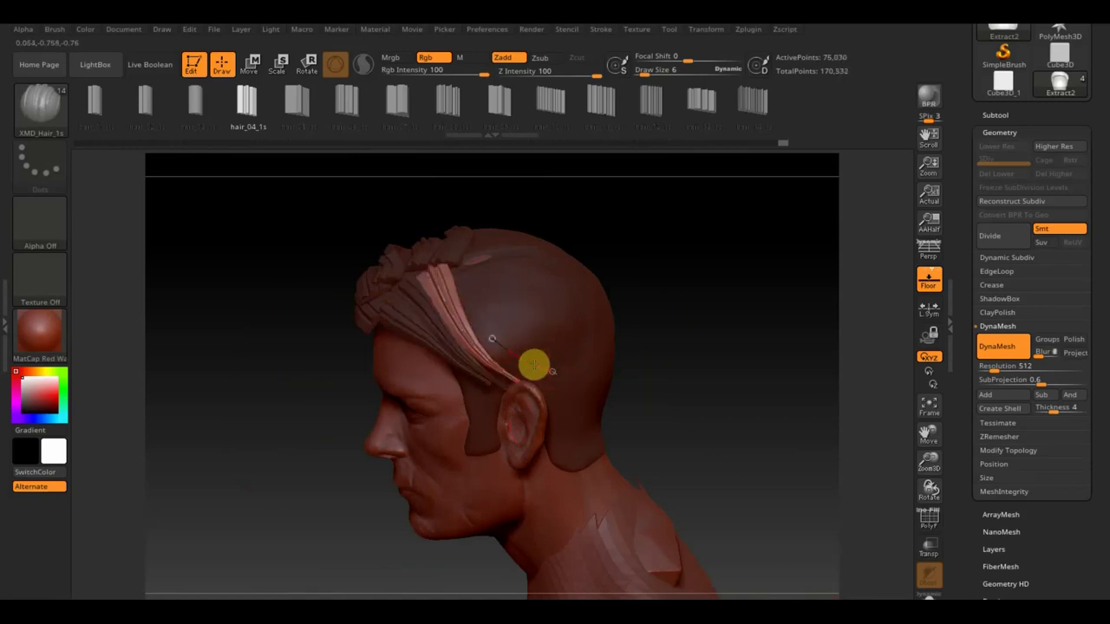
right_click_drag(483, 272, 522, 312)
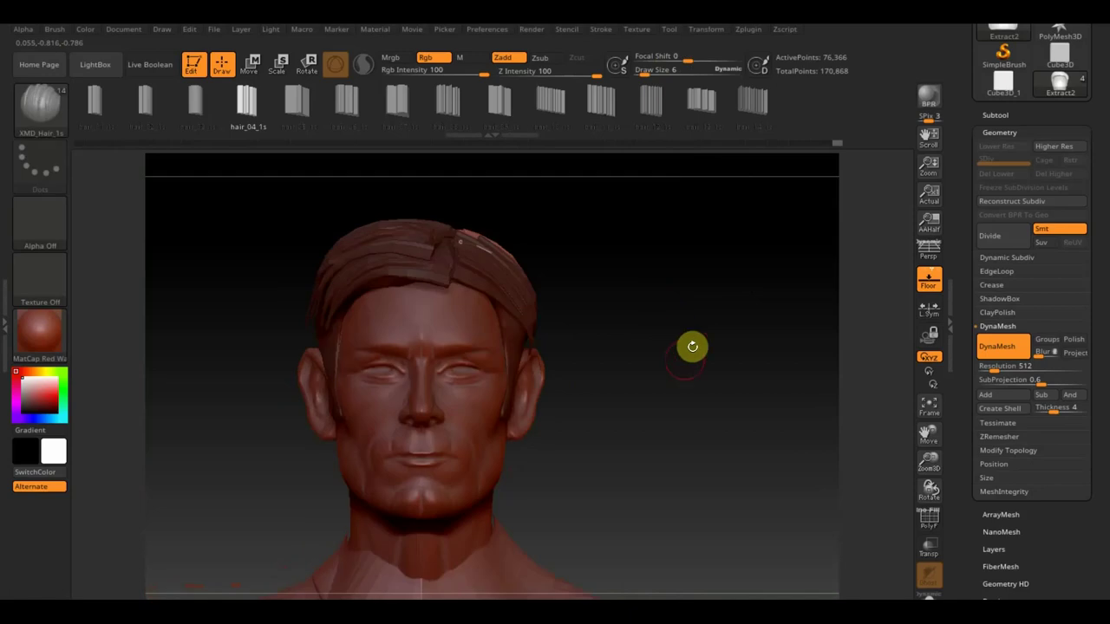
left_click_drag(494, 436, 415, 310)
left_click_drag(454, 528, 538, 580)
left_click_drag(455, 442, 585, 549)
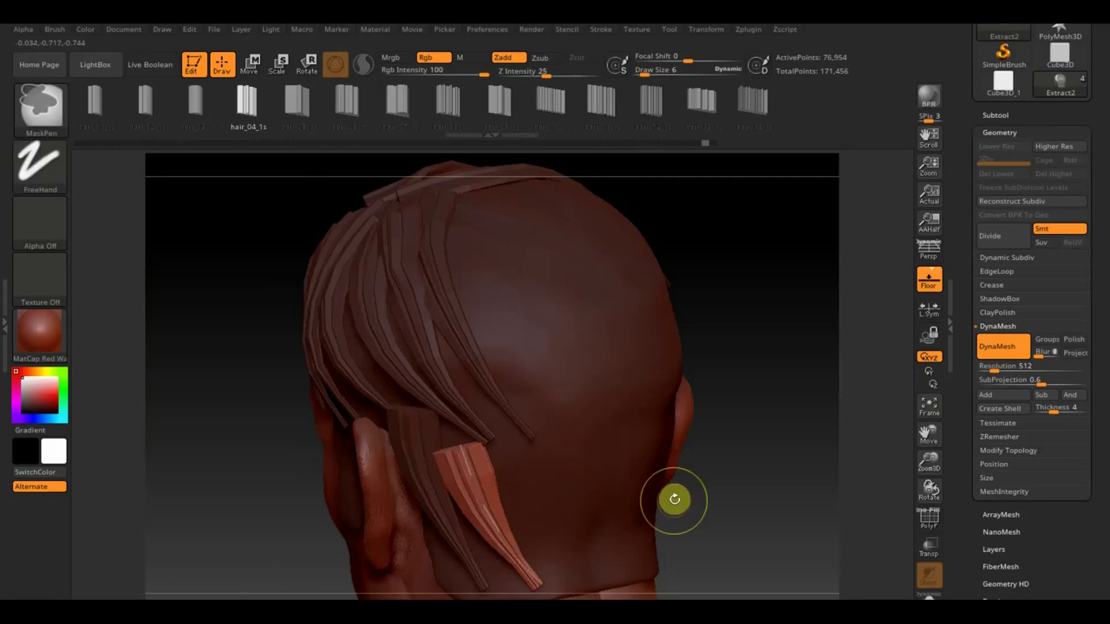
Fill the back of the head with strips from nape to crown, bending them toward the ear.
left_click_drag(674, 500, 486, 491)
mouse_move(783, 414)
left_mouse_down()
mouse_move(556, 520)
mouse_move(537, 426)
left_mouse_up()
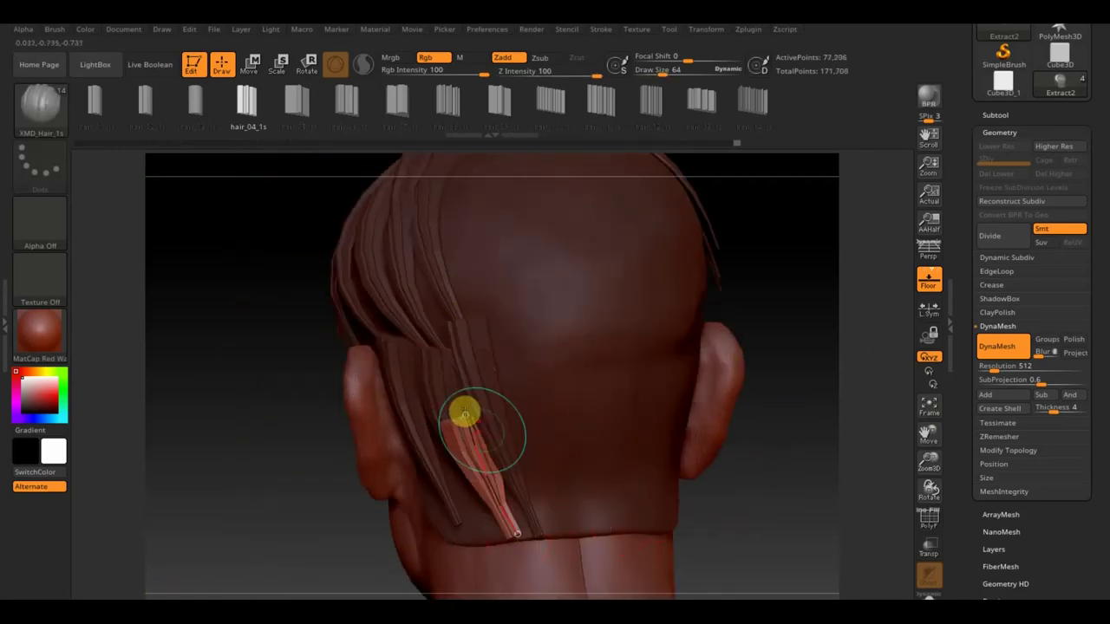
mouse_move(692, 479)
left_mouse_down()
mouse_move(681, 518)
mouse_move(616, 523)
mouse_move(528, 443)
left_mouse_up()
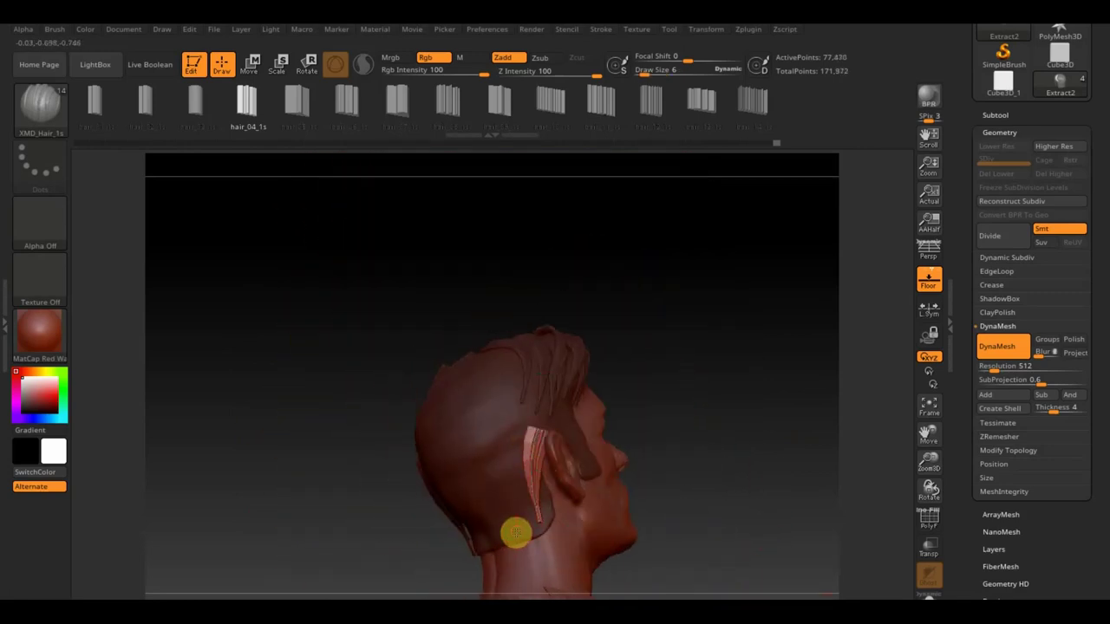
mouse_move(495, 547)
left_mouse_down()
mouse_move(508, 404)
mouse_move(482, 544)
left_mouse_up()
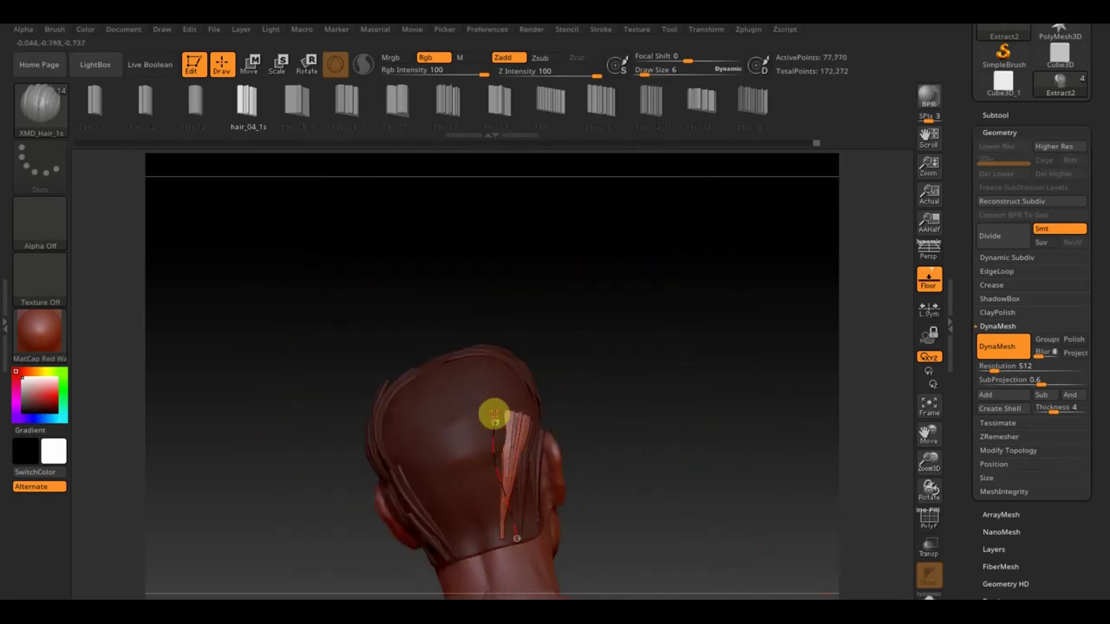
mouse_move(448, 471)
left_mouse_down()
mouse_move(468, 553)
mouse_move(462, 431)
left_mouse_up()
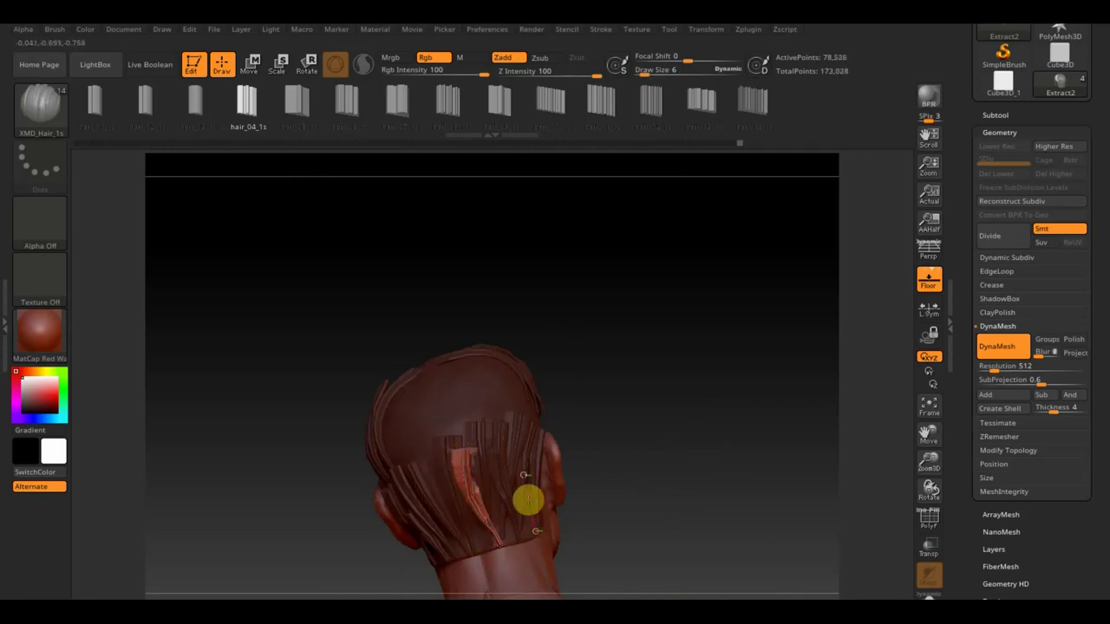
mouse_move(599, 441)
left_mouse_down()
mouse_move(686, 416)
mouse_move(781, 430)
mouse_move(559, 344)
left_mouse_up()
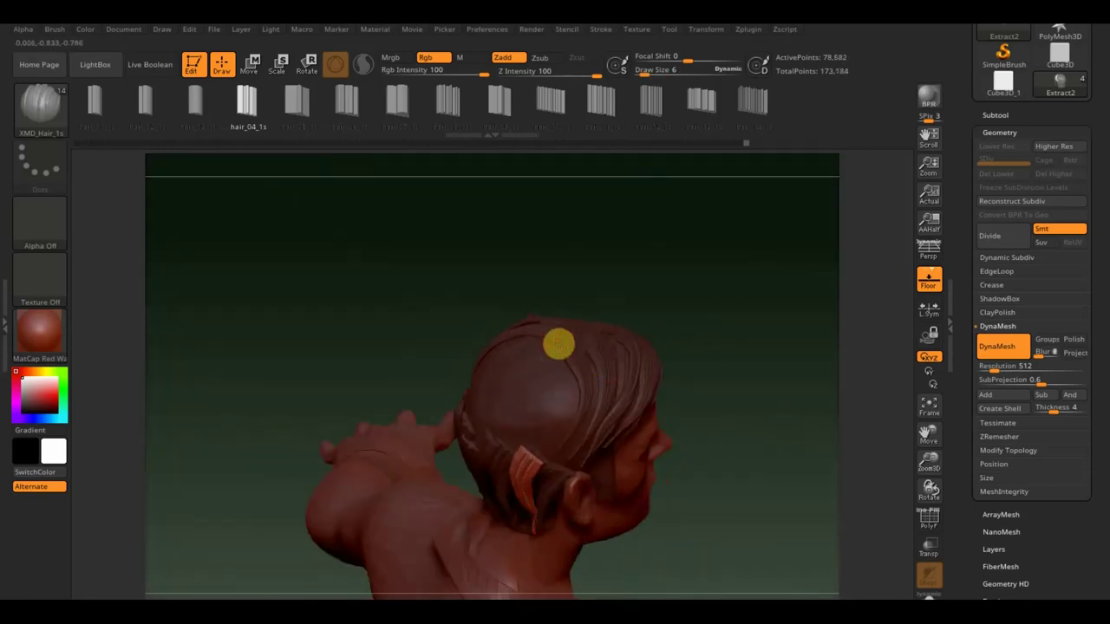
left_click_drag(540, 483, 555, 335)
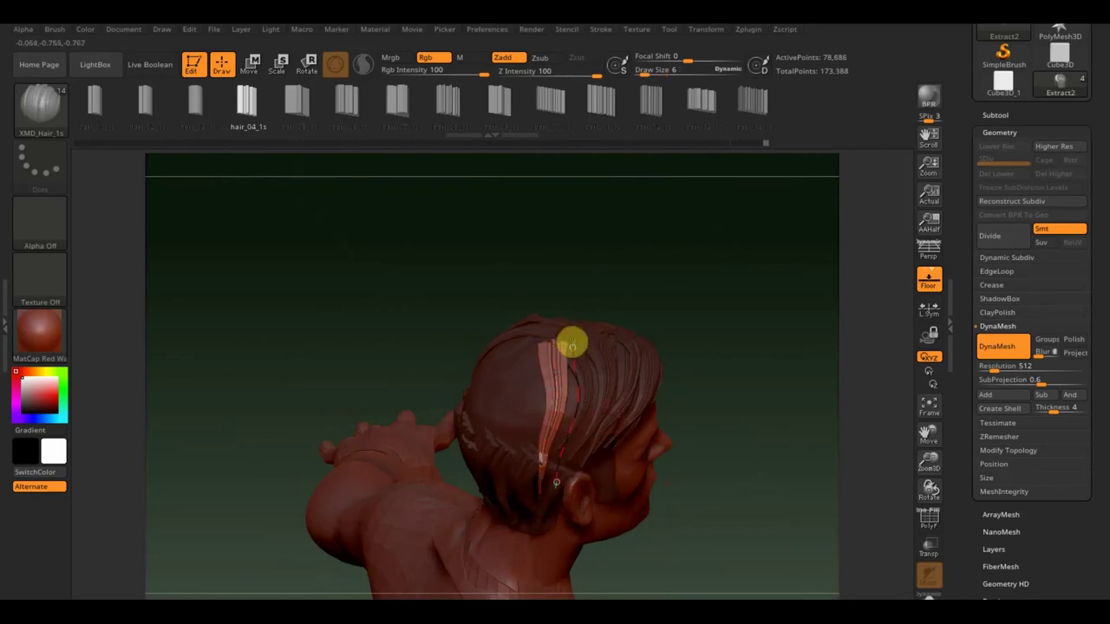
mouse_move(526, 489)
left_mouse_down()
mouse_move(520, 347)
mouse_move(481, 495)
left_mouse_up()
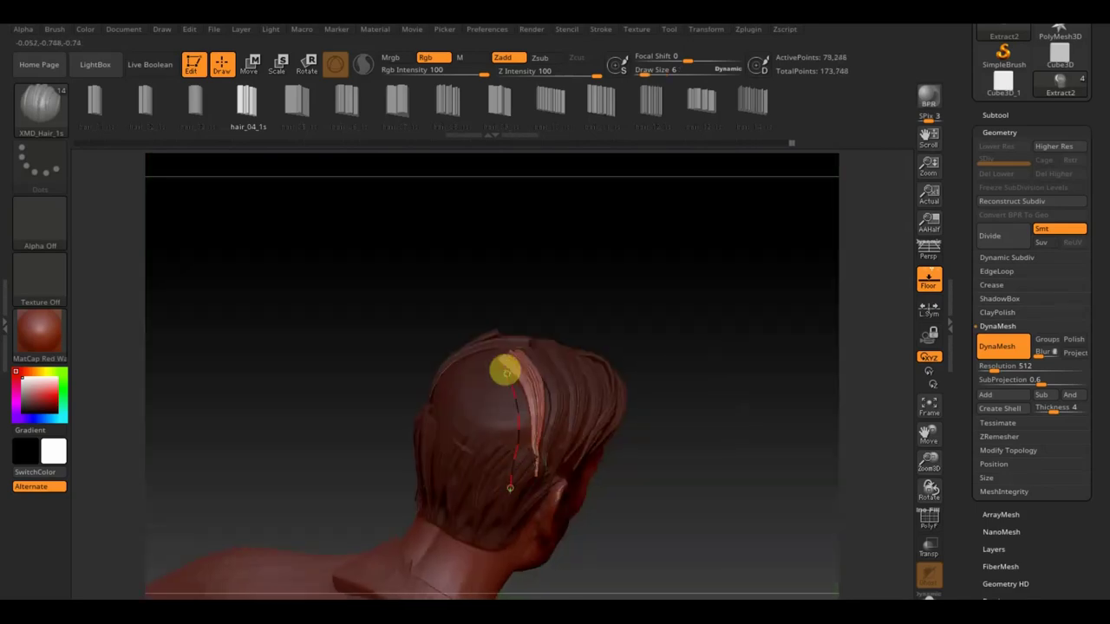
left_click_drag(511, 385, 545, 458)
mouse_move(508, 354)
left_mouse_down()
mouse_move(534, 481)
mouse_move(682, 413)
left_mouse_up()
mouse_move(574, 349)
left_mouse_down()
mouse_move(585, 377)
mouse_move(678, 353)
mouse_move(699, 393)
left_mouse_up()
mouse_move(961, 372)
left_mouse_down()
mouse_move(627, 482)
mouse_move(693, 492)
mouse_move(842, 354)
left_mouse_up()
Turn off the Floor grid and add several strips up the back of the head.
left_click(930, 286)
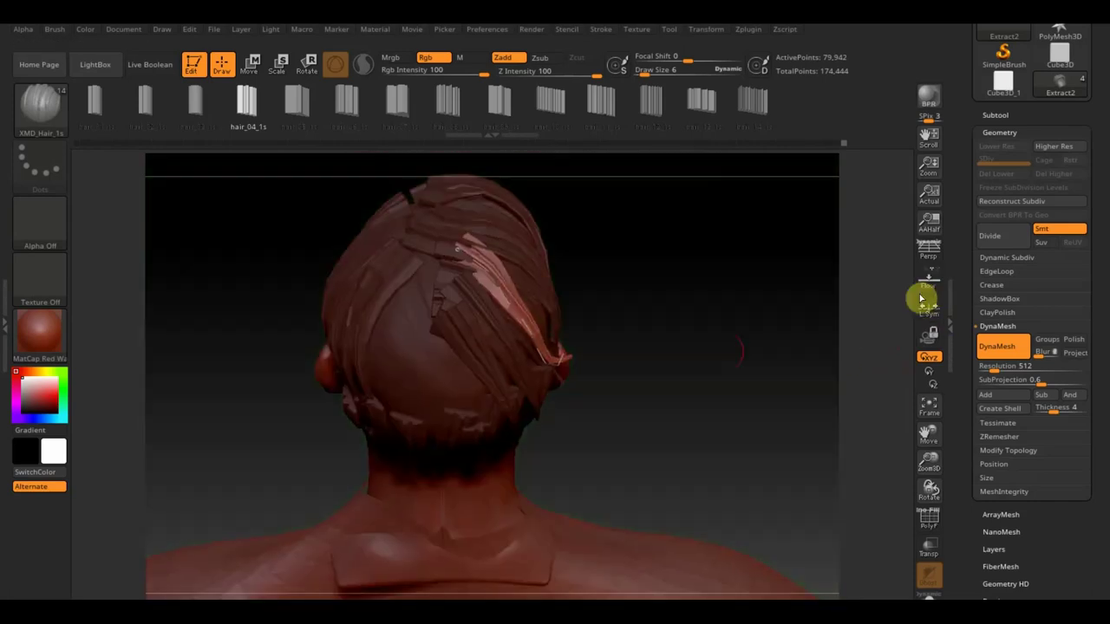
mouse_move(373, 403)
left_mouse_down()
mouse_move(396, 436)
mouse_move(439, 448)
mouse_move(473, 407)
mouse_move(444, 317)
left_mouse_up()
mouse_move(599, 260)
left_mouse_down()
mouse_move(664, 220)
mouse_move(491, 283)
left_mouse_up()
mouse_move(403, 221)
left_mouse_down()
mouse_move(372, 381)
mouse_move(446, 322)
mouse_move(448, 257)
mouse_move(474, 295)
left_mouse_up()
right_click_drag(473, 295, 573, 330)
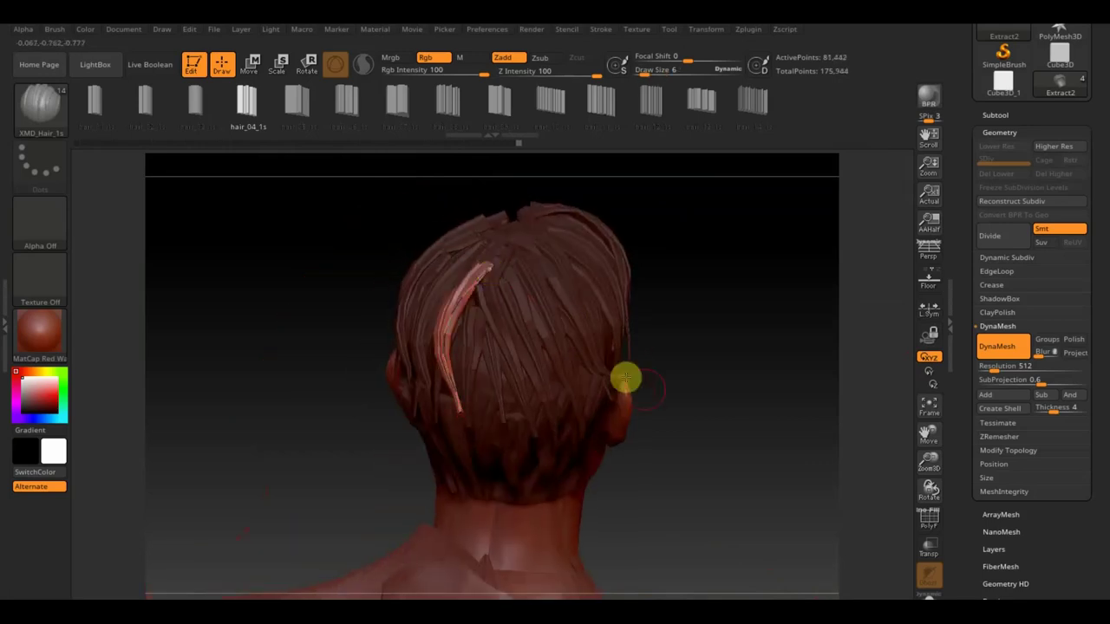
right_click_drag(491, 272, 427, 439)
left_click_drag(450, 261, 450, 261)
mouse_move(436, 339)
right_mouse_down()
mouse_move(664, 347)
mouse_move(731, 370)
right_mouse_up()
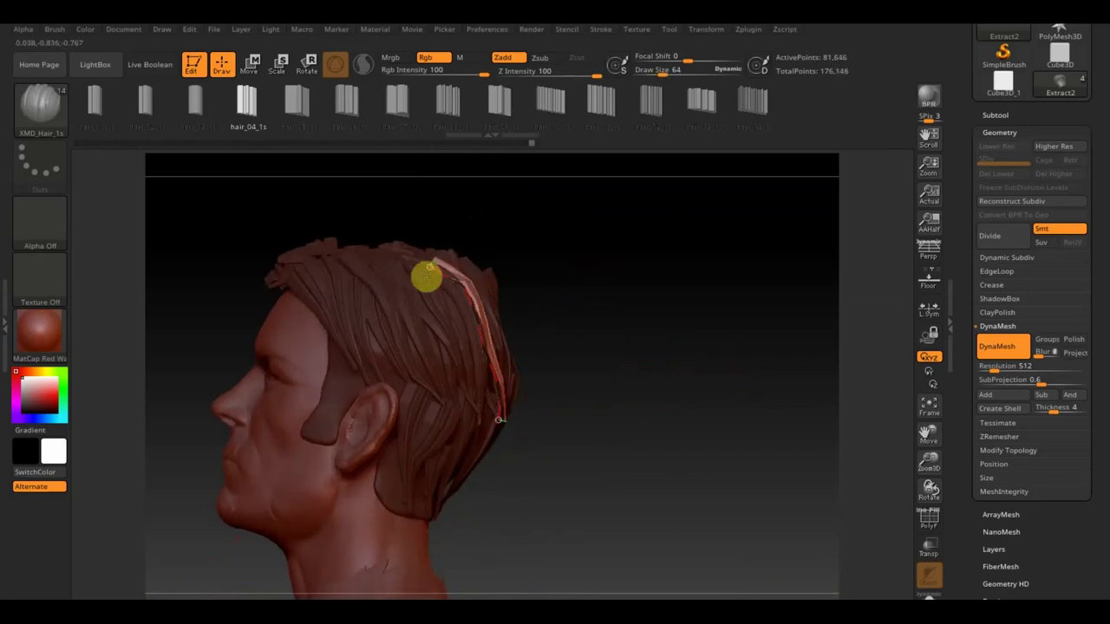
Try another strand across the back hair, undo it, and orbit round to the front view.
mouse_move(508, 404)
right_mouse_down()
mouse_move(682, 422)
mouse_move(666, 436)
mouse_move(616, 413)
mouse_move(582, 423)
mouse_move(505, 395)
right_mouse_up()
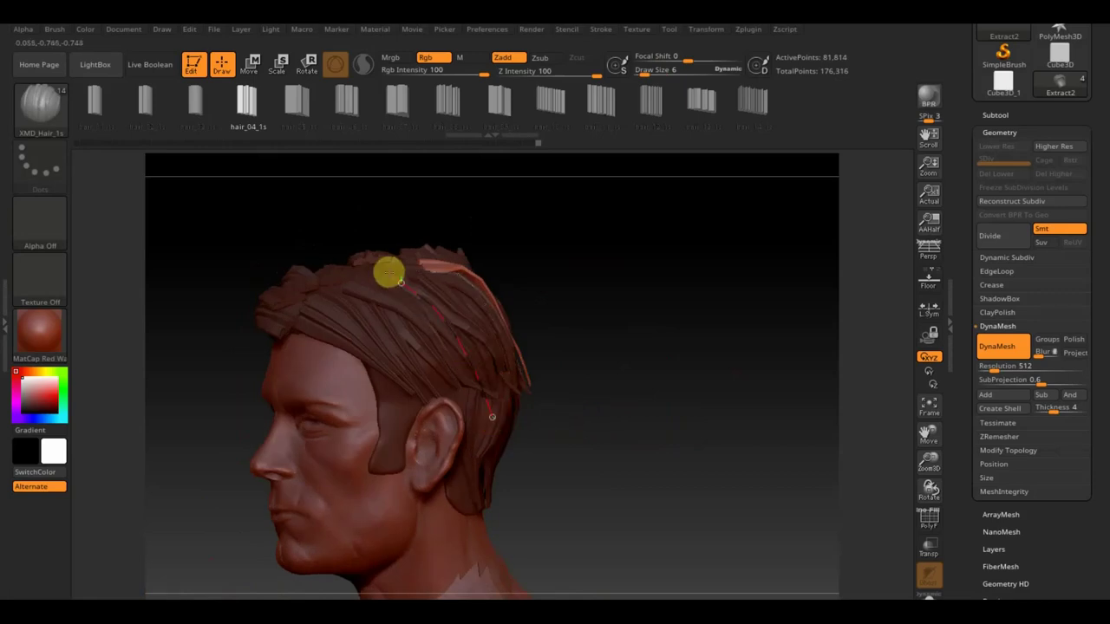
mouse_move(387, 272)
right_mouse_down()
mouse_move(528, 379)
mouse_move(616, 422)
mouse_move(540, 414)
right_mouse_up()
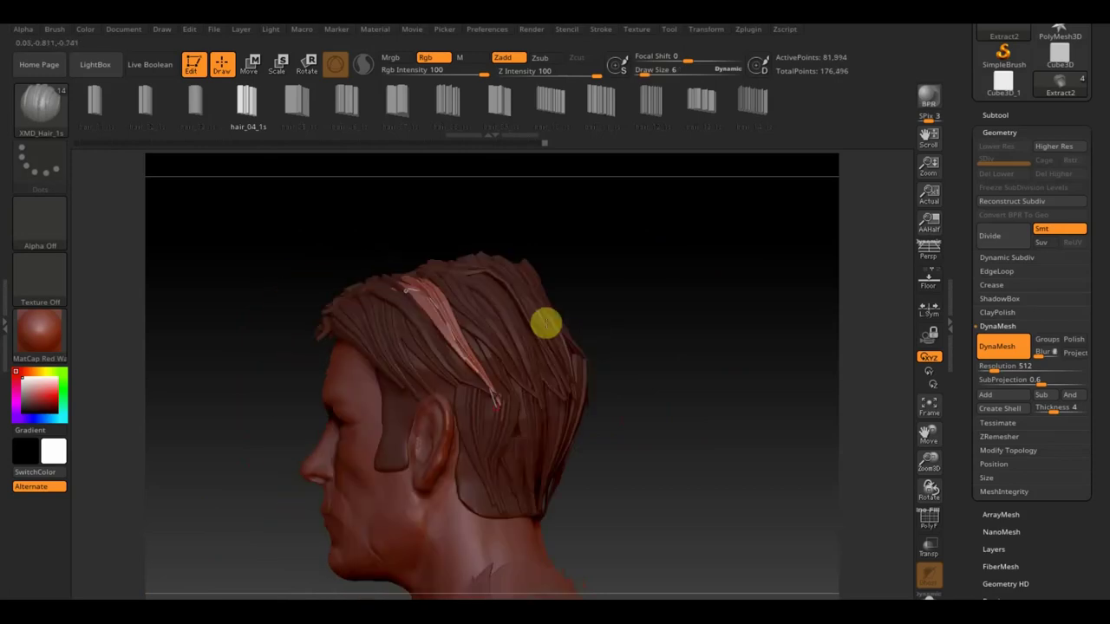
right_click_drag(543, 325, 482, 339)
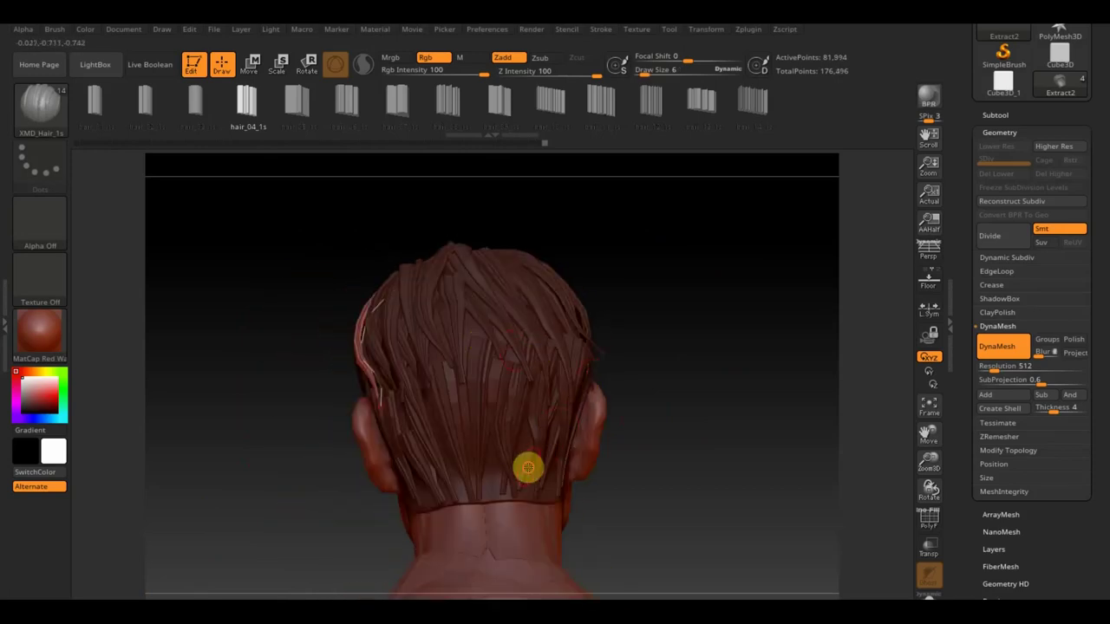
left_click_drag(505, 487, 495, 436)
left_click_drag(472, 256, 493, 325)
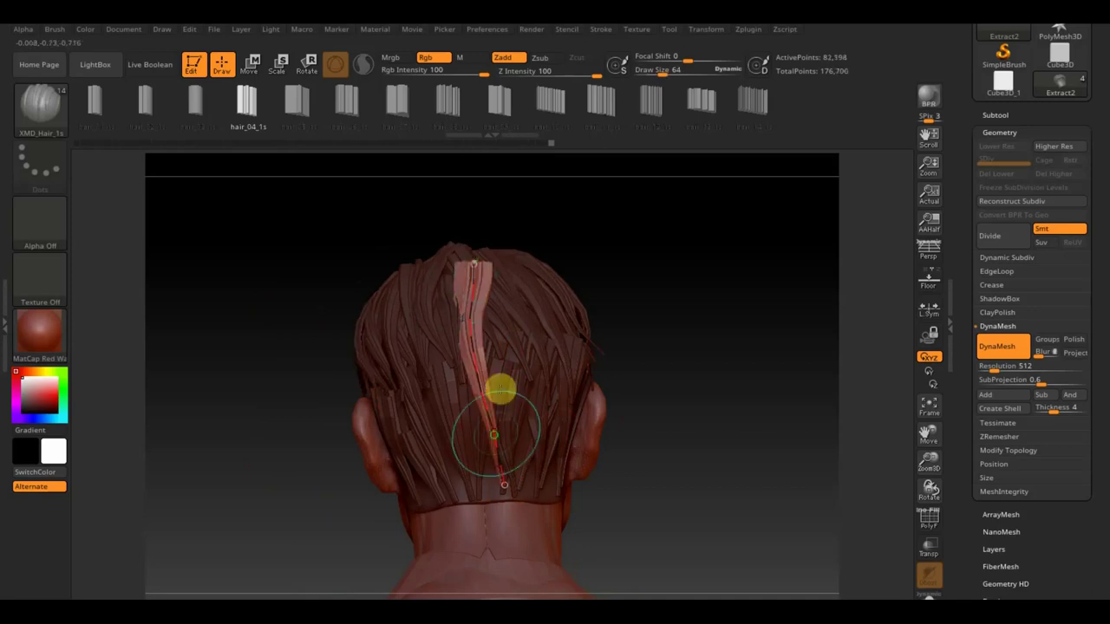
key("ctrl+z")
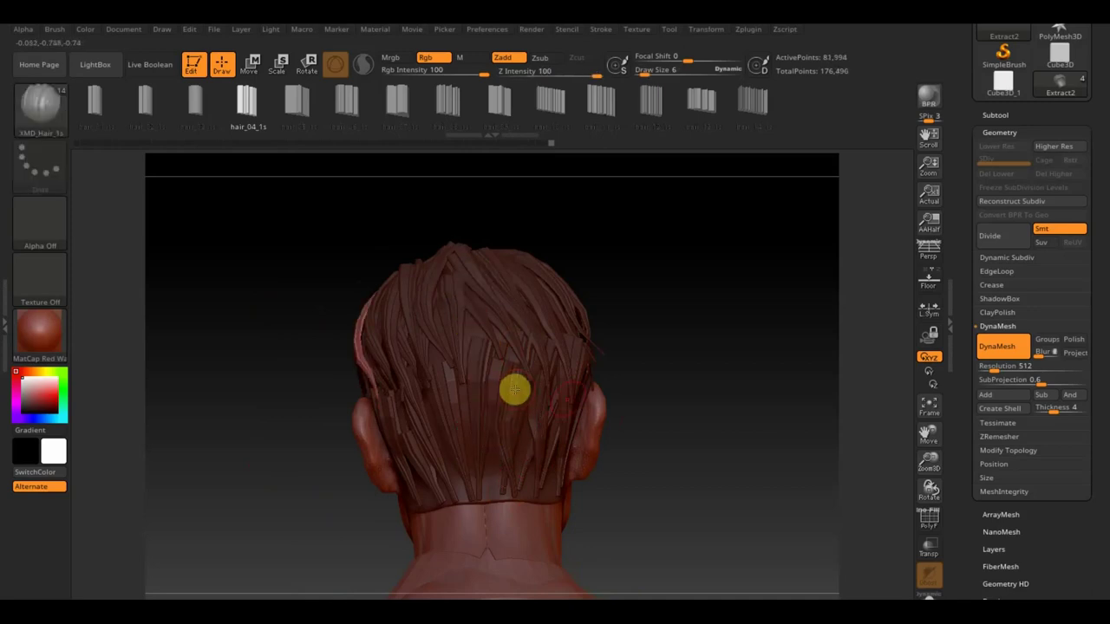
mouse_move(664, 385)
left_mouse_down()
mouse_move(726, 401)
mouse_move(702, 387)
mouse_move(719, 404)
left_mouse_up()
left_click_drag(699, 355, 710, 422)
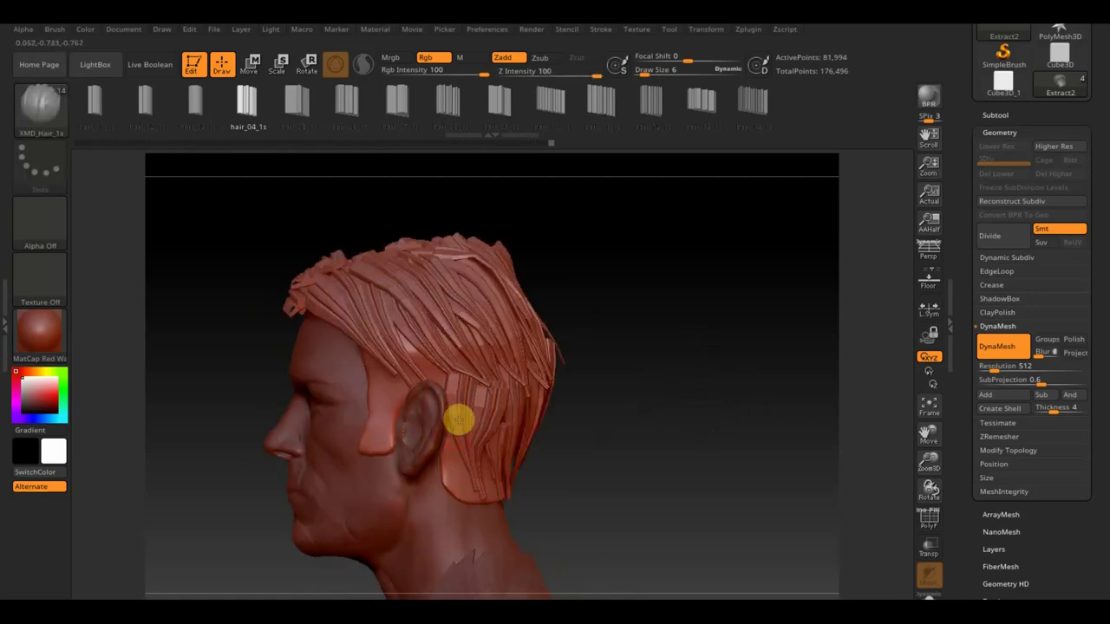
mouse_move(598, 451)
left_mouse_down()
mouse_move(577, 448)
mouse_move(677, 451)
mouse_move(753, 427)
mouse_move(644, 371)
left_mouse_up()
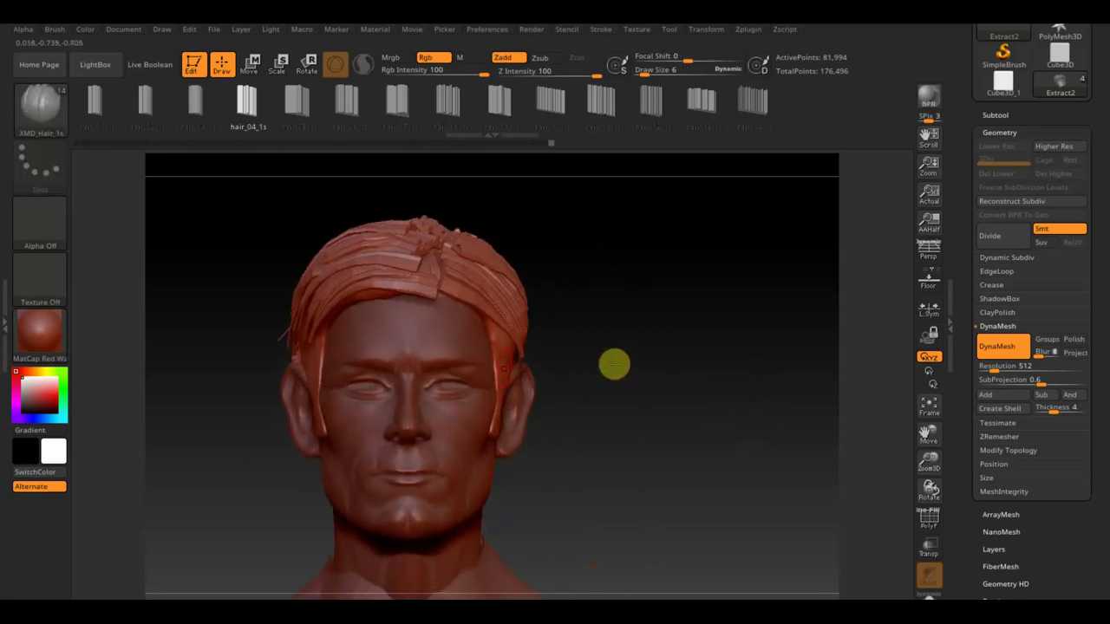
Hide the temple and side strands with Ctrl+Shift selection, then bring up the brush library.
left_click(321, 367, "ctrl+shift")
left_click(323, 370, "ctrl+shift")
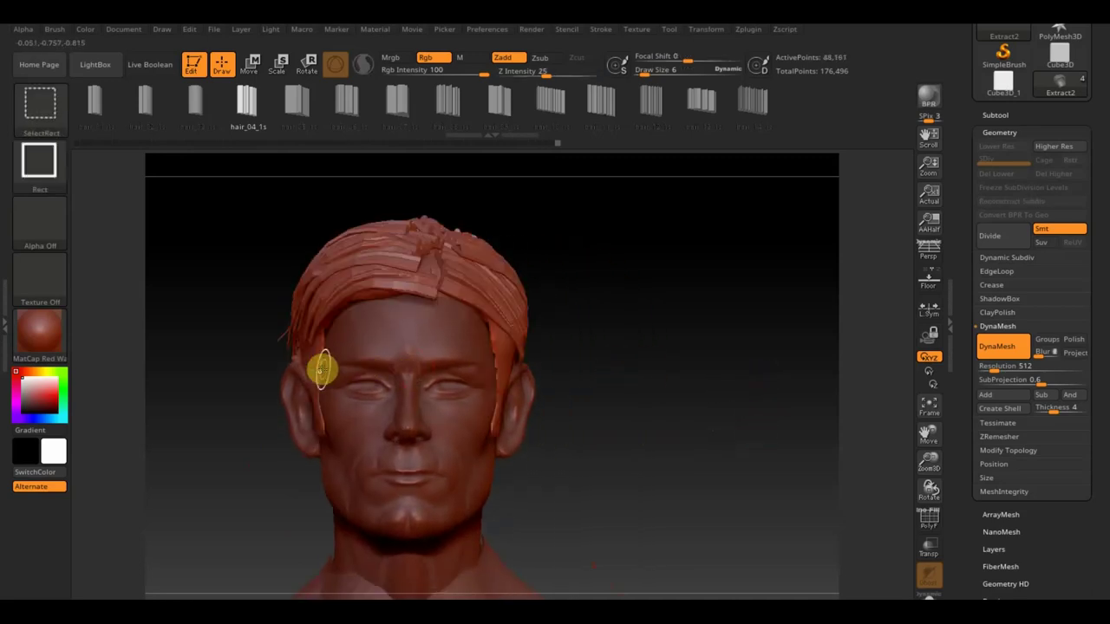
left_click_drag(641, 330, 693, 332)
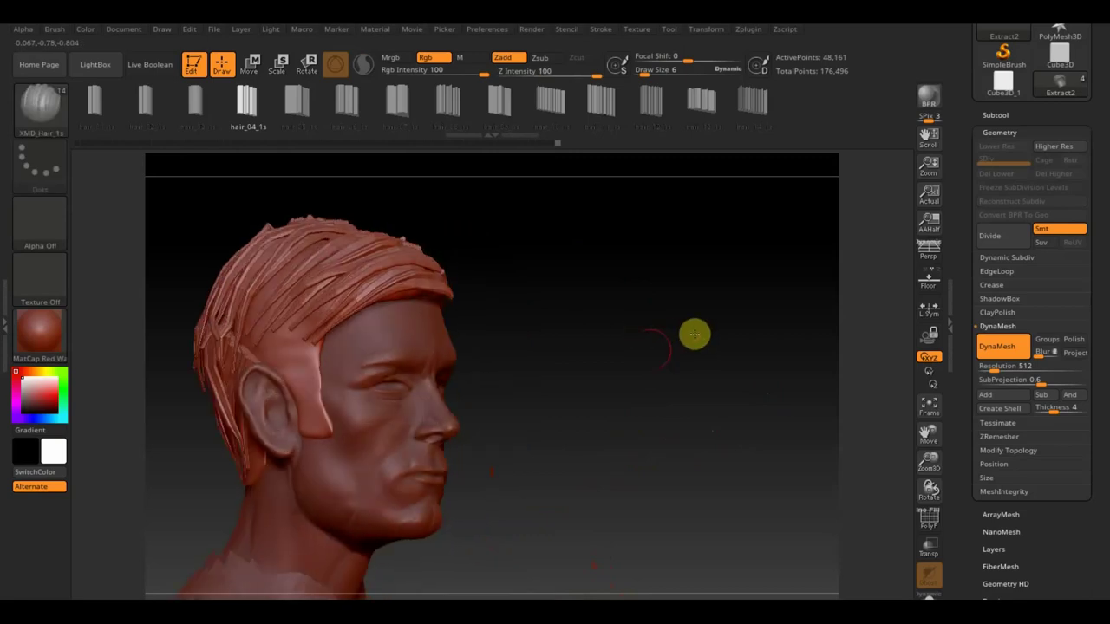
left_click(325, 396, "ctrl+shift")
mouse_move(589, 334)
left_mouse_down()
mouse_move(515, 349)
mouse_move(523, 344)
left_mouse_up()
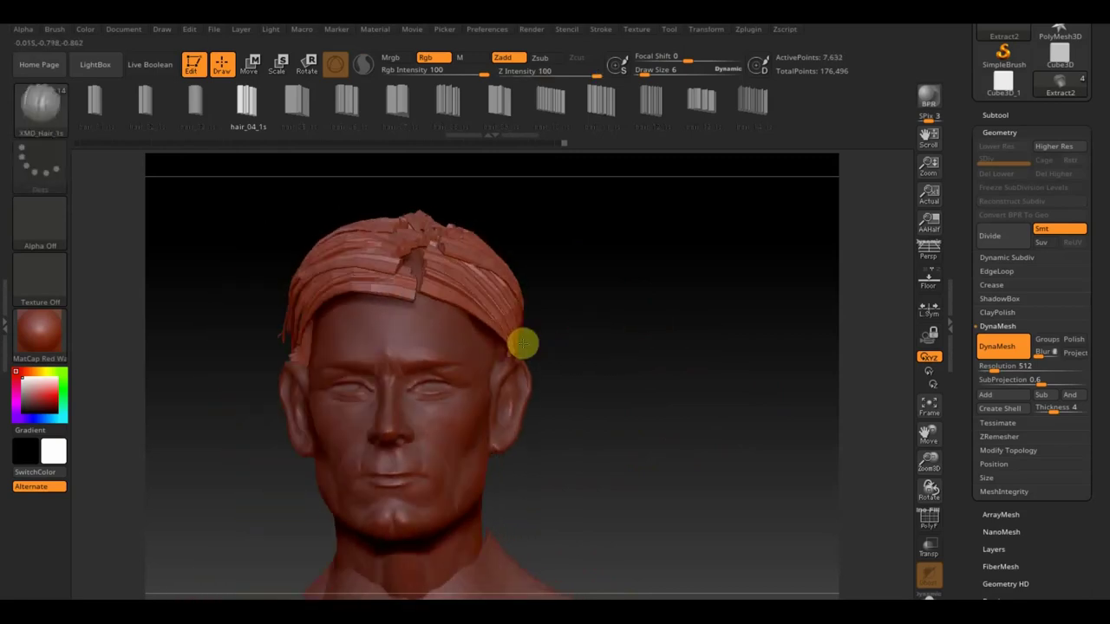
left_click(40, 109)
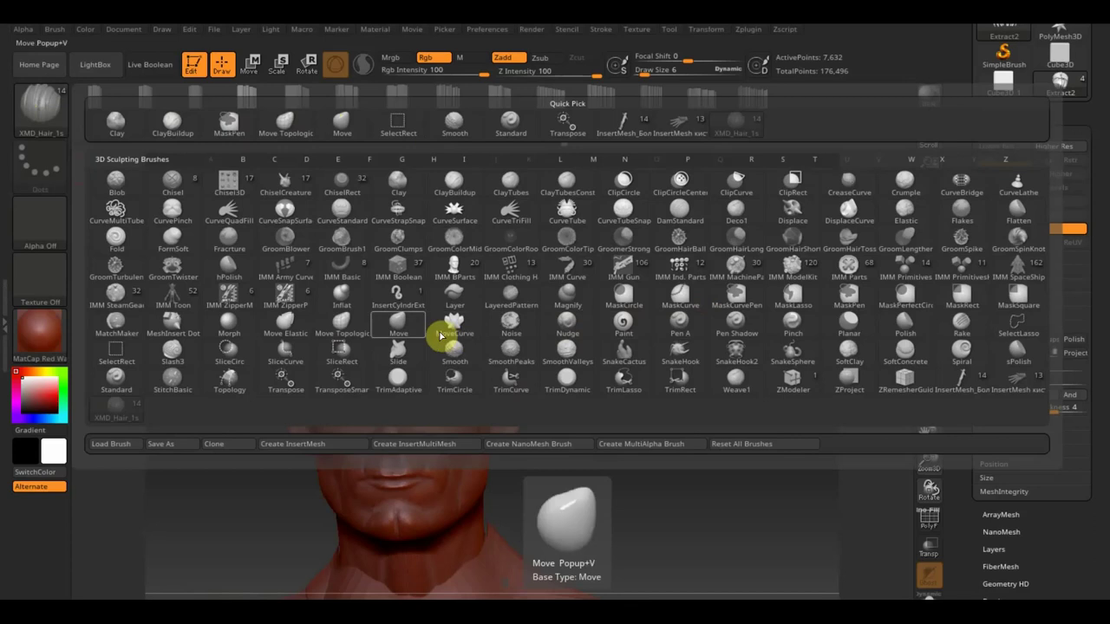
Pull the hair band over the forehead with an enlarged Move Elastic brush, then switch to Move Topological.
left_click(289, 326)
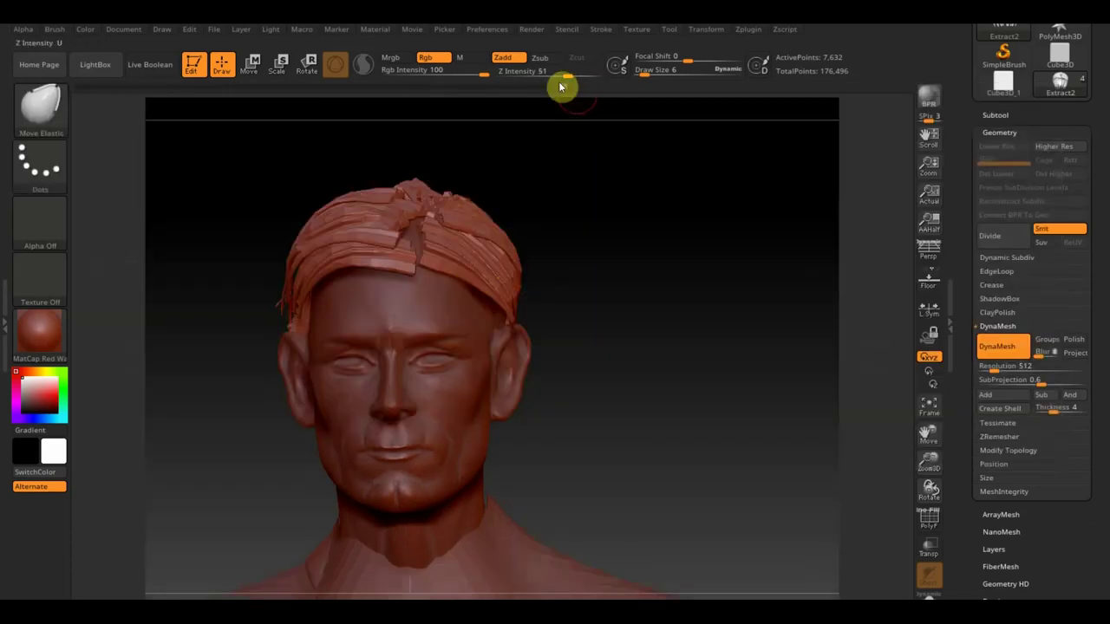
left_click_drag(644, 74, 646, 76)
left_click_drag(404, 236, 419, 238)
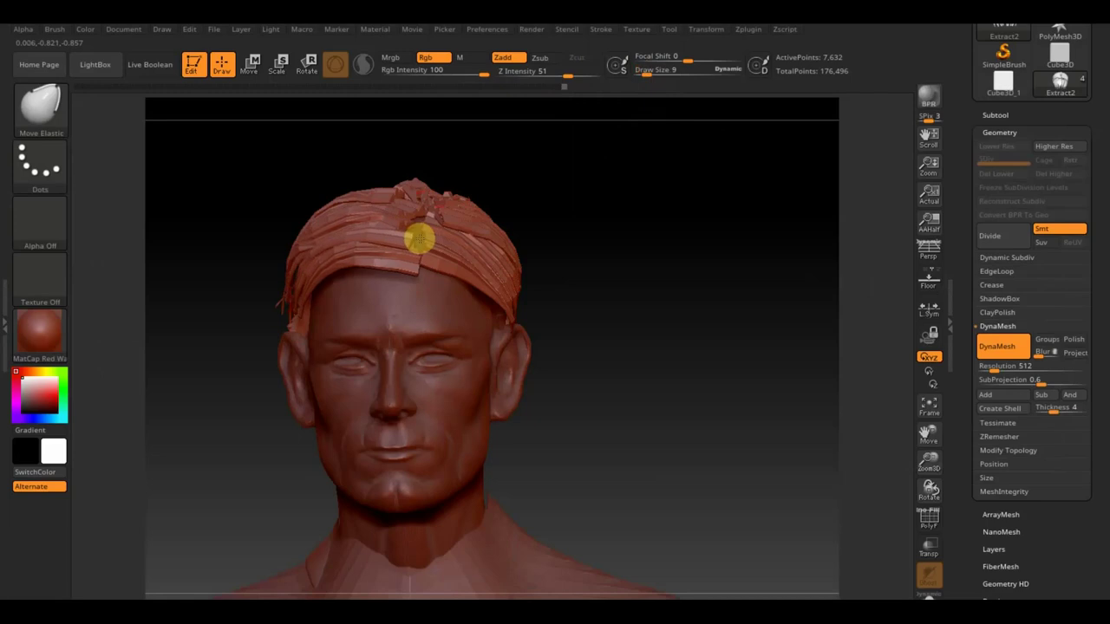
mouse_move(582, 203)
left_mouse_down()
mouse_move(437, 222)
mouse_move(445, 204)
left_mouse_up()
mouse_move(584, 173)
left_mouse_down()
mouse_move(666, 151)
mouse_move(530, 148)
left_mouse_up()
left_click(39, 117)
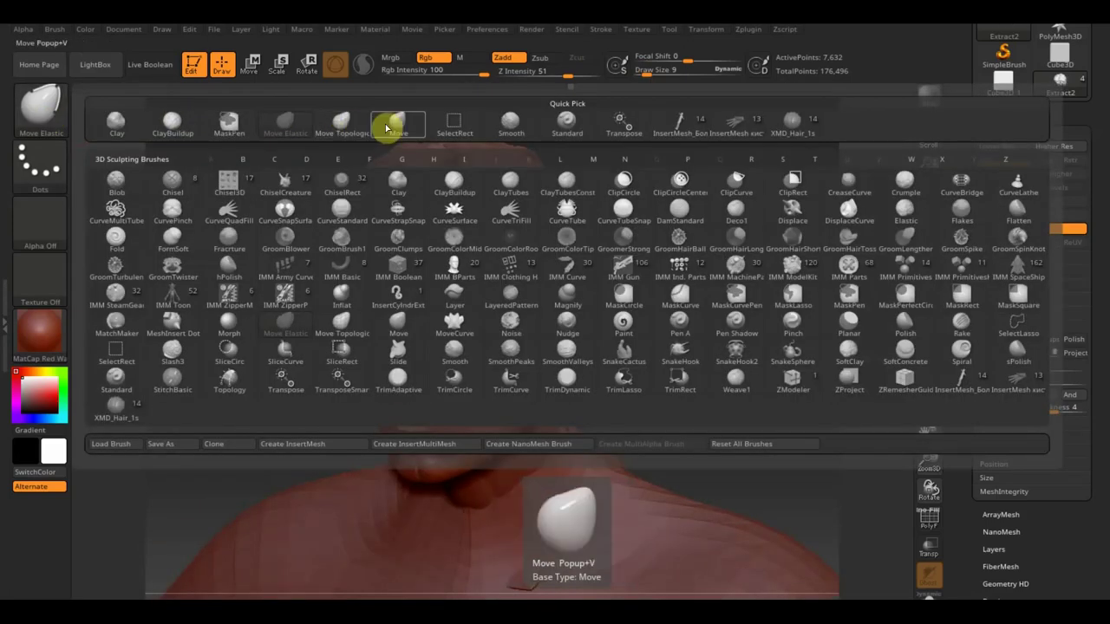
left_click(341, 127)
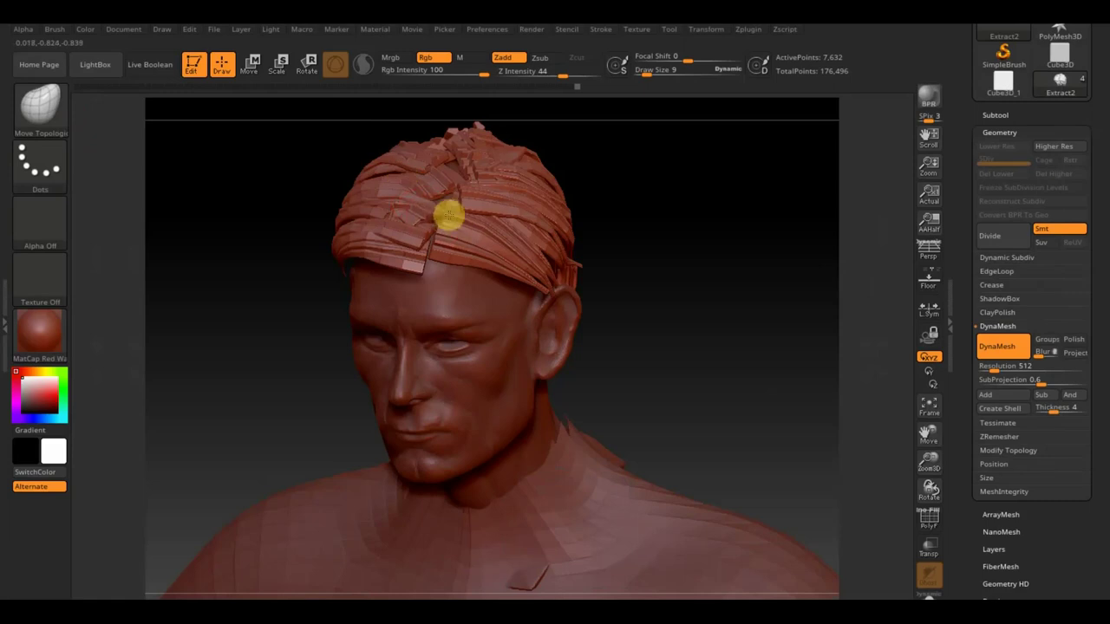
left_click_drag(614, 176, 632, 251)
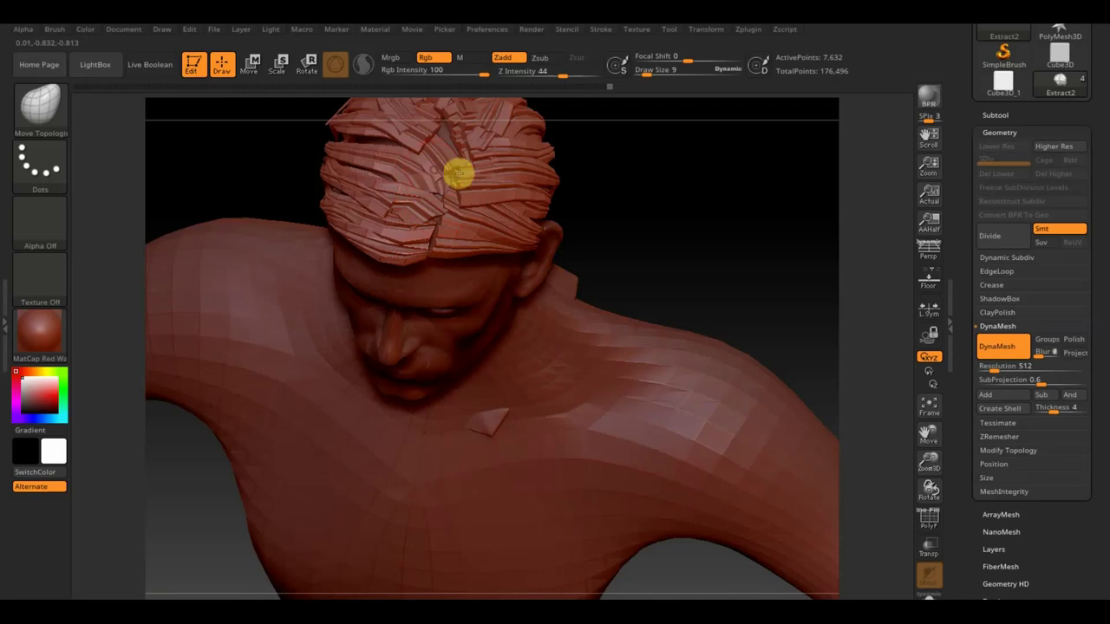
mouse_move(616, 186)
left_mouse_down()
mouse_move(678, 216)
mouse_move(676, 280)
left_mouse_up()
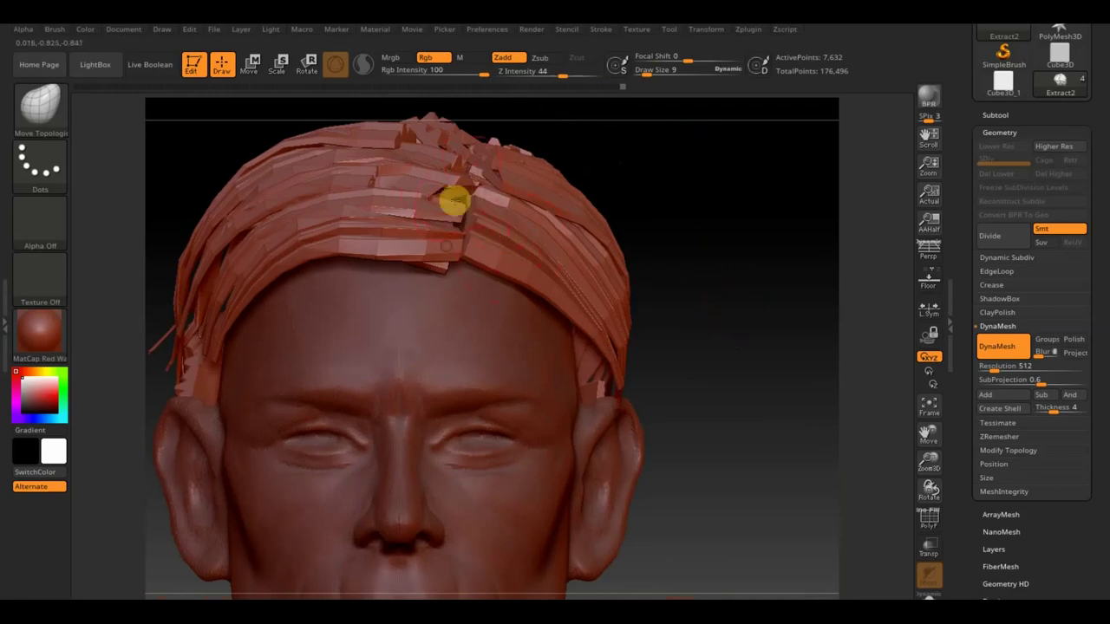
left_click_drag(688, 195, 674, 214)
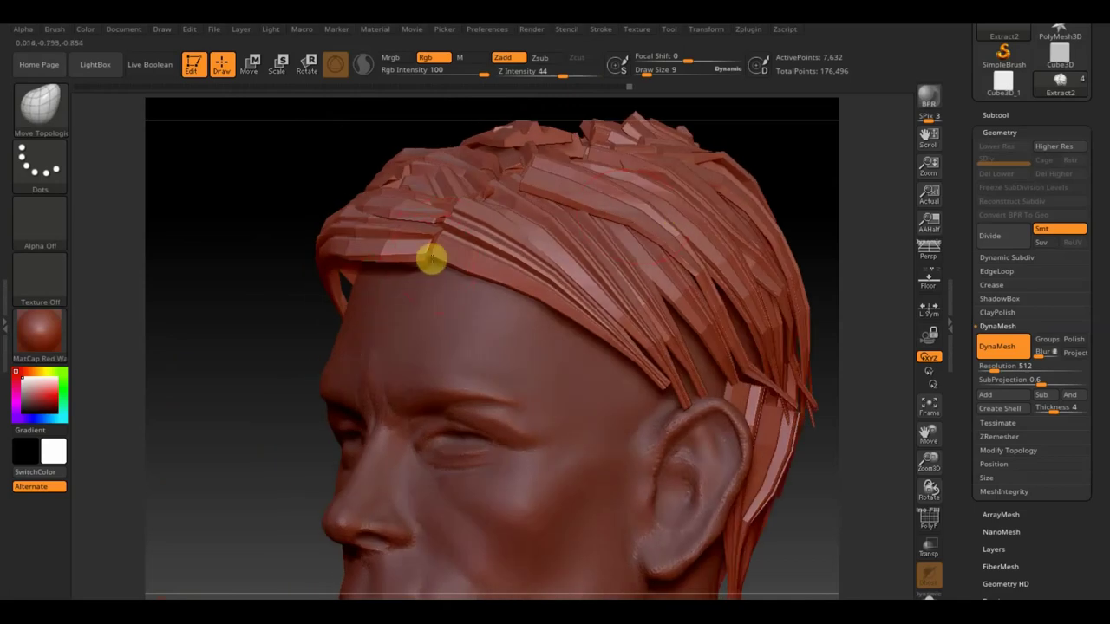
mouse_move(694, 182)
left_mouse_down()
mouse_move(755, 144)
mouse_move(733, 174)
left_mouse_up()
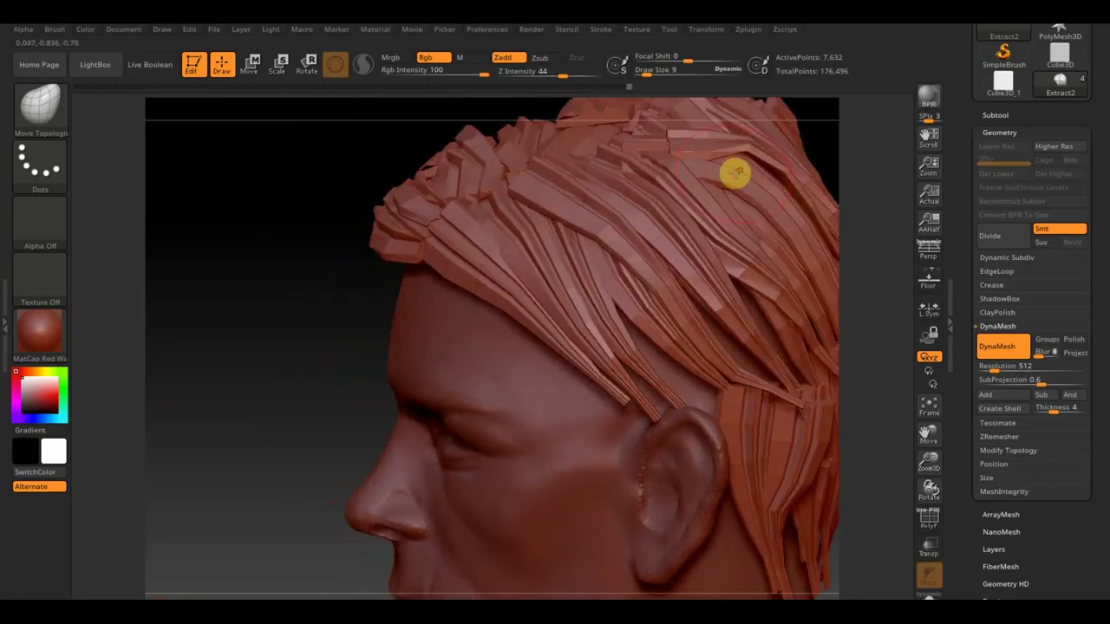
left_click_drag(325, 277, 225, 433)
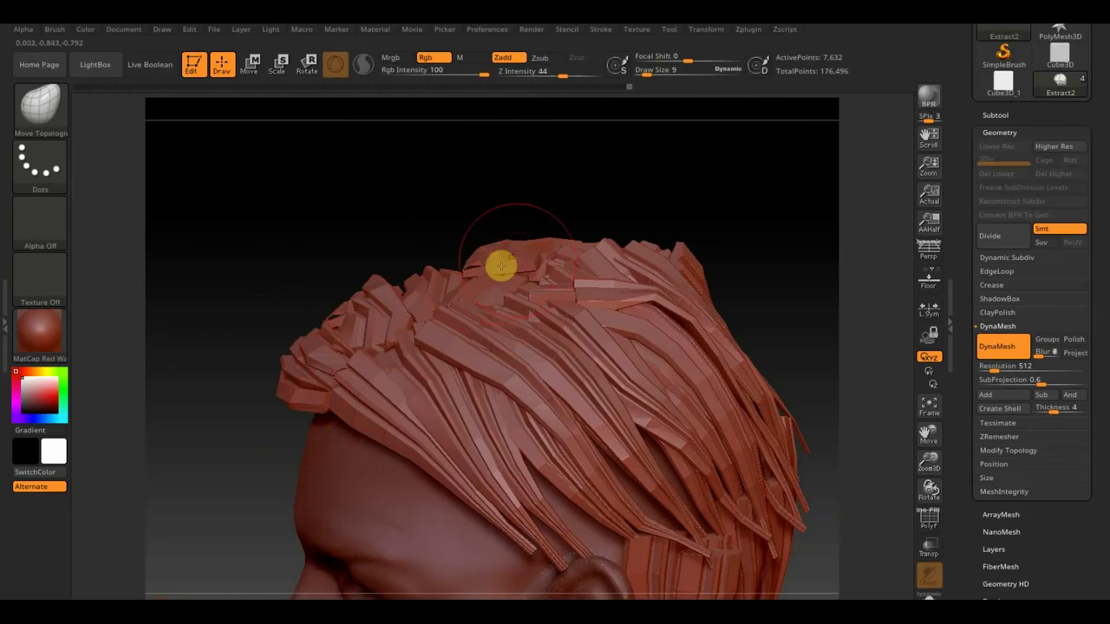
left_click_drag(507, 334, 425, 282)
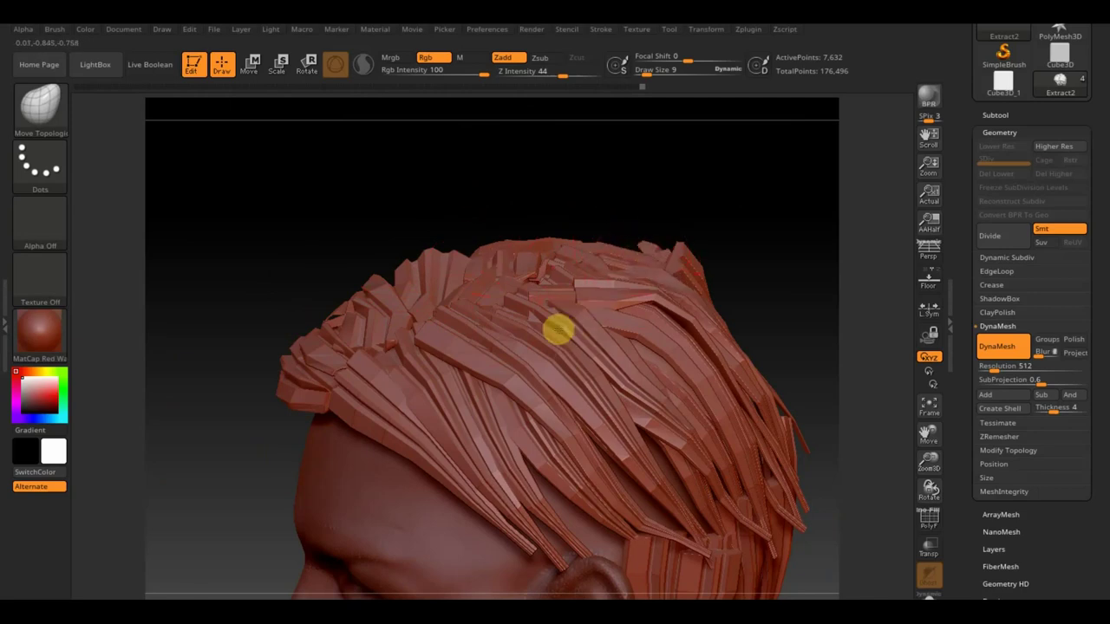
left_click_drag(726, 200, 680, 287)
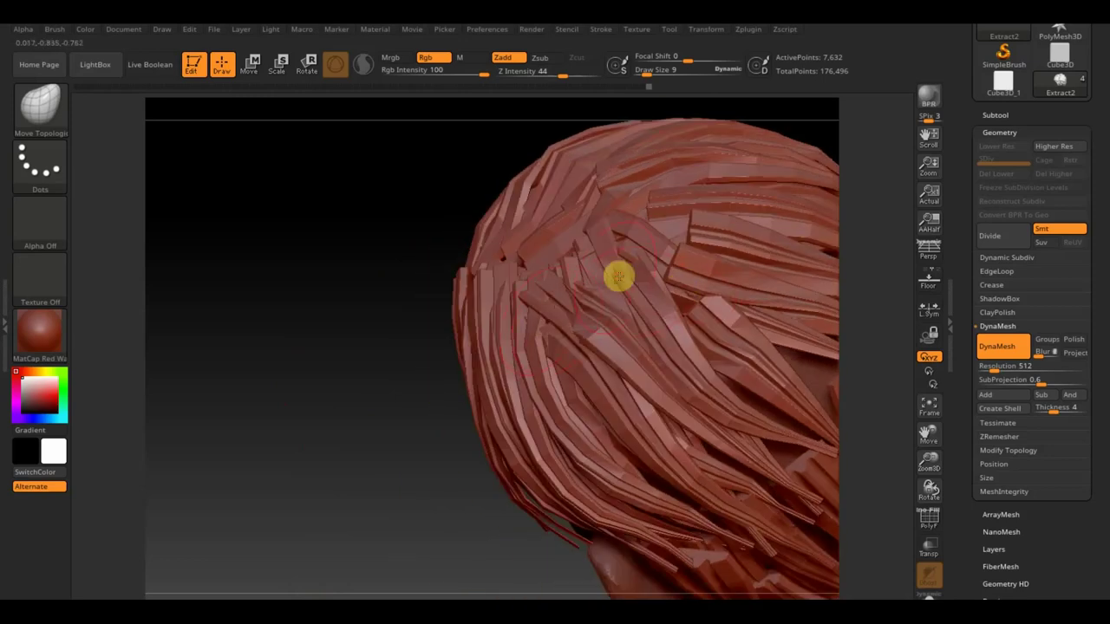
Move hair strands over the bright and dark bald gaps near the top of the head.
mouse_move(685, 223)
left_mouse_down()
mouse_move(421, 220)
mouse_move(454, 213)
mouse_move(463, 262)
left_mouse_up()
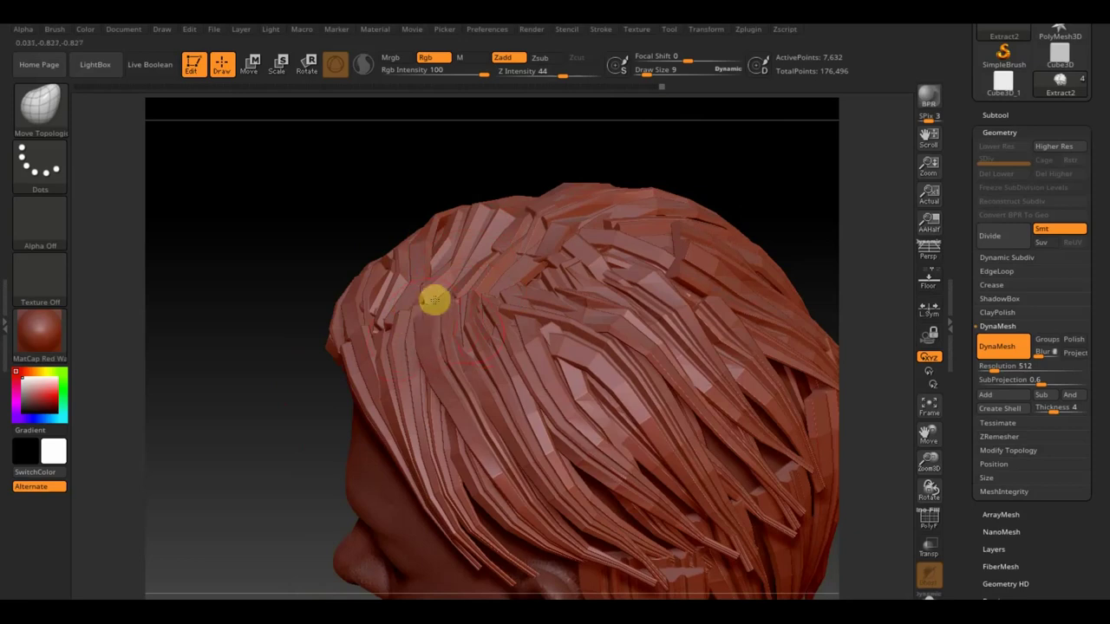
mouse_move(737, 181)
left_mouse_down()
mouse_move(694, 191)
mouse_move(716, 199)
mouse_move(703, 170)
mouse_move(717, 146)
left_mouse_up()
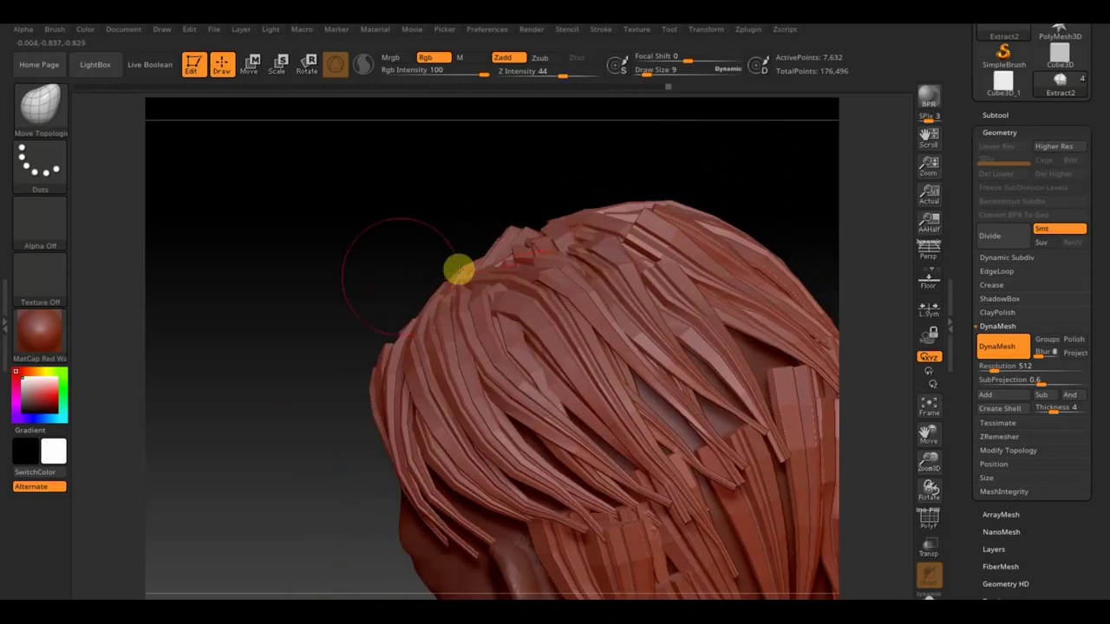
mouse_move(353, 260)
left_mouse_down()
mouse_move(324, 231)
mouse_move(597, 323)
left_mouse_up()
left_click_drag(702, 366, 523, 295)
left_click_drag(673, 336, 612, 290)
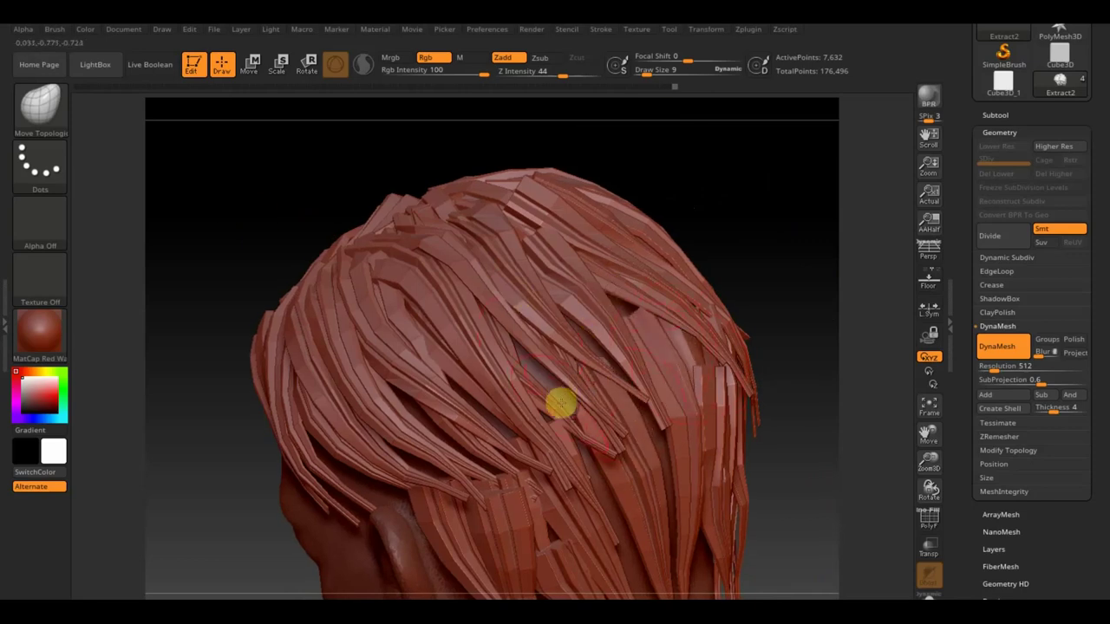
mouse_move(568, 352)
left_mouse_down()
mouse_move(547, 372)
mouse_move(550, 435)
left_mouse_up()
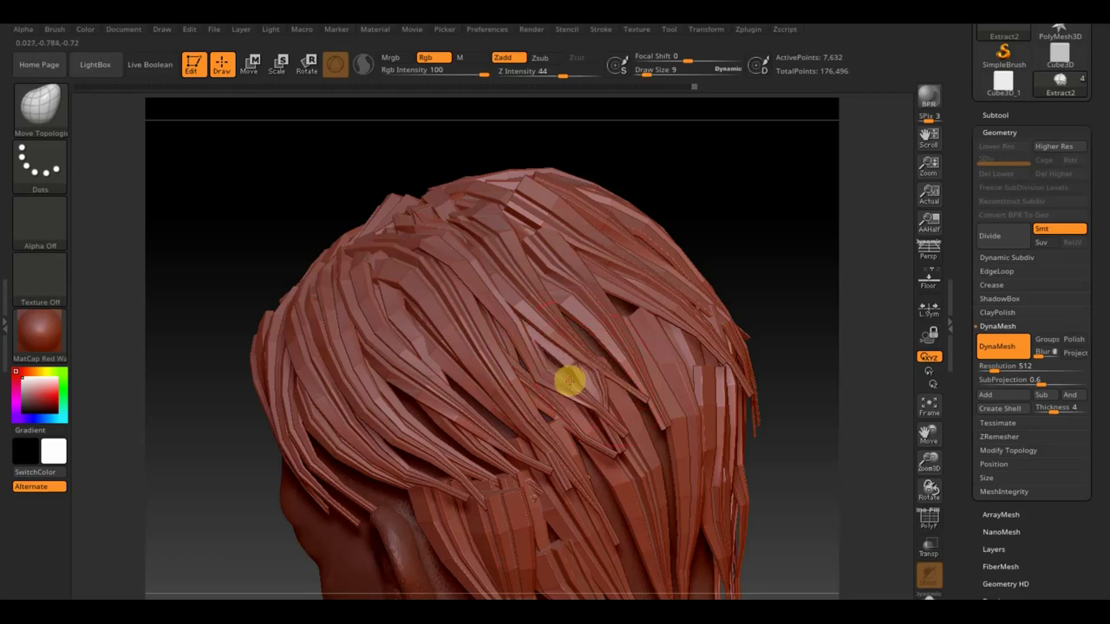
Reposition strands above the ear and check coverage around the back and sides.
left_click_drag(749, 265, 650, 318)
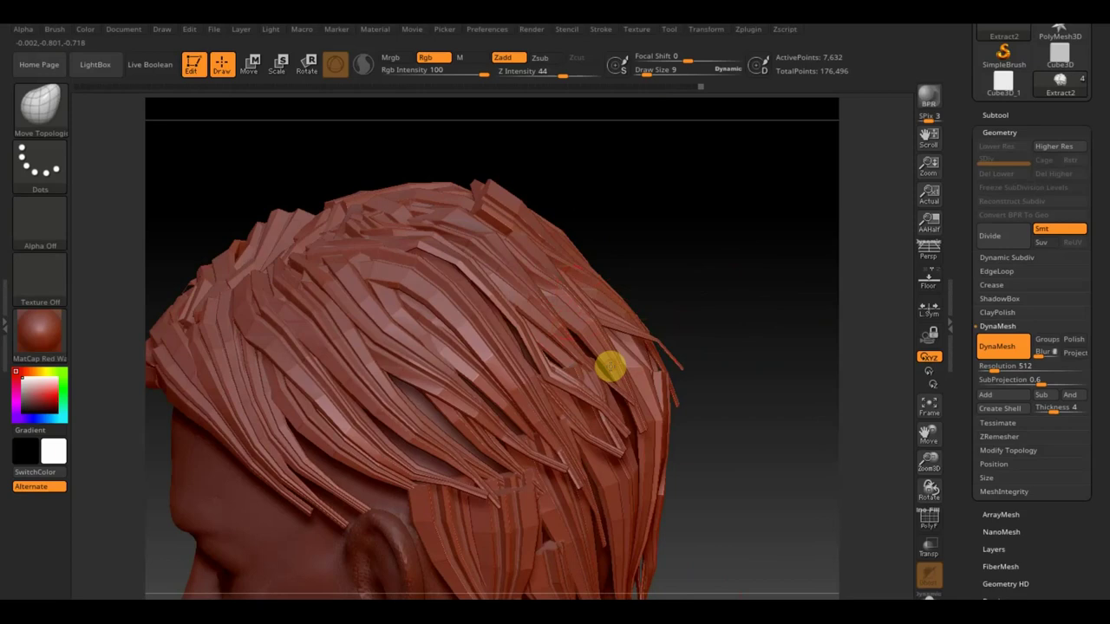
mouse_move(495, 595)
left_mouse_down()
mouse_move(743, 475)
mouse_move(480, 342)
left_mouse_up()
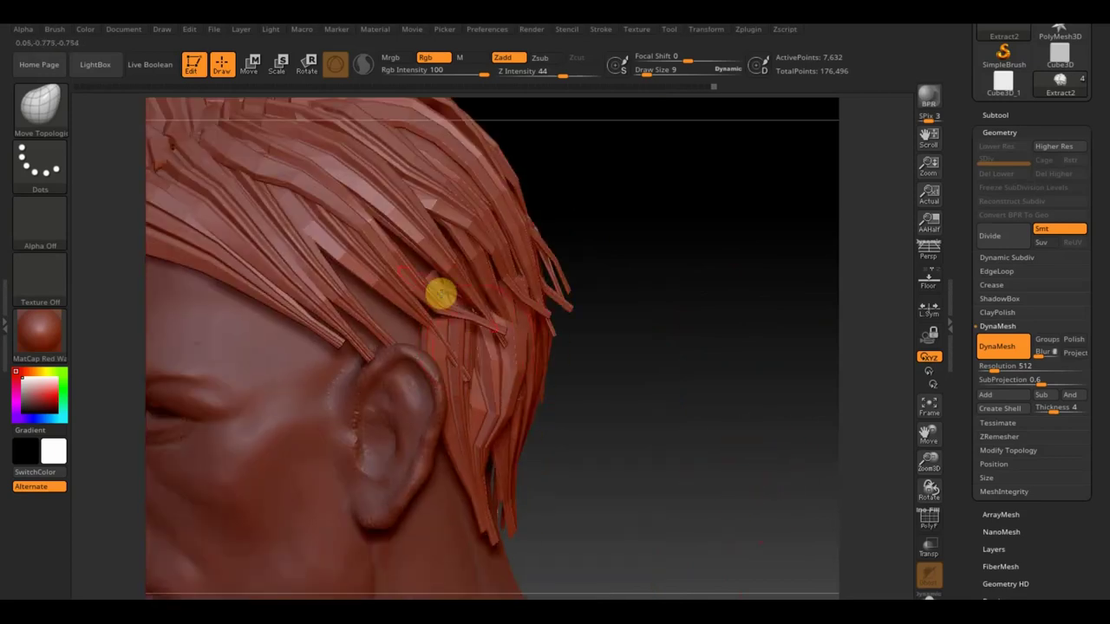
left_click_drag(446, 248, 328, 292)
mouse_move(520, 342)
left_mouse_down()
mouse_move(620, 351)
mouse_move(359, 339)
left_mouse_up()
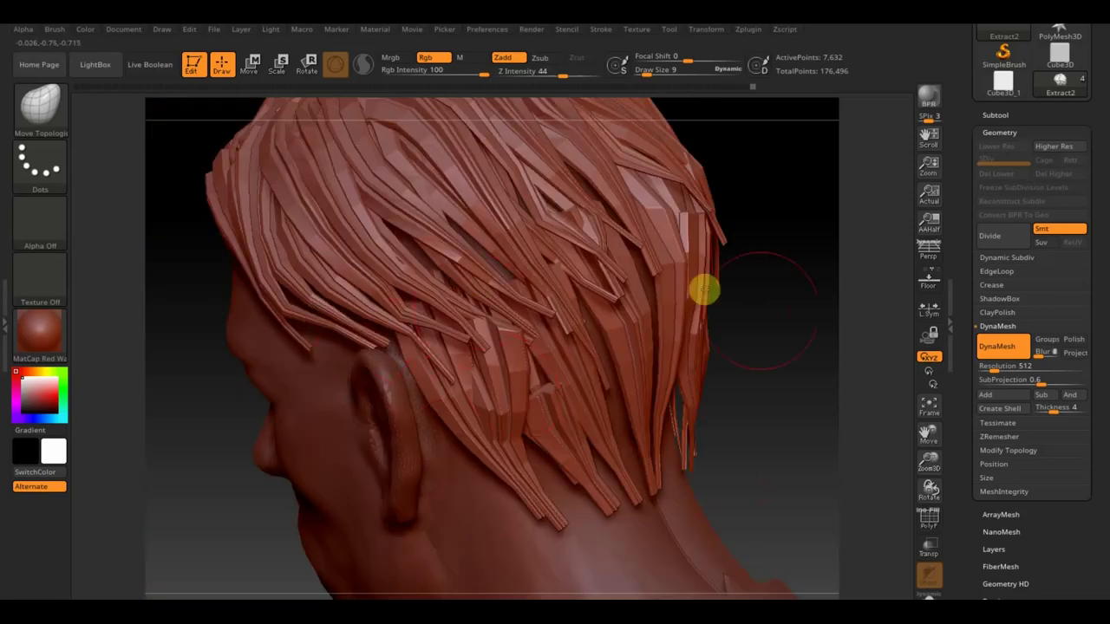
left_click_drag(701, 289, 536, 318)
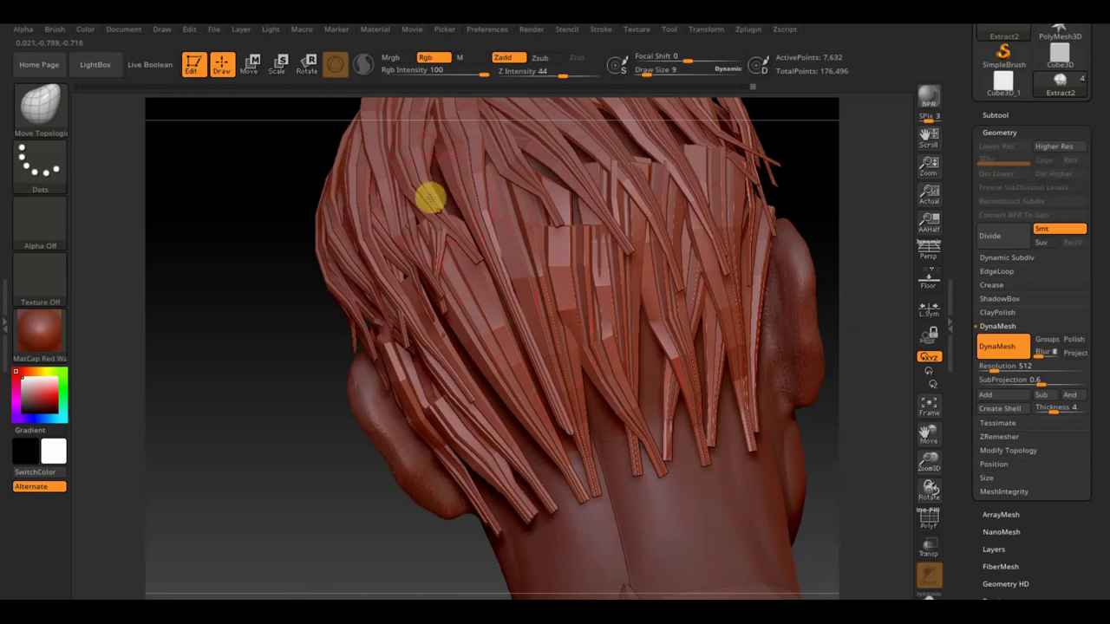
left_click_drag(490, 278, 302, 322)
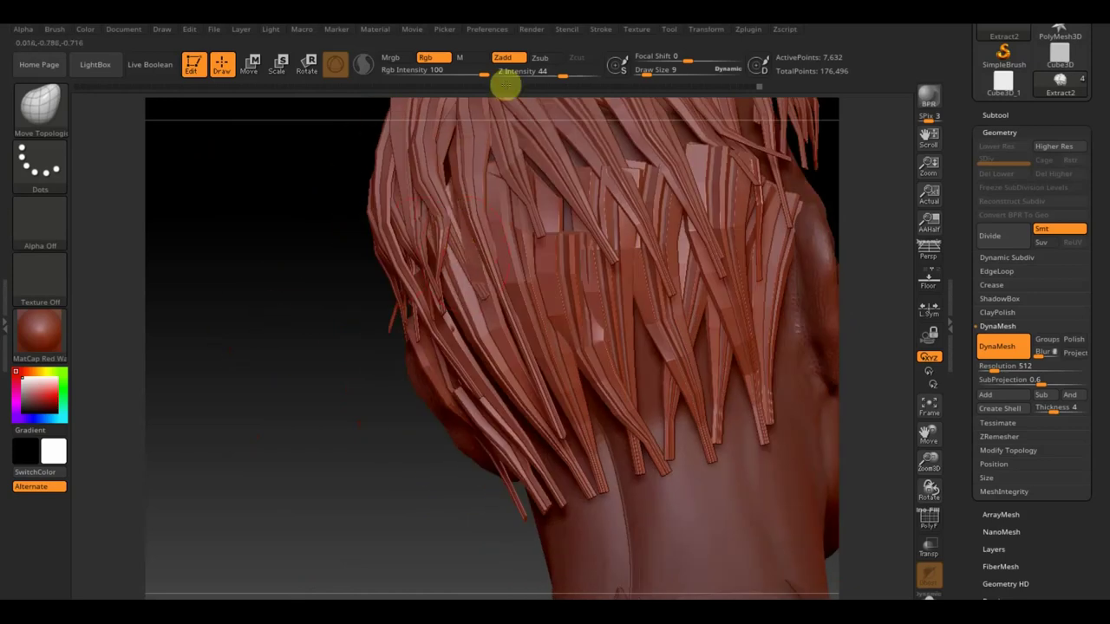
left_click_drag(285, 211, 553, 181)
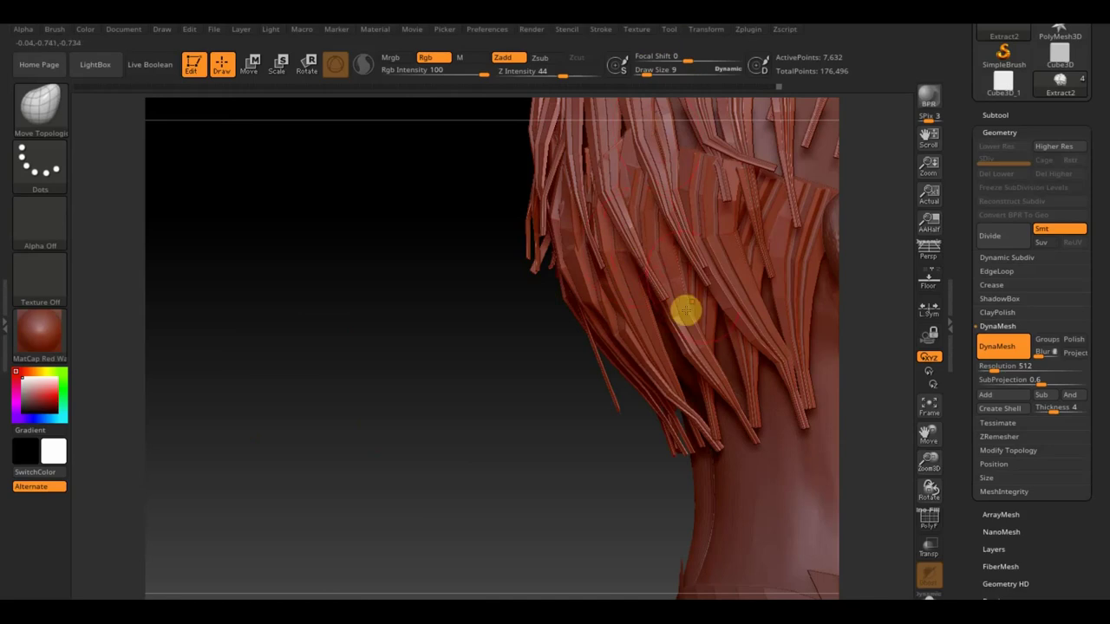
left_click_drag(309, 339, 491, 309)
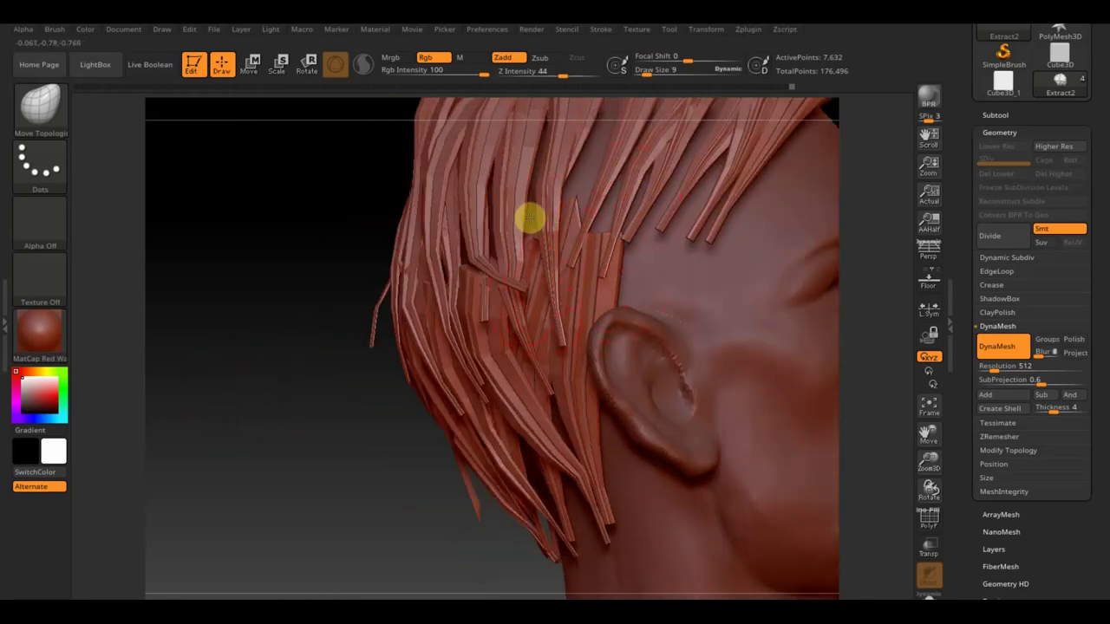
left_click_drag(280, 476, 565, 307, "alt")
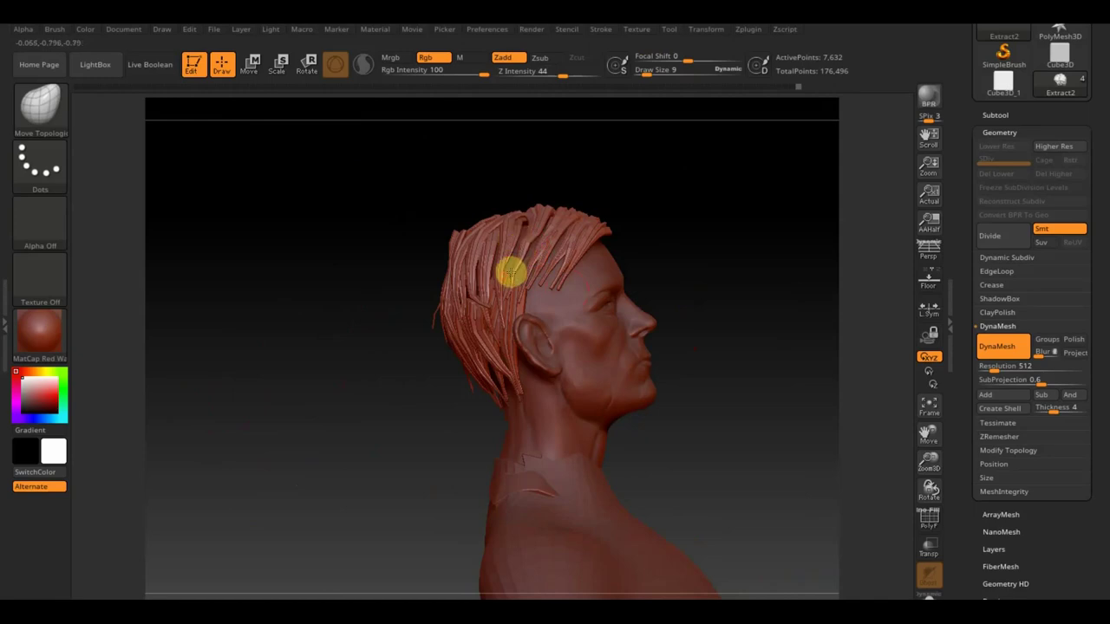
left_click_drag(510, 274, 743, 265)
mouse_move(796, 233)
left_mouse_down()
mouse_move(778, 295)
mouse_move(701, 317)
mouse_move(710, 344)
left_mouse_up()
mouse_move(625, 327)
left_mouse_down()
mouse_move(582, 329)
mouse_move(763, 314)
mouse_move(684, 300)
left_mouse_up()
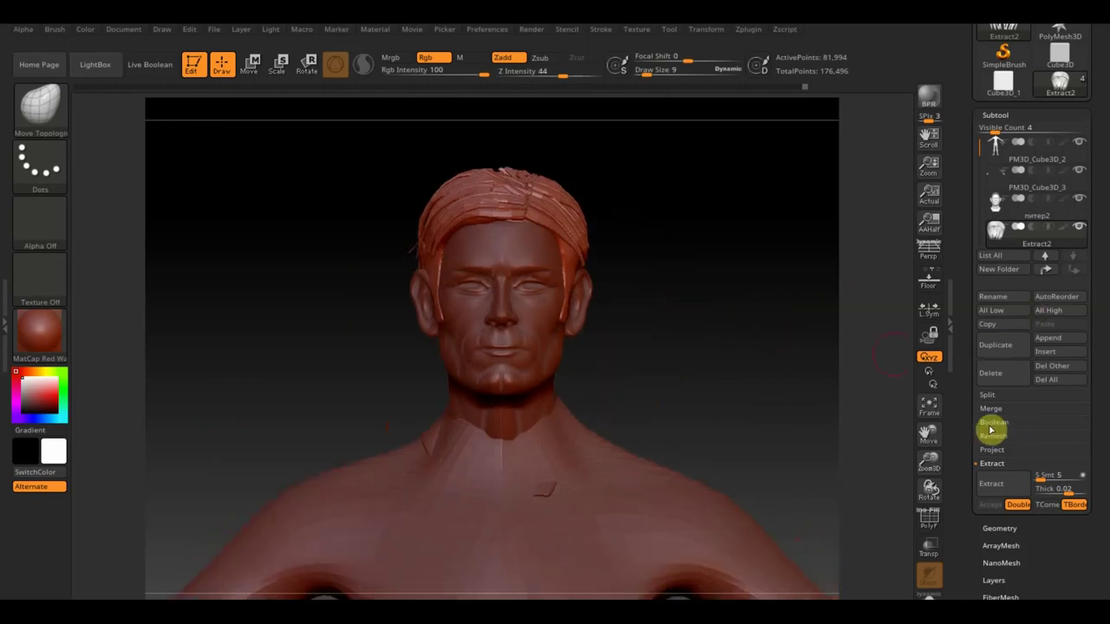
DynaMesh the hair strips into a single mesh at the default 1784 resolution.
left_click(999, 528)
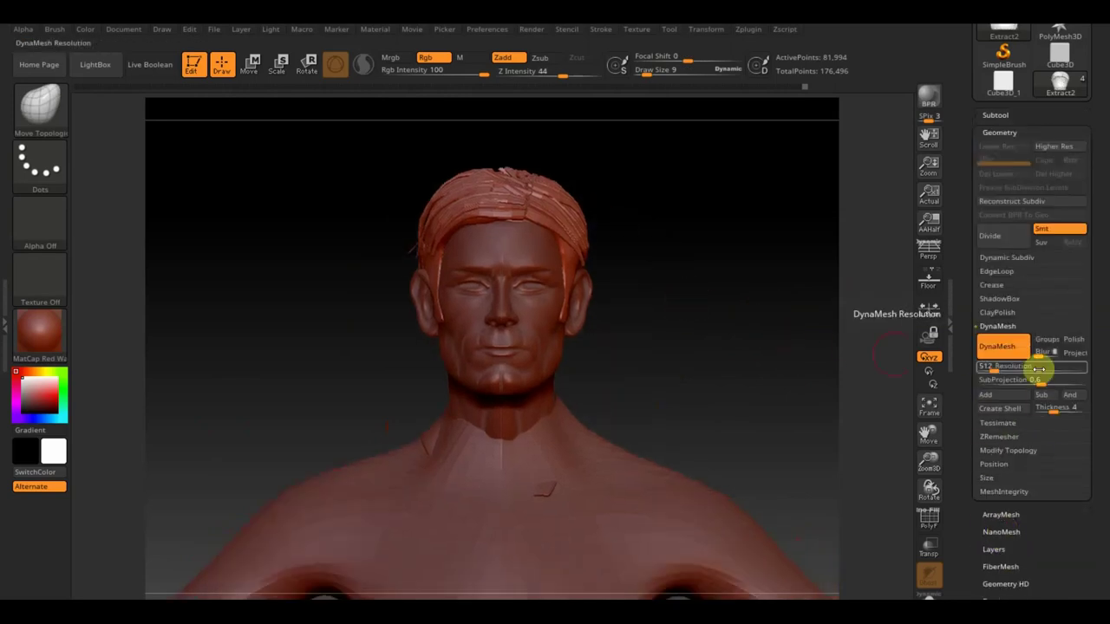
left_click(1005, 351)
mouse_move(714, 376)
left_mouse_down()
mouse_move(788, 402)
mouse_move(748, 393)
mouse_move(756, 445)
left_mouse_up()
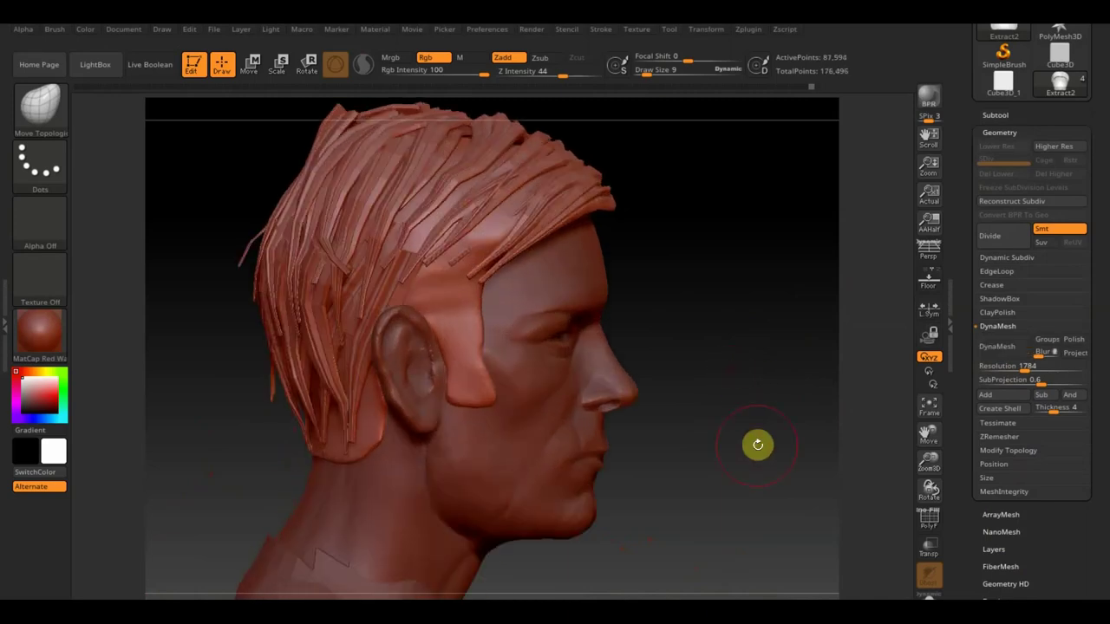
mouse_move(701, 333)
left_mouse_down()
mouse_move(499, 230)
mouse_move(763, 305)
left_mouse_up()
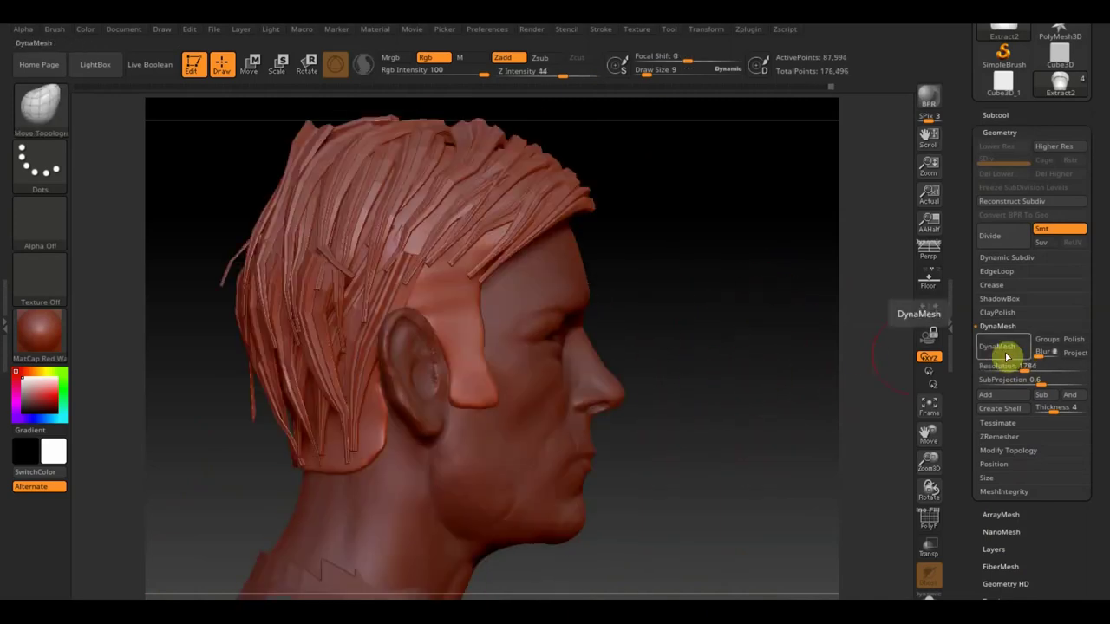
Raise DynaMesh Resolution to 3120 and remesh, reaching 317,914 active points.
left_click_drag(1006, 359, 1029, 371)
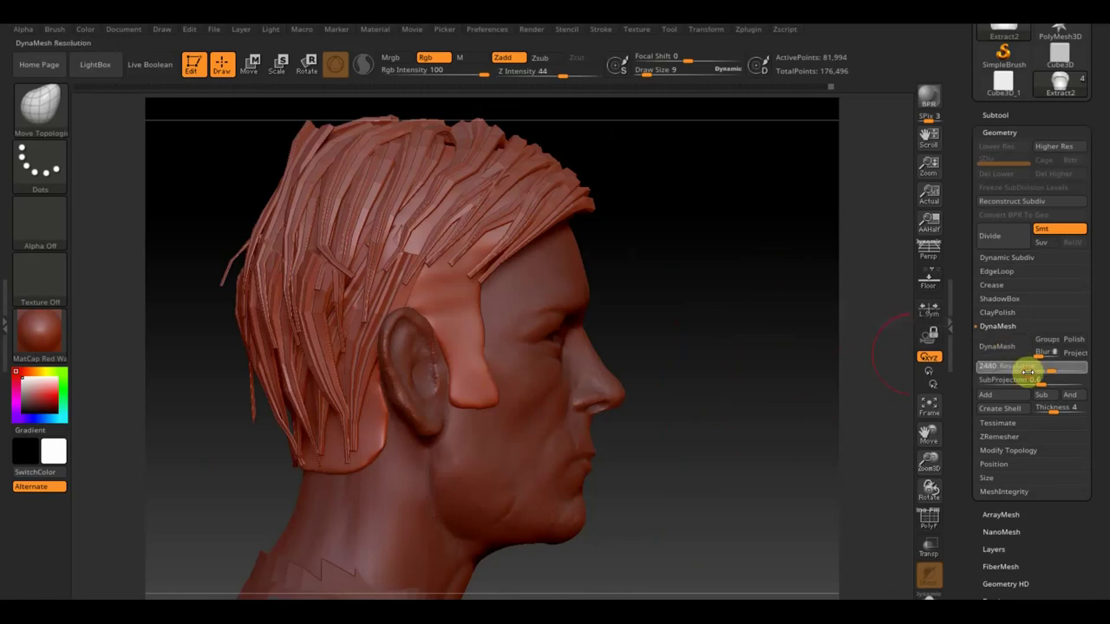
key("Return")
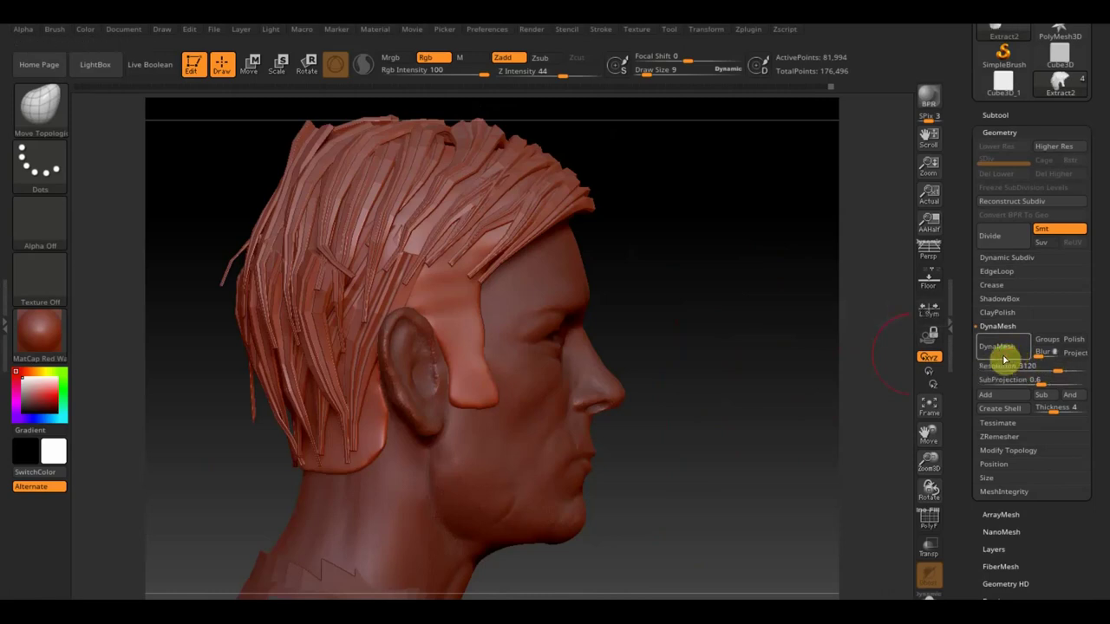
left_click(1005, 359)
mouse_move(799, 371)
left_mouse_down()
mouse_move(719, 384)
mouse_move(801, 370)
mouse_move(823, 400)
left_mouse_up()
mouse_move(817, 462)
left_mouse_down("alt")
mouse_move(726, 372)
mouse_move(736, 389)
mouse_move(726, 390)
left_mouse_up("alt")
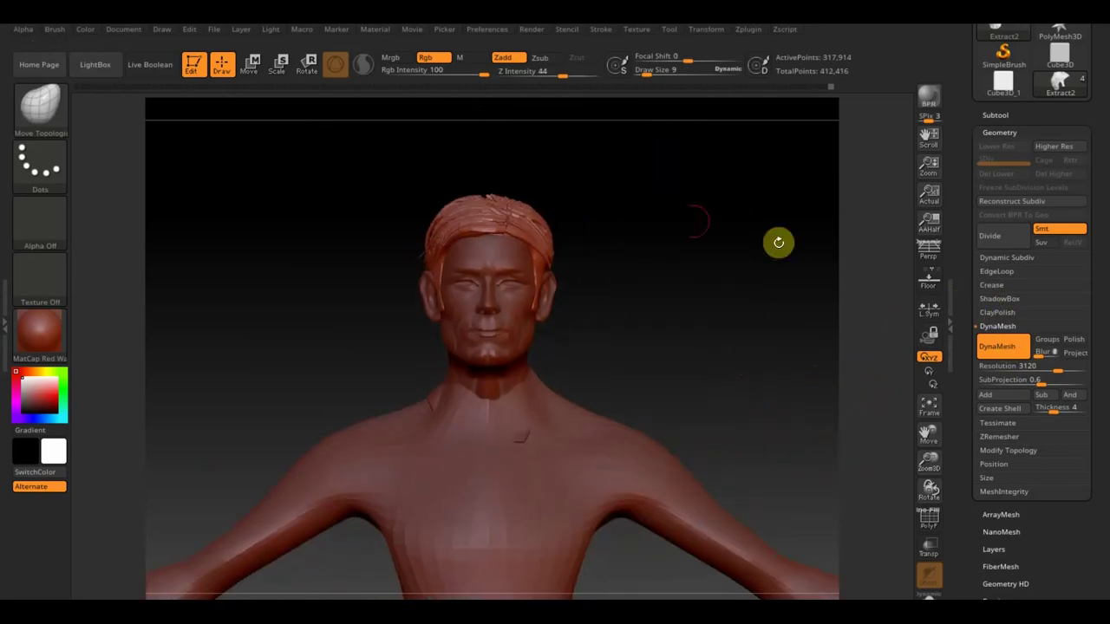
Zoom in on the head, isolate and hide a single hair strip, then show all strips again.
mouse_move(708, 235)
left_mouse_down("alt")
mouse_move(768, 365)
mouse_move(717, 389)
left_mouse_up("alt")
key("shift")
left_click(581, 256, "ctrl+shift")
left_click(572, 245, "ctrl+shift")
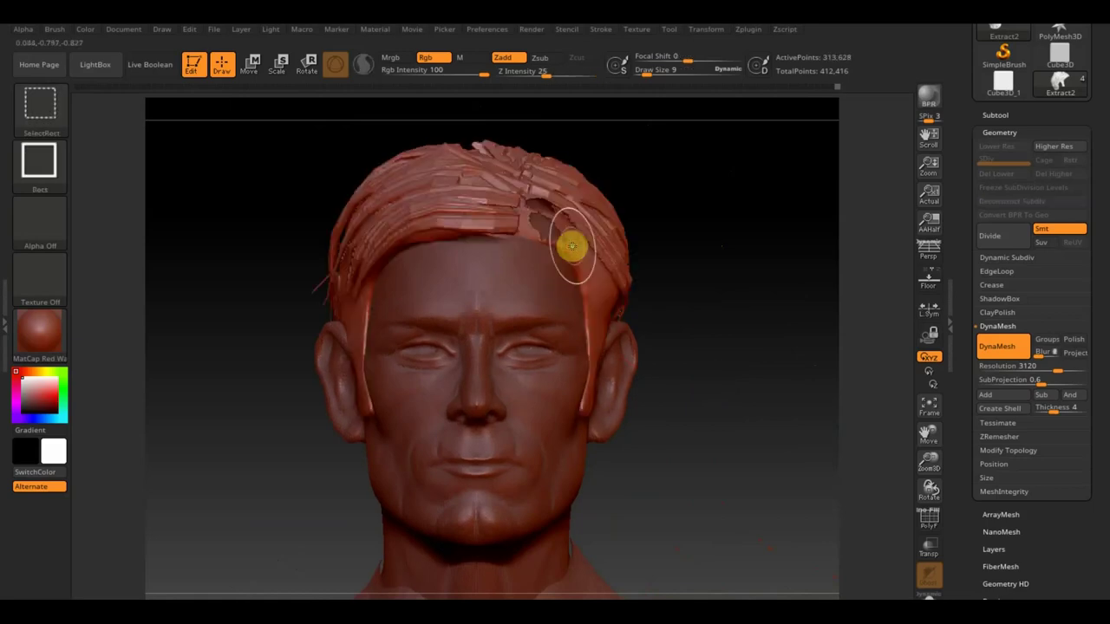
left_click(725, 269, "ctrl+shift")
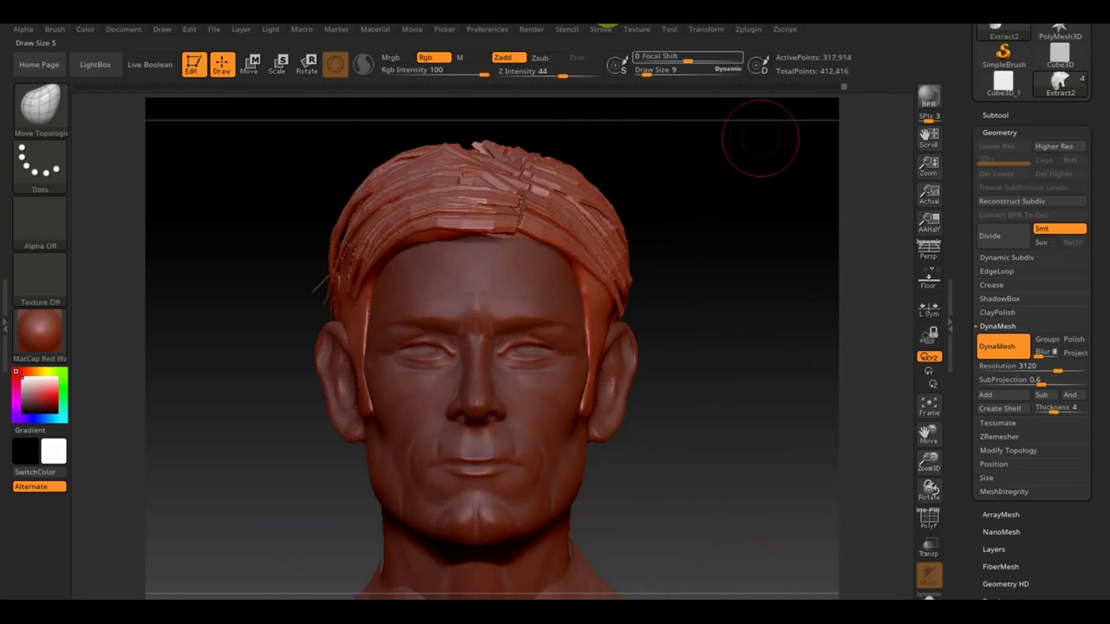
Enlarge the brush to size 31 and push the forehead and left-temple hair back.
left_click_drag(643, 72, 657, 74)
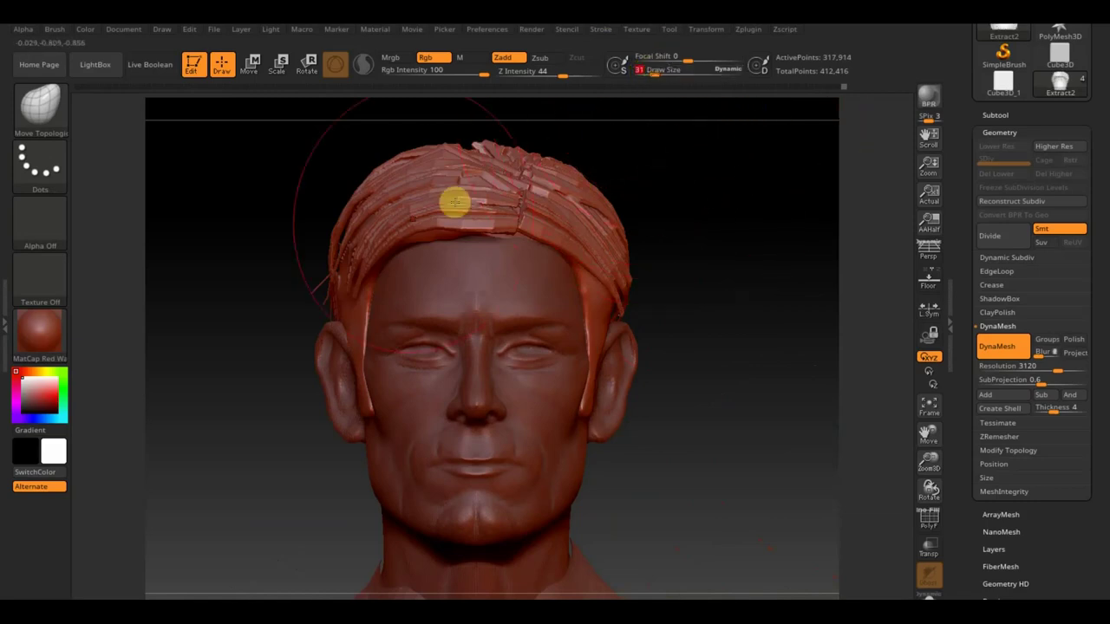
left_click_drag(395, 224, 371, 206)
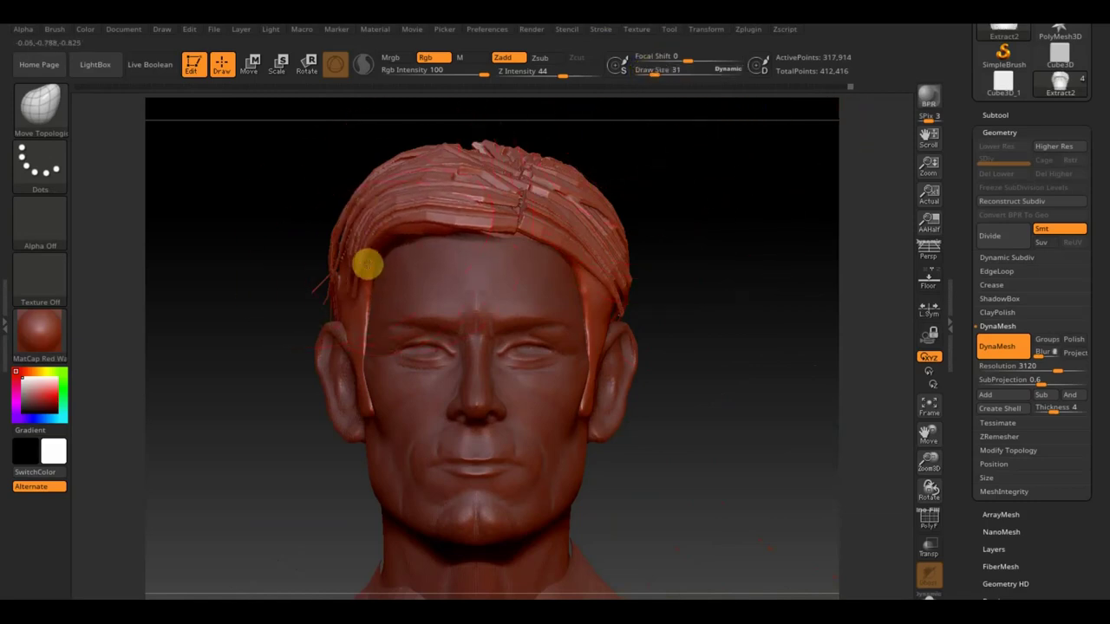
mouse_move(342, 268)
left_mouse_down()
mouse_move(389, 261)
mouse_move(304, 294)
left_mouse_up()
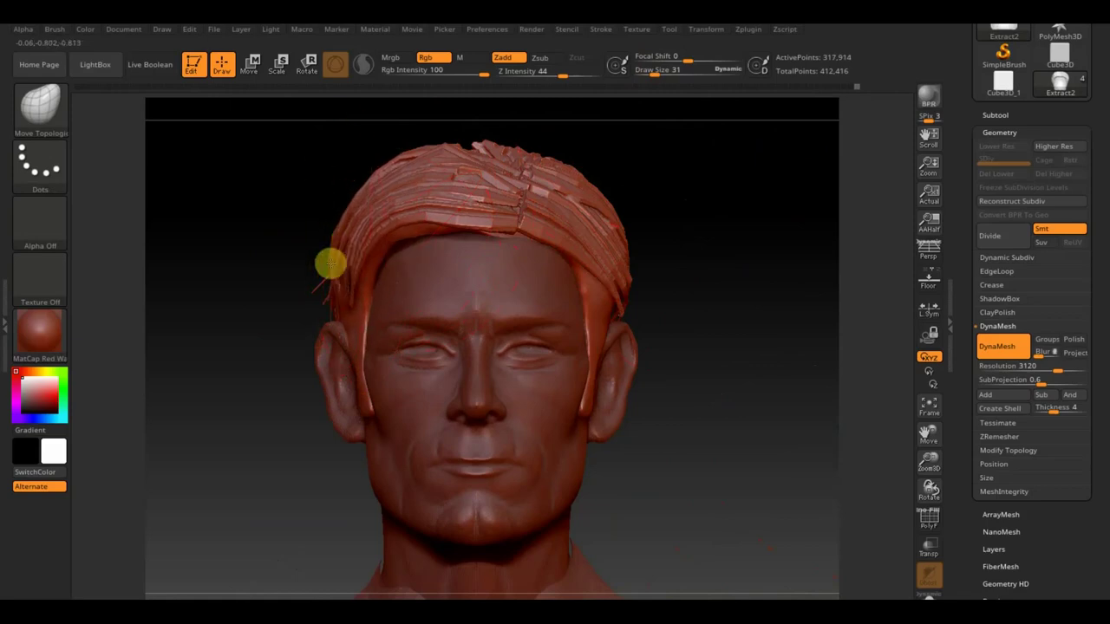
left_click_drag(359, 280, 395, 270)
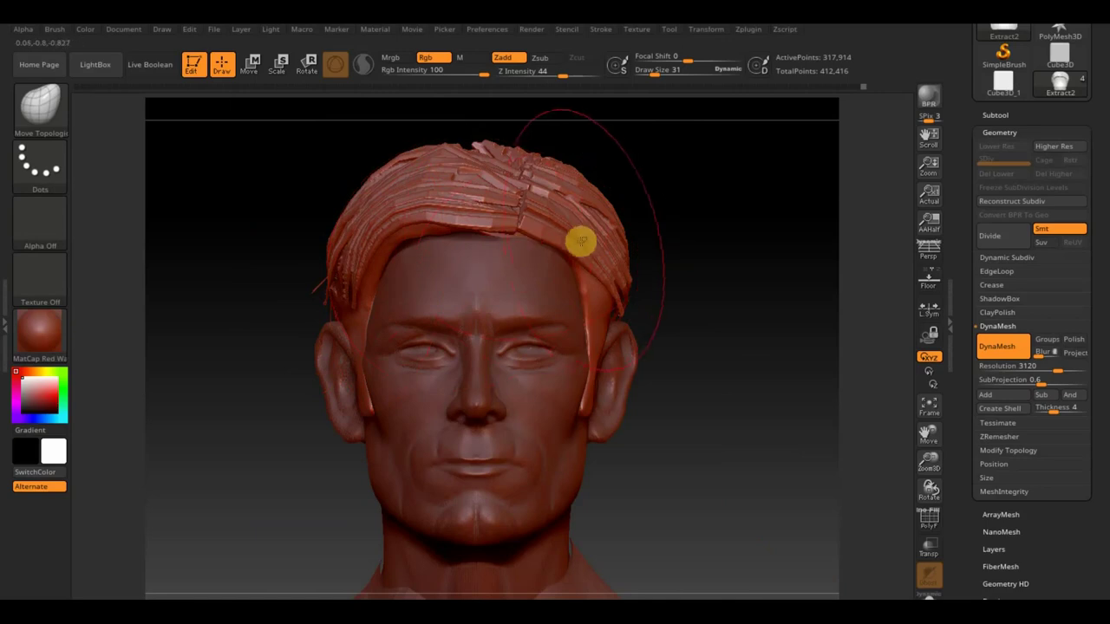
In a left three-quarter view, reshape the hair's lower back edge and crown.
mouse_move(704, 229)
left_mouse_down()
mouse_move(639, 238)
mouse_move(708, 258)
mouse_move(731, 243)
mouse_move(780, 243)
mouse_move(822, 289)
left_mouse_up()
left_click_drag(778, 358, 792, 374)
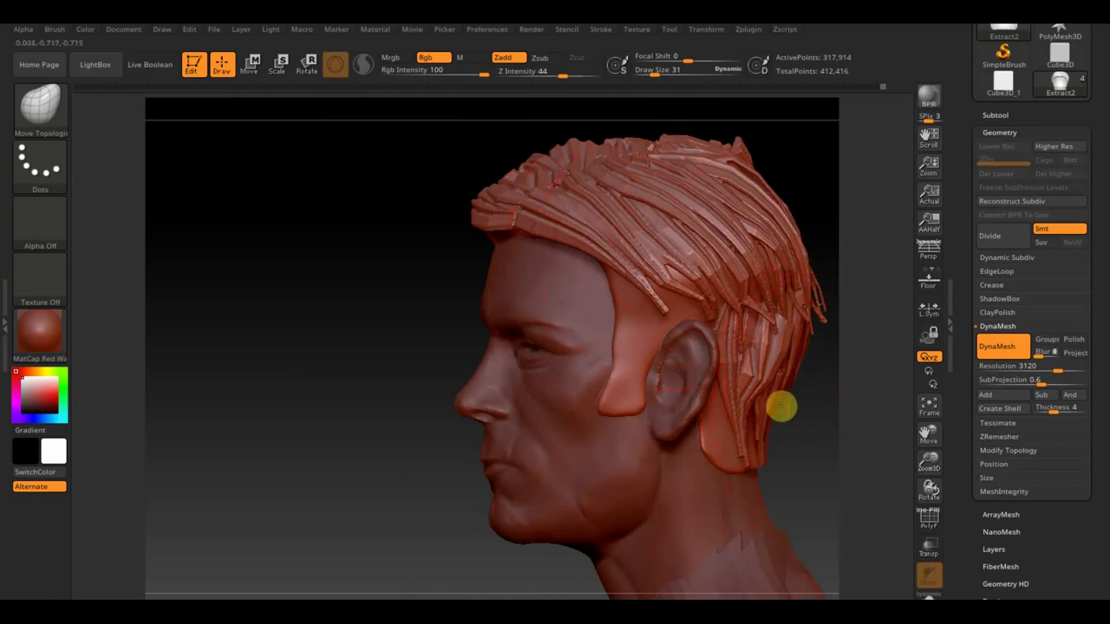
left_click_drag(738, 144, 735, 165)
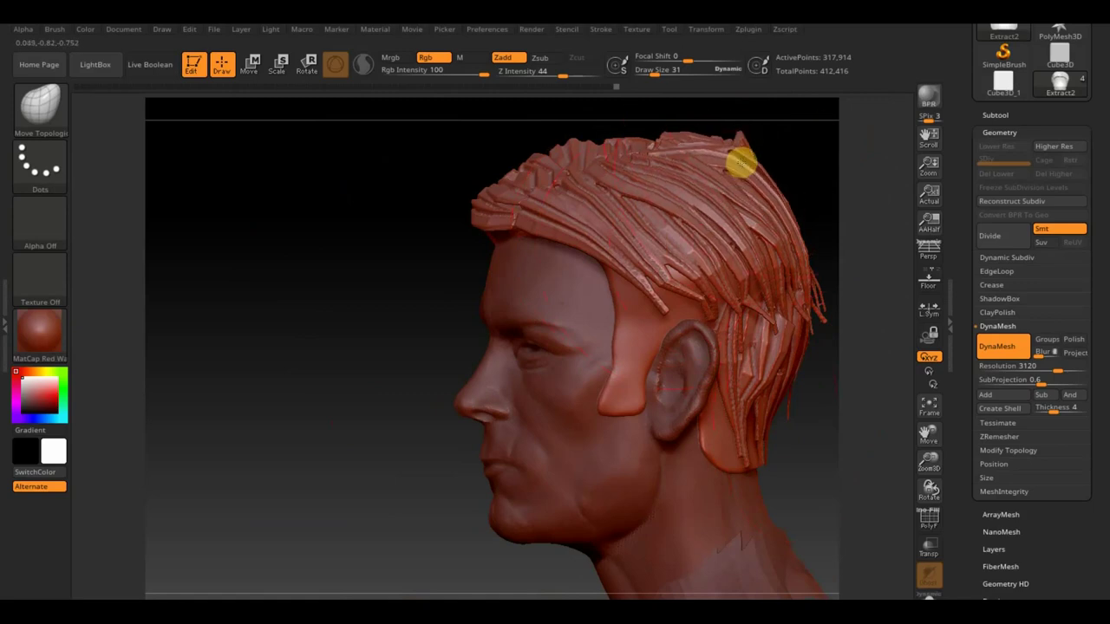
left_click_drag(682, 223, 680, 216)
From the front view, push the upper-left and top hair strands into shape.
left_click_drag(347, 289, 372, 292)
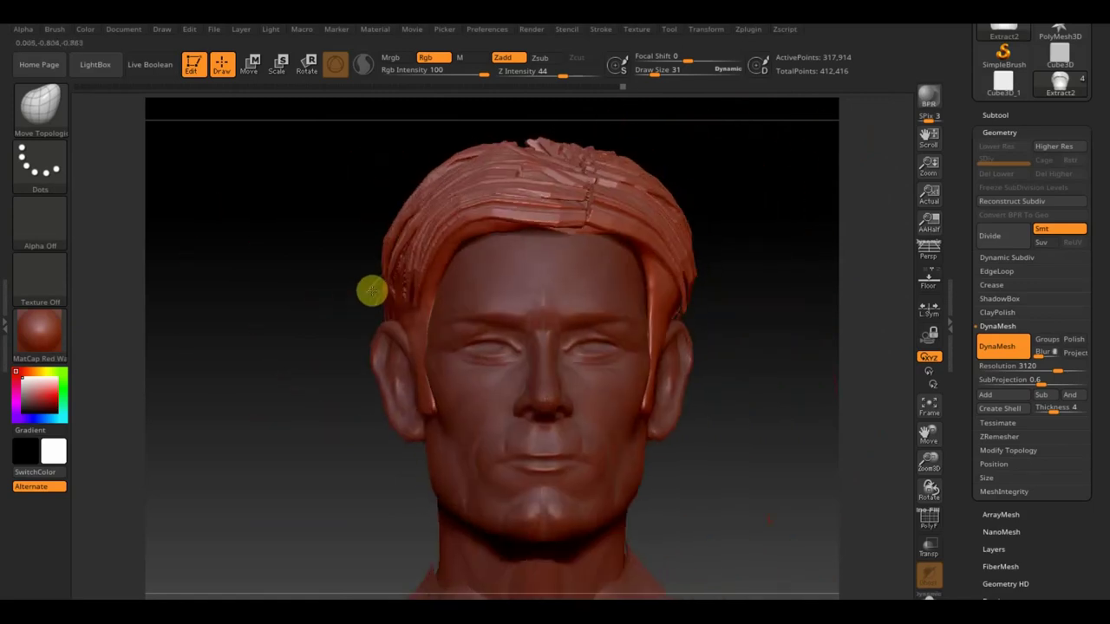
left_click_drag(338, 217, 285, 242)
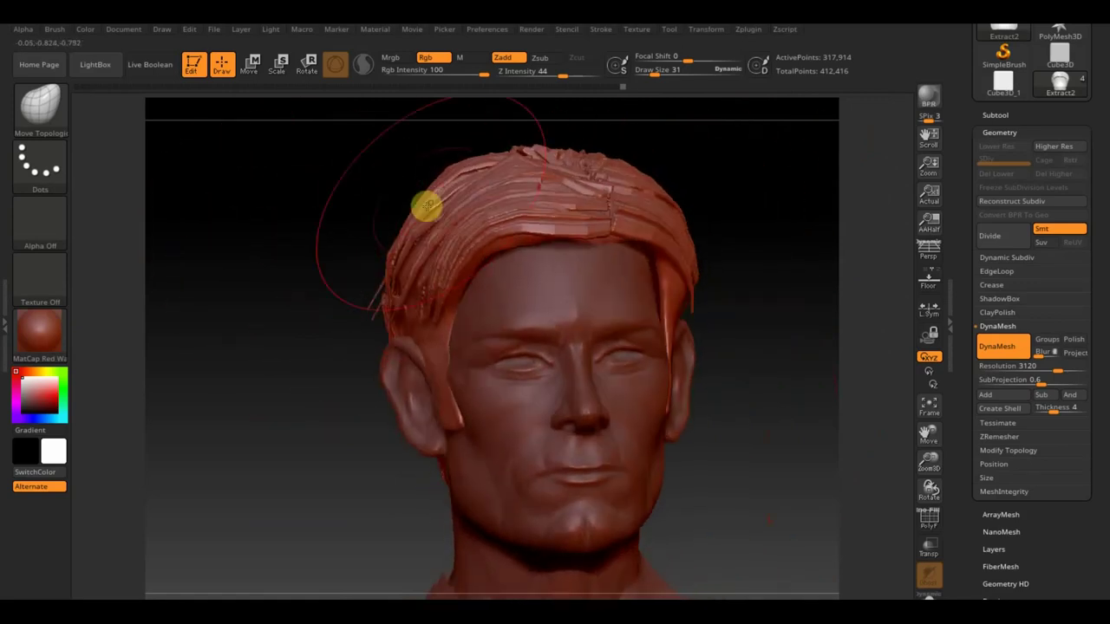
mouse_move(471, 191)
left_mouse_down()
mouse_move(491, 193)
mouse_move(456, 183)
left_mouse_up()
left_click_drag(453, 226, 414, 270)
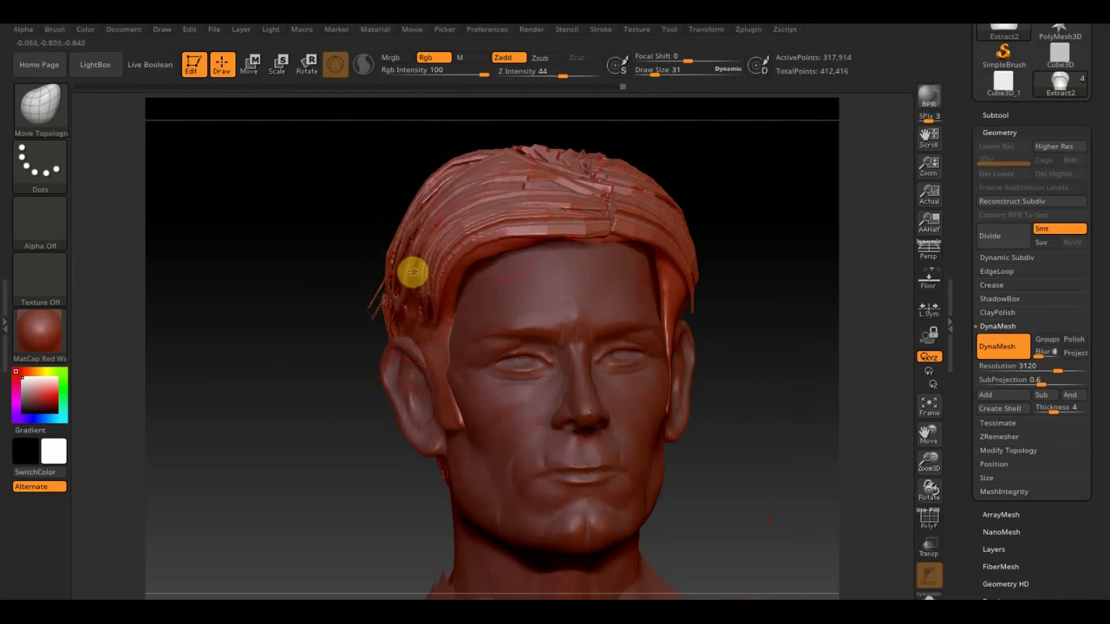
left_click_drag(742, 241, 737, 236)
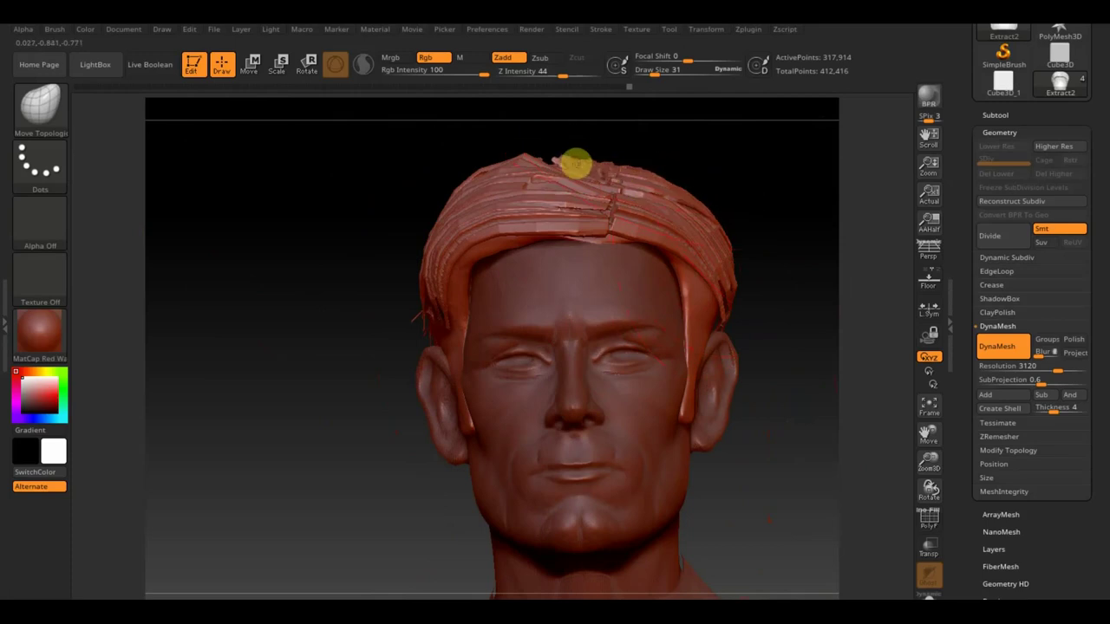
mouse_move(572, 172)
left_mouse_down()
mouse_move(619, 185)
mouse_move(597, 161)
mouse_move(612, 198)
mouse_move(594, 217)
mouse_move(594, 206)
left_mouse_up()
Smooth the top of the hair, shrinking the brush from 31 to 18 to refine it.
mouse_move(745, 188)
left_mouse_down()
mouse_move(702, 193)
mouse_move(684, 210)
mouse_move(738, 243)
mouse_move(743, 176)
mouse_move(688, 174)
left_mouse_up()
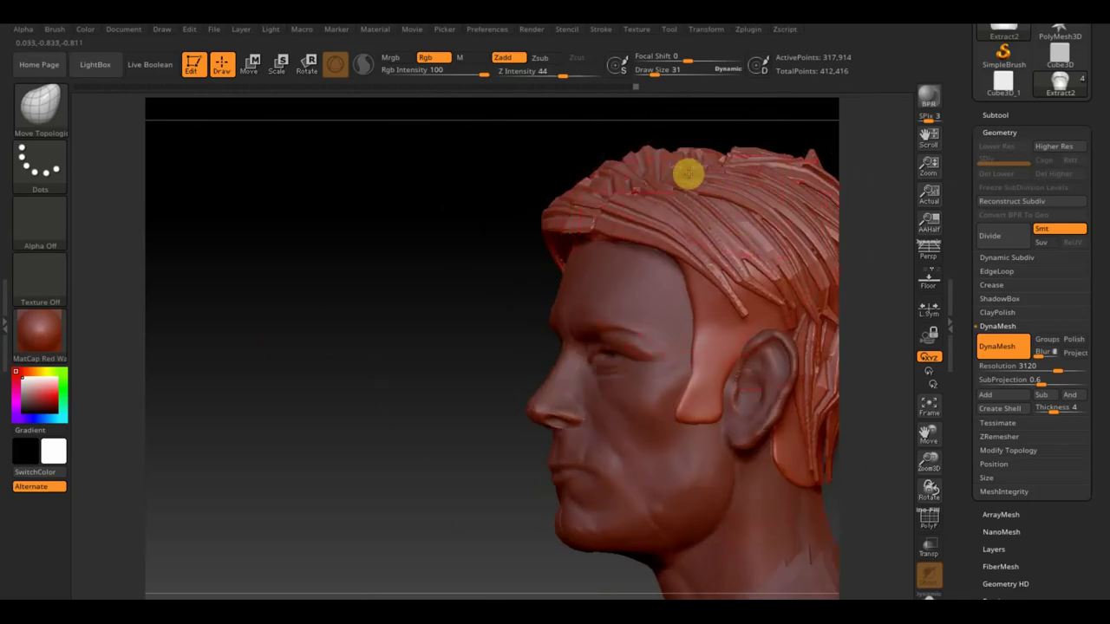
mouse_move(483, 205)
left_mouse_down()
mouse_move(642, 160)
mouse_move(658, 133)
left_mouse_up()
left_click_drag(614, 191, 596, 162)
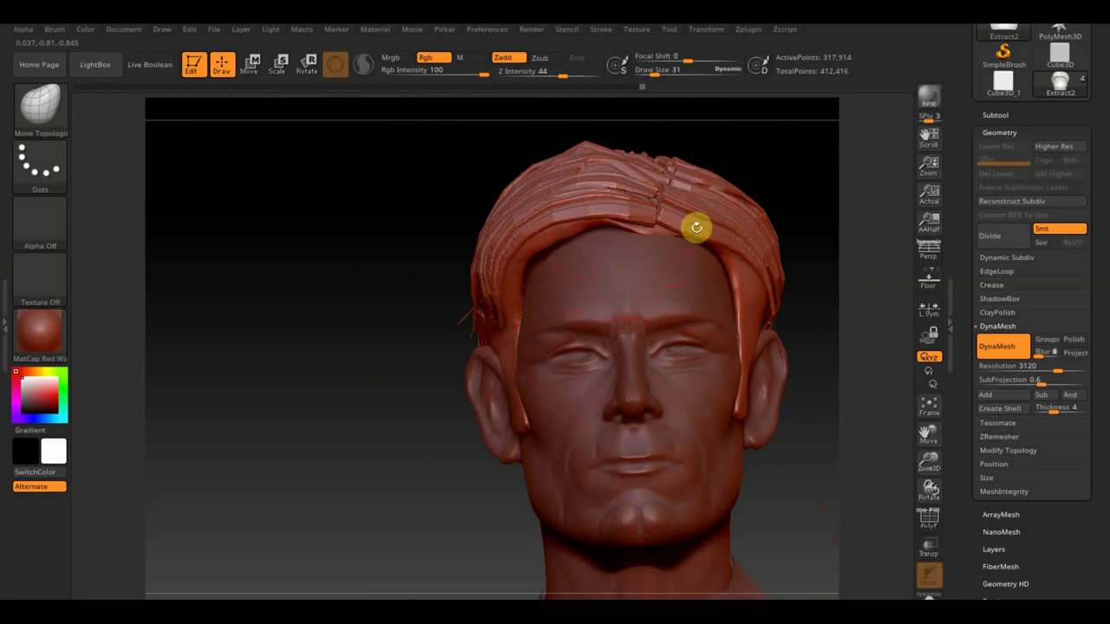
left_click_drag(678, 80, 650, 73)
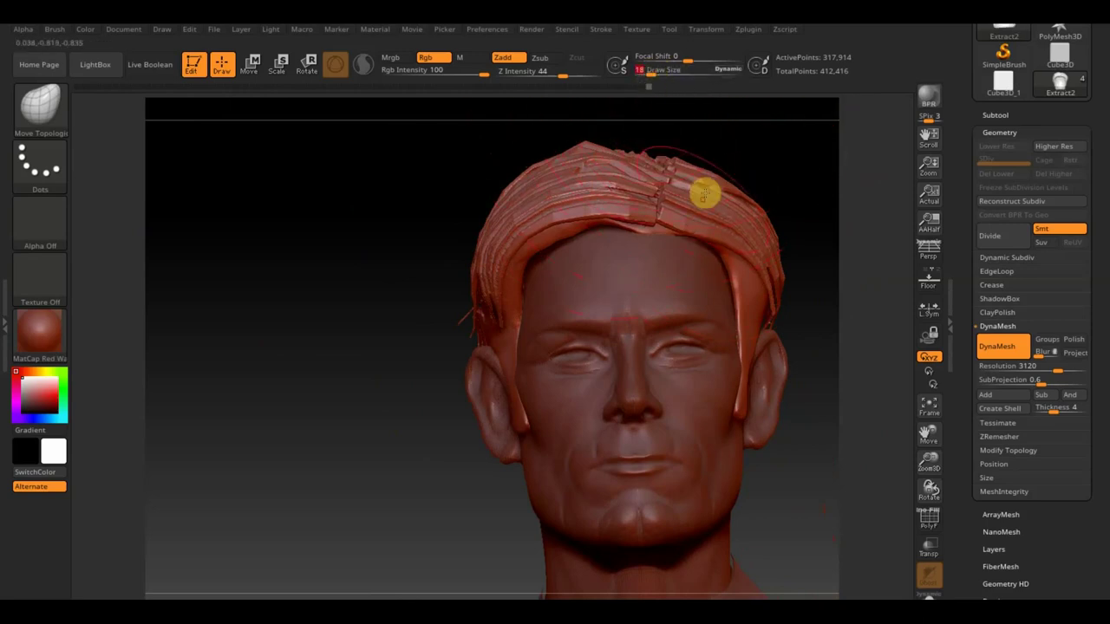
mouse_move(680, 198)
left_mouse_down()
mouse_move(738, 268)
mouse_move(723, 282)
left_mouse_up()
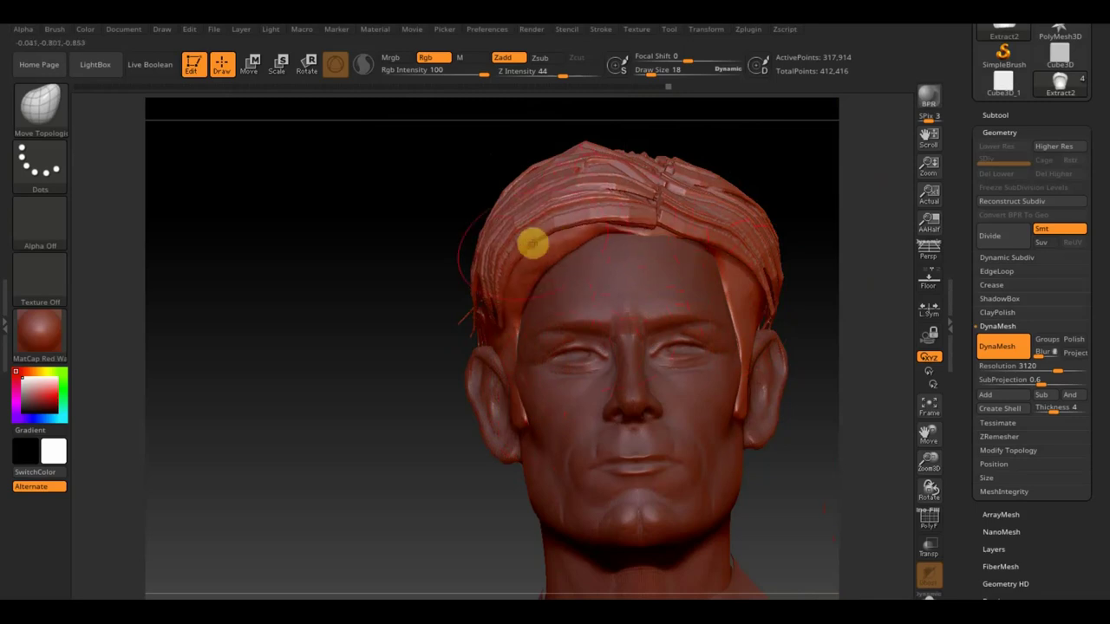
Rotate the head to check the hair, then zoom out to view the whole figure with Move Topological (BMT) selected.
mouse_move(389, 285)
left_mouse_down()
mouse_move(738, 263)
mouse_move(501, 278)
left_mouse_up()
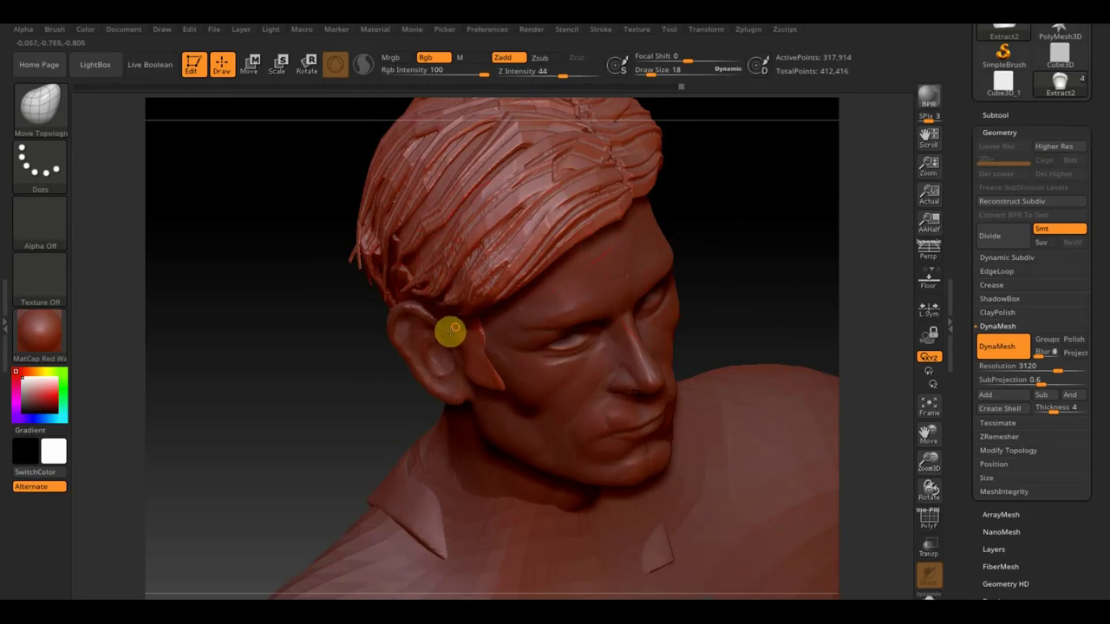
left_click_drag(372, 295, 263, 246)
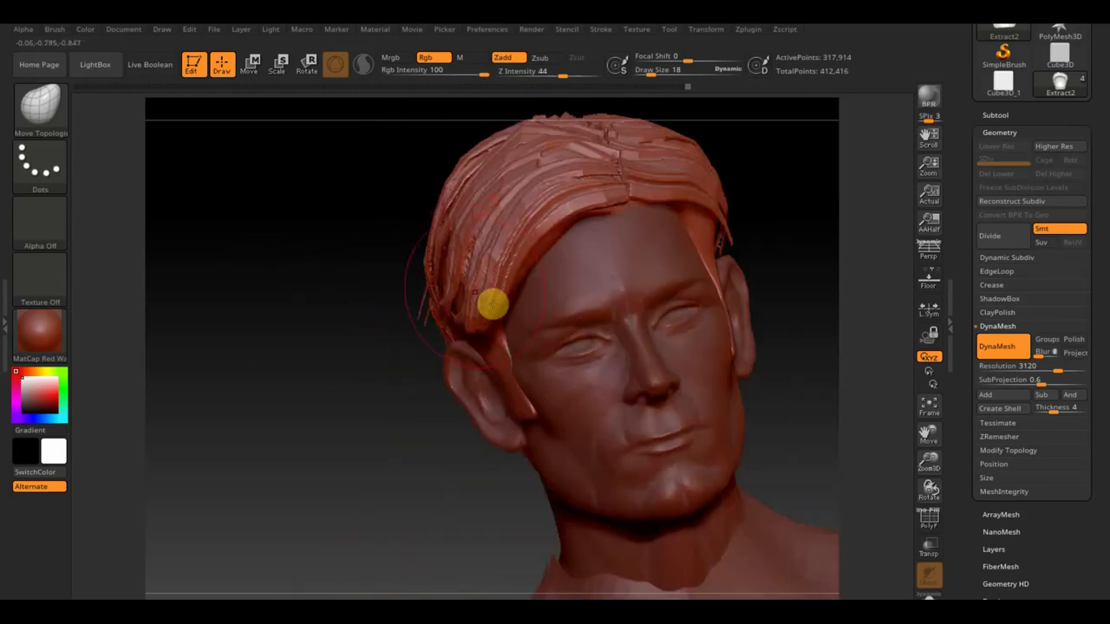
left_click_drag(492, 309, 322, 254)
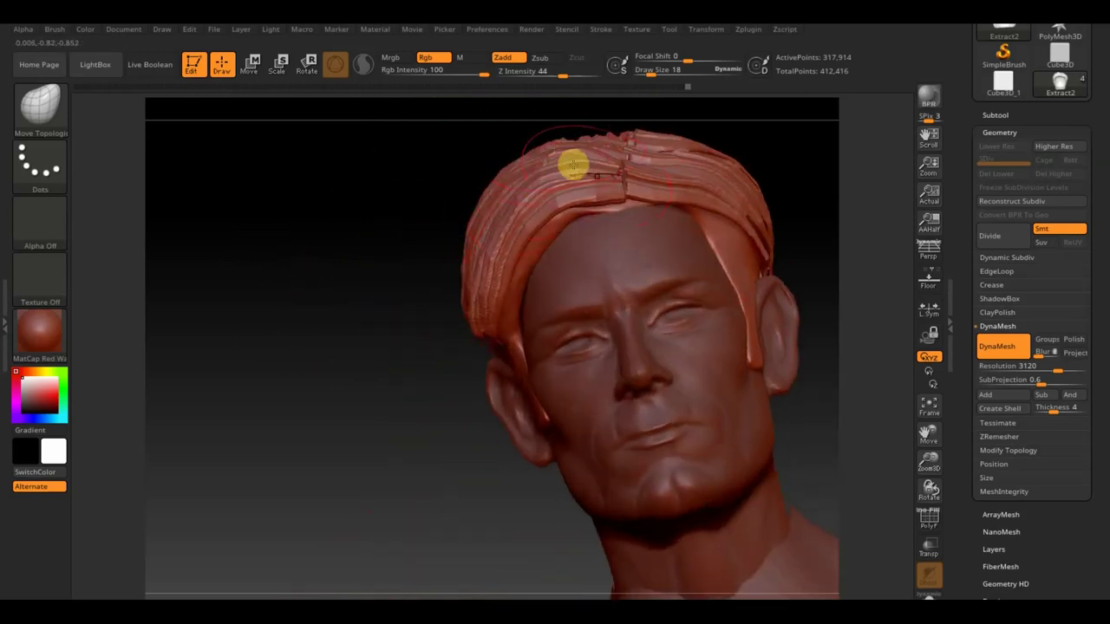
mouse_move(750, 262)
left_mouse_down("shift")
mouse_move(213, 389)
mouse_move(156, 349)
left_mouse_up("shift")
key("b")
key("m")
key("t")
left_click_drag(699, 324, 540, 300)
mouse_move(513, 303)
right_mouse_down()
mouse_move(602, 260)
mouse_move(572, 269)
mouse_move(696, 191)
right_mouse_up()
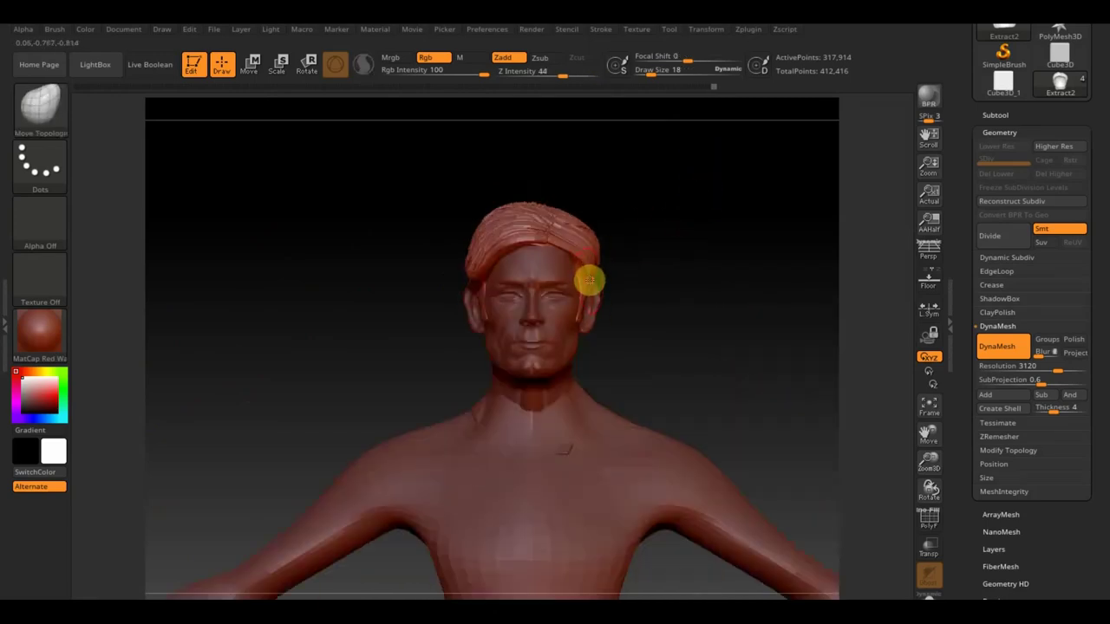
mouse_move(562, 221)
right_mouse_down()
mouse_move(741, 240)
mouse_move(667, 248)
mouse_move(756, 247)
mouse_move(623, 223)
right_mouse_up()
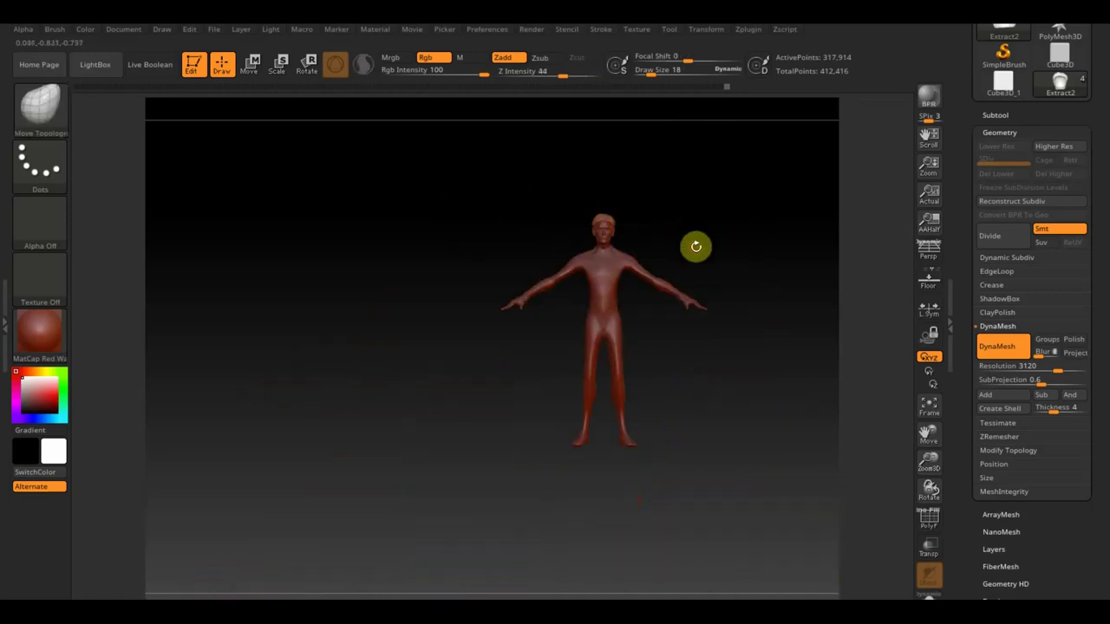
mouse_move(696, 247)
right_mouse_down()
mouse_move(734, 376)
mouse_move(681, 261)
mouse_move(643, 244)
right_mouse_up()
mouse_move(634, 389)
right_mouse_down()
mouse_move(694, 394)
mouse_move(595, 389)
mouse_move(612, 411)
right_mouse_up()
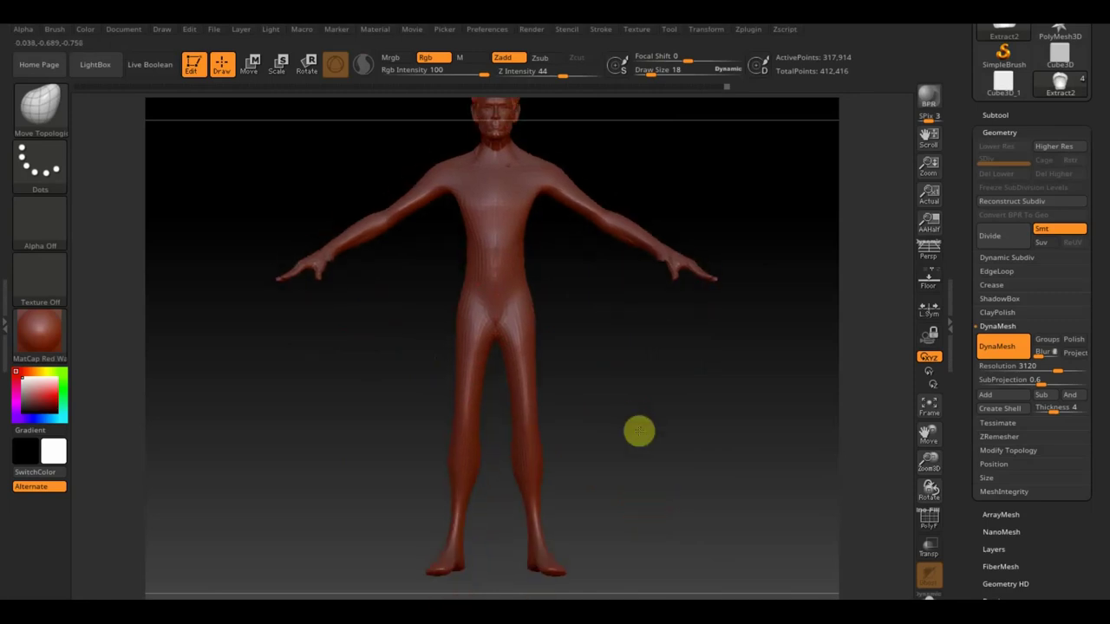
mouse_move(642, 436)
left_mouse_down()
mouse_move(642, 512)
mouse_move(630, 385)
mouse_move(626, 480)
left_mouse_up()
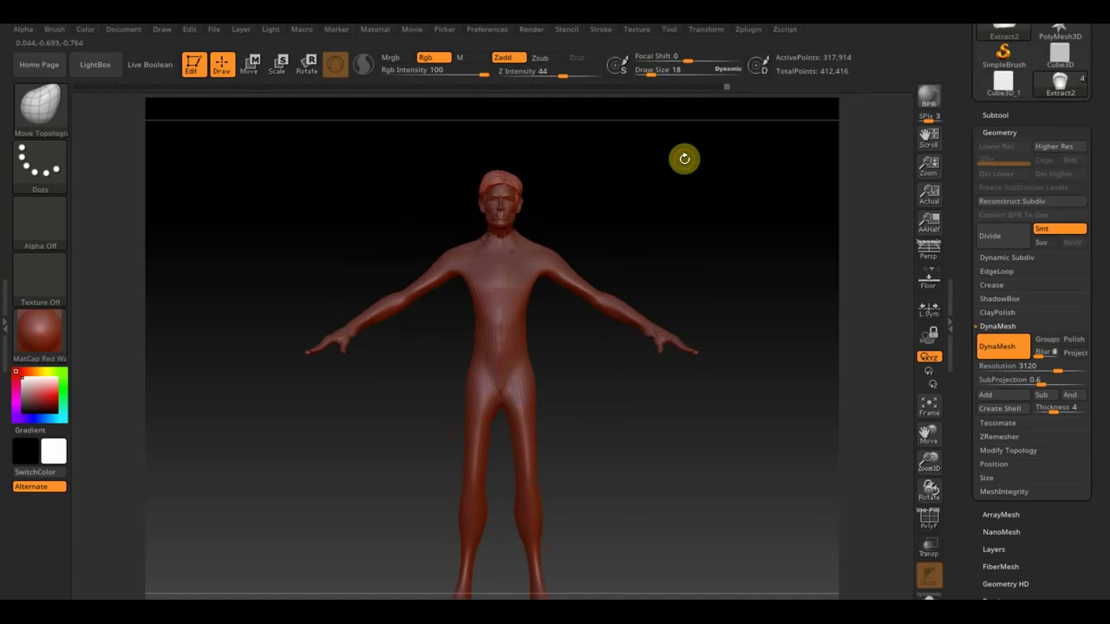
Select subtool PM3D_Cube3D_2, try DynaMesh at resolution 3000, then undo it.
left_click(994, 111)
mouse_move(1031, 160)
left_click(1003, 163)
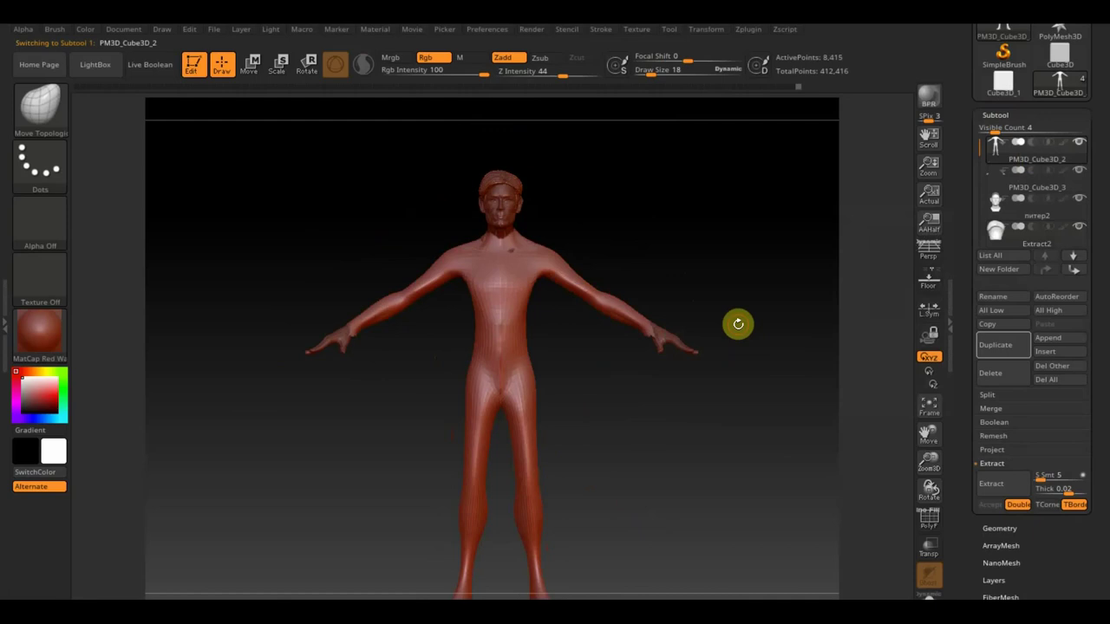
left_click(998, 528)
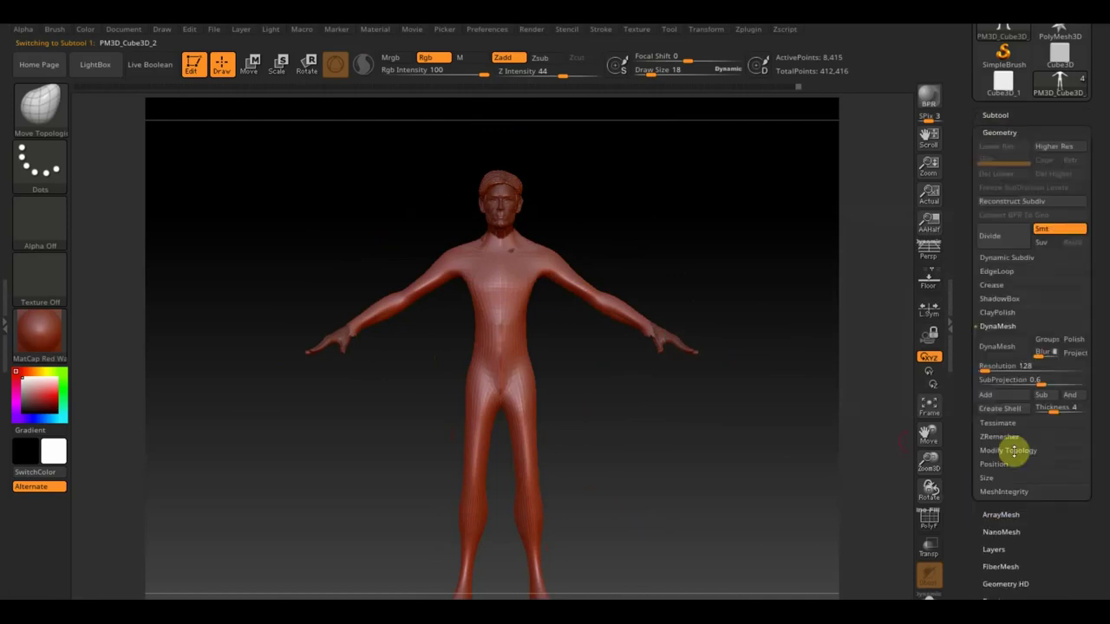
left_click(1022, 366)
type("3000")
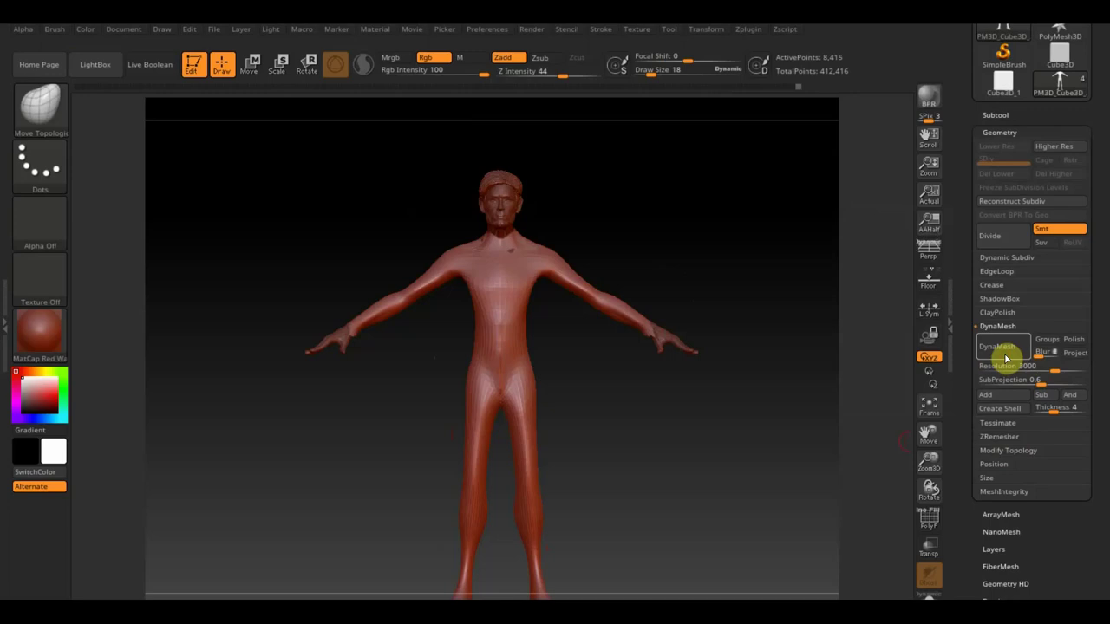
left_click(995, 347)
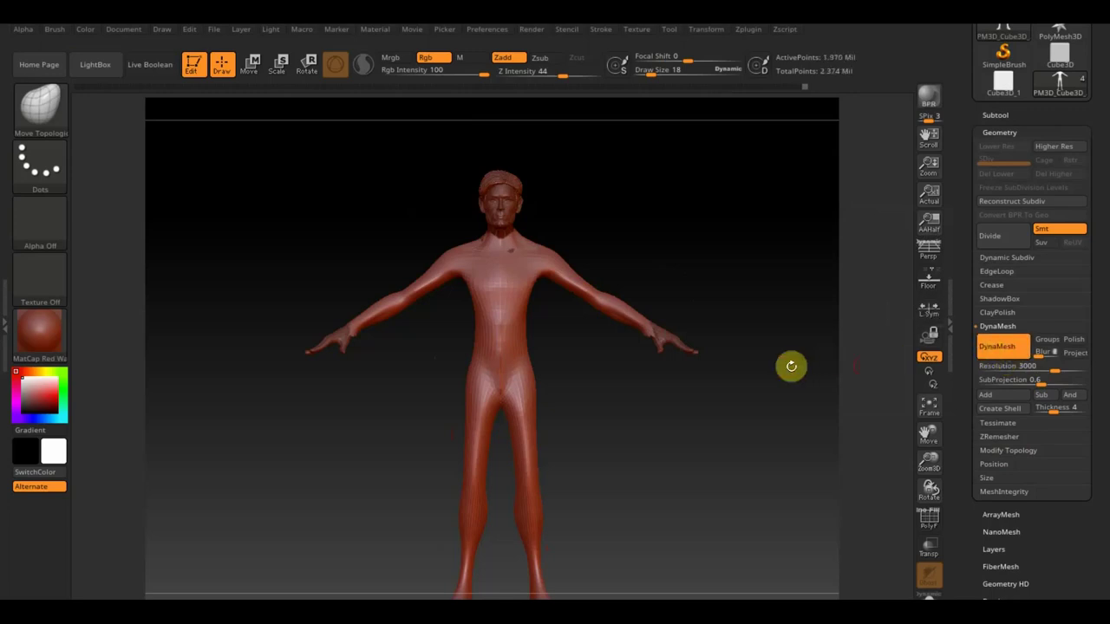
key("ctrl+z")
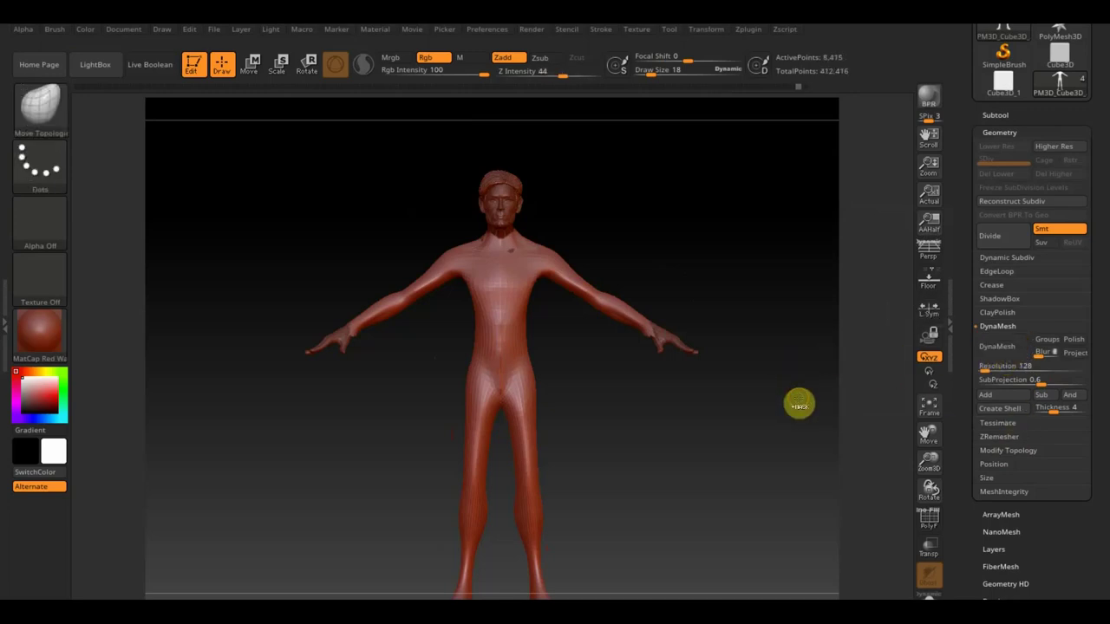
DynaMesh the body at resolution 1848 for about 748,773 active points.
left_click(982, 366)
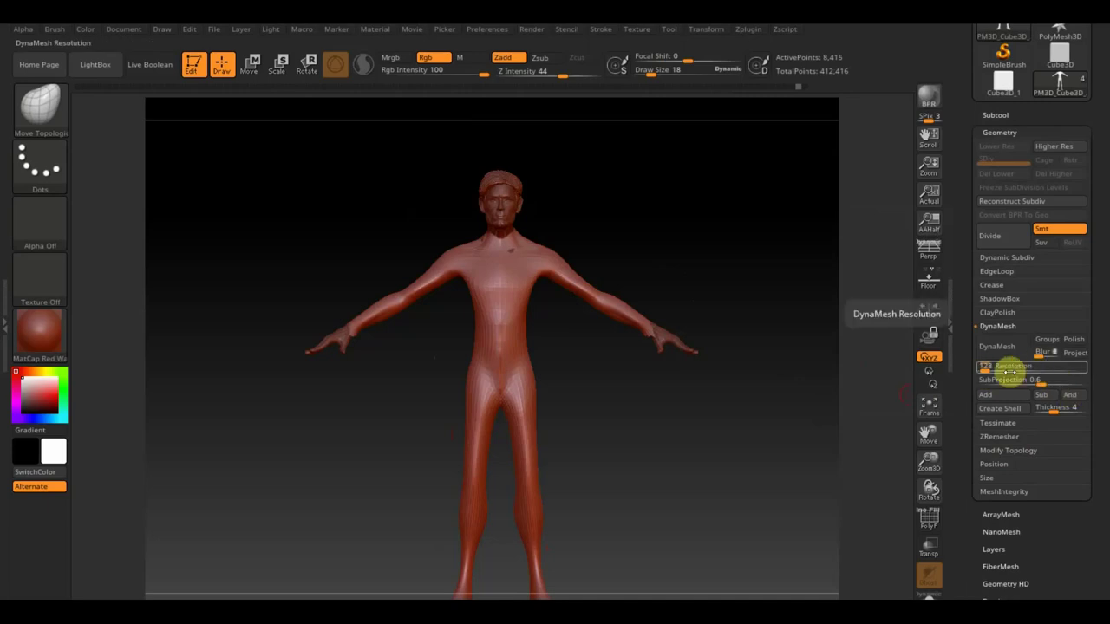
left_click_drag(983, 367, 1026, 370)
key("Return")
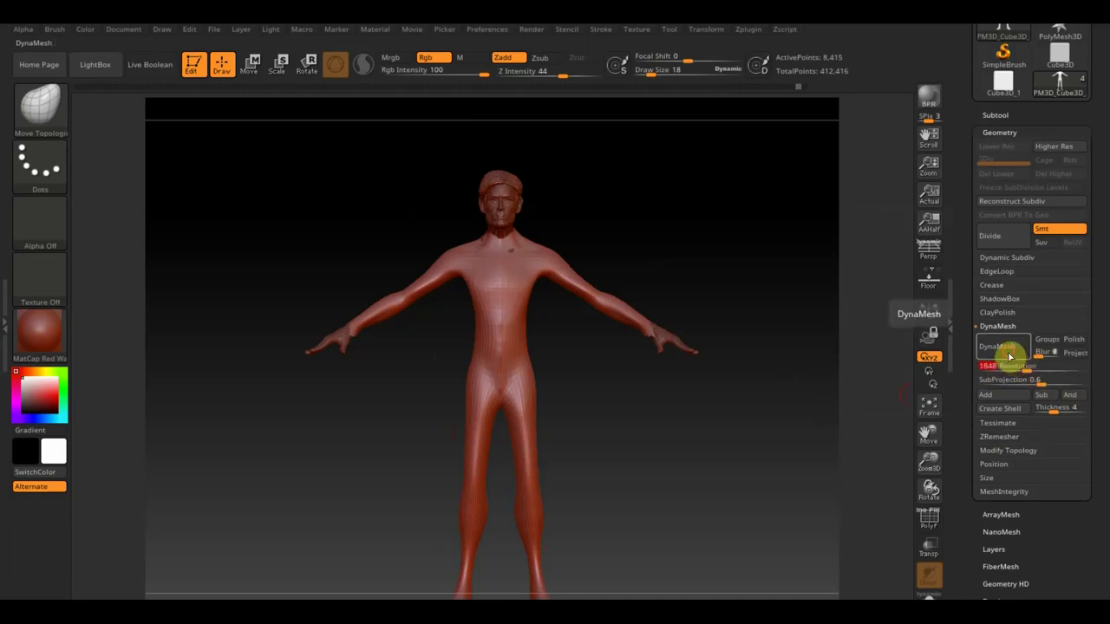
left_click(1009, 350)
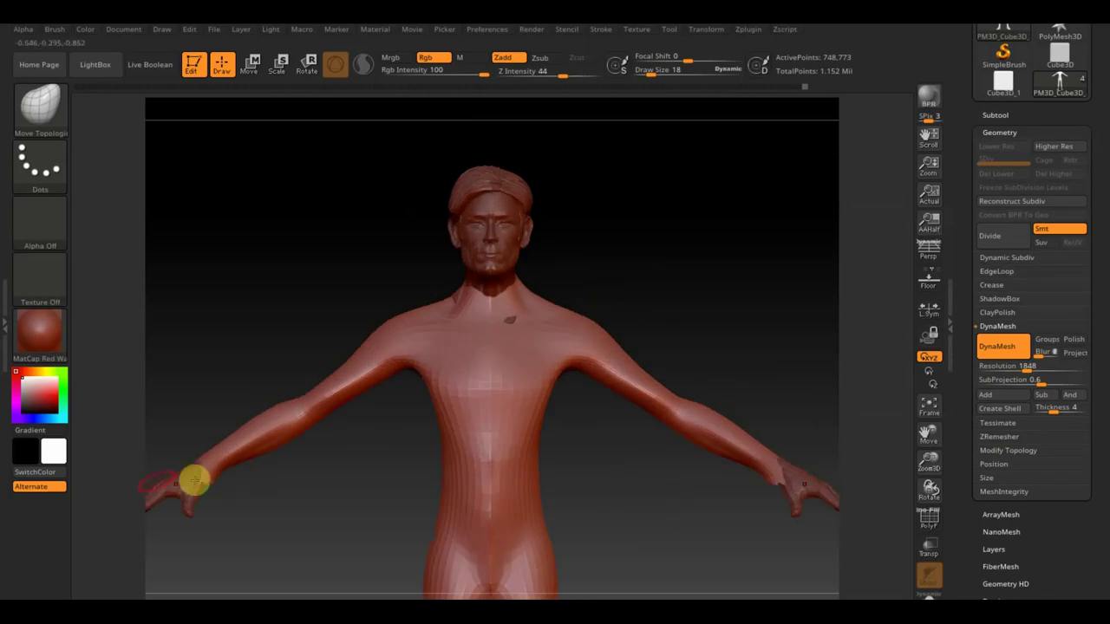
key("shift")
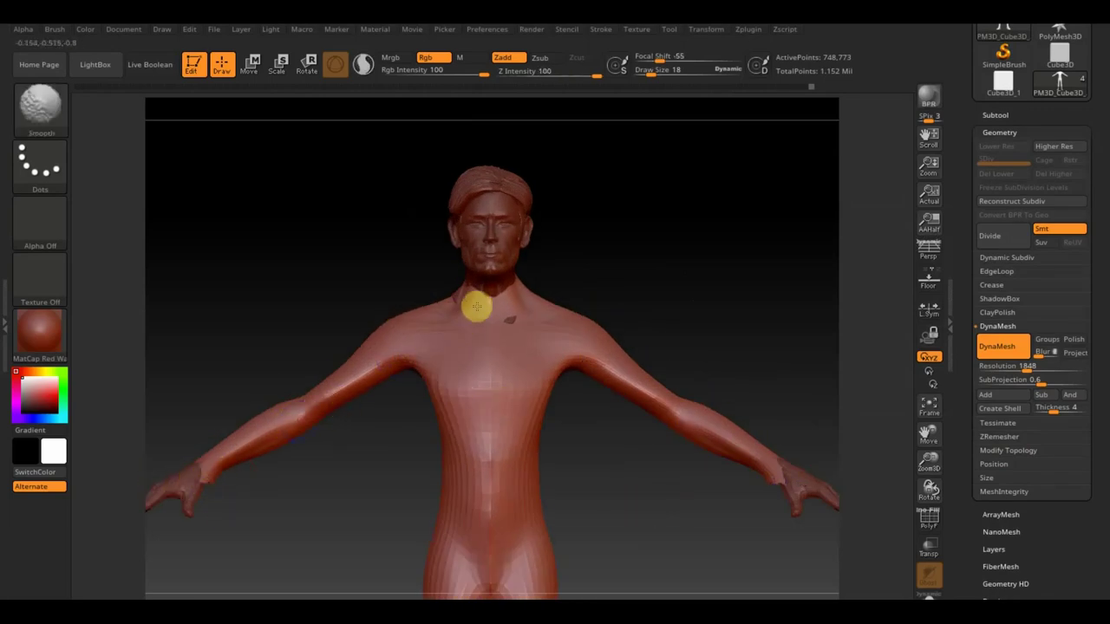
left_click_drag(543, 300, 651, 255)
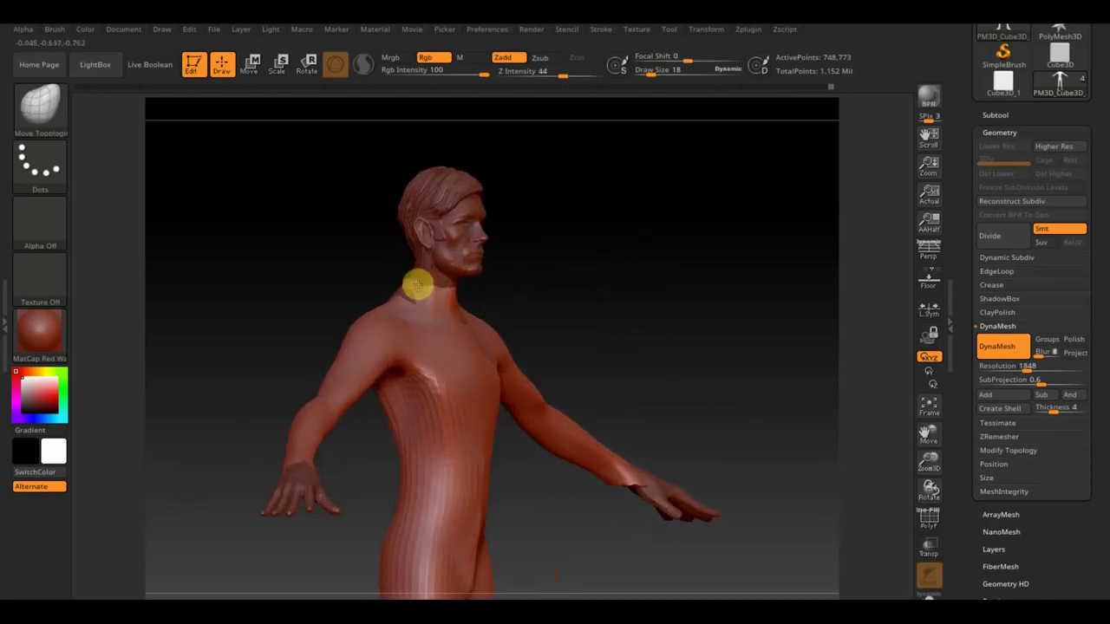
left_click_drag(579, 284, 584, 282, "shift")
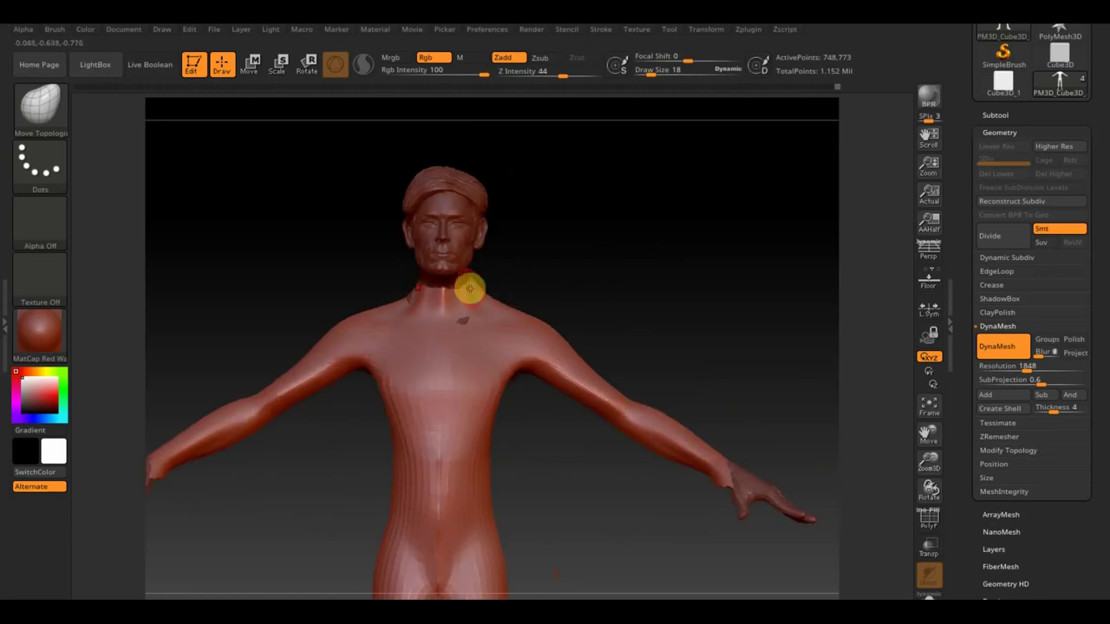
left_click_drag(469, 279, 490, 271)
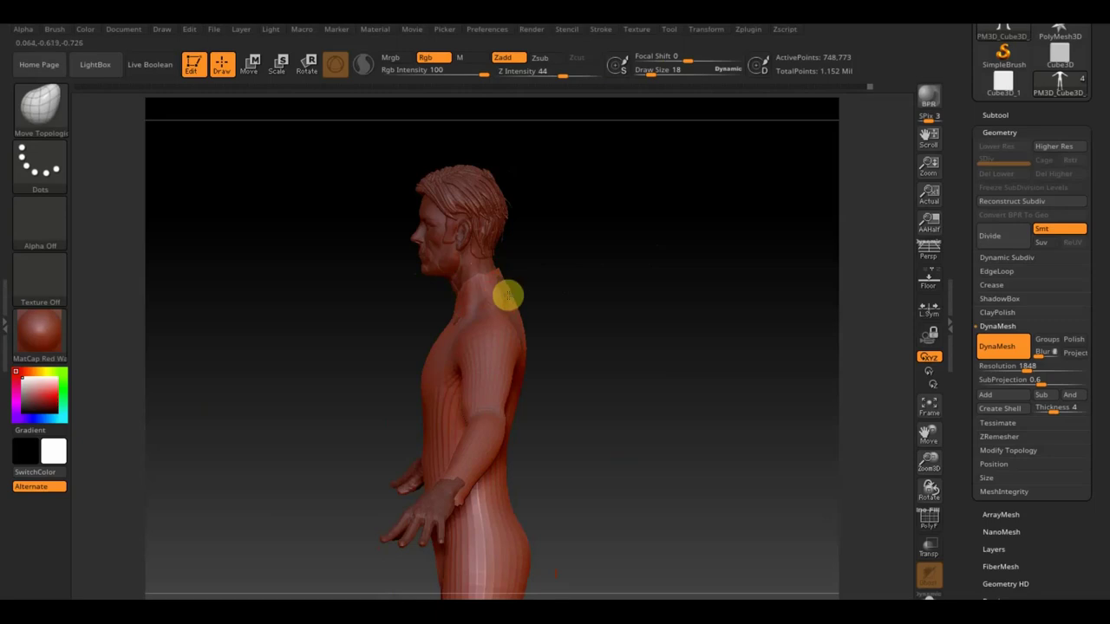
Look the figure over from several sides, then raise Draw Size from 18 to 55.
mouse_move(507, 296)
left_mouse_down()
mouse_move(666, 283)
mouse_move(654, 290)
left_mouse_up()
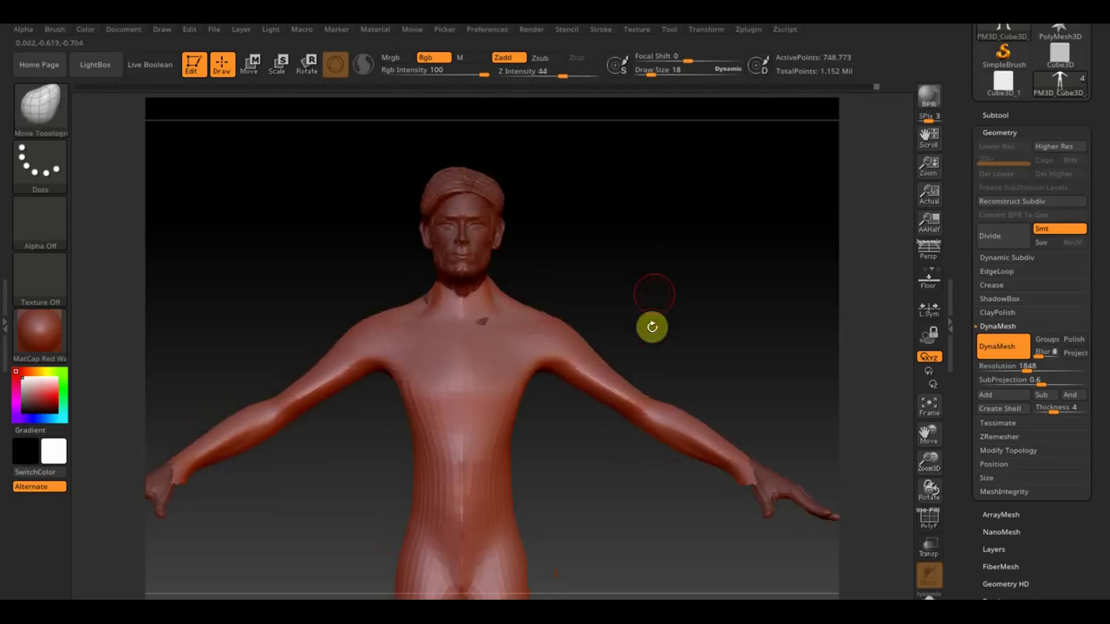
mouse_move(606, 529)
left_mouse_down("alt")
mouse_move(579, 406)
mouse_move(582, 421)
mouse_move(699, 436)
mouse_move(676, 446)
mouse_move(639, 409)
left_mouse_up("alt")
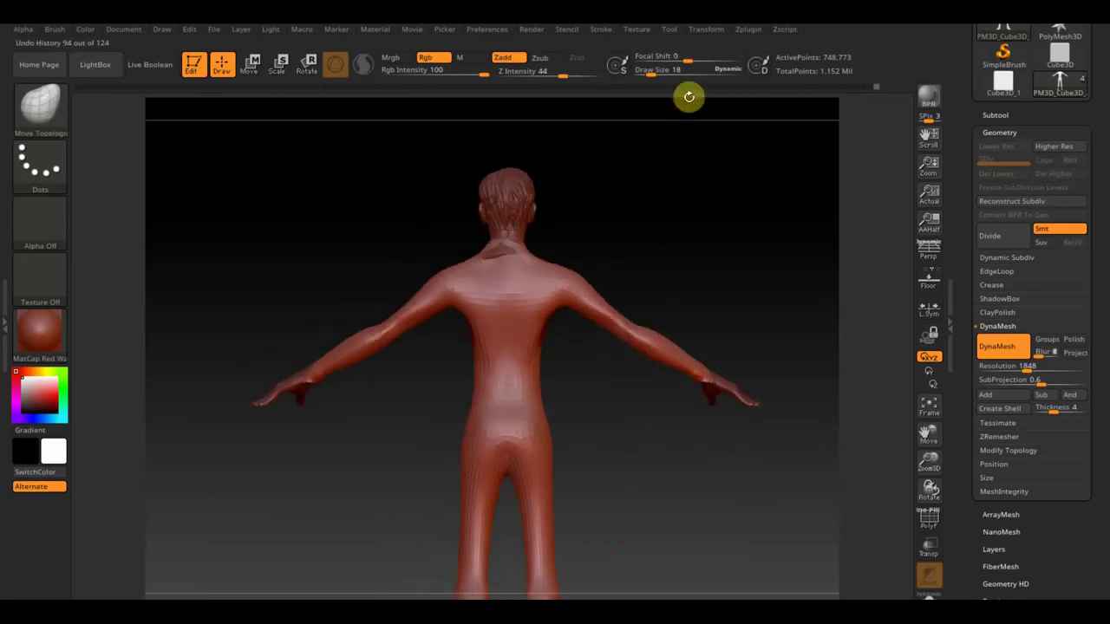
left_click_drag(652, 75, 664, 74)
mouse_move(553, 296)
left_mouse_down()
mouse_move(541, 331)
mouse_move(549, 317)
left_mouse_up()
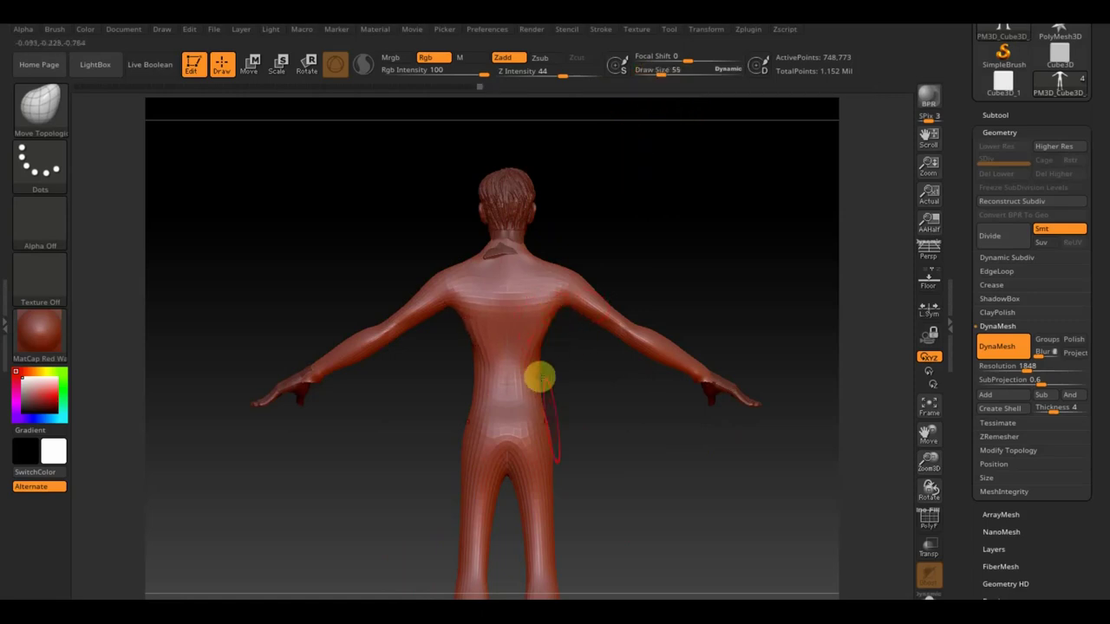
Select the ClayBuildup brush and set its Draw Size to 29.
left_click(39, 103)
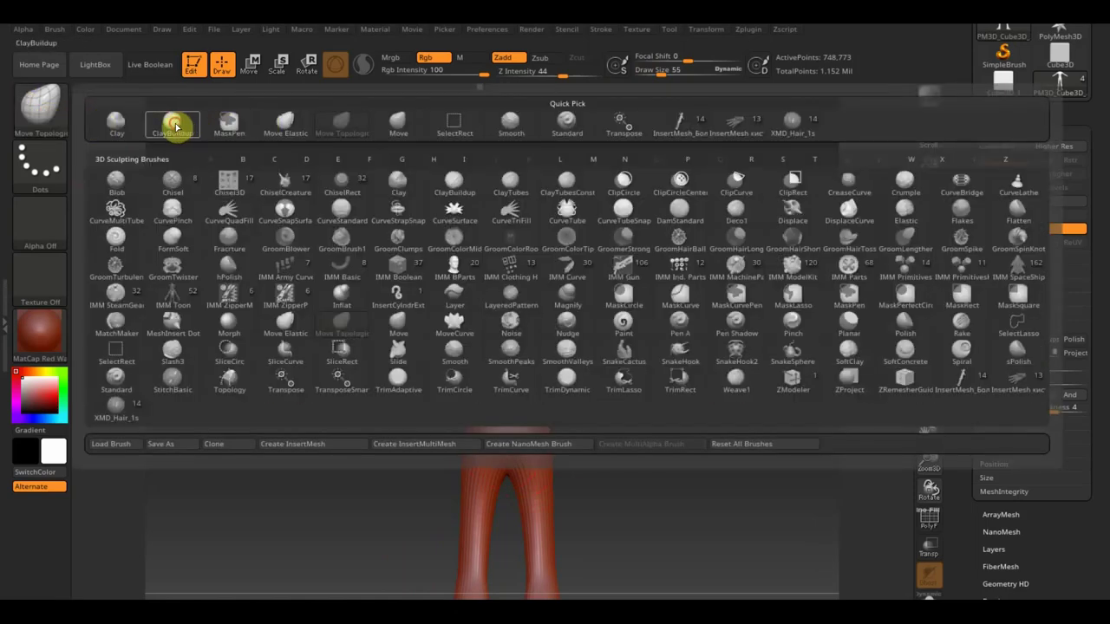
left_click(173, 121)
left_click(659, 73)
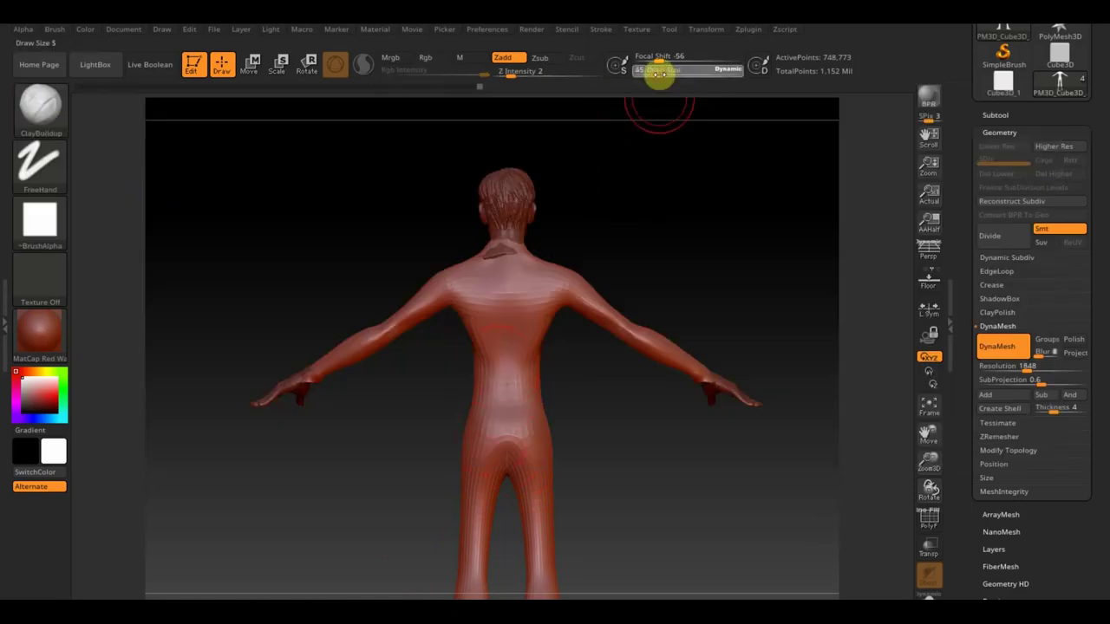
left_click_drag(655, 75, 651, 75)
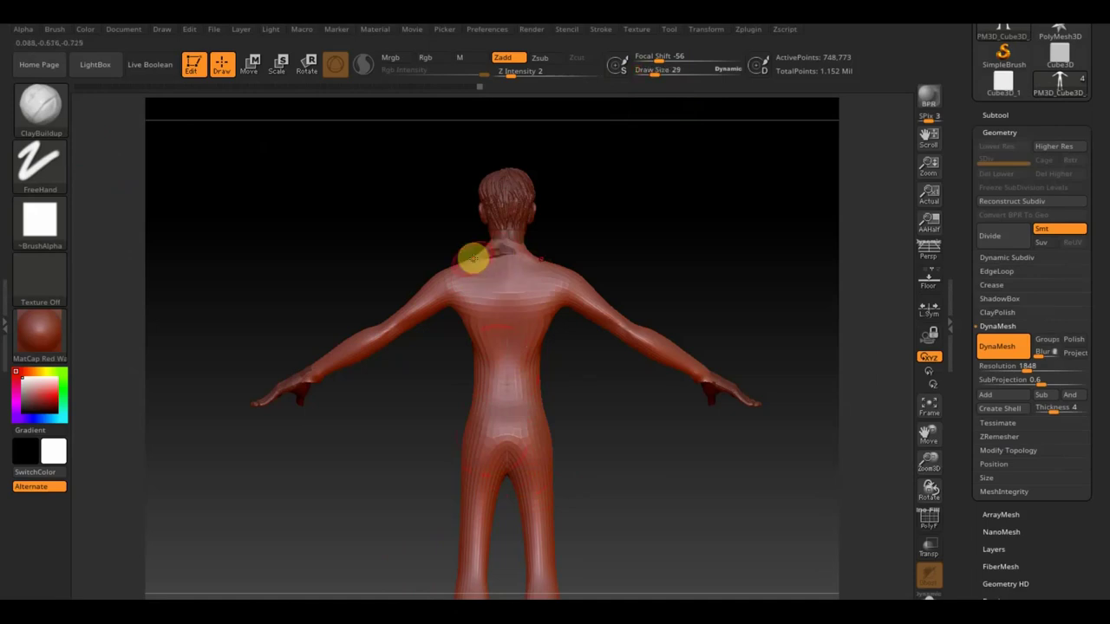
Sculpt a mirrored clay ridge across the chest.
left_click_drag(629, 231, 647, 215)
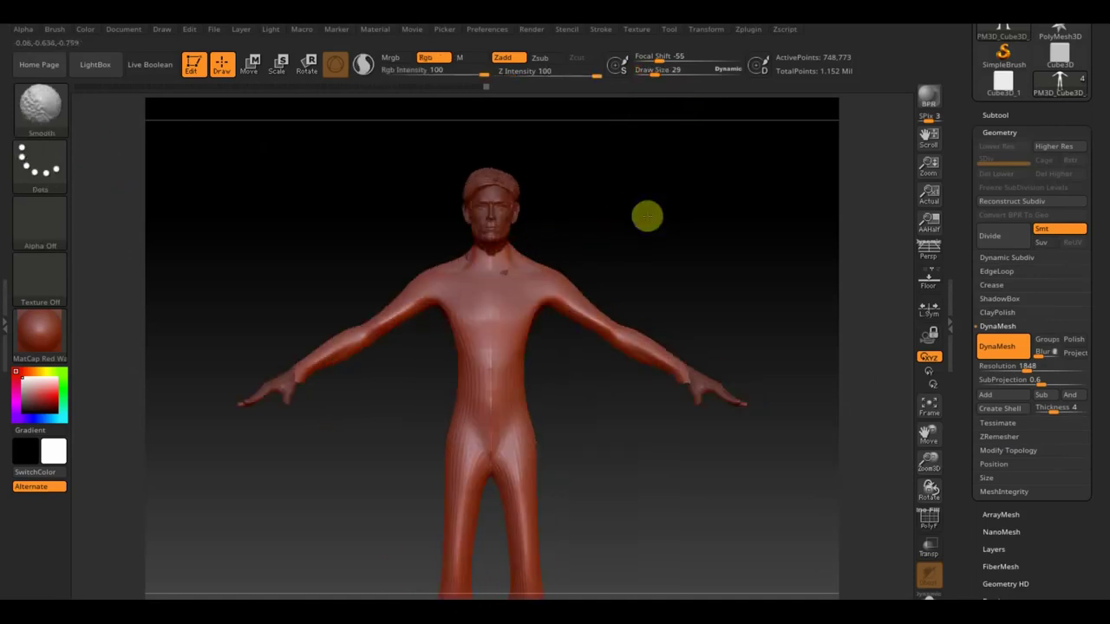
left_click_drag(452, 329, 484, 329)
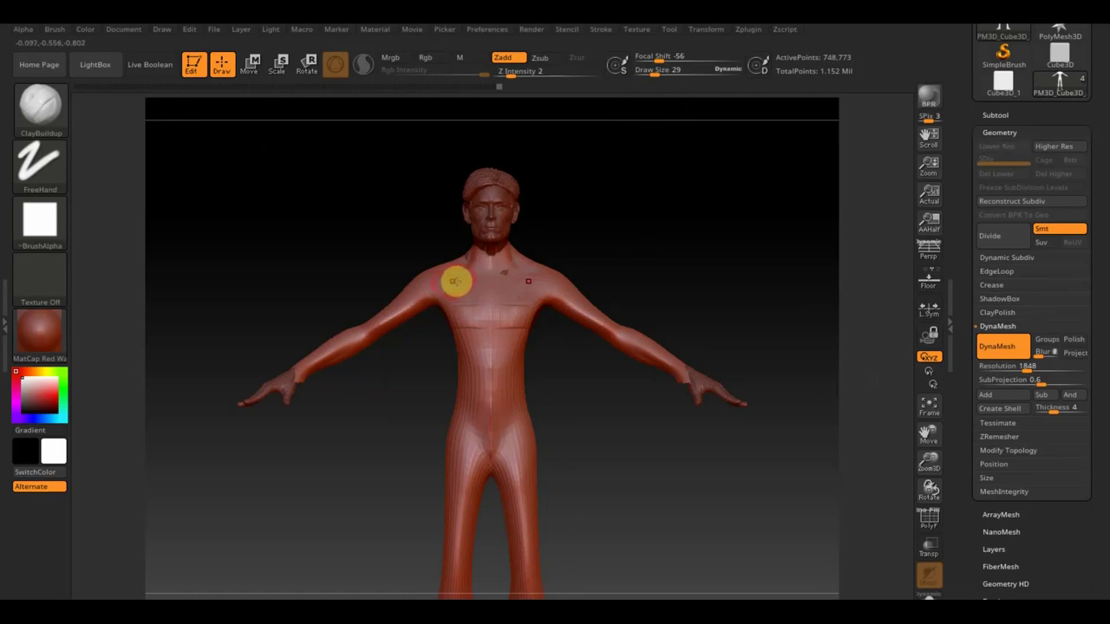
mouse_move(639, 240)
left_mouse_down("alt")
mouse_move(647, 307)
mouse_move(607, 305)
left_mouse_up("alt")
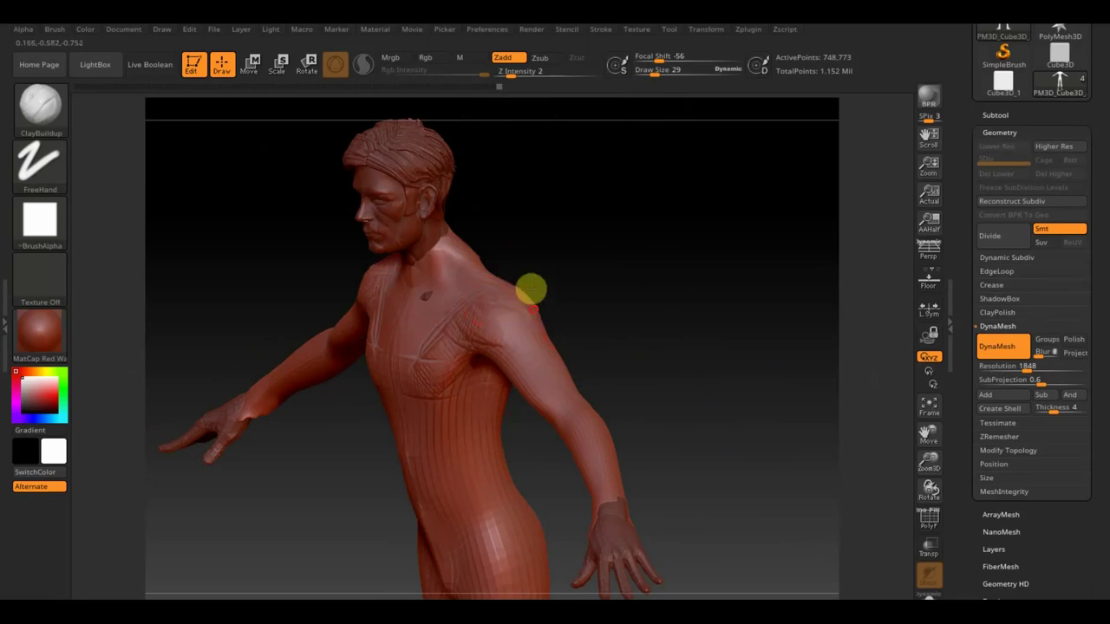
left_click_drag(530, 302, 535, 303)
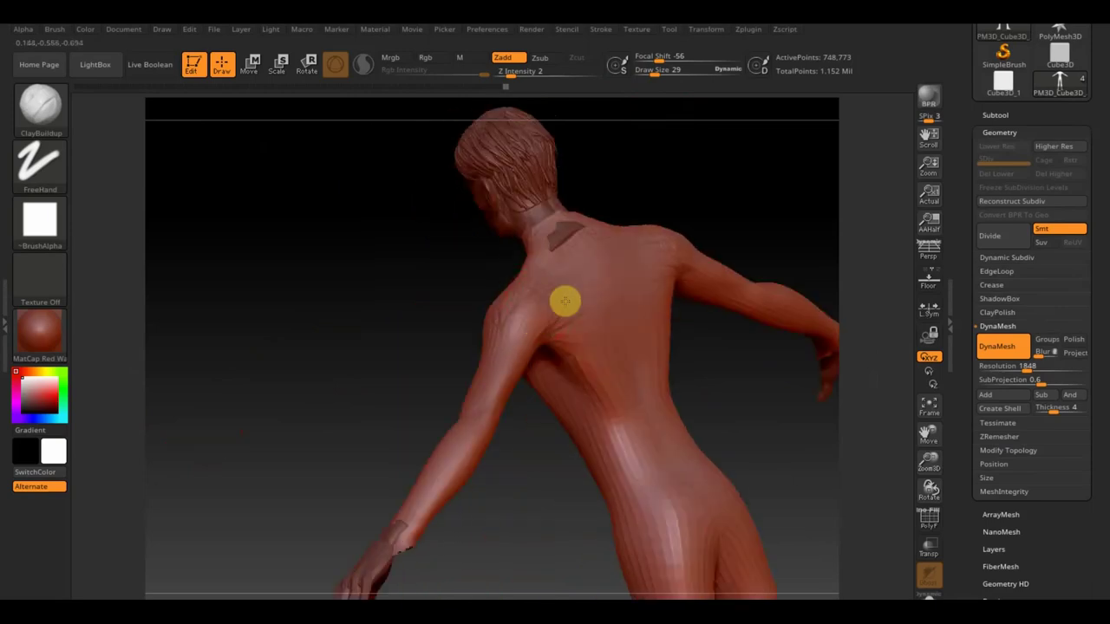
left_click_drag(677, 310, 639, 364)
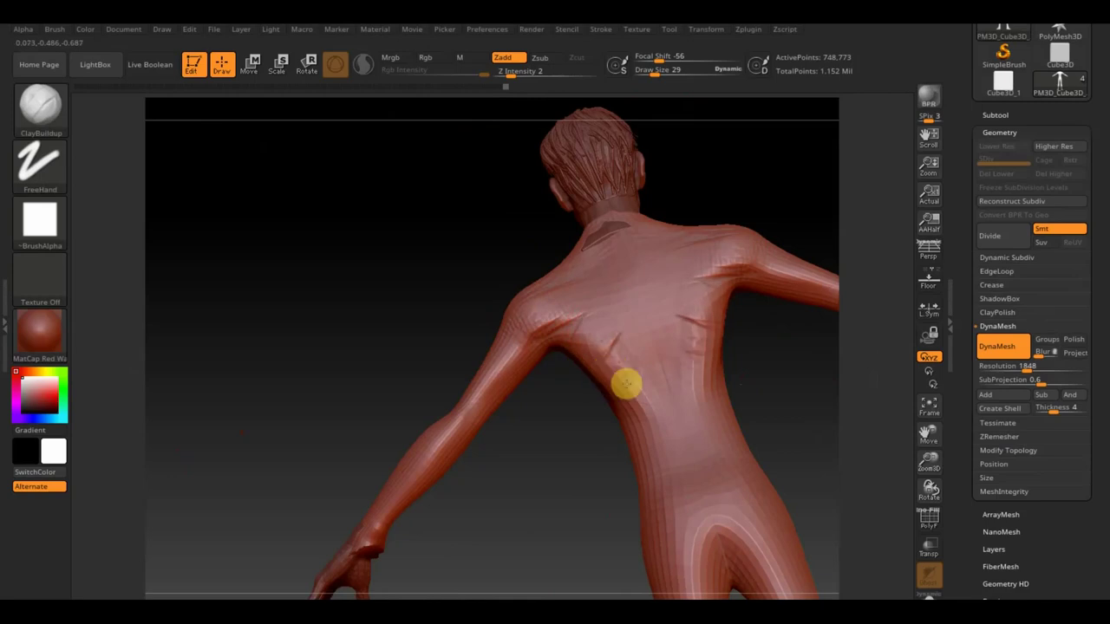
Smooth the shoulders and chest while checking the figure from back, side and front.
key("shift")
left_click_drag(795, 414, 792, 439, "shift")
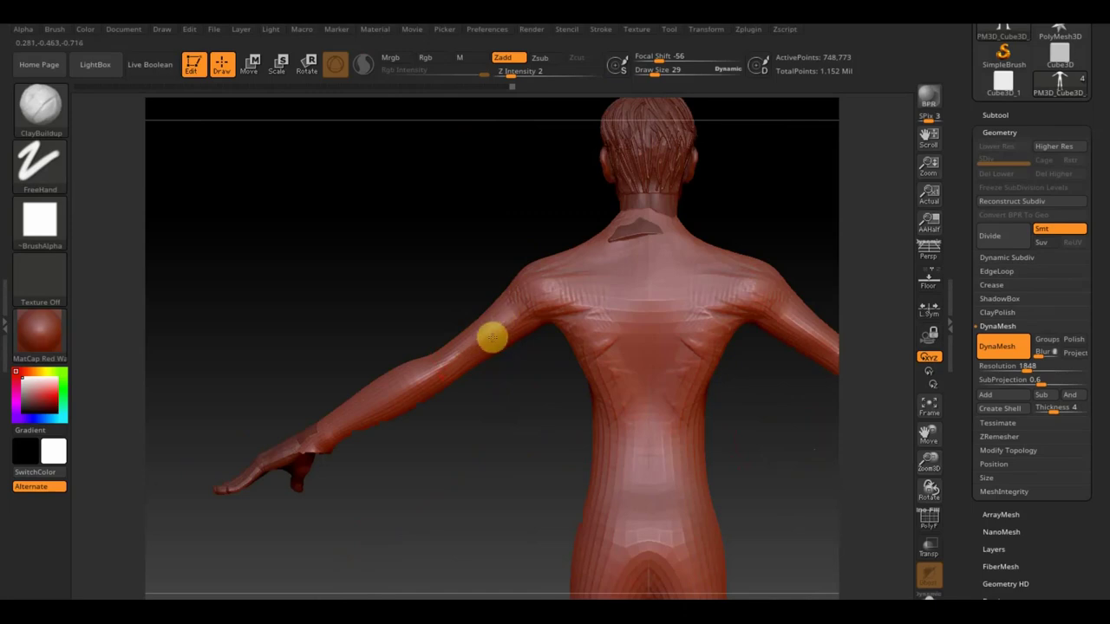
mouse_move(393, 300)
left_mouse_down()
mouse_move(439, 337)
mouse_move(407, 381)
left_mouse_up()
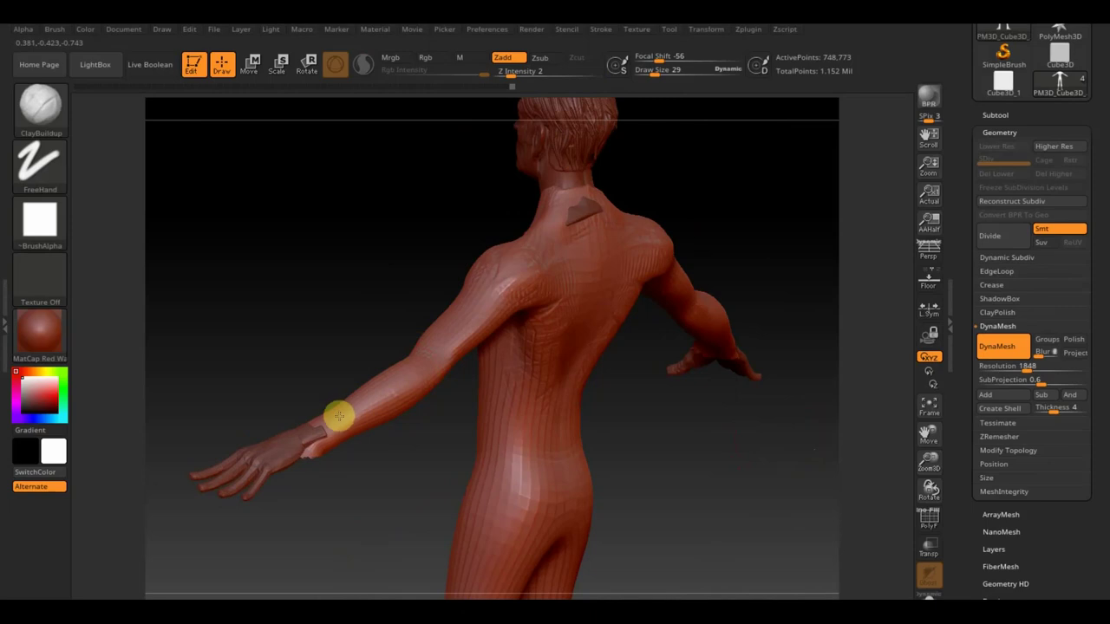
mouse_move(322, 446)
left_mouse_down("shift")
mouse_move(317, 359)
mouse_move(396, 391)
mouse_move(545, 383)
left_mouse_up("shift")
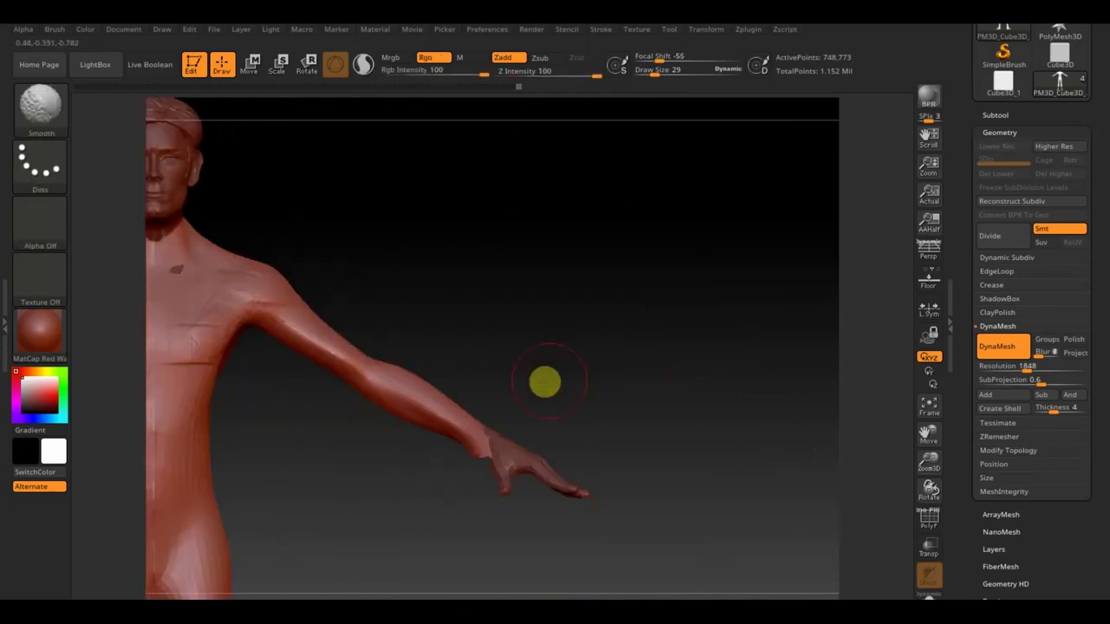
mouse_move(554, 335)
left_mouse_down()
mouse_move(751, 297)
mouse_move(443, 396)
mouse_move(456, 421)
mouse_move(493, 414)
left_mouse_up()
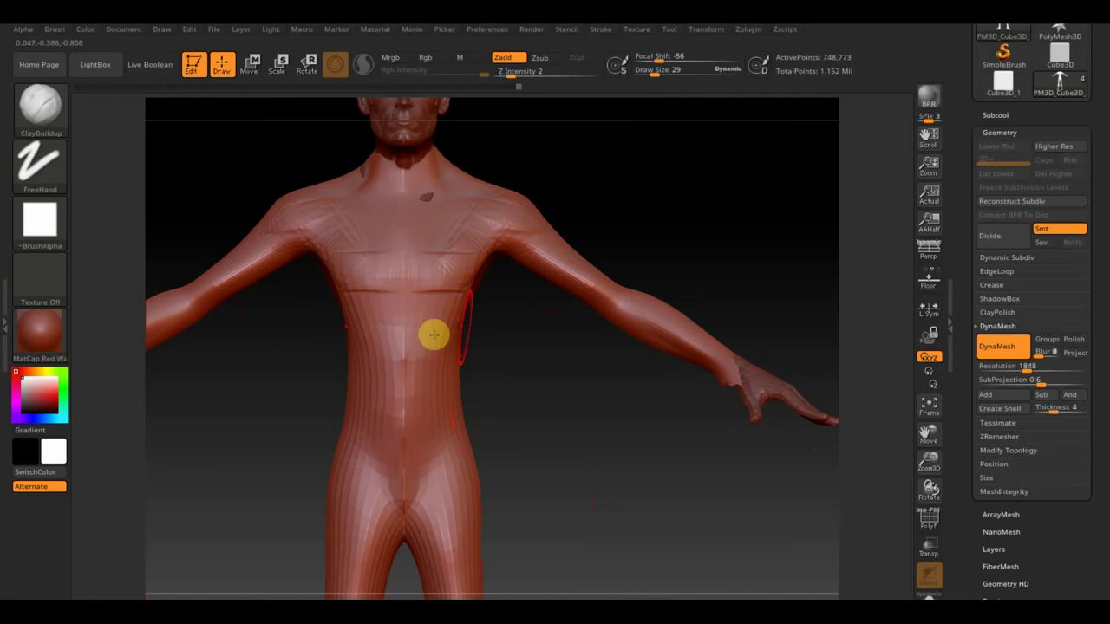
mouse_move(469, 336)
left_mouse_down()
mouse_move(461, 333)
mouse_move(572, 339)
mouse_move(486, 319)
mouse_move(480, 300)
left_mouse_up()
mouse_move(404, 337)
left_mouse_down()
mouse_move(446, 402)
mouse_move(453, 389)
left_mouse_up()
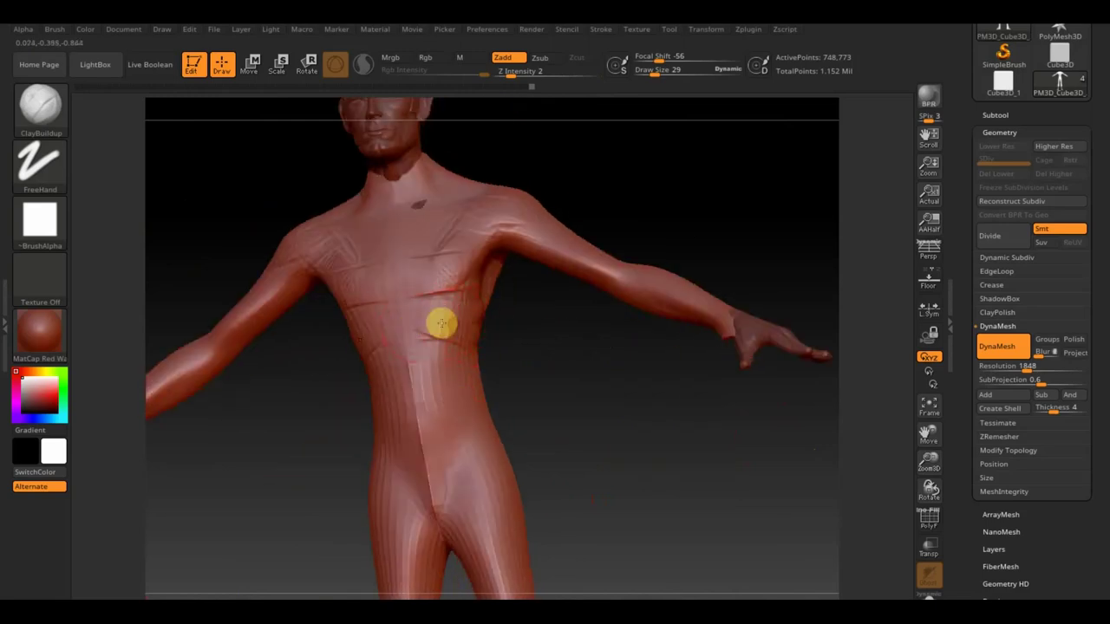
key("shift")
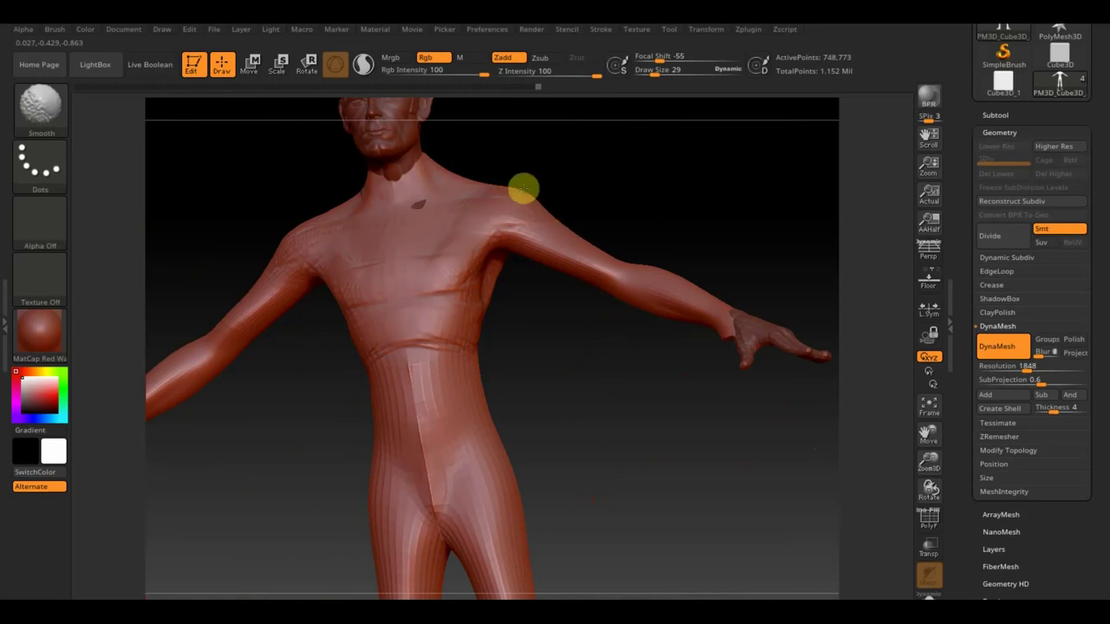
left_click_drag(557, 218, 441, 289, "shift")
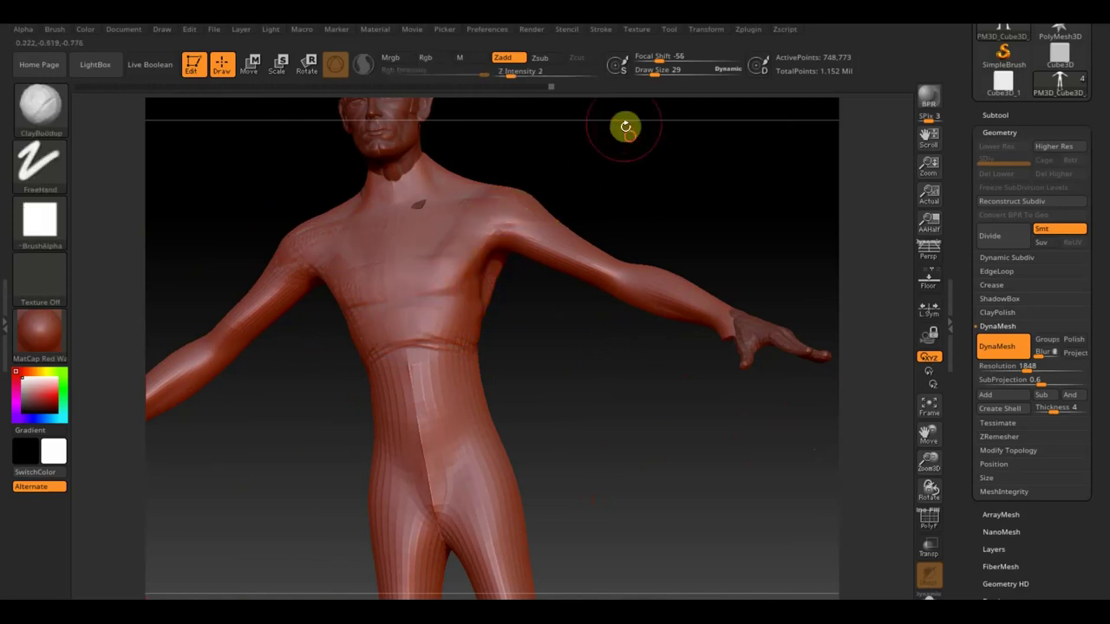
left_click_drag(625, 126, 636, 161)
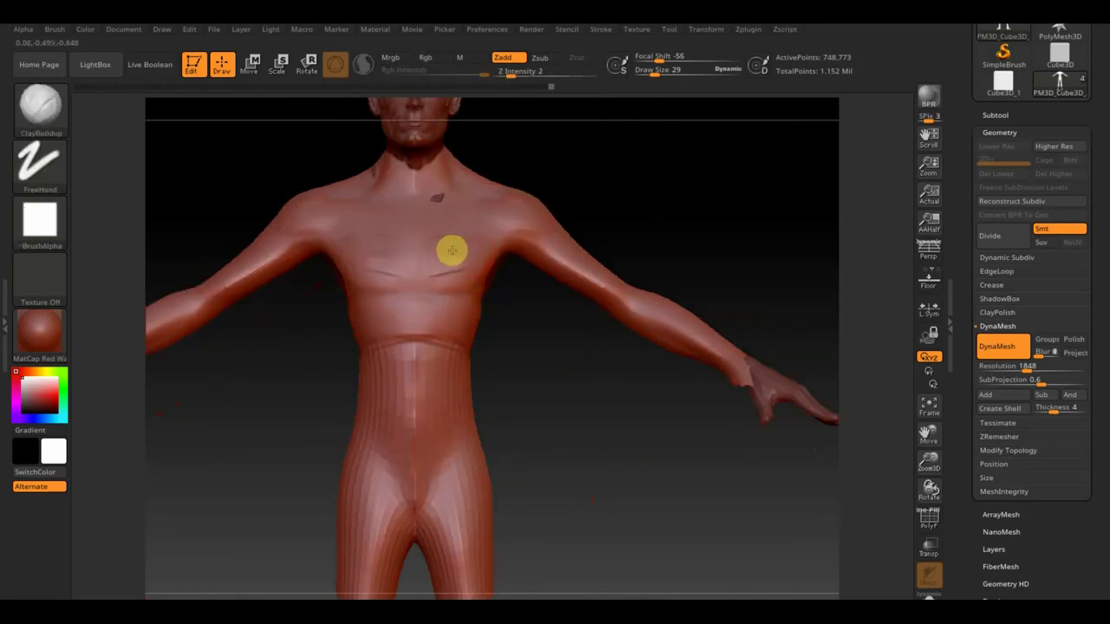
Set Draw Size to 16 and outline the pectoral muscles with clay ridges.
left_click(652, 70)
type("16")
key("Return")
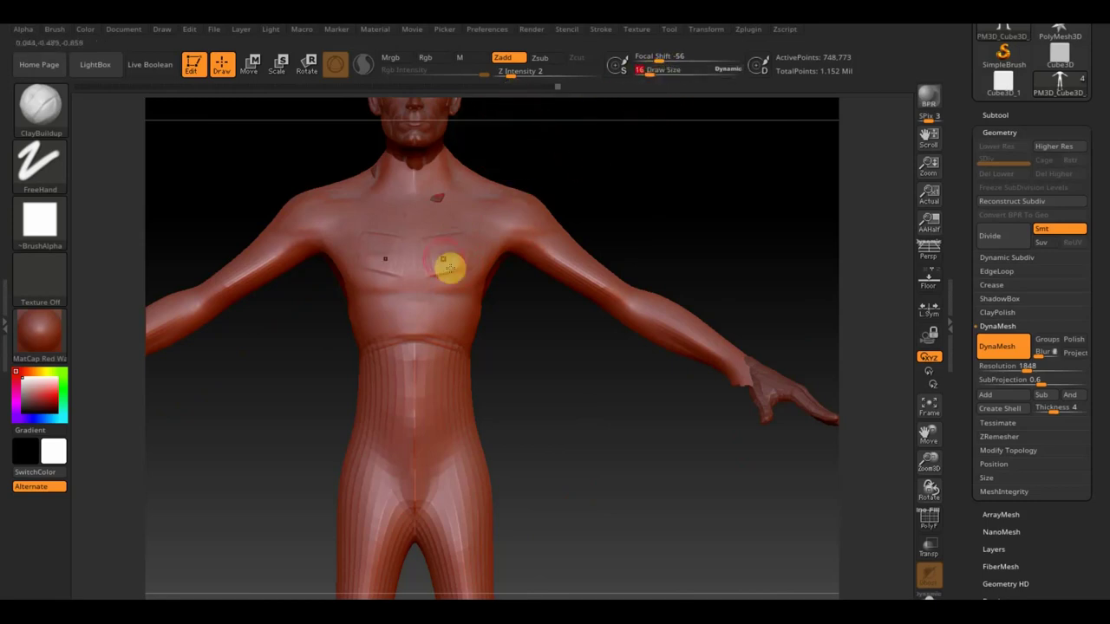
mouse_move(445, 278)
left_mouse_down()
mouse_move(477, 240)
mouse_move(456, 233)
mouse_move(478, 258)
mouse_move(494, 243)
mouse_move(454, 245)
mouse_move(470, 280)
mouse_move(448, 278)
mouse_move(483, 225)
mouse_move(428, 225)
mouse_move(476, 228)
left_mouse_up()
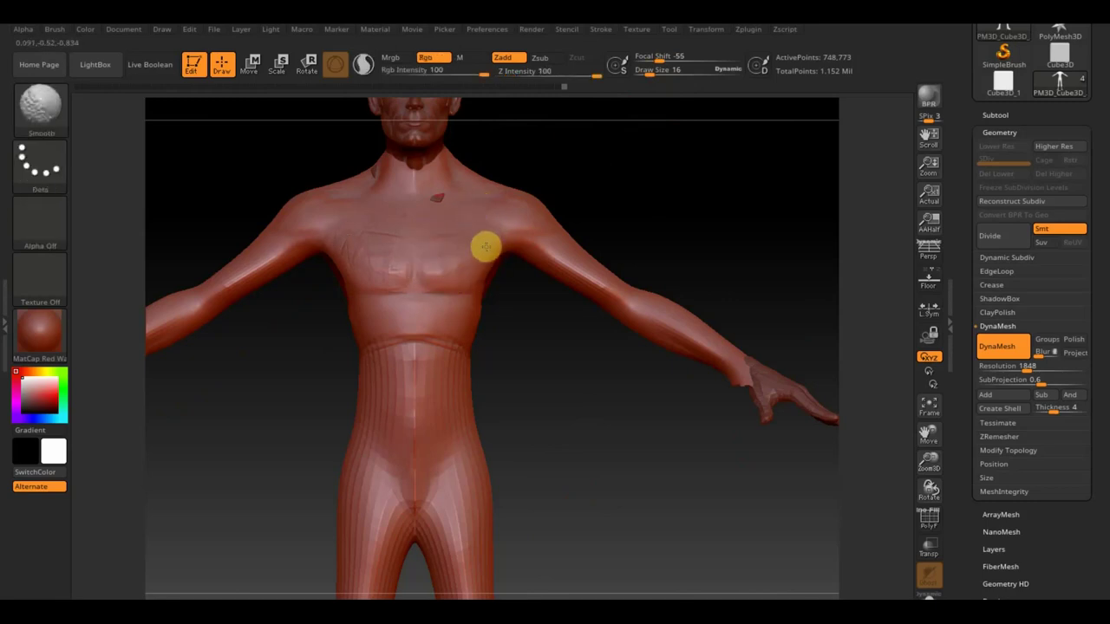
Smooth the chest and collarbone area, then frame the whole figure.
mouse_move(595, 171)
left_mouse_down()
mouse_move(456, 203)
mouse_move(572, 193)
mouse_move(339, 205)
mouse_move(377, 210)
mouse_move(322, 196)
mouse_move(400, 212)
left_mouse_up()
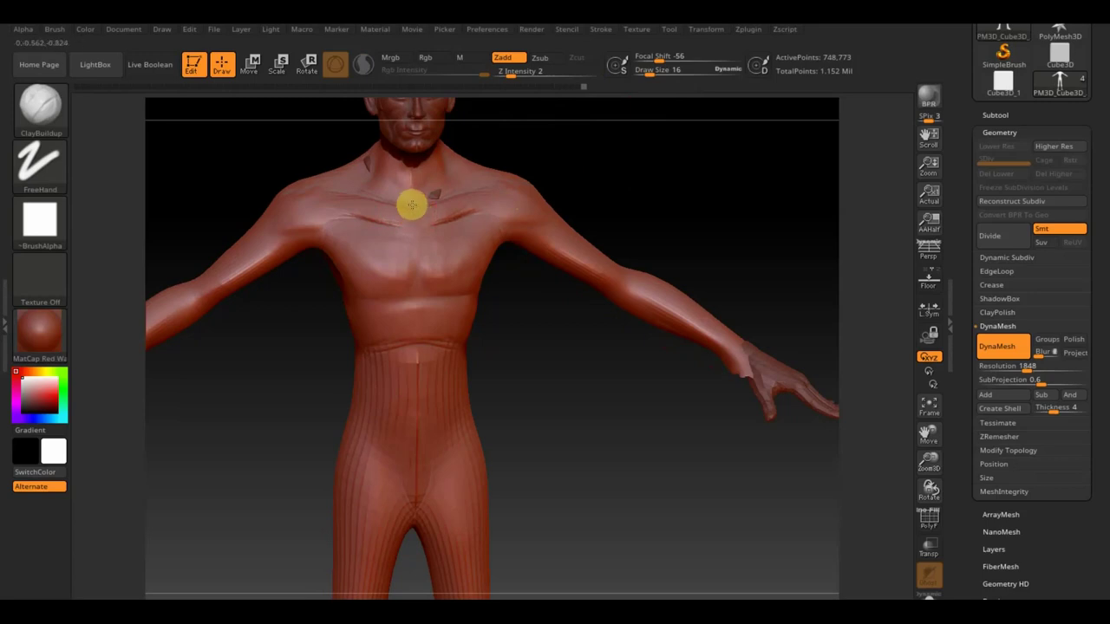
key("shift")
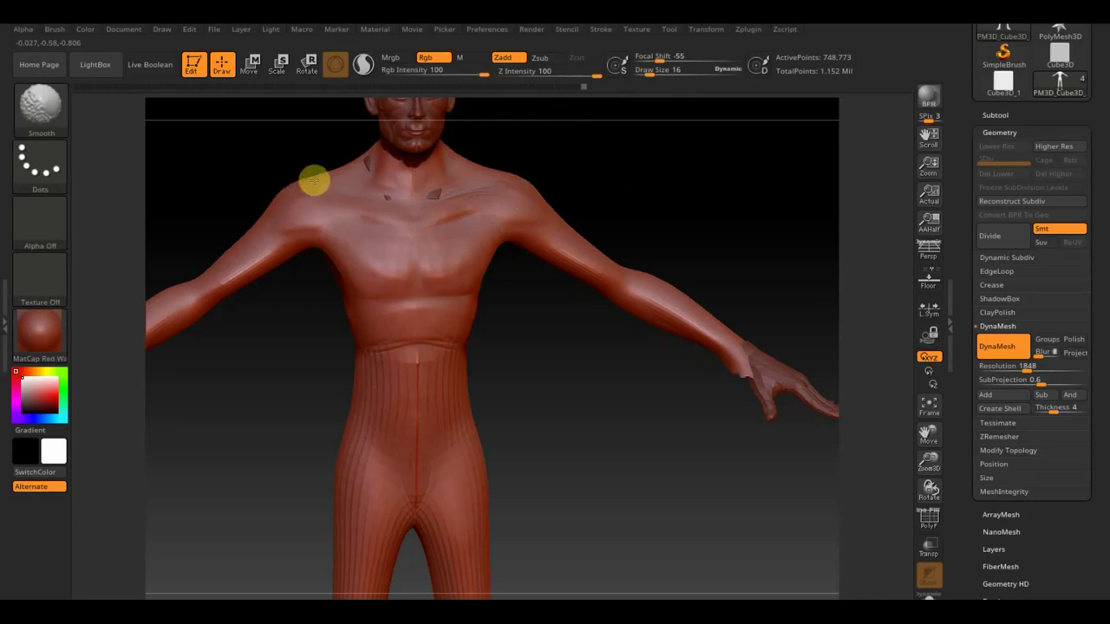
left_click_drag(290, 131, 326, 170)
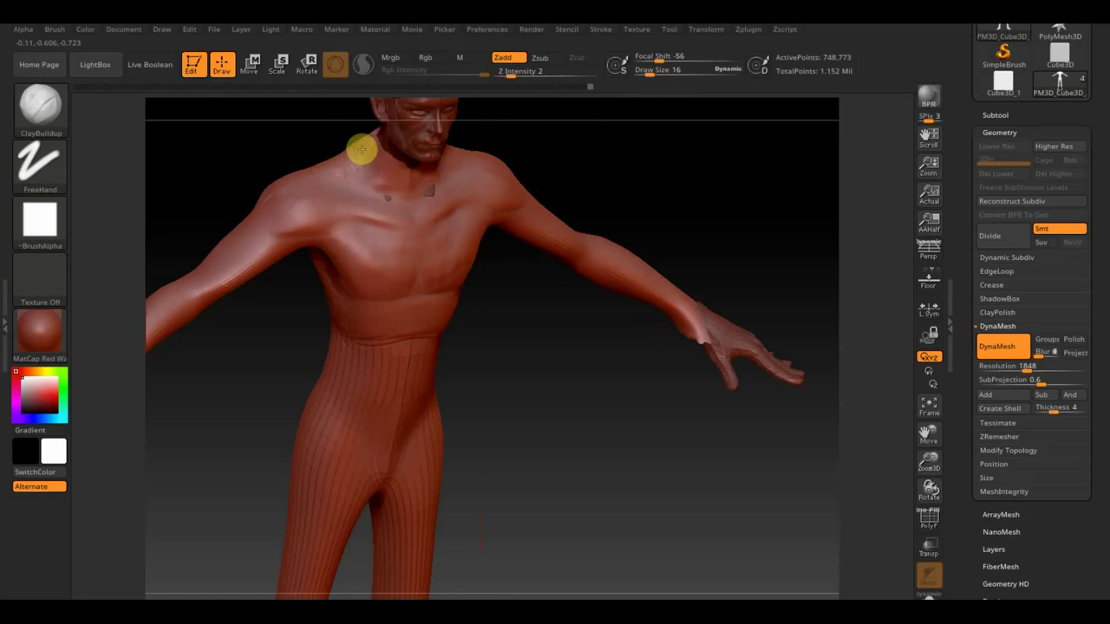
mouse_move(585, 146)
left_mouse_down()
mouse_move(567, 116)
mouse_move(590, 164)
left_mouse_up()
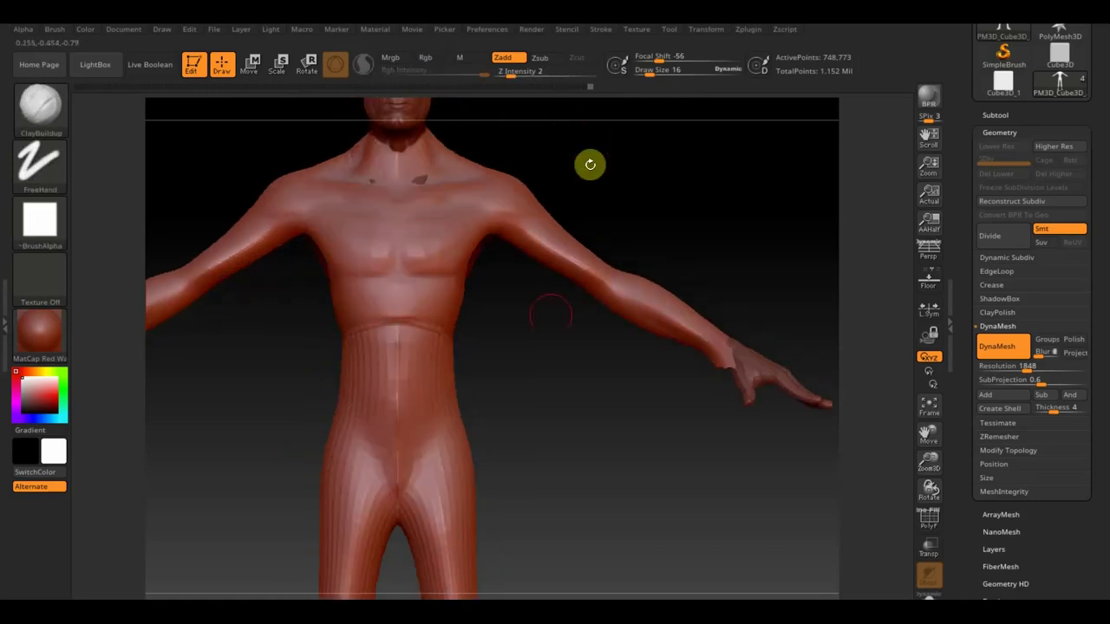
mouse_move(537, 399)
left_mouse_down("alt")
mouse_move(540, 433)
mouse_move(493, 387)
mouse_move(531, 396)
mouse_move(537, 298)
mouse_move(565, 420)
mouse_move(543, 347)
mouse_move(563, 342)
mouse_move(587, 423)
mouse_move(445, 426)
left_mouse_up("alt")
Build up both knees and smooth the inner thigh and crotch.
left_click_drag(371, 425, 374, 413)
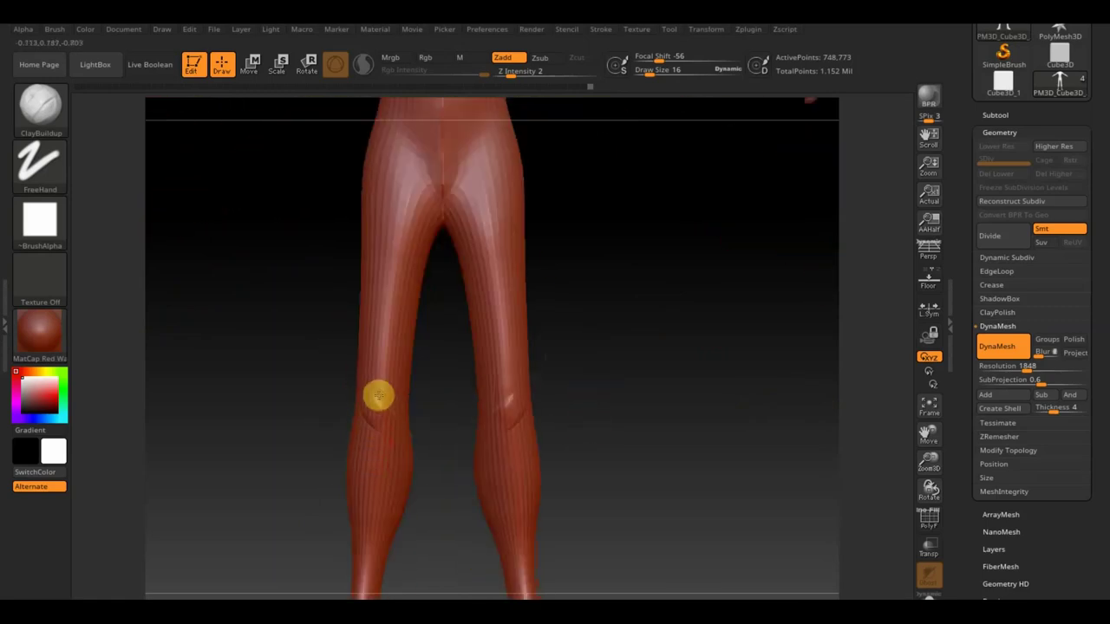
mouse_move(382, 382)
left_mouse_down()
mouse_move(397, 309)
mouse_move(410, 358)
mouse_move(404, 315)
mouse_move(422, 233)
left_mouse_up()
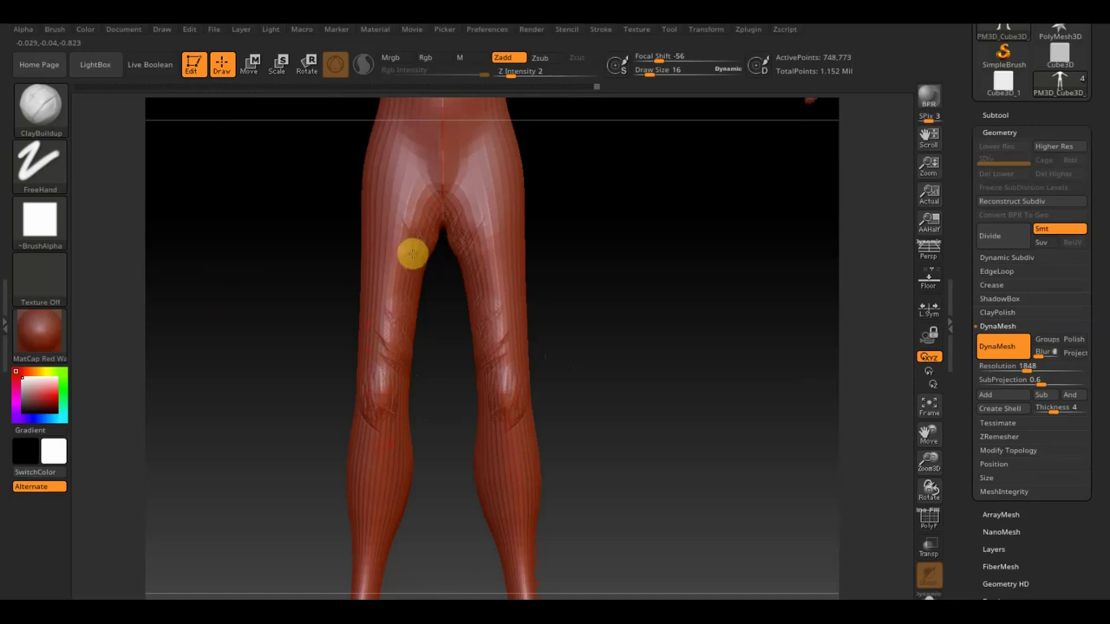
mouse_move(410, 267)
left_mouse_down("shift")
mouse_move(430, 218)
mouse_move(417, 185)
mouse_move(440, 208)
mouse_move(434, 215)
mouse_move(431, 176)
mouse_move(439, 219)
mouse_move(426, 179)
mouse_move(442, 191)
mouse_move(428, 213)
mouse_move(478, 191)
left_mouse_up("shift")
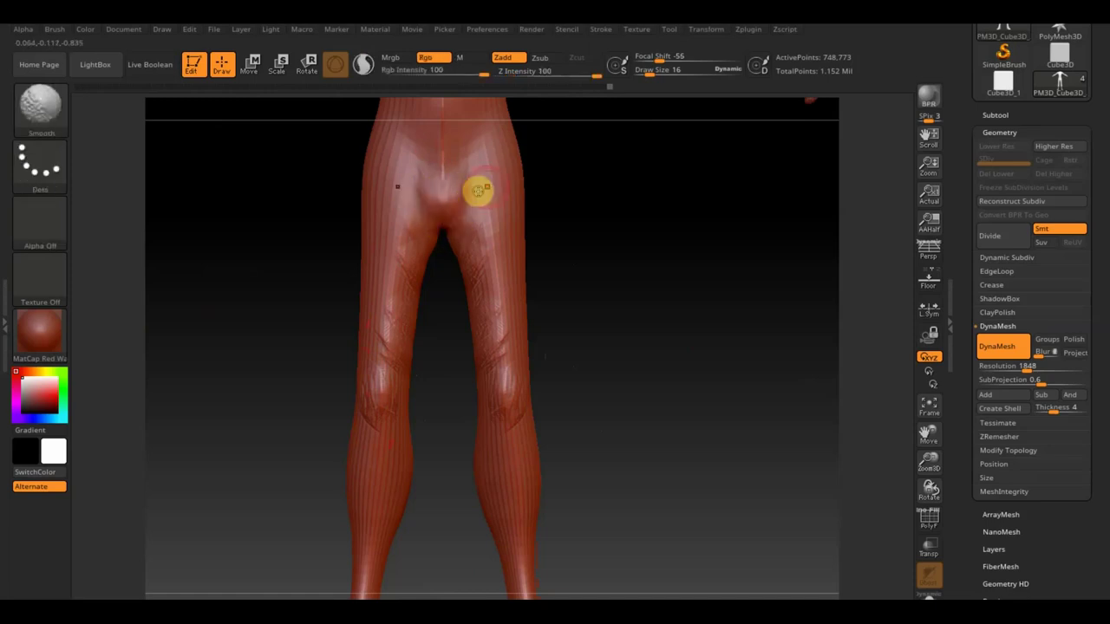
mouse_move(636, 213)
left_mouse_down()
mouse_move(617, 251)
mouse_move(550, 290)
left_mouse_up()
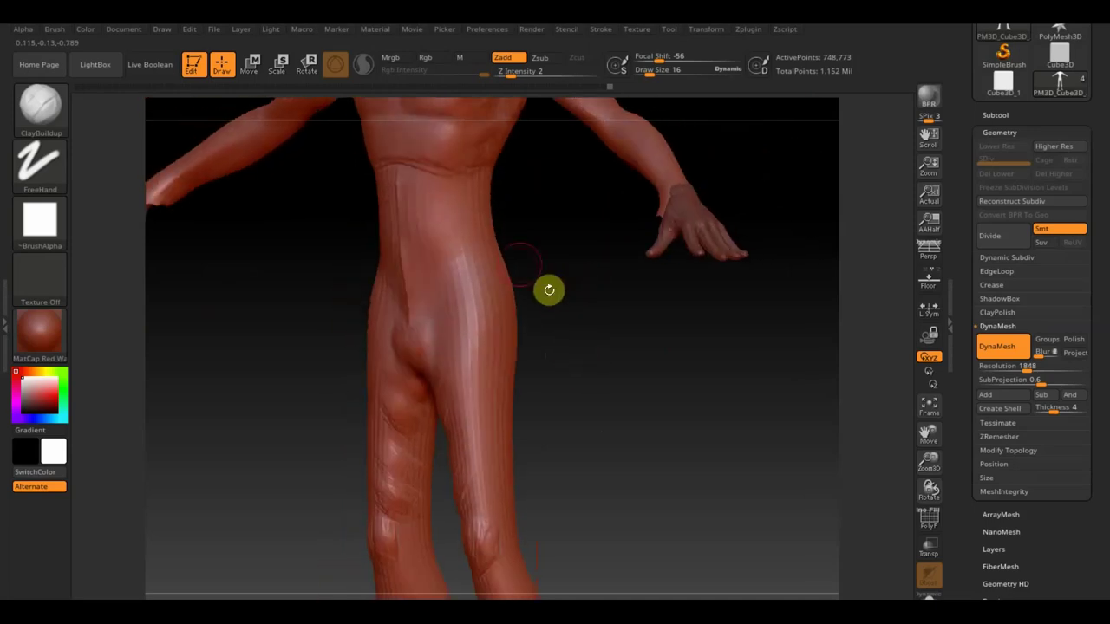
Sculpt a hip crease and vertical abdominal creases, then soften the abdomen.
mouse_move(456, 272)
left_mouse_down()
mouse_move(494, 247)
mouse_move(570, 251)
left_mouse_up()
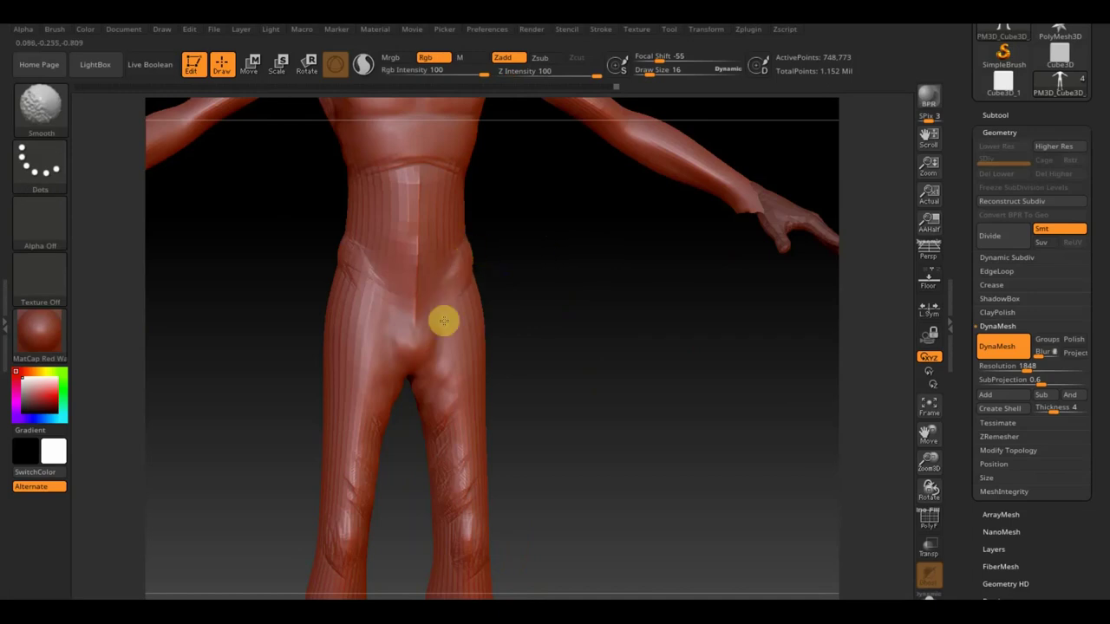
mouse_move(401, 290)
left_mouse_down()
mouse_move(412, 189)
mouse_move(388, 243)
left_mouse_up()
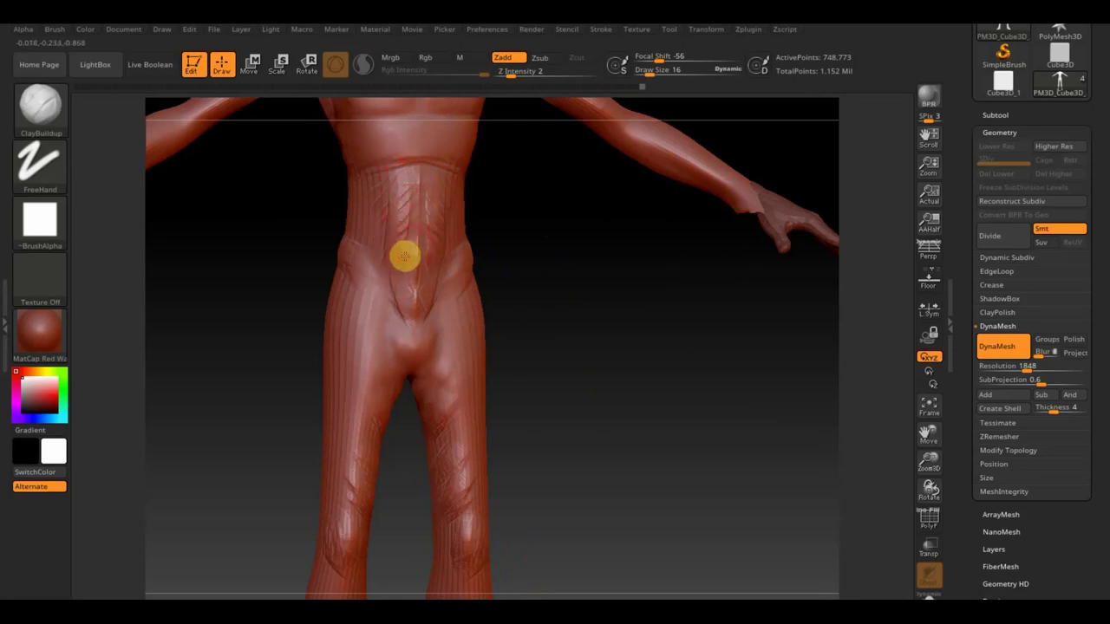
left_click_drag(407, 309, 422, 190)
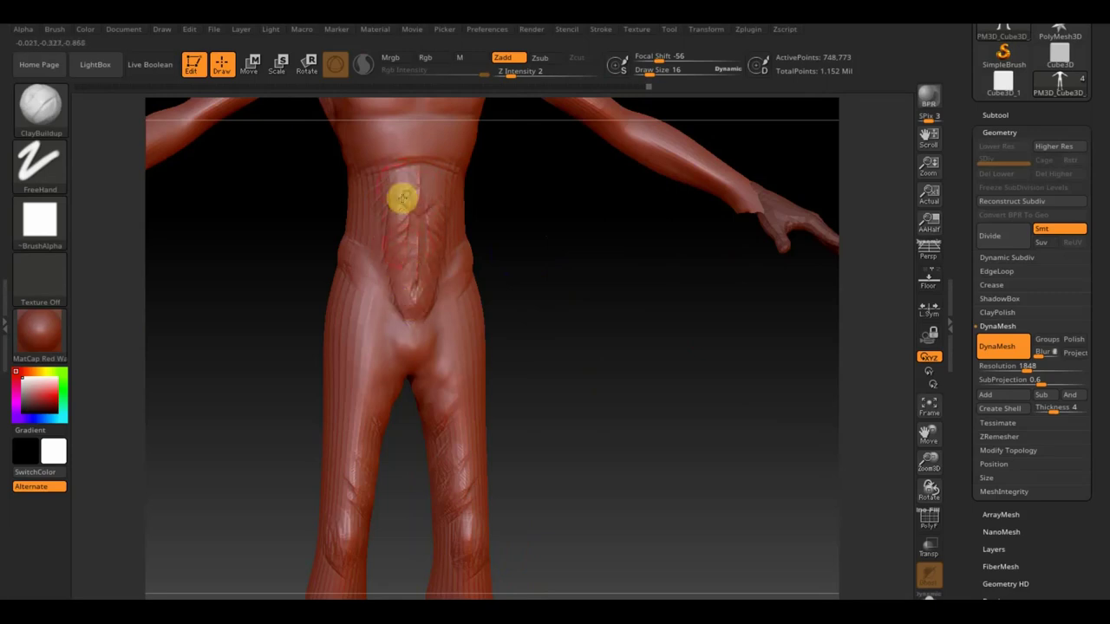
mouse_move(415, 196)
left_mouse_down("shift")
mouse_move(391, 235)
mouse_move(419, 234)
mouse_move(404, 245)
mouse_move(404, 269)
left_mouse_up("shift")
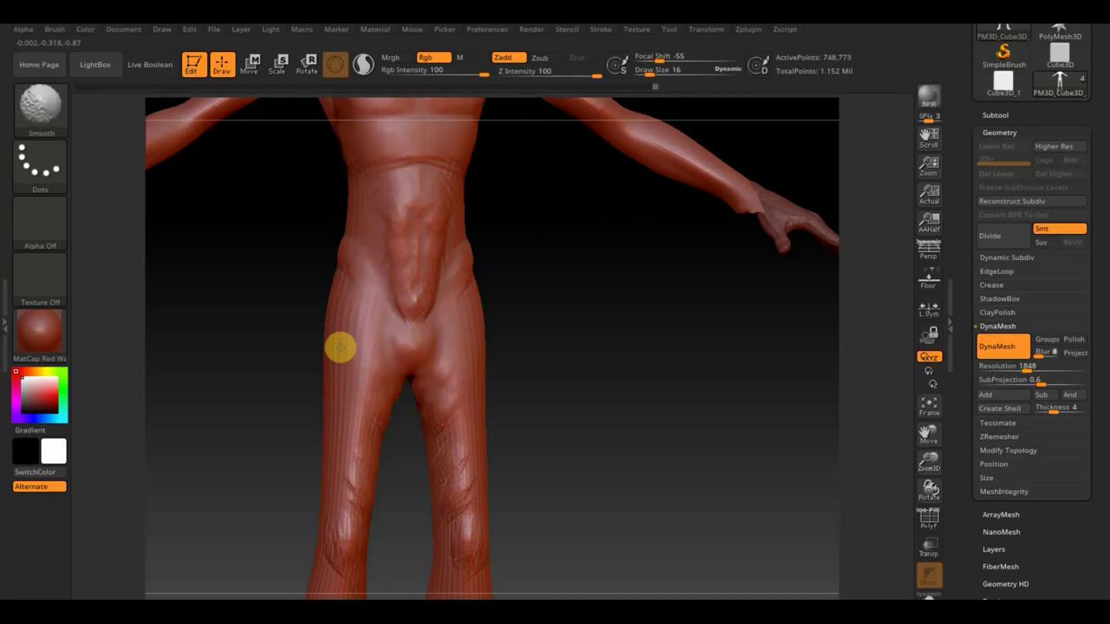
Build up clay across the pelvis and smooth wrinkles on the buttocks and lower back.
right_click_drag(434, 364, 634, 390)
mouse_move(425, 333)
left_mouse_down()
mouse_move(433, 359)
mouse_move(424, 289)
mouse_move(458, 317)
mouse_move(473, 294)
mouse_move(424, 346)
mouse_move(437, 353)
mouse_move(471, 321)
mouse_move(478, 300)
mouse_move(458, 277)
left_mouse_up()
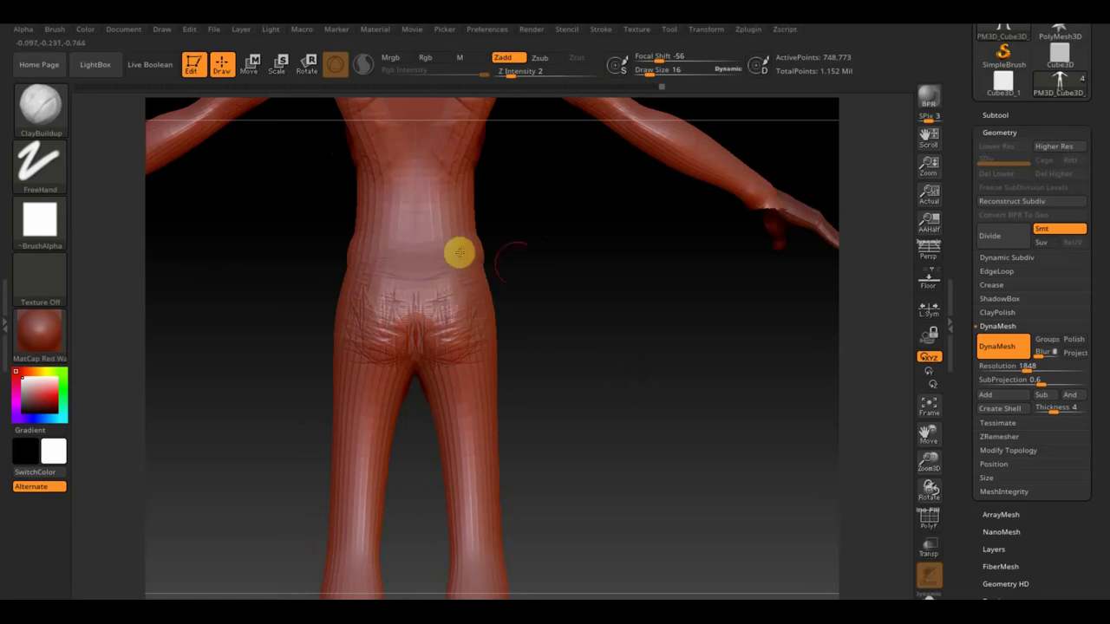
right_click_drag(460, 252, 505, 285)
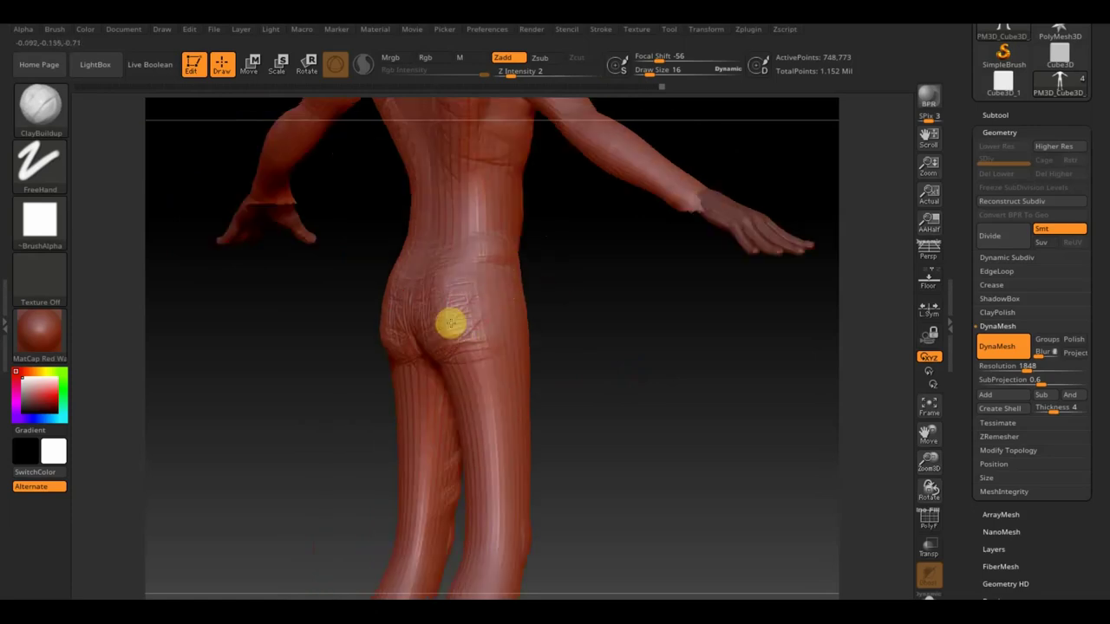
left_click_drag(461, 300, 435, 309, "shift")
mouse_move(425, 360)
left_mouse_down("shift")
mouse_move(488, 289)
mouse_move(471, 345)
mouse_move(460, 268)
mouse_move(443, 248)
left_mouse_up("shift")
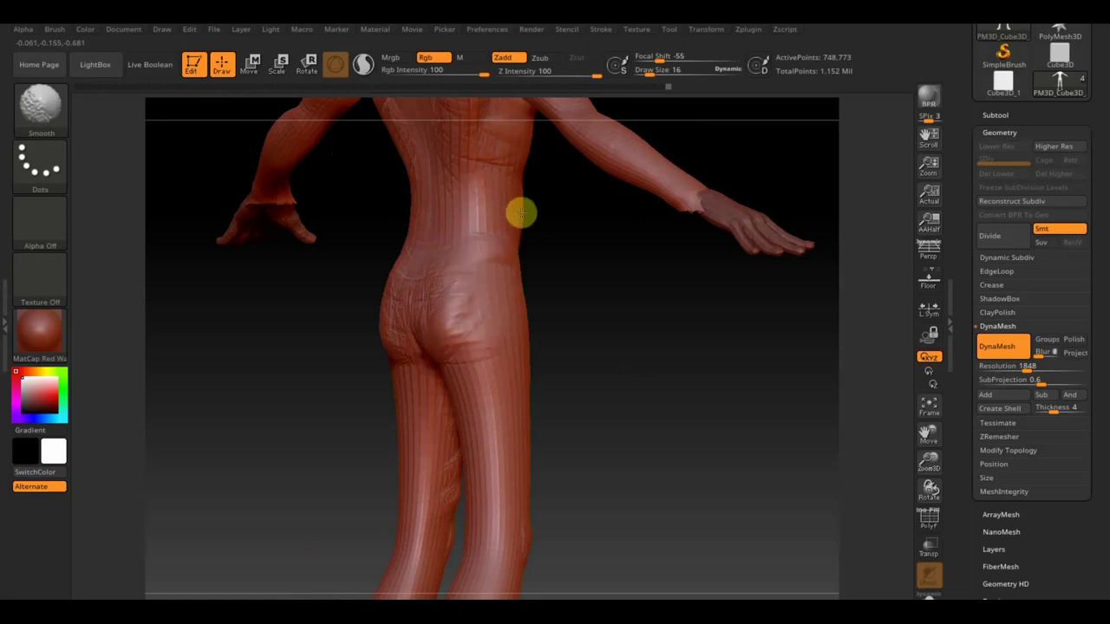
Build up form along the right thigh.
right_click_drag(483, 176, 587, 255)
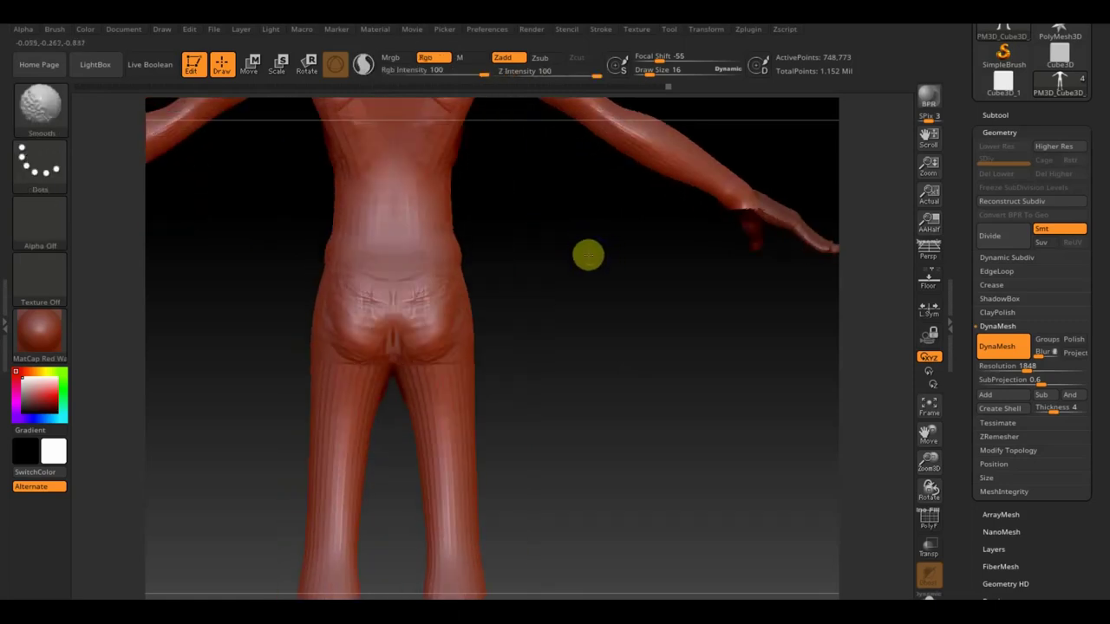
right_click_drag(520, 287, 508, 240, "alt")
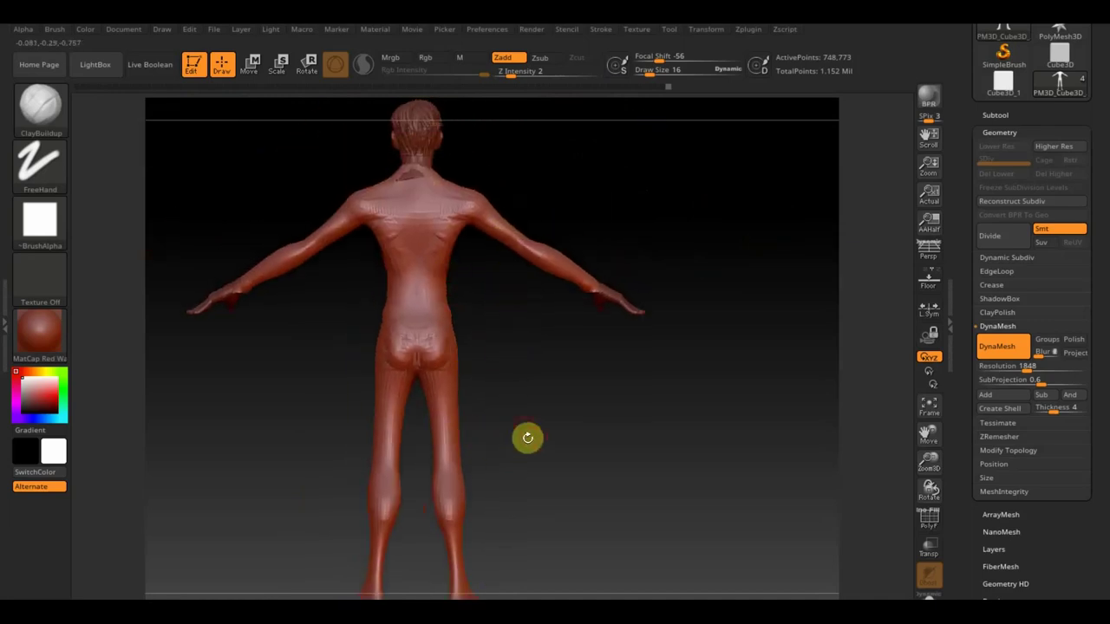
mouse_move(444, 280)
right_mouse_down("alt")
mouse_move(530, 327)
mouse_move(550, 393)
mouse_move(530, 243)
right_mouse_up("alt")
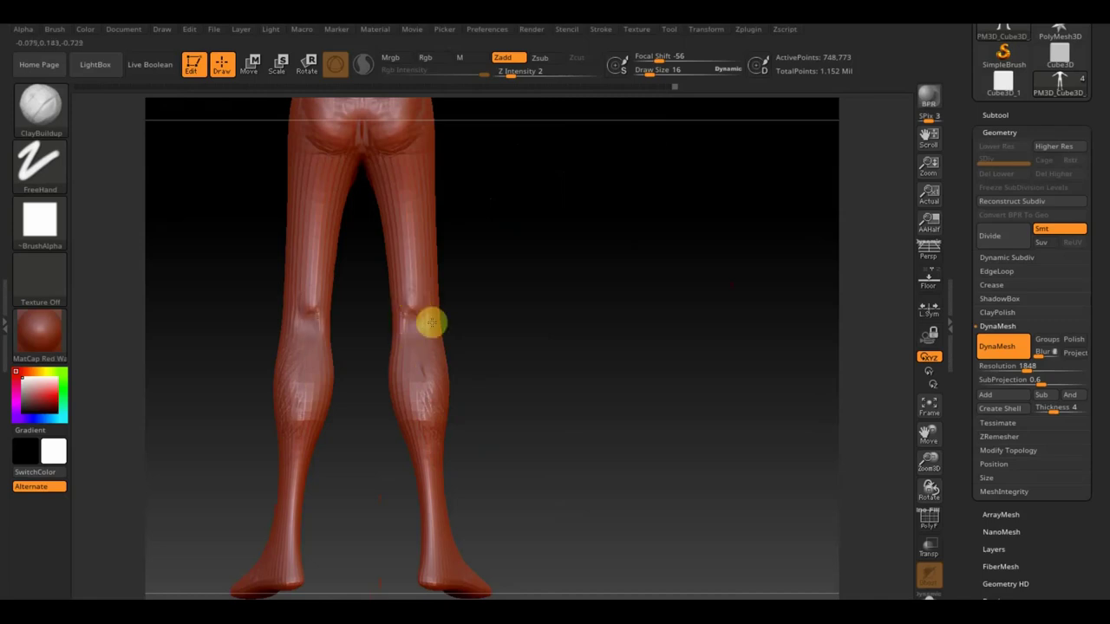
right_click_drag(437, 316, 453, 313)
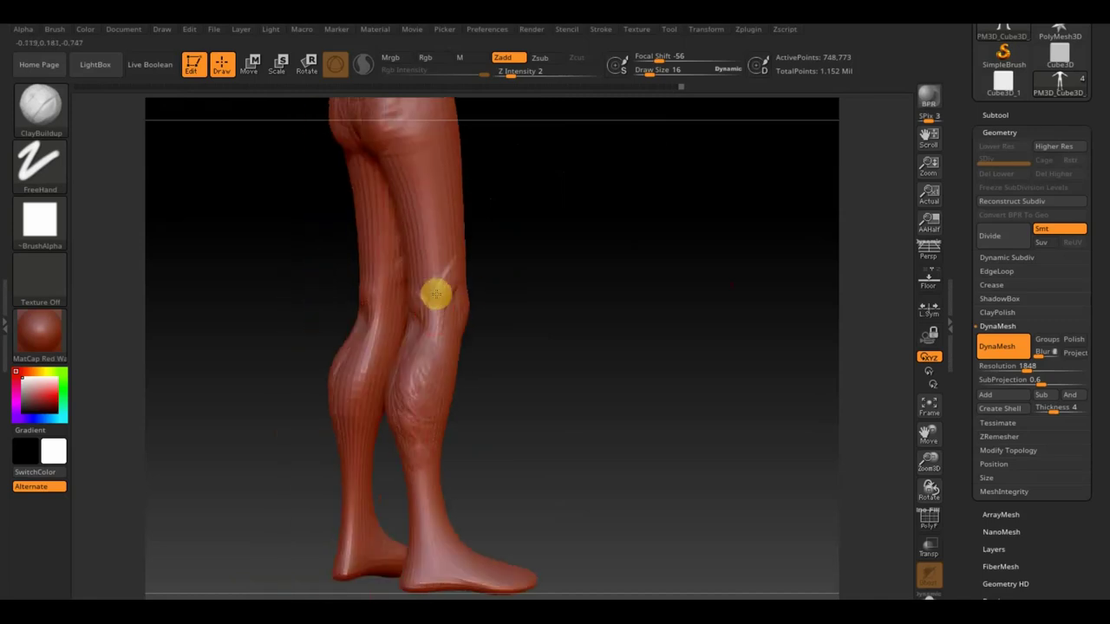
mouse_move(424, 158)
left_mouse_down()
mouse_move(415, 246)
mouse_move(428, 235)
mouse_move(411, 156)
mouse_move(441, 218)
left_mouse_up()
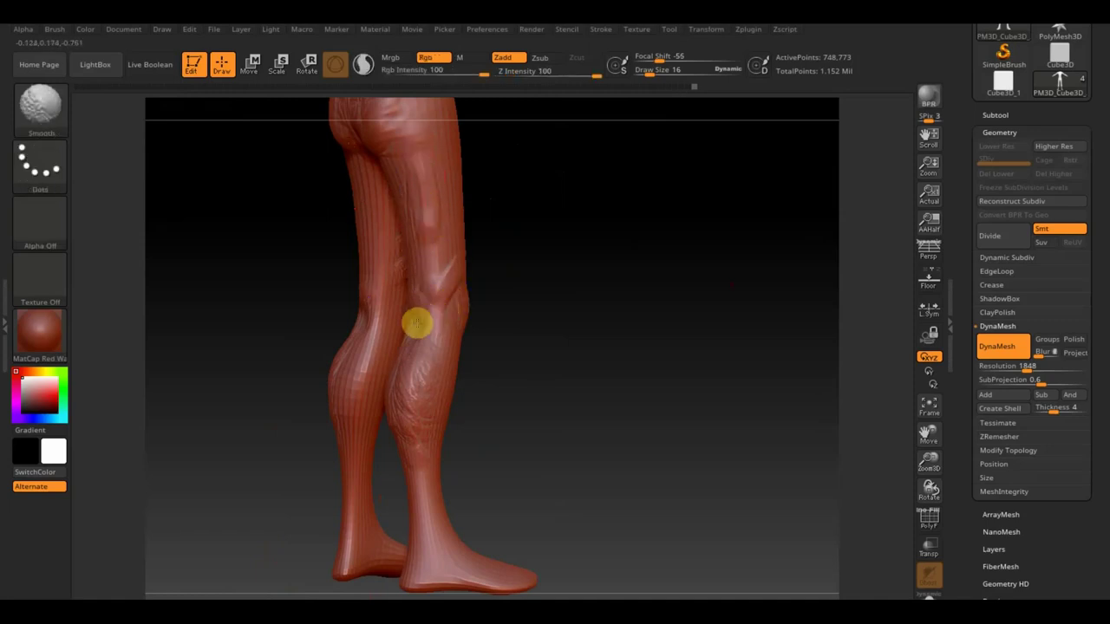
left_click_drag(473, 407, 611, 395)
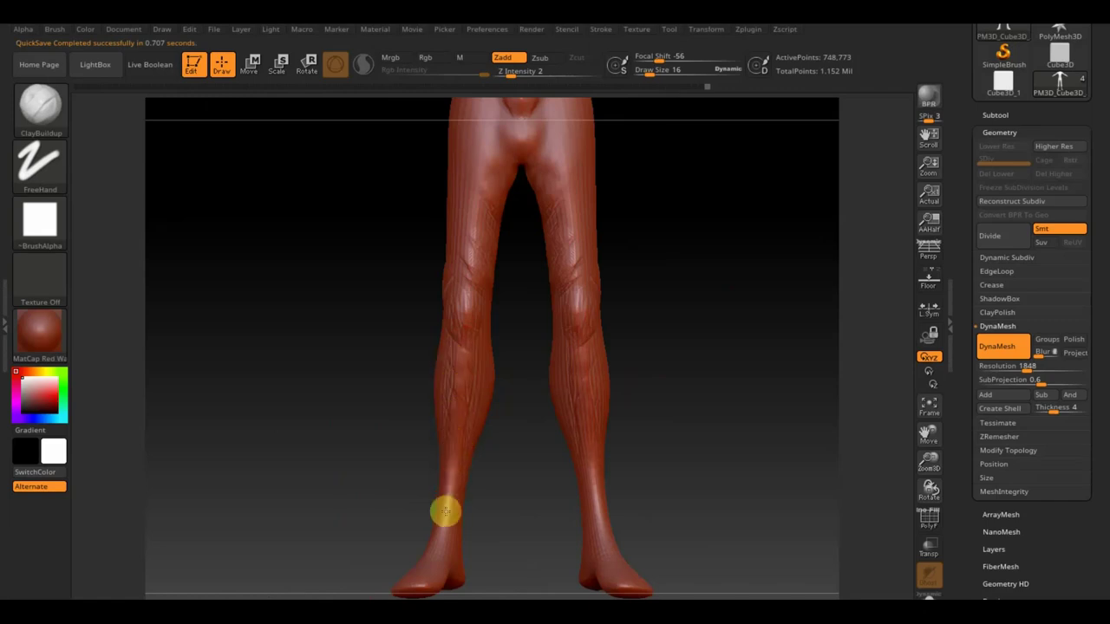
Smooth the shins and calves down toward the ankles from several angles.
key("shift")
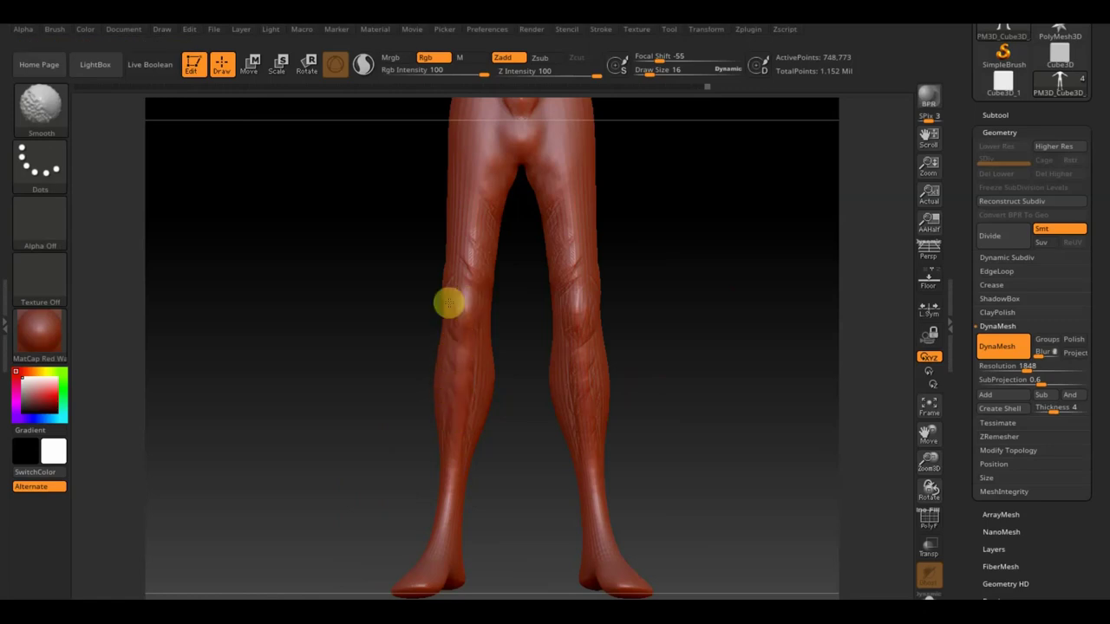
key("shift")
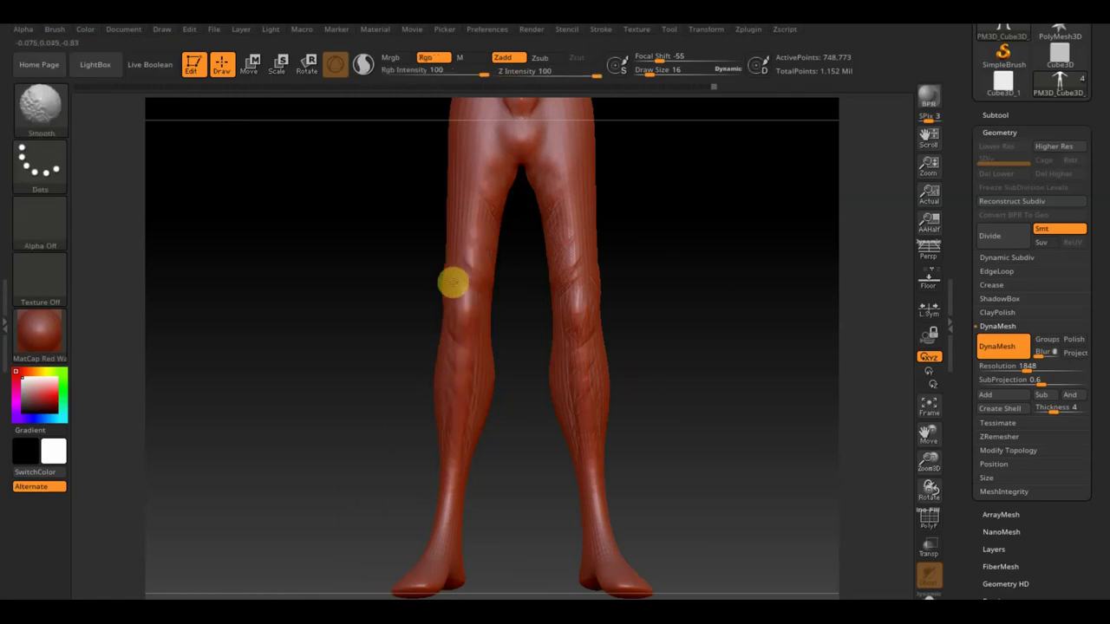
left_click_drag(505, 396, 420, 407)
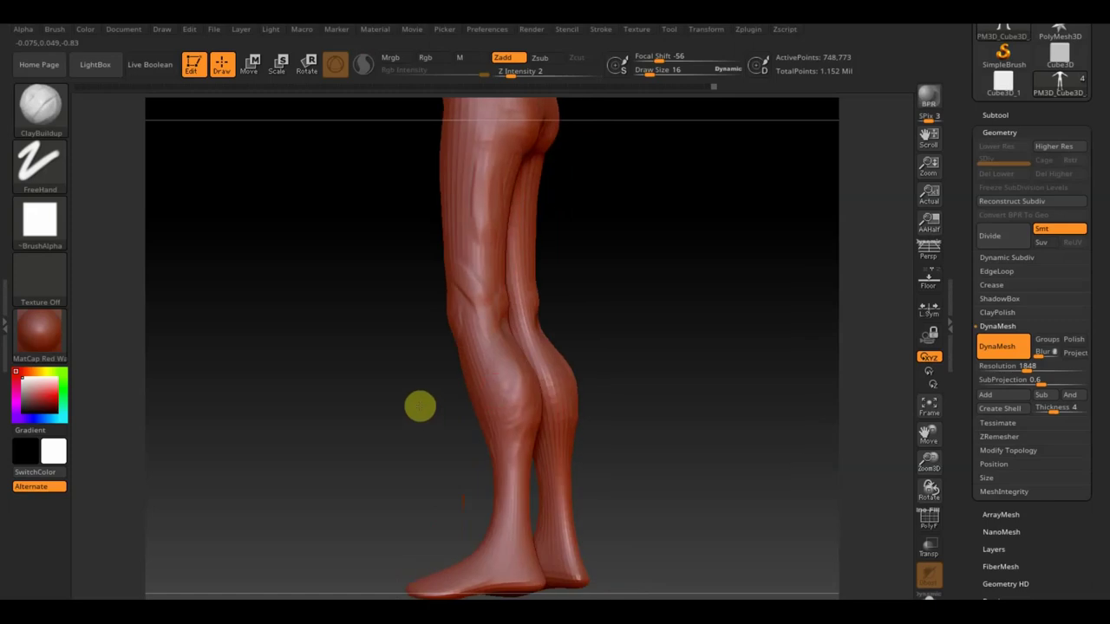
left_click_drag(632, 367, 614, 366)
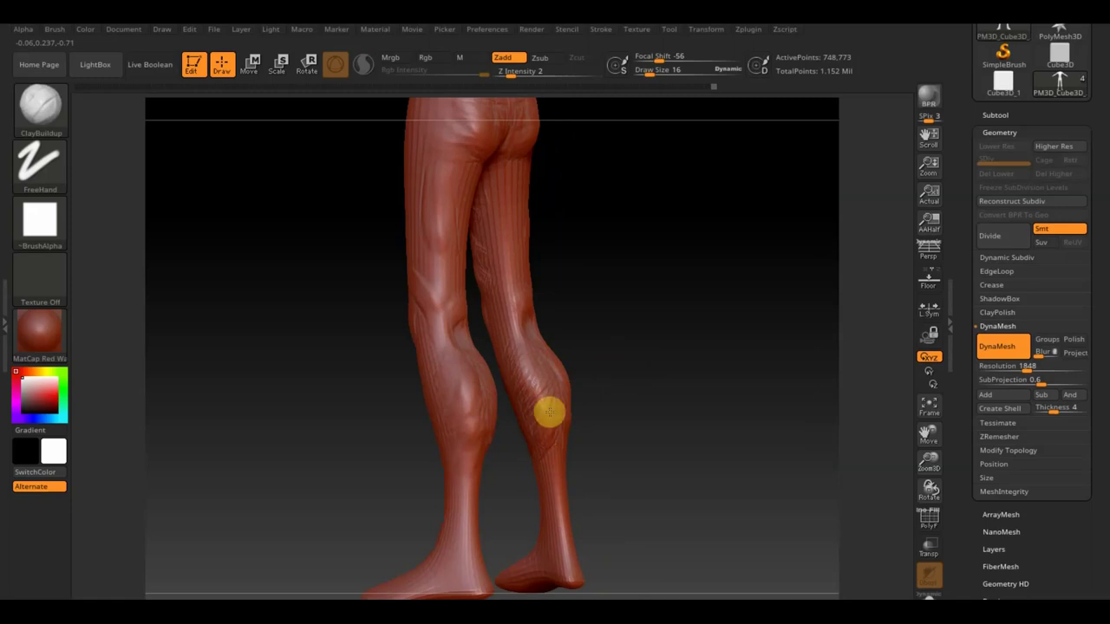
mouse_move(612, 320)
left_mouse_down()
mouse_move(572, 347)
mouse_move(619, 344)
left_mouse_up()
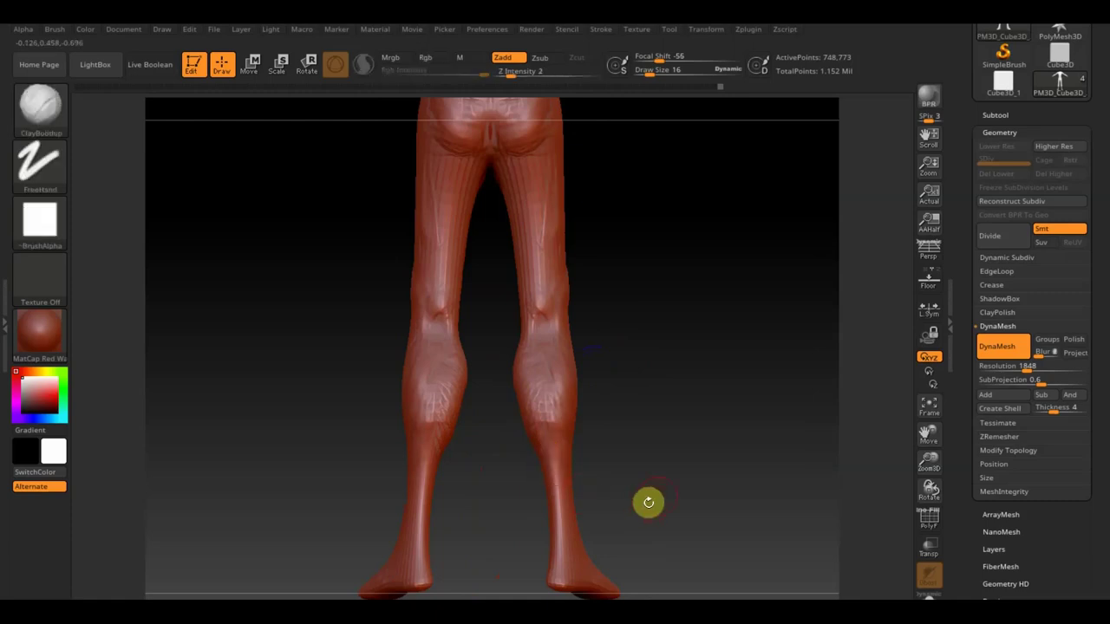
left_click_drag(661, 489, 639, 355, "alt")
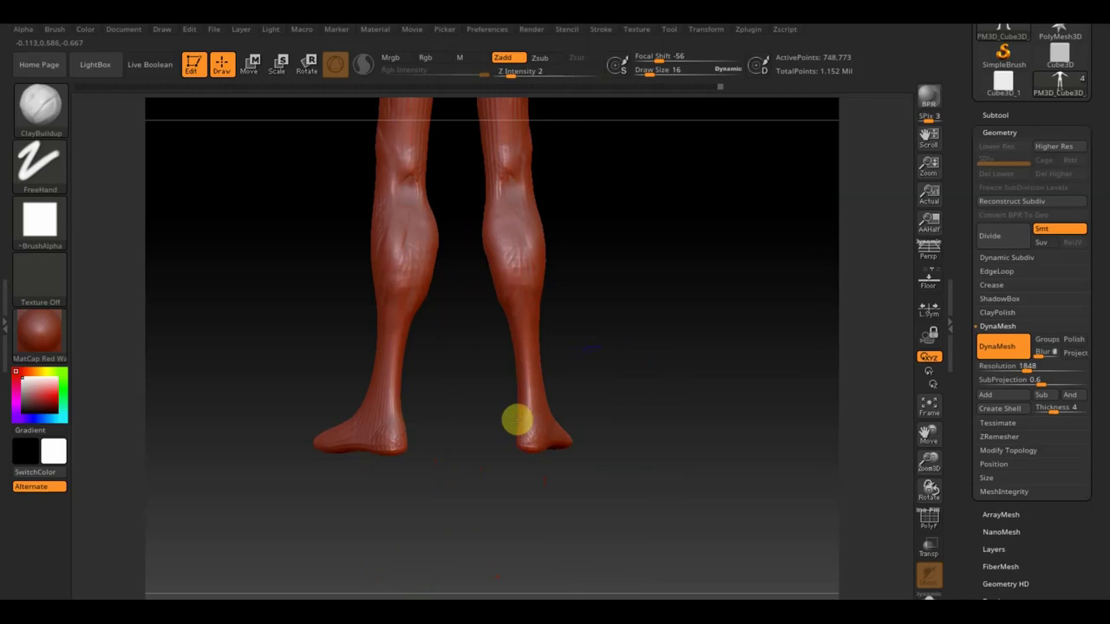
left_click_drag(588, 393, 527, 396)
Smooth the ankles just above the heels of both feet.
left_click_drag(616, 357, 643, 371, "shift")
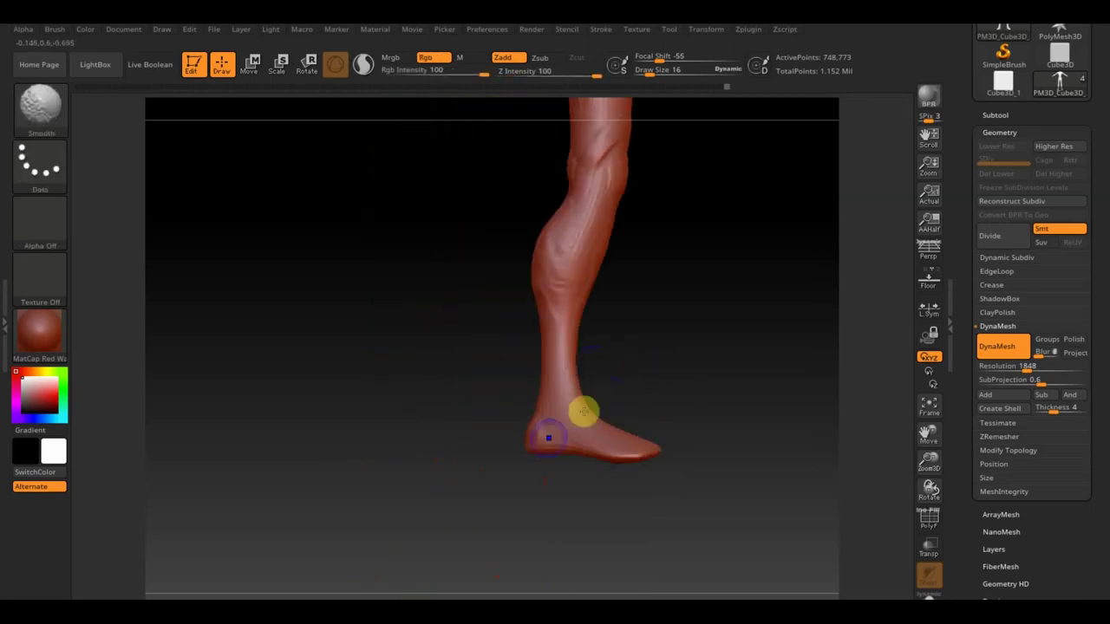
mouse_move(552, 426)
left_mouse_down()
mouse_move(657, 379)
mouse_move(558, 438)
left_mouse_up()
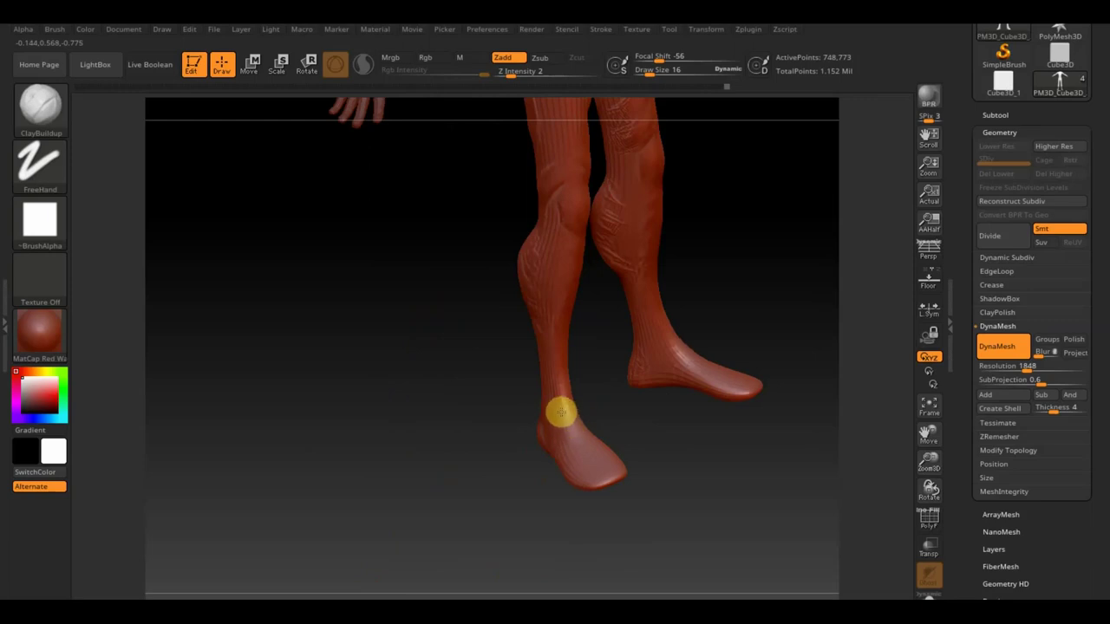
mouse_move(555, 342)
left_mouse_down()
mouse_move(607, 349)
mouse_move(531, 413)
left_mouse_up()
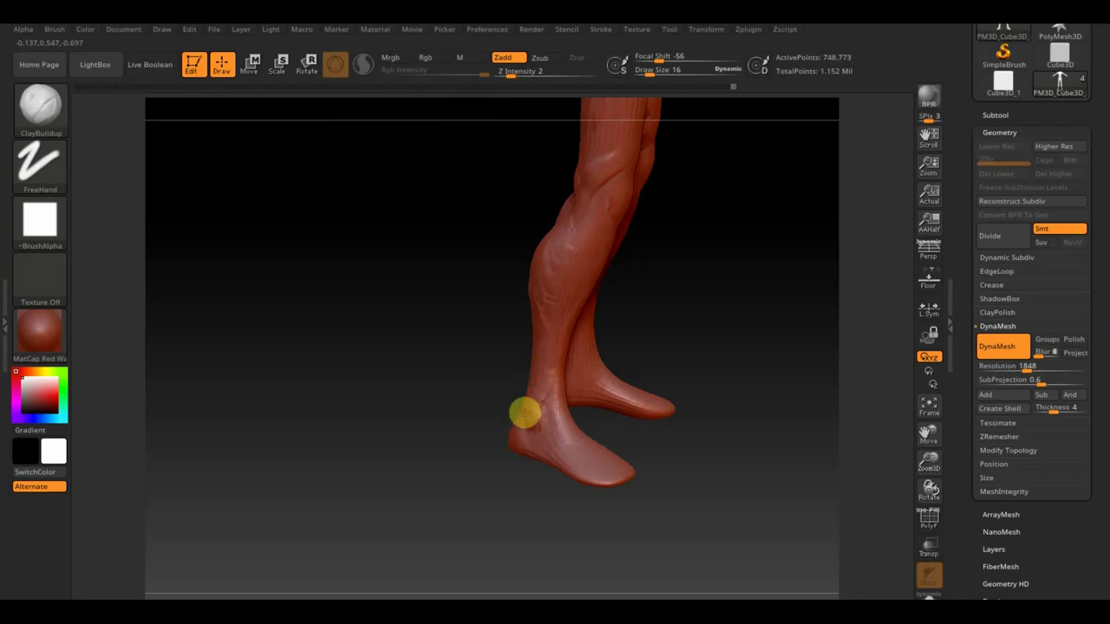
key("shift")
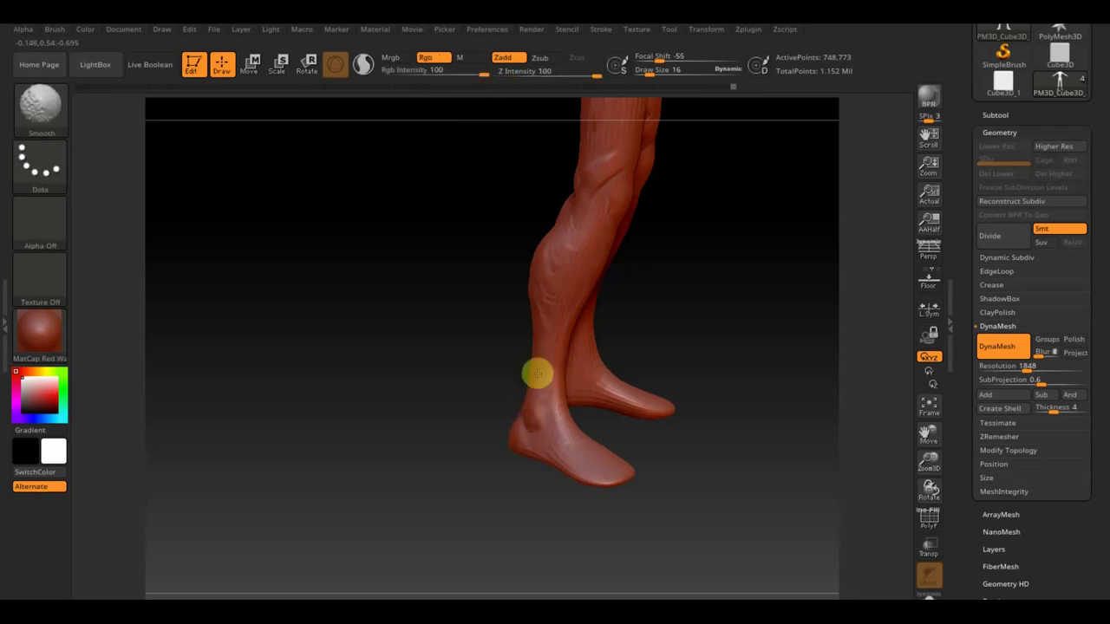
mouse_move(585, 391)
left_mouse_down()
mouse_move(711, 330)
mouse_move(659, 330)
mouse_move(588, 394)
left_mouse_up()
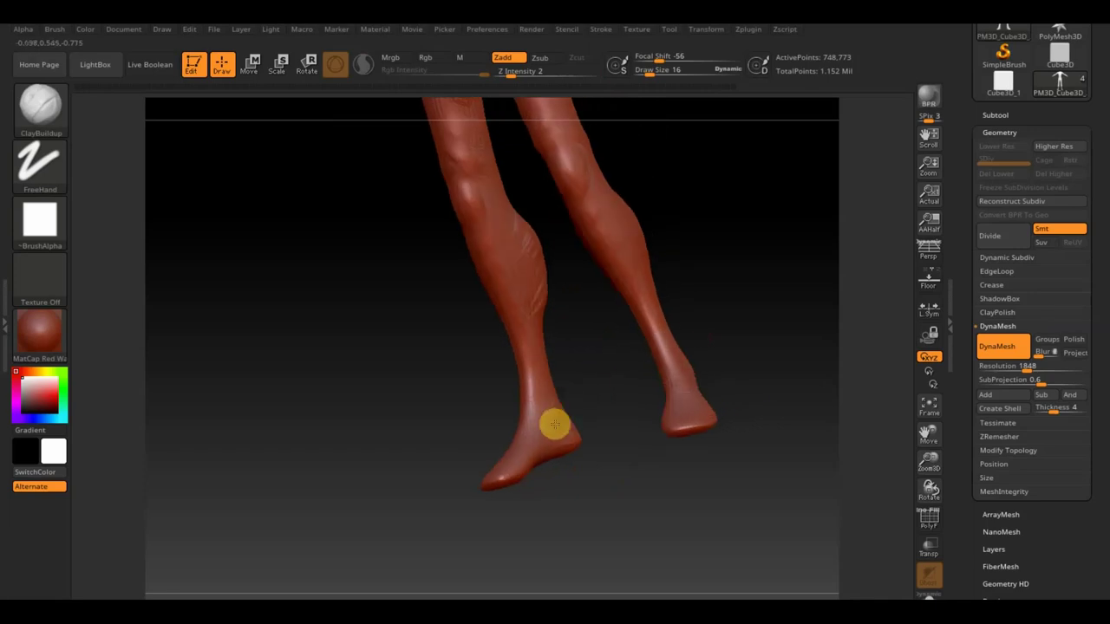
key("shift")
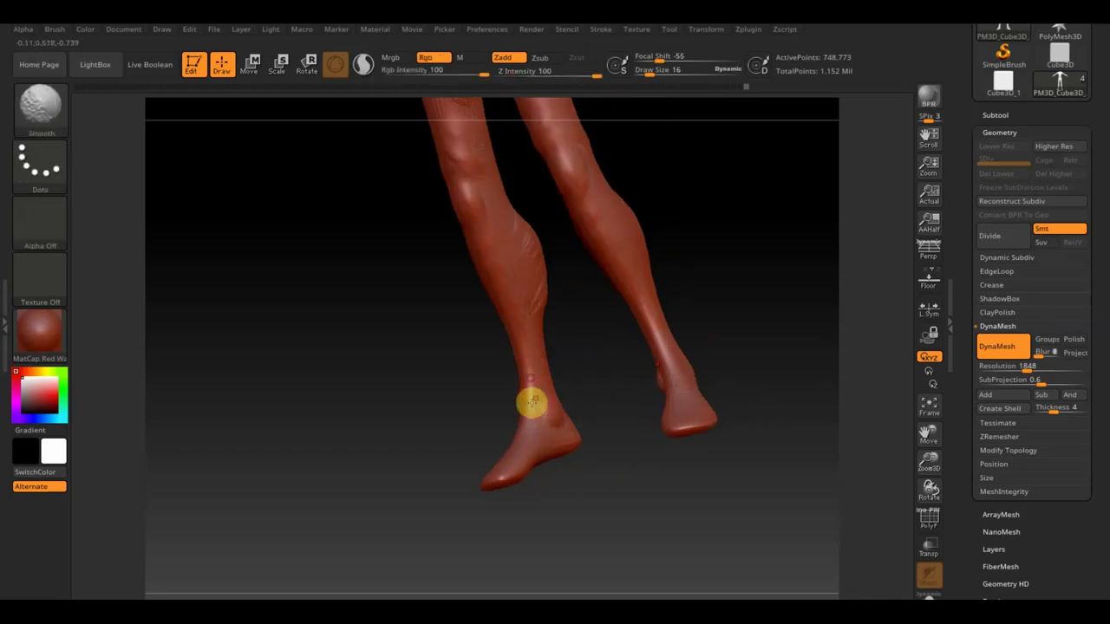
left_click_drag(560, 350, 538, 372)
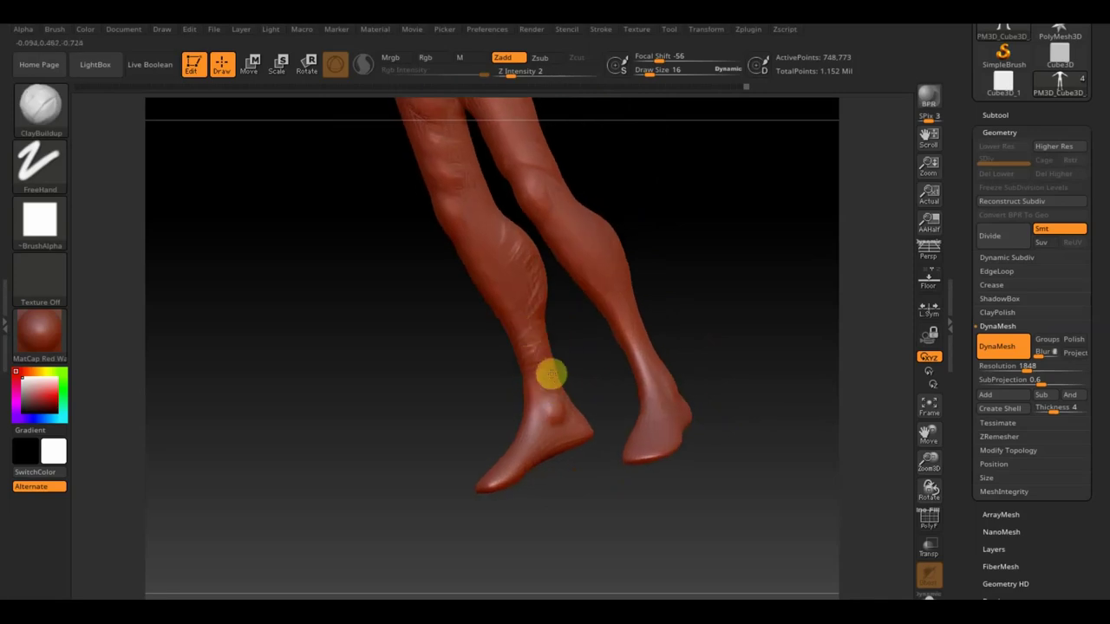
Keep smoothing the legs and heels from front, side and back, then soften the inner thigh.
key("shift")
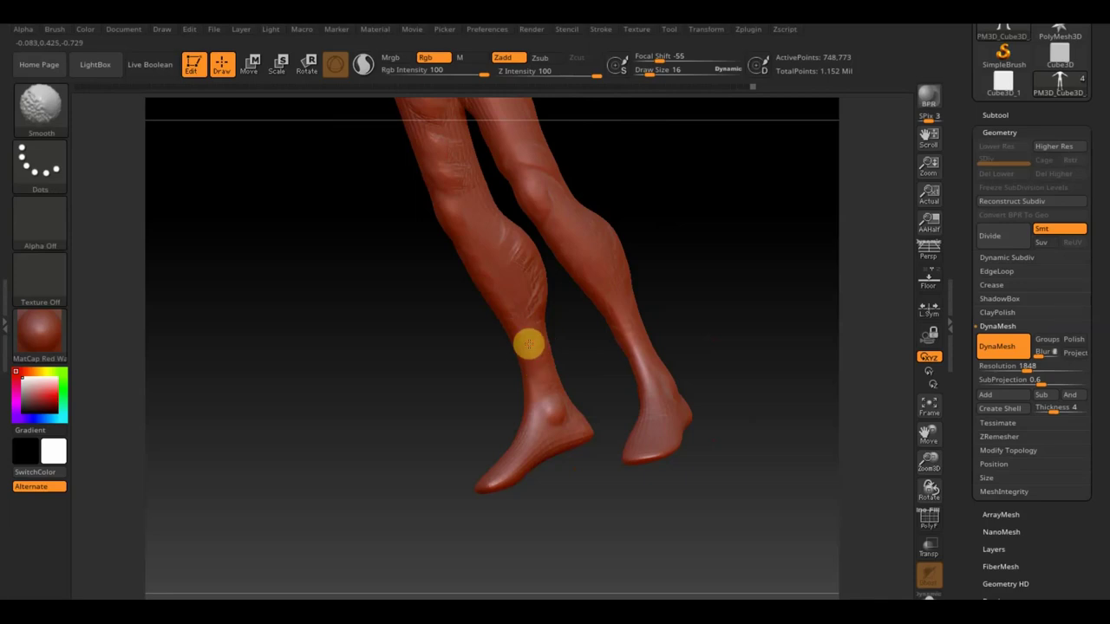
left_click_drag(682, 303, 566, 357)
key("shift")
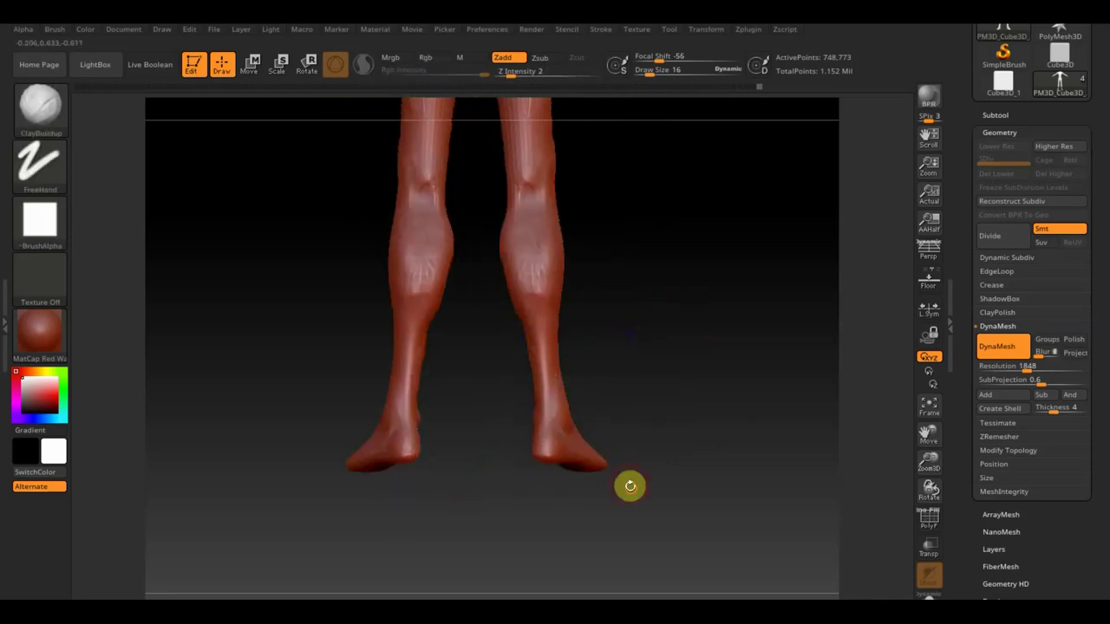
left_click_drag(629, 485, 533, 447)
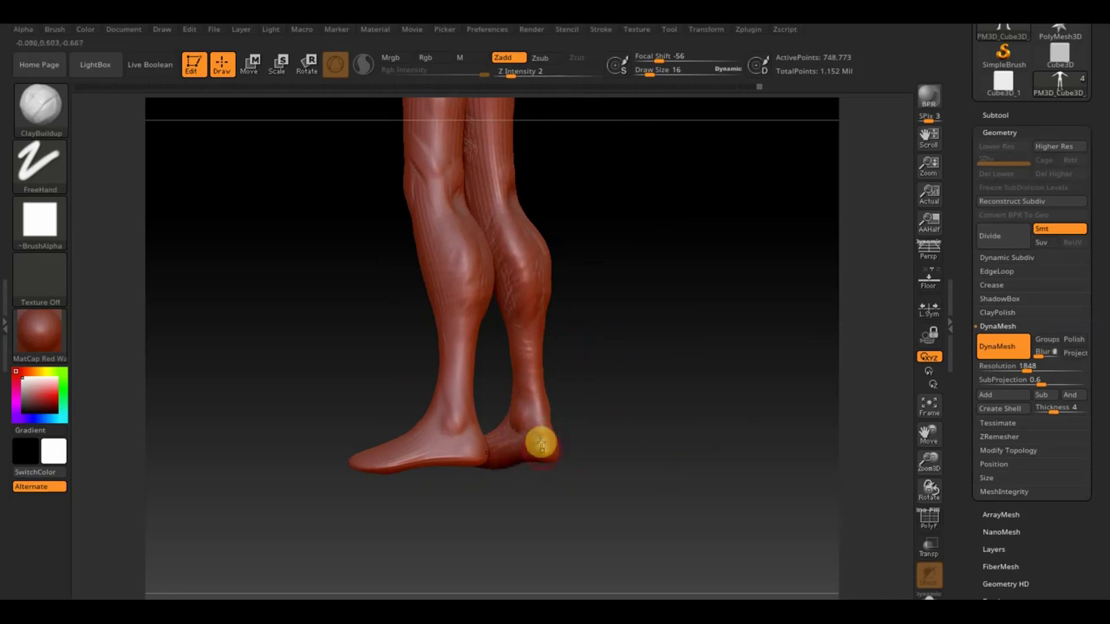
key("shift")
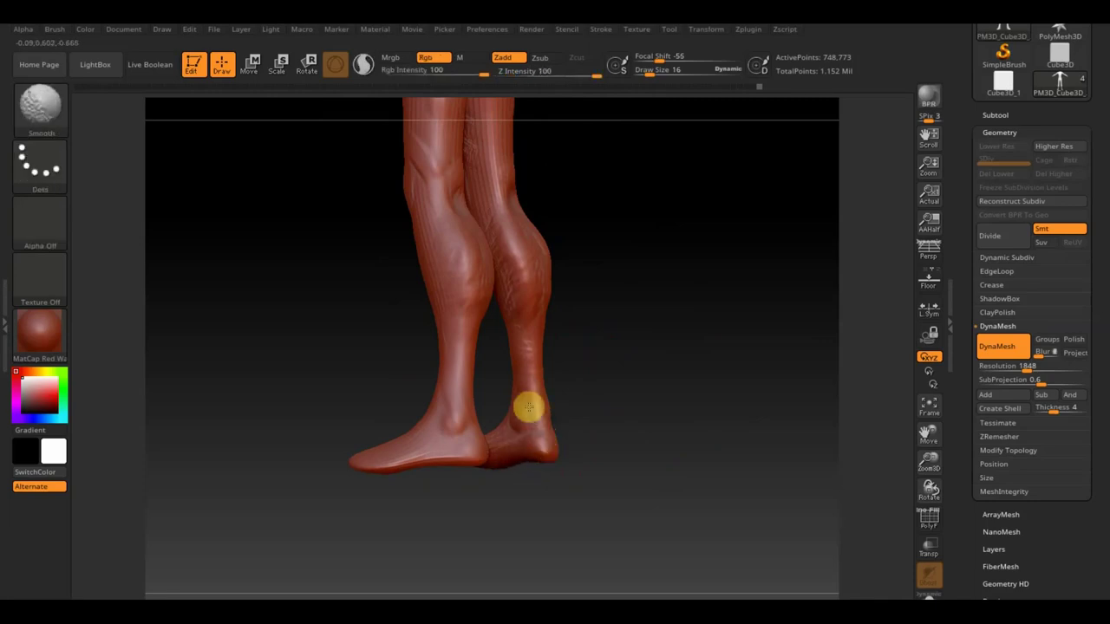
mouse_move(604, 344)
left_mouse_down("shift")
mouse_move(603, 325)
mouse_move(602, 339)
left_mouse_up("shift")
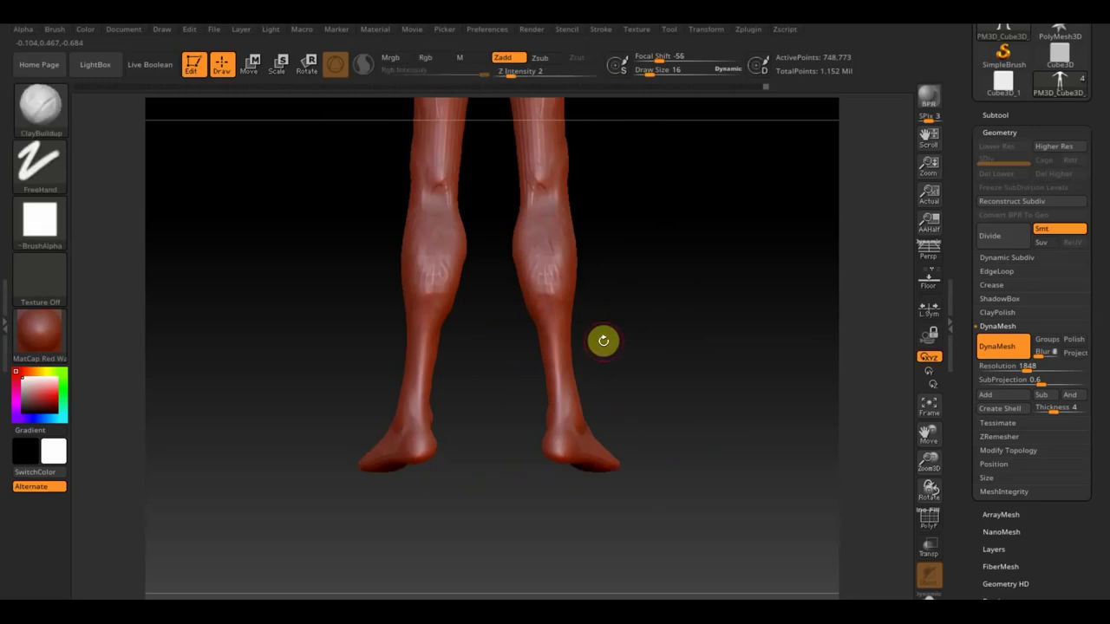
left_click_drag(671, 300, 651, 523, "alt")
mouse_move(480, 302)
left_mouse_down()
mouse_move(470, 252)
mouse_move(481, 300)
left_mouse_up()
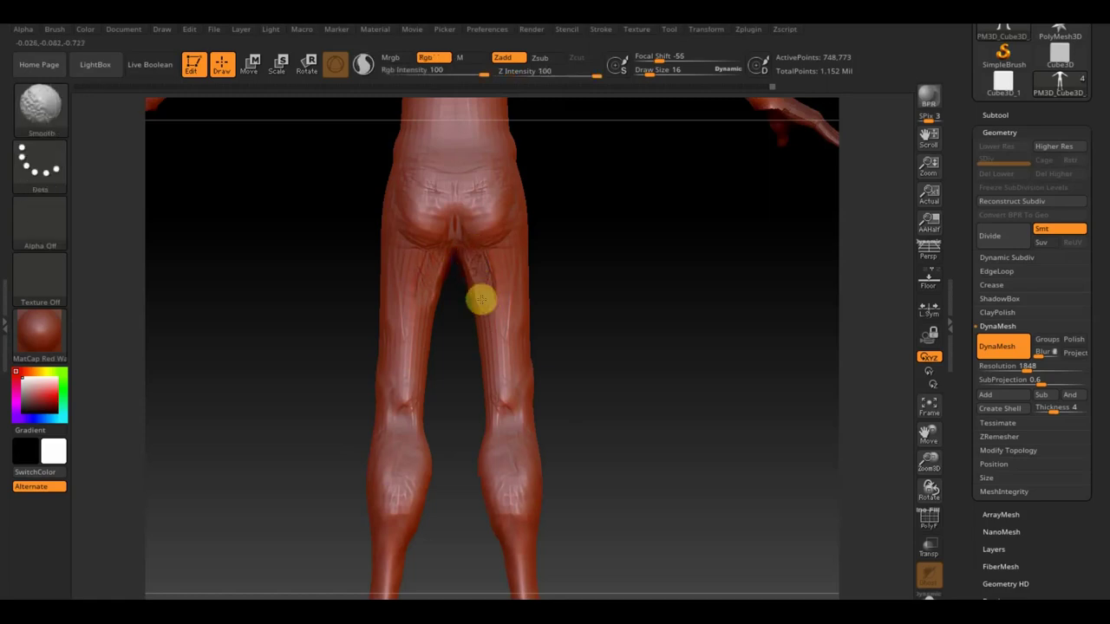
Smooth the inner thigh up to the glute.
mouse_move(486, 250)
left_mouse_down("shift")
mouse_move(492, 365)
mouse_move(518, 238)
mouse_move(520, 262)
mouse_move(510, 248)
mouse_move(492, 261)
left_mouse_up("shift")
mouse_move(514, 336)
left_mouse_down("shift")
mouse_move(518, 367)
mouse_move(491, 306)
mouse_move(506, 235)
mouse_move(473, 191)
mouse_move(428, 176)
mouse_move(459, 191)
left_mouse_up("shift")
mouse_move(616, 332)
left_mouse_down()
mouse_move(625, 439)
mouse_move(564, 453)
mouse_move(650, 437)
mouse_move(543, 393)
mouse_move(517, 426)
mouse_move(501, 317)
left_mouse_up()
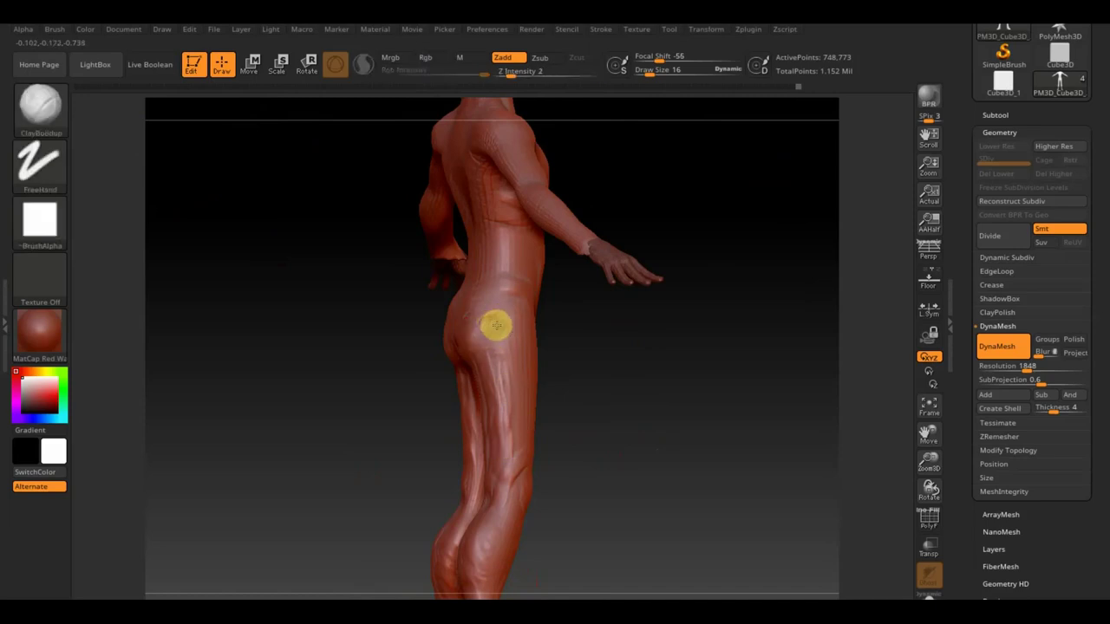
Smooth and reshape the rough surface on the hip and flank.
mouse_move(483, 349)
left_mouse_down("shift")
mouse_move(486, 340)
mouse_move(493, 358)
left_mouse_up("shift")
left_click_drag(516, 319, 500, 341, "shift")
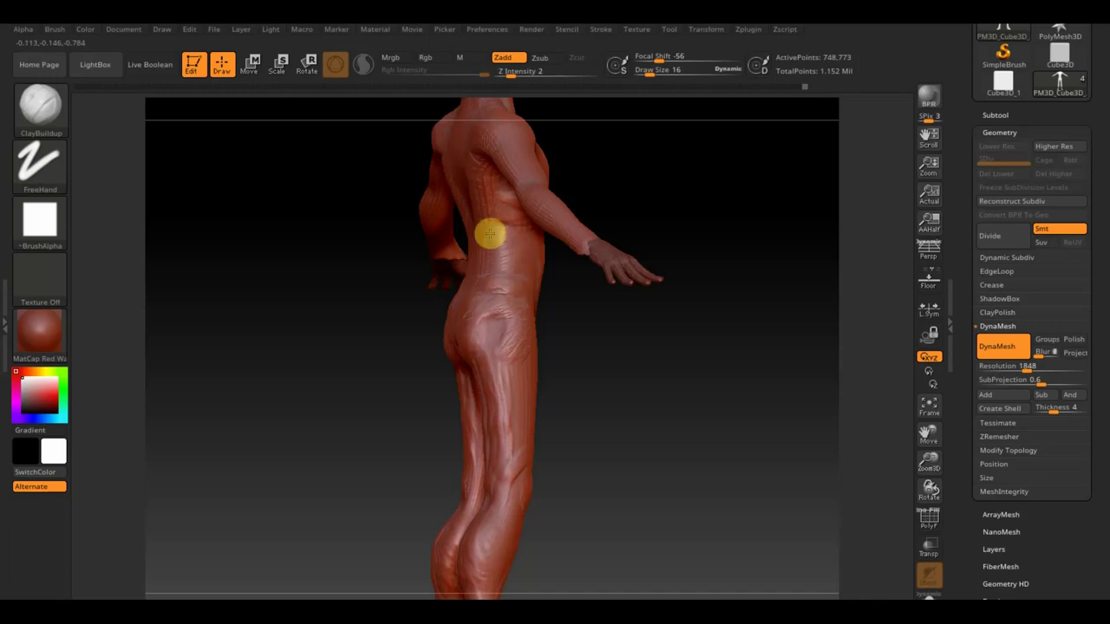
key("shift")
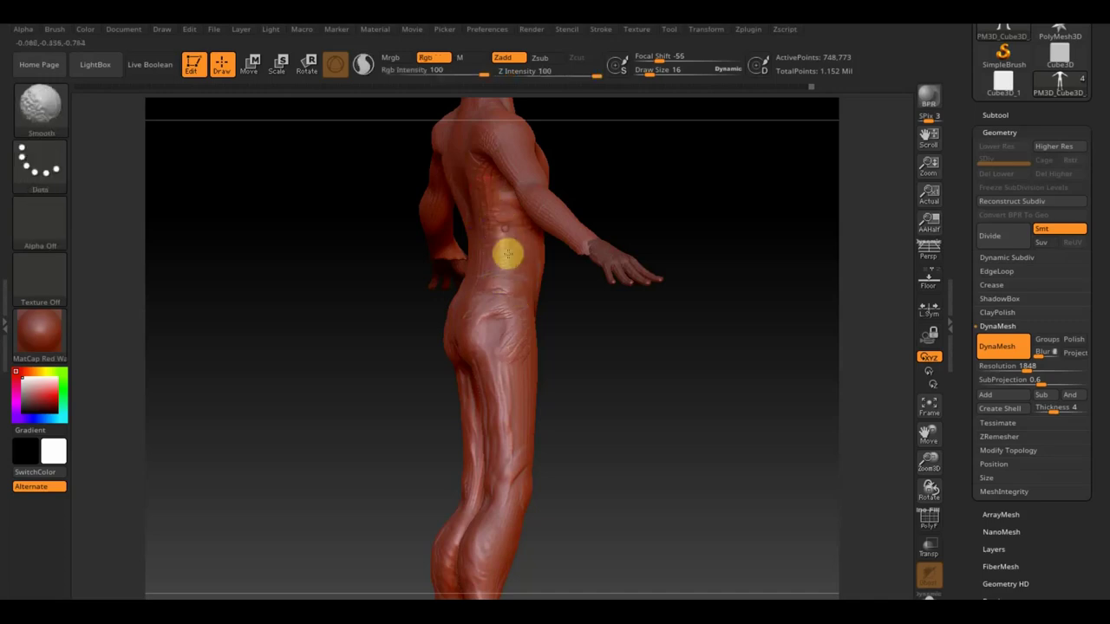
mouse_move(578, 364)
left_mouse_down()
mouse_move(537, 381)
mouse_move(654, 364)
left_mouse_up()
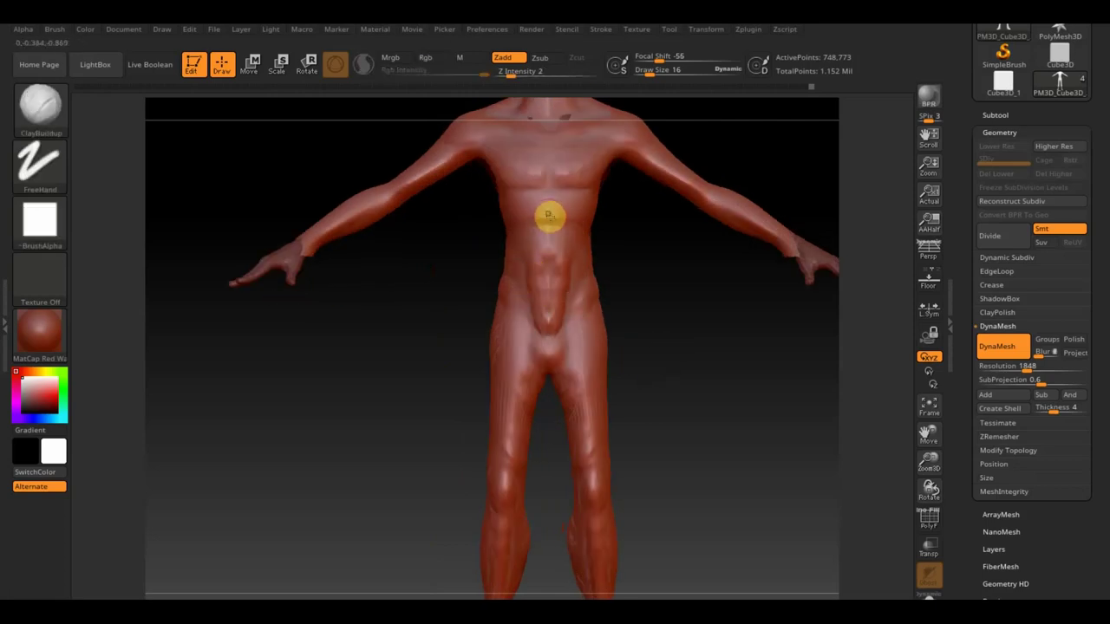
Smooth the upper abdomen and check the torso from front, back and three-quarter views.
left_click_drag(541, 287, 572, 267, "shift")
mouse_move(524, 151)
right_mouse_down()
mouse_move(528, 261)
mouse_move(567, 263)
right_mouse_up()
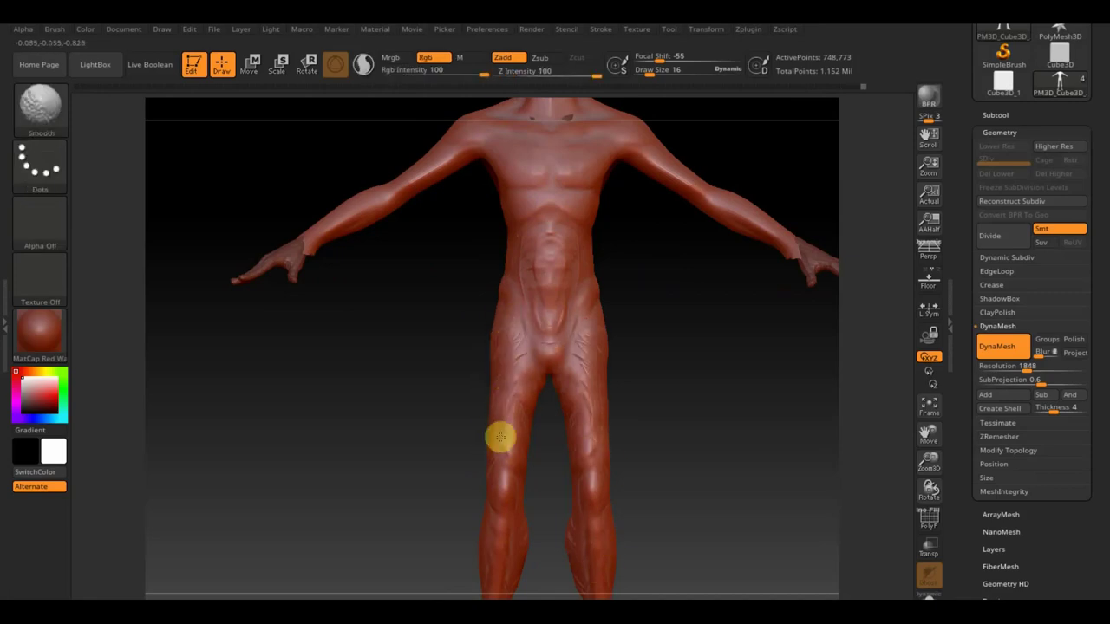
mouse_move(503, 297)
right_mouse_down()
mouse_move(552, 250)
mouse_move(473, 169)
mouse_move(619, 449)
mouse_move(491, 237)
right_mouse_up()
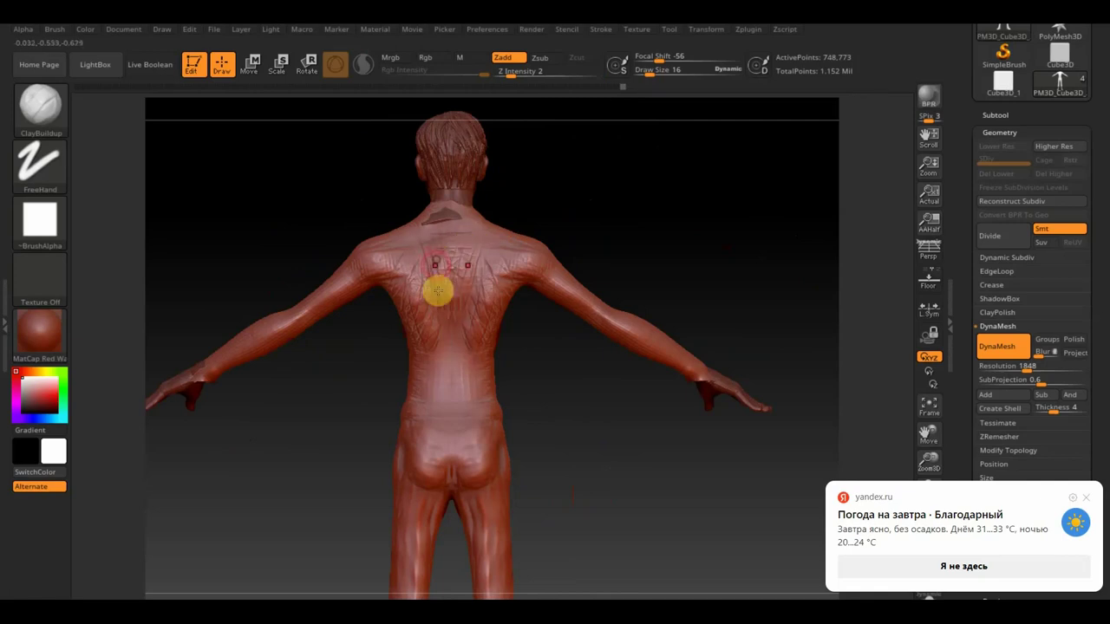
right_click_drag(525, 367, 396, 364)
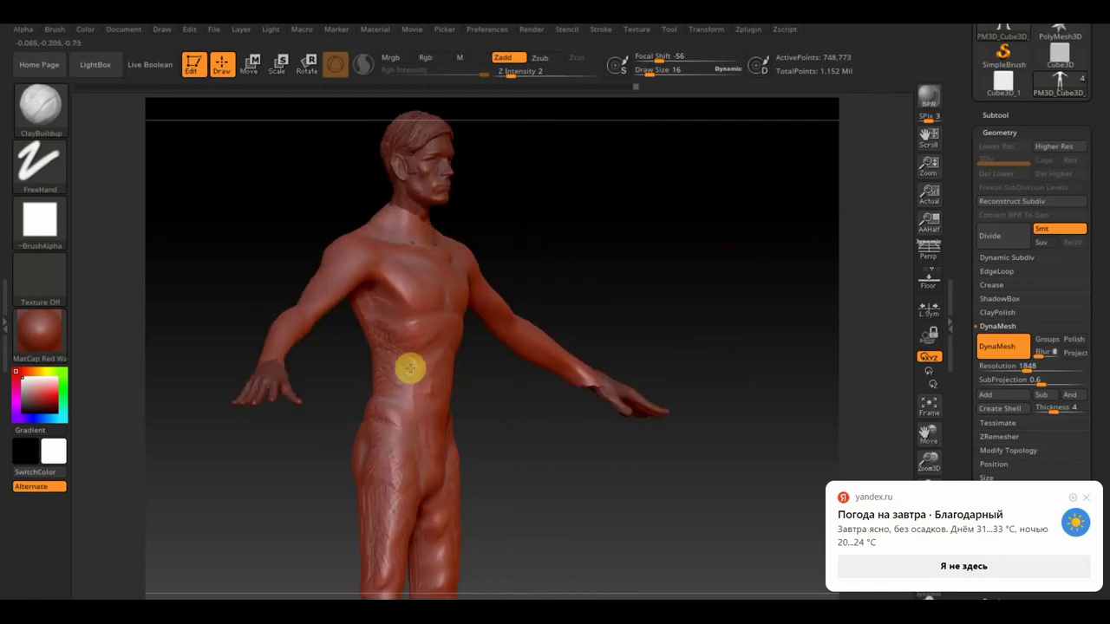
mouse_move(460, 459)
right_mouse_down()
mouse_move(723, 515)
mouse_move(364, 359)
mouse_move(307, 307)
mouse_move(238, 320)
mouse_move(387, 268)
right_mouse_up()
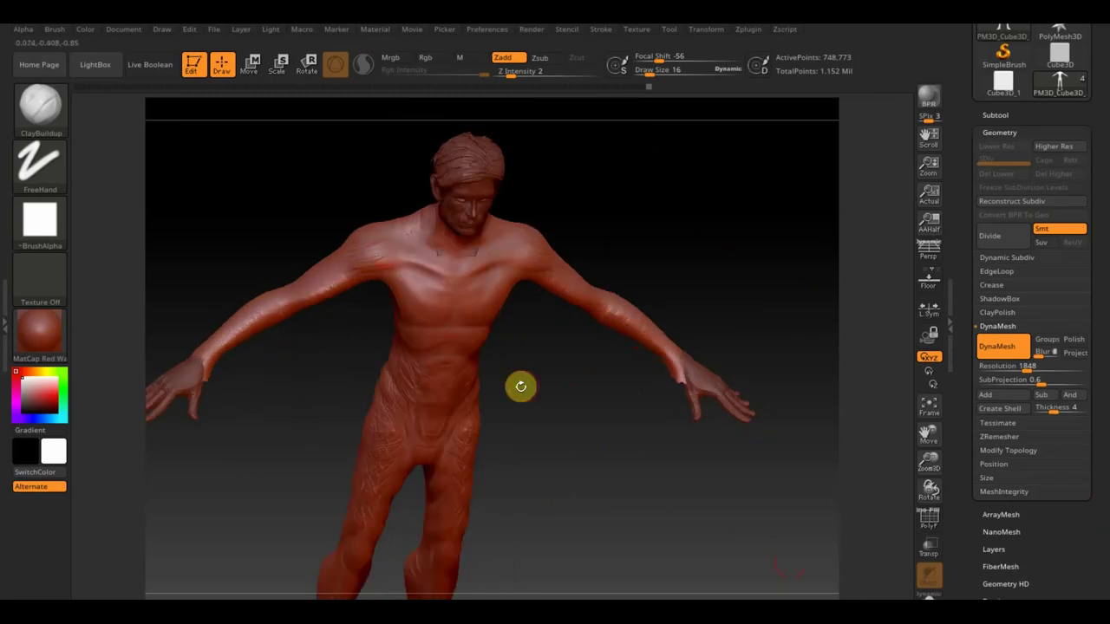
mouse_move(521, 387)
right_mouse_down("alt")
mouse_move(751, 420)
mouse_move(709, 393)
right_mouse_up("alt")
right_click_drag(557, 498, 563, 457)
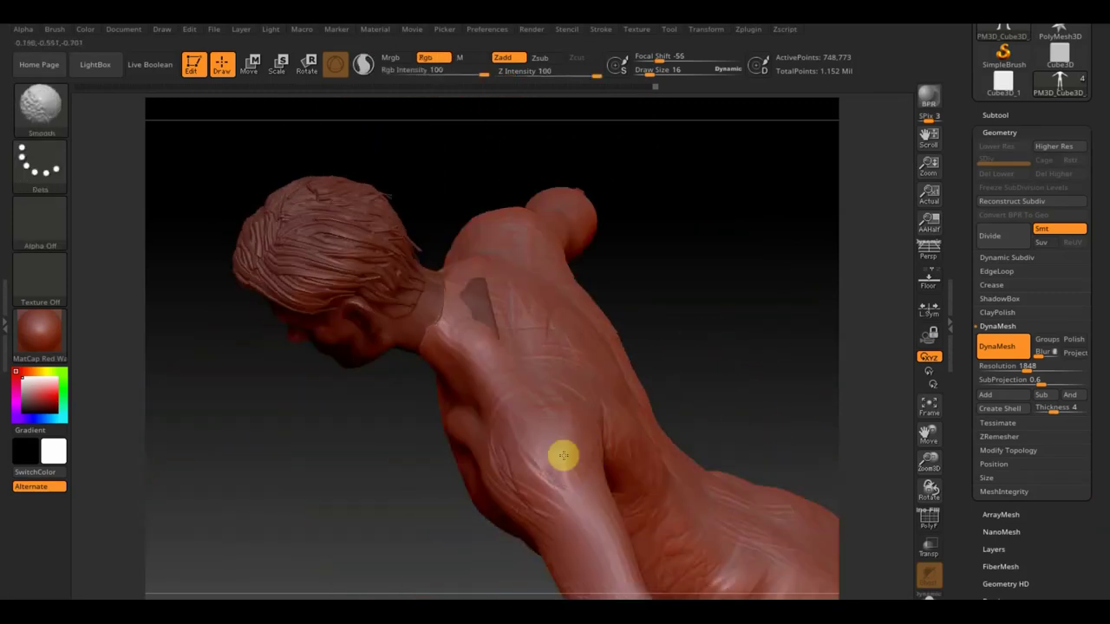
right_click_drag(517, 350, 733, 205)
mouse_move(495, 379)
right_mouse_down("shift")
mouse_move(647, 275)
mouse_move(112, 117)
right_mouse_up("shift")
Switch to the Move Topological brush with the BMT shortcut.
key("b")
key("m")
key("t")
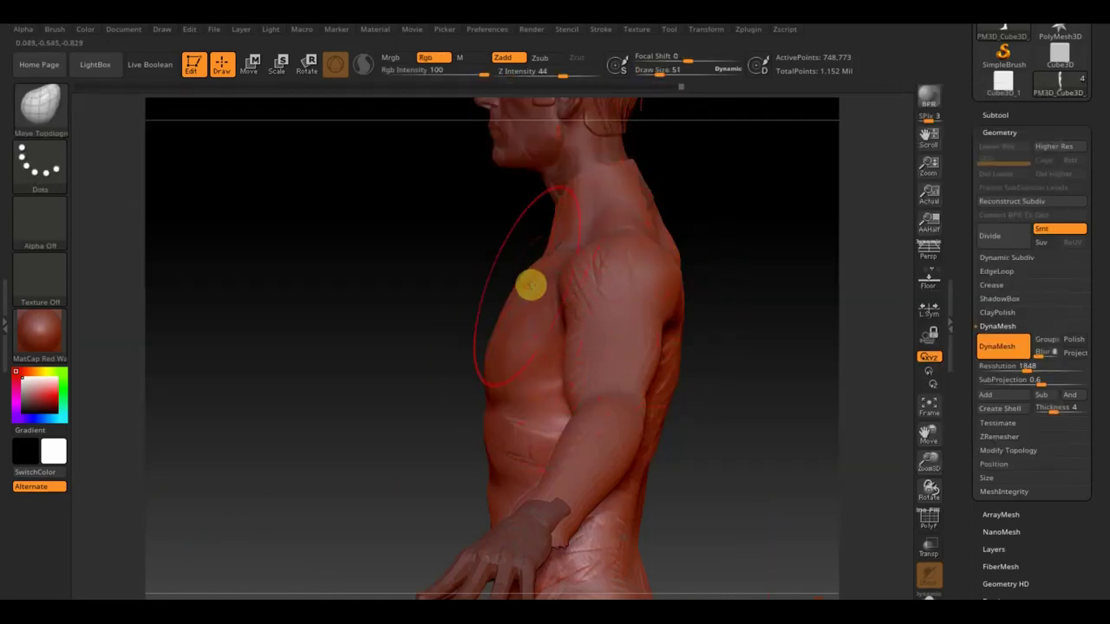
right_click_drag(497, 367, 347, 385, "shift")
Switch to ClayBuildup (BCB) and smooth the fine wrinkles across the chest and torso.
key("b")
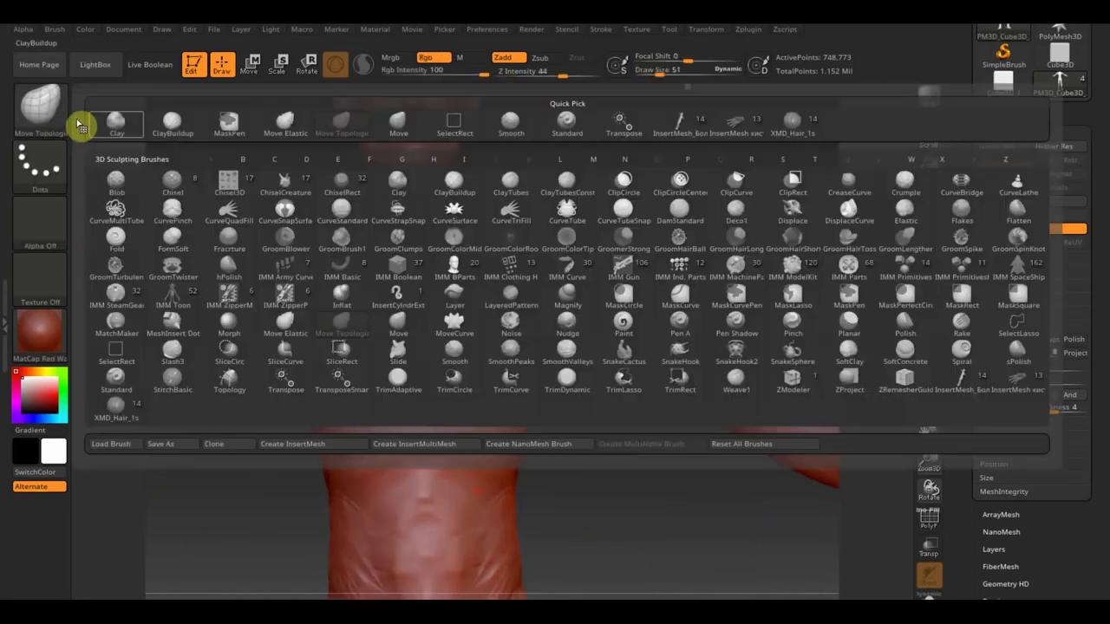
key("c")
key("b")
left_click_drag(659, 122, 711, 189)
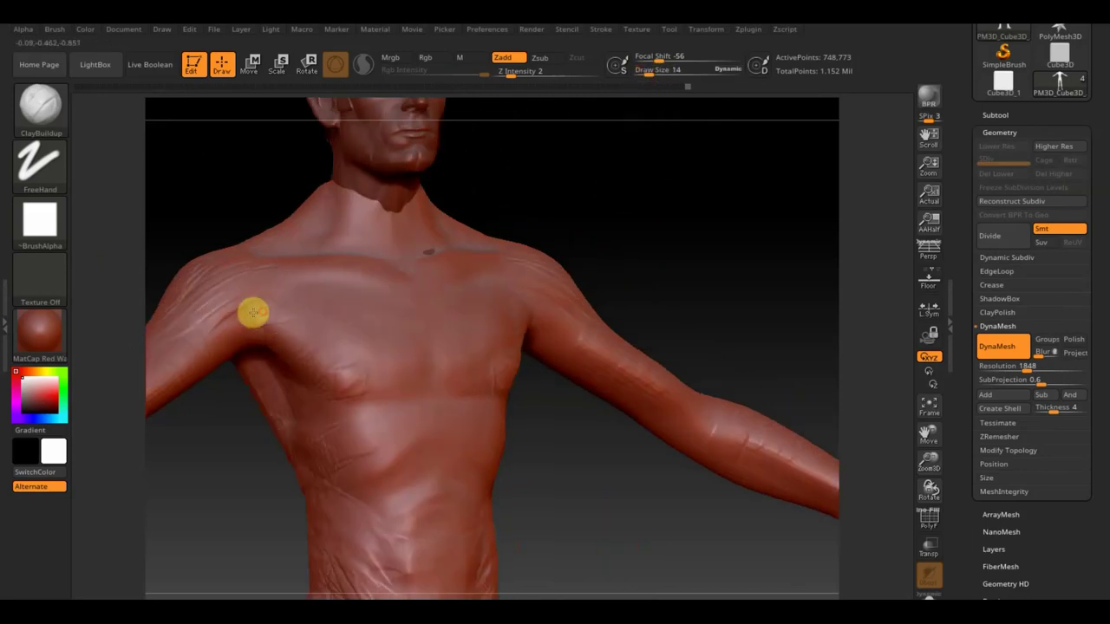
key("shift")
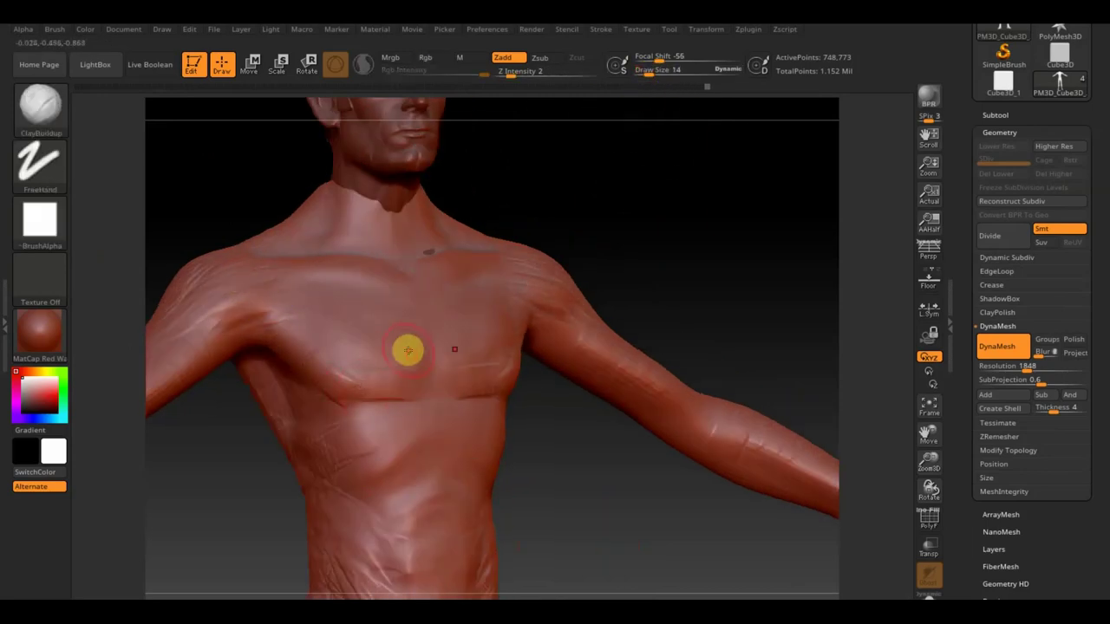
key("shift")
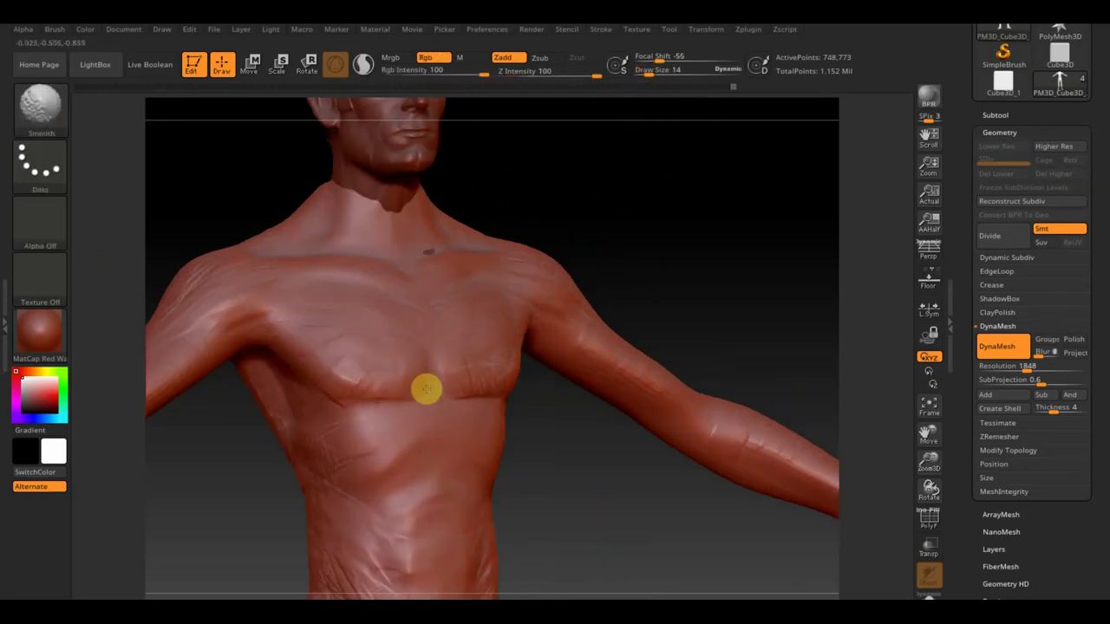
key("ctrl+z")
Smooth the torso further while checking it from the back and front.
mouse_move(487, 206)
left_mouse_down()
mouse_move(436, 209)
mouse_move(425, 187)
left_mouse_up()
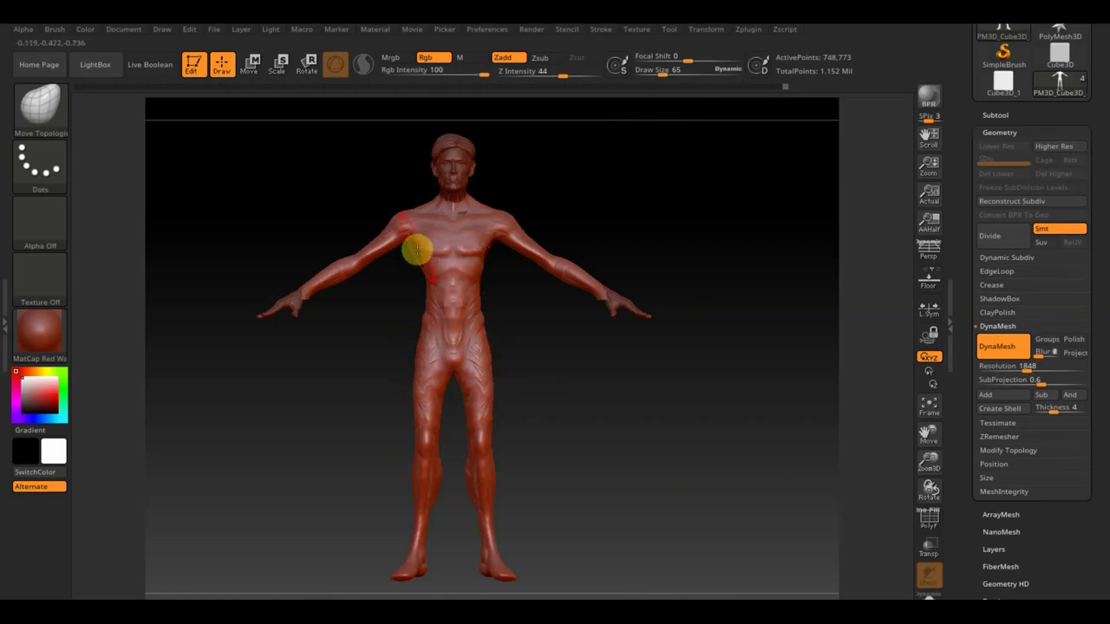
left_click_drag(528, 322, 389, 326)
left_click_drag(528, 390, 503, 386)
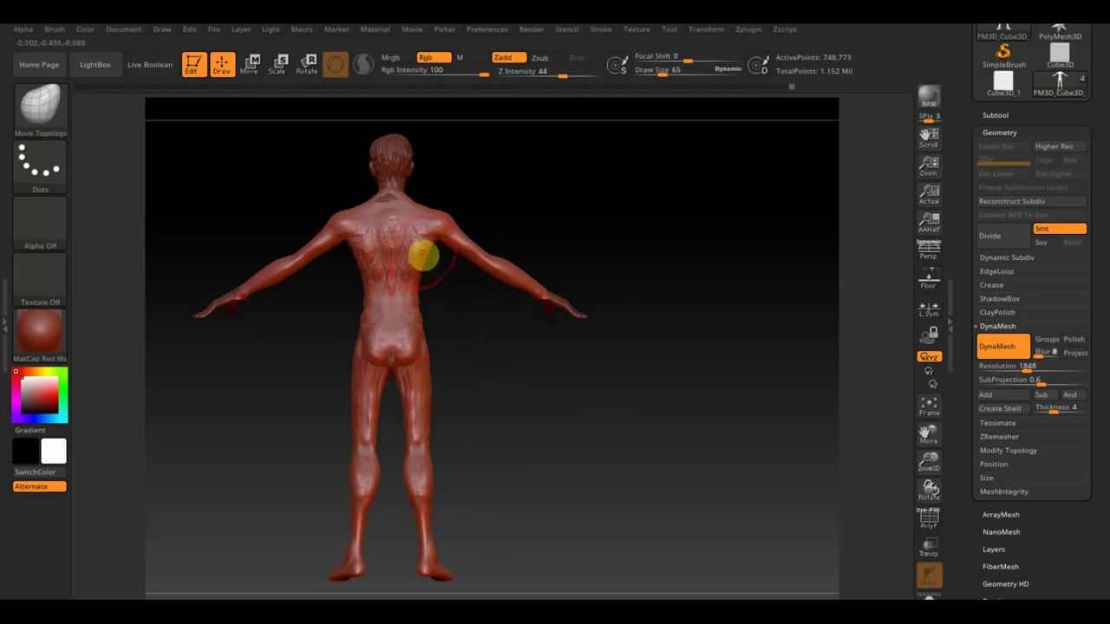
left_click_drag(469, 317, 607, 352)
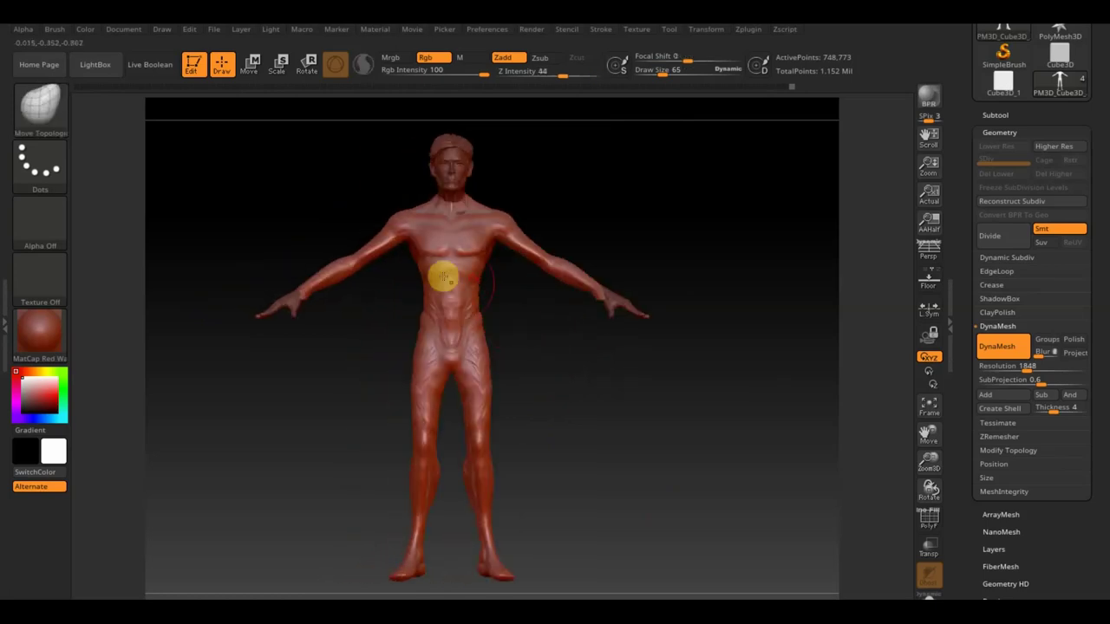
key("shift")
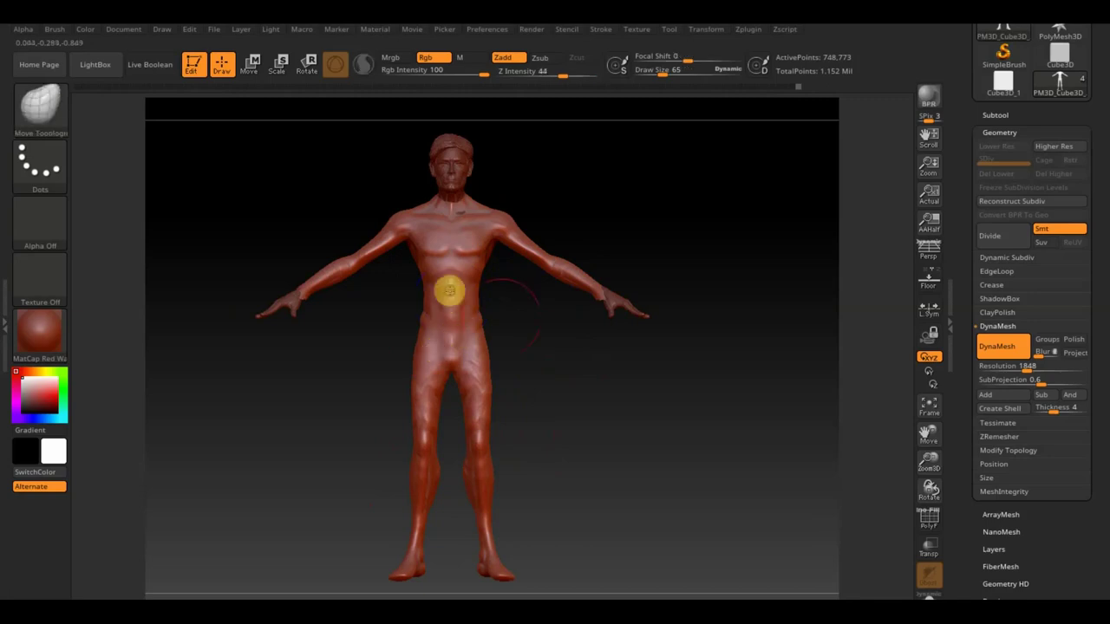
left_click_drag(604, 414, 594, 408, "alt")
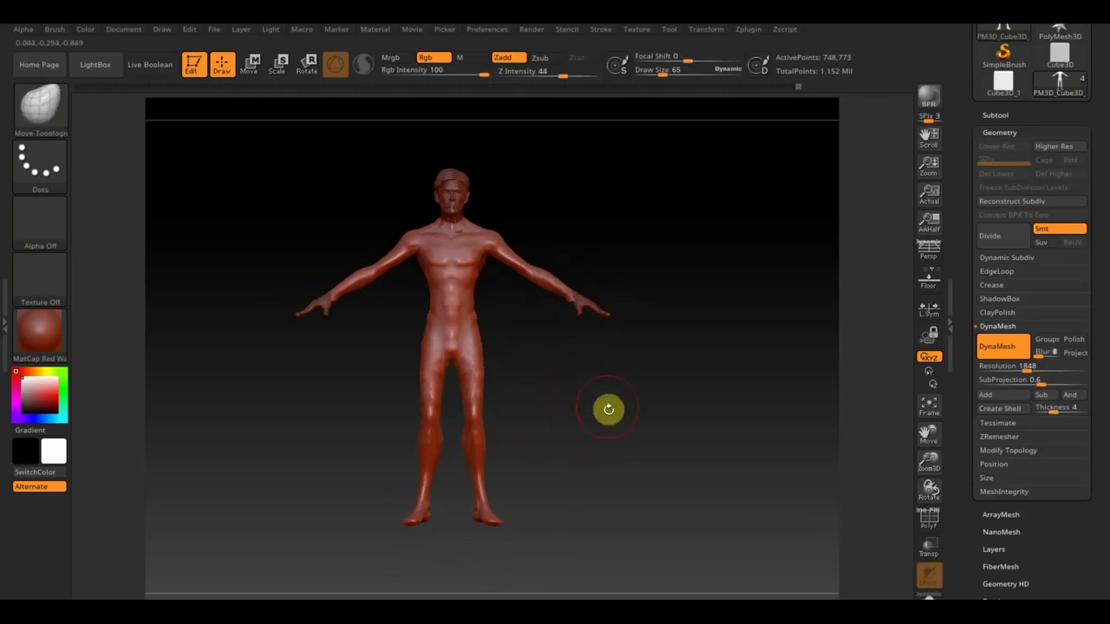
left_click(1023, 366)
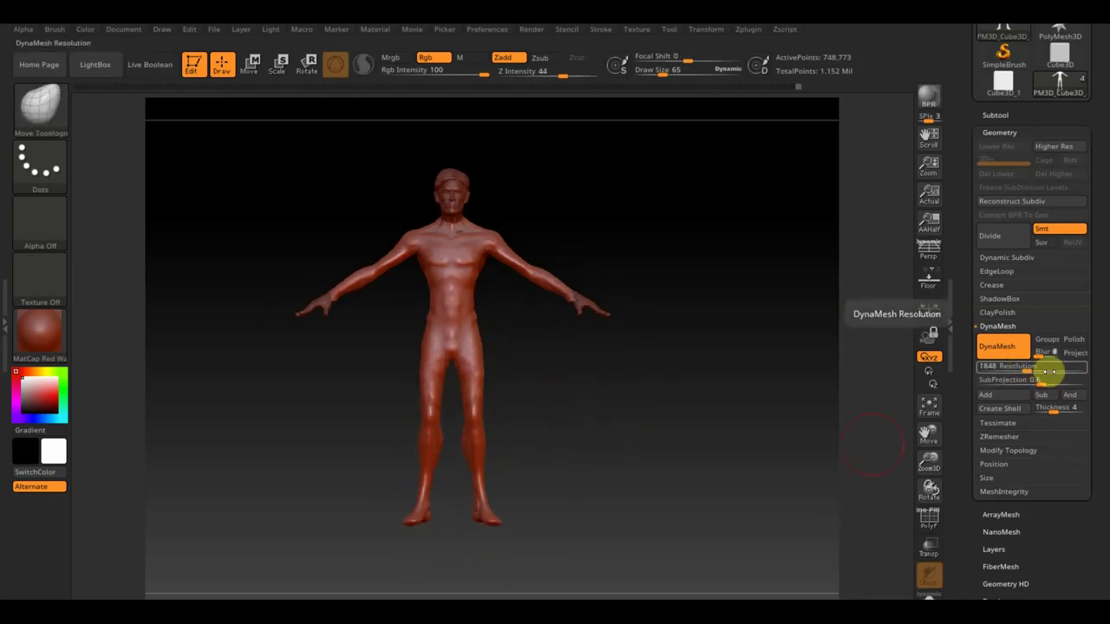
Remesh at DynaMesh resolution 1192 for about 331,160 points and check the polygon wireframe.
left_click_drag(1033, 370, 1007, 369)
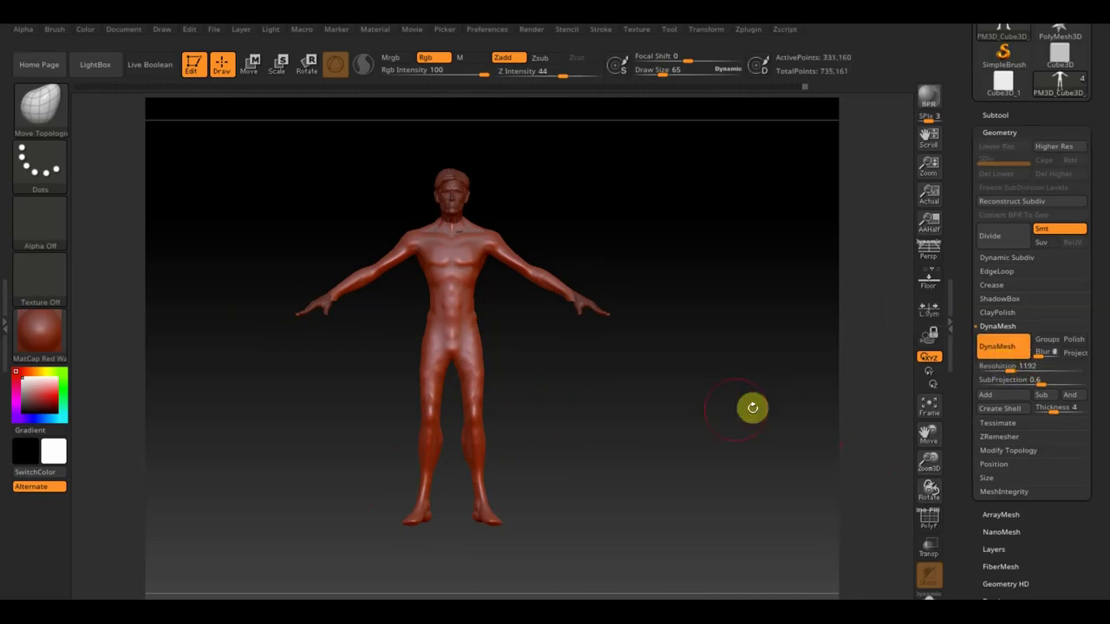
left_click_drag(629, 441, 684, 561, "alt")
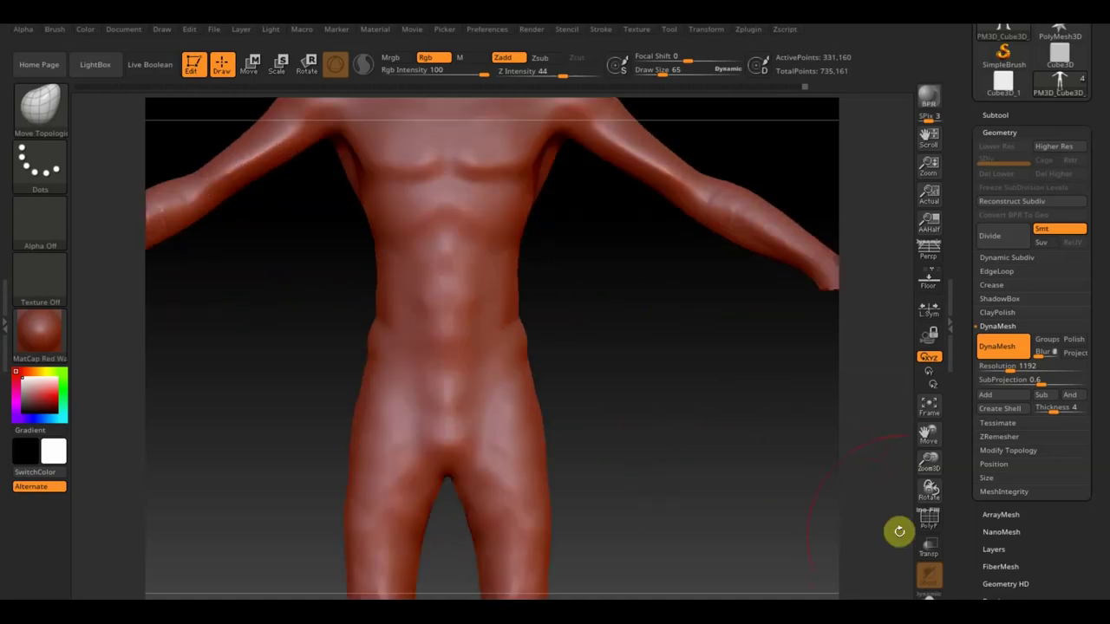
left_click(929, 408)
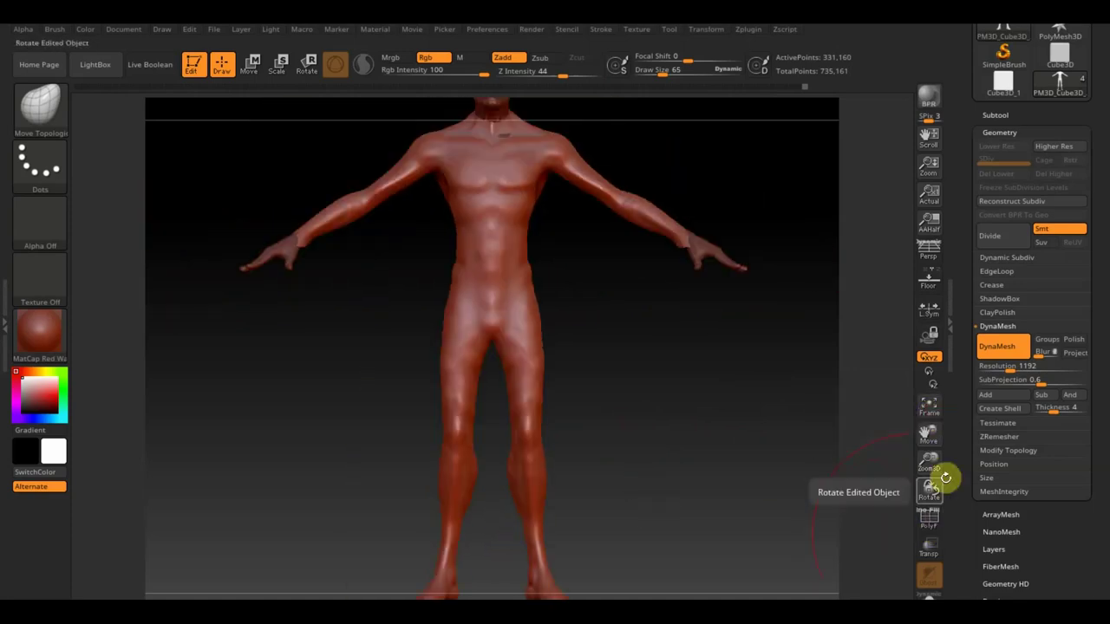
left_click(929, 521)
left_click(929, 526)
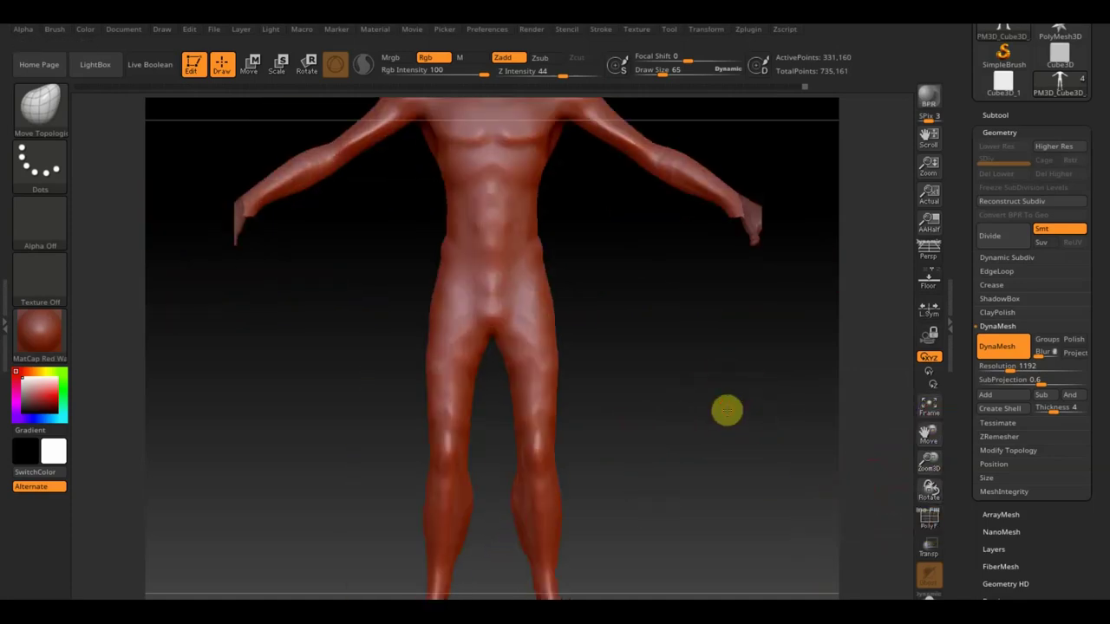
left_click_drag(725, 408, 712, 454, "alt")
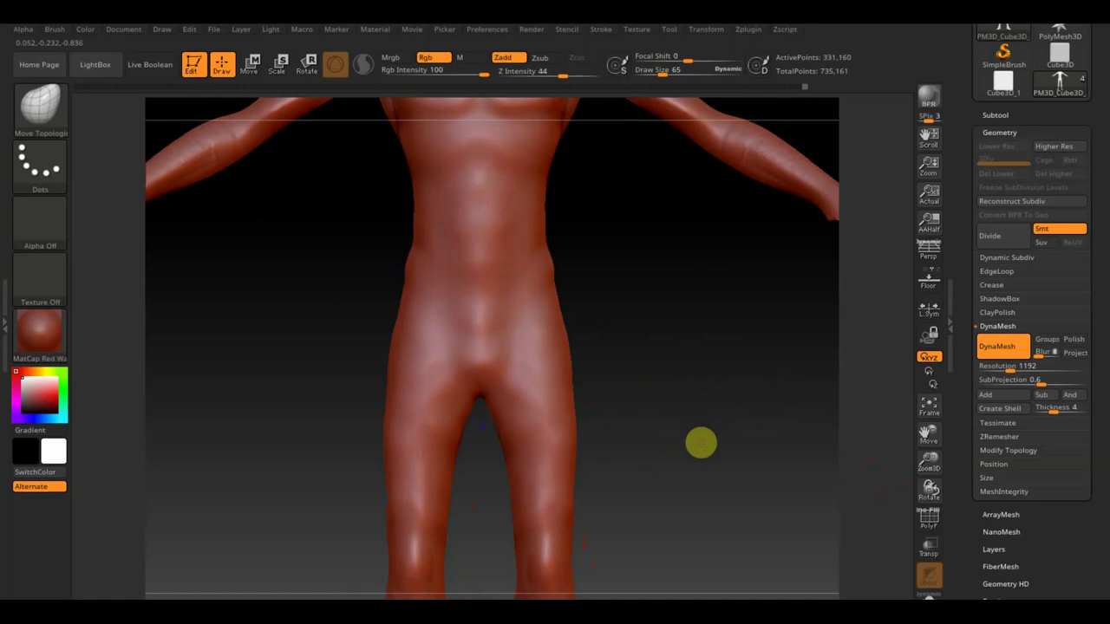
Smooth the muscle striations along the figure's back.
key("f")
mouse_move(682, 395)
left_mouse_down()
mouse_move(664, 454)
mouse_move(632, 373)
mouse_move(525, 422)
left_mouse_up()
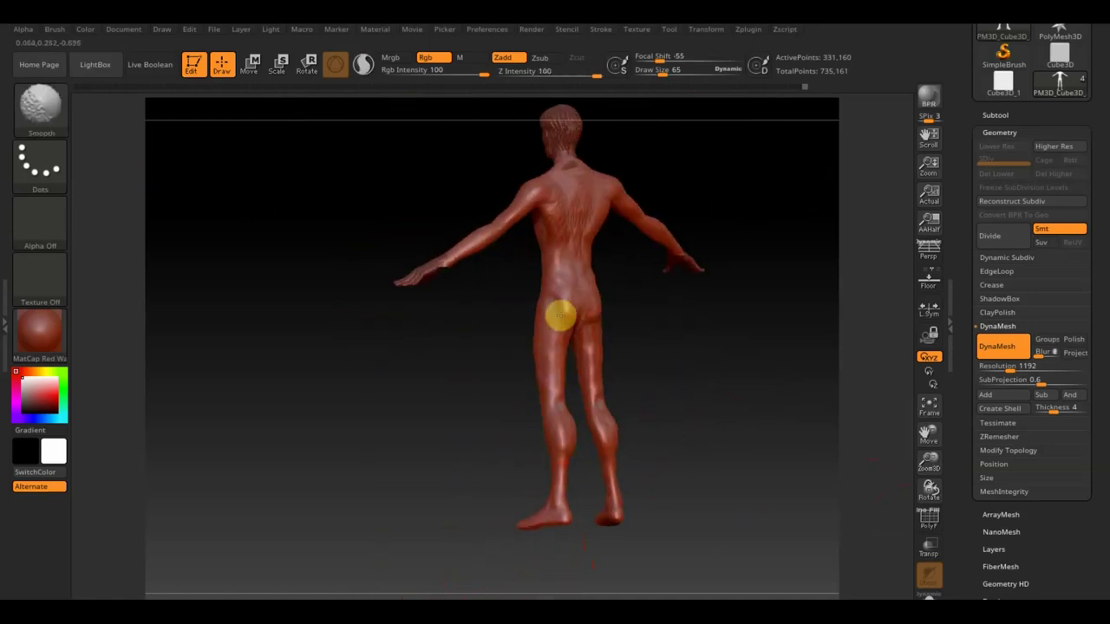
mouse_move(548, 262)
left_mouse_down("shift")
mouse_move(578, 208)
mouse_move(549, 200)
left_mouse_up("shift")
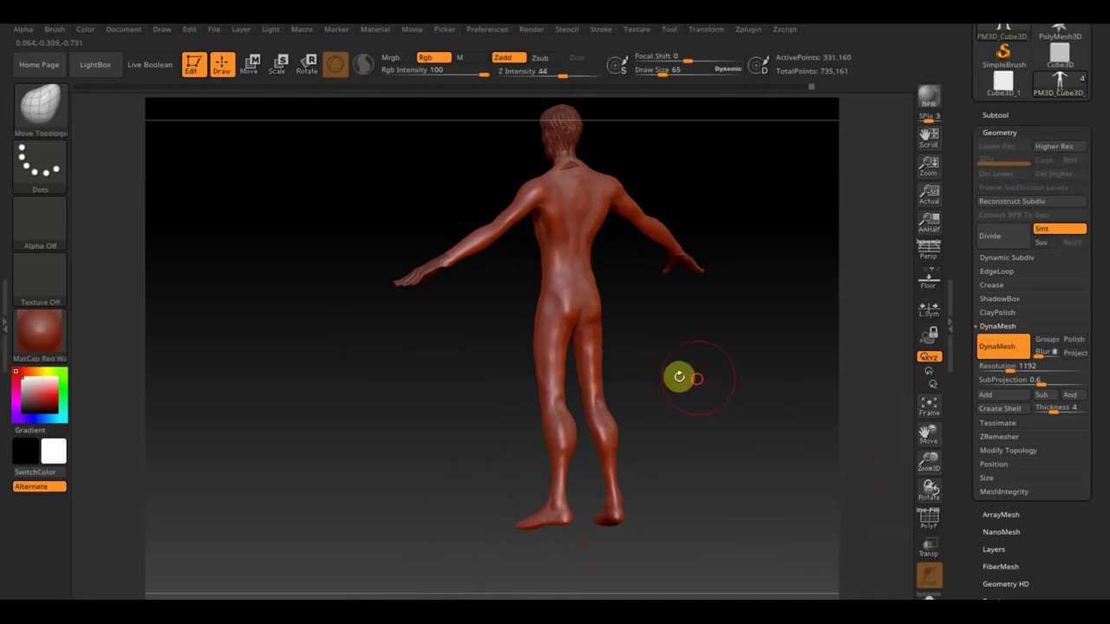
left_click_drag(676, 376, 634, 384)
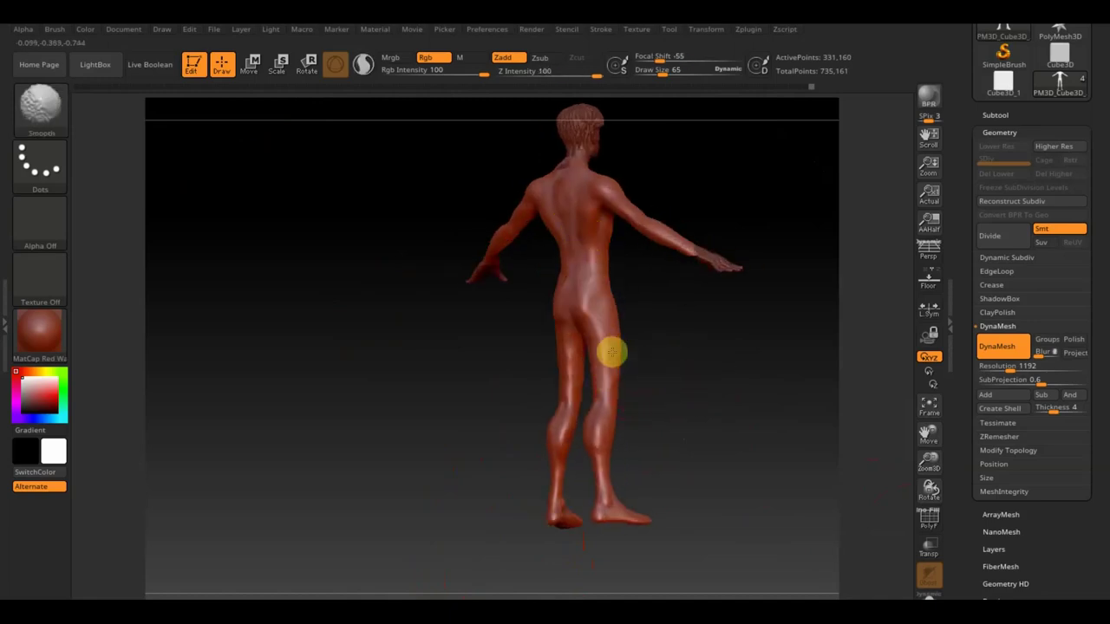
mouse_move(634, 470)
left_mouse_down()
mouse_move(642, 426)
mouse_move(755, 379)
mouse_move(629, 402)
left_mouse_up()
Push out both hips symmetrically with Move Topological, then bring up the brush library.
key("shift")
left_click_drag(594, 350, 625, 473, "alt")
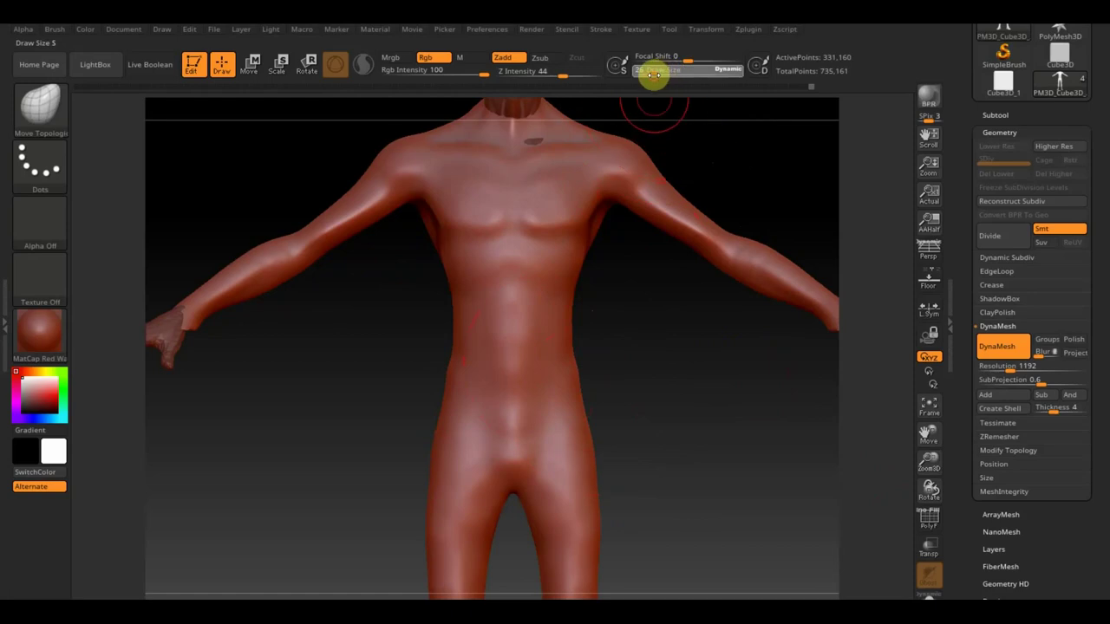
left_click_drag(468, 430, 467, 440)
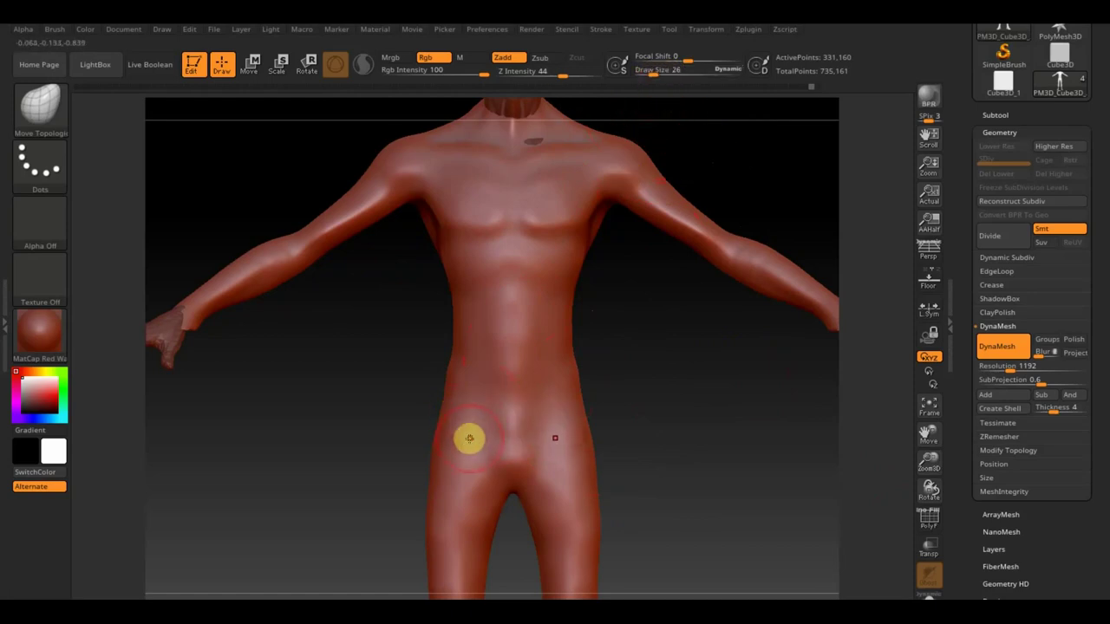
left_click(54, 111)
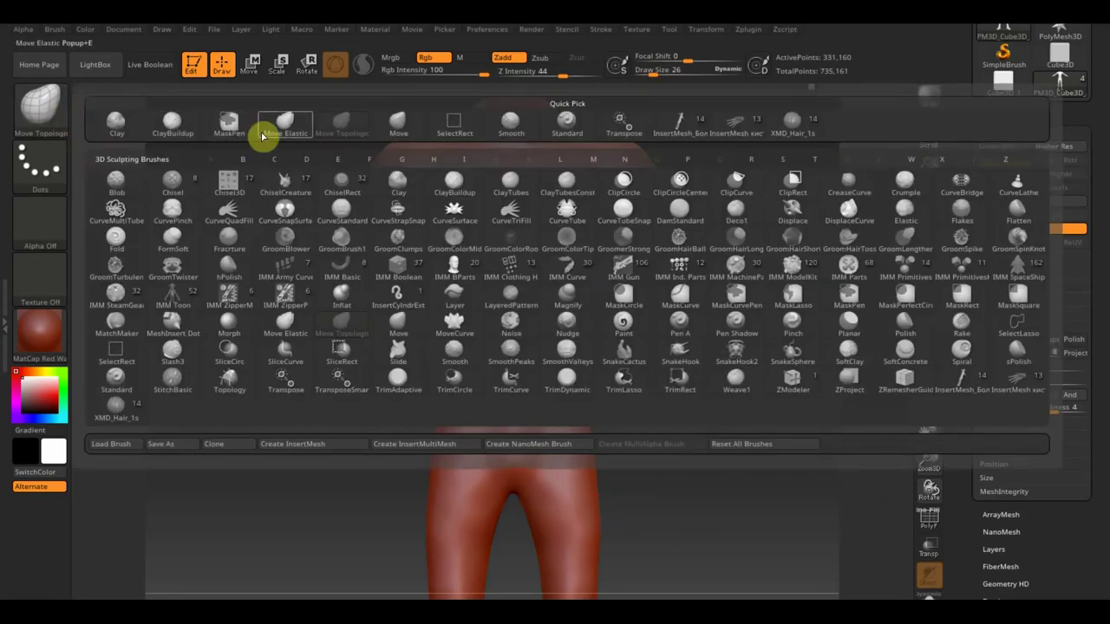
Select ClayBuildup and smooth the waist and abdomen.
left_click(172, 122)
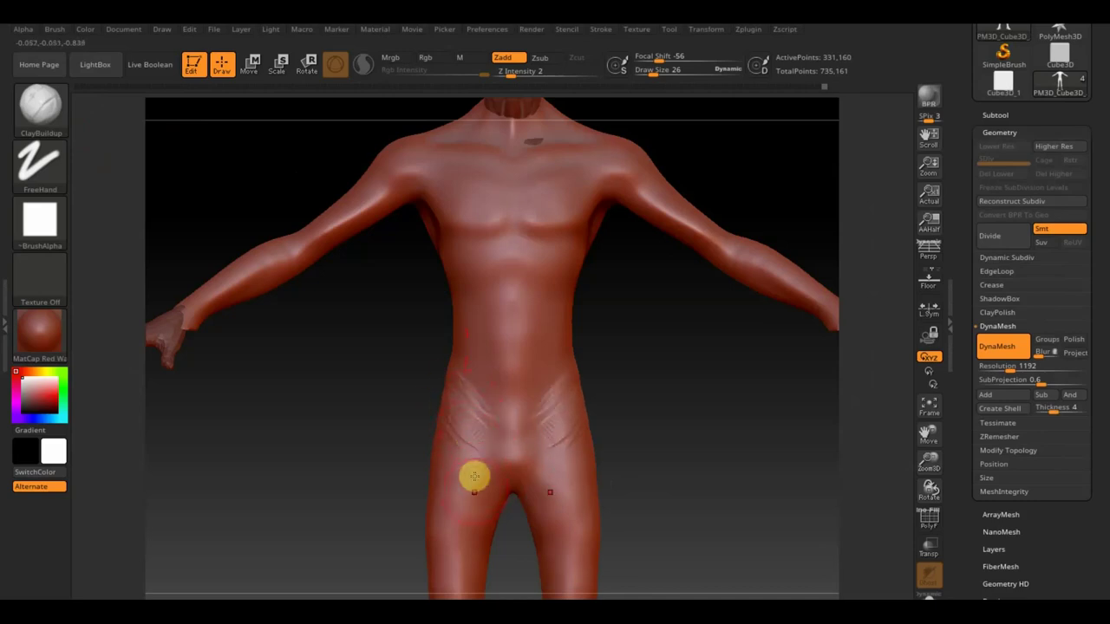
key("shift")
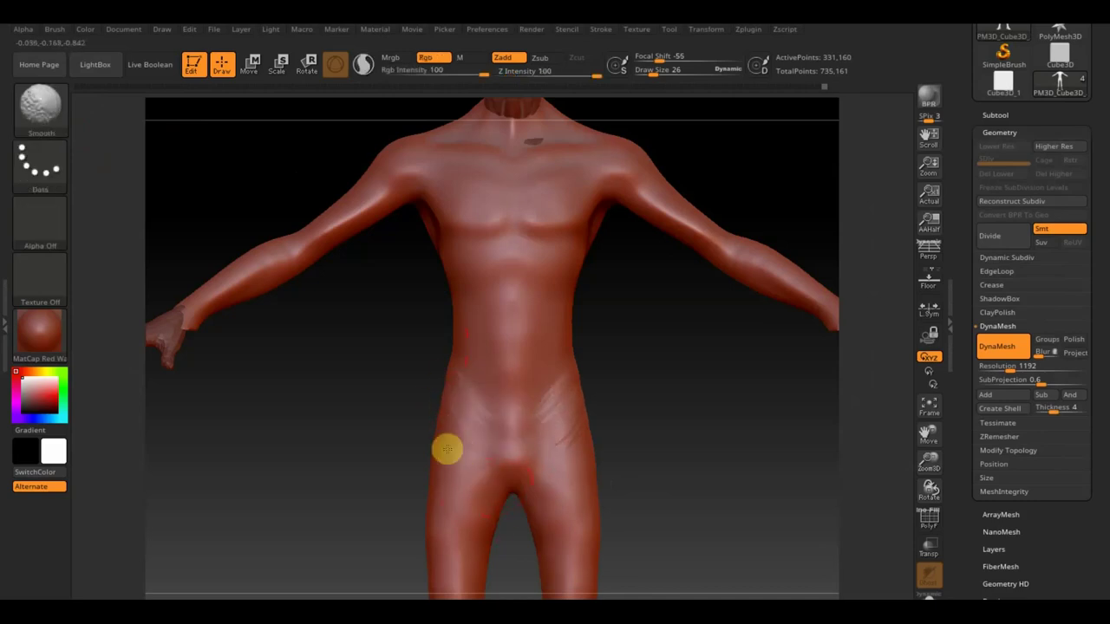
left_click_drag(515, 416, 488, 379)
key("shift")
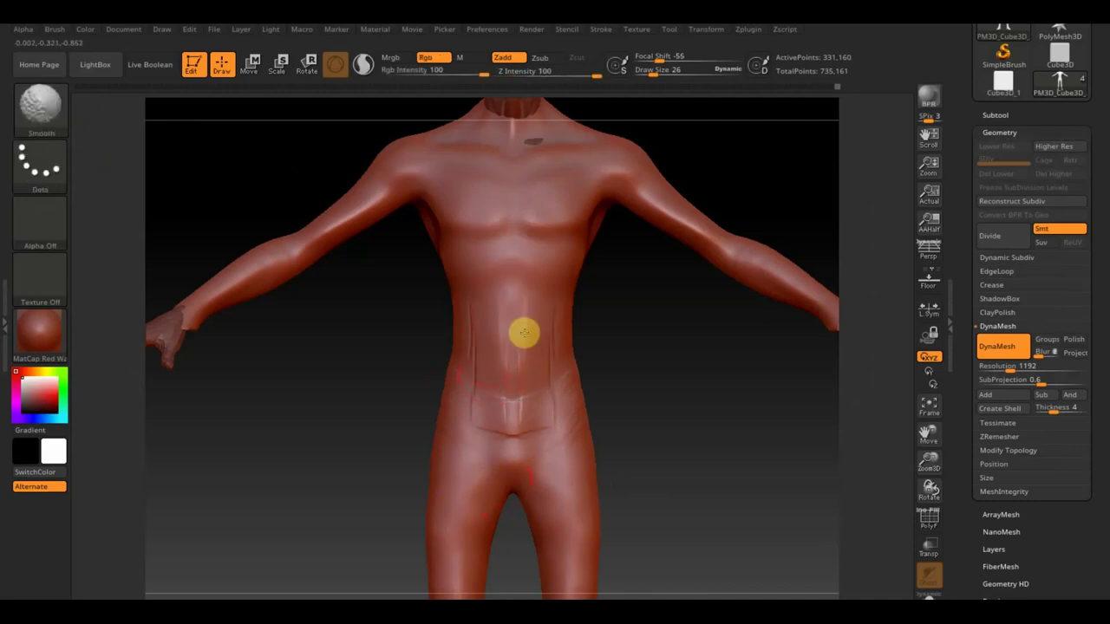
mouse_move(619, 384)
left_mouse_down()
mouse_move(654, 416)
mouse_move(500, 440)
mouse_move(422, 435)
mouse_move(384, 391)
mouse_move(485, 396)
mouse_move(431, 418)
left_mouse_up()
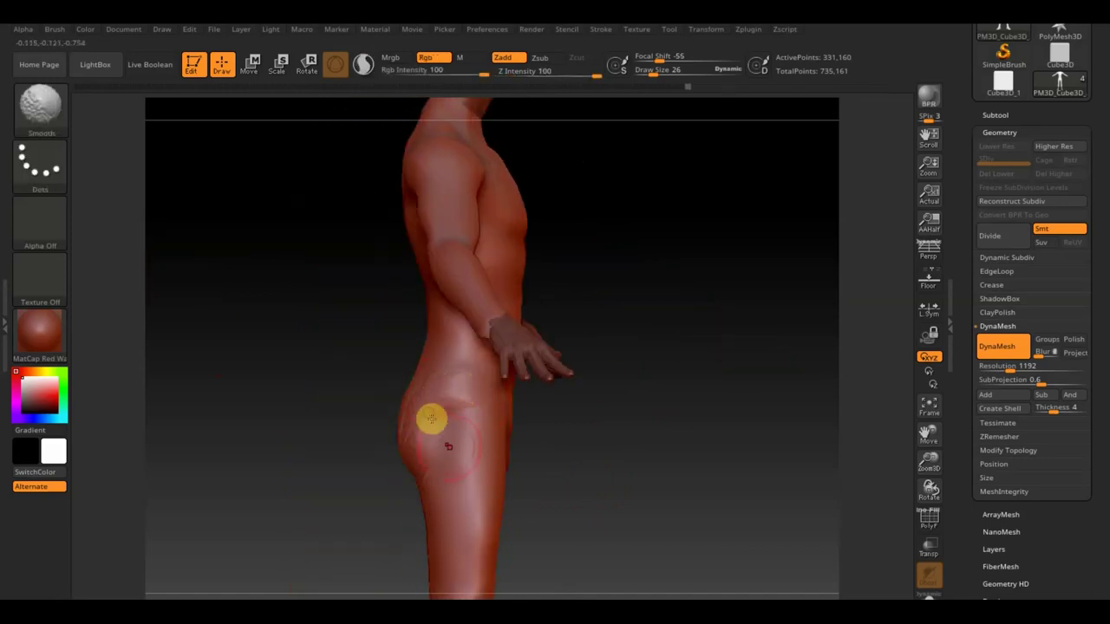
Build up clay form on the thigh, then sculpt and smooth the lower-abdomen creases.
mouse_move(456, 475)
left_mouse_down()
mouse_move(448, 439)
mouse_move(471, 408)
left_mouse_up()
mouse_move(594, 510)
left_mouse_down()
mouse_move(478, 440)
mouse_move(443, 476)
mouse_move(439, 355)
mouse_move(459, 431)
mouse_move(455, 501)
mouse_move(436, 376)
mouse_move(469, 464)
mouse_move(322, 526)
left_mouse_up()
left_click_drag(493, 359, 722, 397, "alt")
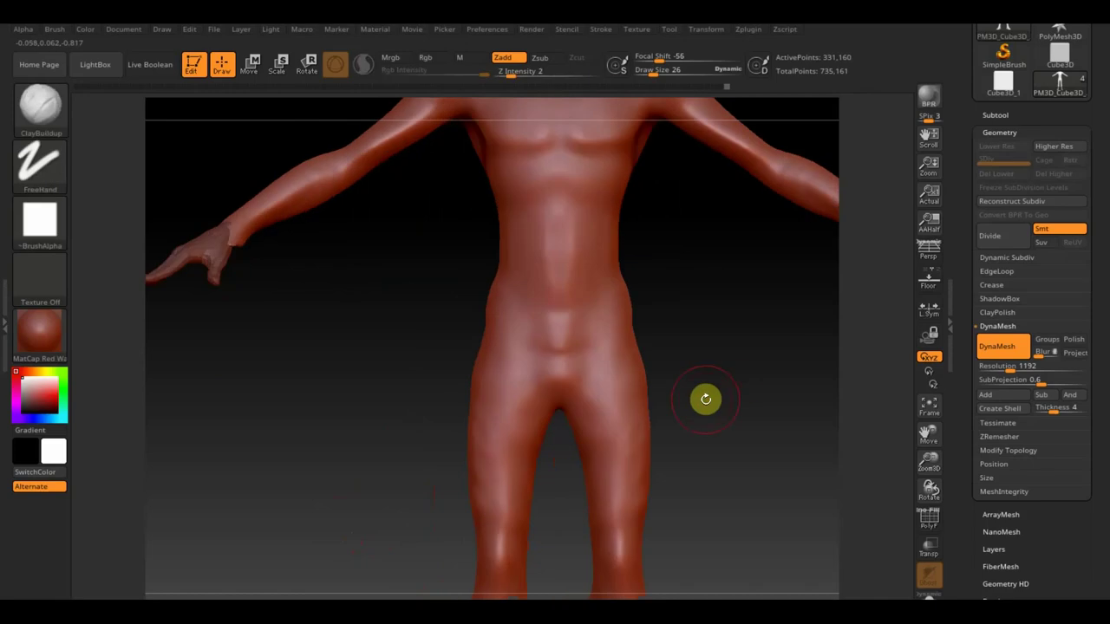
mouse_move(555, 359)
left_mouse_down()
mouse_move(533, 361)
mouse_move(524, 313)
mouse_move(578, 401)
left_mouse_up()
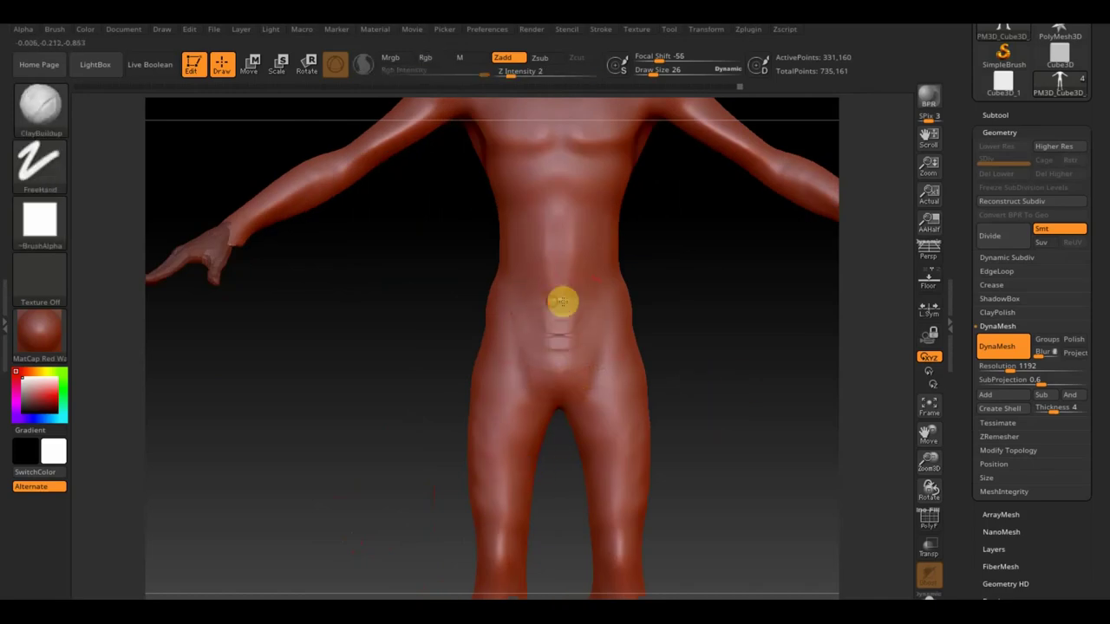
left_click_drag(530, 302, 535, 332, "shift")
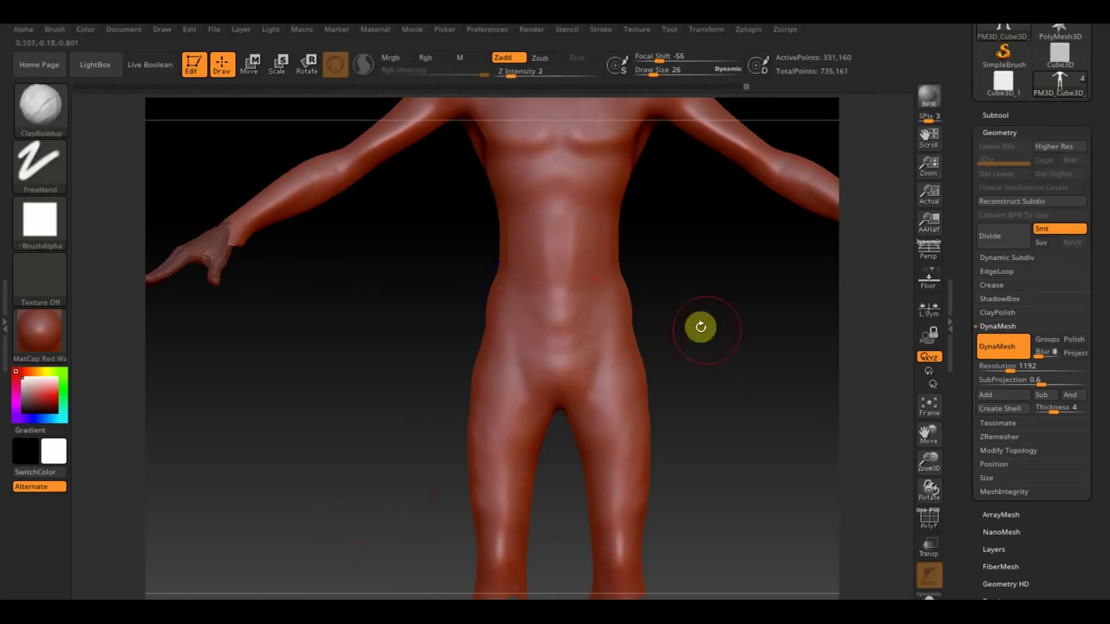
Add crease strokes on both thighs and smooth them down.
key("f")
mouse_move(671, 344)
left_mouse_down()
mouse_move(632, 387)
mouse_move(633, 486)
mouse_move(637, 374)
mouse_move(700, 417)
left_mouse_up()
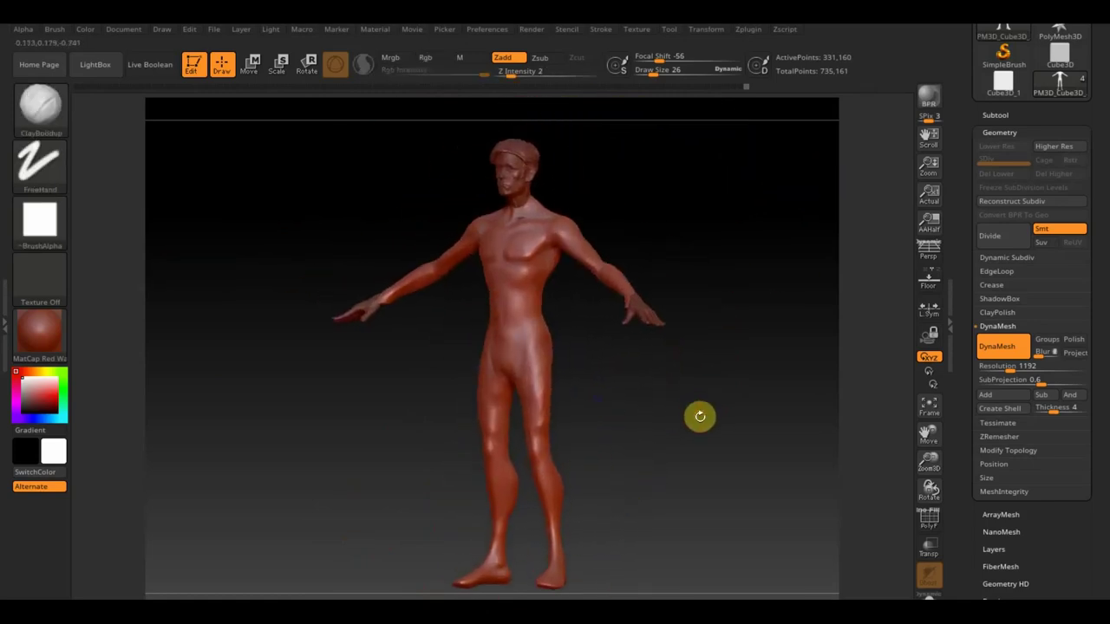
scroll(540, 389, "up", 1)
scroll(584, 396, "up", 3)
mouse_move(525, 417)
left_mouse_down()
mouse_move(542, 274)
mouse_move(533, 433)
mouse_move(509, 399)
mouse_move(558, 304)
mouse_move(560, 369)
mouse_move(550, 245)
left_mouse_up()
key("shift")
mouse_move(515, 315)
left_mouse_down("shift")
mouse_move(532, 394)
mouse_move(511, 439)
left_mouse_up("shift")
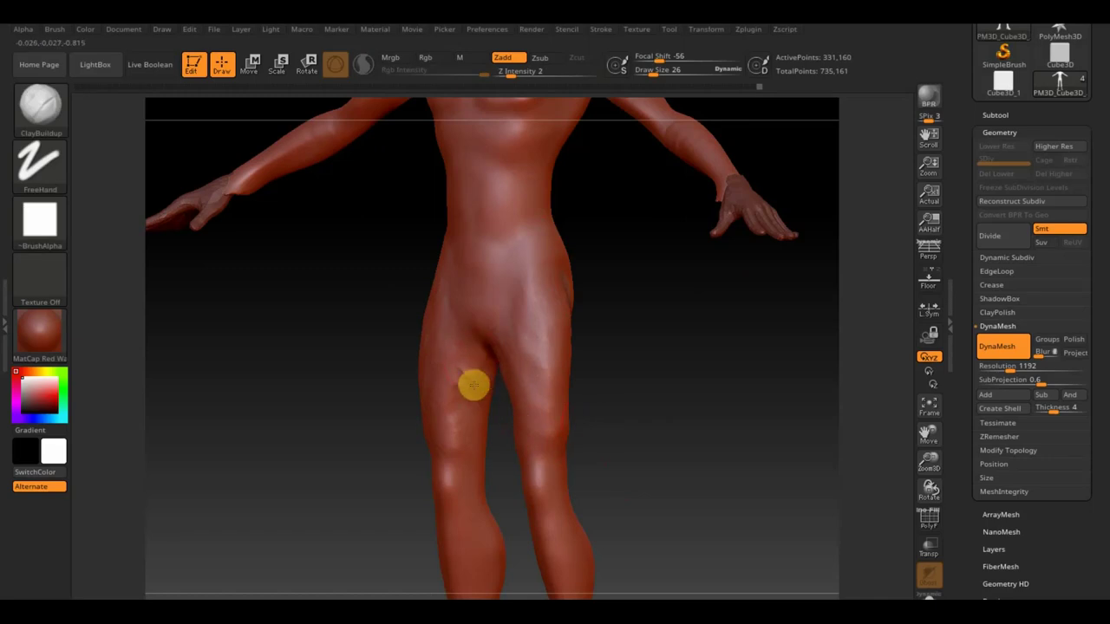
From the back view, smooth the wrinkles above the buttocks, then return to the full front figure.
key("shift")
left_click_drag(538, 483, 523, 448)
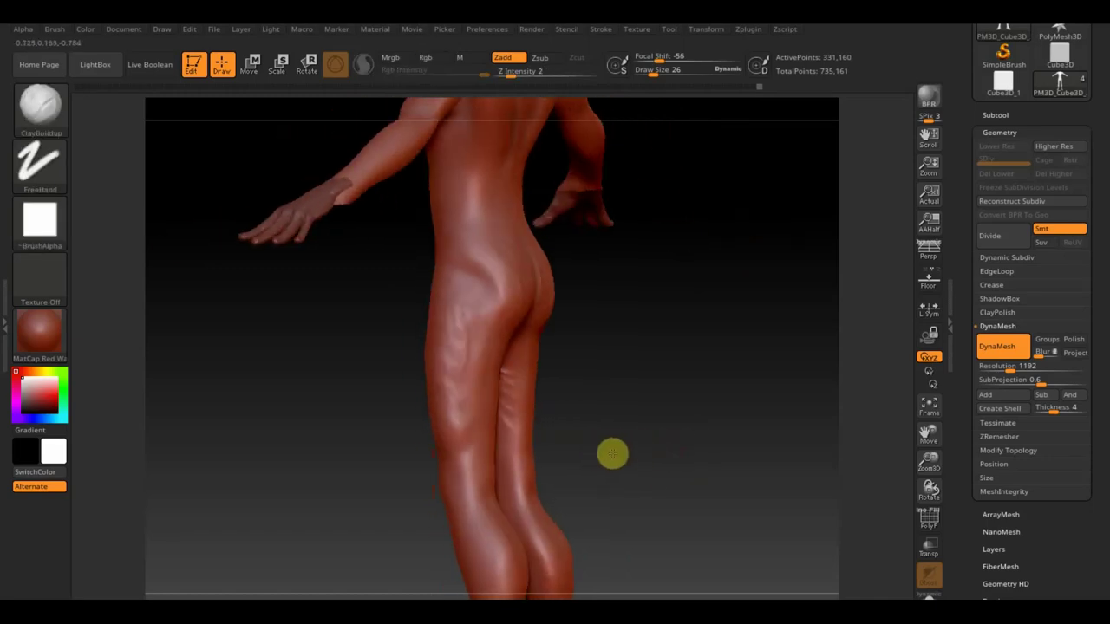
key("shift")
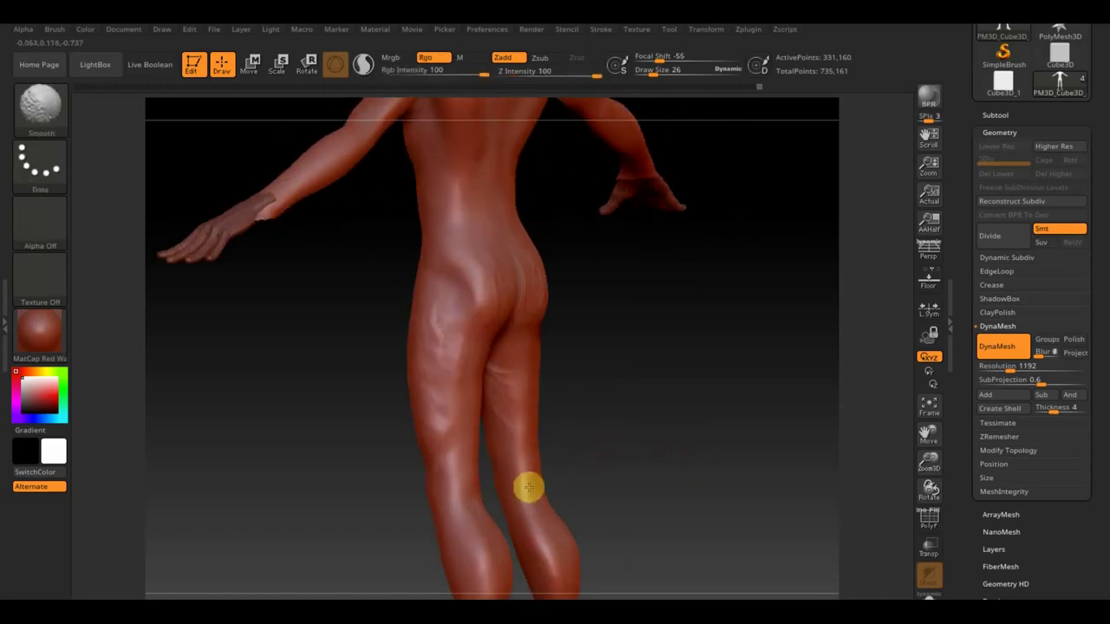
left_click_drag(614, 404, 565, 337, "shift")
mouse_move(482, 317)
left_mouse_down("shift")
mouse_move(451, 241)
mouse_move(513, 267)
left_mouse_up("shift")
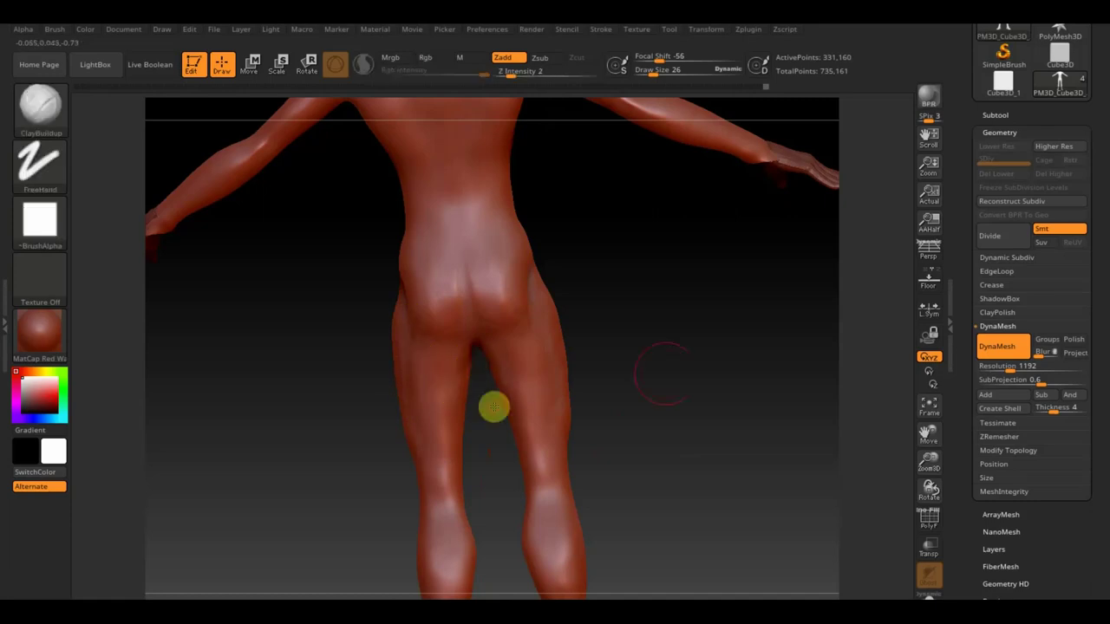
left_click_drag(633, 404, 453, 460, "shift")
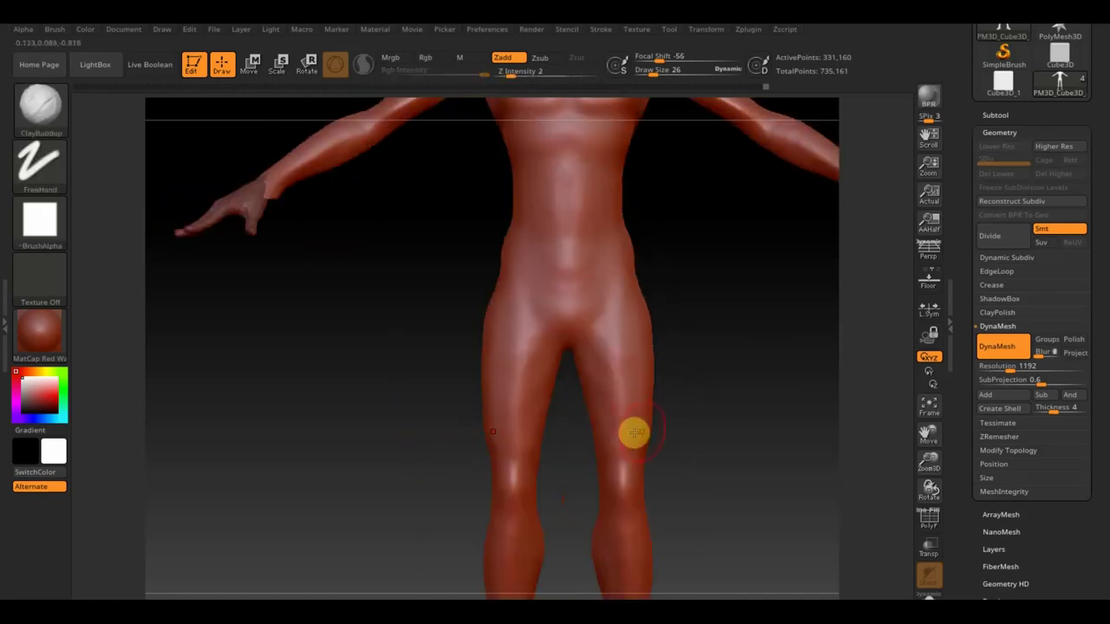
left_click_drag(730, 405, 686, 349, "alt")
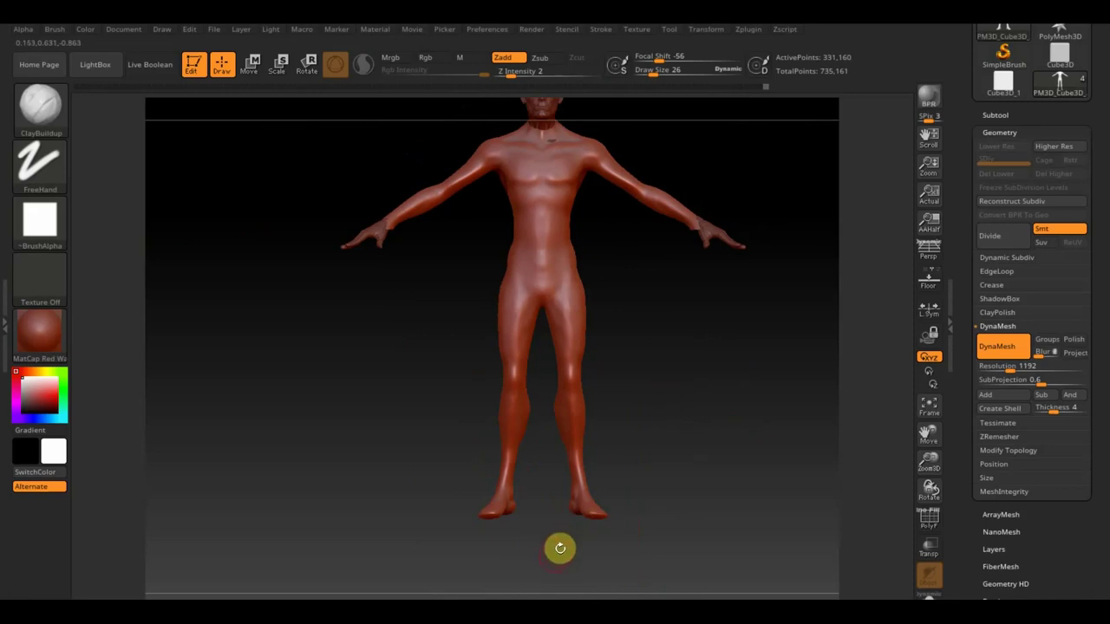
key("ctrl")
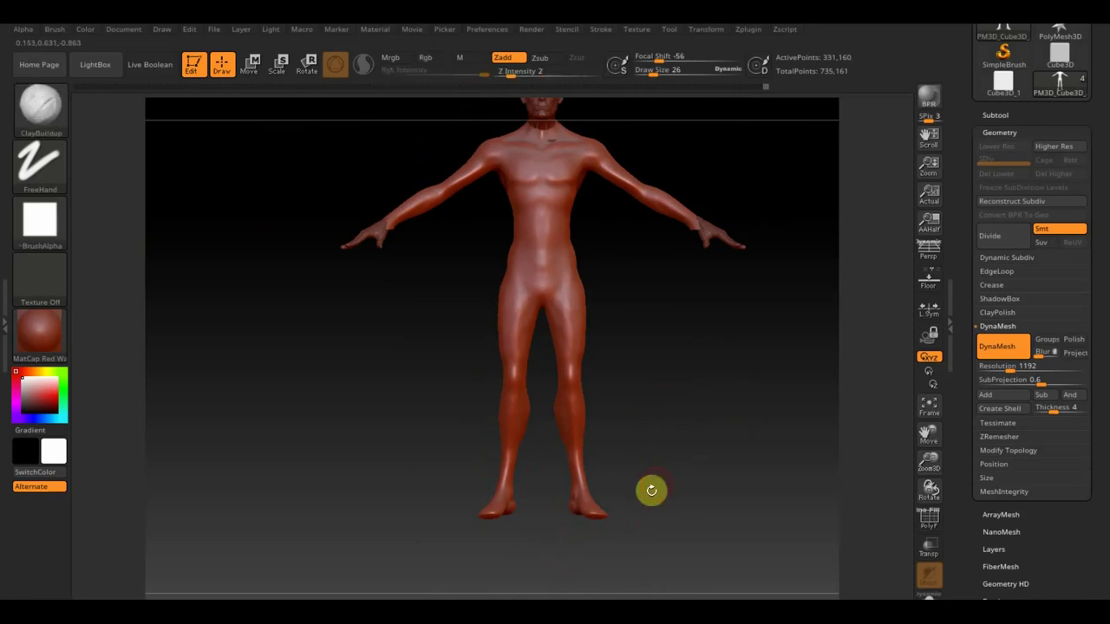
left_click_drag(555, 564, 672, 537, "shift")
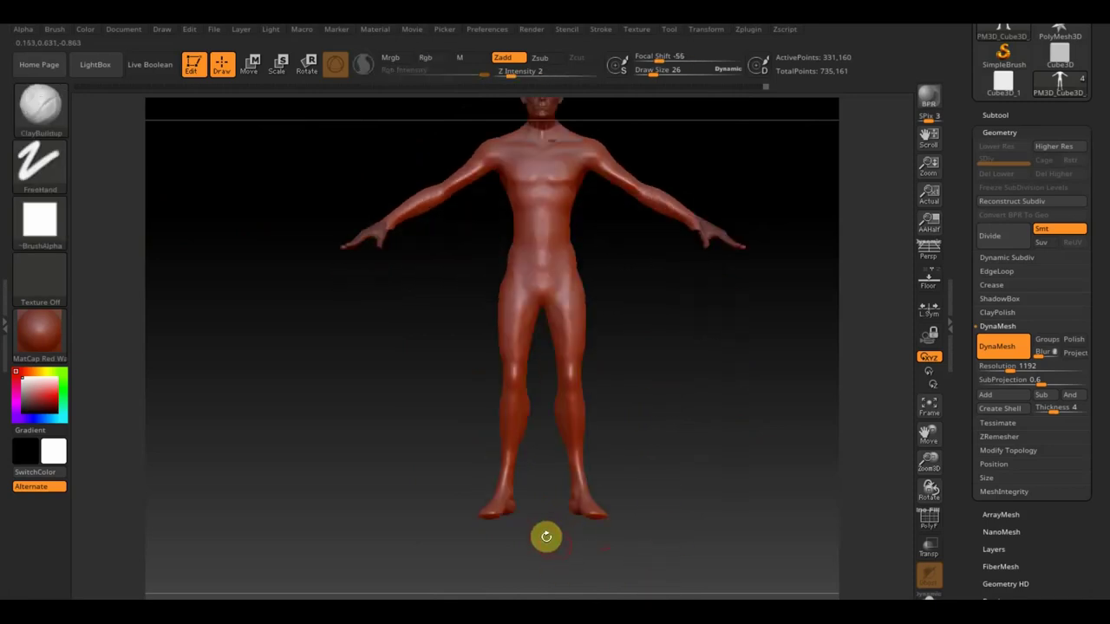
key("ctrl")
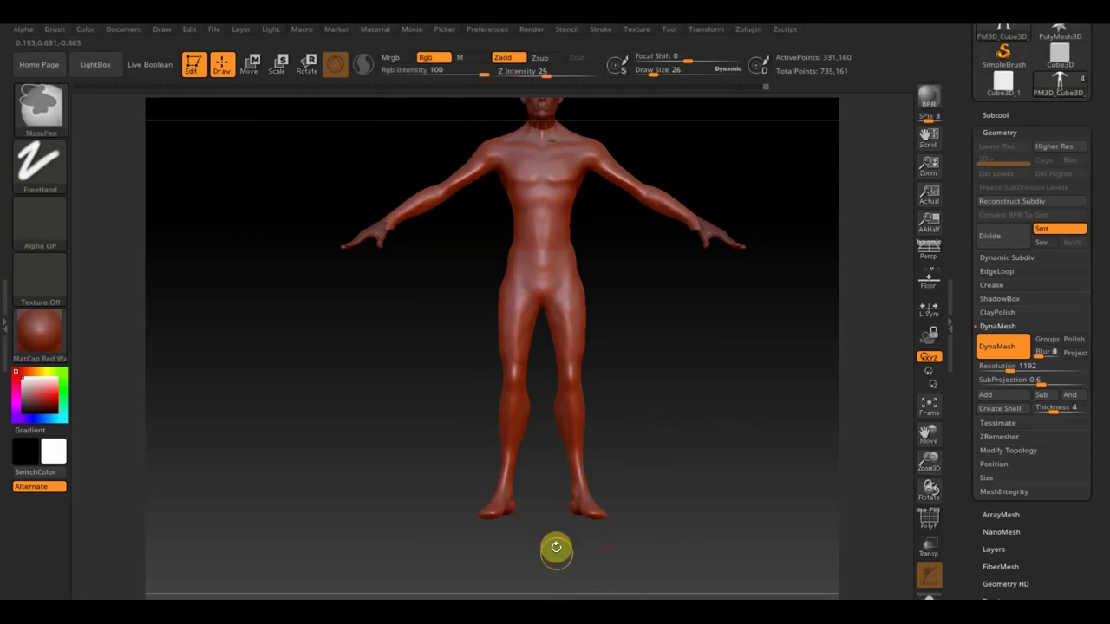
Mask the left foot, invert the mask to free the left lower leg, and activate Transpose Rotate.
left_click_drag(551, 559, 456, 456, "ctrl")
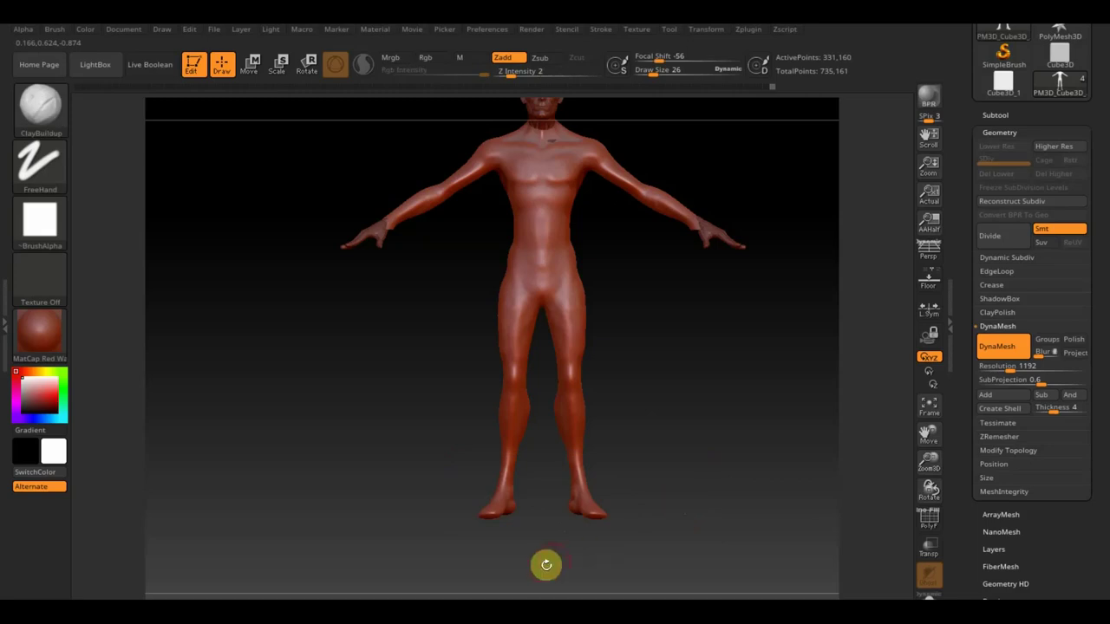
left_click_drag(546, 553, 457, 451, "ctrl")
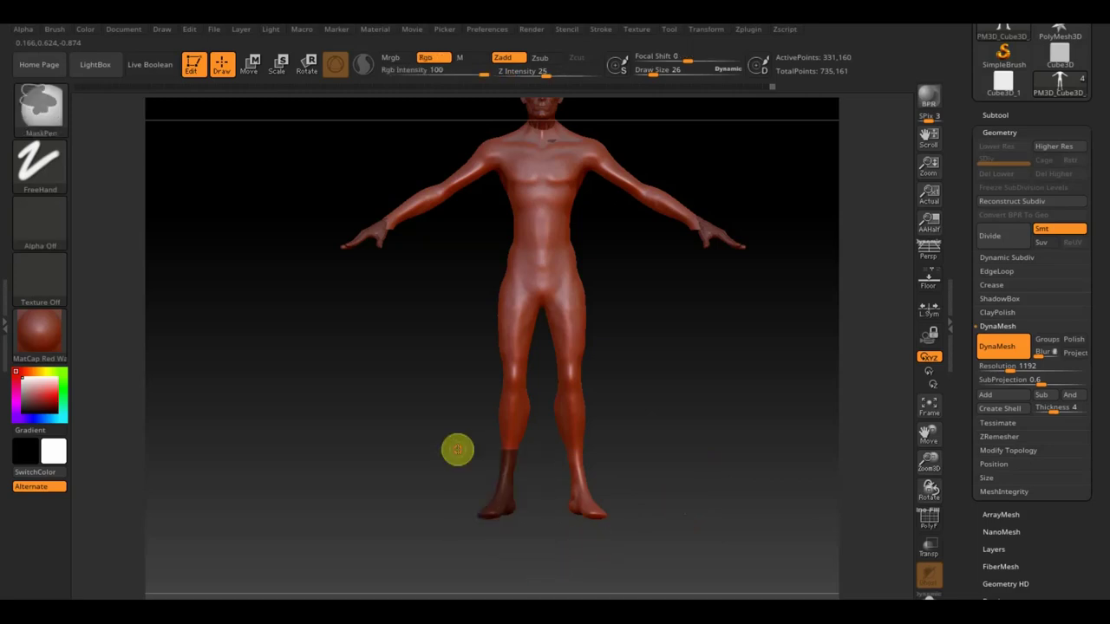
key("ctrl")
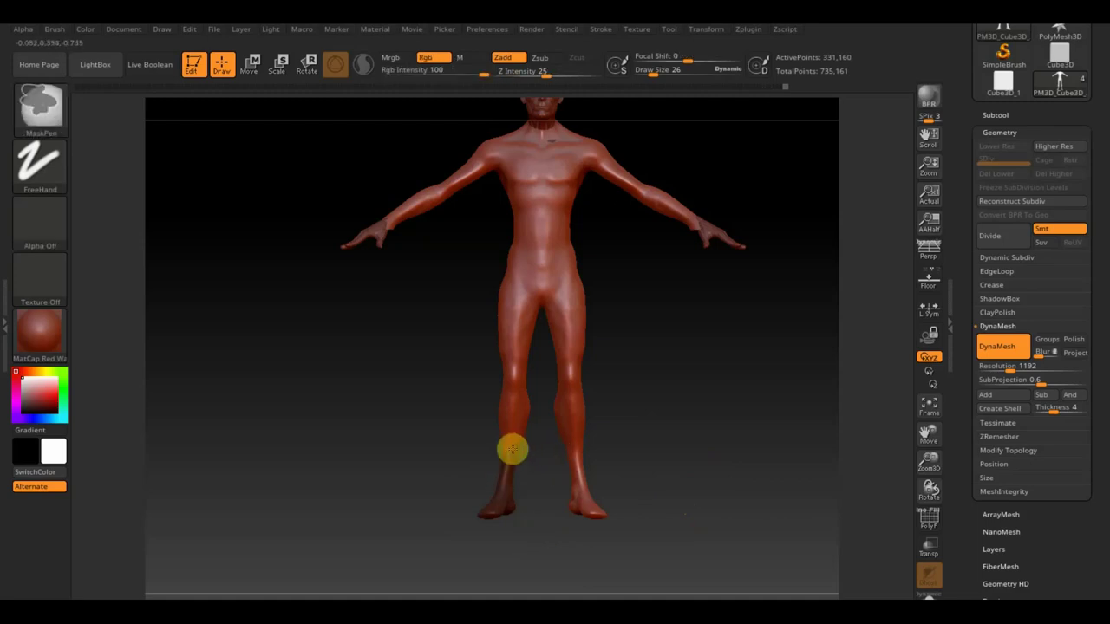
left_click(371, 328, "ctrl")
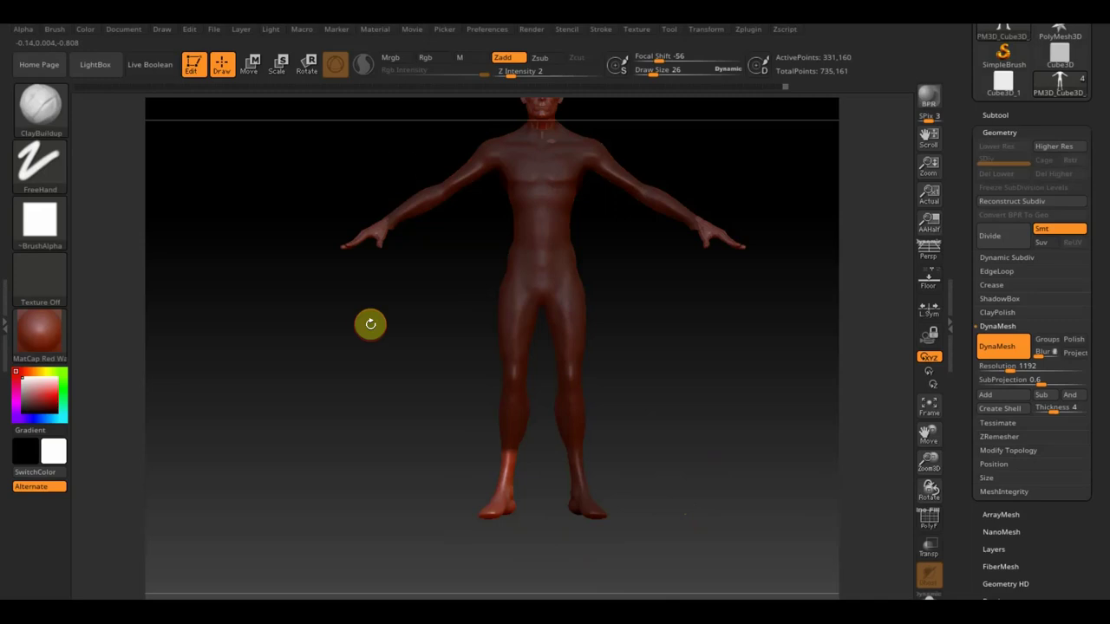
left_click(307, 69)
left_click(334, 65)
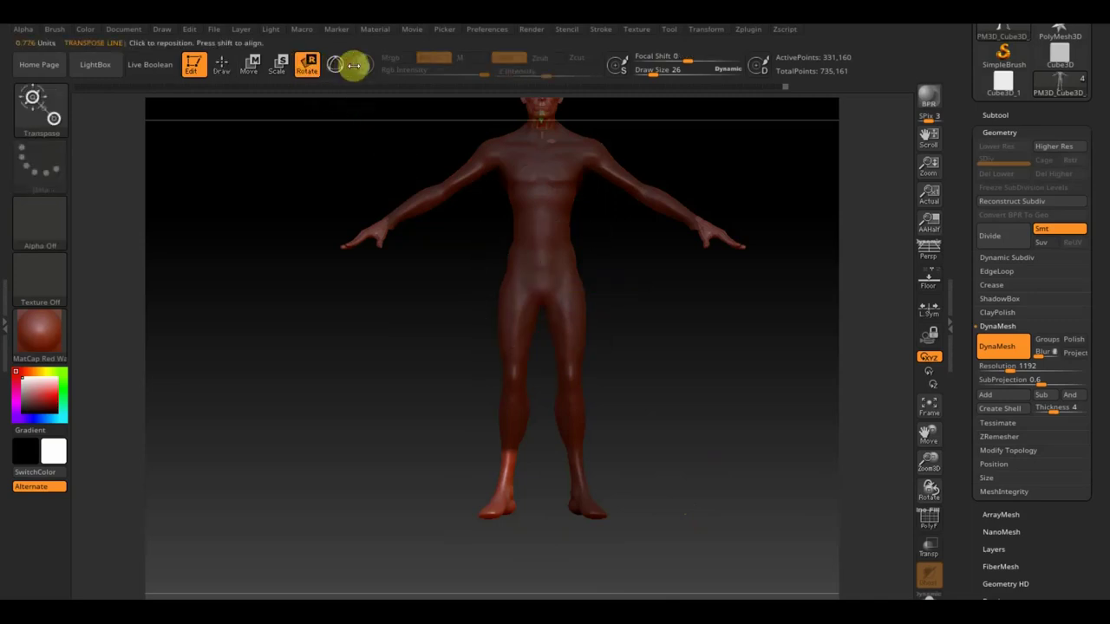
Rotate the left foot at the ankle using a Transpose action line from foot to knee.
mouse_move(512, 452)
left_mouse_down()
mouse_move(505, 527)
mouse_move(503, 515)
left_mouse_up()
mouse_move(723, 471)
left_mouse_down()
mouse_move(720, 278)
mouse_move(736, 318)
left_mouse_up()
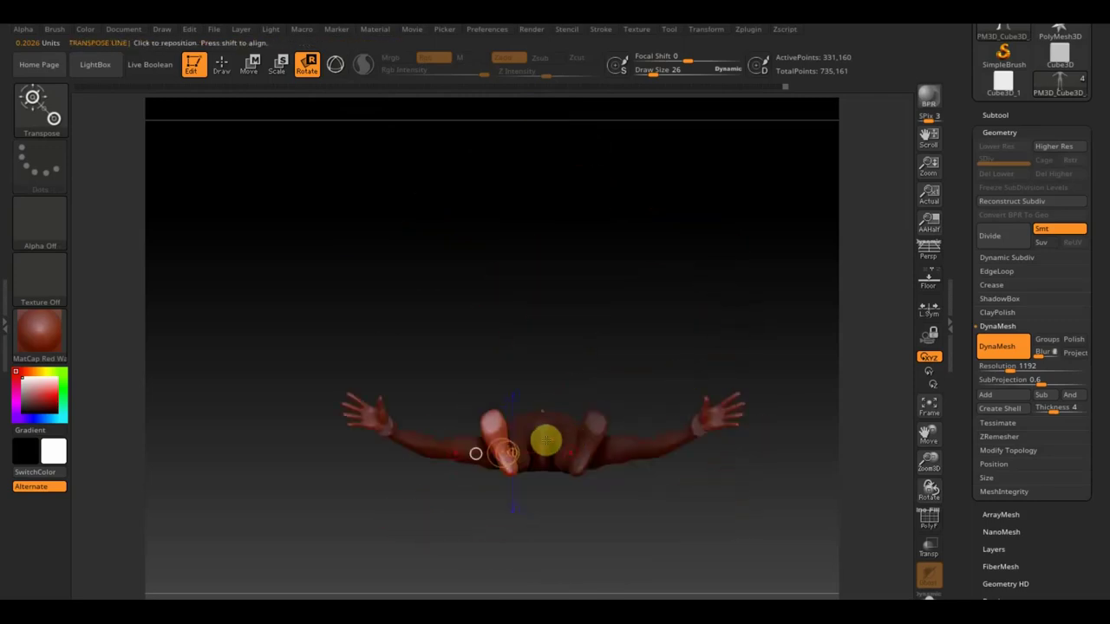
left_click_drag(515, 468, 453, 309)
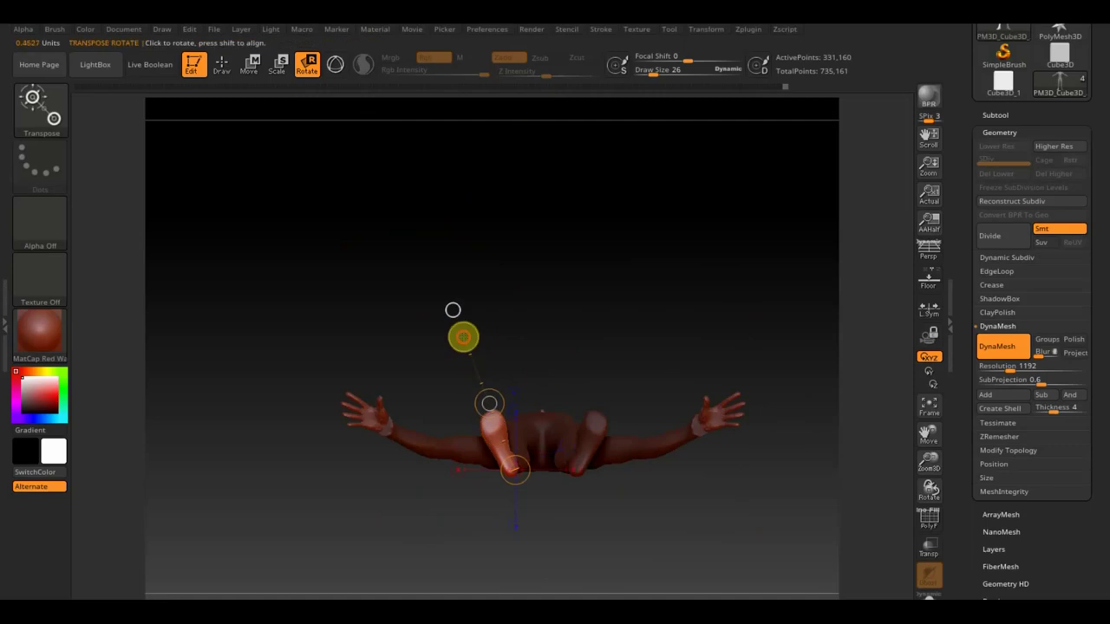
mouse_move(463, 335)
left_mouse_down()
mouse_move(495, 328)
mouse_move(688, 448)
left_mouse_up()
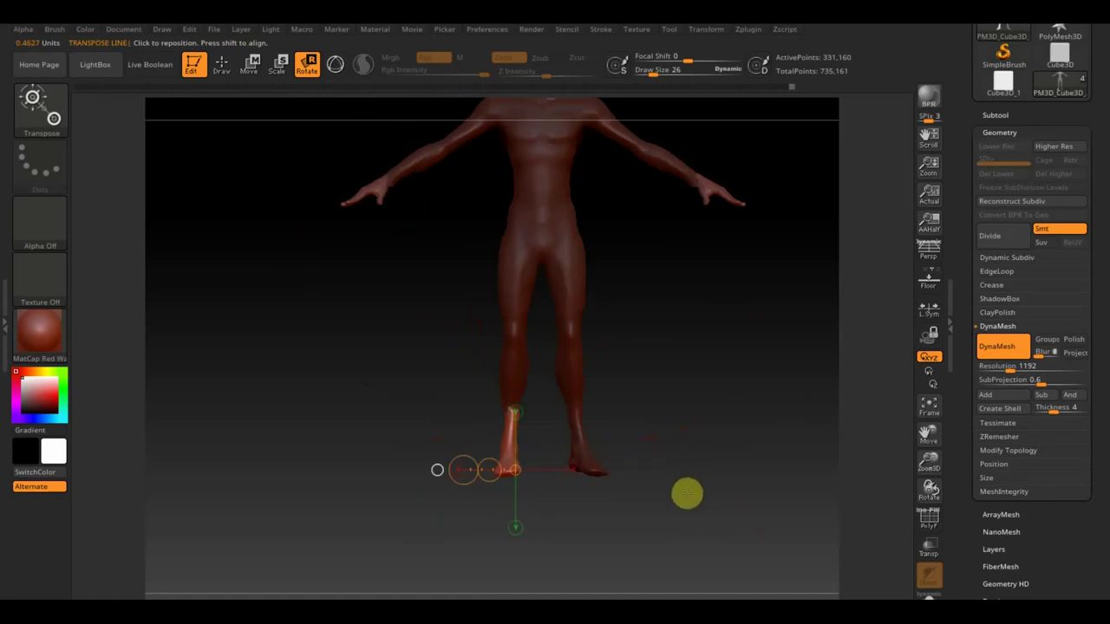
left_click_drag(686, 493, 664, 520, "alt")
left_click_drag(510, 439, 517, 270)
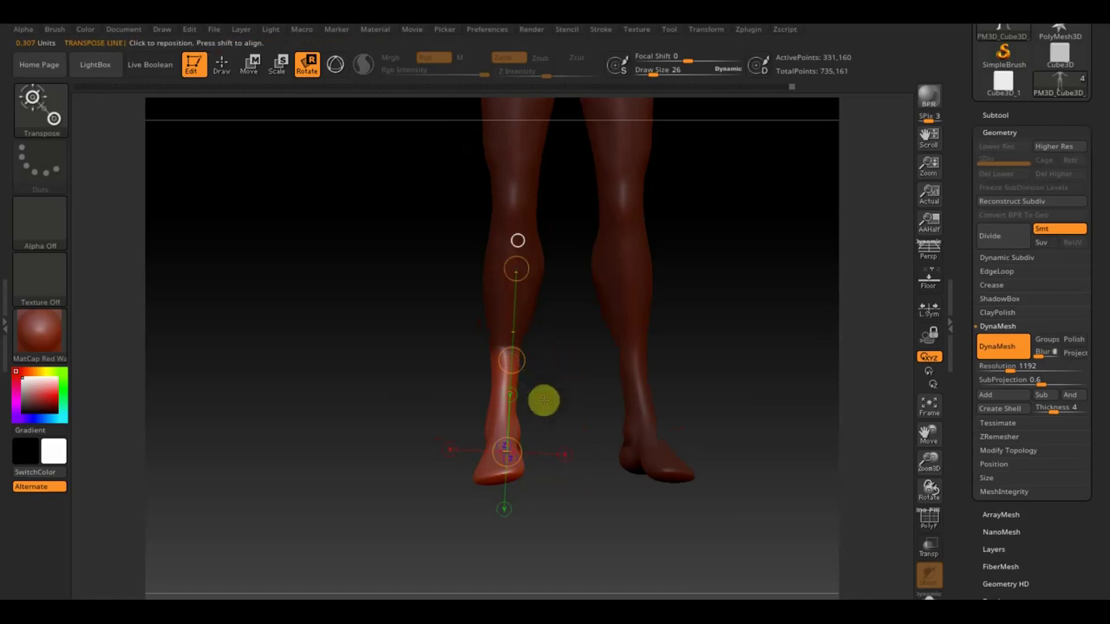
left_click(223, 66)
Clear the mask and smooth the seam on the left shin.
left_click_drag(312, 285, 289, 263, "ctrl")
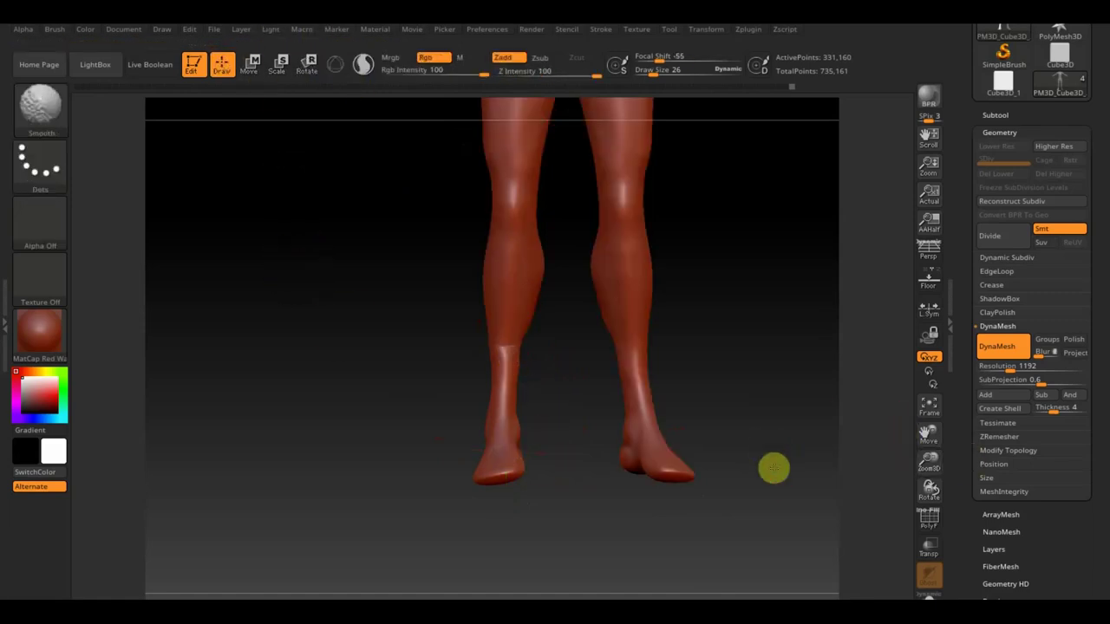
left_click_drag(512, 376, 505, 352, "shift")
left_click_drag(531, 396, 625, 382, "shift")
left_click_drag(489, 347, 503, 316, "shift")
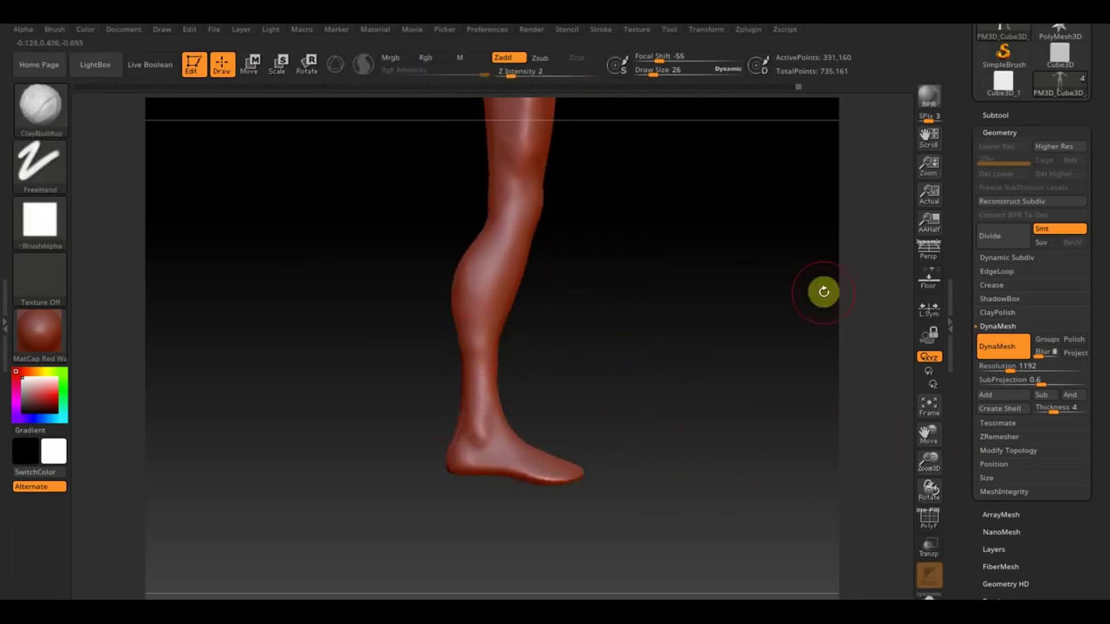
Apply Geometry > Modify Topology > Mirror And Weld so the reshaped leg appears on both sides.
left_click(997, 114)
left_click(1011, 527)
left_click(1017, 447)
left_click(1026, 405)
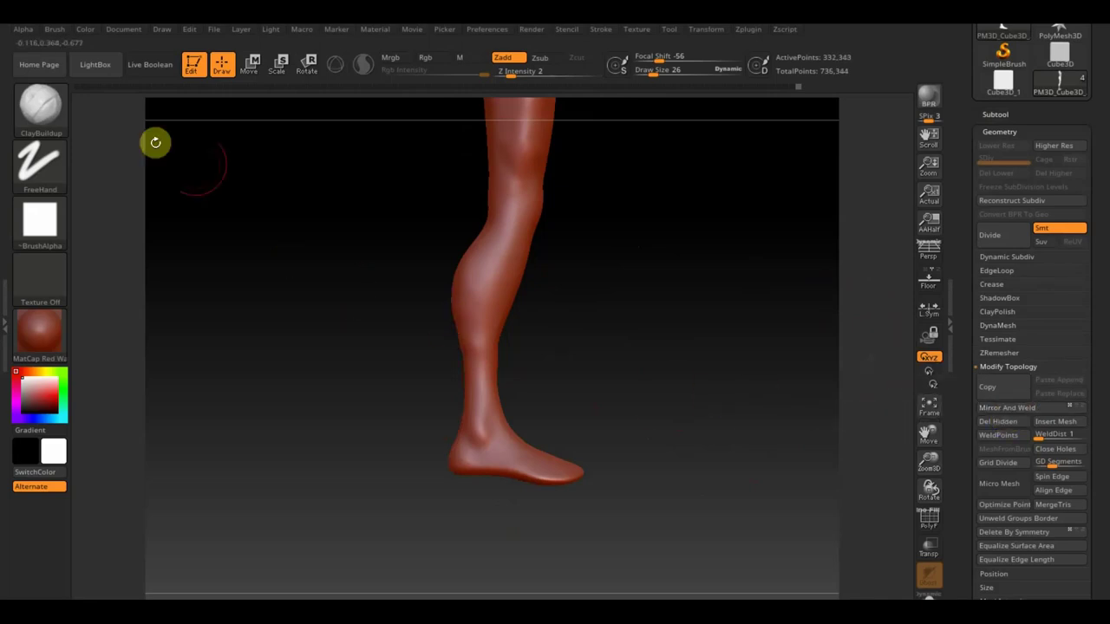
left_click(66, 117)
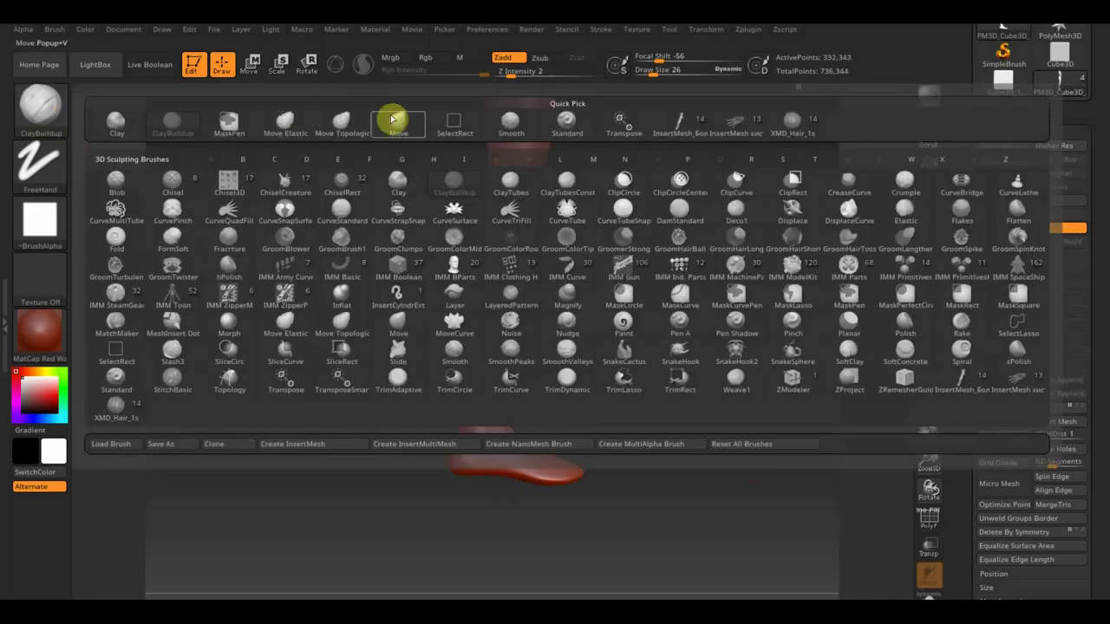
With a larger Move Topological brush, pull the left foot outward and check it from front, back and side.
left_click(344, 121)
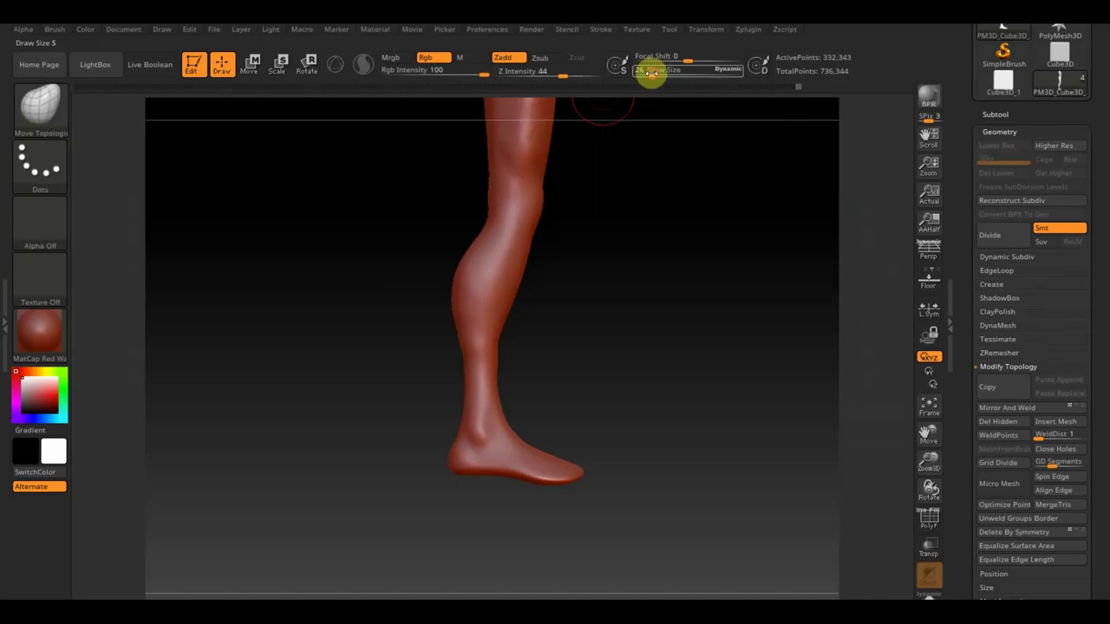
left_click_drag(657, 69, 659, 75)
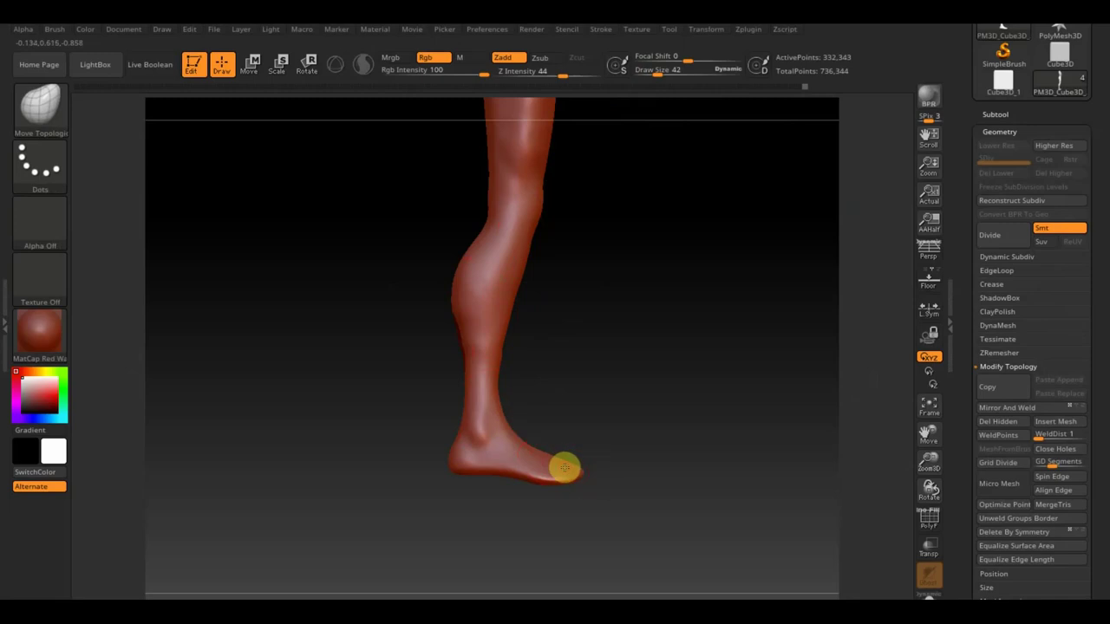
mouse_move(572, 467)
right_mouse_down()
mouse_move(632, 436)
mouse_move(372, 413)
right_mouse_up()
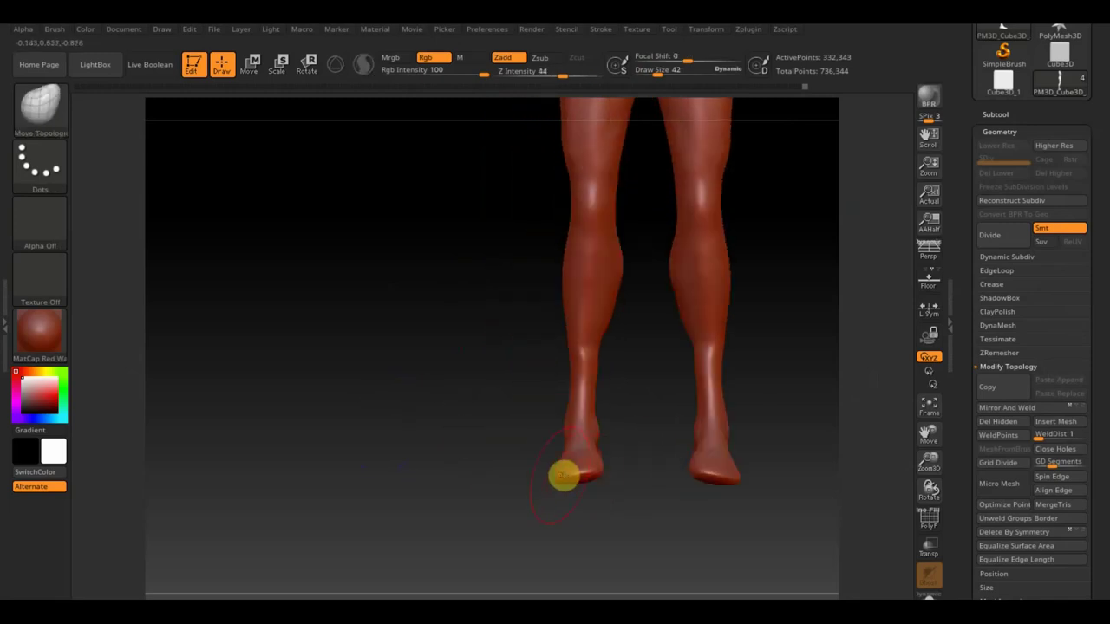
mouse_move(551, 466)
left_mouse_down()
mouse_move(592, 466)
mouse_move(598, 455)
left_mouse_up()
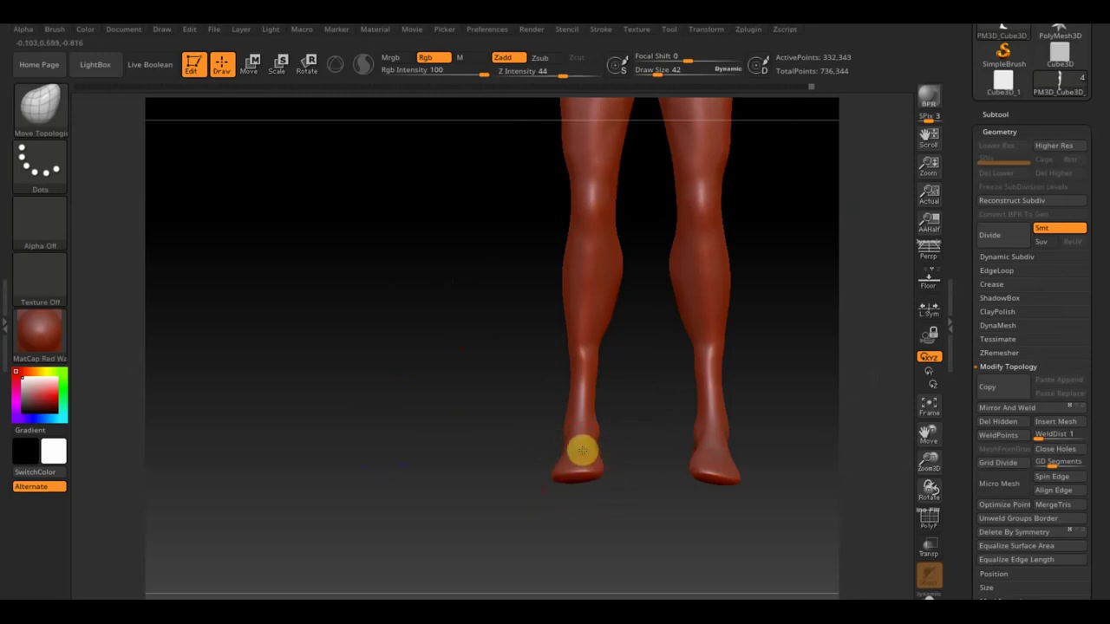
mouse_move(602, 470)
left_mouse_down()
mouse_move(636, 425)
mouse_move(636, 512)
mouse_move(636, 445)
left_mouse_up()
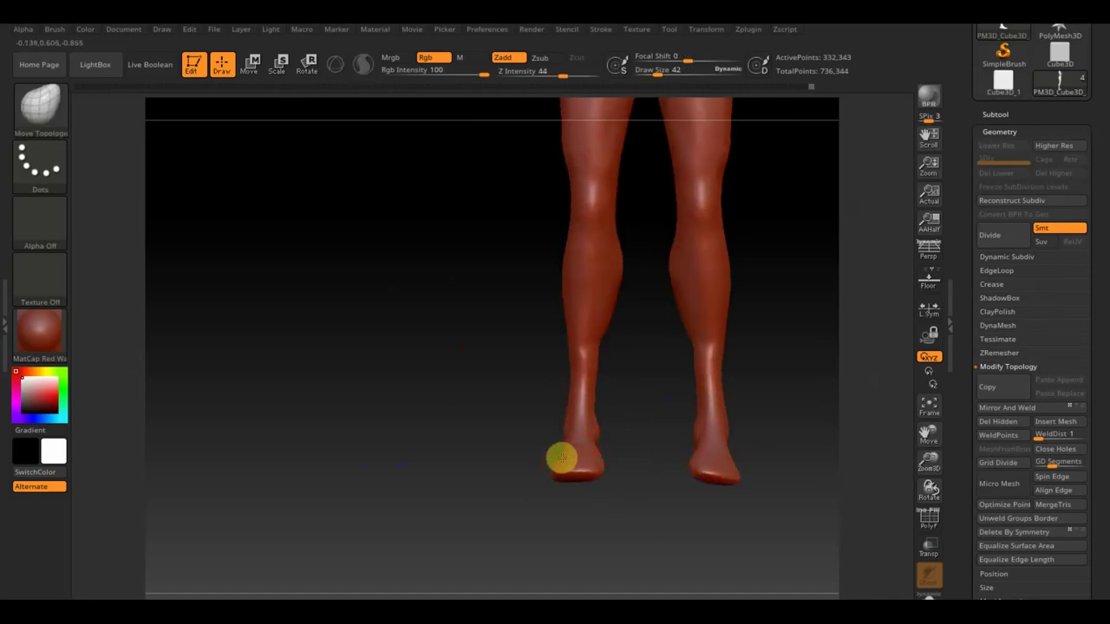
mouse_move(473, 446)
left_mouse_down()
mouse_move(612, 443)
mouse_move(633, 459)
left_mouse_up()
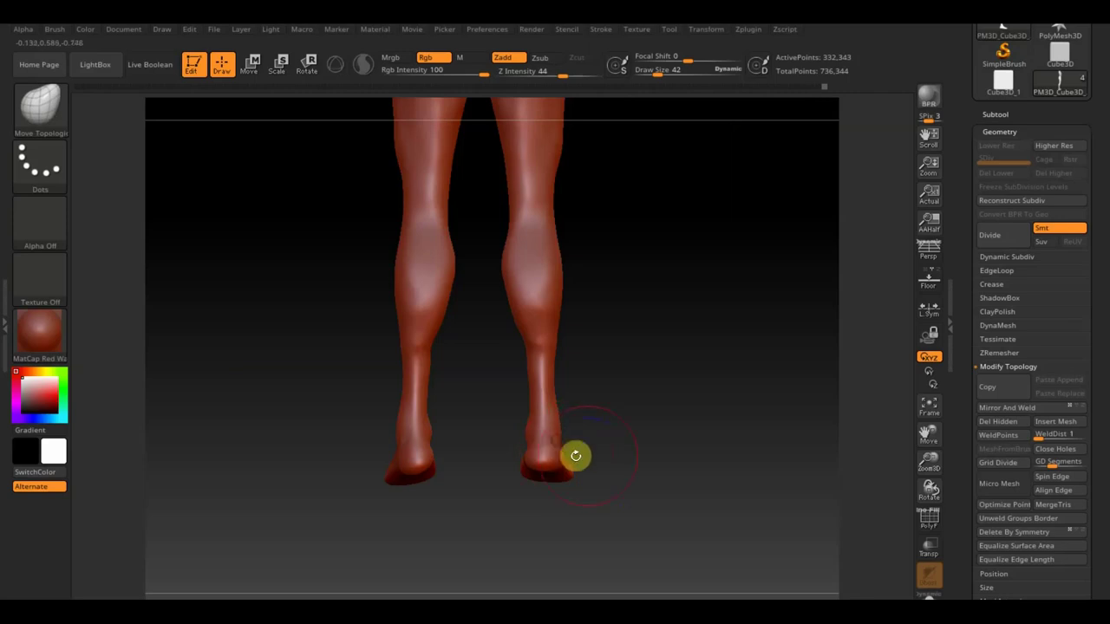
right_click_drag(578, 473, 656, 404)
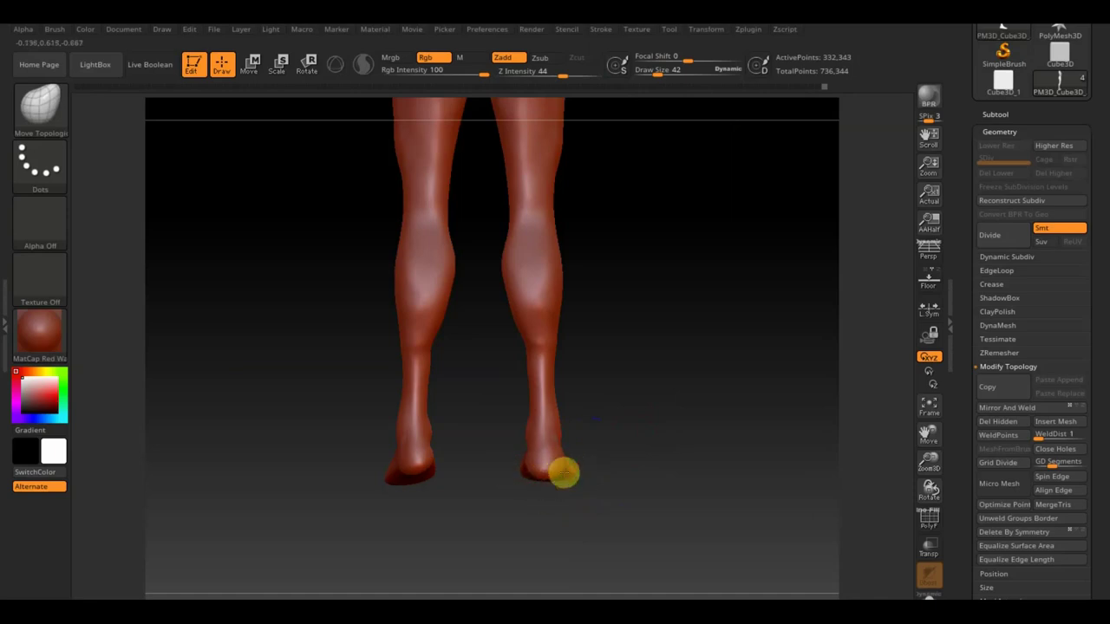
mouse_move(649, 448)
right_mouse_down()
mouse_move(550, 456)
mouse_move(558, 478)
right_mouse_up()
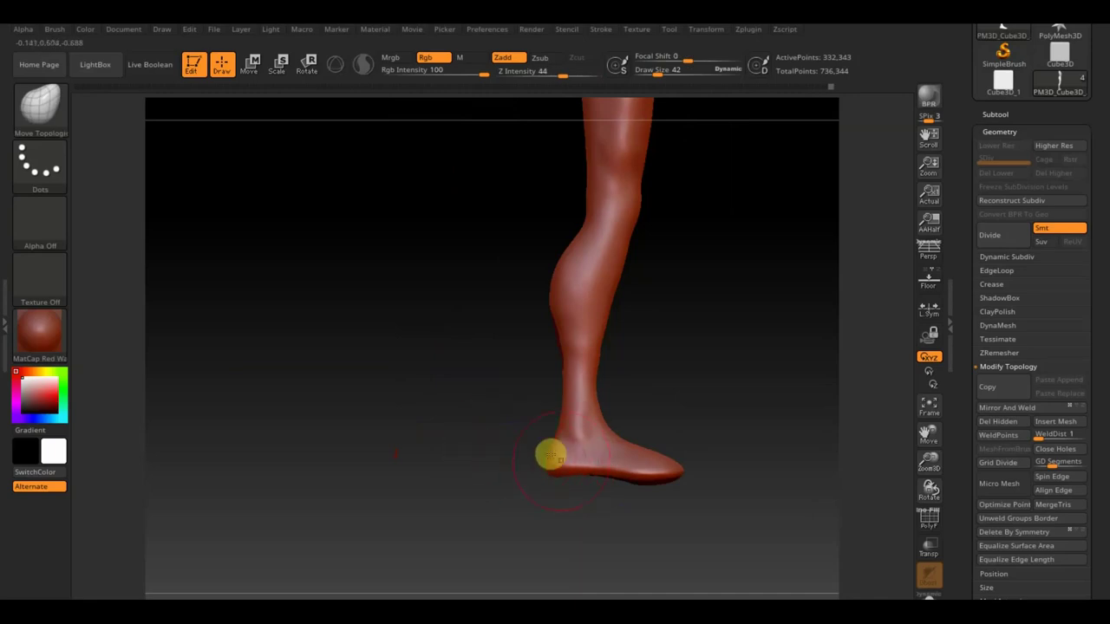
left_click(985, 395)
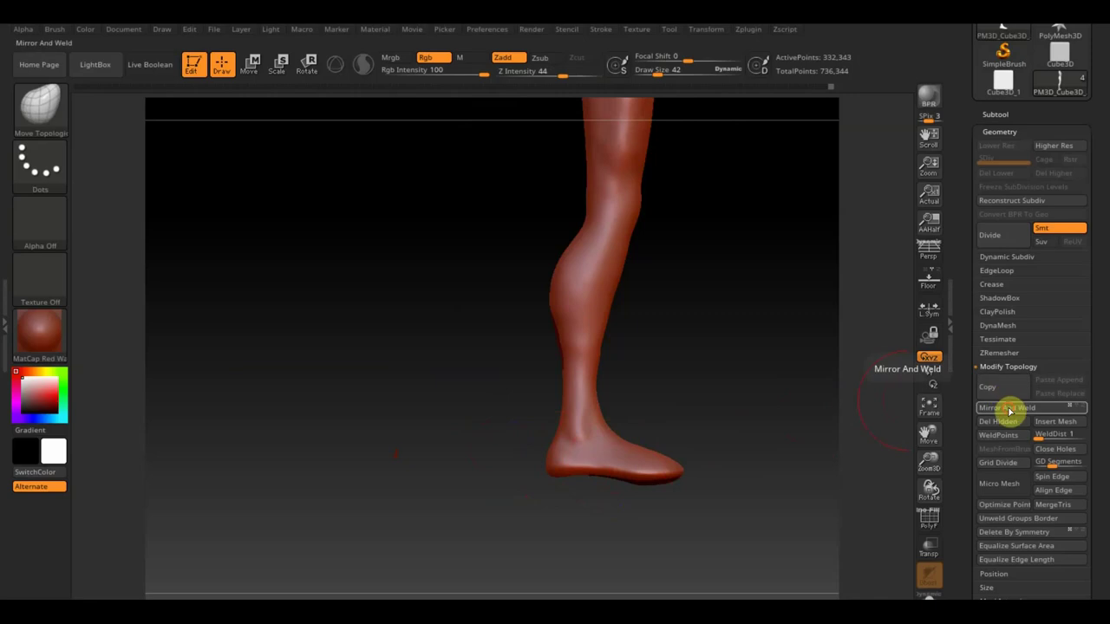
Return to a front view of both legs and select the ClayBuildup brush.
mouse_move(775, 402)
left_mouse_down()
mouse_move(673, 405)
mouse_move(771, 409)
left_mouse_up()
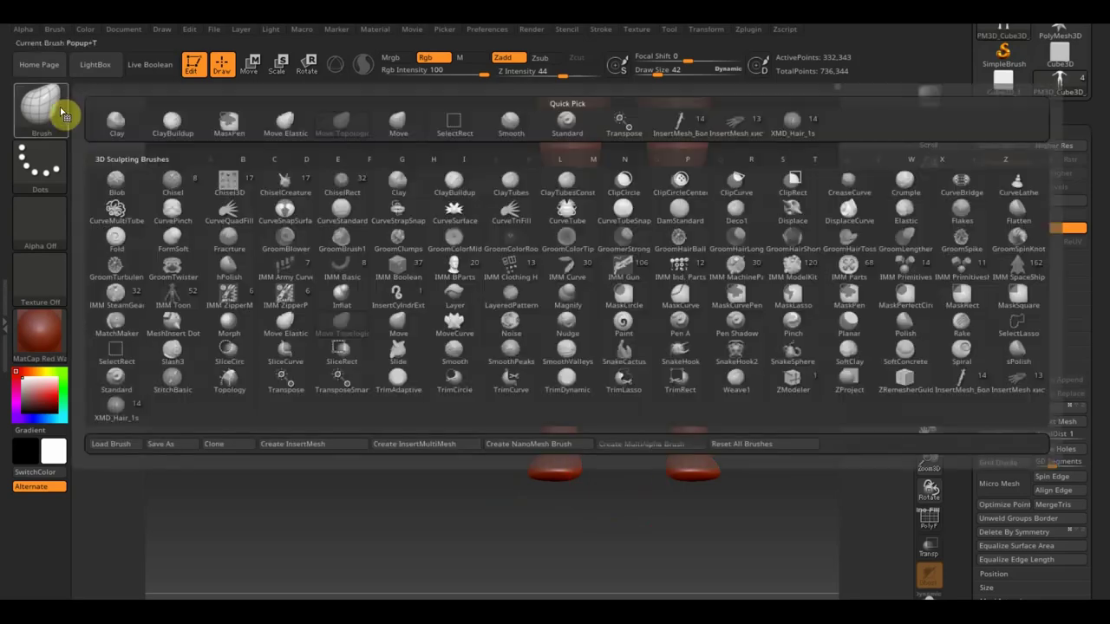
left_click(47, 108)
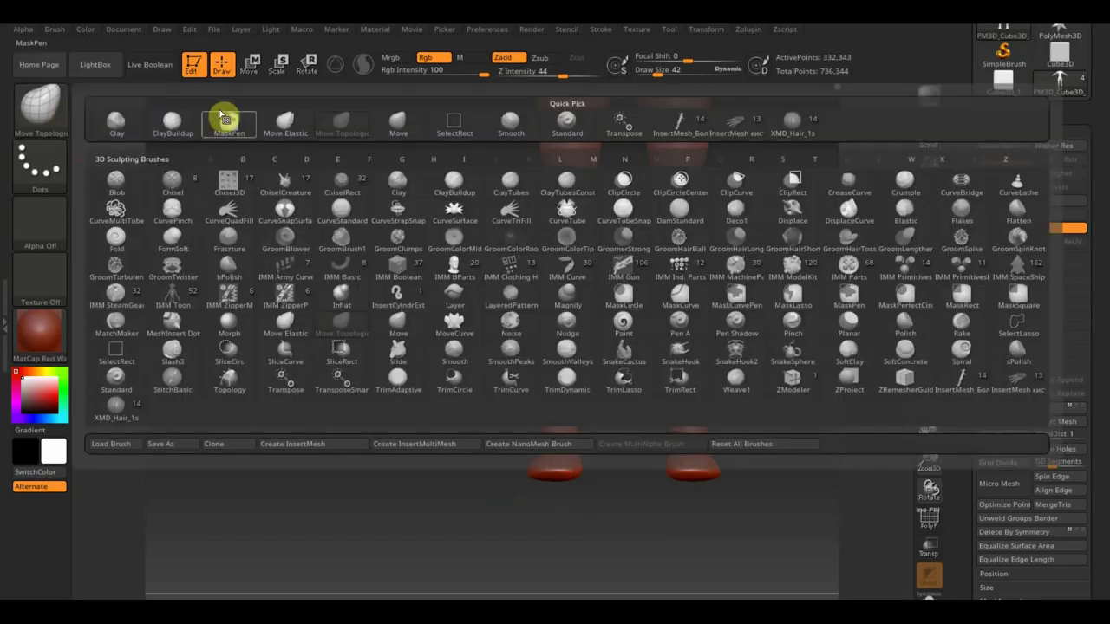
left_click(184, 122)
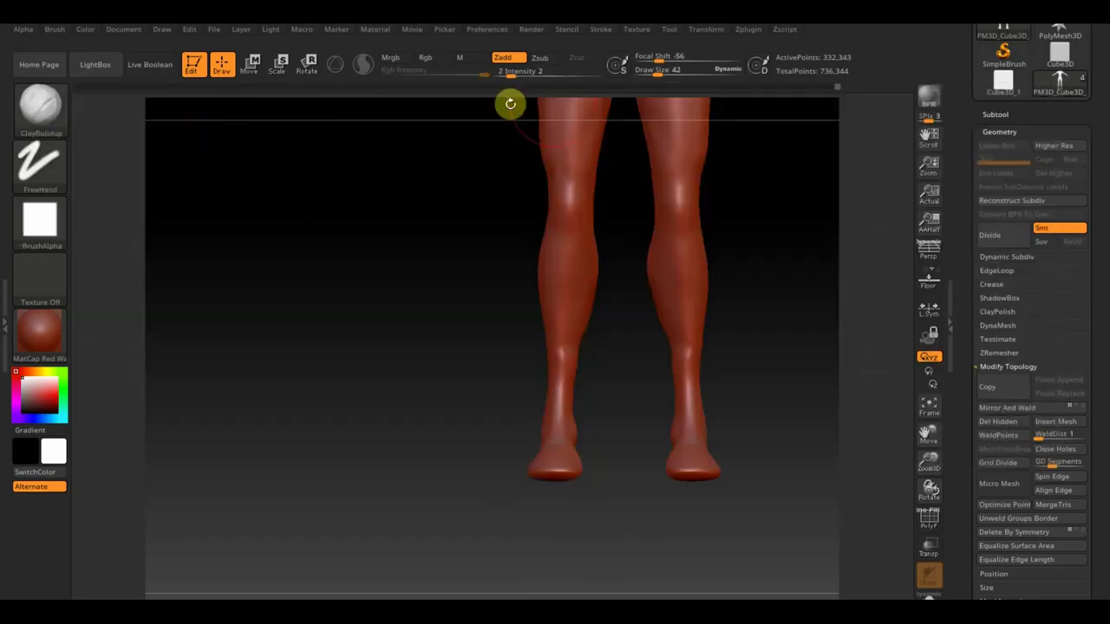
Reduce the ClayBuildup draw size to 13 and zoom in on the lower legs and feet.
left_click_drag(659, 72, 656, 74)
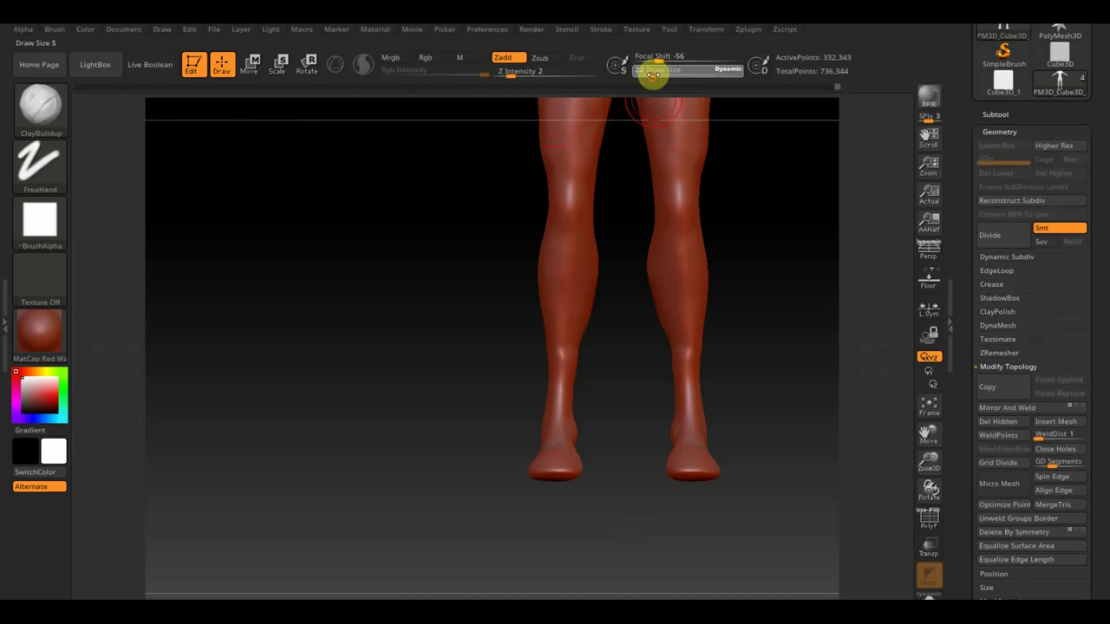
right_click_drag(604, 362, 641, 473, "ctrl")
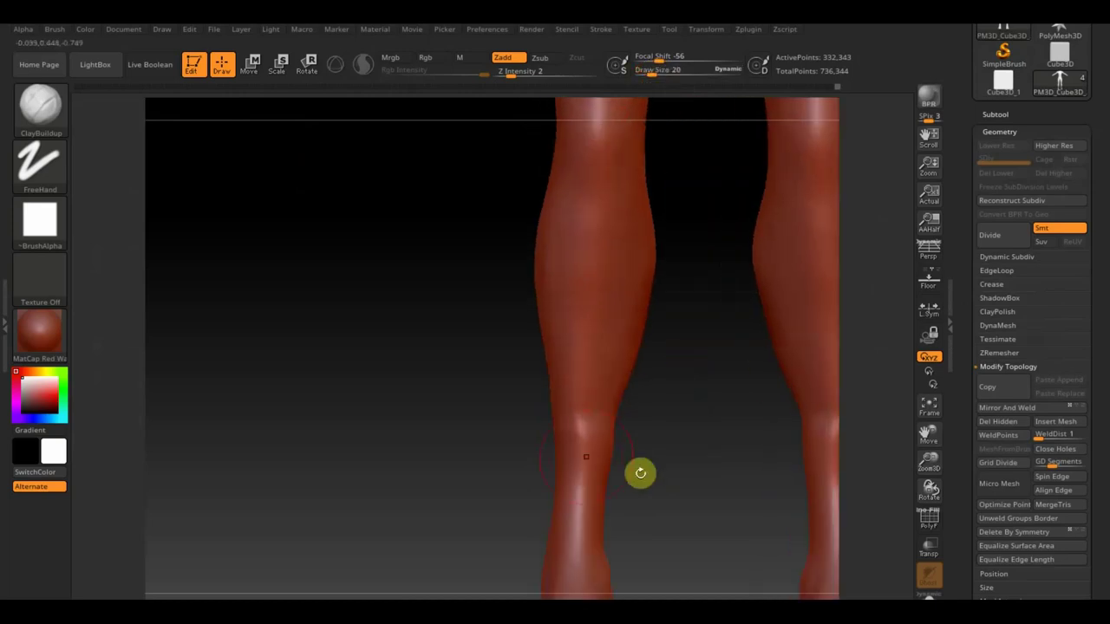
left_click_drag(651, 71, 641, 69)
right_click_drag(693, 275, 723, 434)
Sculpt clay strokes up the left shin from the ankle, then zoom out to the whole body.
mouse_move(562, 347)
left_mouse_down()
mouse_move(575, 347)
mouse_move(559, 211)
left_mouse_up()
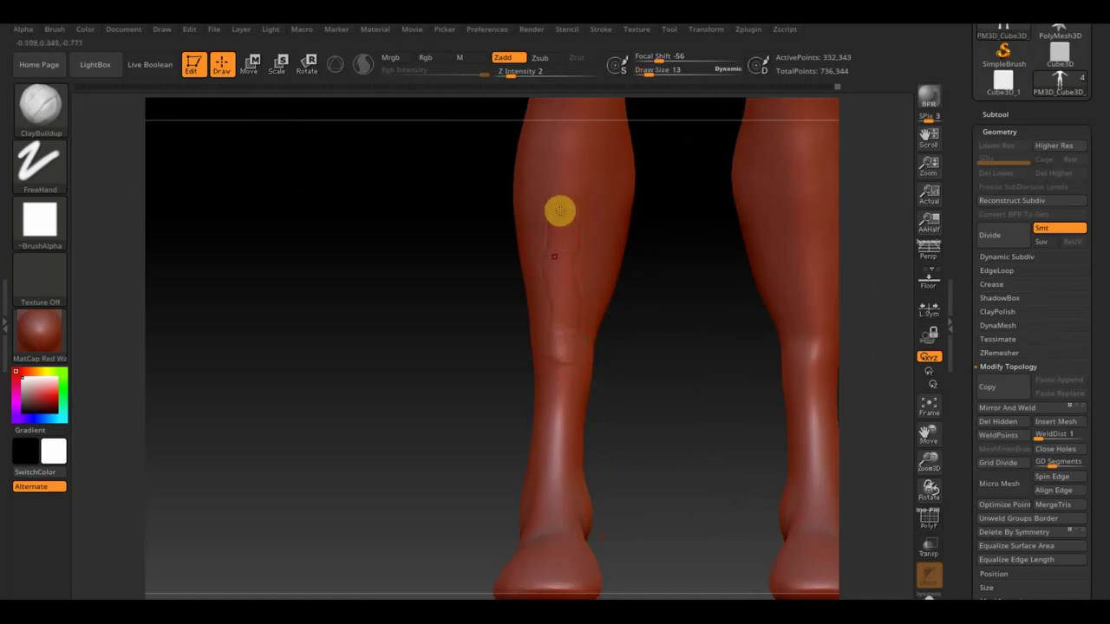
mouse_move(560, 397)
left_mouse_down()
mouse_move(558, 359)
mouse_move(567, 396)
left_mouse_up()
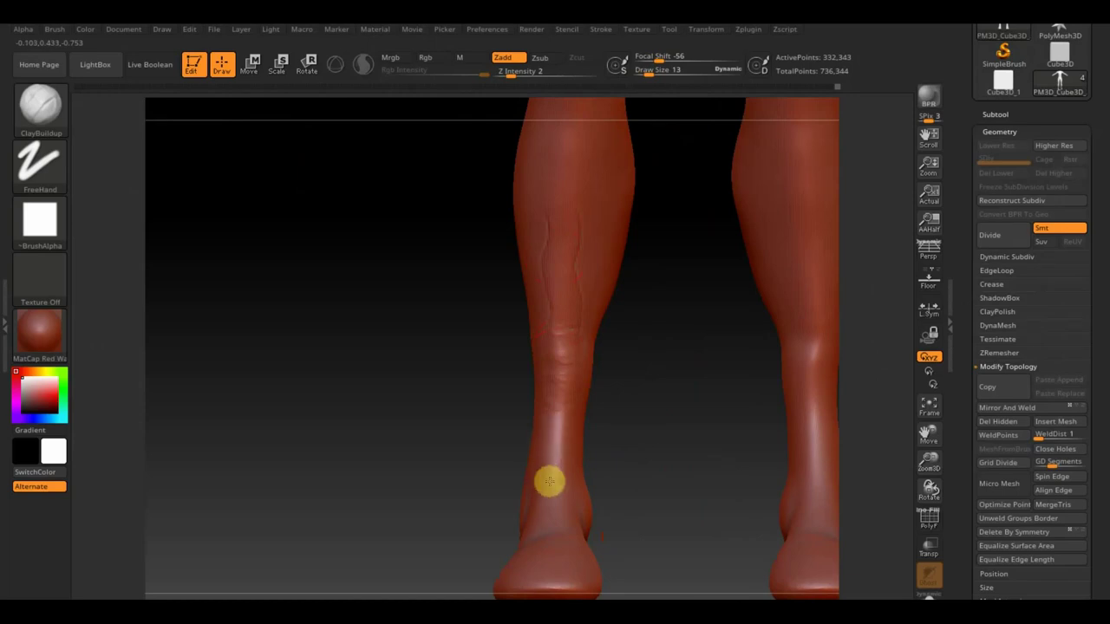
mouse_move(548, 506)
left_mouse_down()
mouse_move(570, 208)
mouse_move(557, 240)
mouse_move(565, 288)
mouse_move(558, 205)
mouse_move(552, 324)
mouse_move(595, 168)
mouse_move(546, 311)
mouse_move(573, 347)
mouse_move(580, 129)
left_mouse_up()
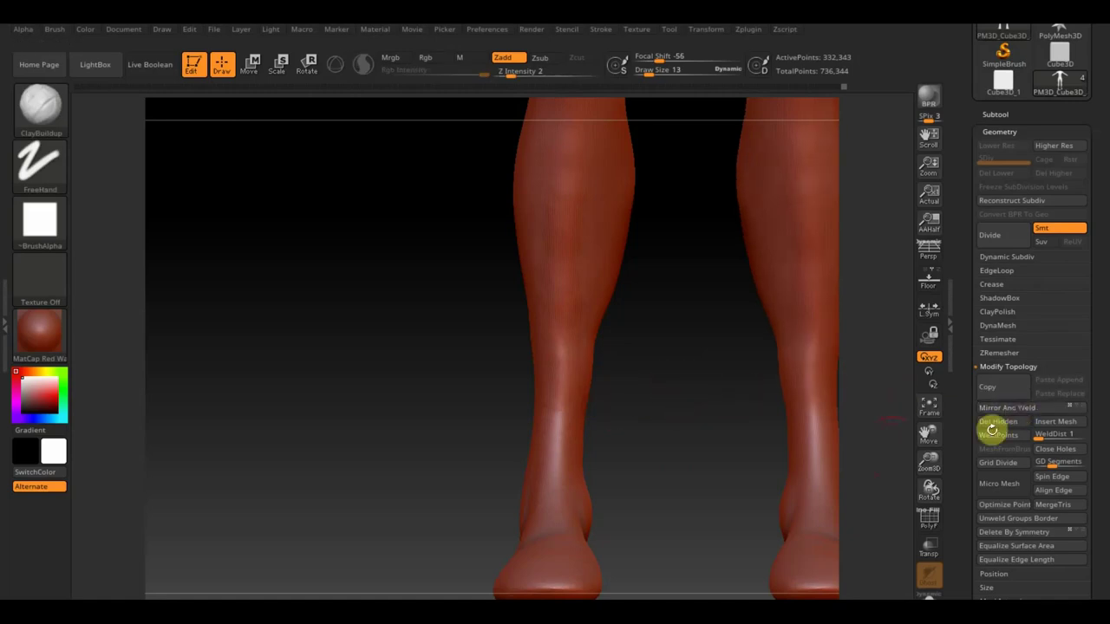
left_click_drag(680, 498, 681, 498)
mouse_move(763, 309)
left_mouse_down()
mouse_move(686, 446)
mouse_move(657, 472)
mouse_move(659, 397)
left_mouse_up()
mouse_move(677, 436)
left_mouse_down()
mouse_move(699, 478)
mouse_move(678, 369)
mouse_move(686, 485)
left_mouse_up()
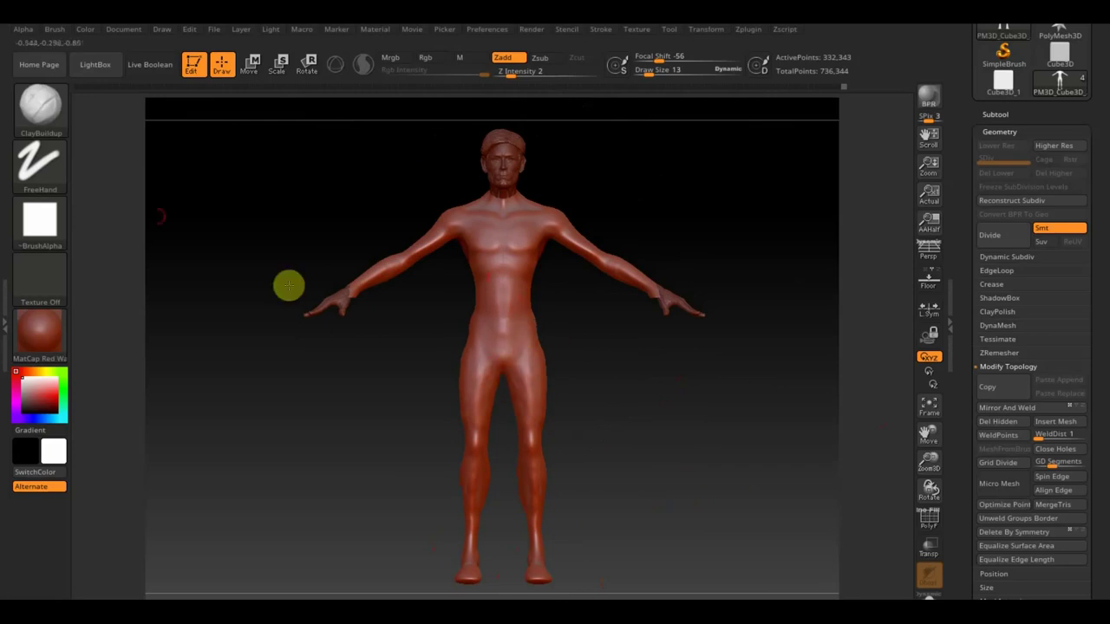
left_click(53, 119)
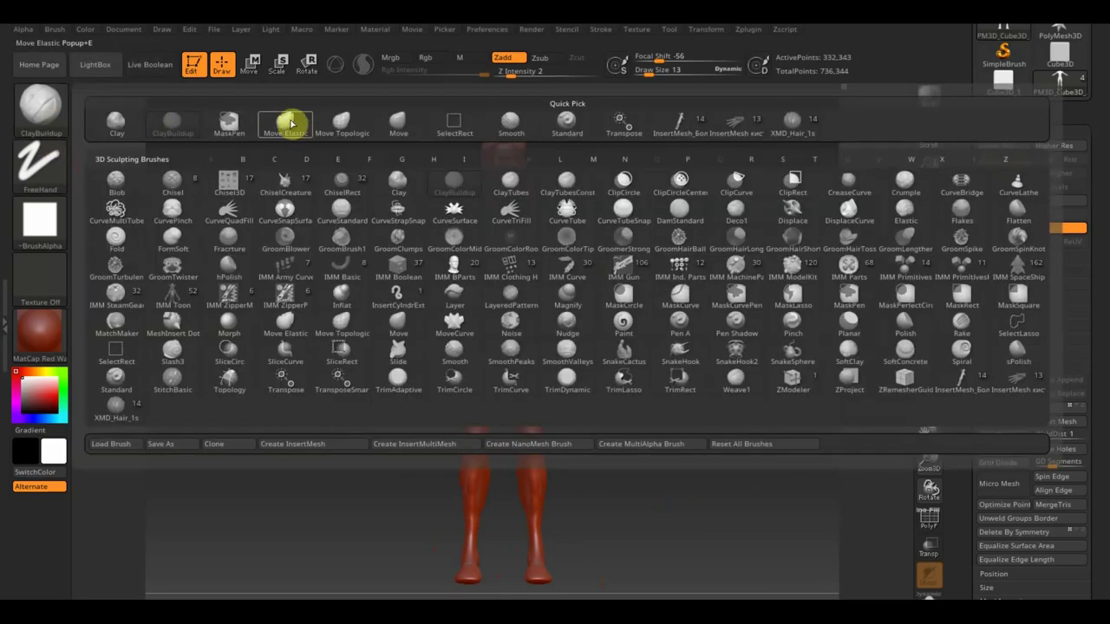
Lift the left hip with Move Elastic at draw size 77 and smooth the hip and groin bulge.
left_click(295, 120)
left_click_drag(652, 72, 667, 70)
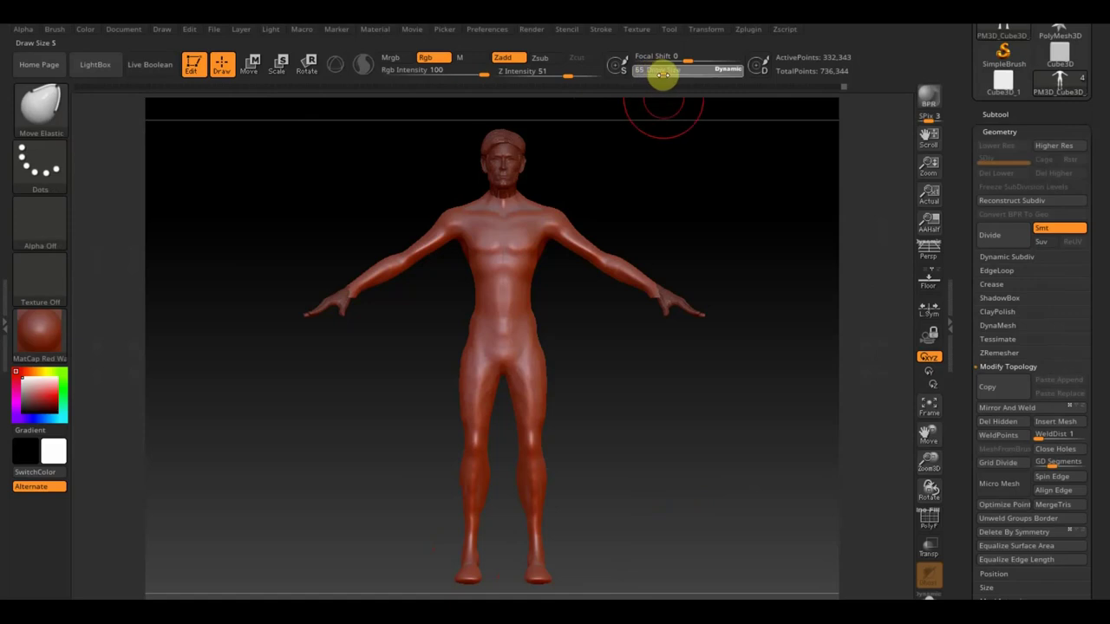
left_click_drag(468, 347, 468, 332)
left_click(477, 336, "shift")
left_click_drag(477, 336, 500, 361, "shift")
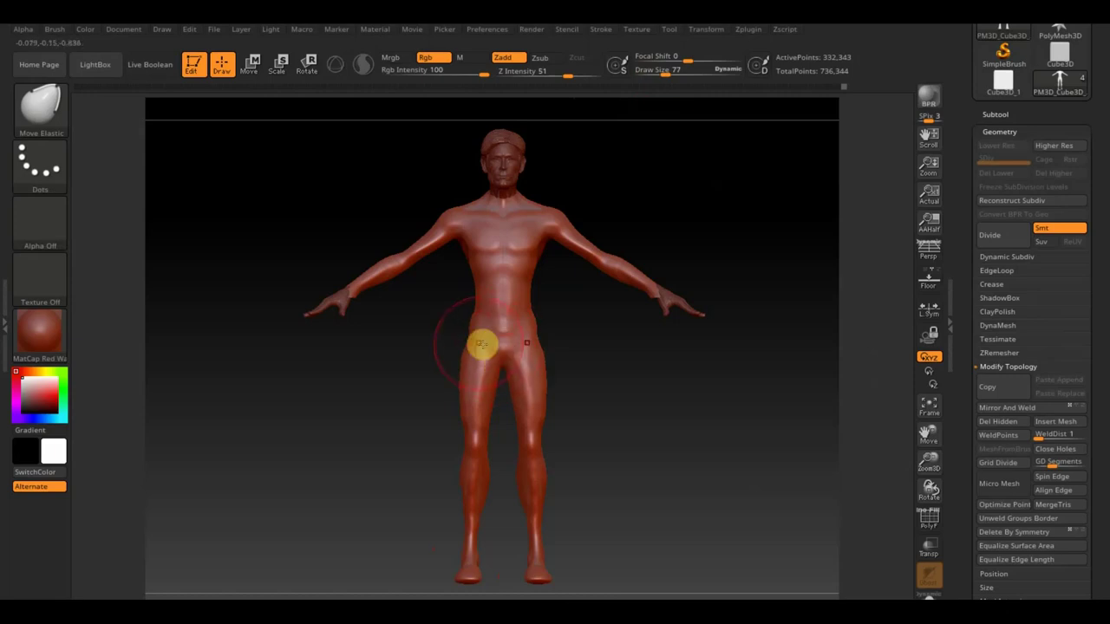
left_click_drag(475, 344, 471, 330, "shift")
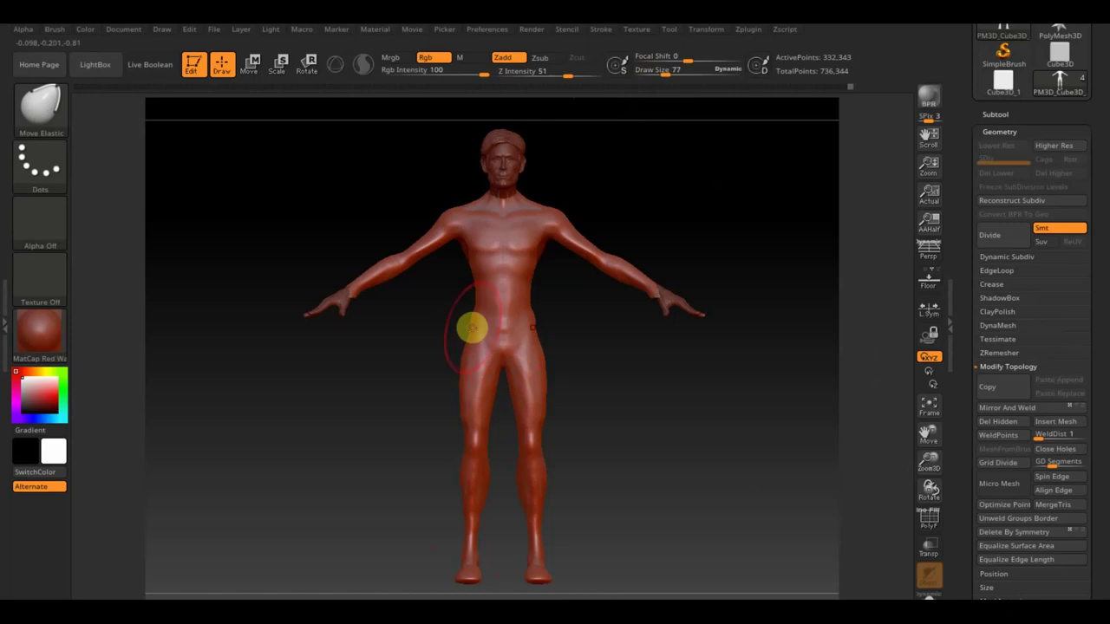
left_click(54, 111)
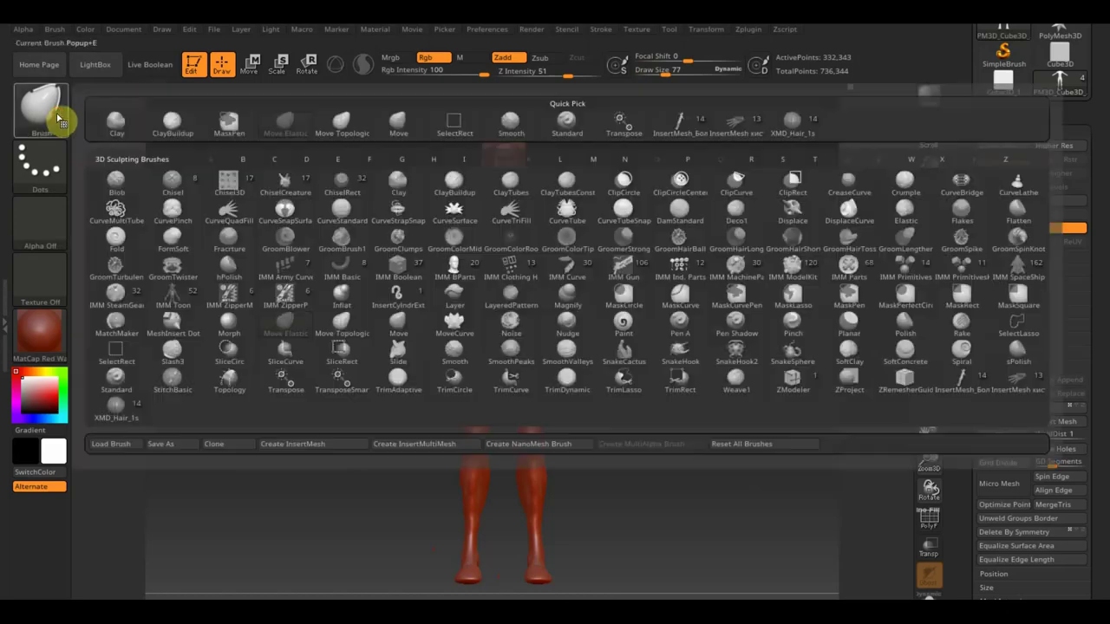
Nudge the crotch with Move Topologic, then check the hip profile from the side and front.
left_click(349, 128)
left_click_drag(474, 335, 511, 365)
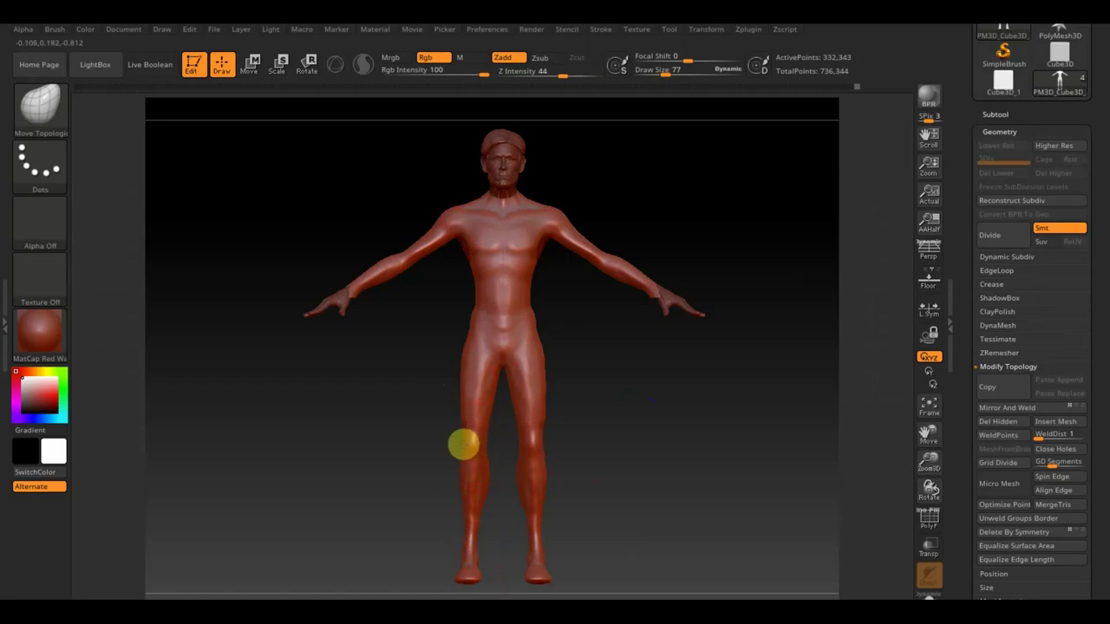
left_click_drag(615, 442, 580, 443, "shift")
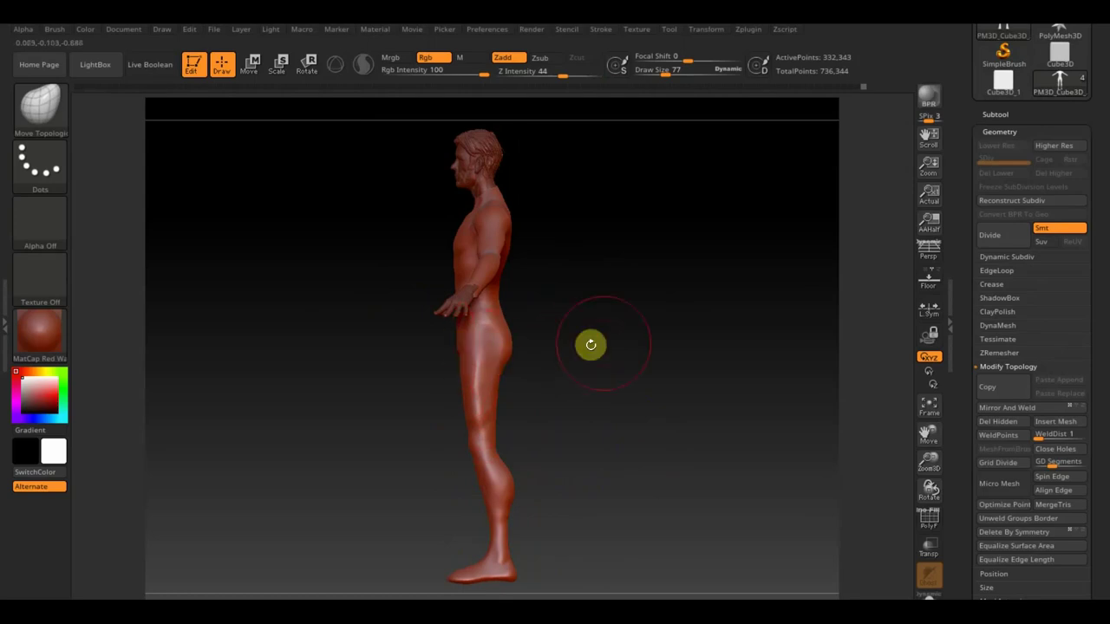
mouse_move(575, 367)
left_mouse_down("alt")
mouse_move(607, 438)
mouse_move(634, 389)
mouse_move(642, 456)
left_mouse_up("alt")
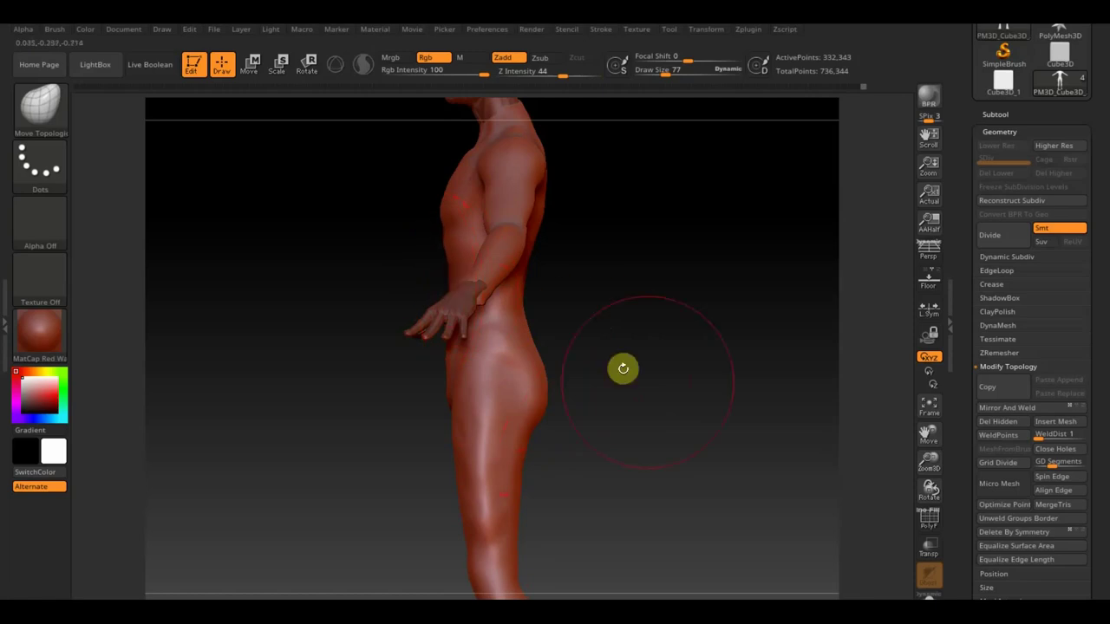
key("f")
mouse_move(644, 391)
left_mouse_down()
mouse_move(629, 350)
mouse_move(702, 370)
mouse_move(676, 384)
left_mouse_up()
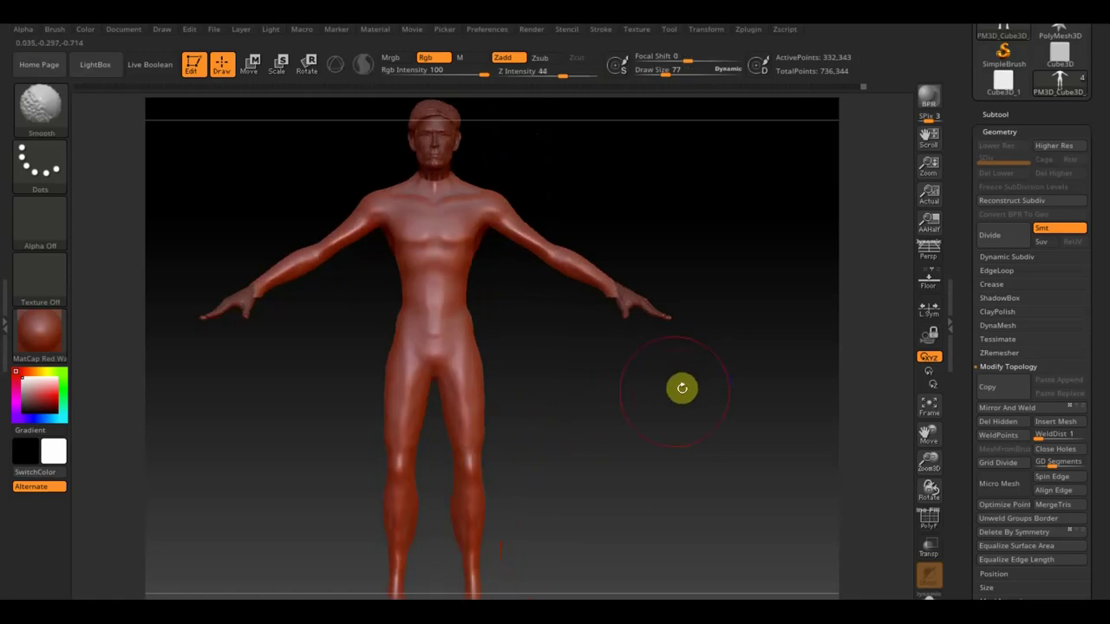
mouse_move(651, 449)
left_mouse_down("alt")
mouse_move(646, 436)
mouse_move(658, 448)
left_mouse_up("alt")
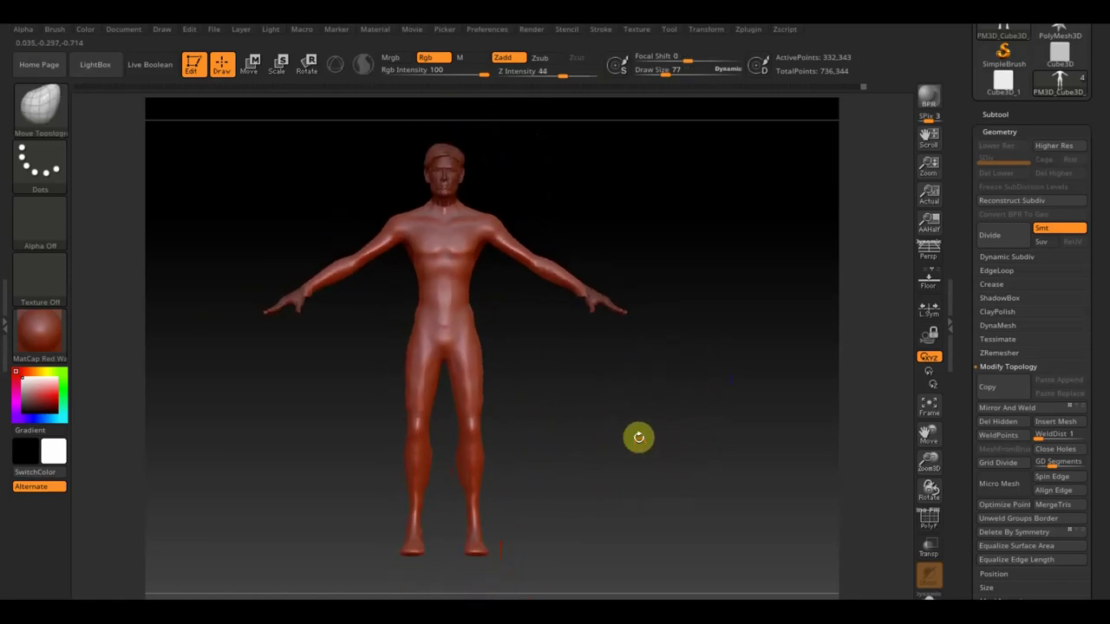